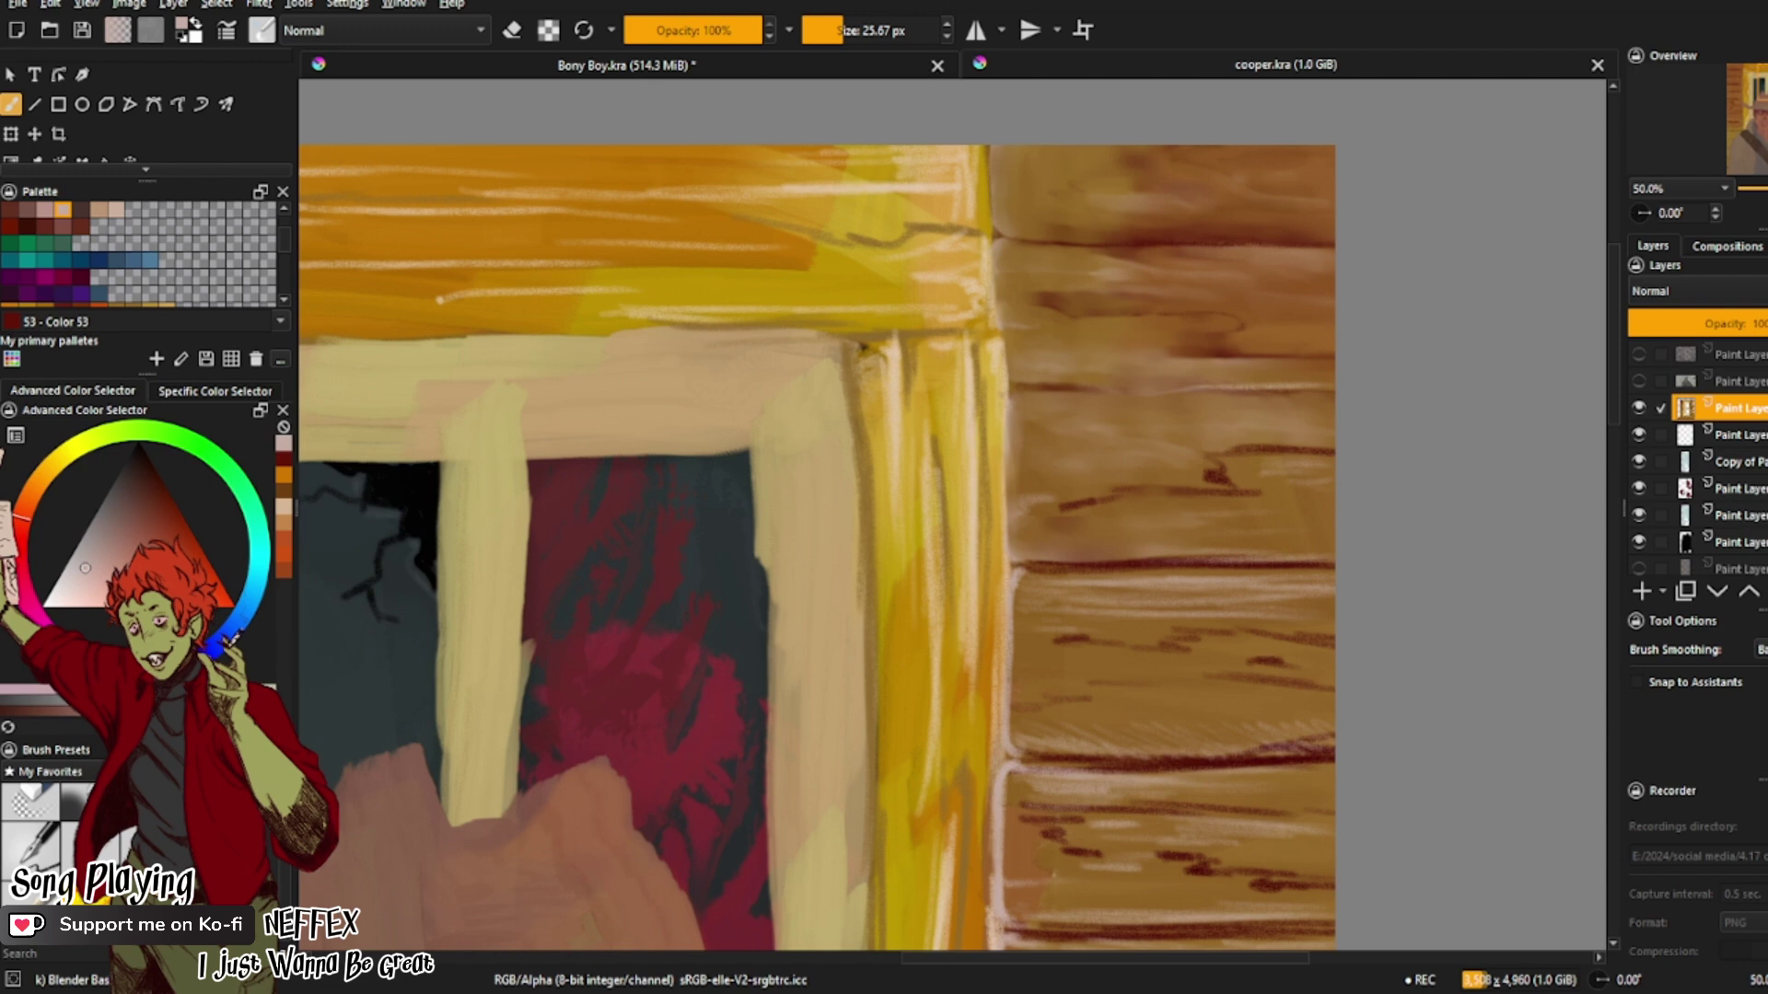
Step: In the Bony Boy.kra painting, smooth and blend the orange lily's petals with the brush set to 15.97 px
click(772, 66)
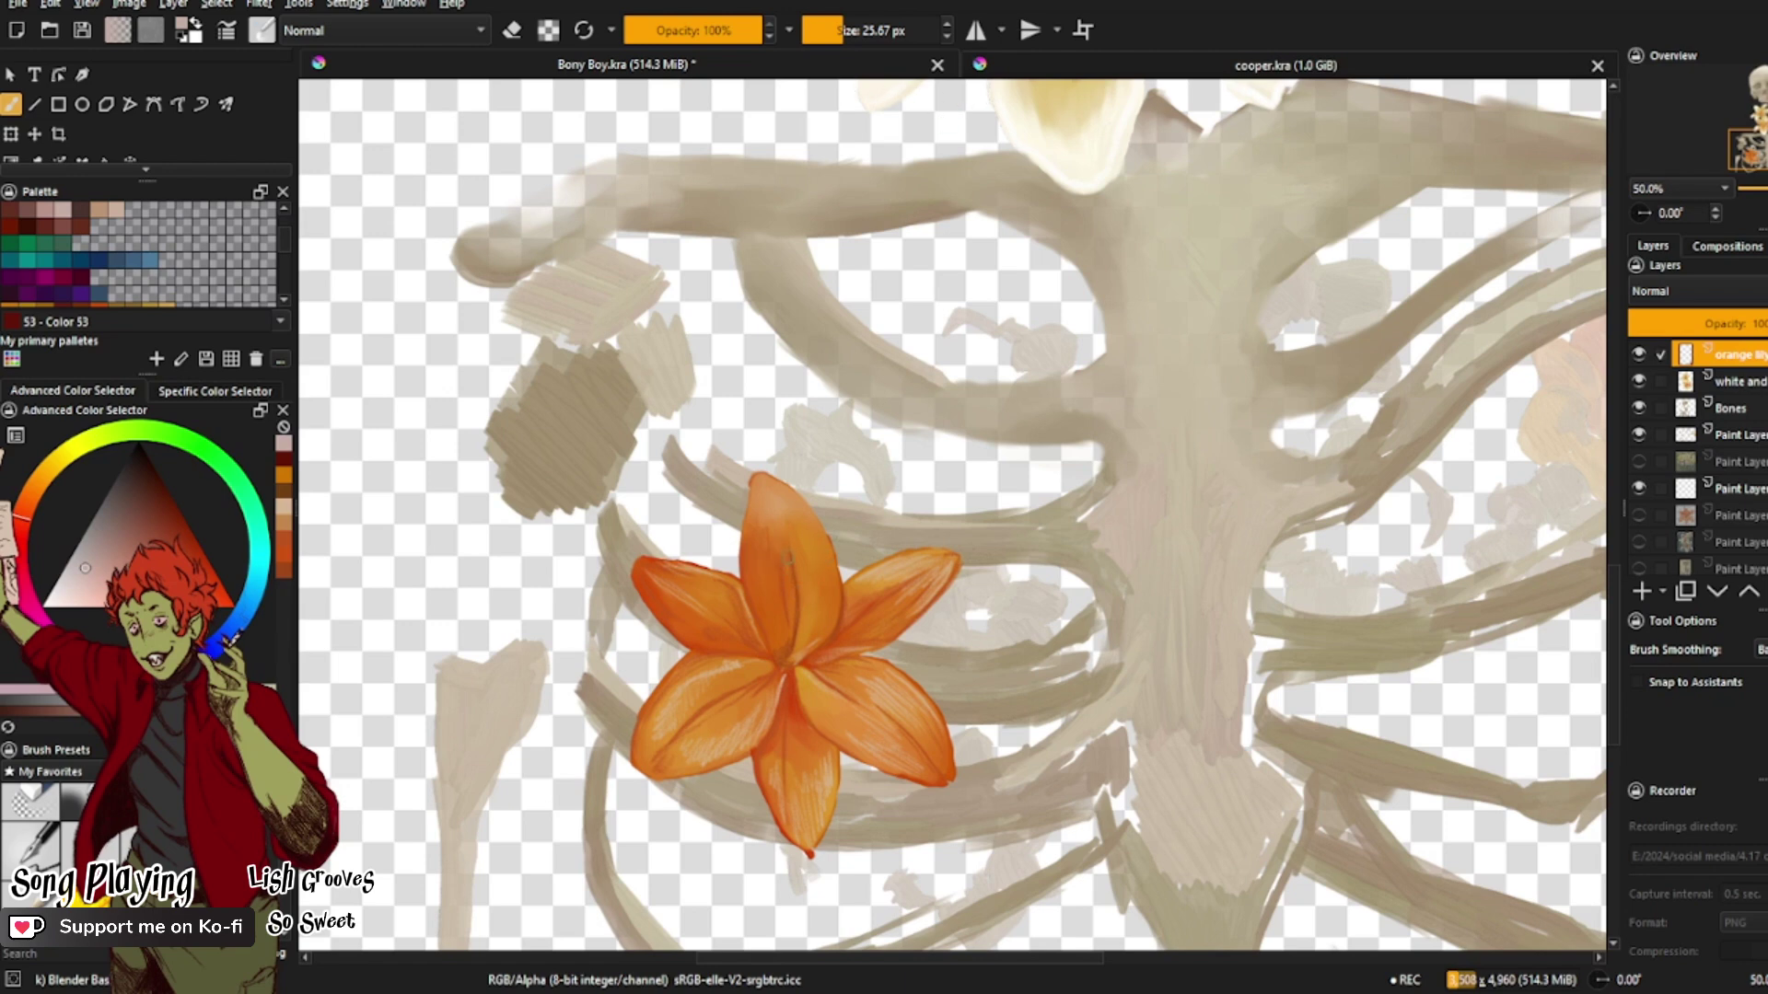
click(838, 29)
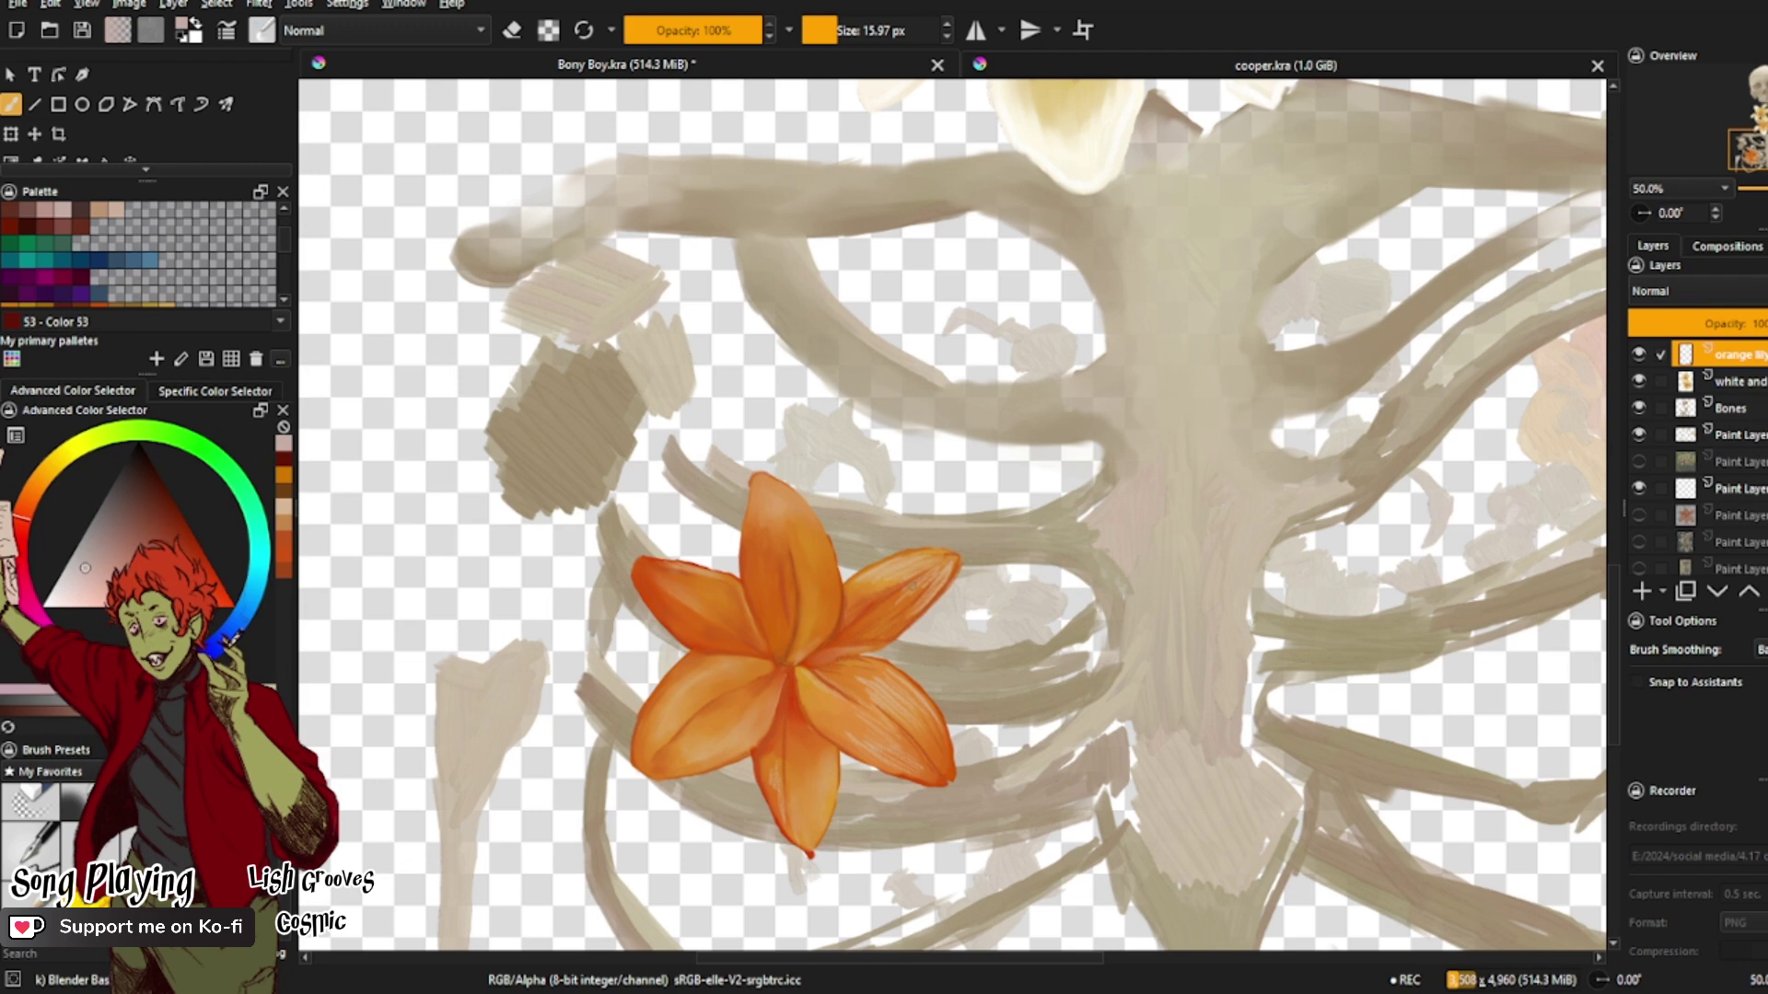
scroll(911, 586, up, 1)
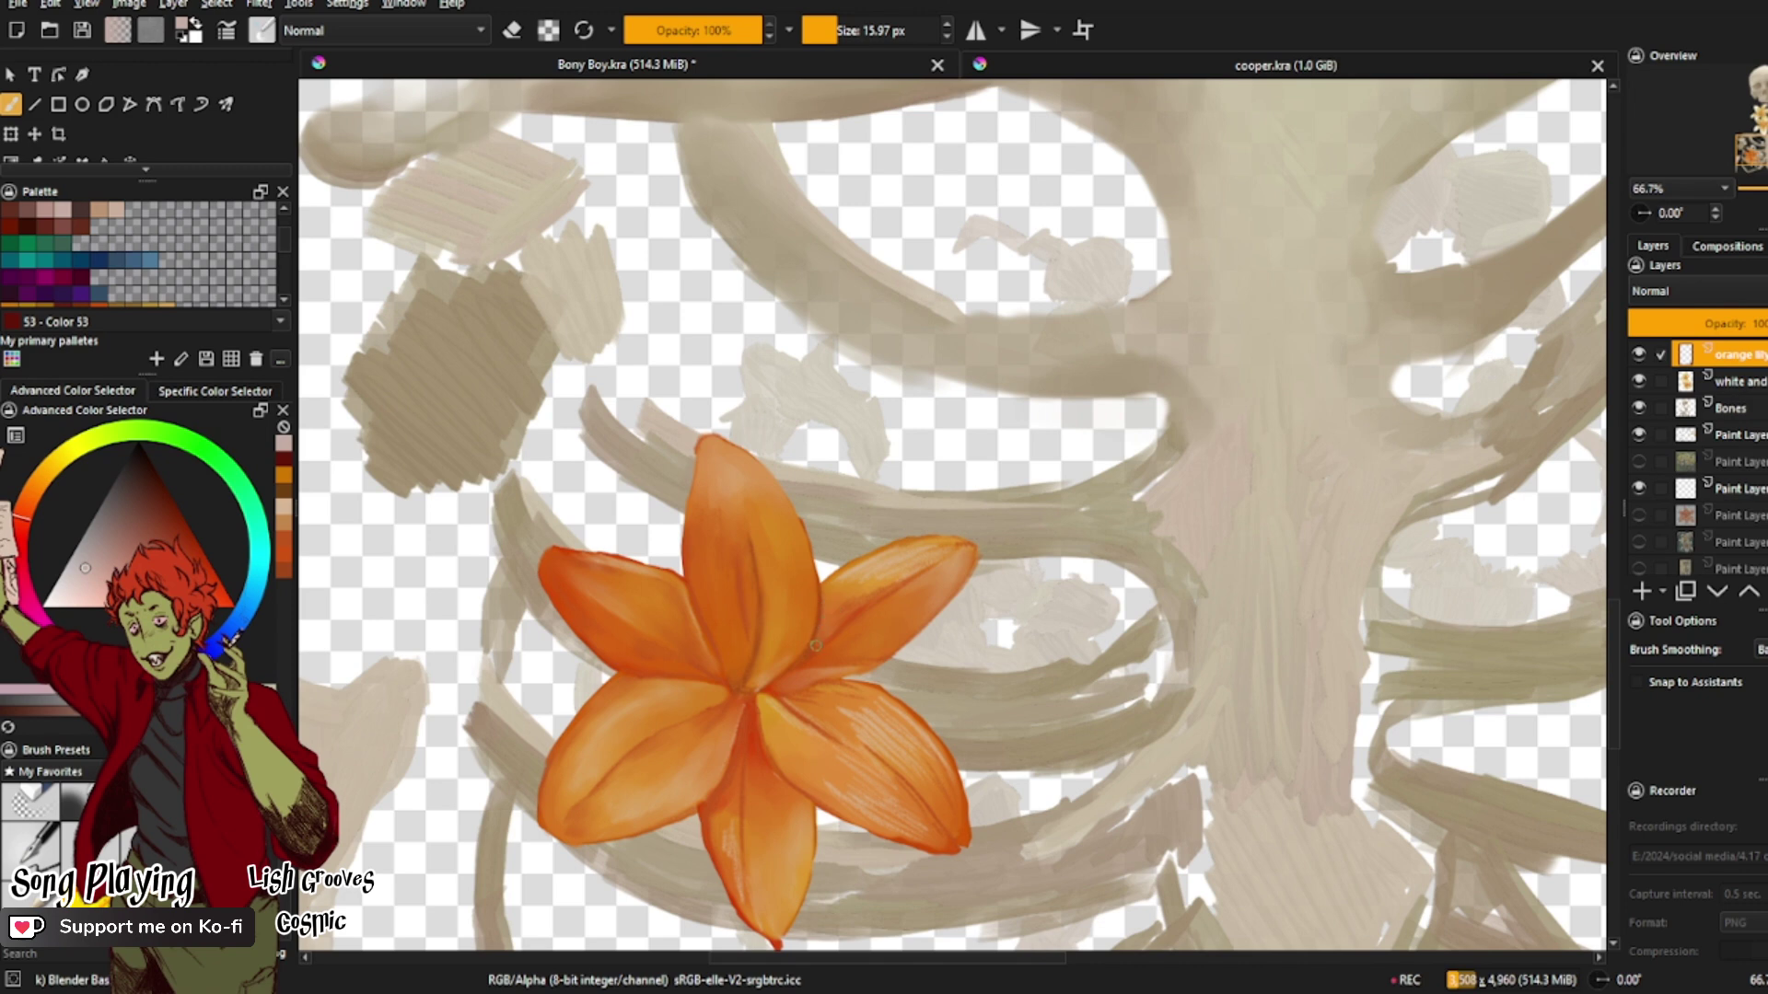
drag(821, 600, 820, 624)
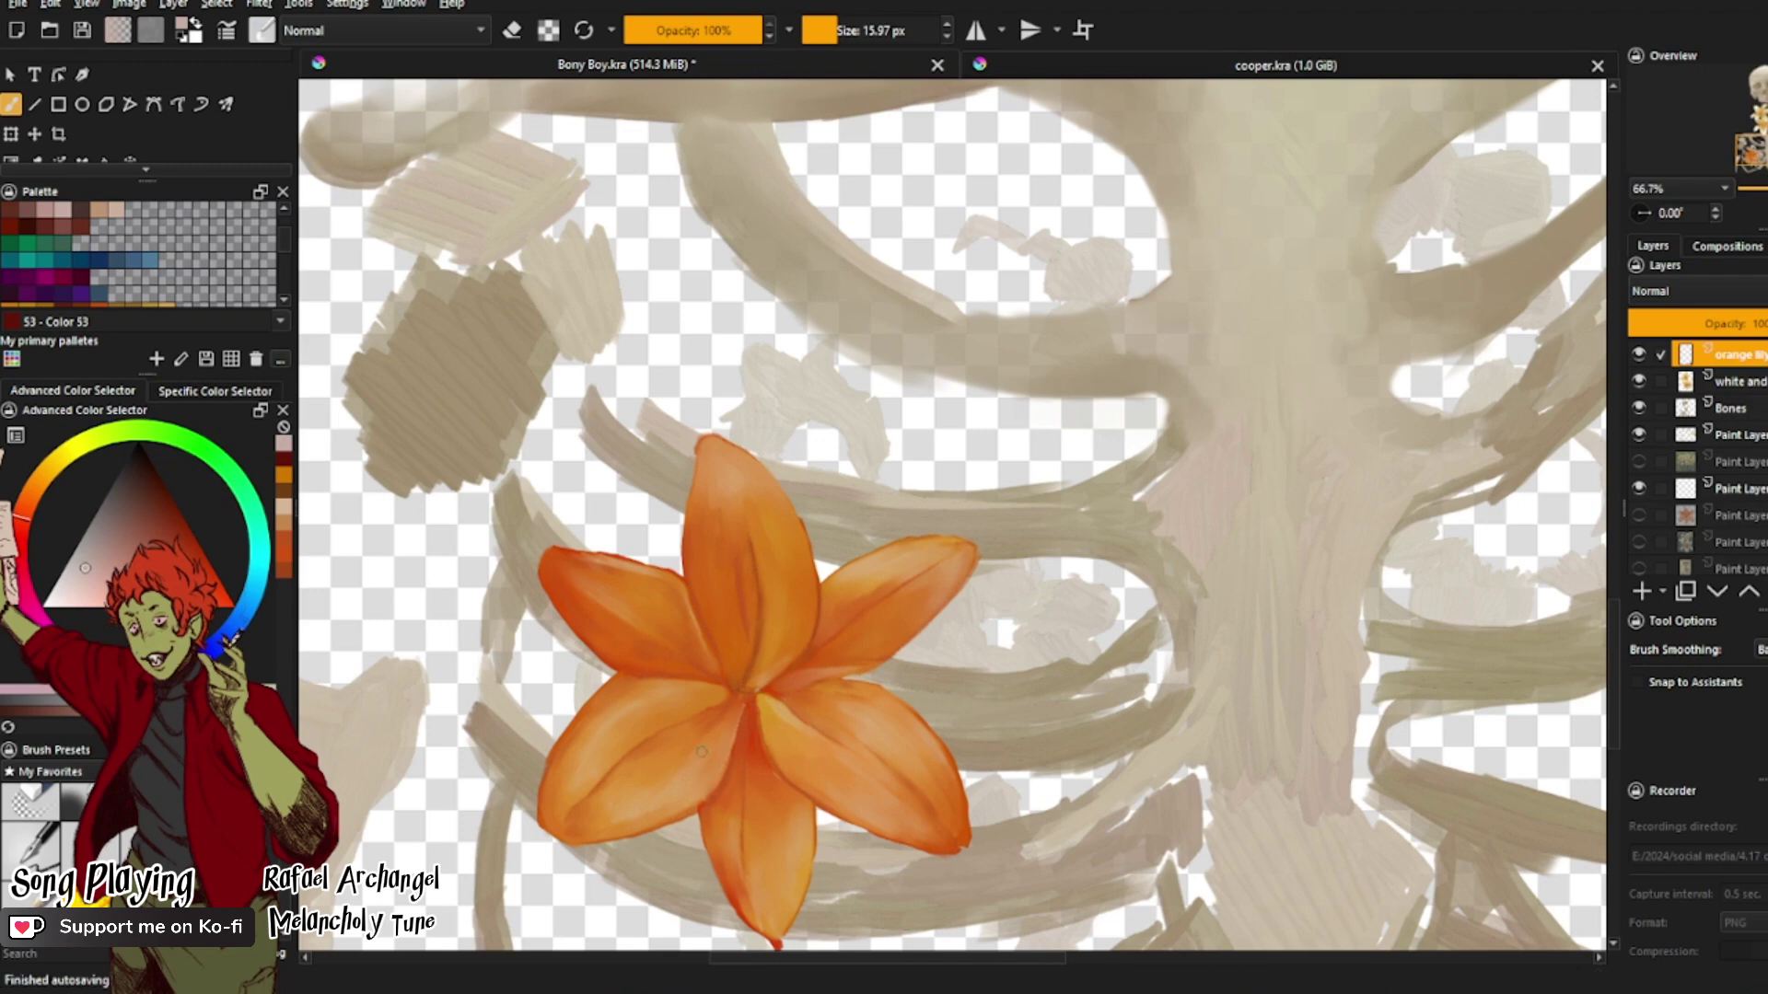
Step: Intensify the orange lily by duplicating its layer, setting the copy to Soft Light (SVG) blending and merging it down
scroll(708, 785, down, 1)
scroll(773, 736, down, 2)
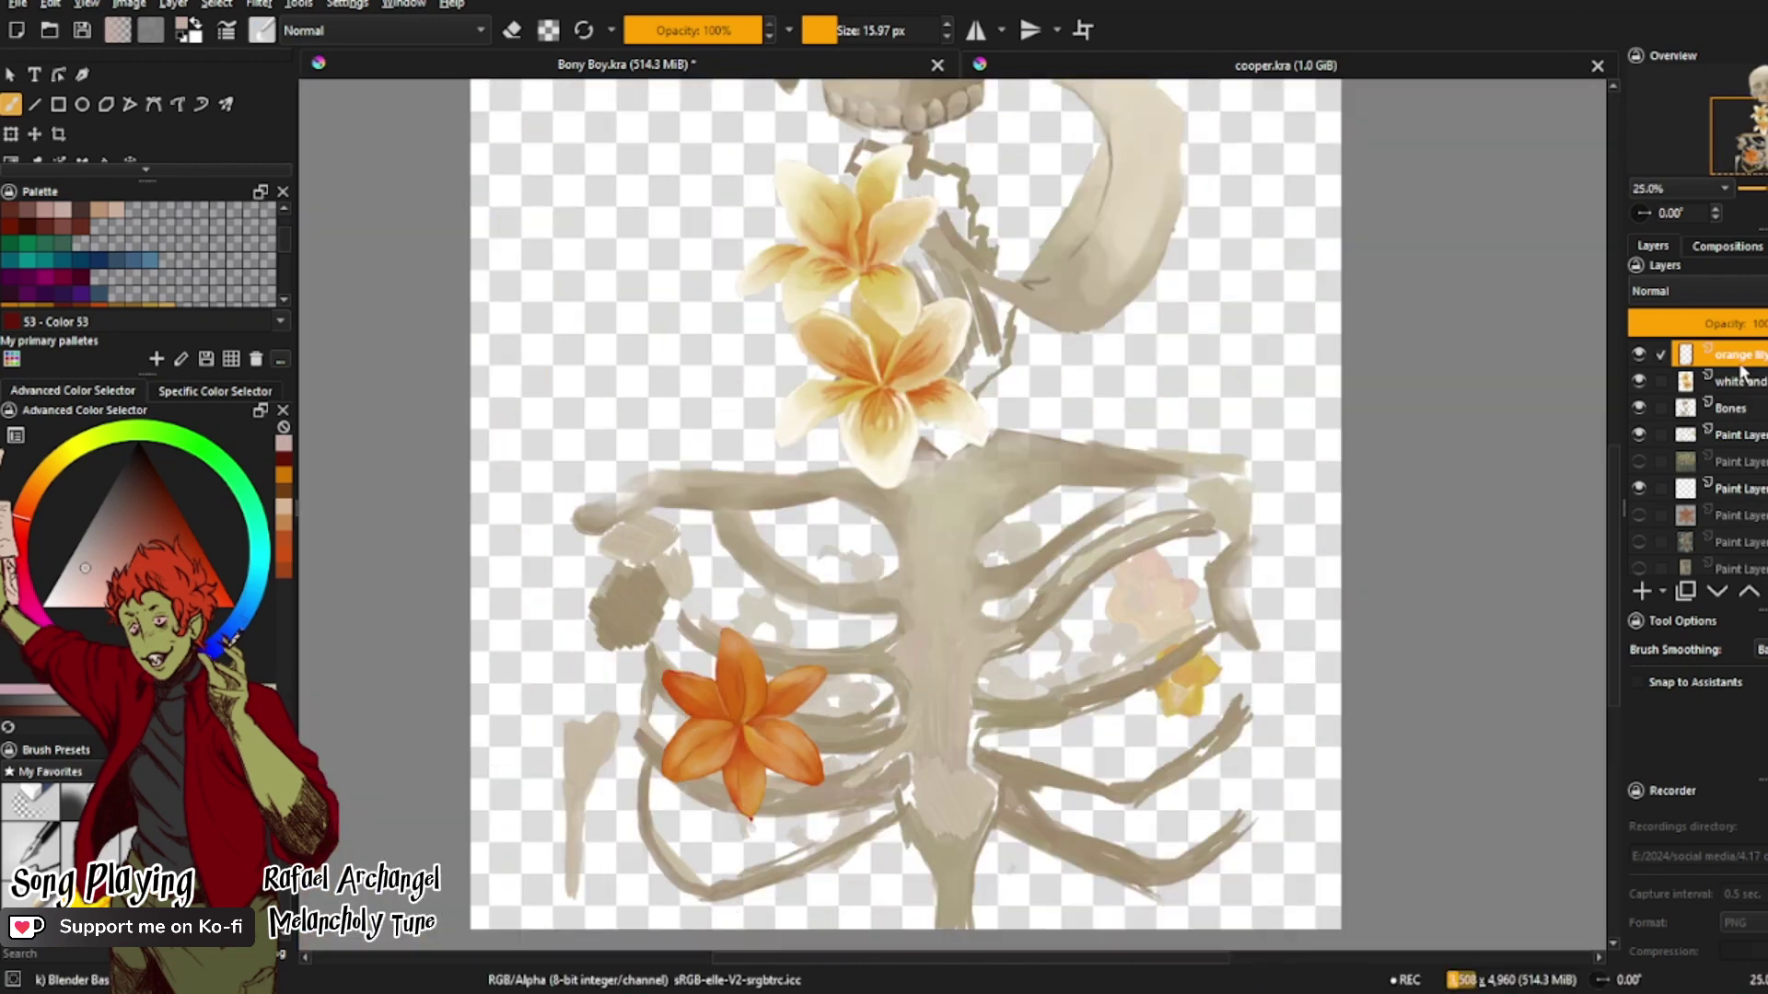
key(ctrl+j)
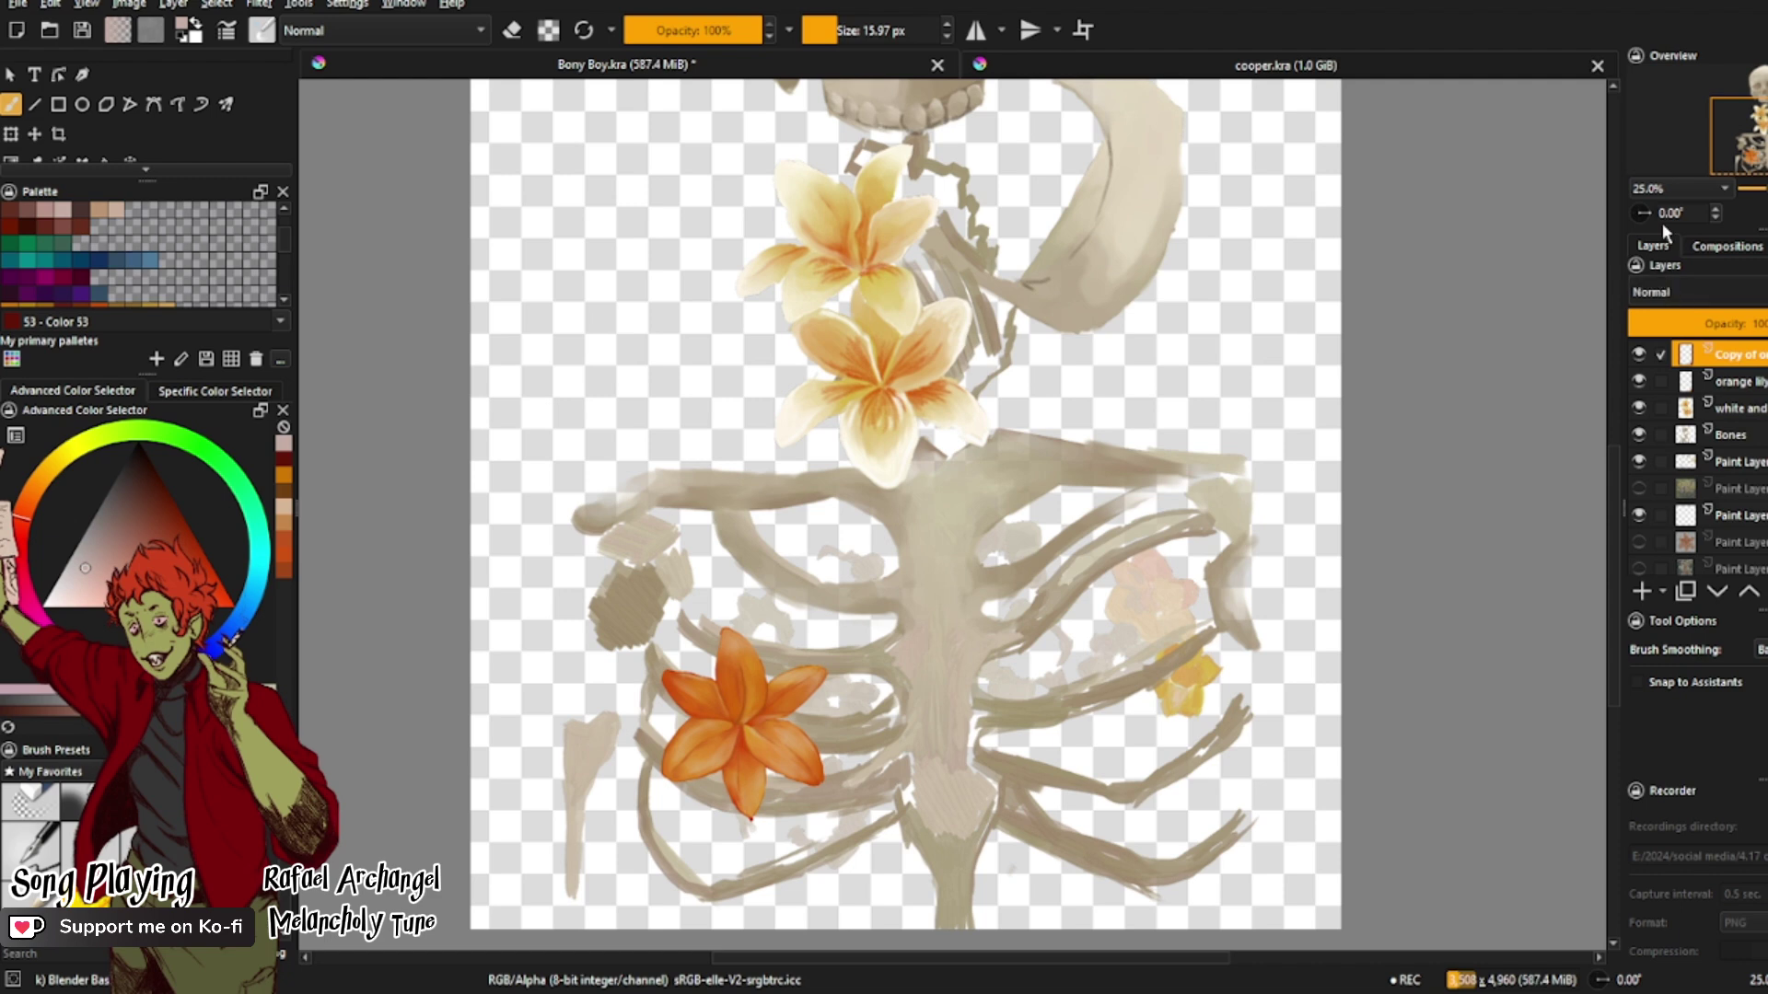
scroll(1666, 291, down, 2)
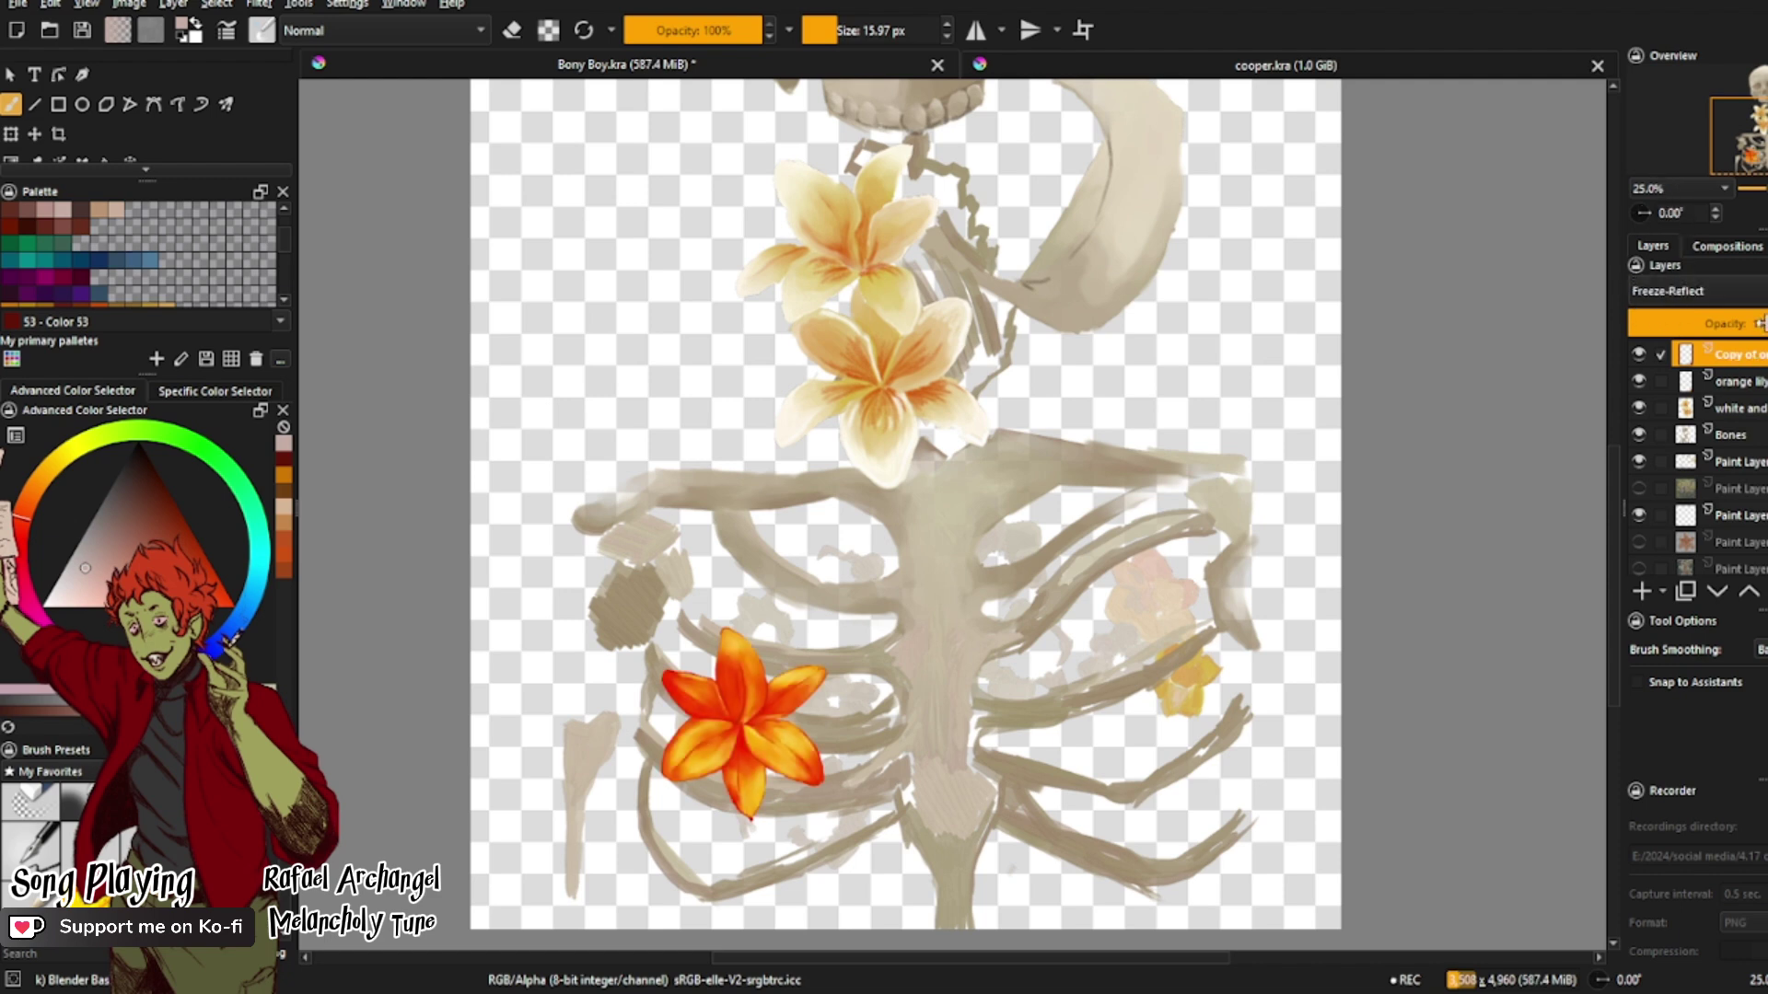
scroll(1668, 291, down, 3)
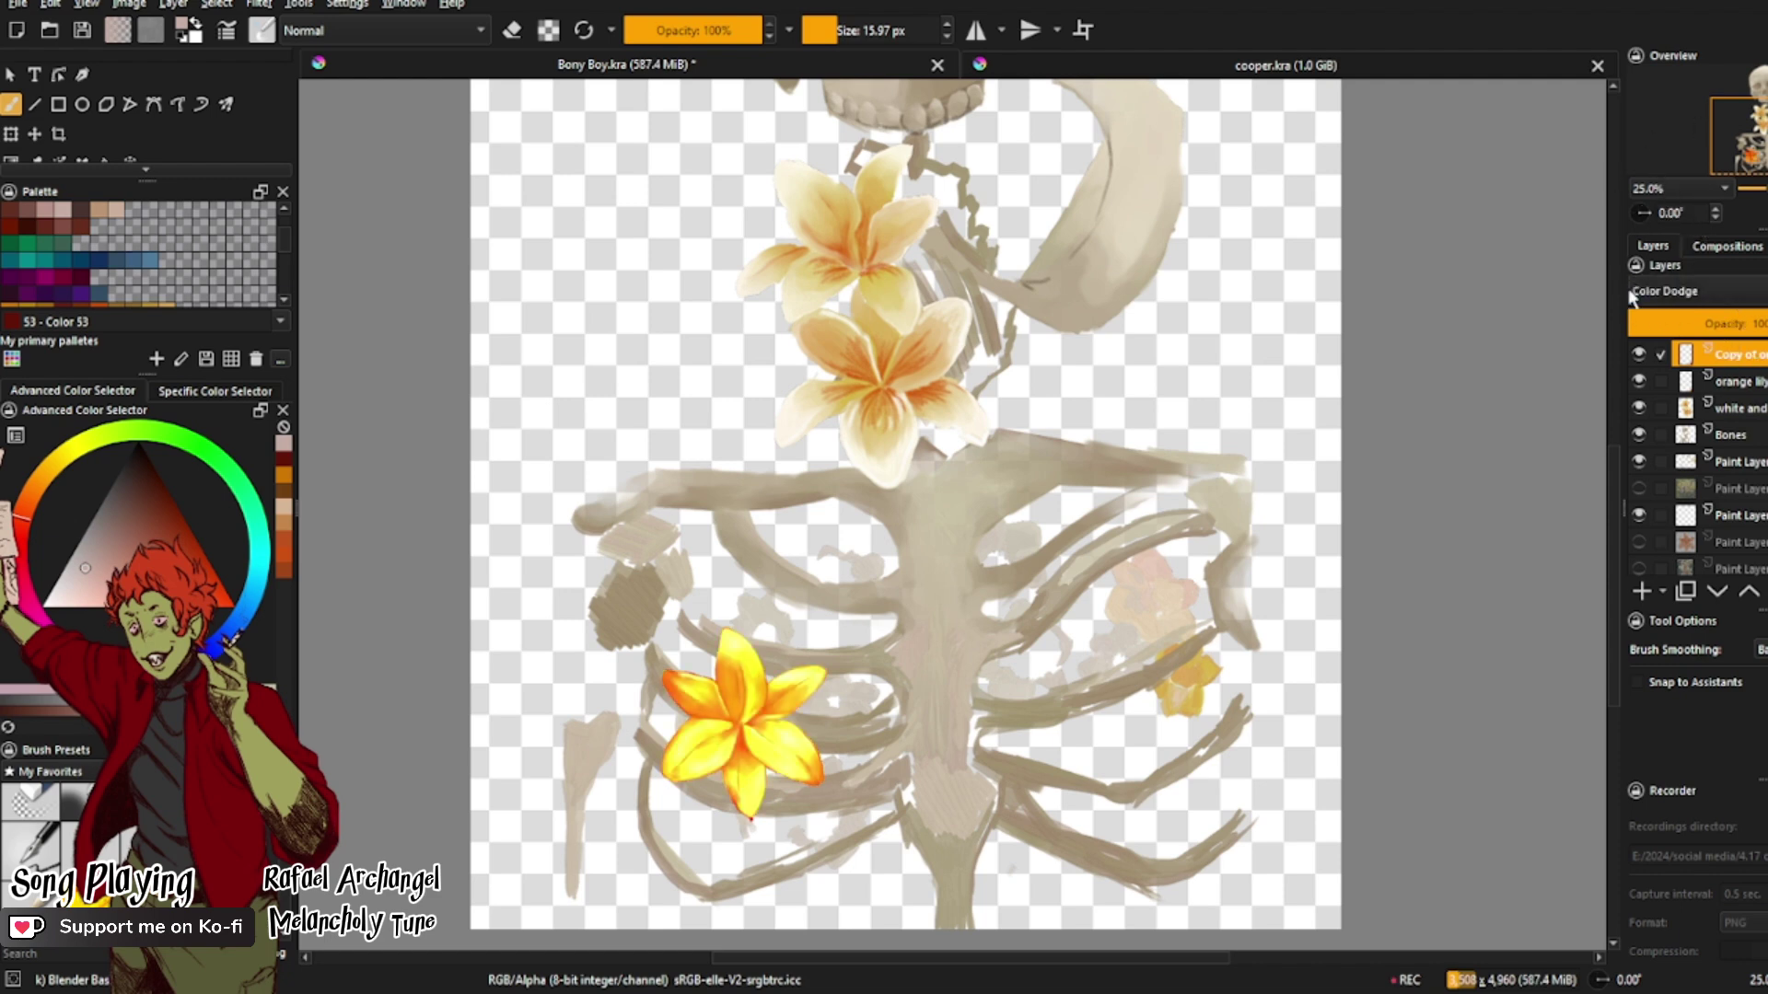
scroll(1671, 291, down, 1)
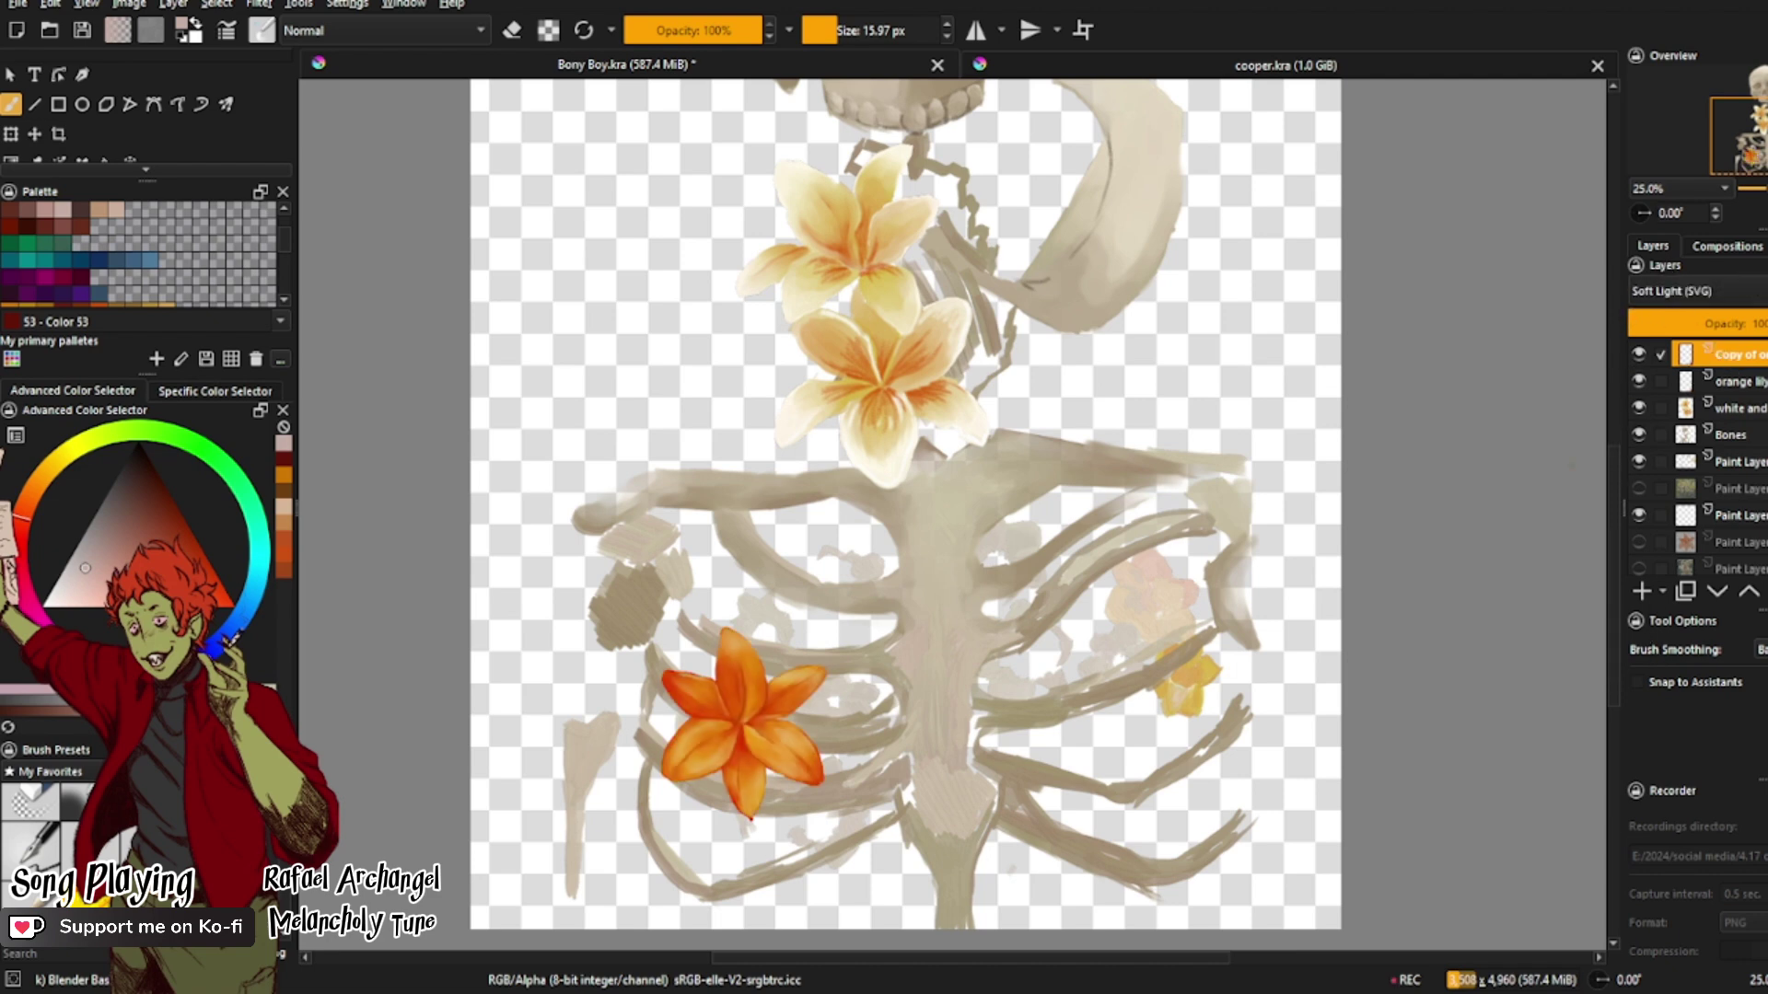
key(shift+Delete)
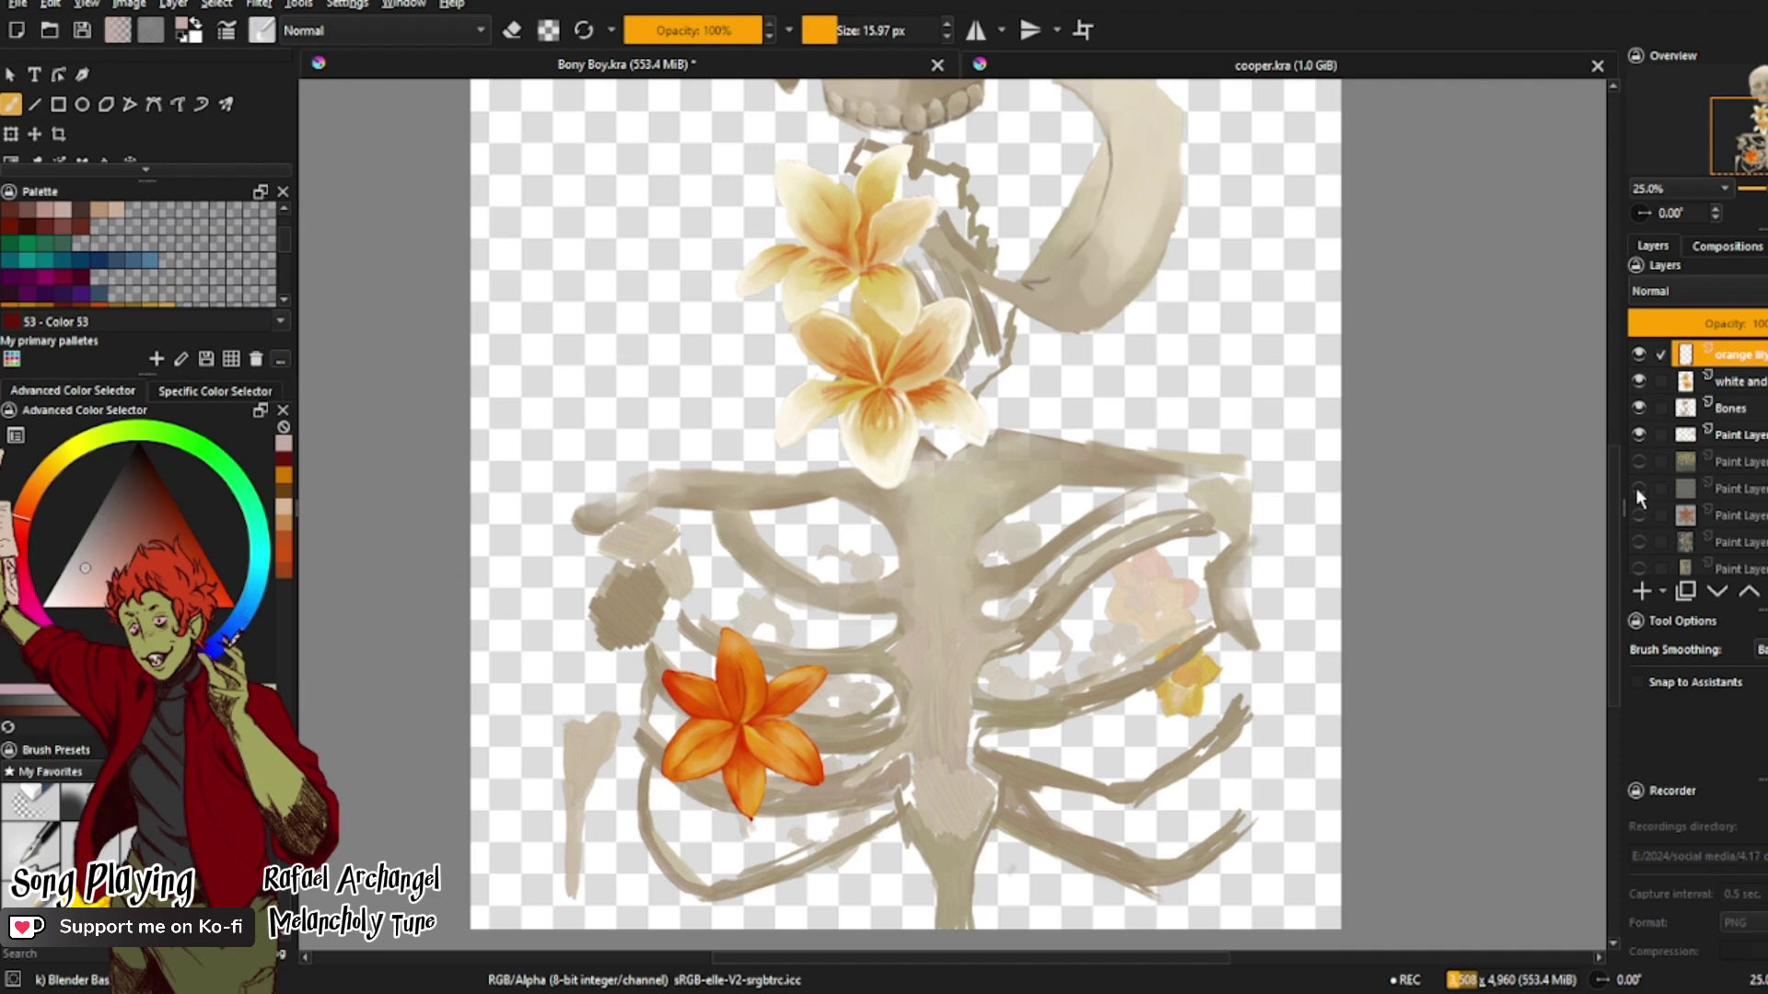
Step: Remove the plain paint layer beneath the daffodil photo layer from the layer stack
click(1685, 489)
mouse_move(1685, 501)
mouse_down()
mouse_move(1666, 524)
mouse_move(1705, 580)
mouse_move(1657, 571)
mouse_up()
click(1639, 564)
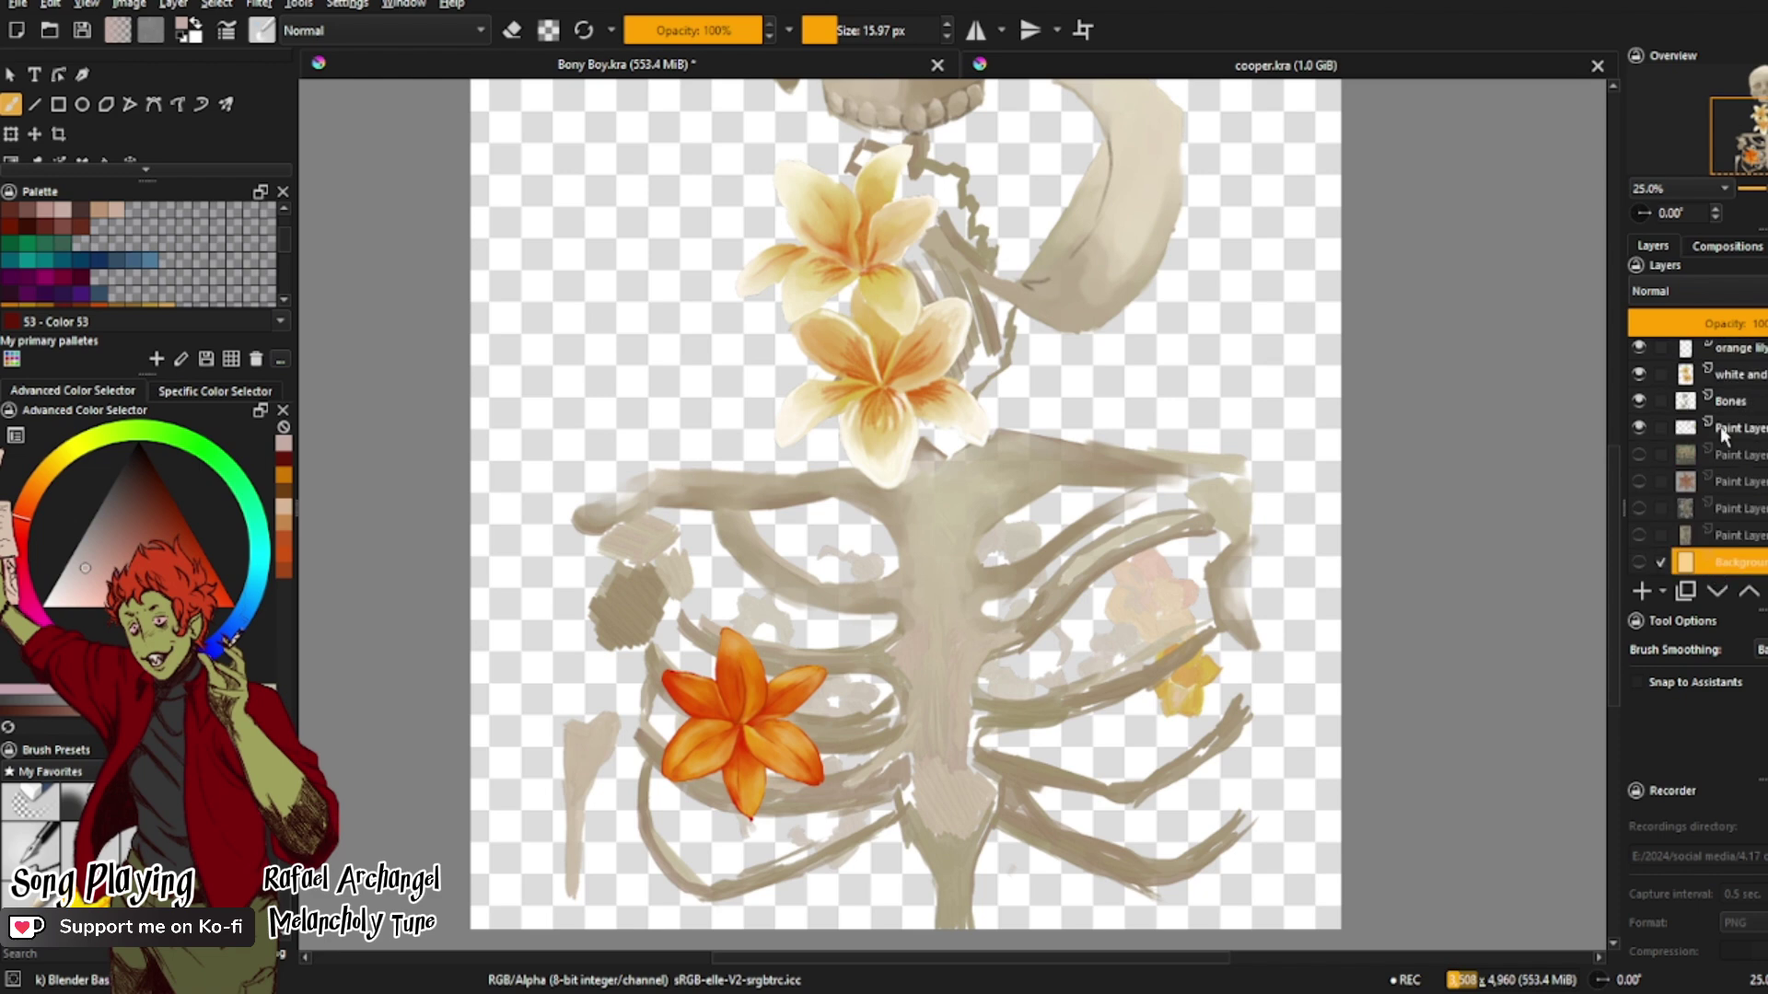
Step: Rename Paint Layer 4, just below the Bones layer, as daffodil
click(1644, 429)
double_click(1707, 428)
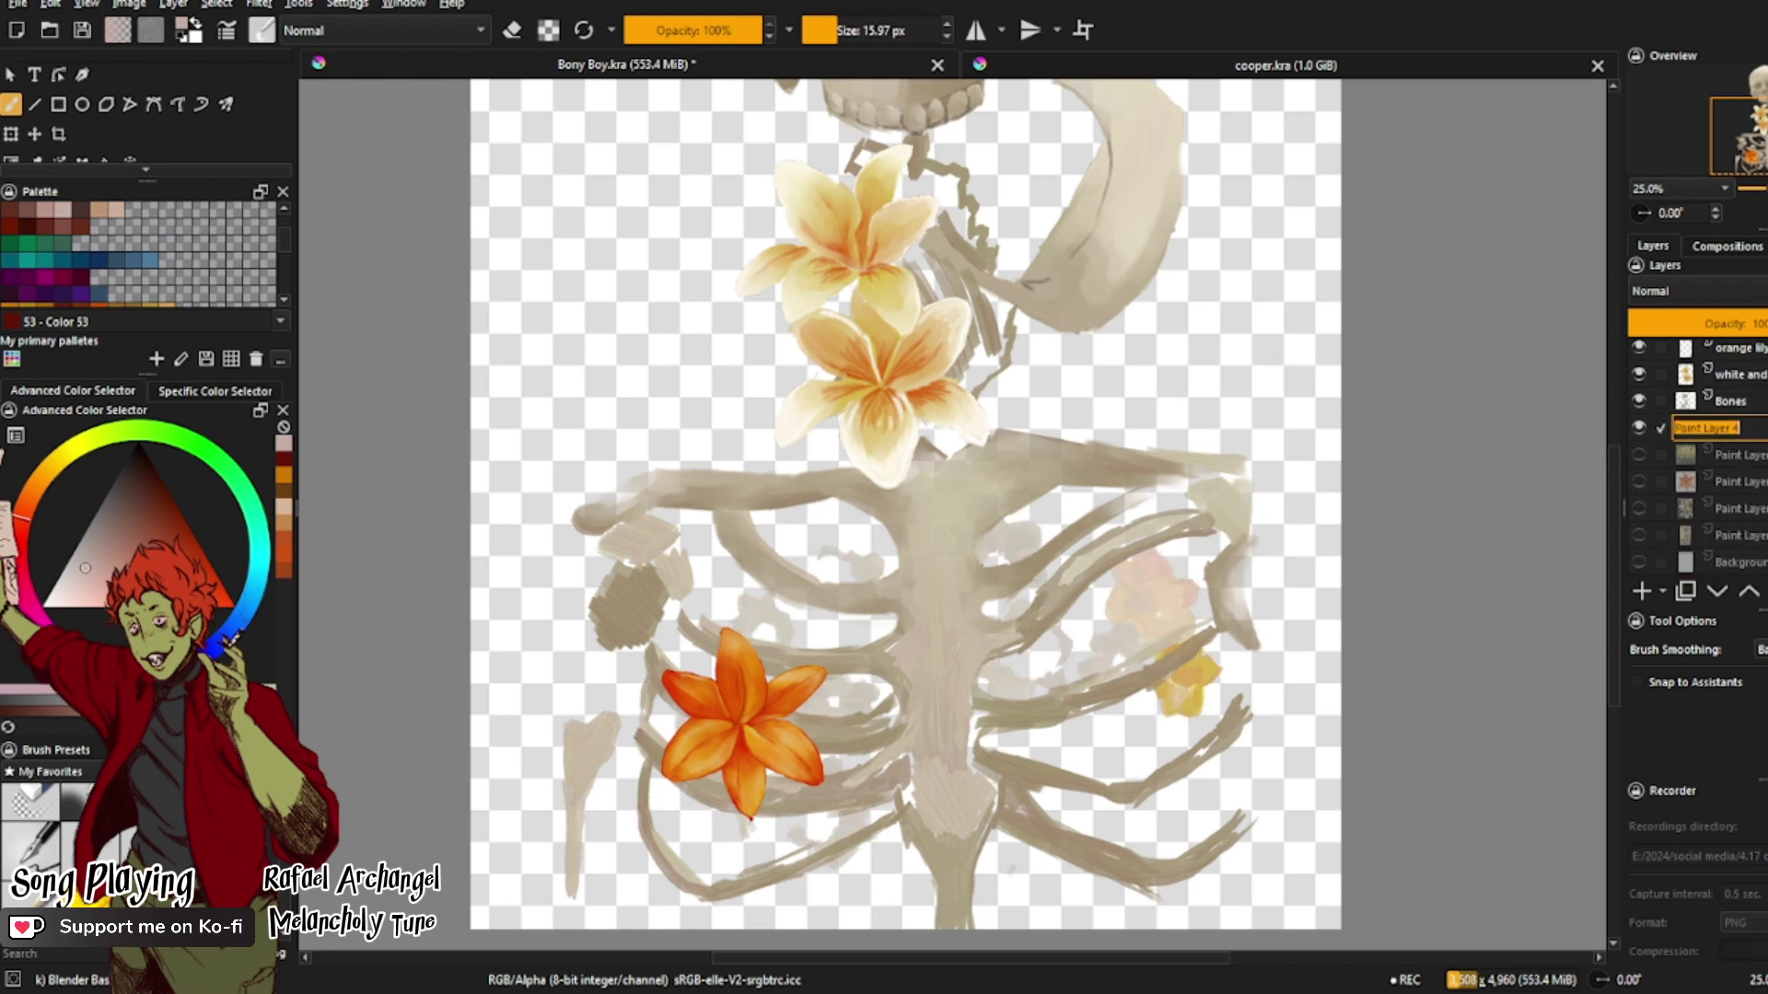
text(daffodil)
key(Return)
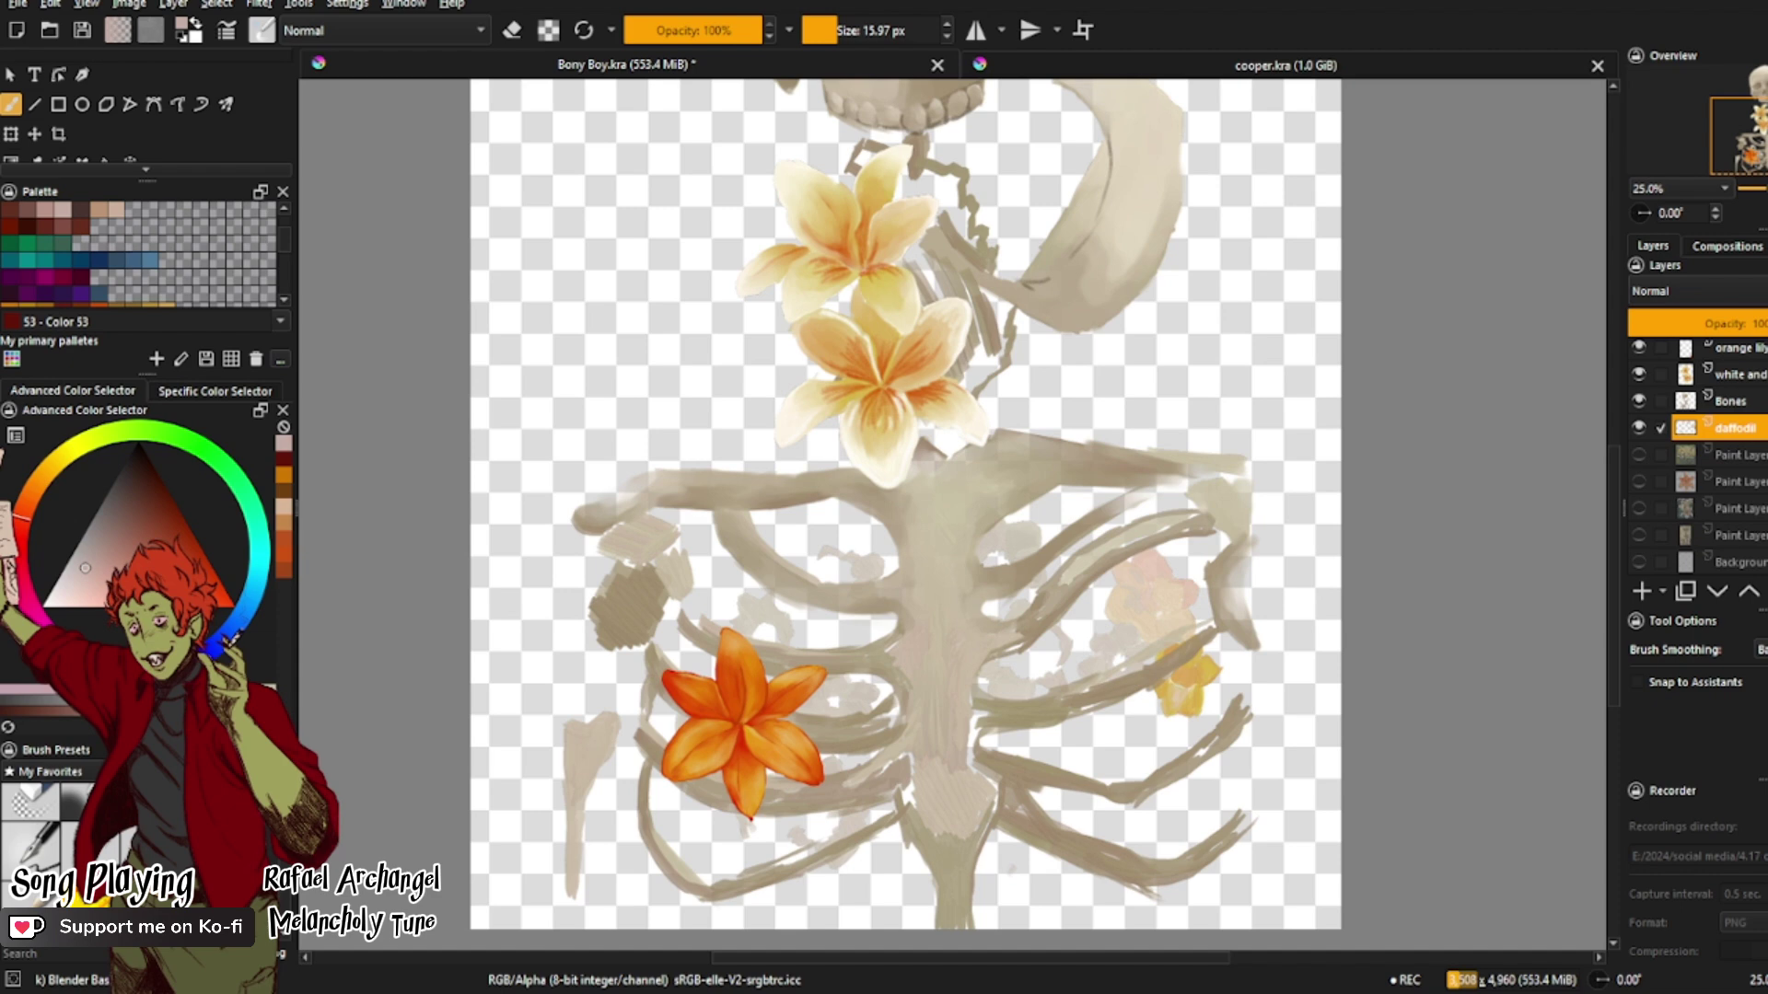
Step: Show the daffodil reference photo behind the ribs and mix a yellow paint colour from the ochre swatch
click(1639, 454)
scroll(78, 273, down, 3)
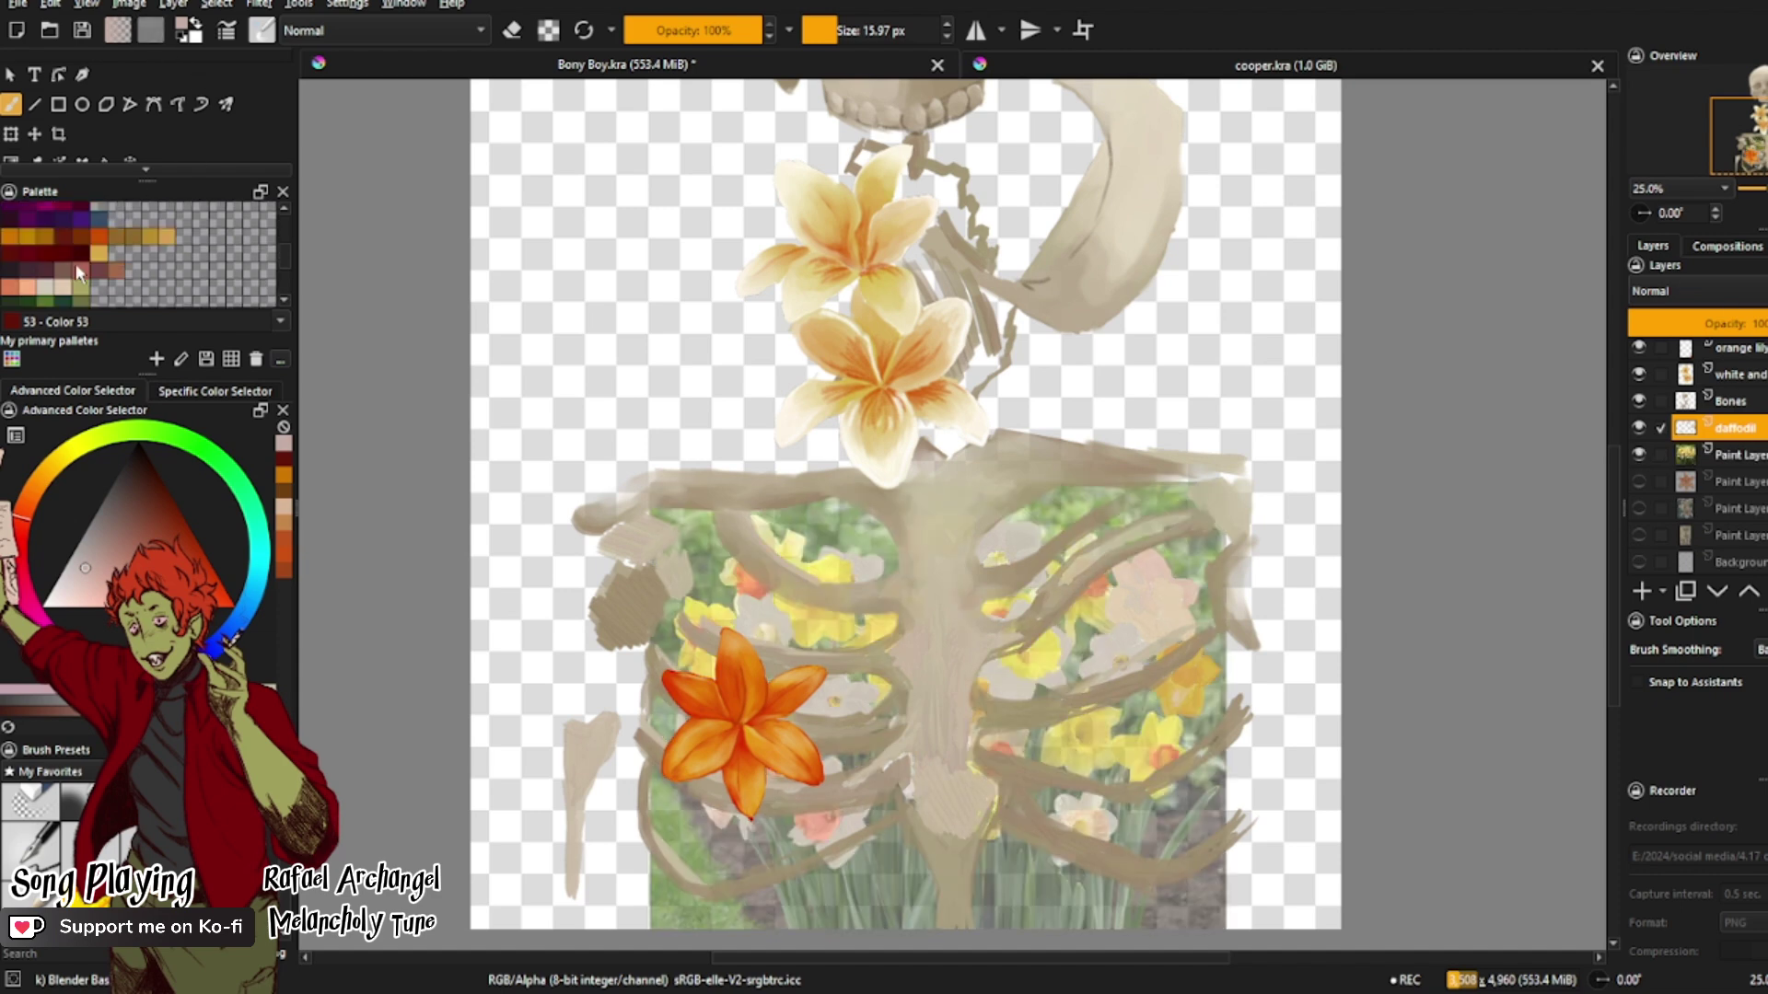
click(164, 239)
click(57, 474)
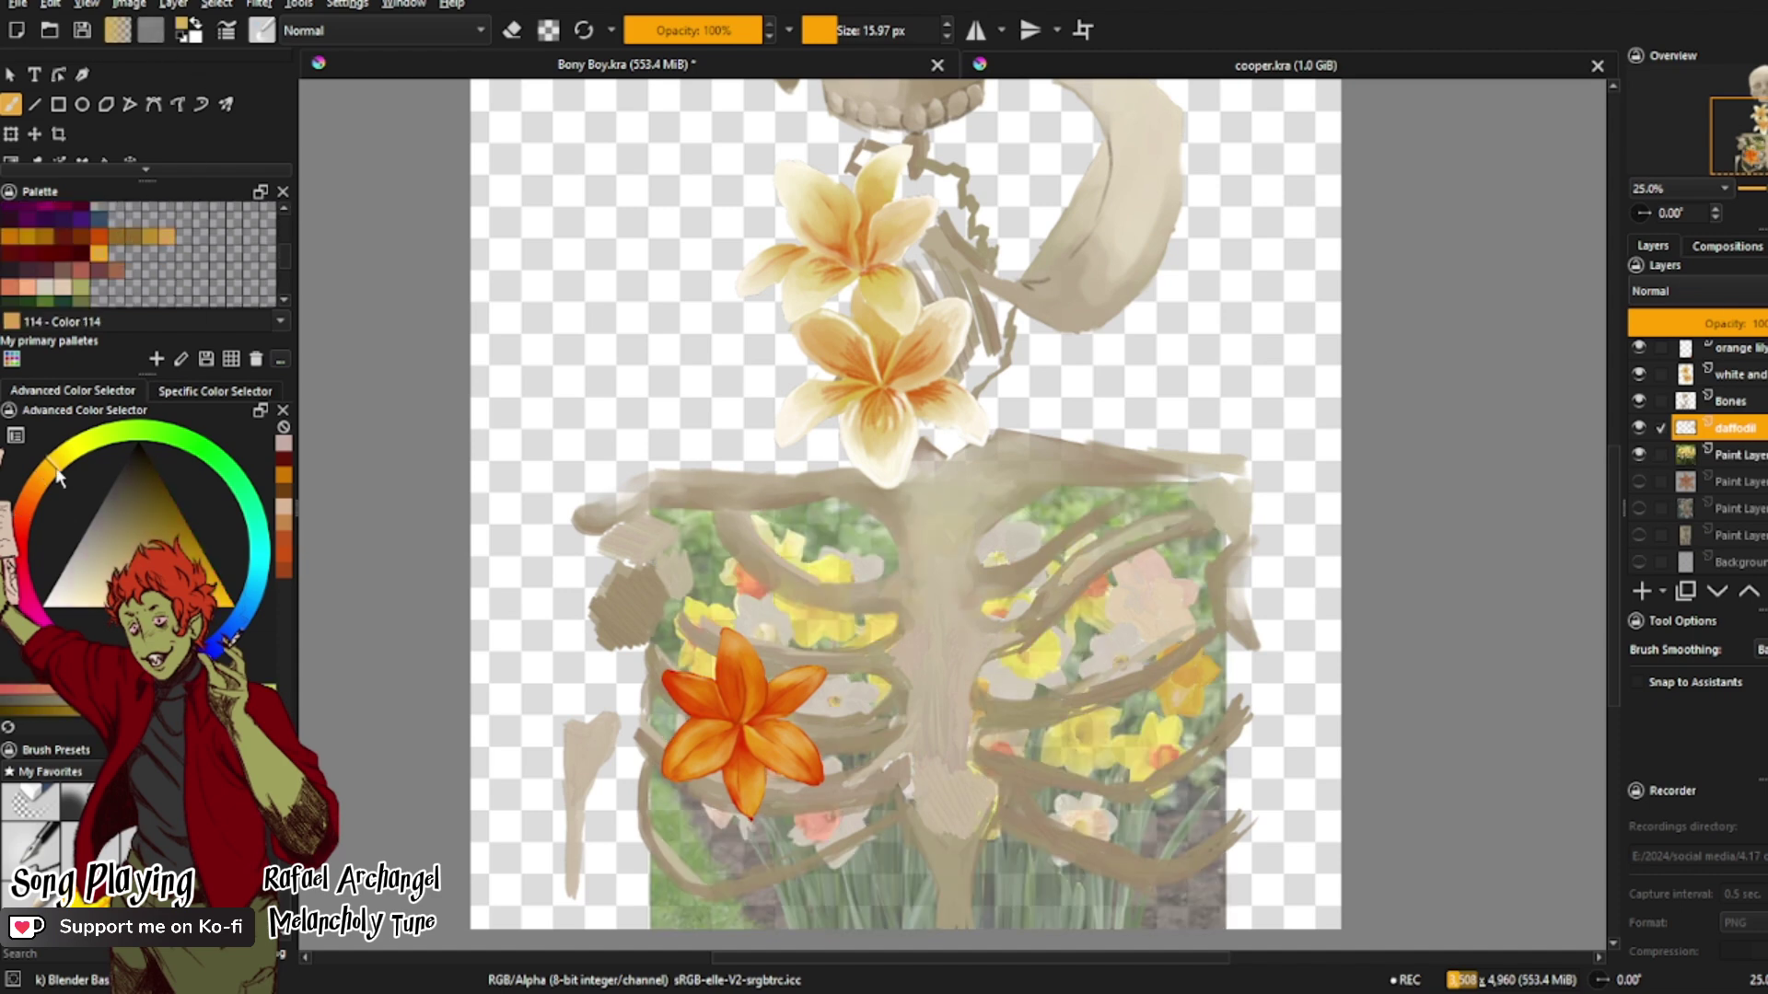
drag(57, 474, 64, 453)
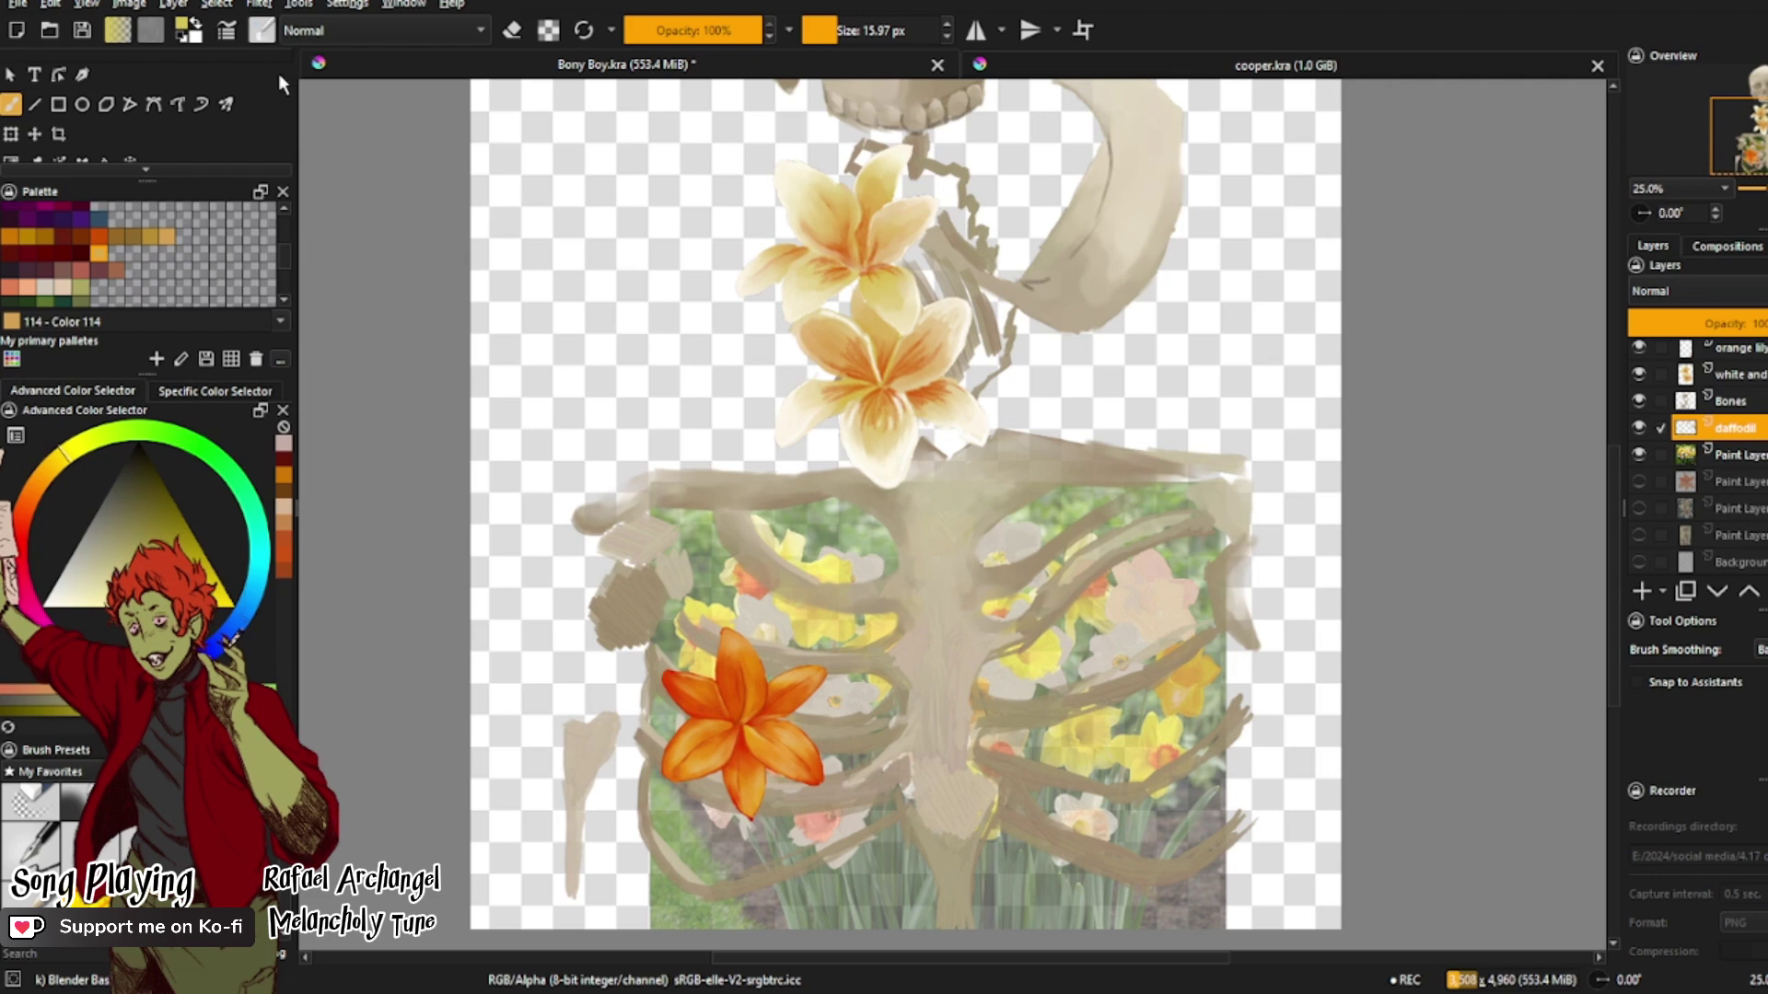
Step: Block in a yellow daffodil behind the upper ribs on the daffodil layer, using the wojtryb6 brush at 55.44 px
key(/)
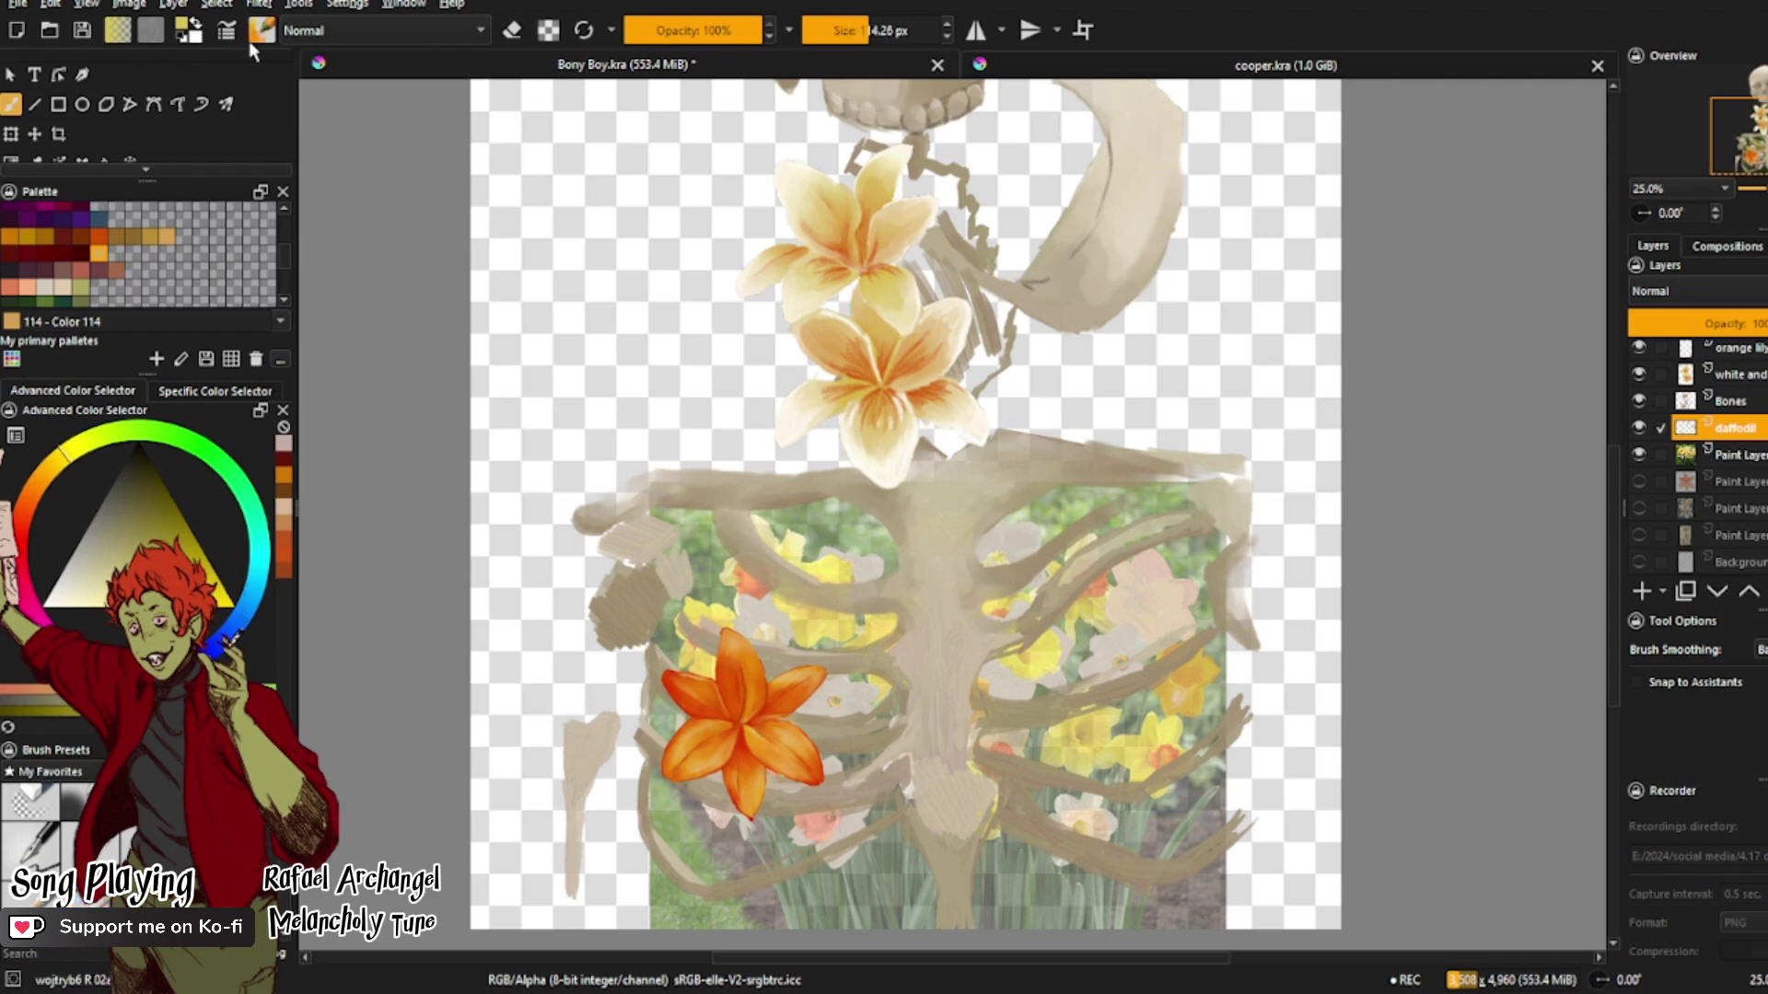
click(841, 34)
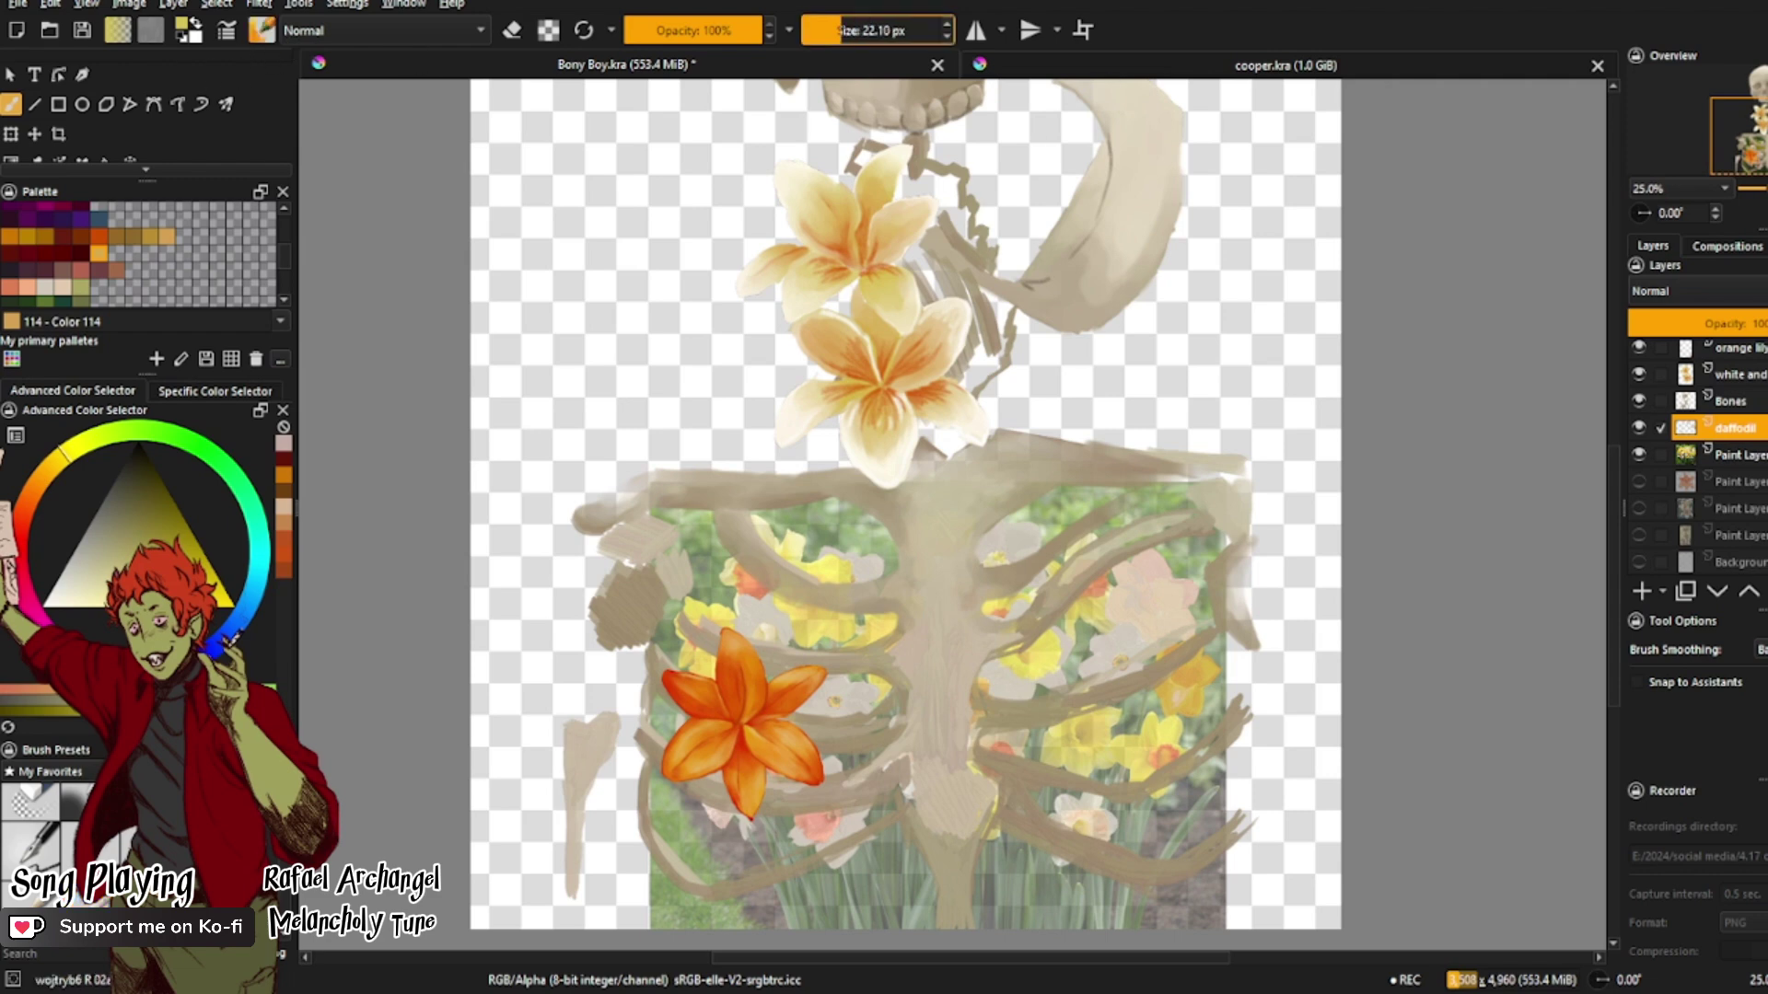
drag(841, 34, 856, 34)
scroll(792, 615, up, 2)
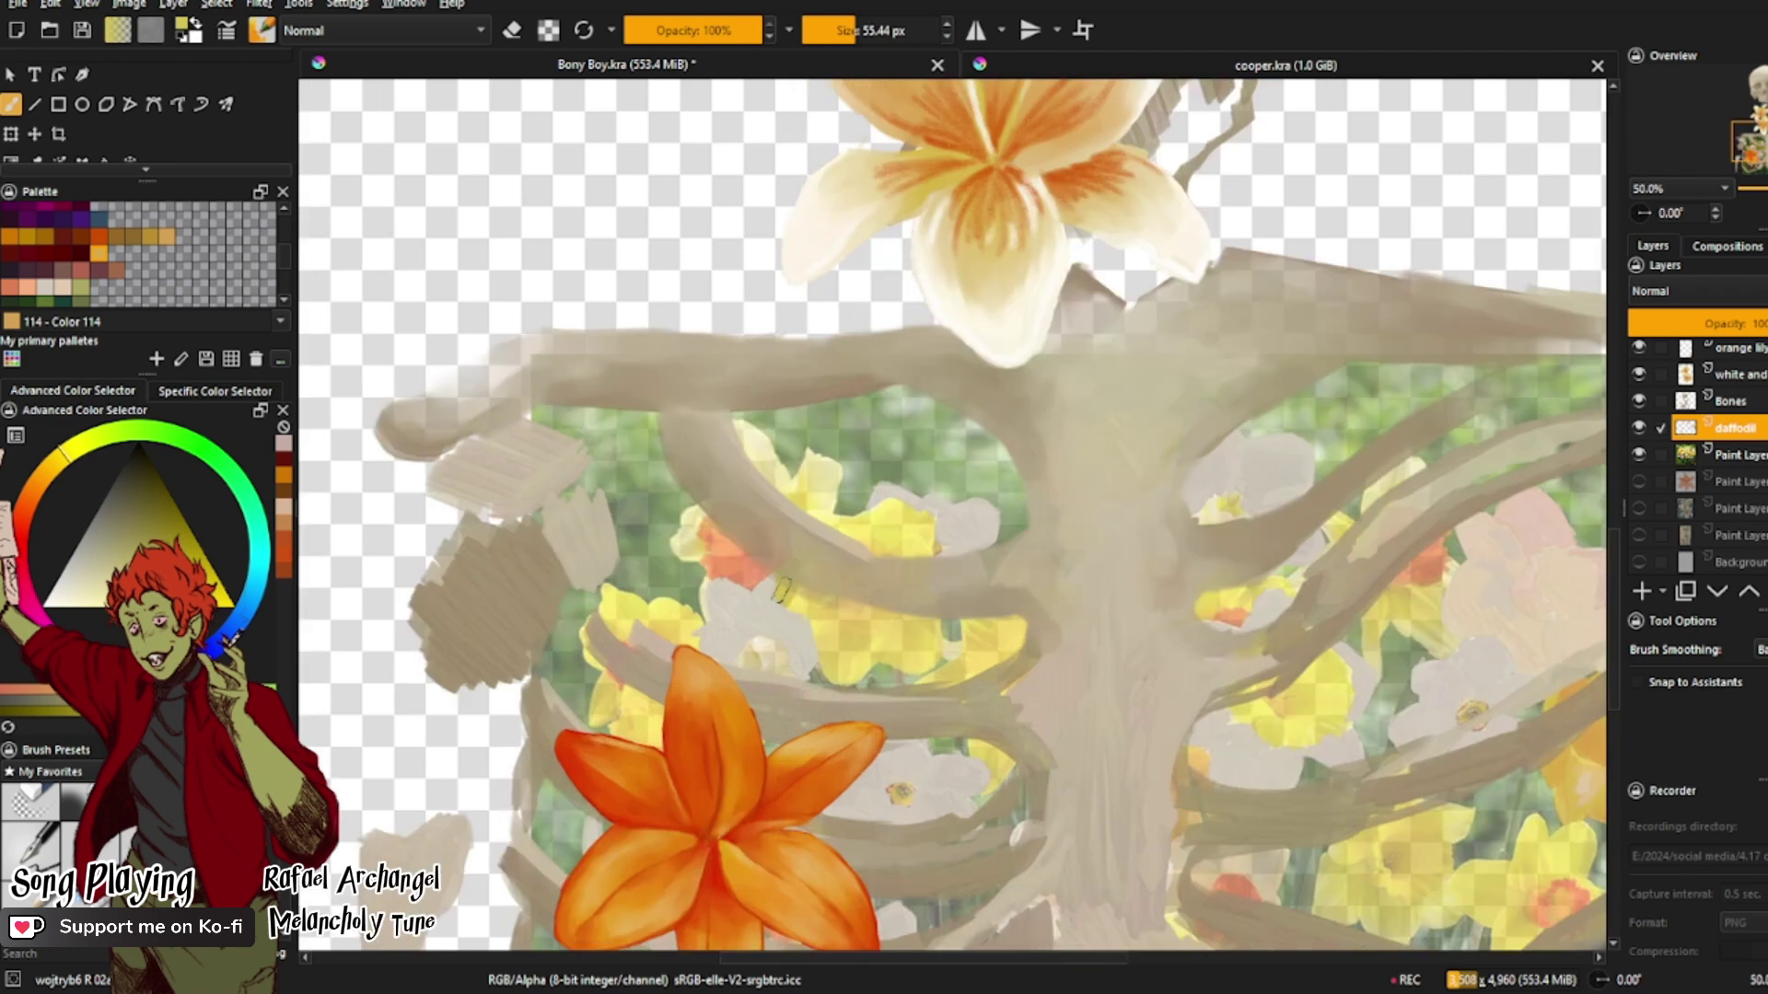
drag(797, 598, 820, 572)
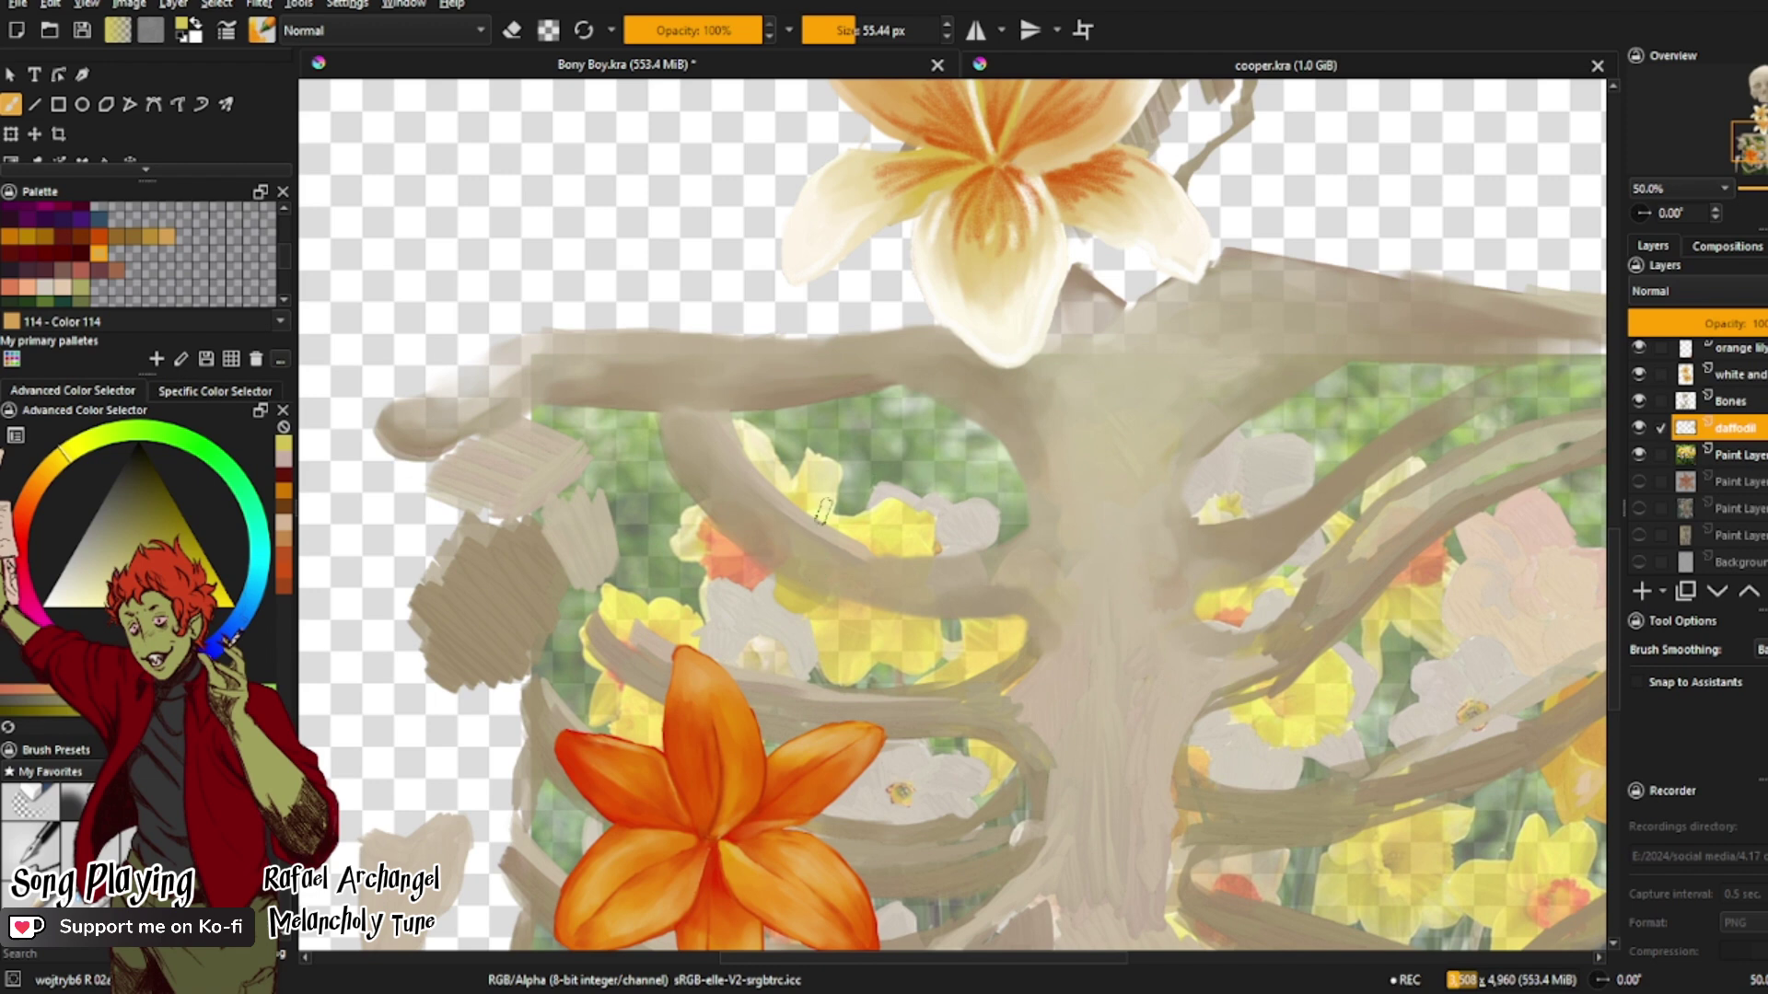
mouse_move(824, 512)
mouse_down()
mouse_move(875, 531)
mouse_move(847, 529)
mouse_move(883, 505)
mouse_move(926, 557)
mouse_up()
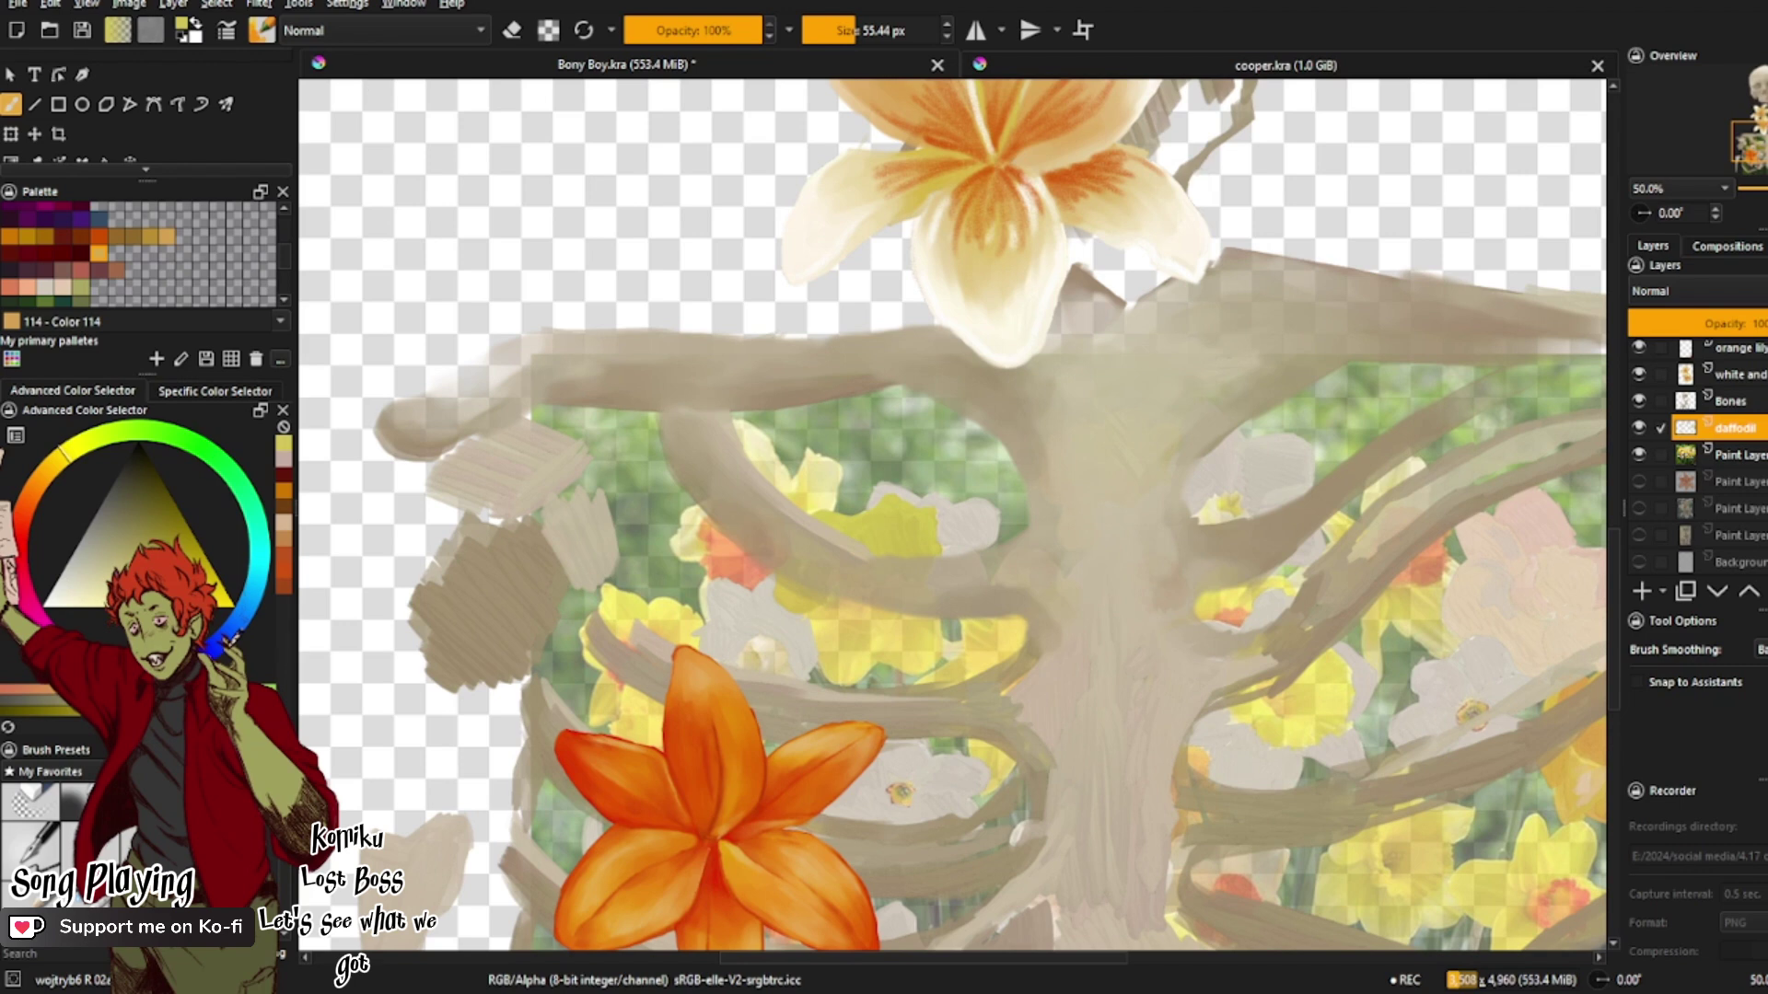
Step: Add the mixed gerbera photo as a new layer above the daffodil layer and move it beside the neck
key(Insert)
scroll(912, 378, down, 3)
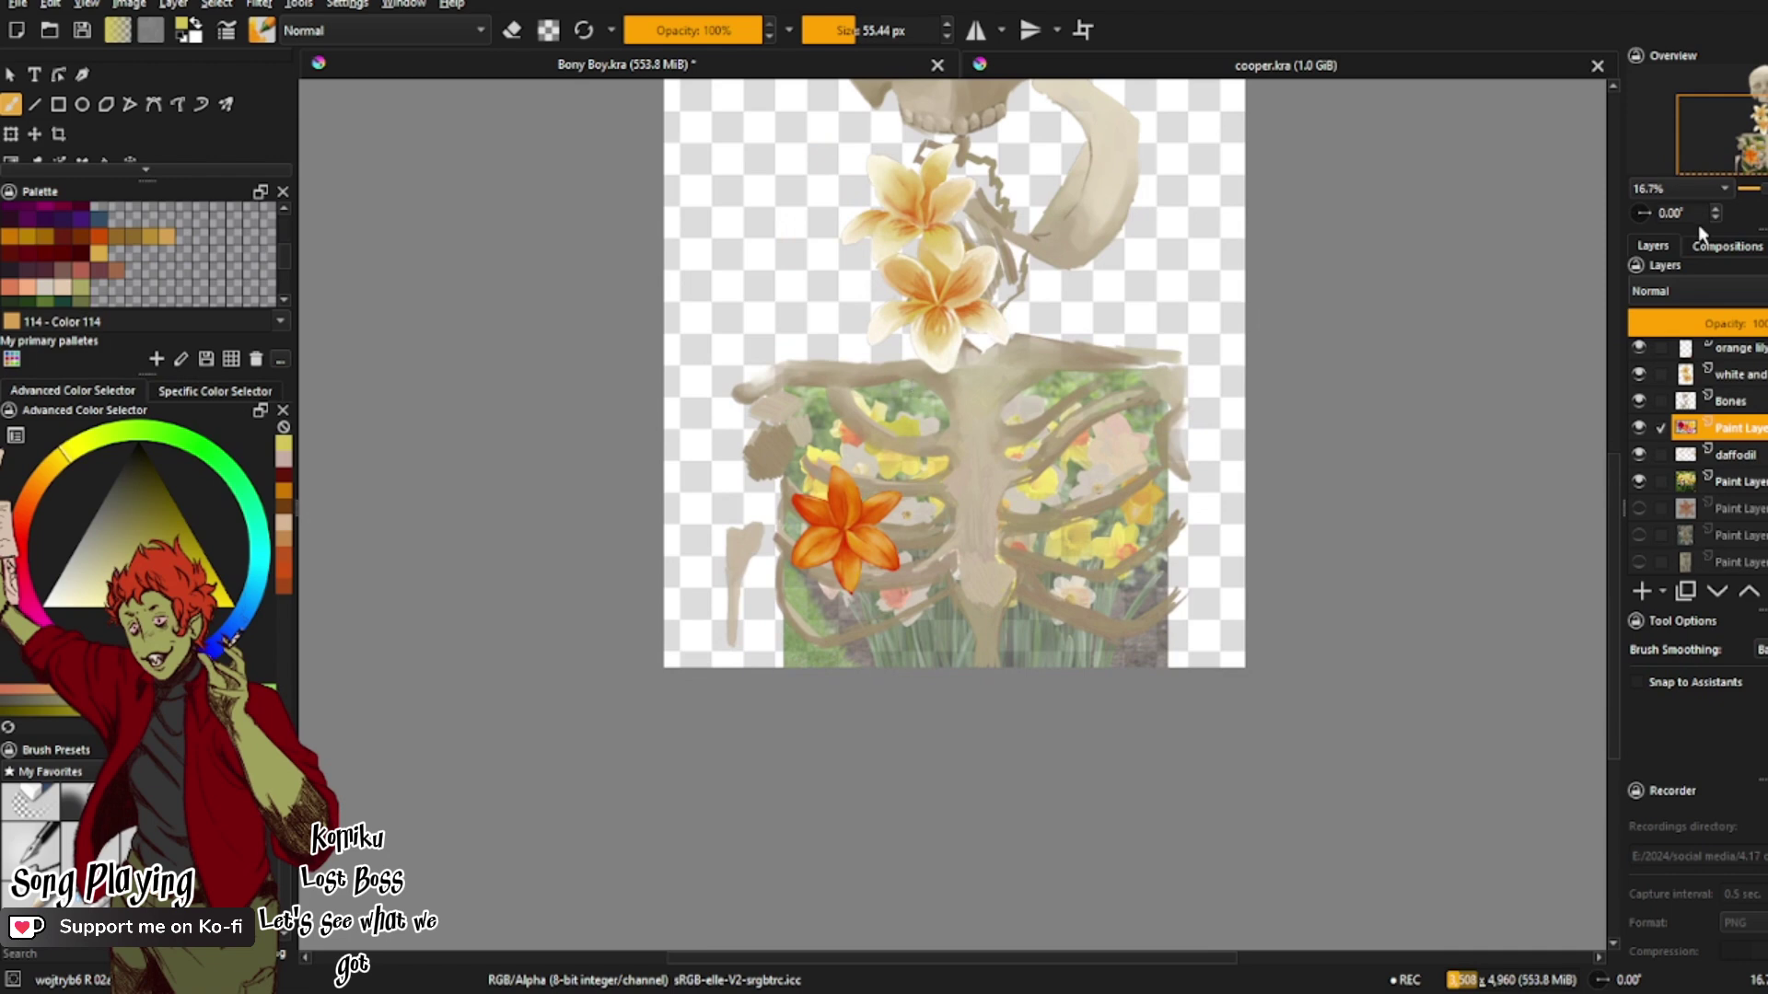
click(34, 133)
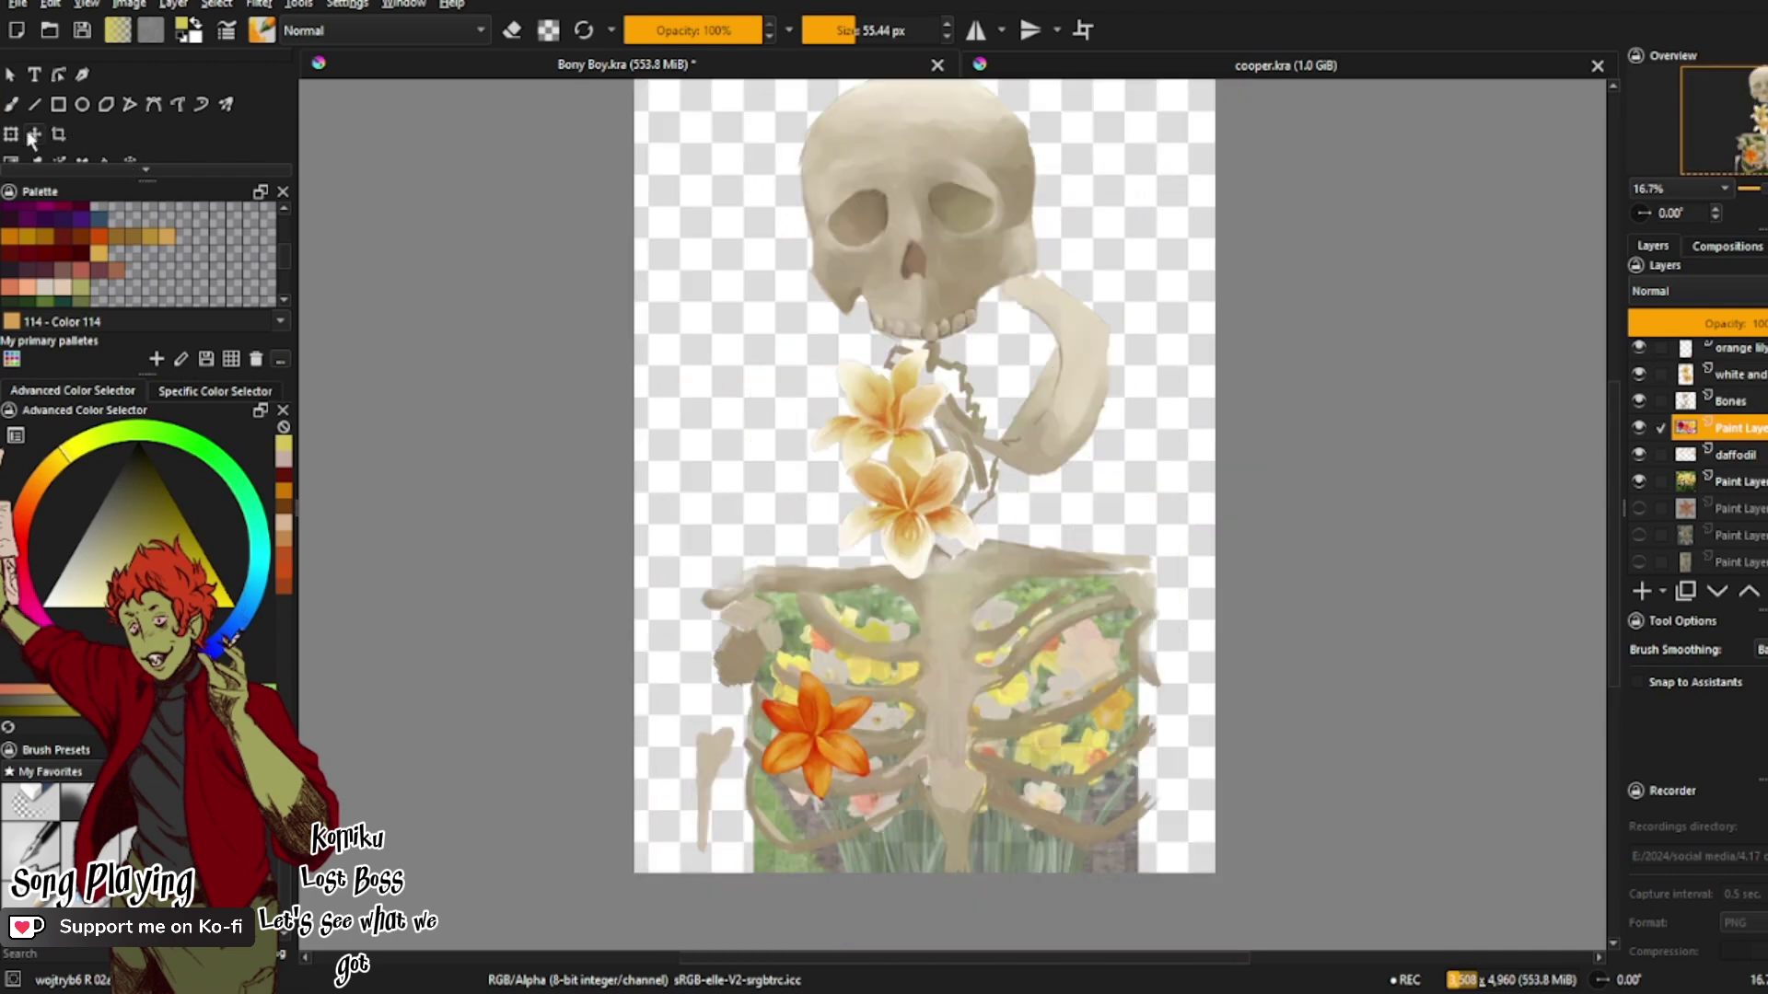
drag(686, 364, 900, 370)
Step: Enlarge and tilt the mixed gerbera photo over the upper breastbone, and raise its layer above Bones
click(11, 133)
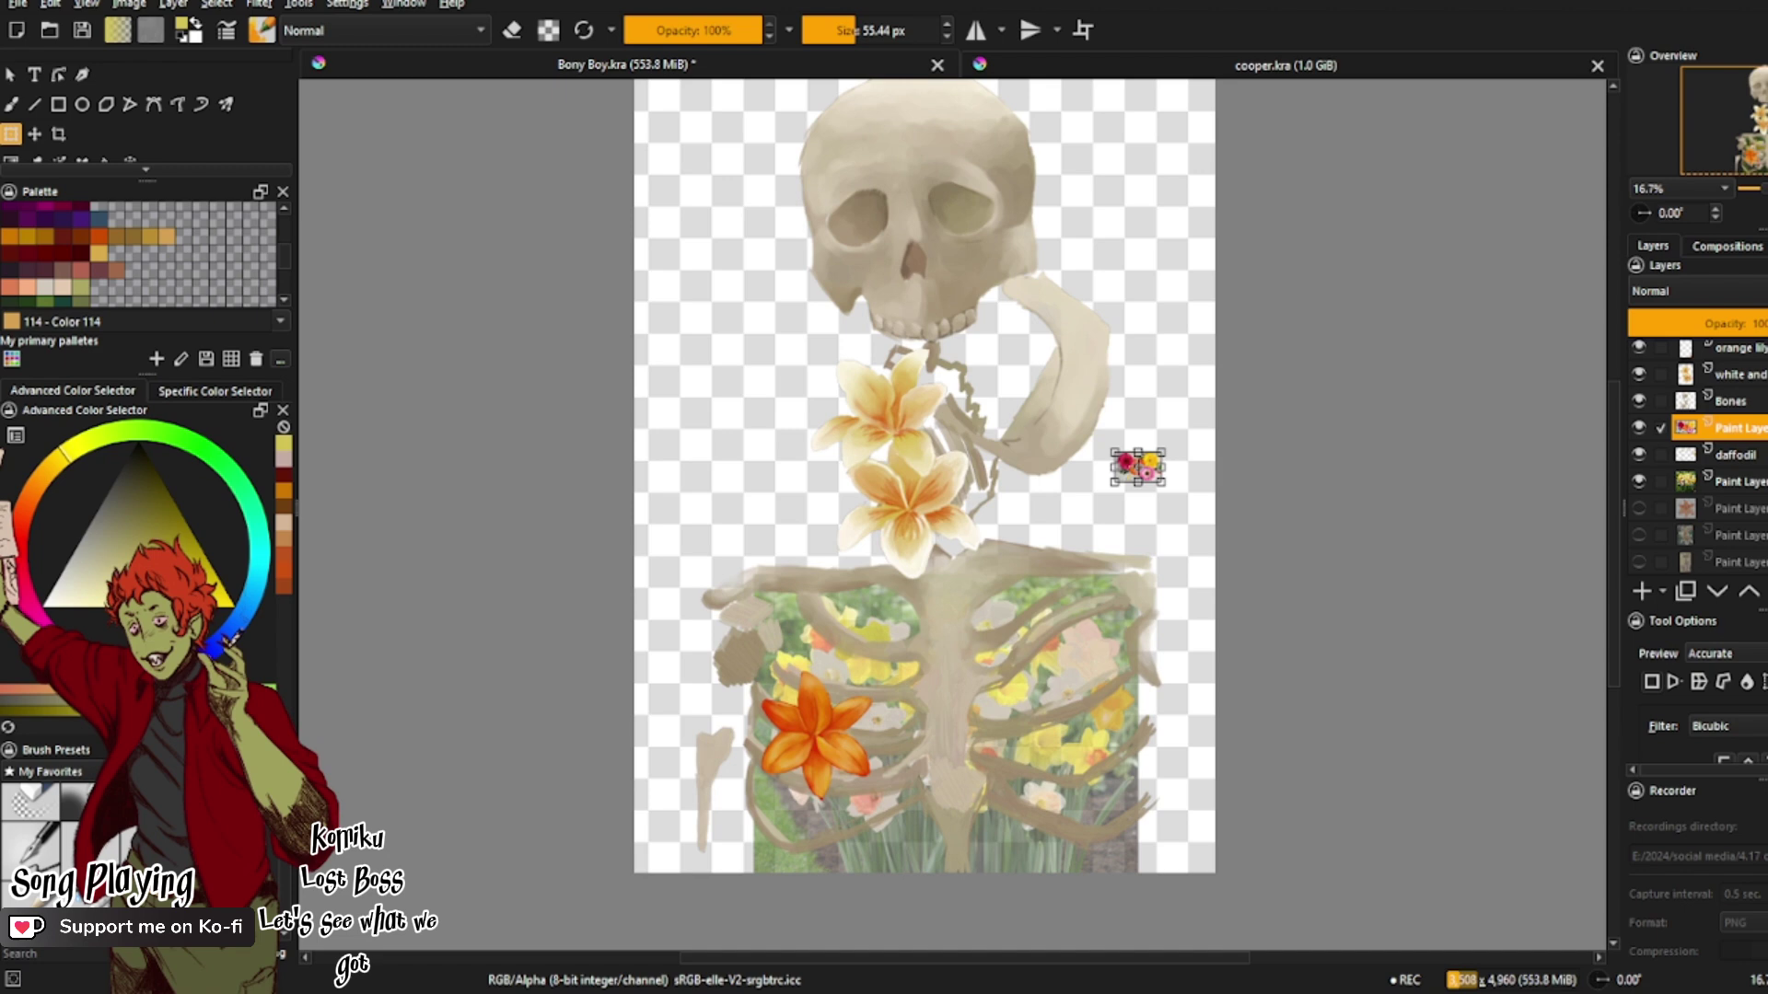
drag(1162, 482, 1005, 645)
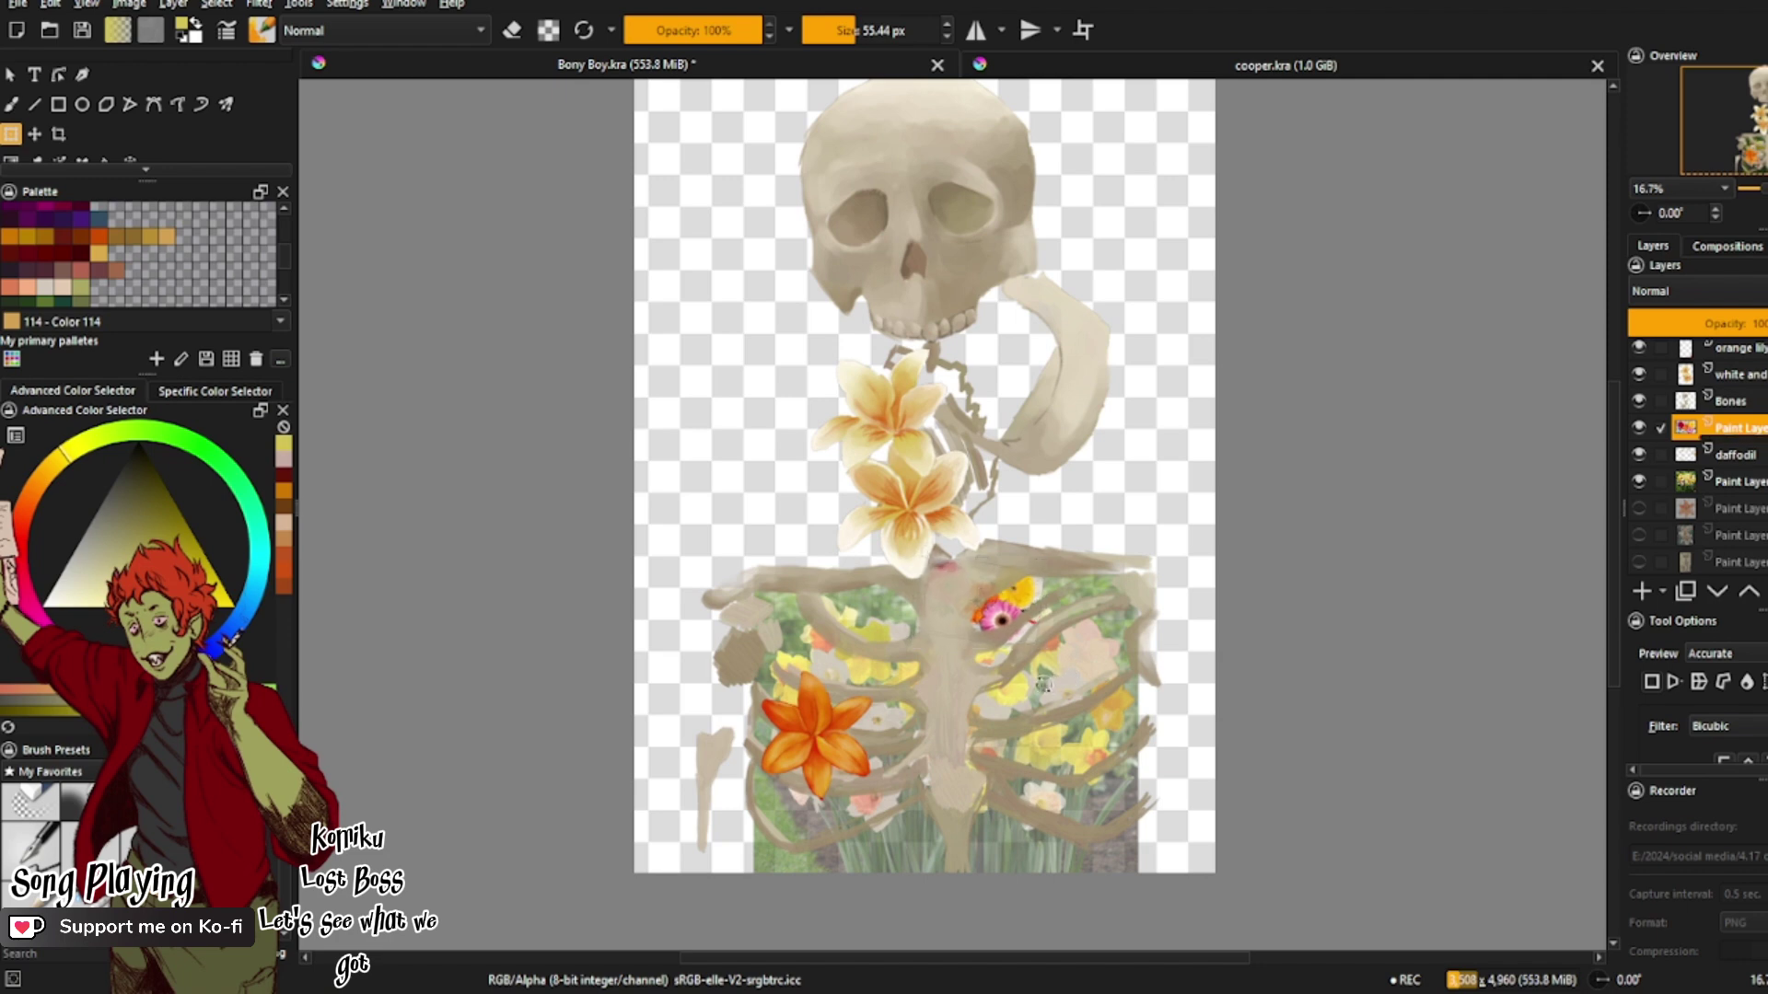
key(ctrl+Page_Up)
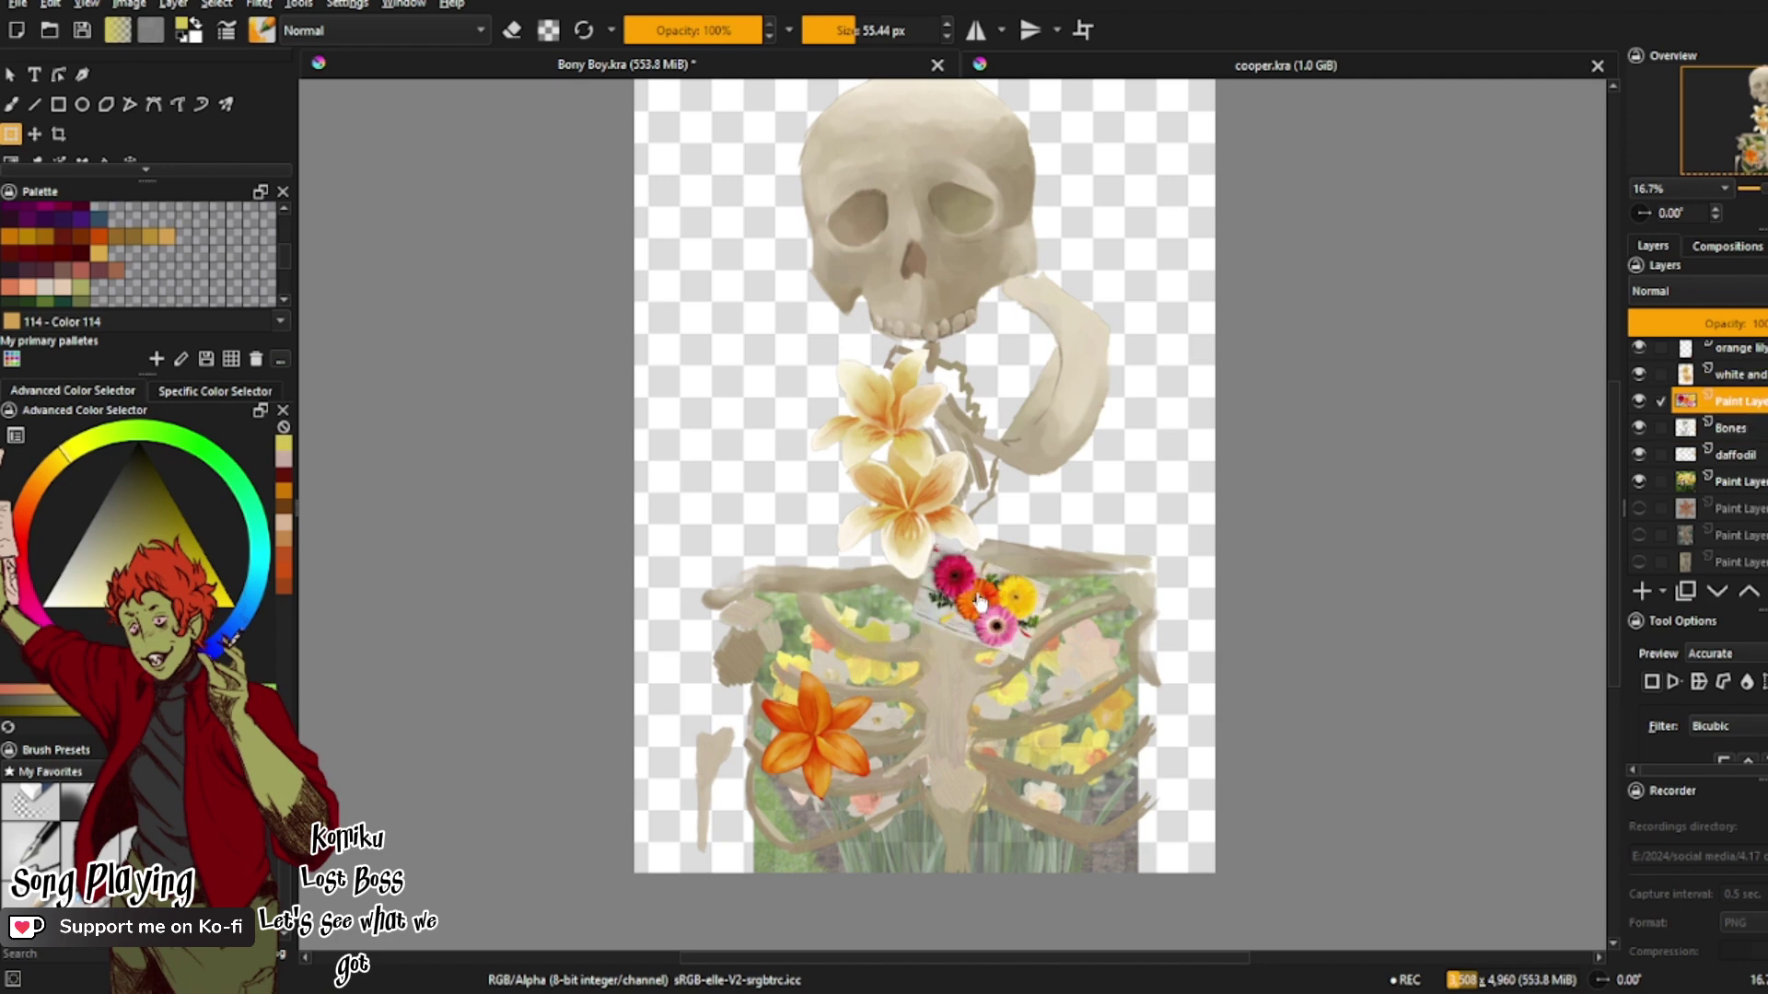
drag(980, 601, 964, 583)
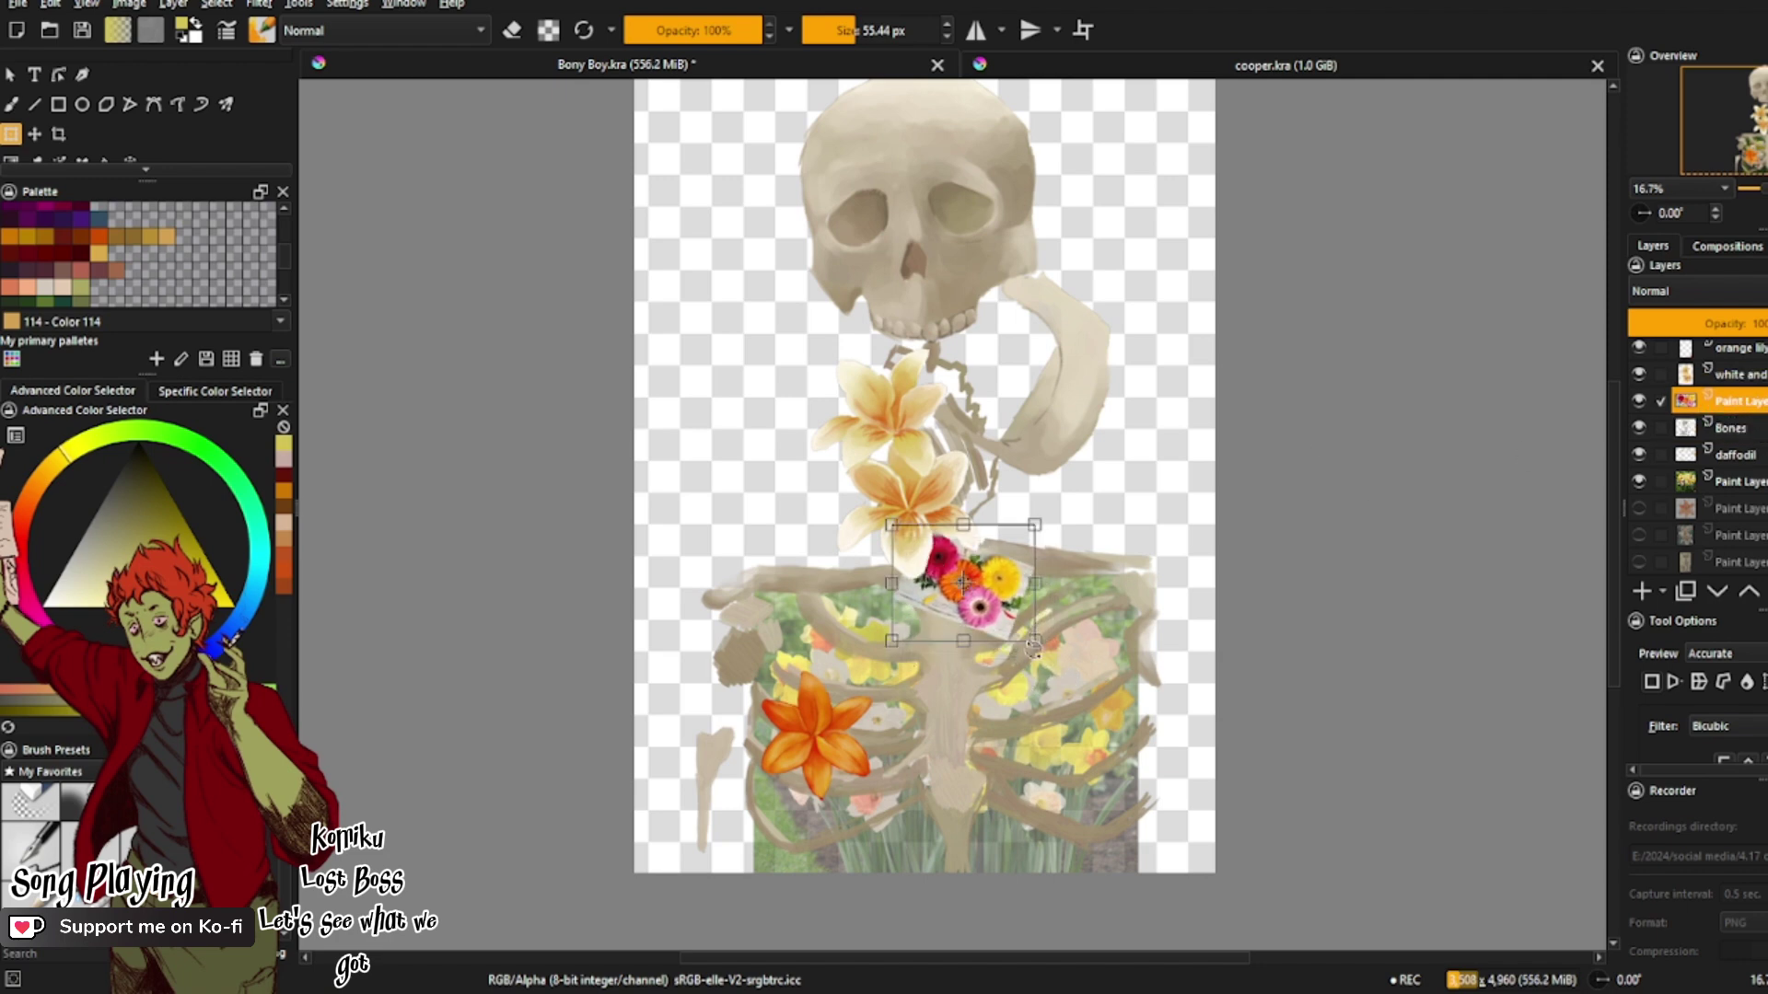
drag(1033, 647, 1050, 659)
key(Return)
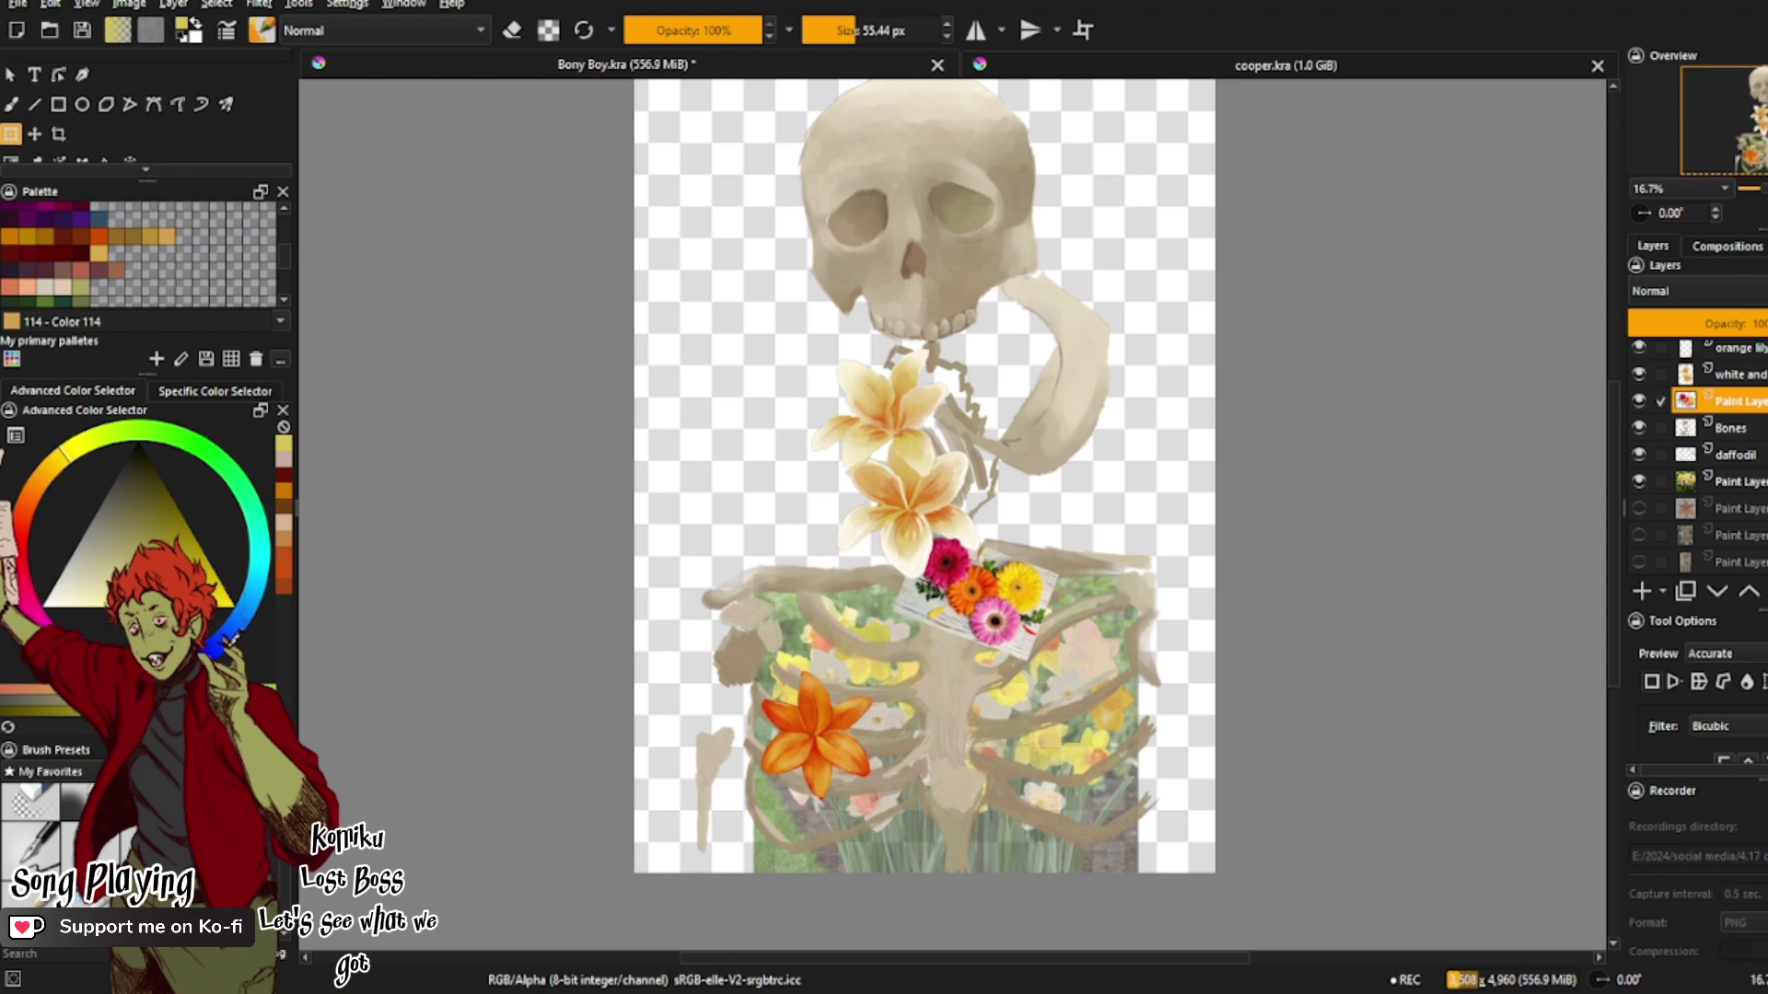
Step: Paste the single red gerbera photo as a new layer above the mixed gerbera photo
key(ctrl+v)
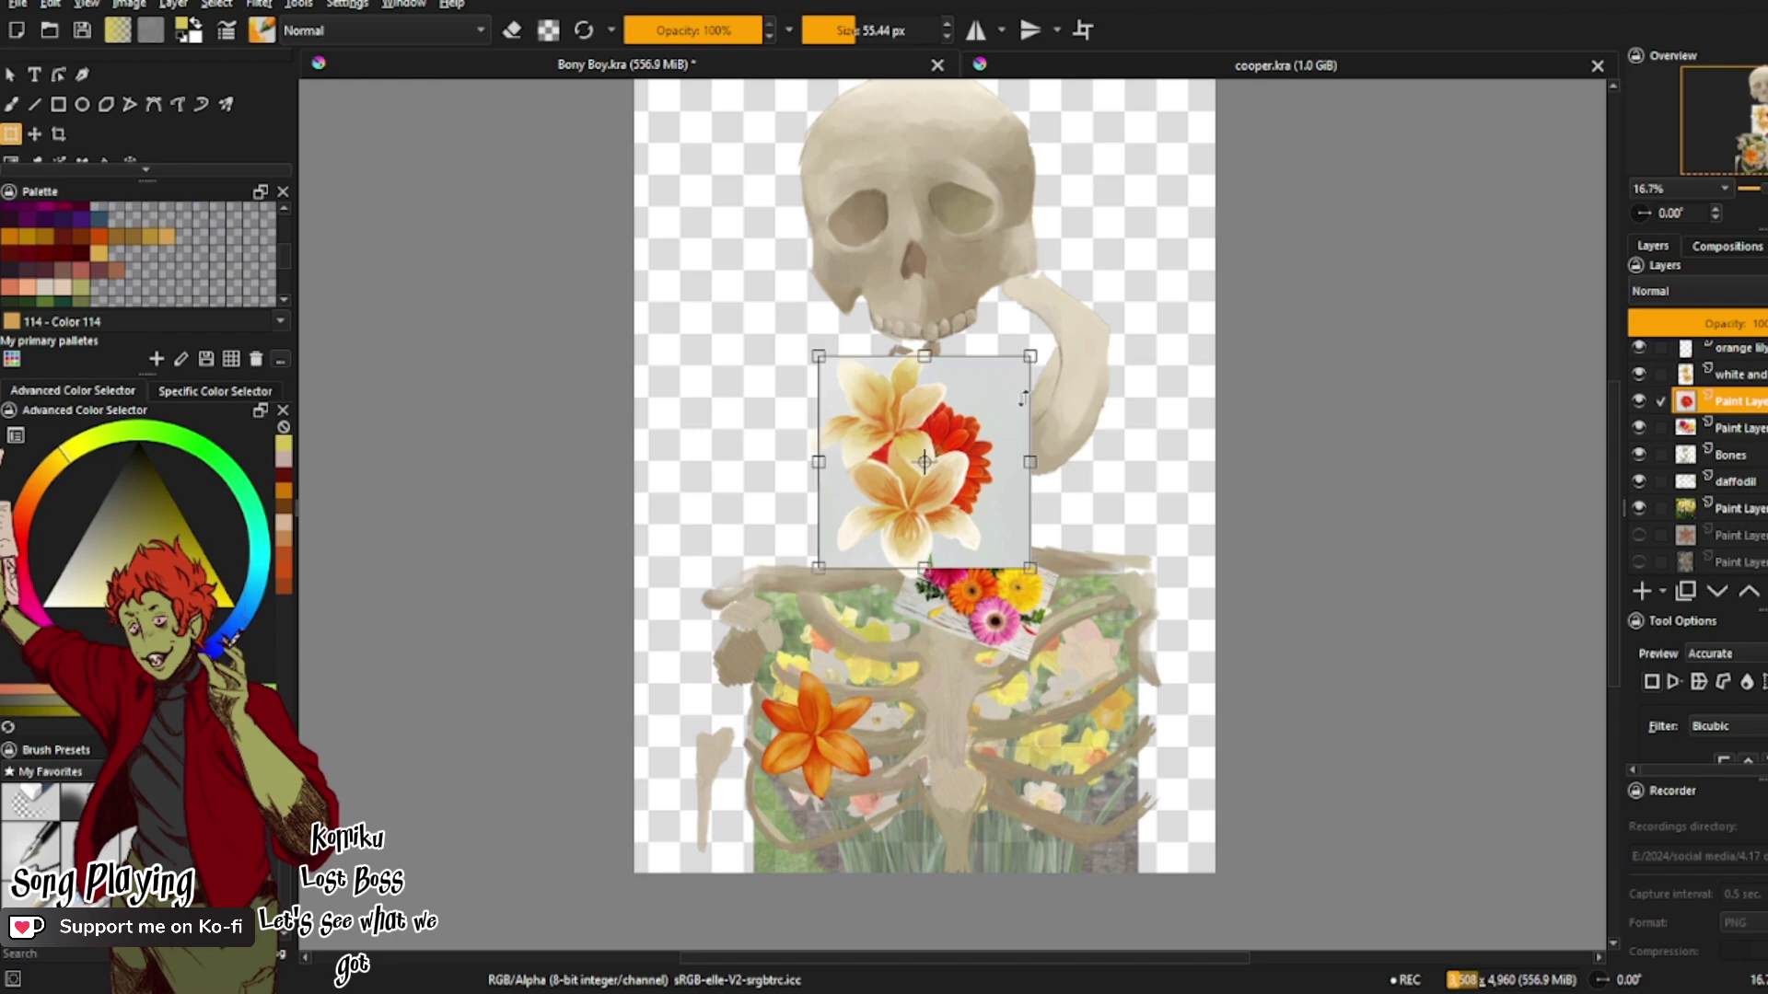
drag(956, 424, 1038, 328)
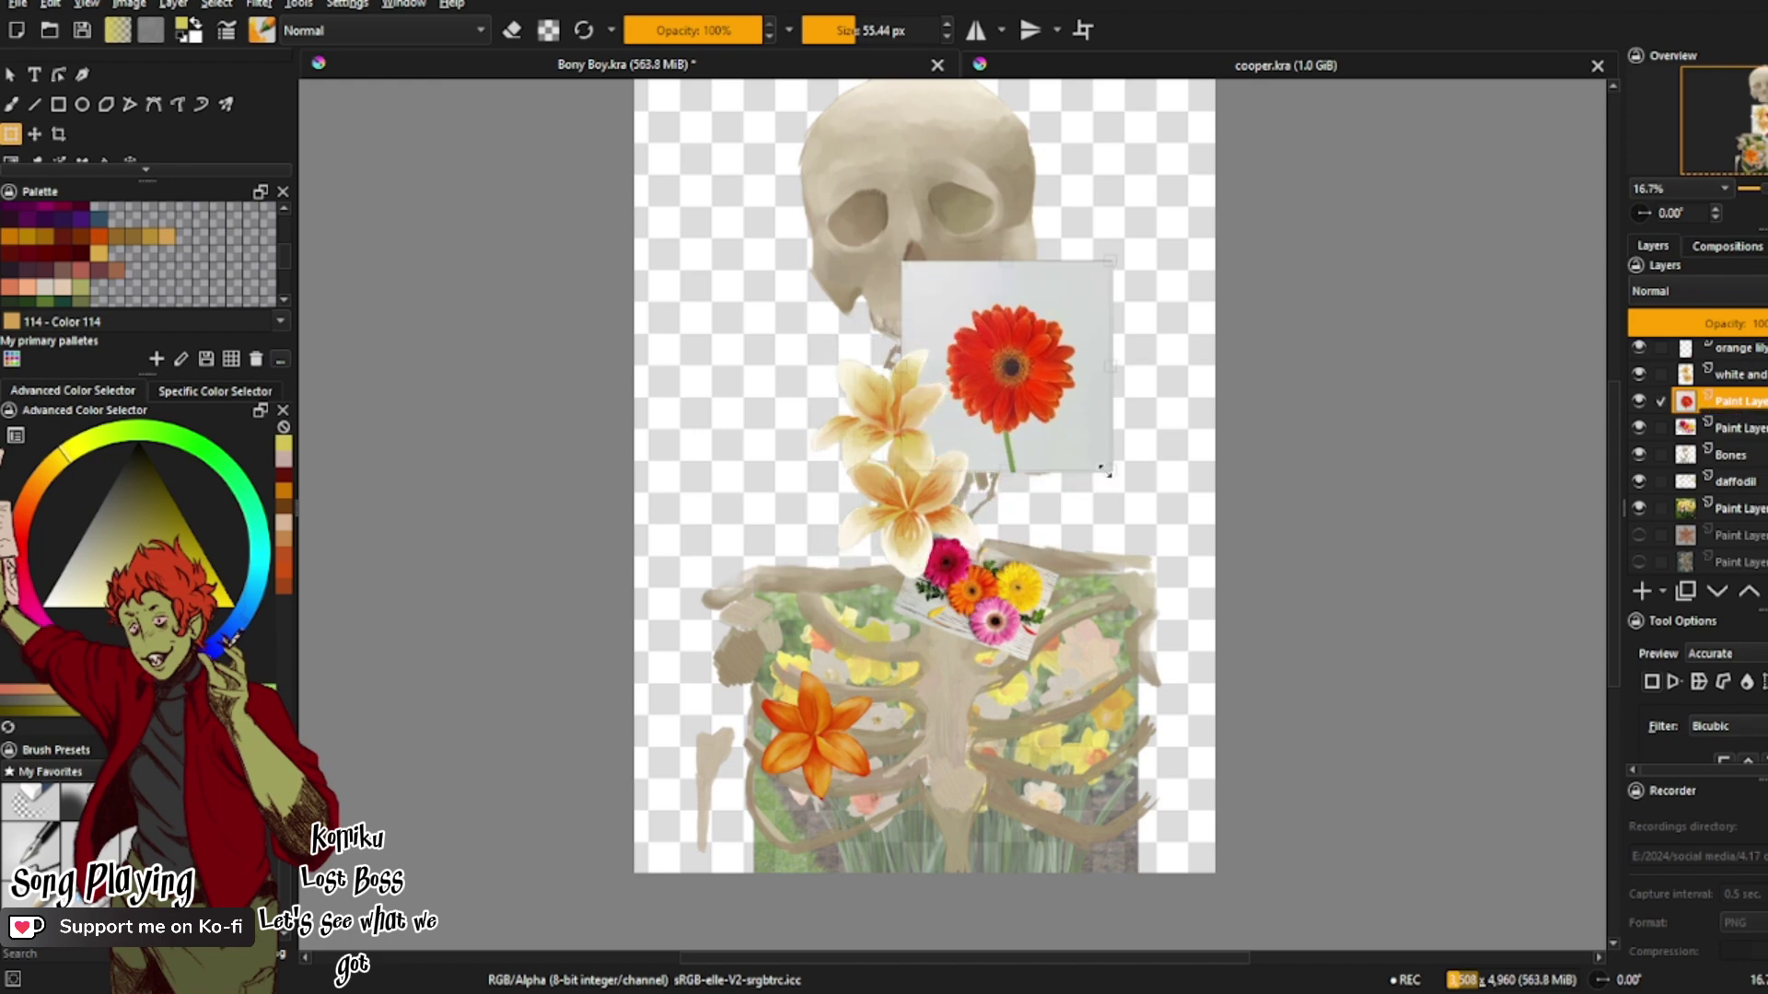
drag(1109, 471, 1056, 415)
drag(983, 318, 1005, 389)
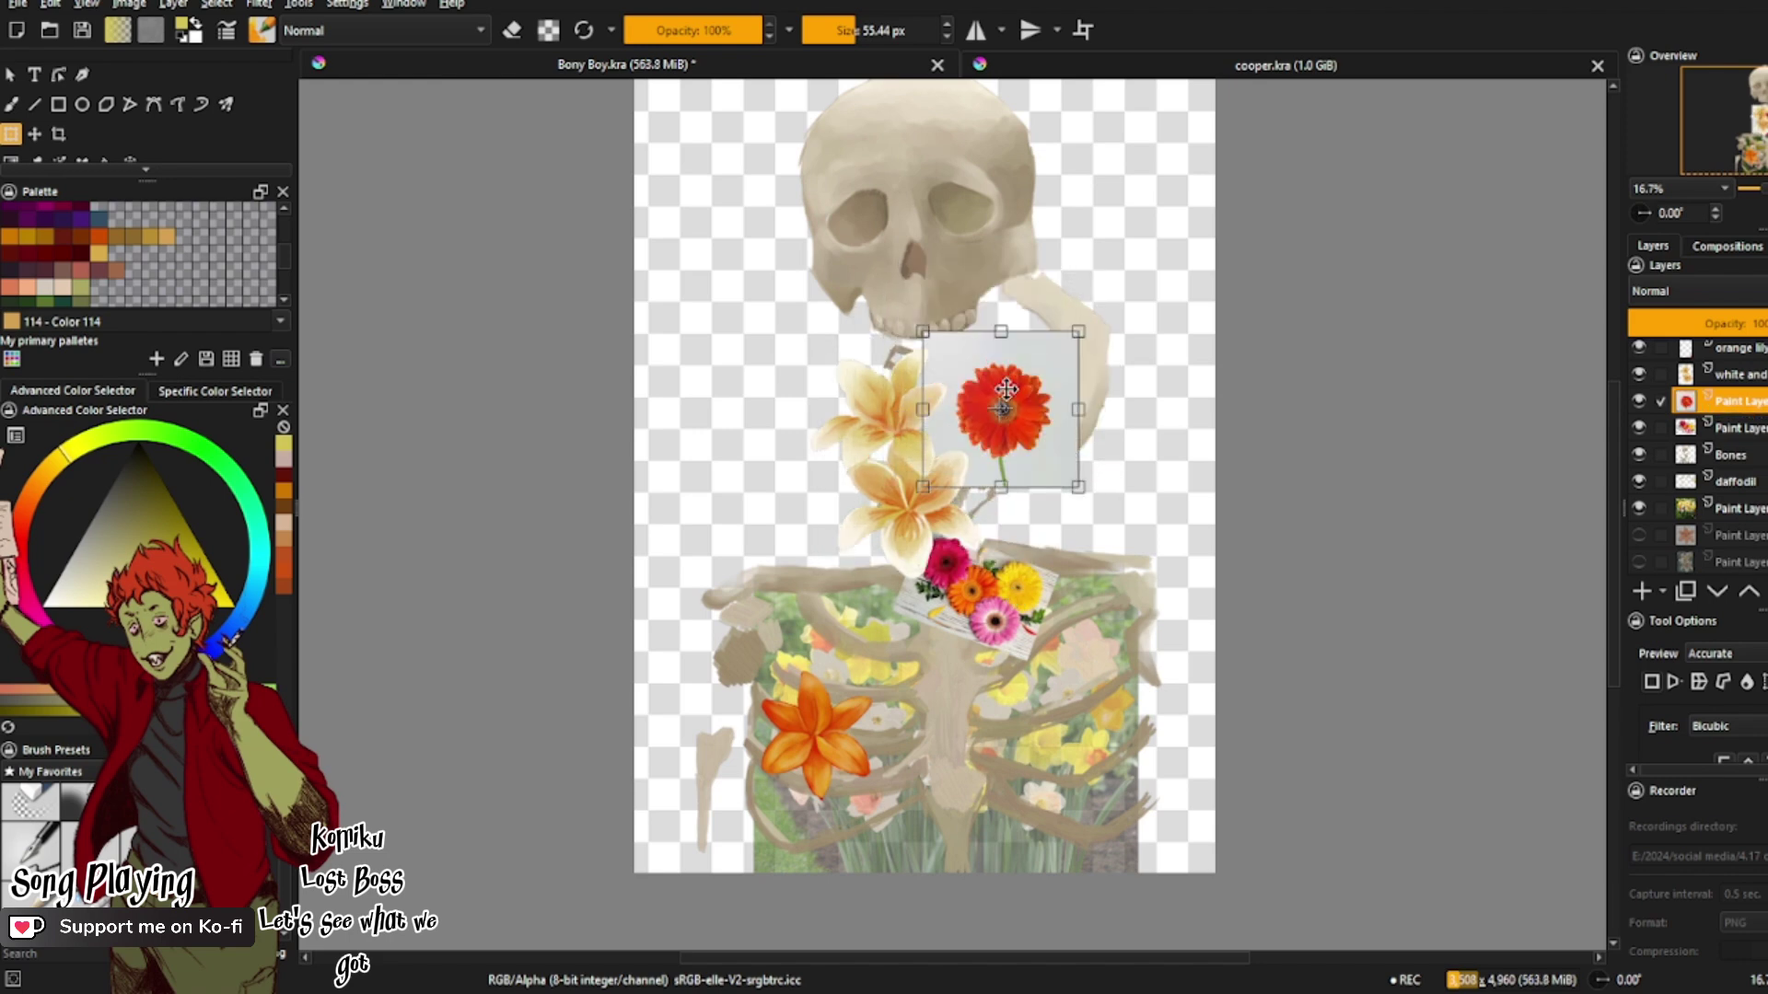
click(1699, 682)
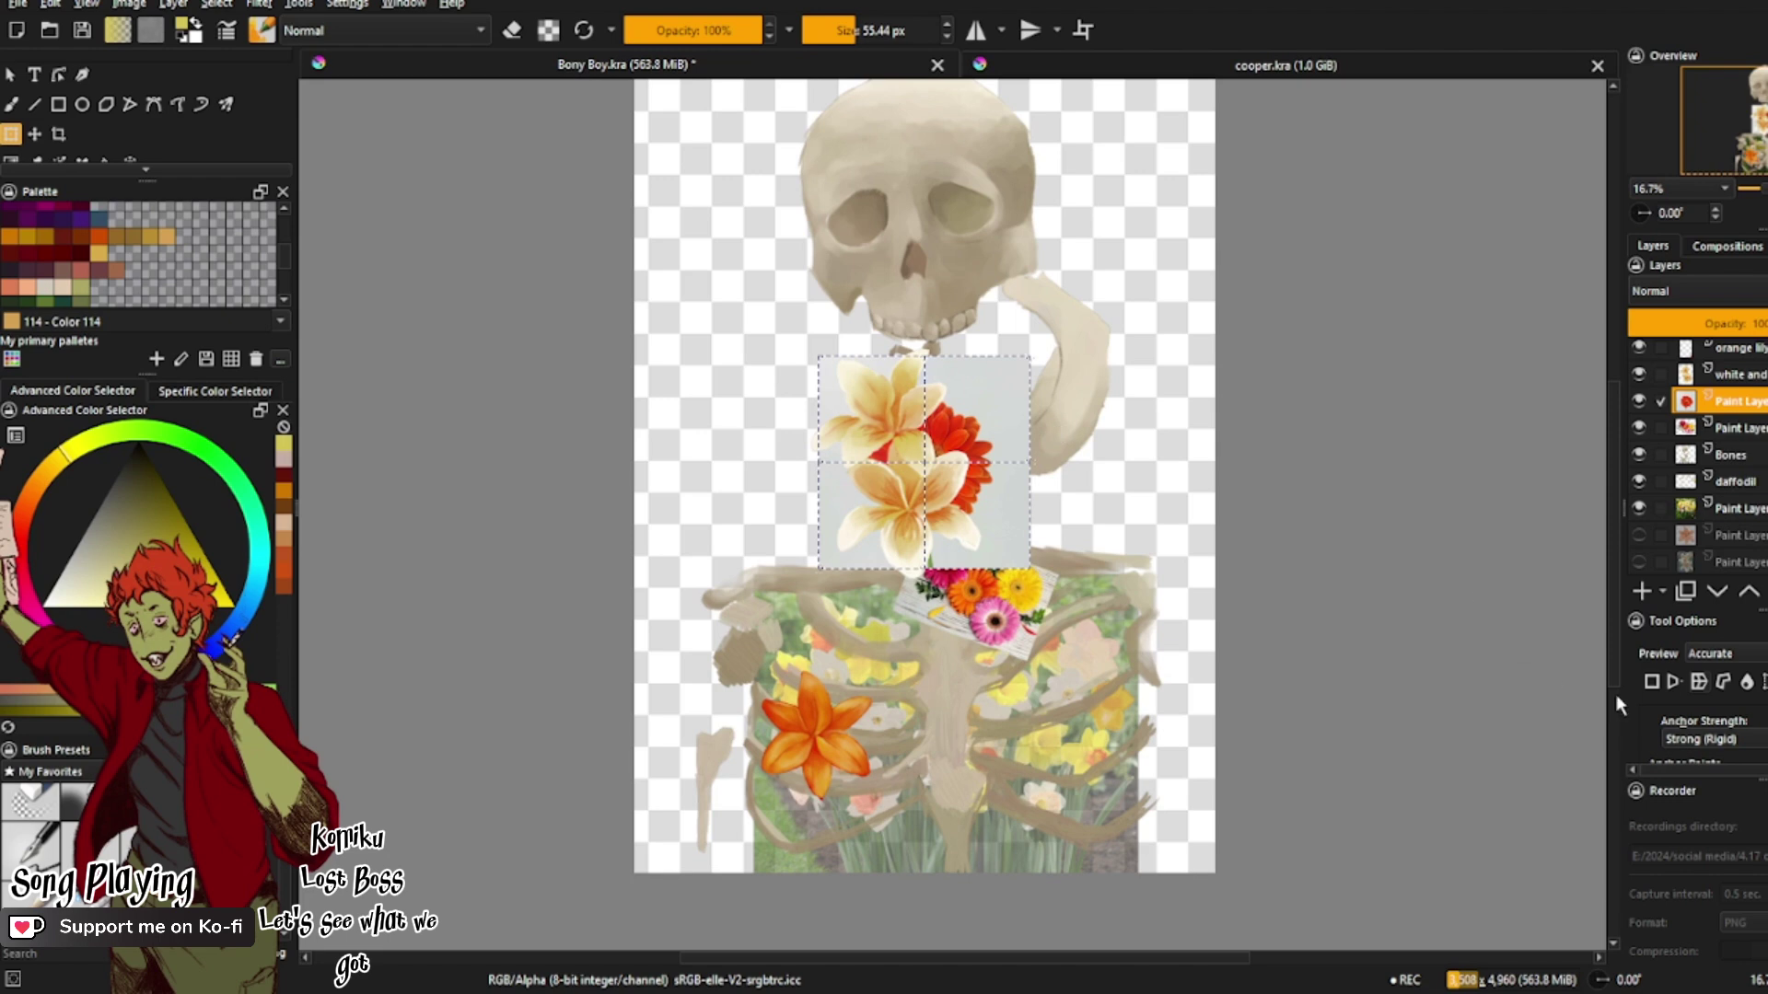
click(1650, 681)
Step: Shrink the red gerbera photo and place it below the jaw, beside the two cream-orange flowers on the neck
drag(944, 449, 1038, 401)
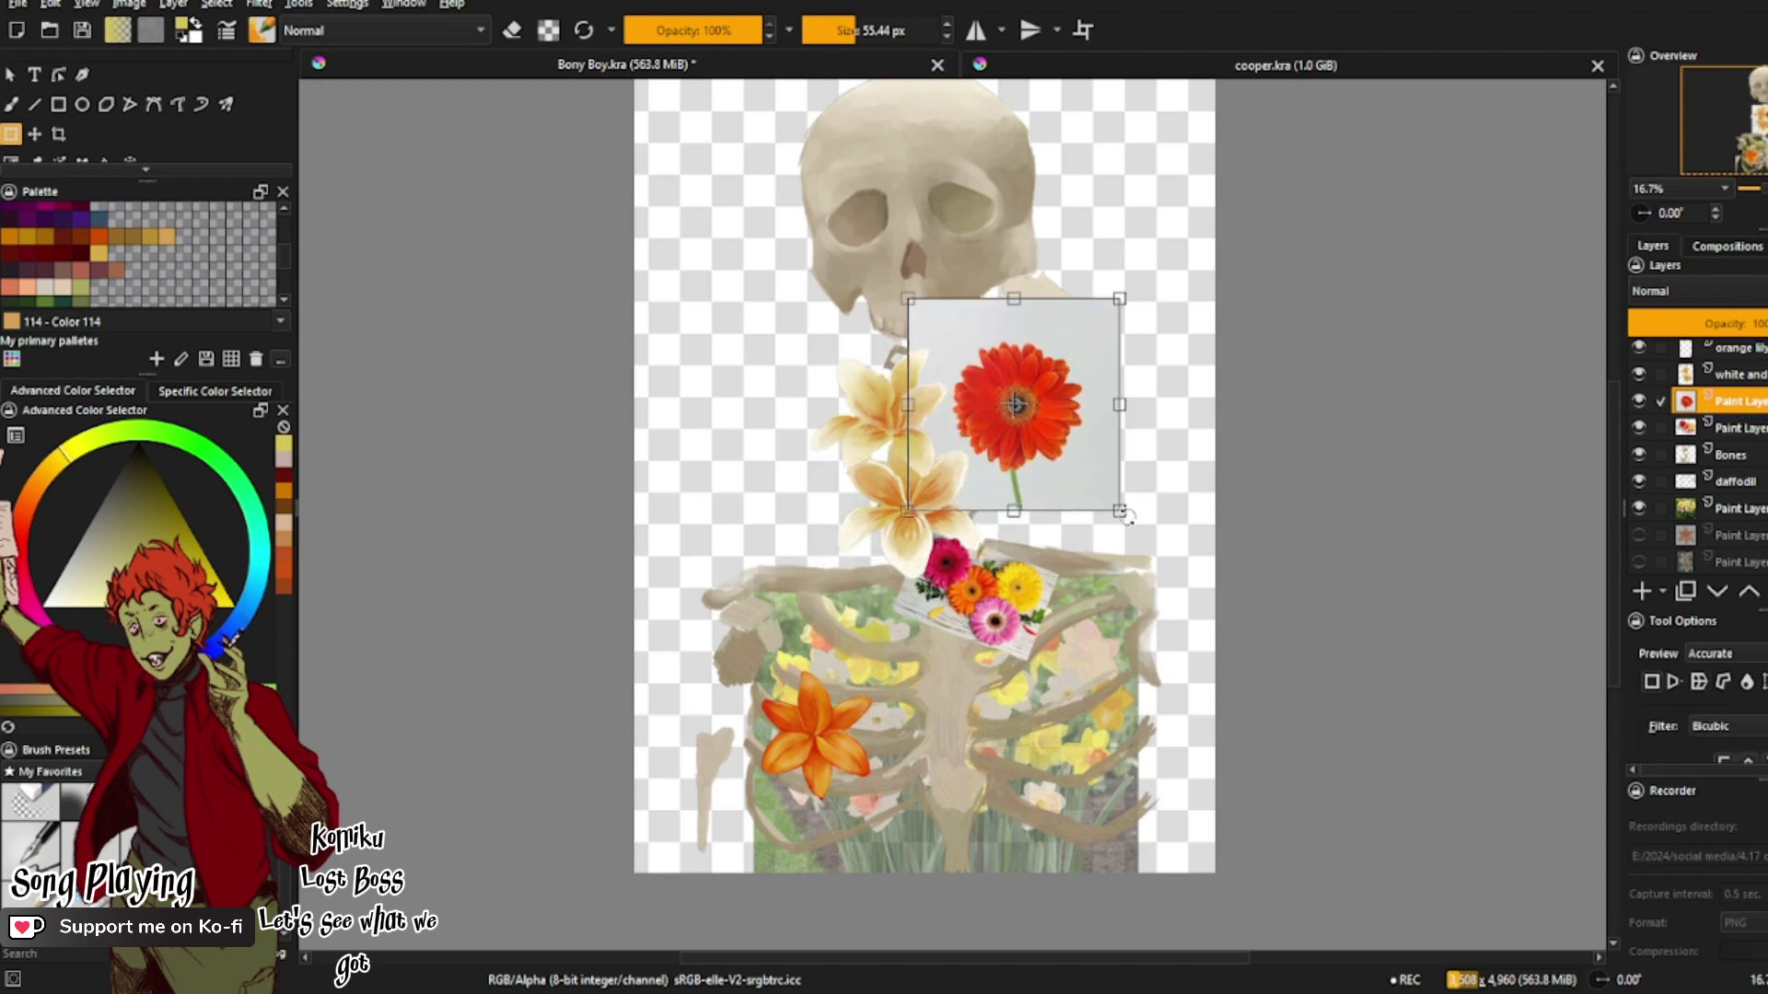
drag(1118, 509, 1087, 477)
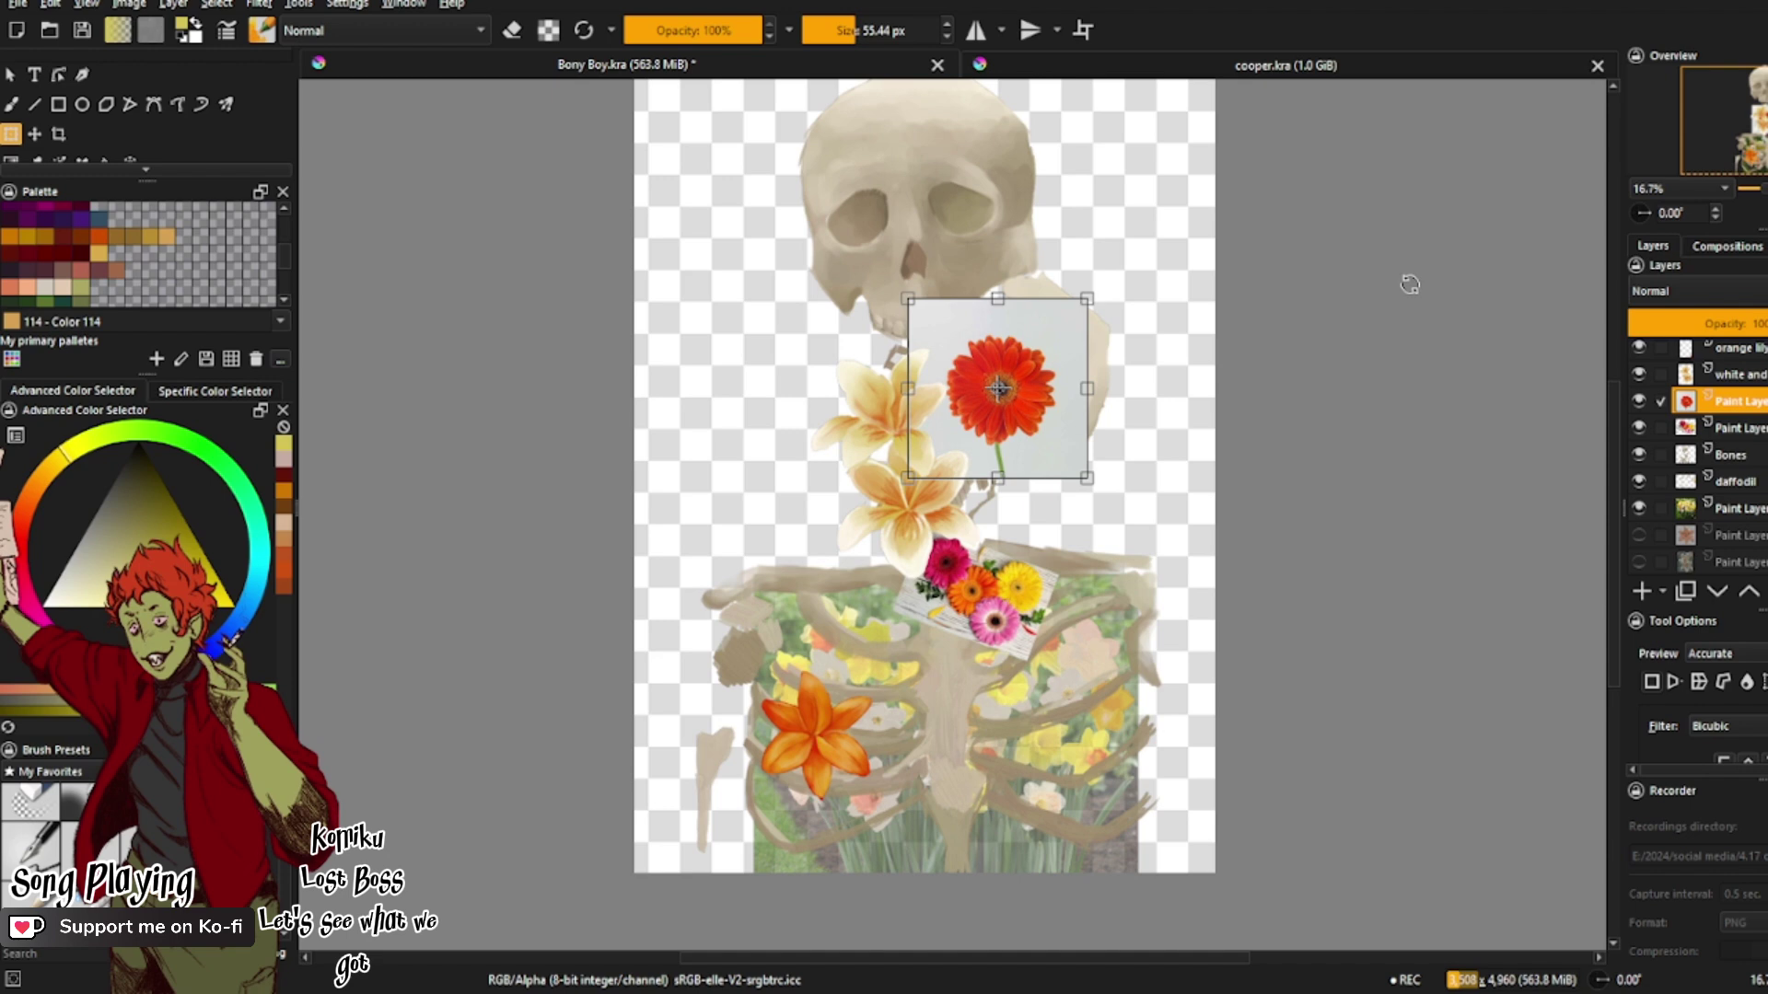
click(1731, 410)
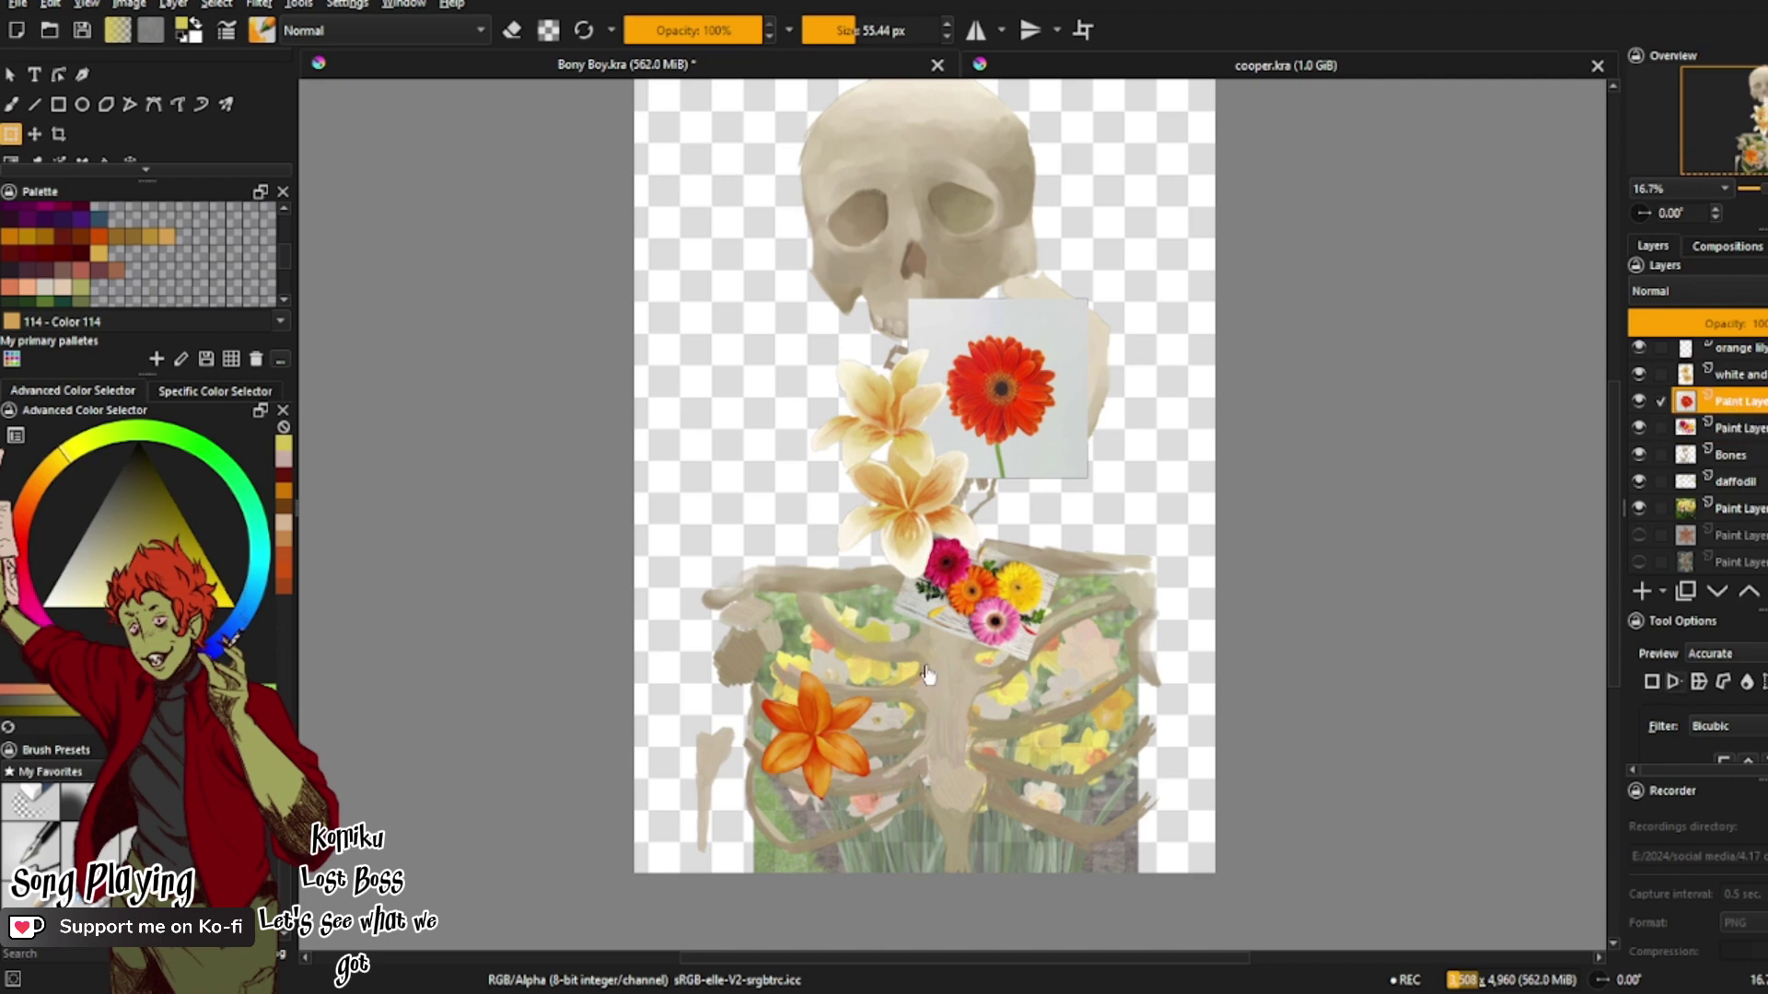
Step: Narrow and slightly tilt the red gerbera photo, fitting it between the two cream-orange flowers and the hand bone below the jaw
click(1752, 322)
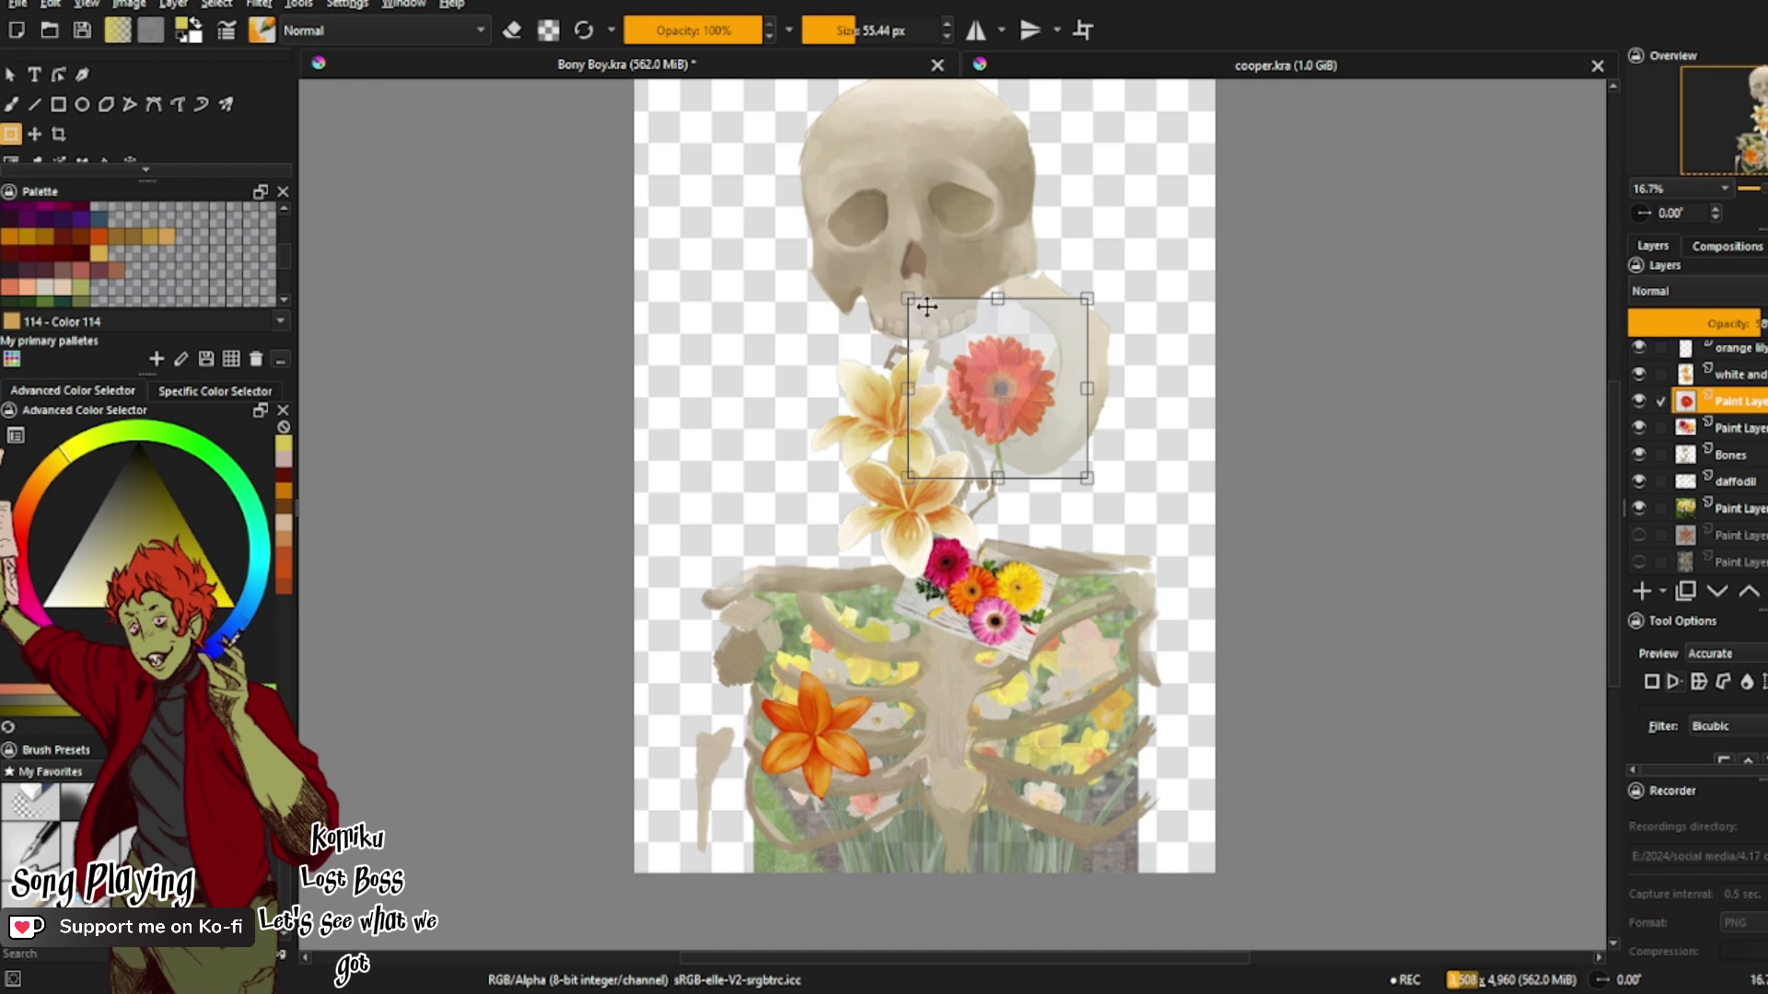
drag(917, 318, 933, 325)
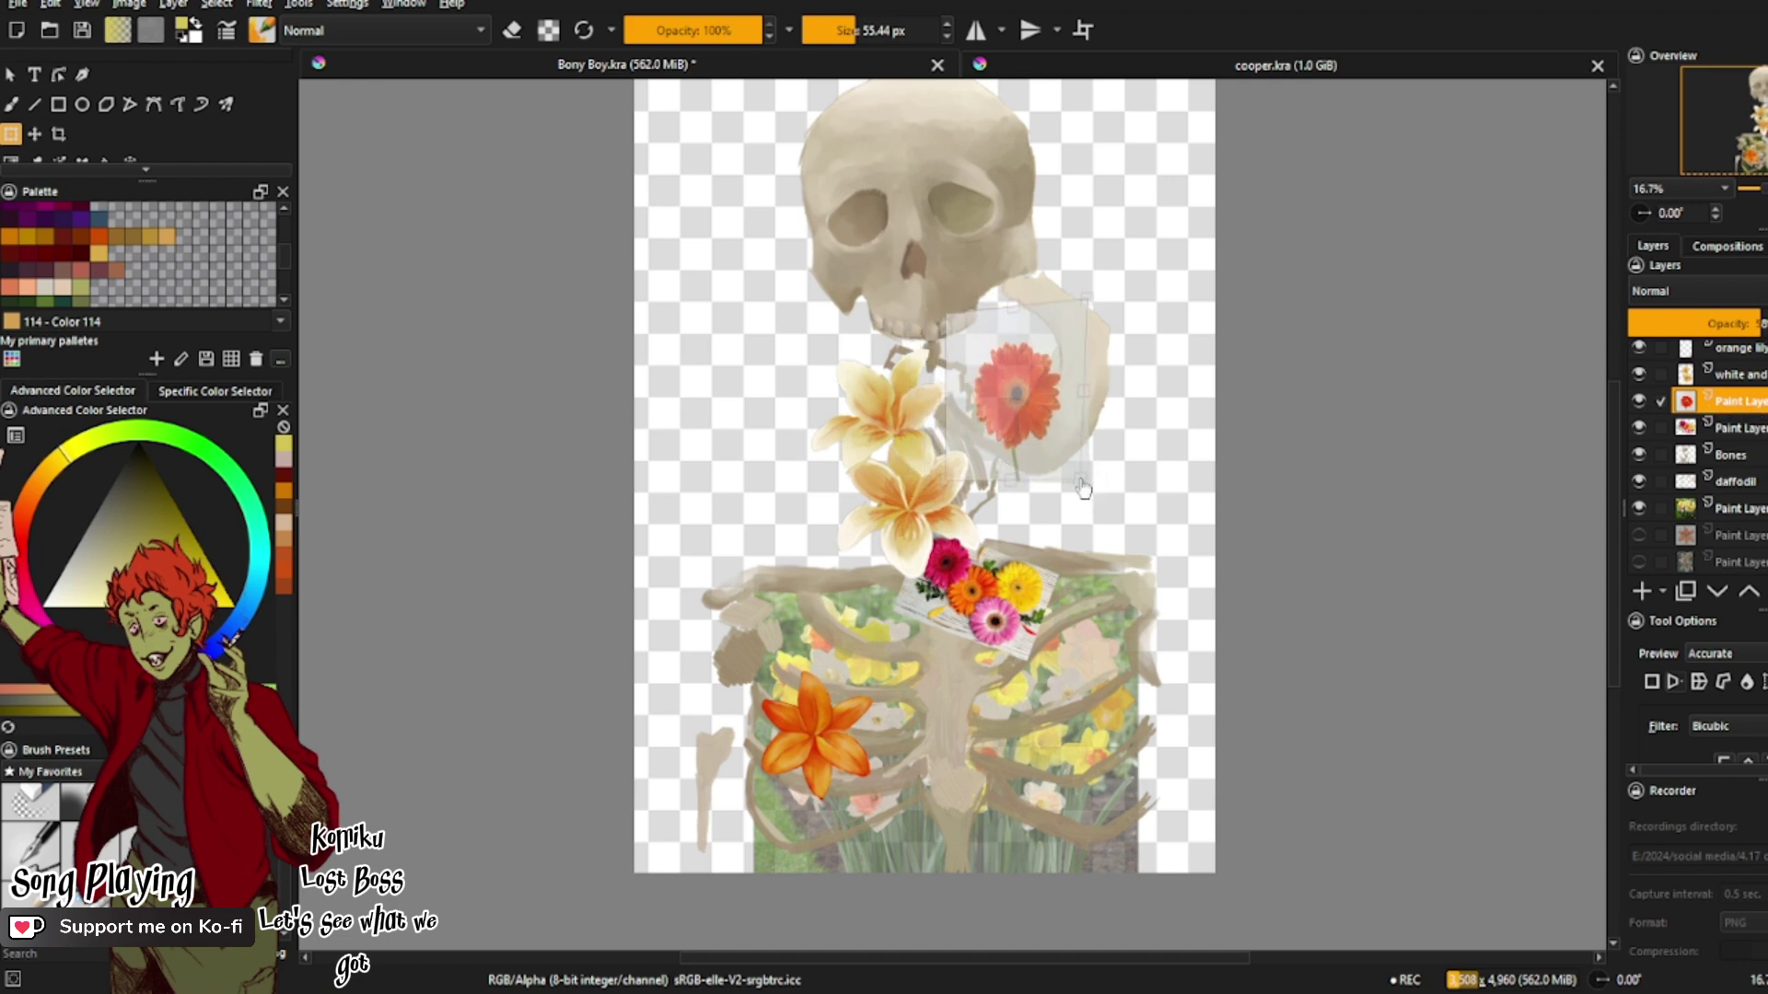
drag(1025, 389, 991, 417)
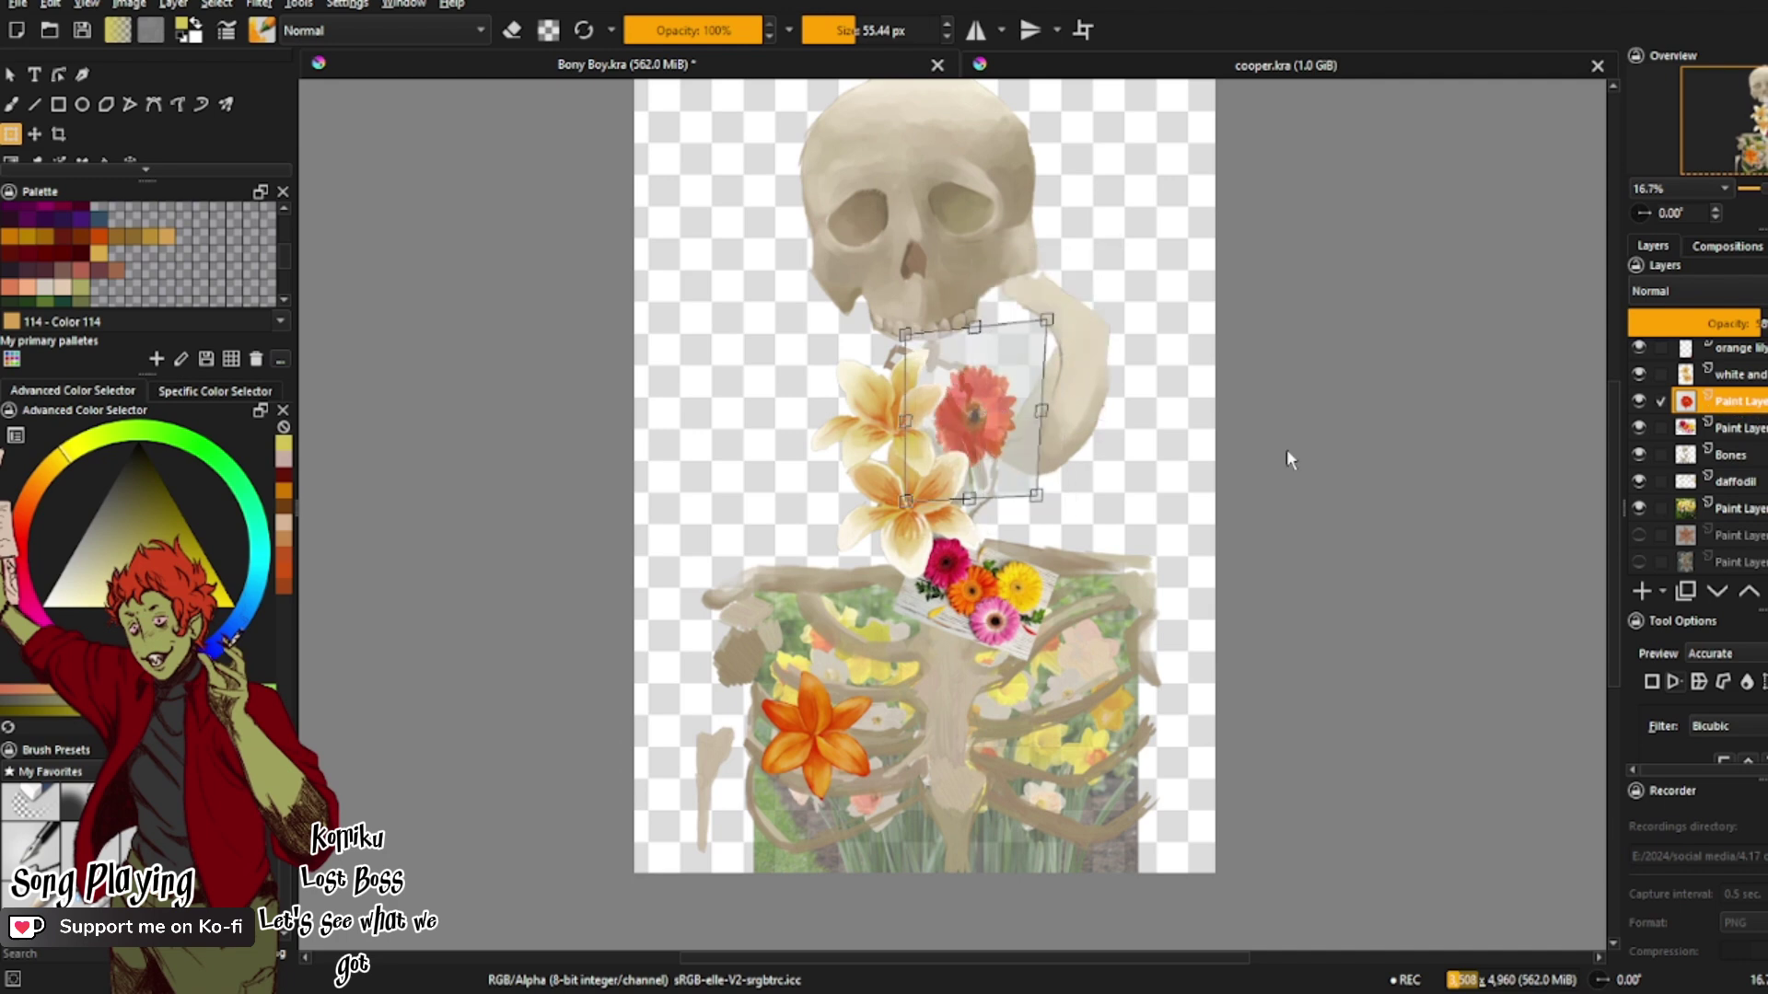
key(Return)
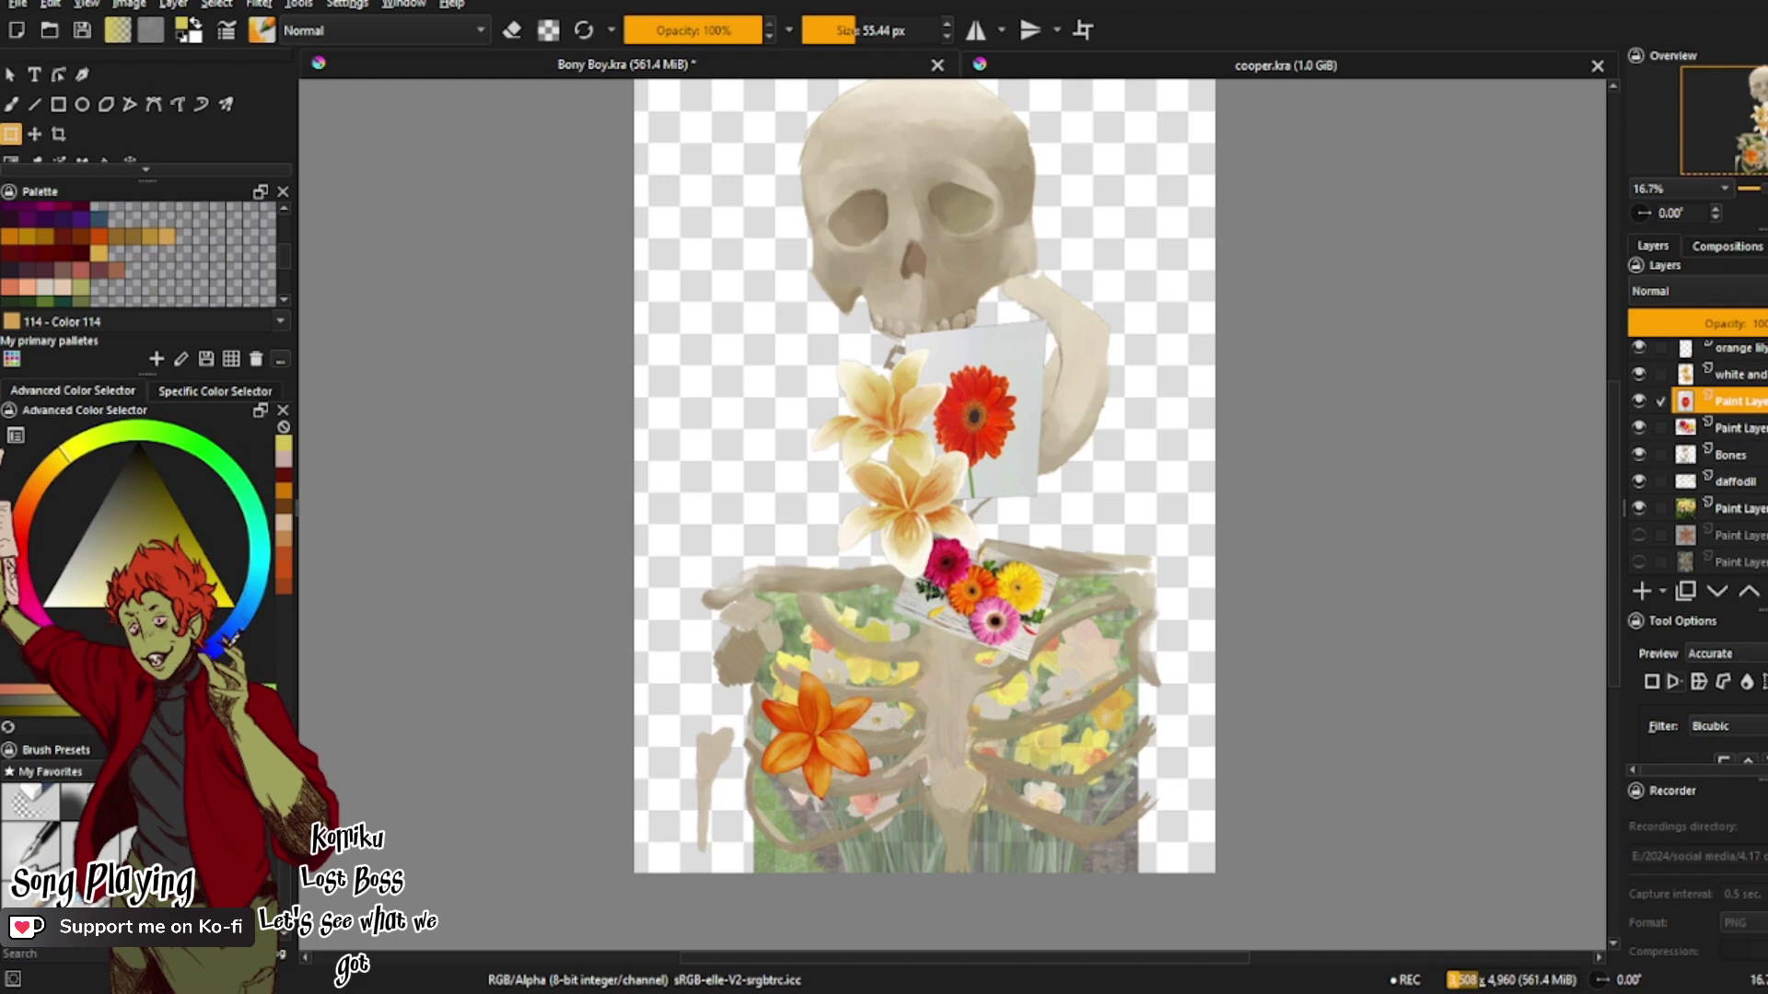
Step: Paste the upright gerbera bouquet photo as a new layer and place it over the lower ribs, beneath the orange lily
key(ctrl+v)
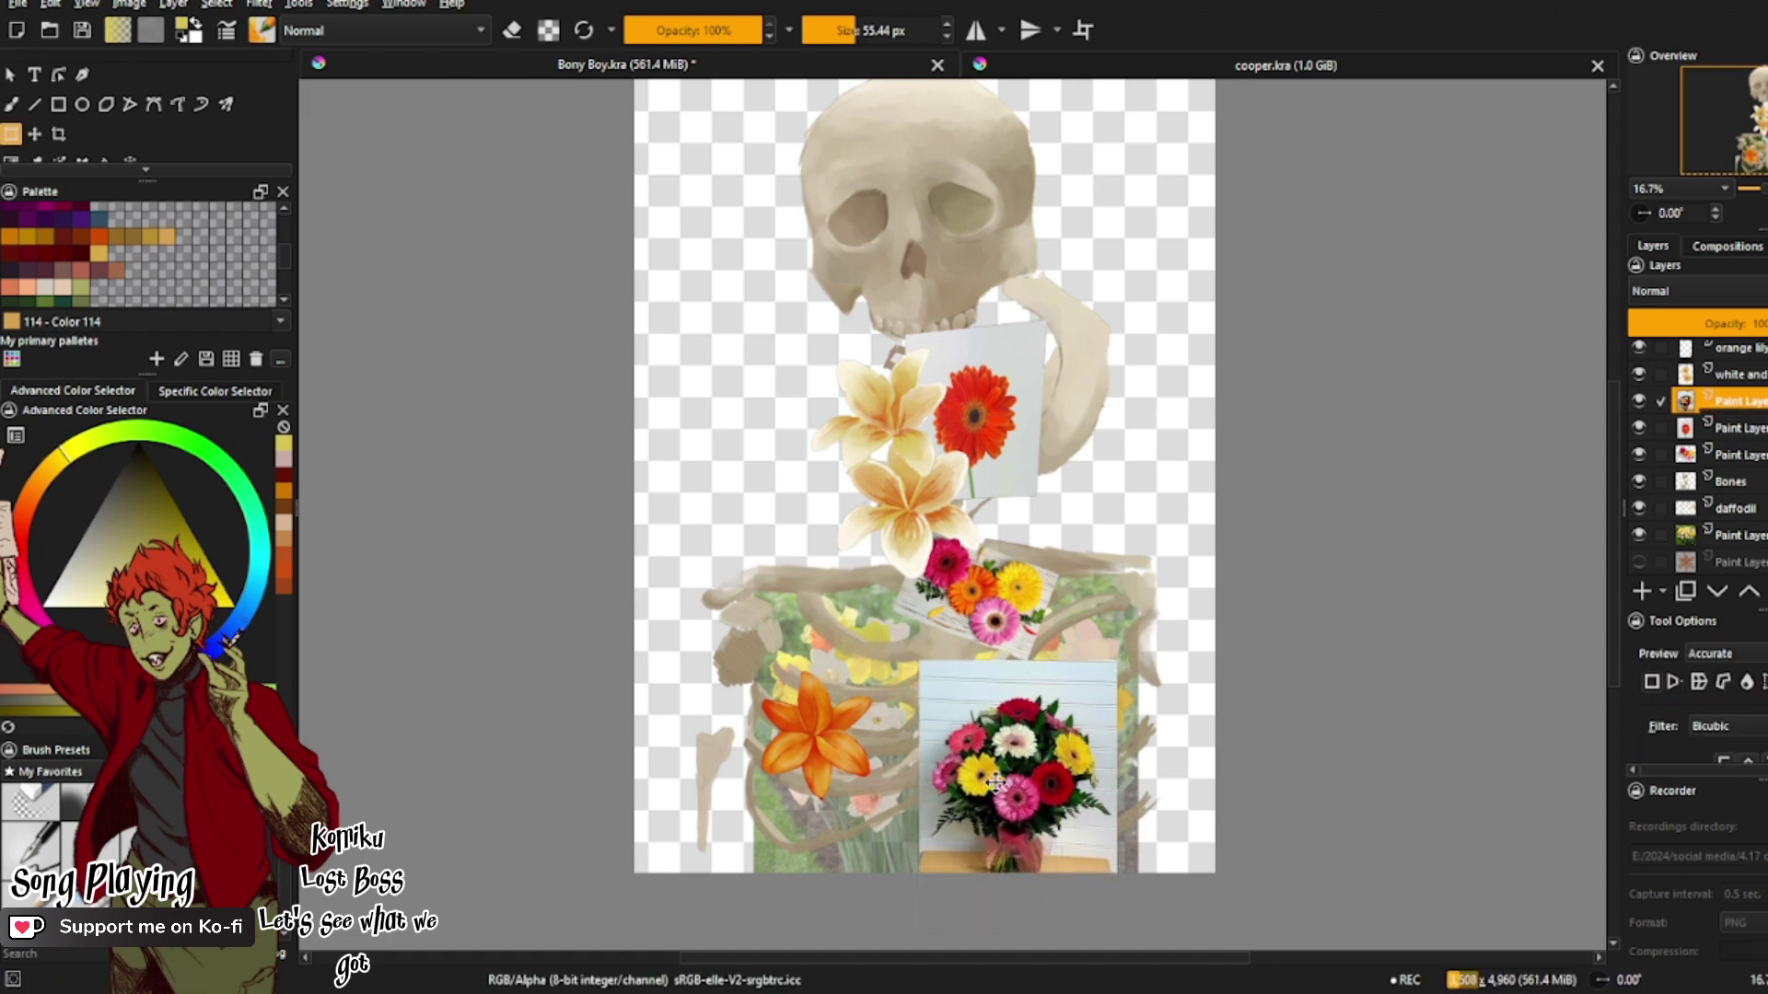
drag(1089, 730, 847, 808)
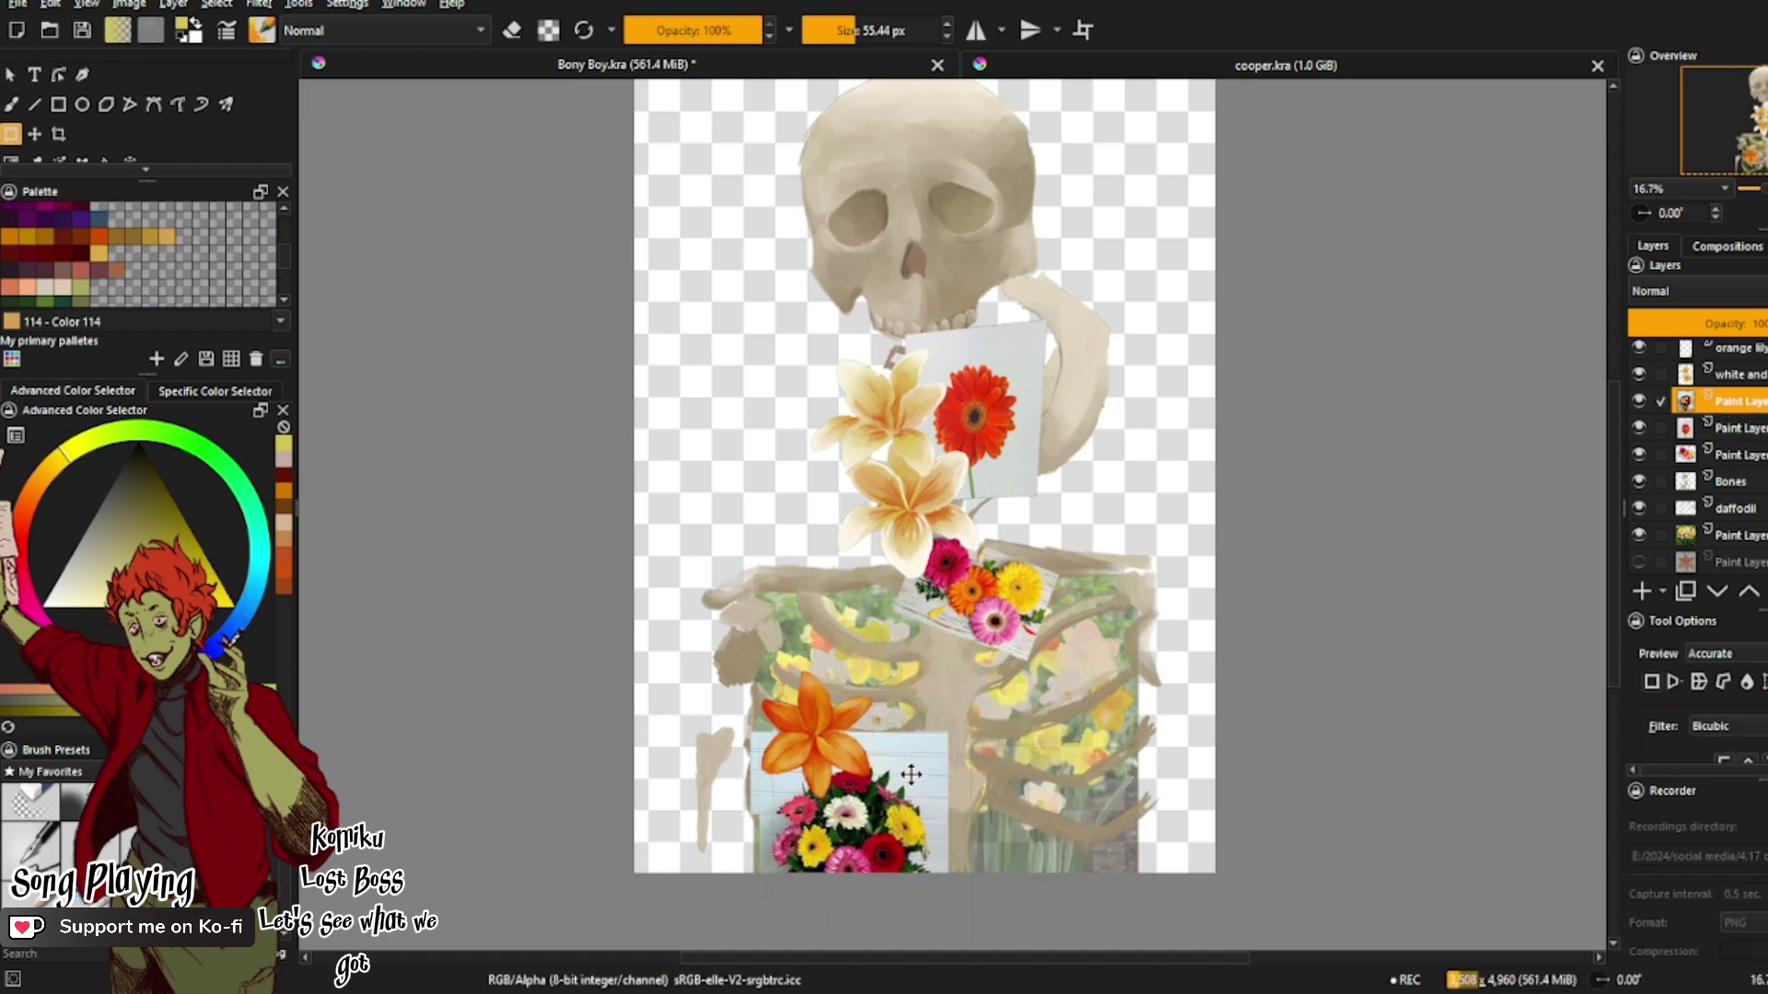
key(Return)
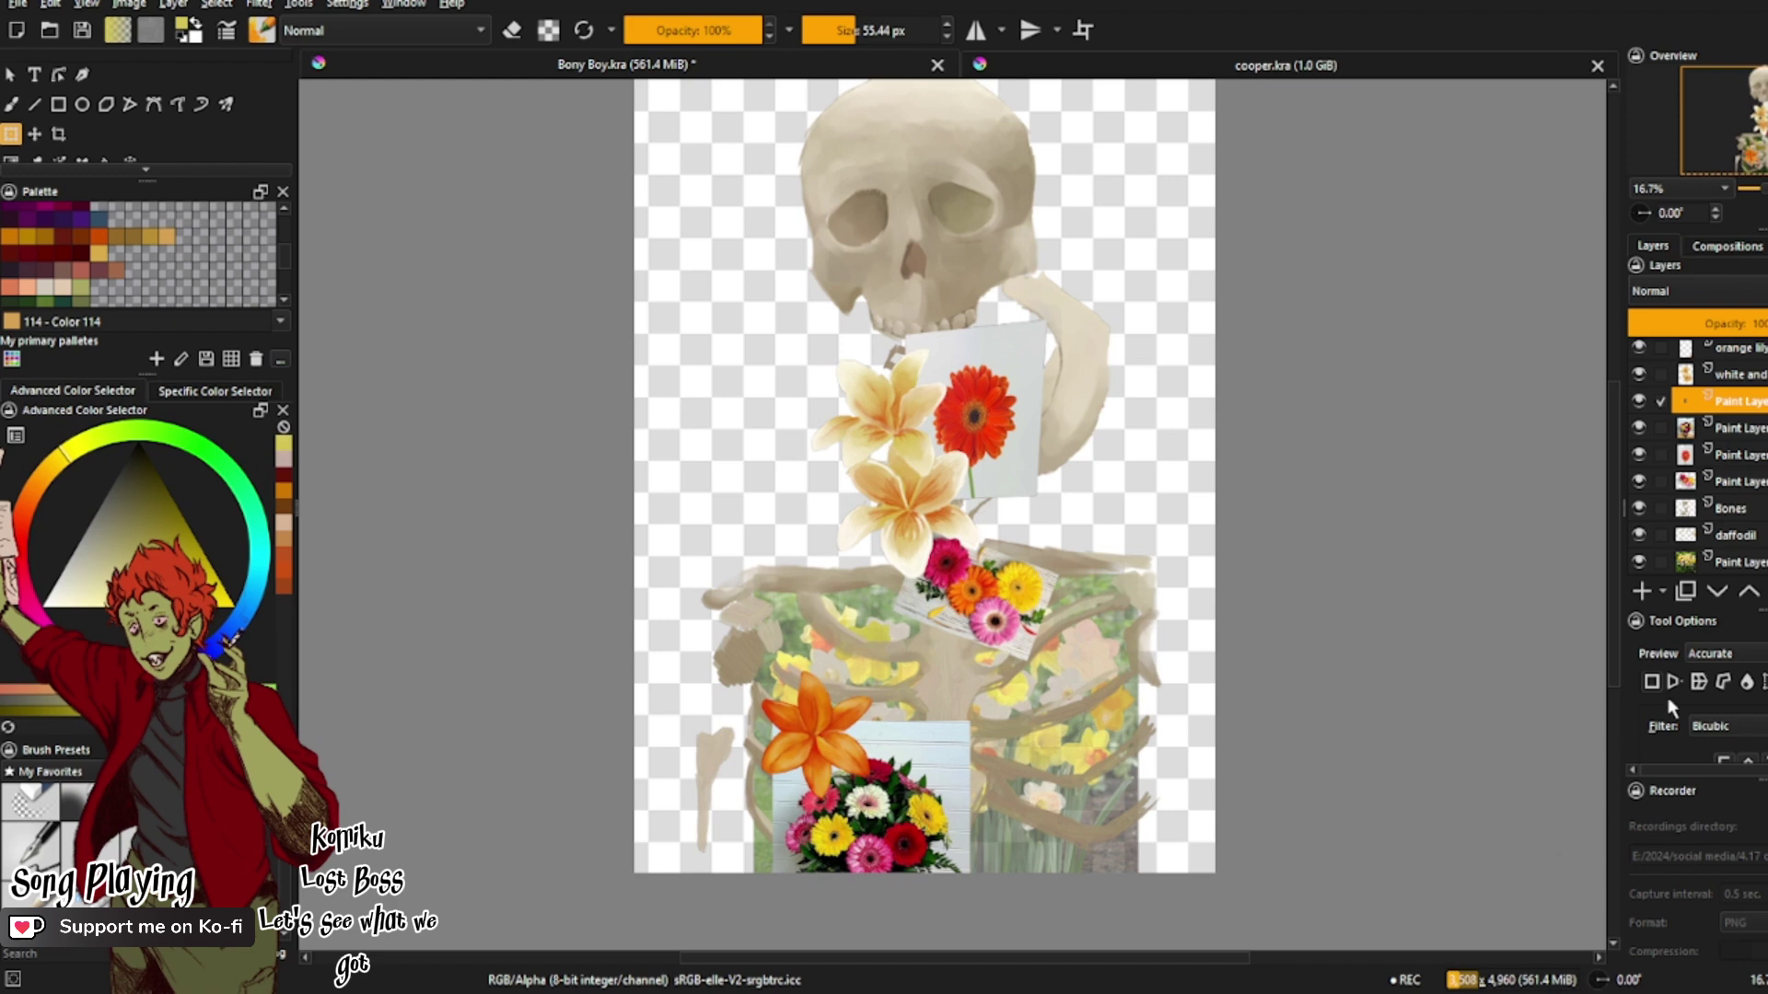
Step: Place a horizontally mirrored copy of the bouquet overlapping the original at about 42% opacity, with its layer below the red gerbera photo
key(Insert)
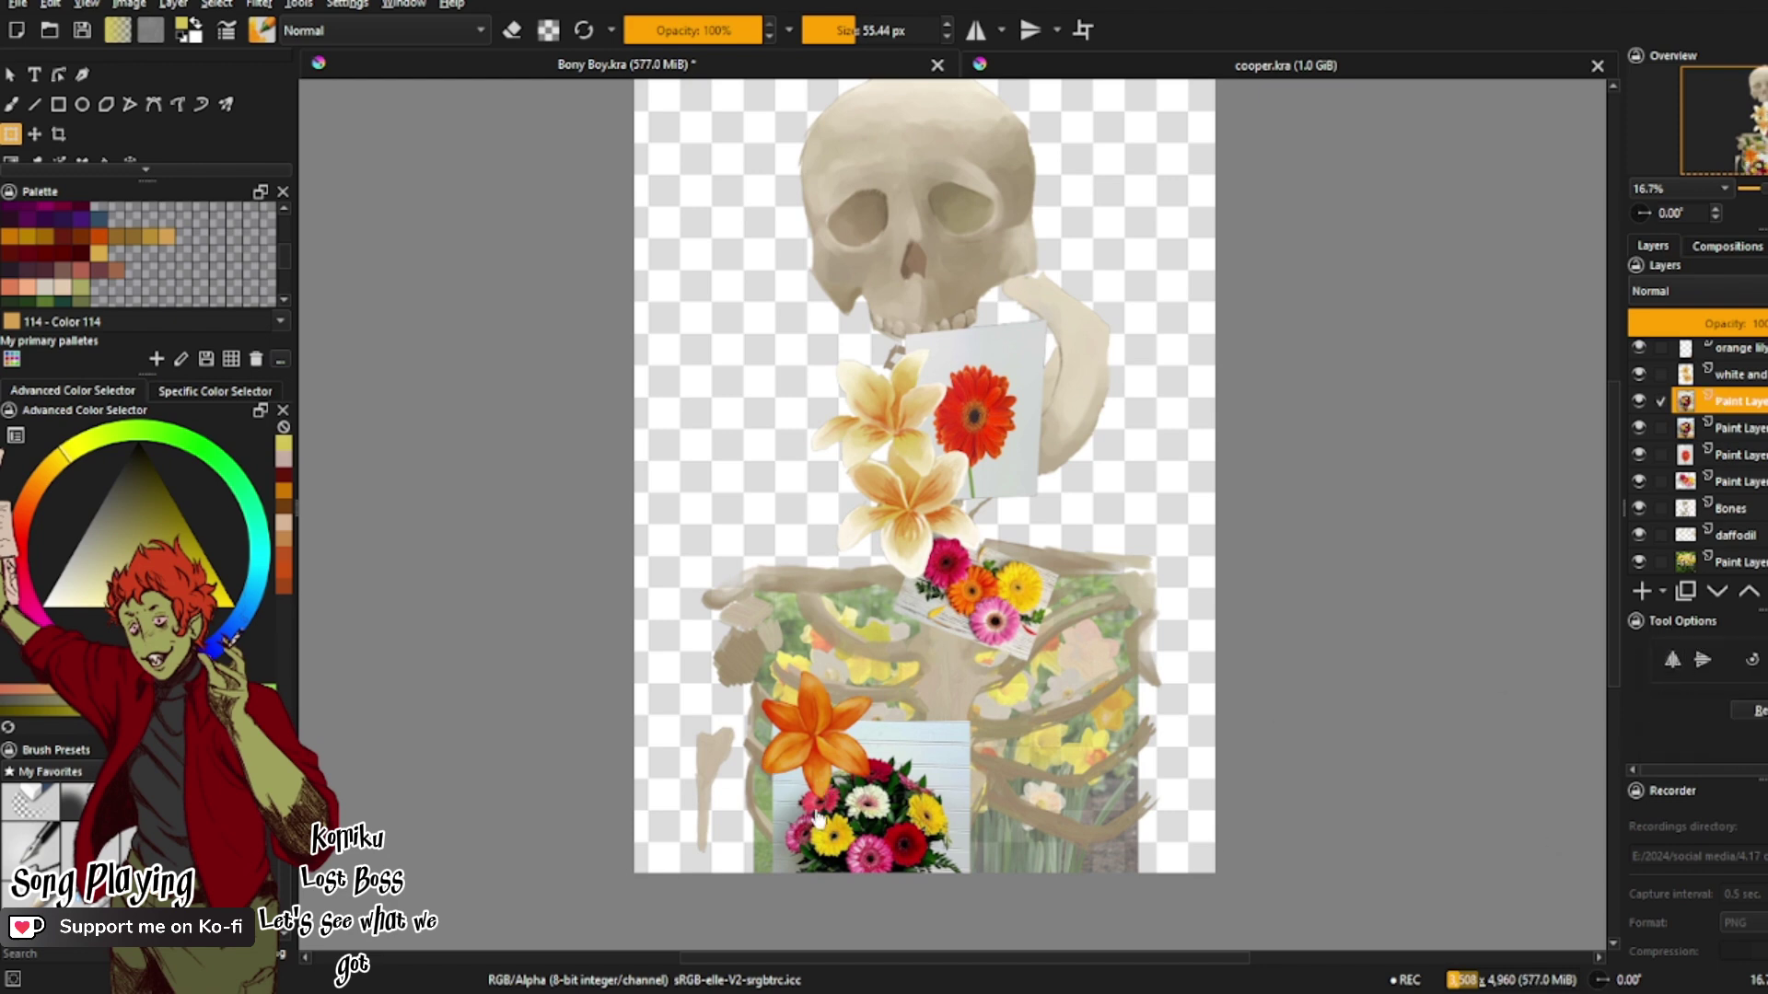
drag(889, 797, 949, 837)
click(1671, 660)
drag(1763, 323, 1723, 323)
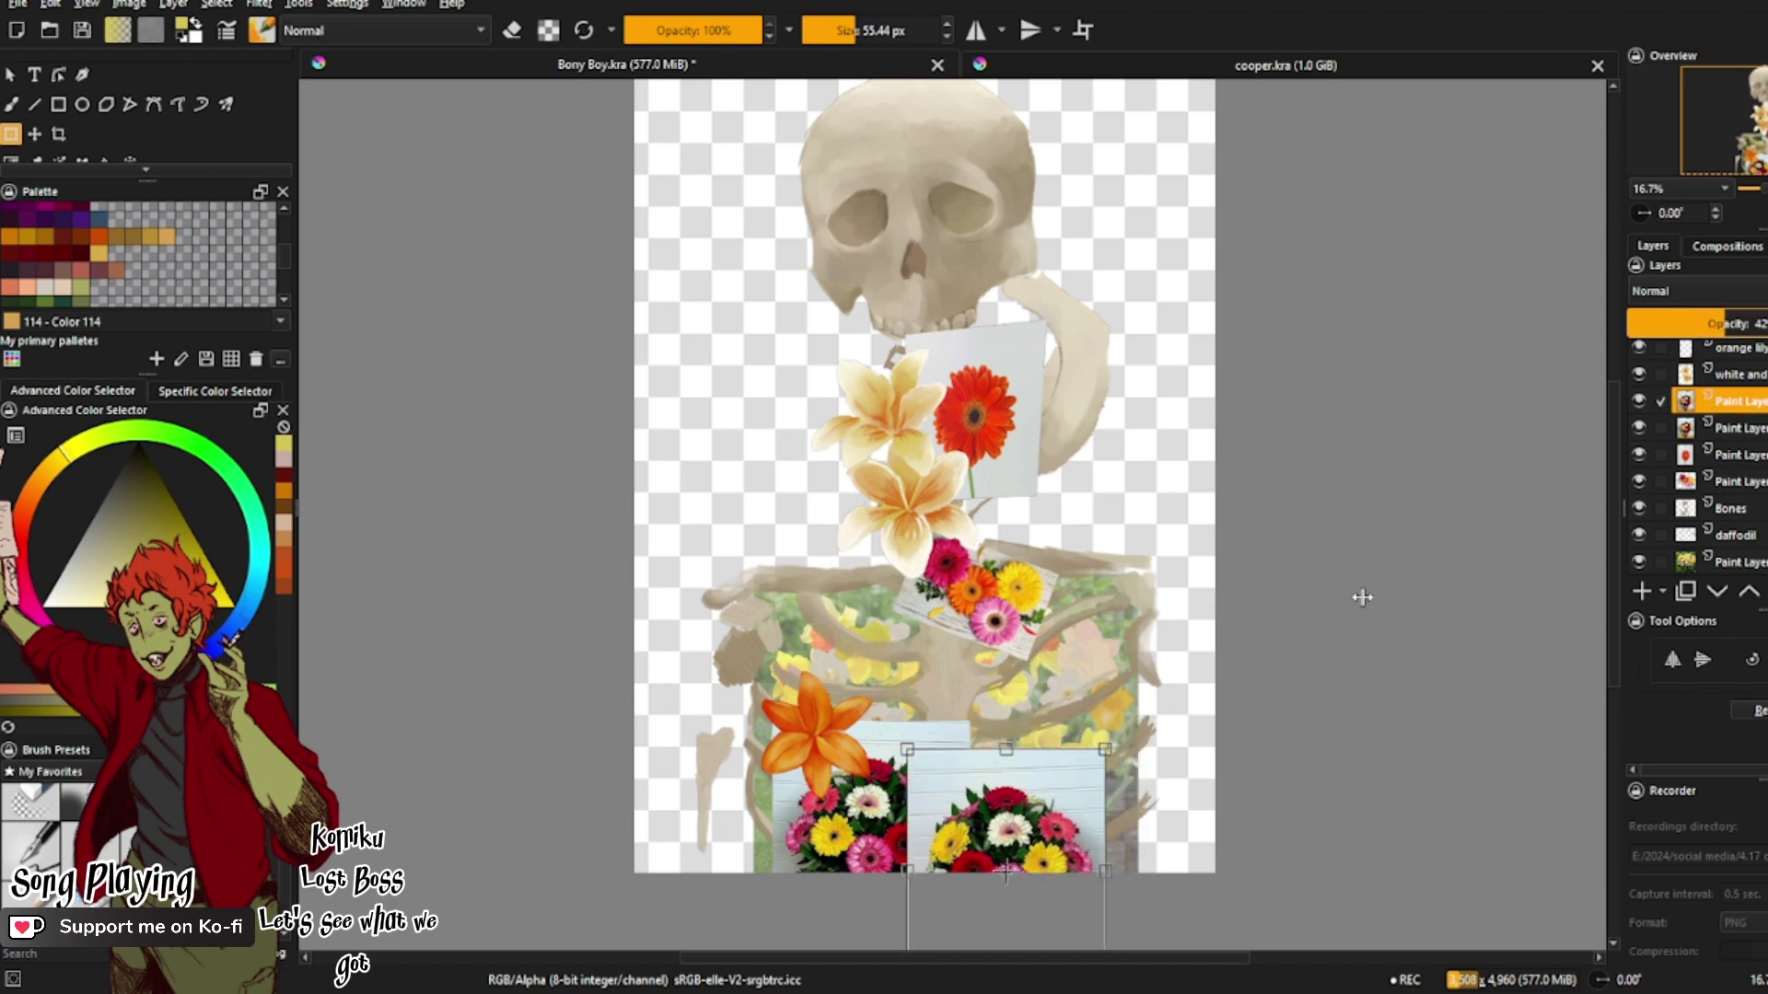
drag(1012, 840, 972, 792)
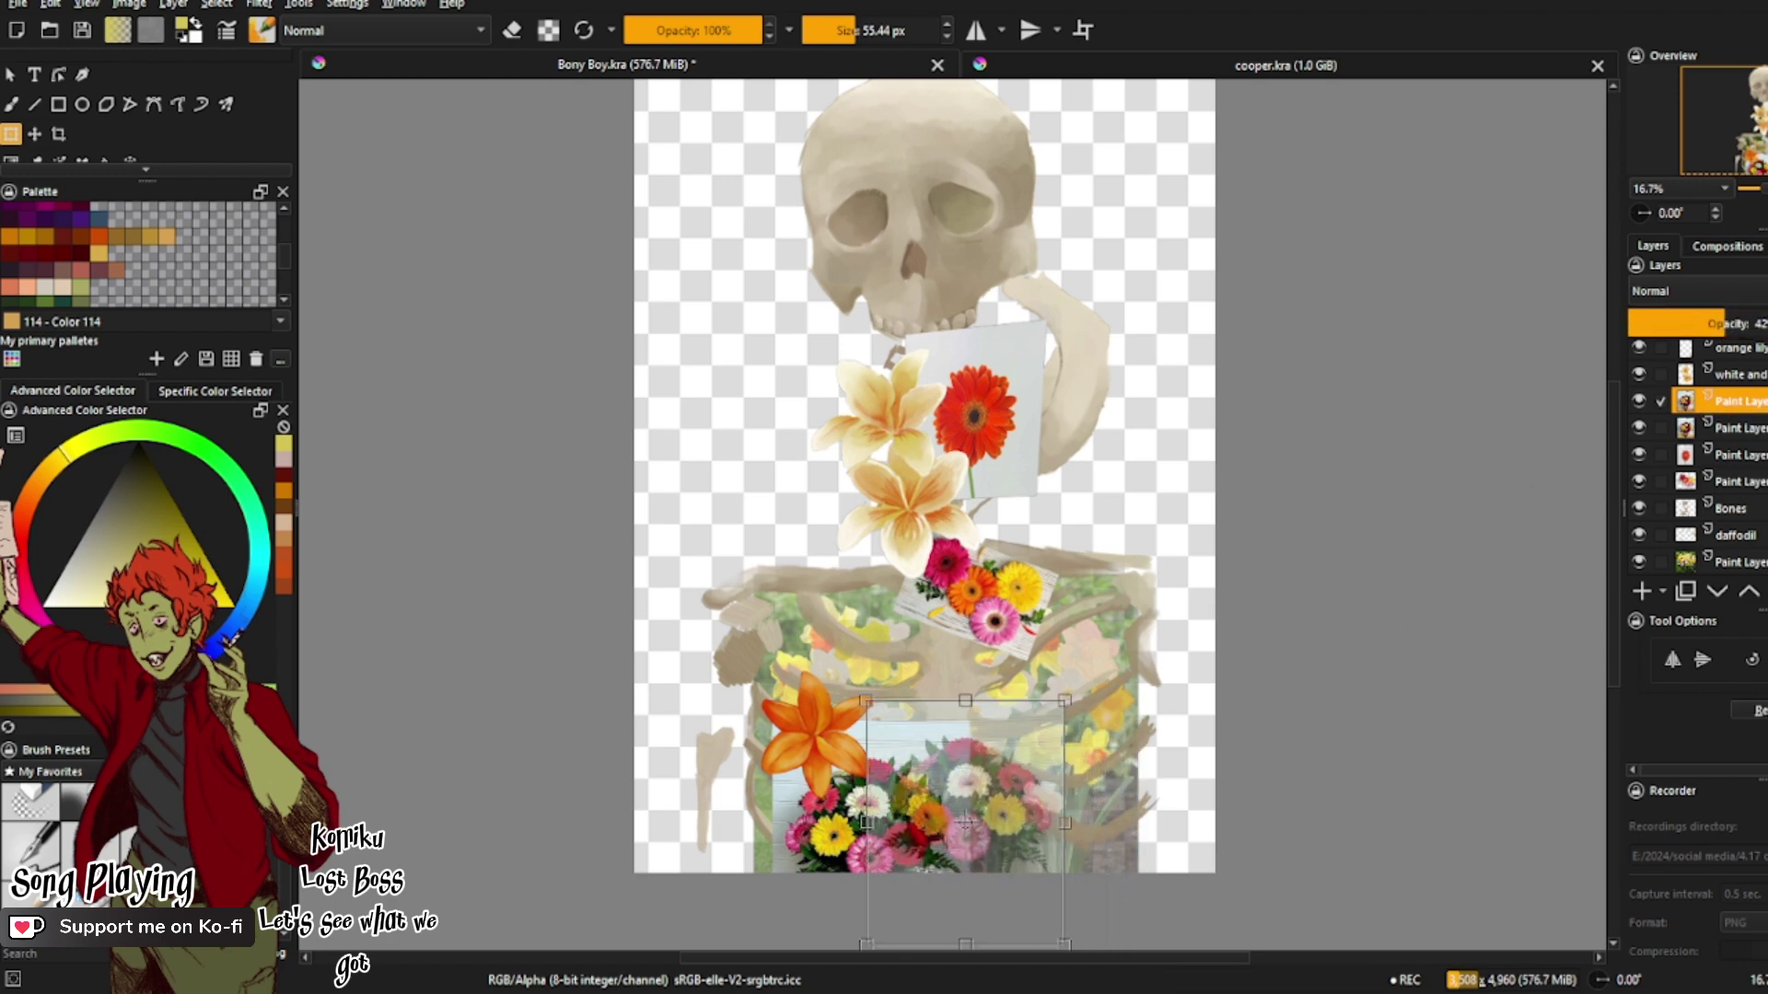
drag(1735, 402, 1749, 459)
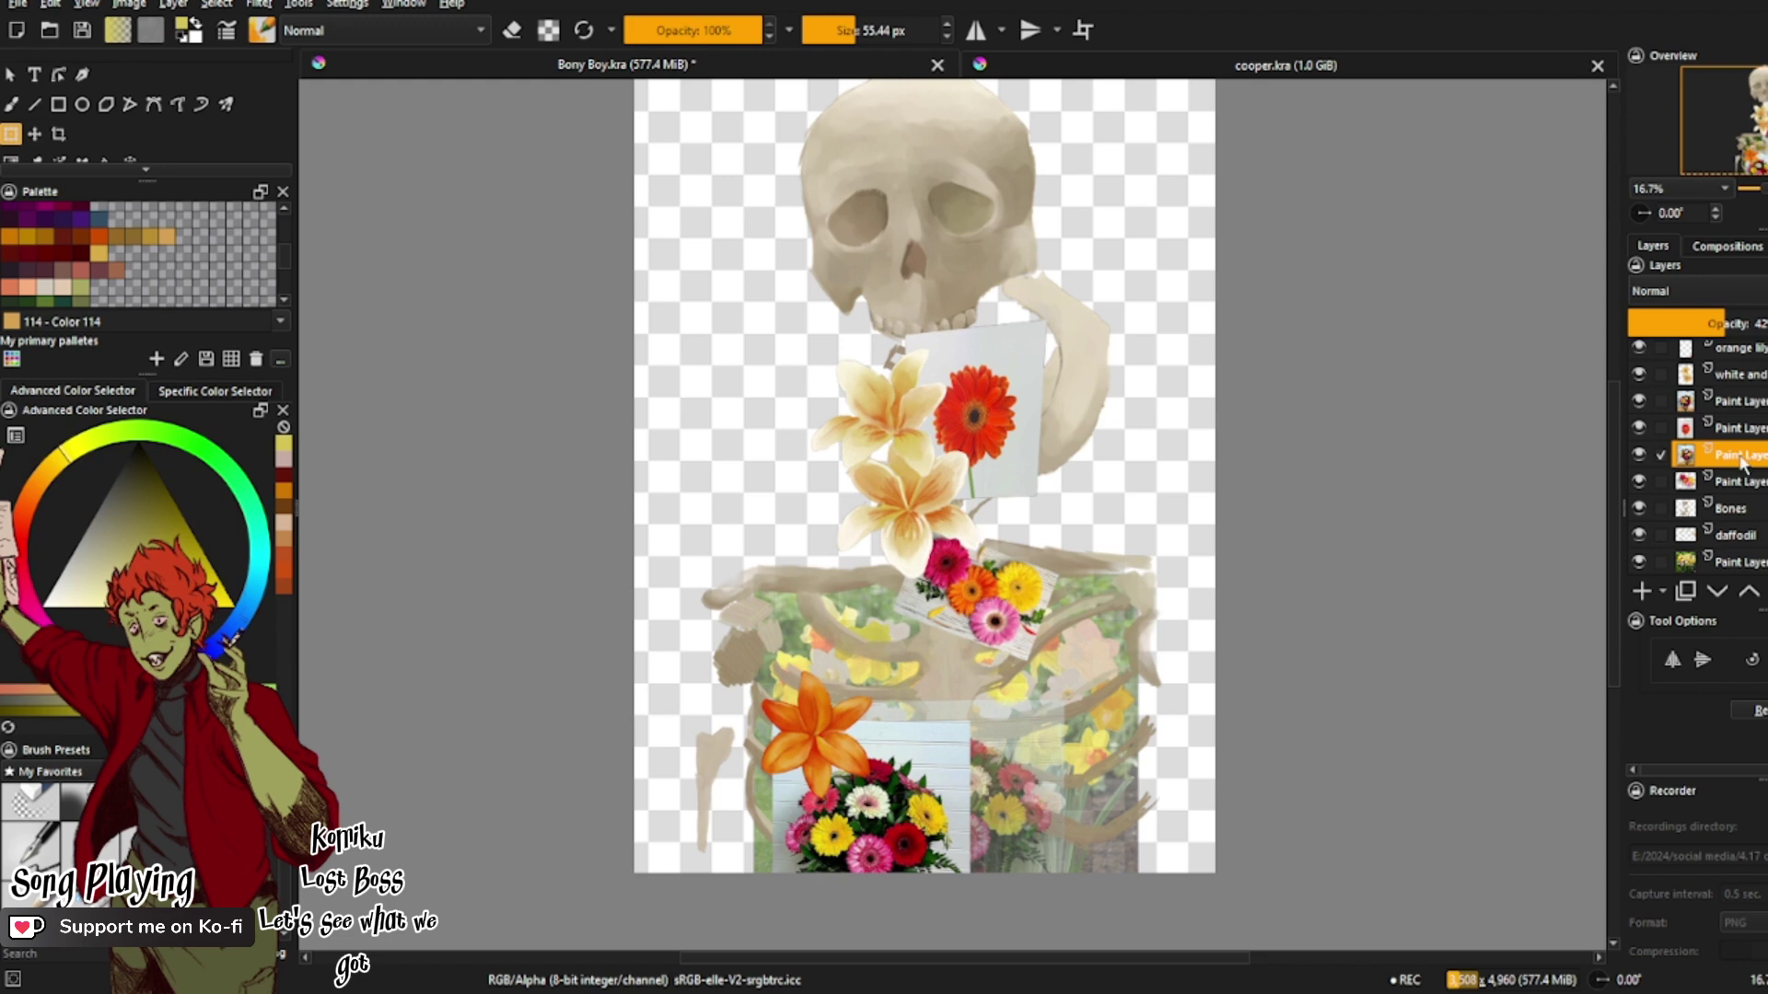
Step: Paste the round red, yellow and white gerbera bouquet photo as a new layer and move it over the lower ribs beside the first bouquet
key(ctrl+v)
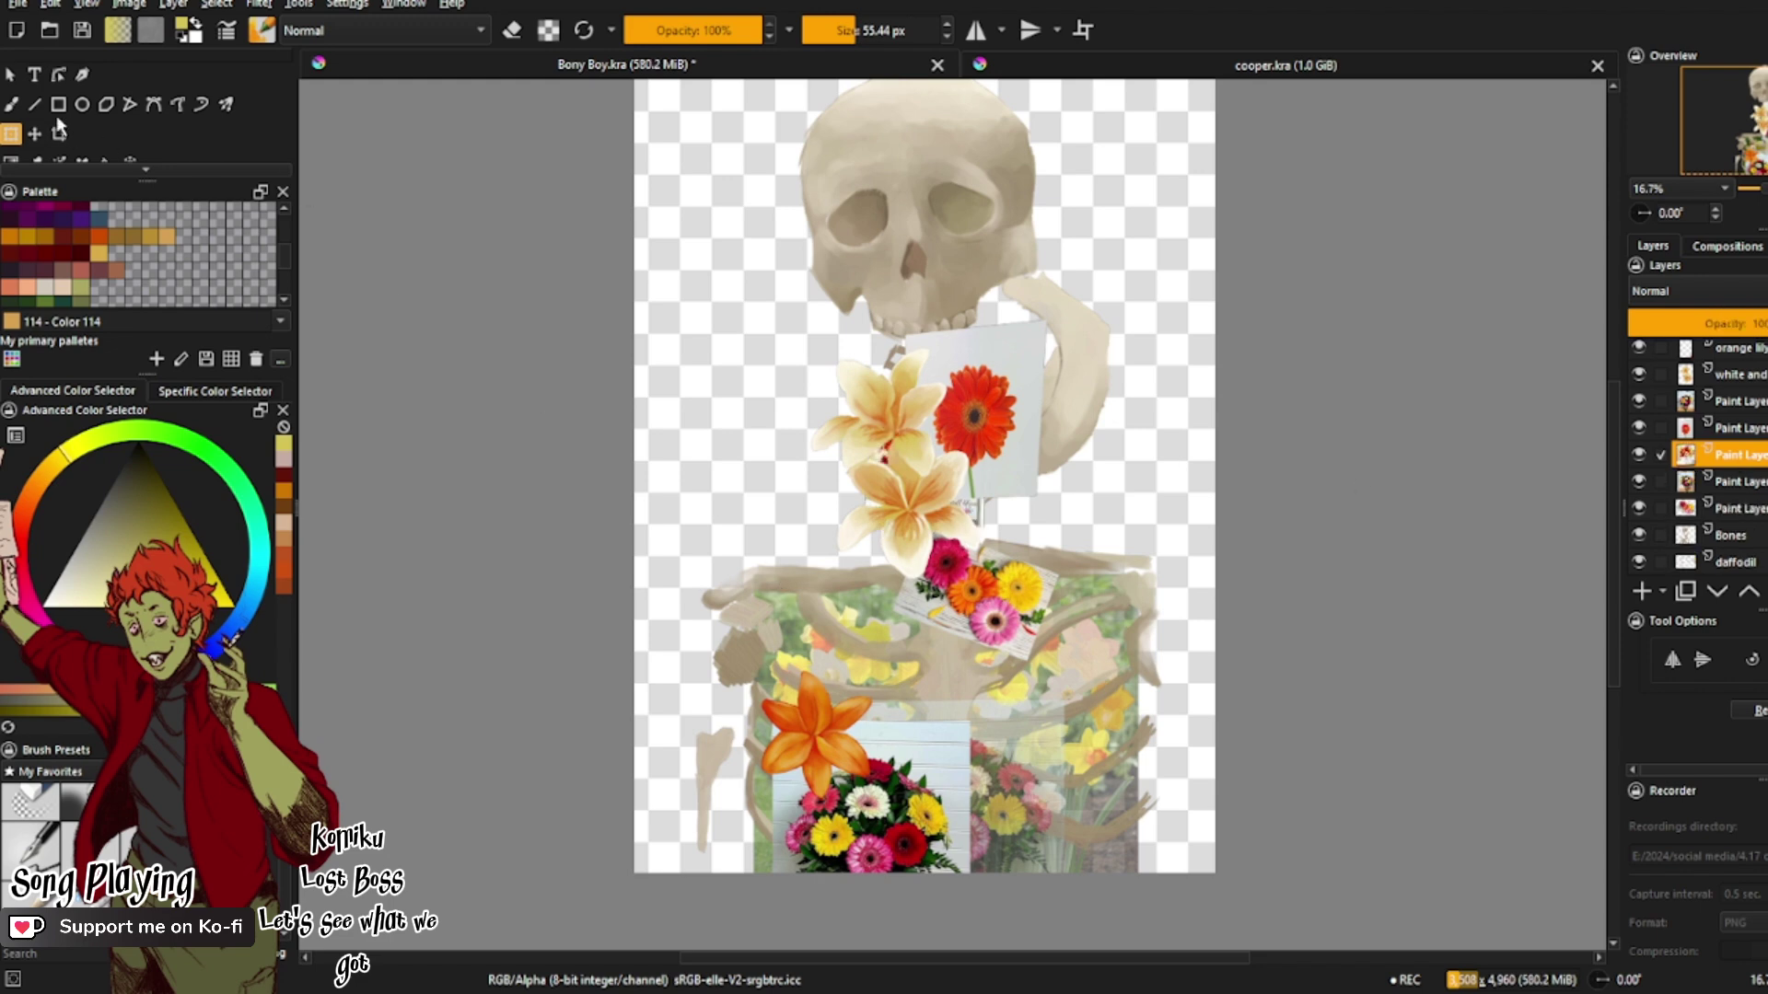
click(57, 135)
click(34, 134)
drag(962, 423, 1064, 793)
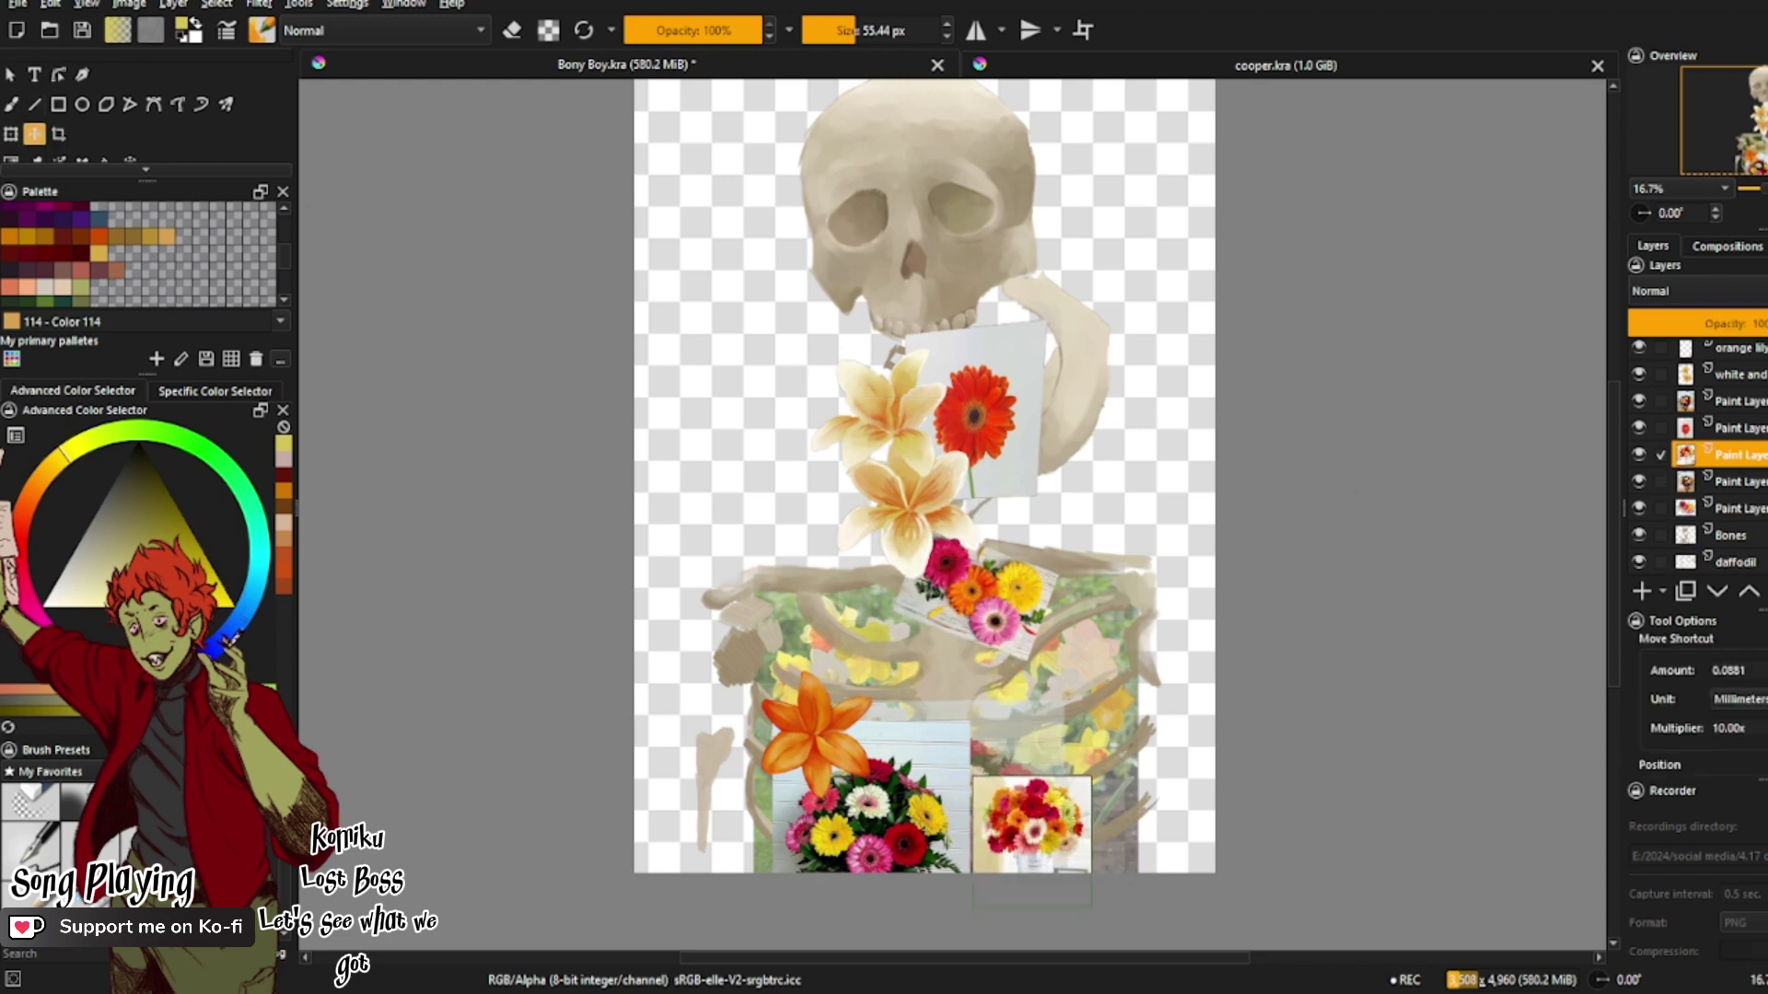
Step: Enlarge the round gerbera bouquet photo so it overlaps the first bouquet, and raise its layer above the other gerbera photos
click(11, 135)
drag(1091, 778, 982, 798)
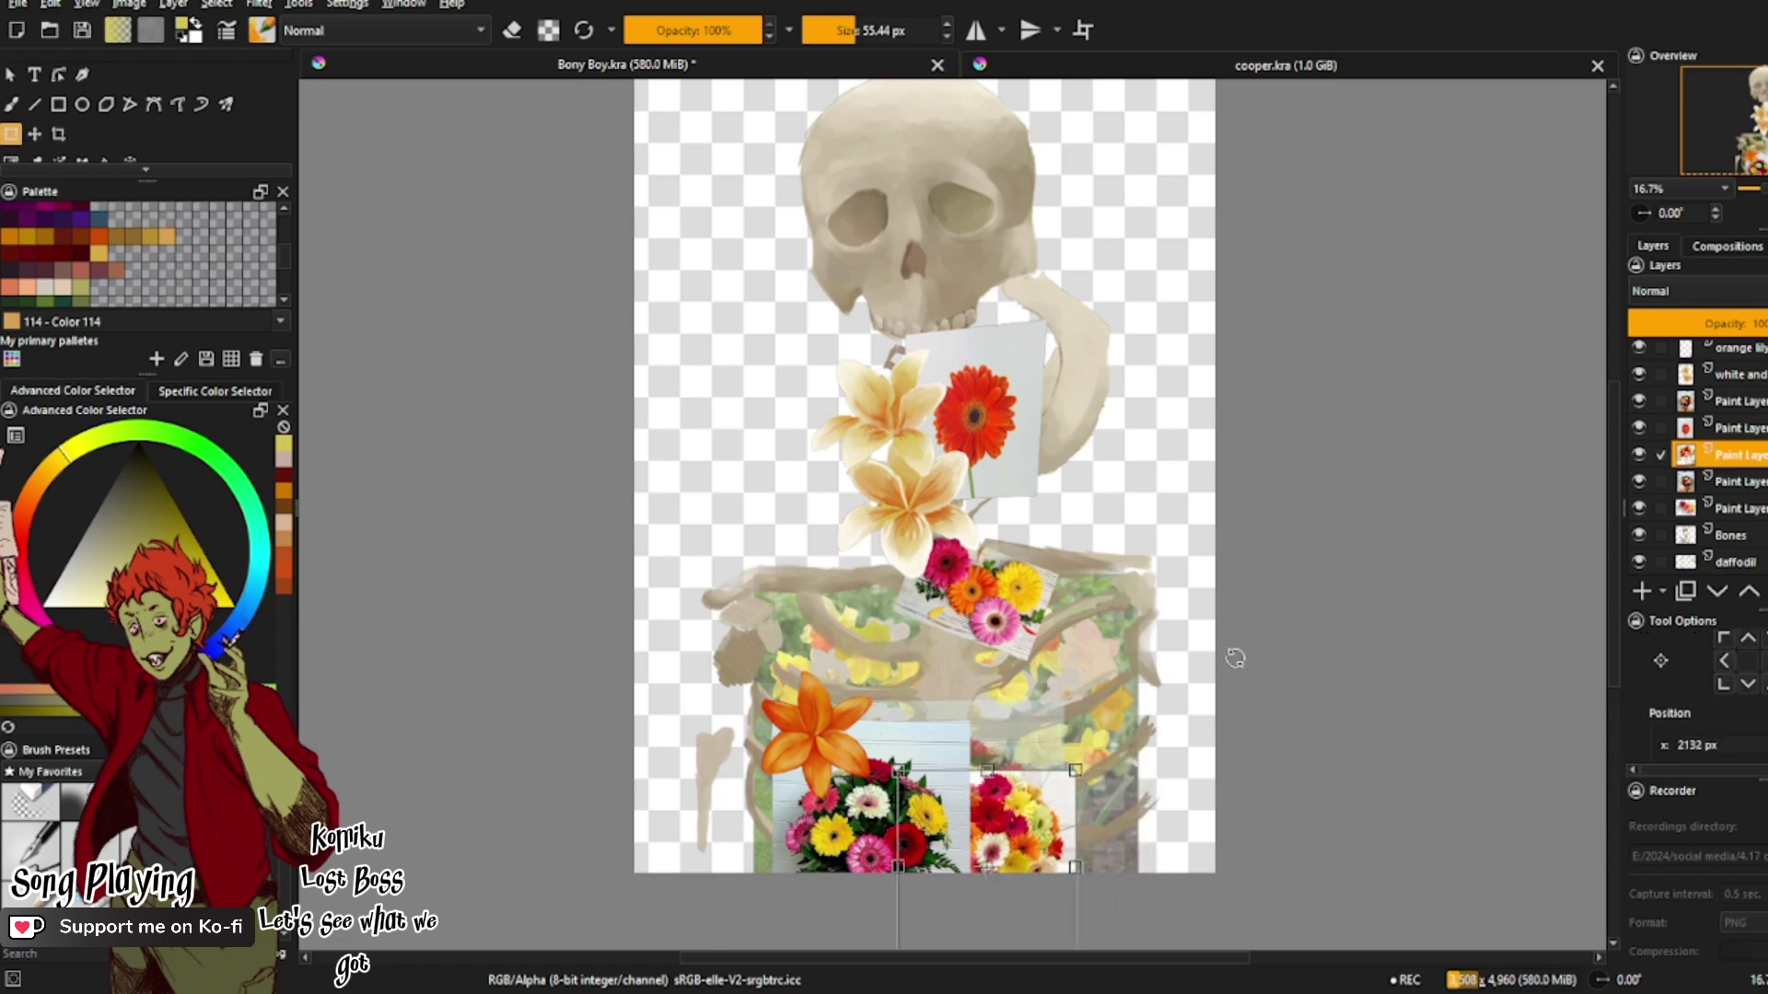
drag(1727, 456, 1720, 399)
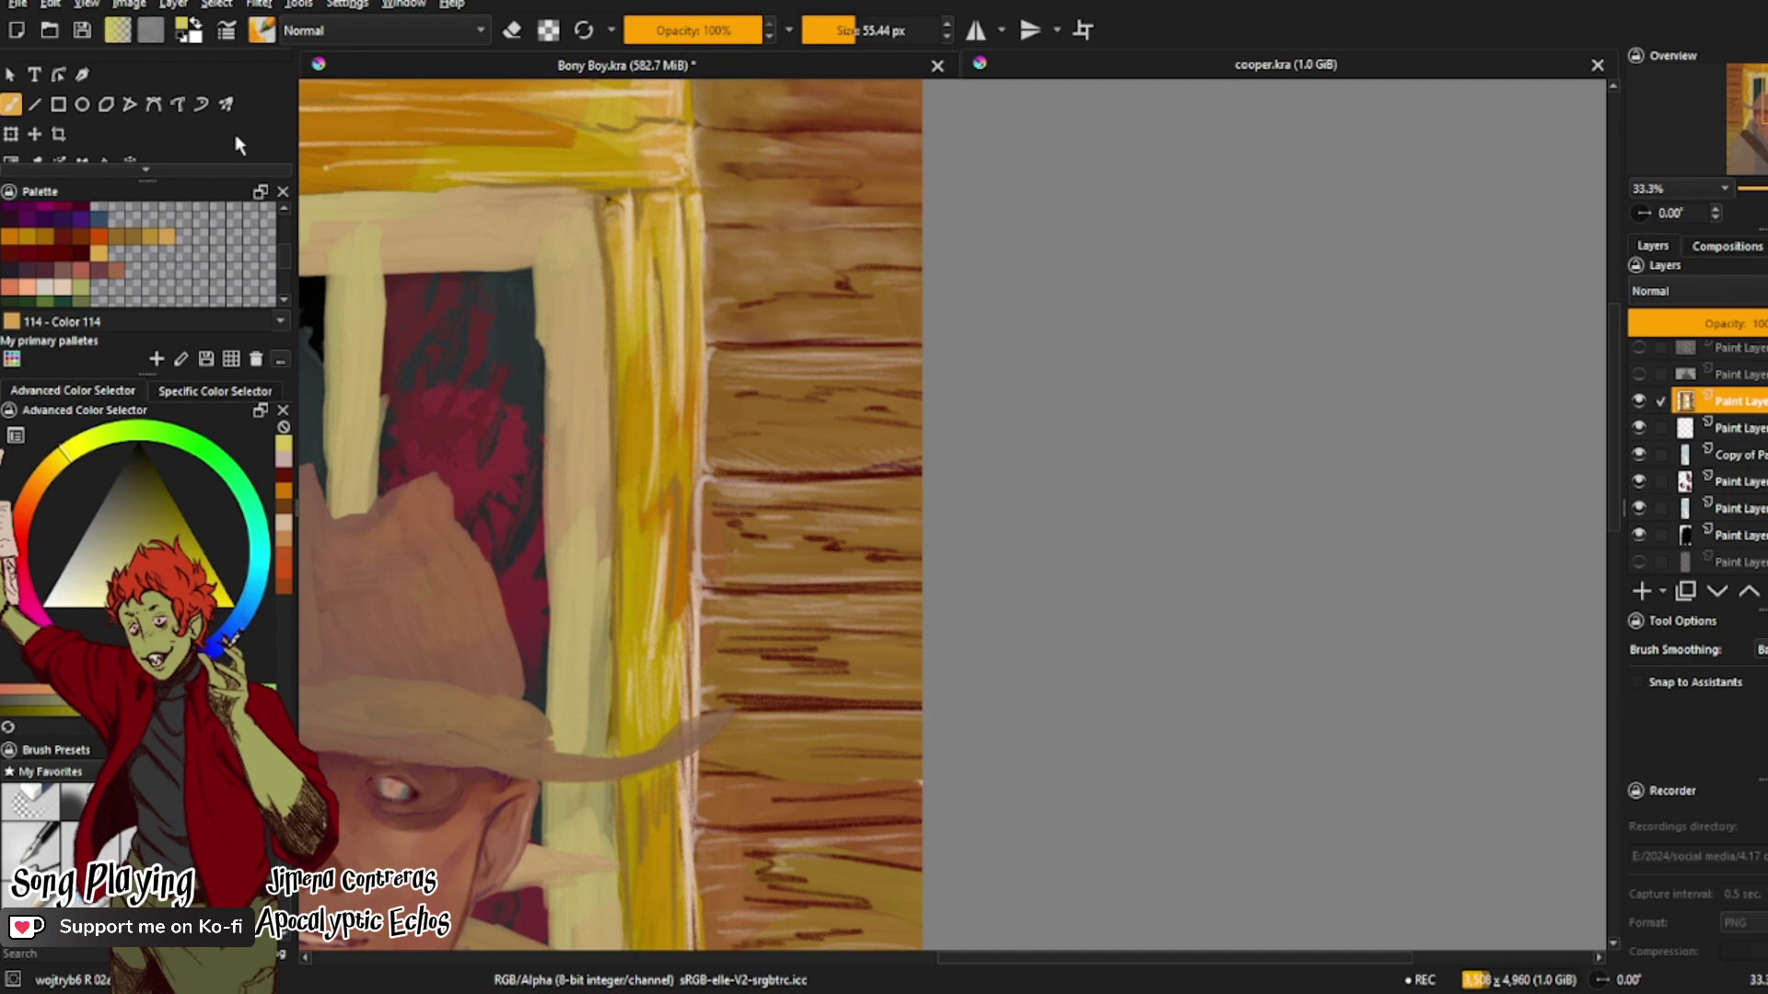
Step: In cooper.kra, smooth the sketch lines on the upper wooden planks with the Blender Basic brush at 33.94 px, and save the document
key(slash)
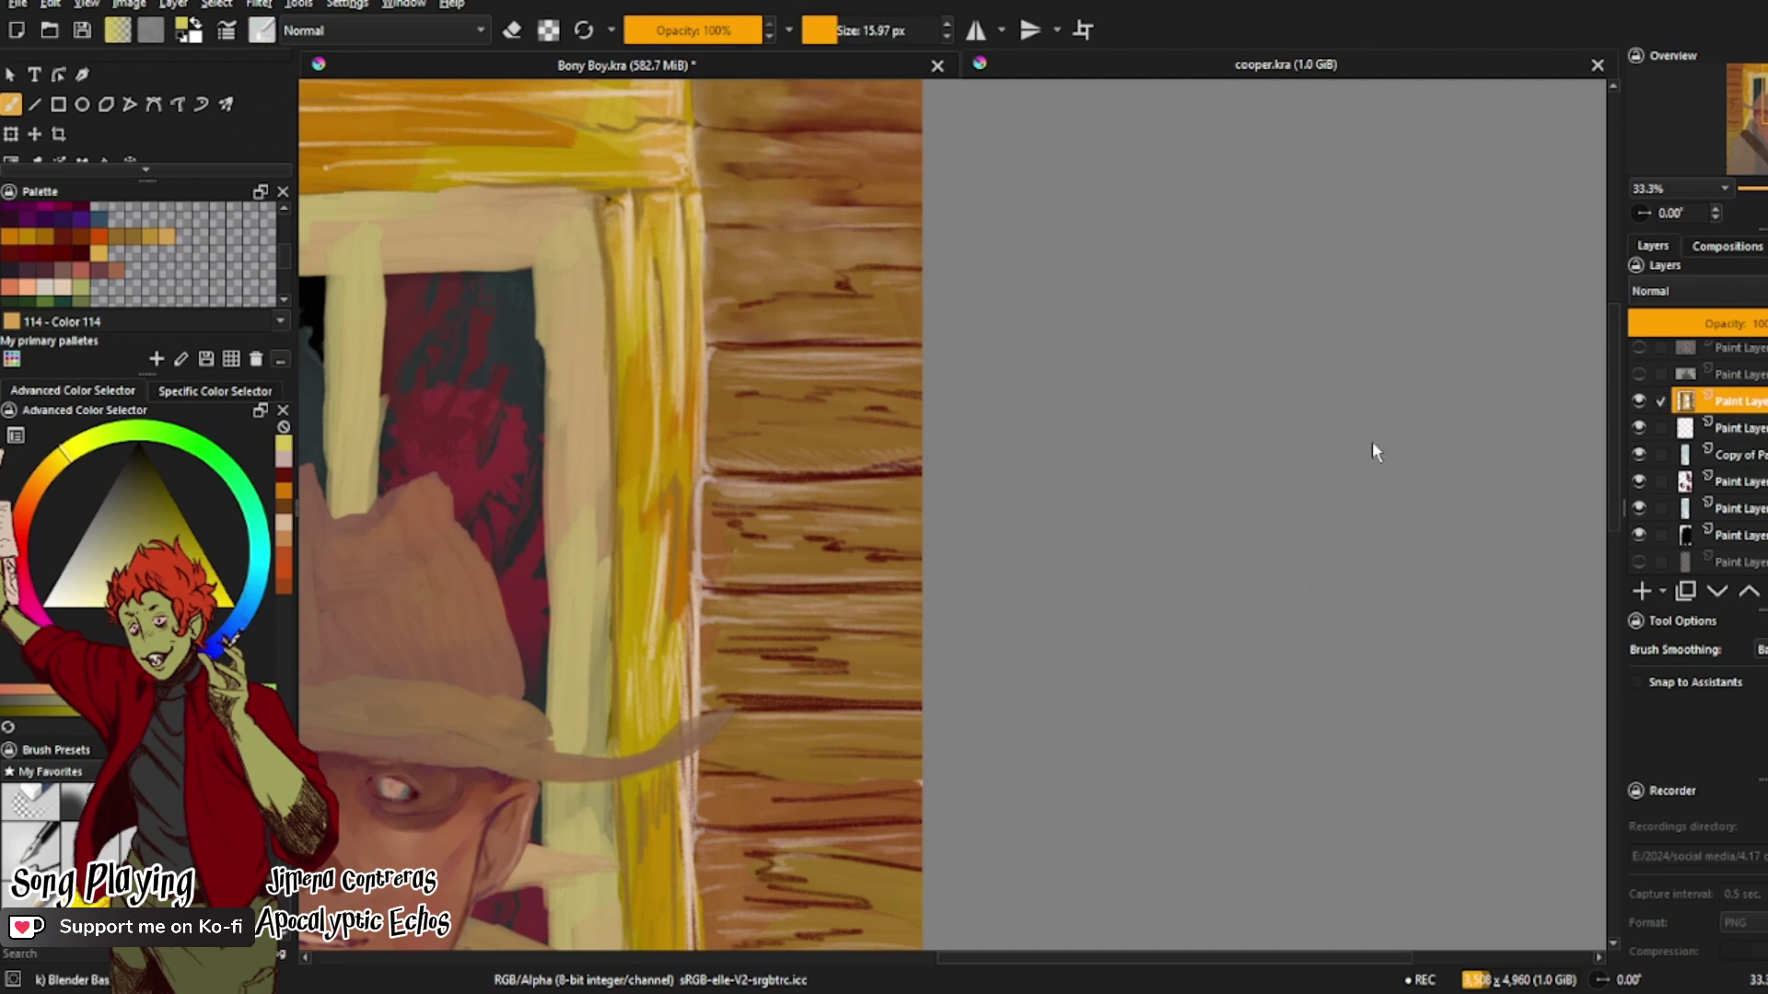
click(845, 31)
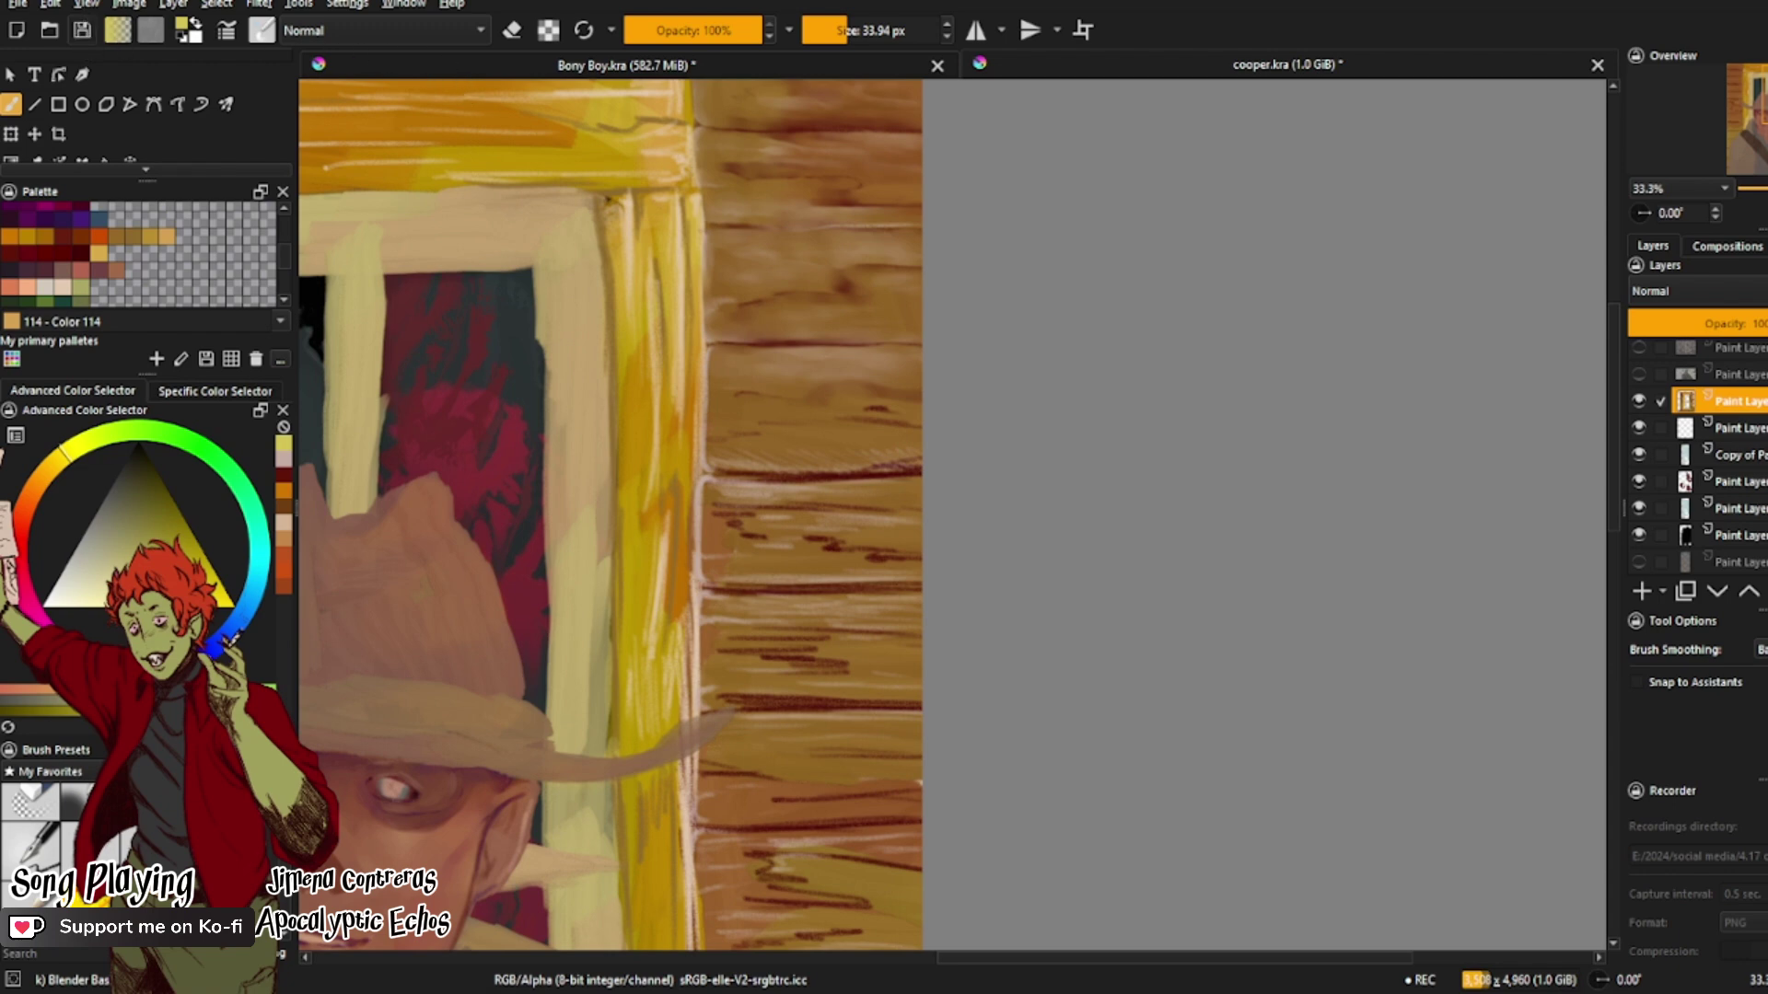
key(ctrl+s)
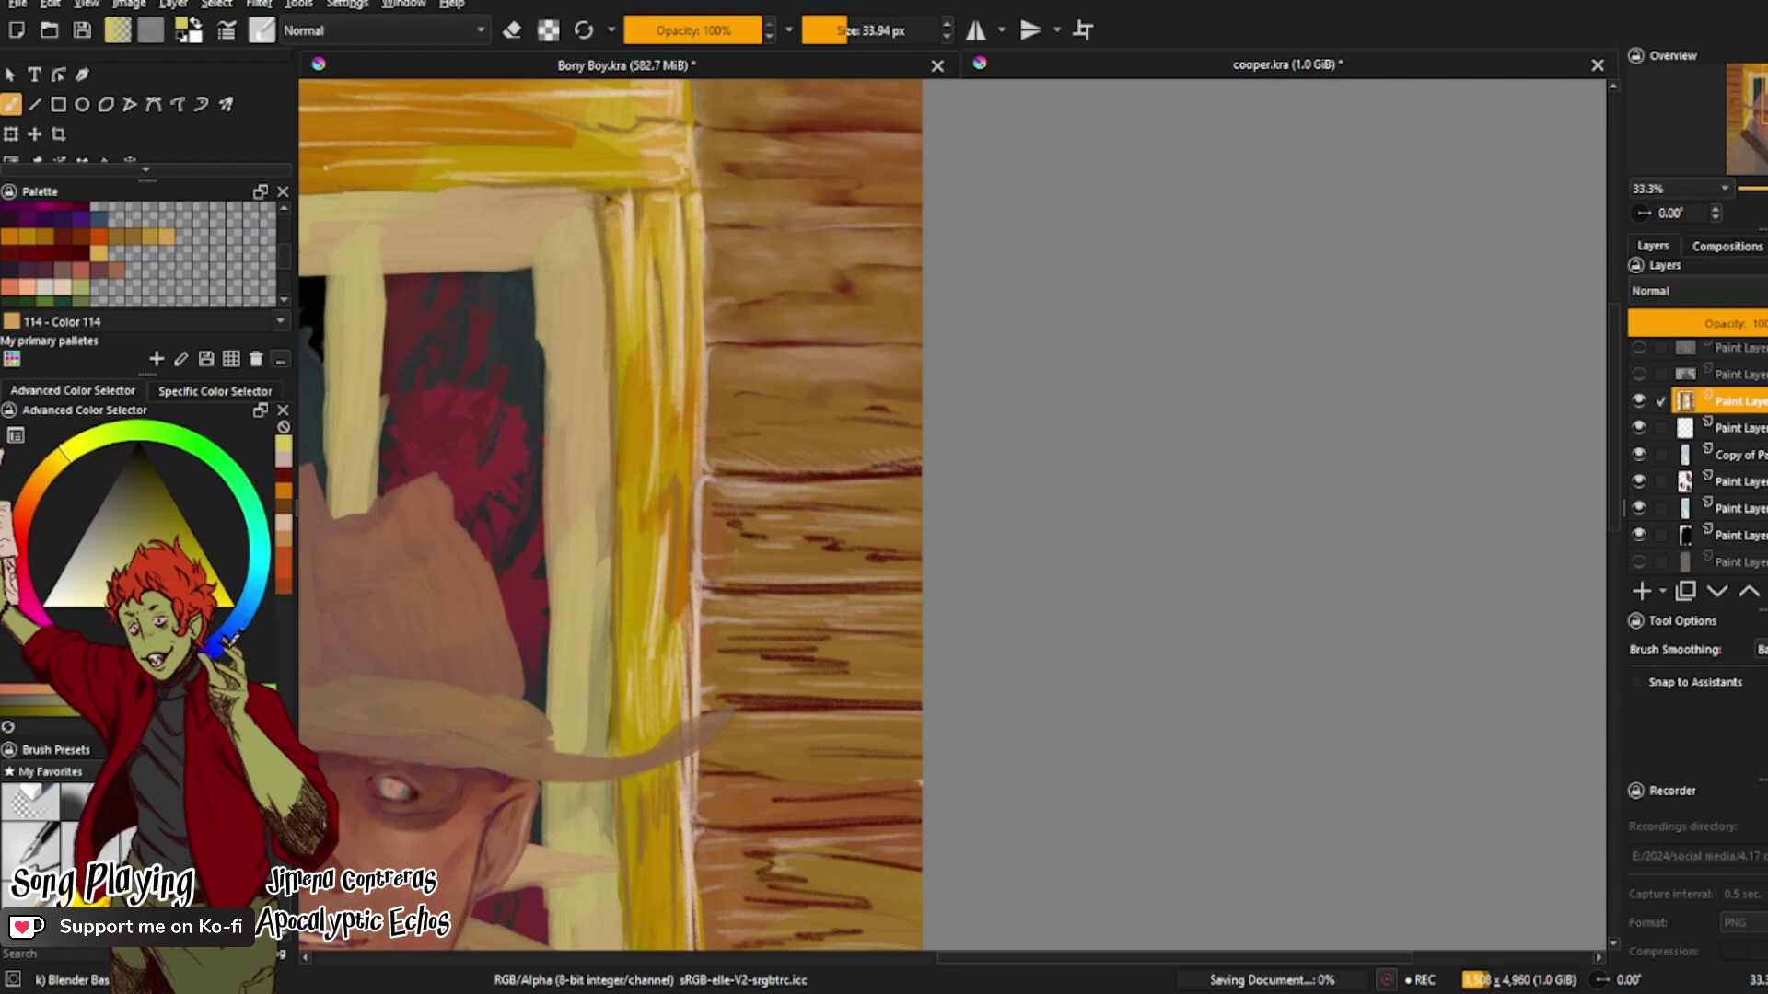
key(ctrl+s)
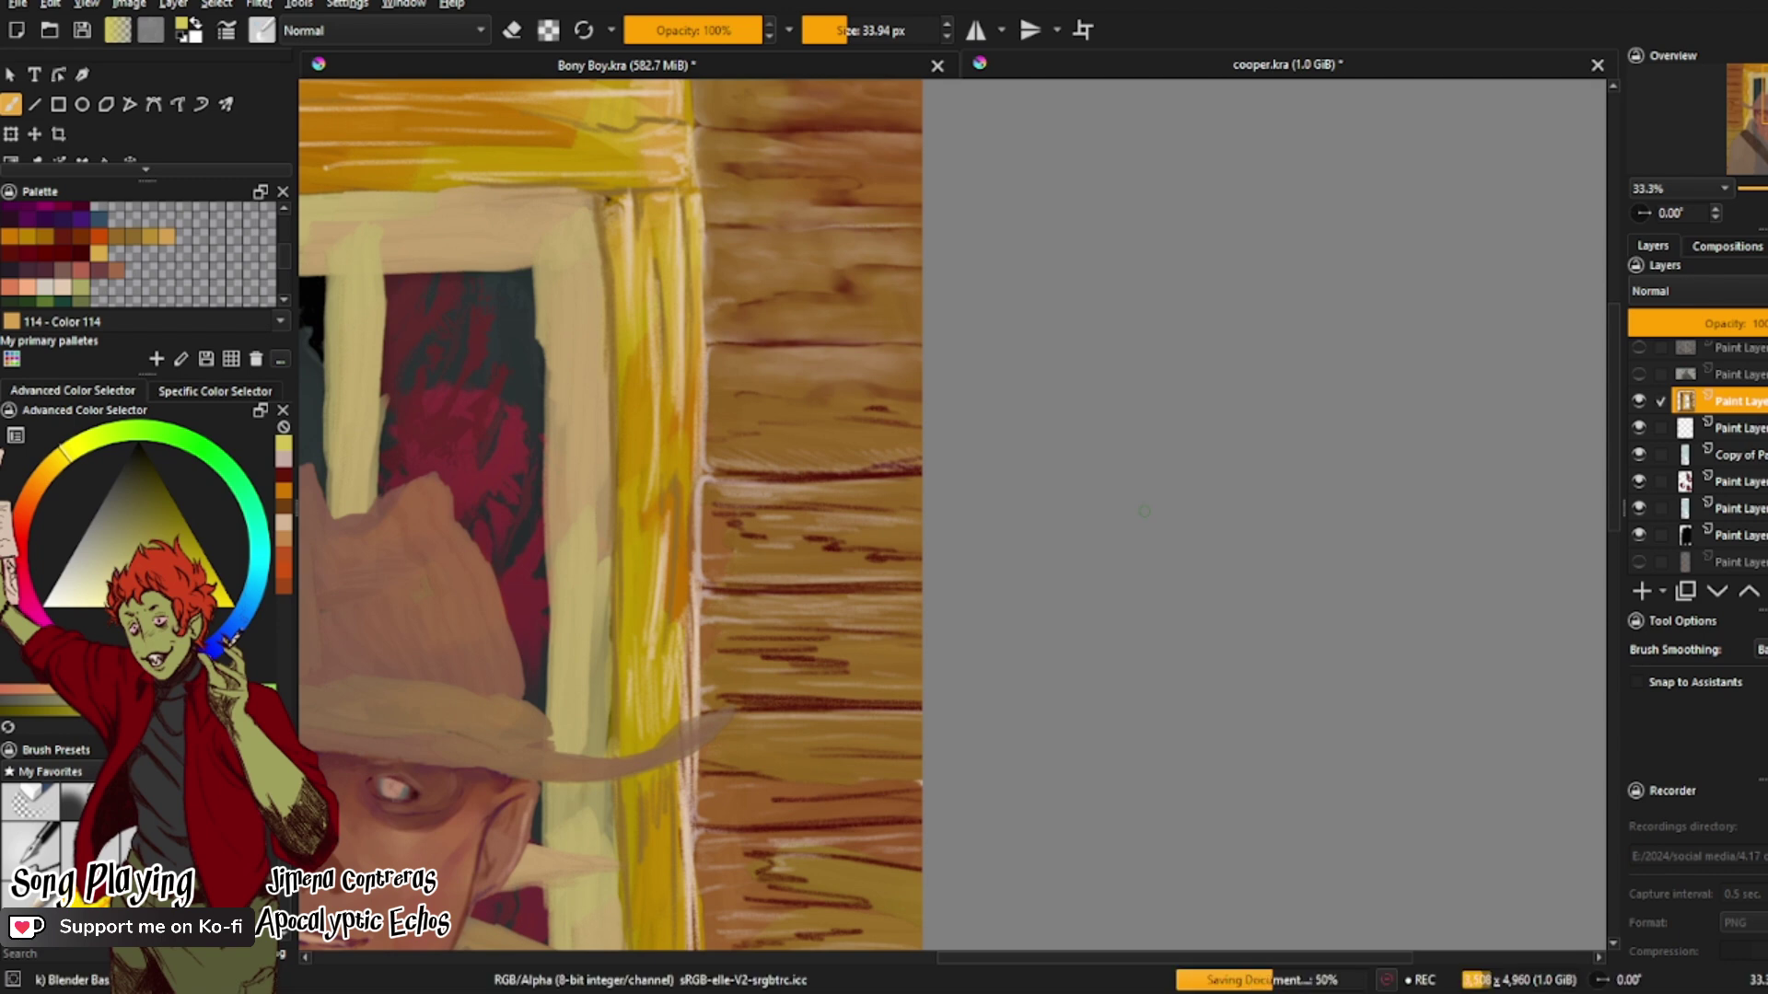
Step: In Bony Boy.kra, select the Bones layer and mix a dark reddish brown starting from a colour sampled at the eye socket's edge
click(735, 71)
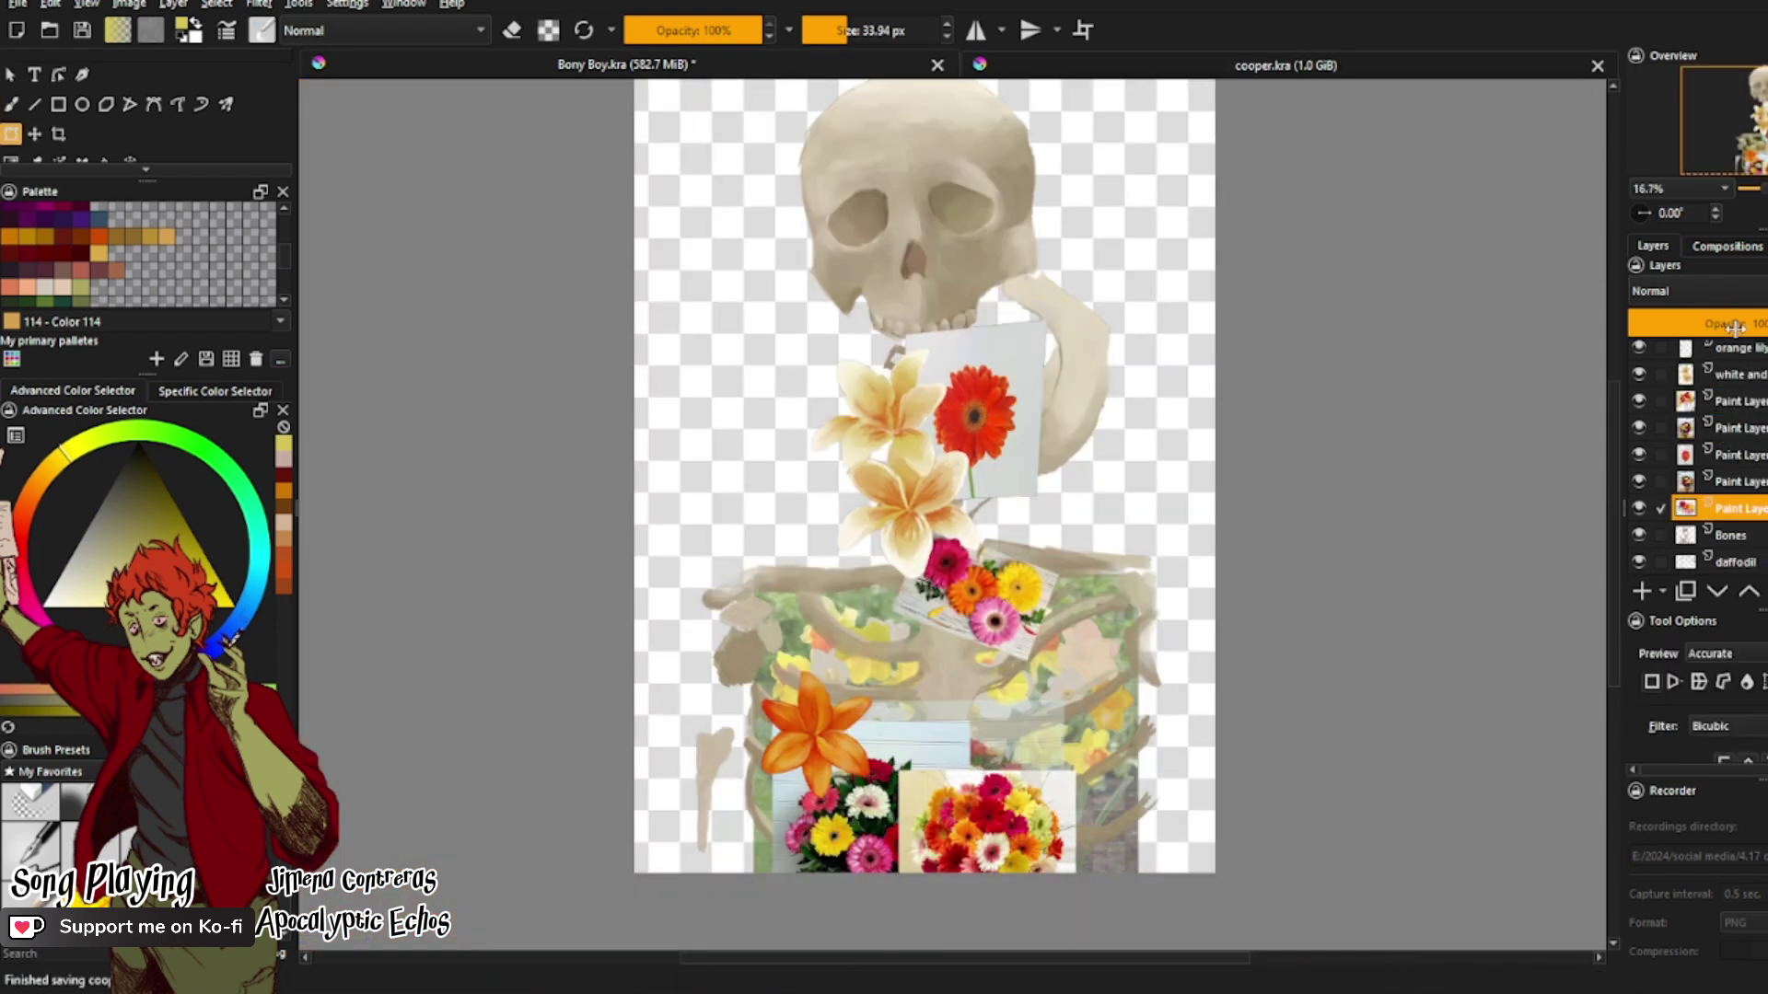
click(1731, 535)
key(ctrl+t)
scroll(1006, 328, up, 4)
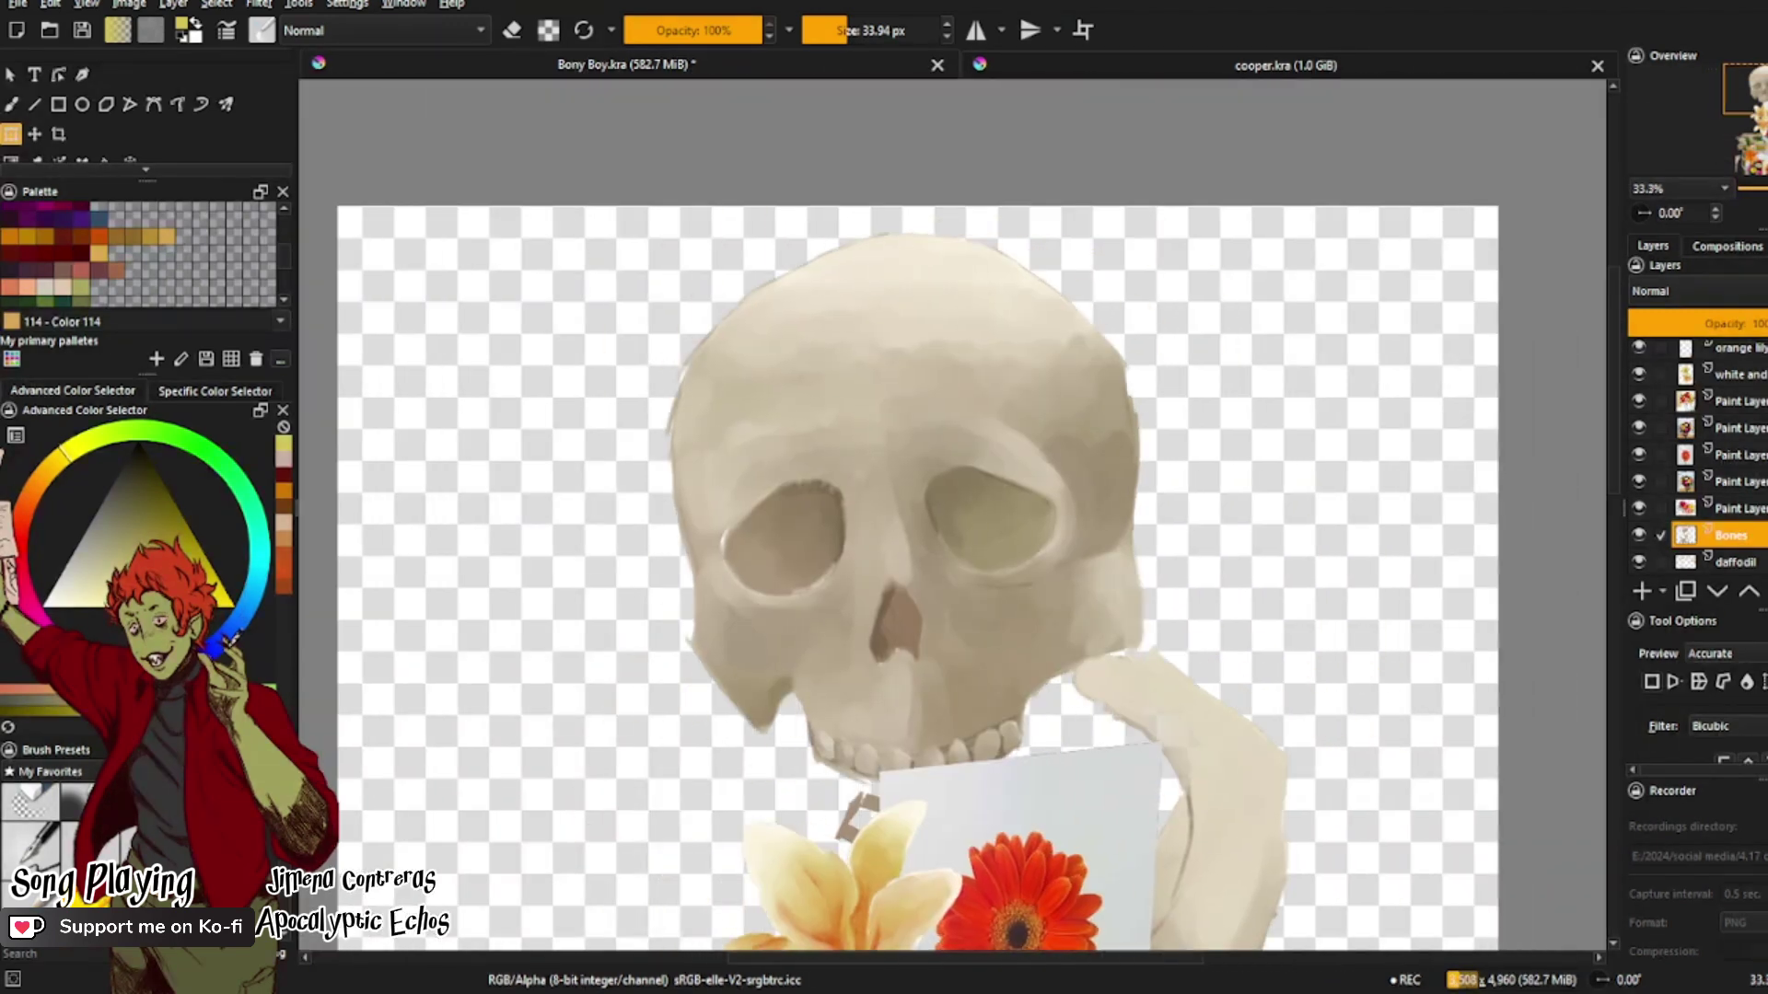
click(34, 160)
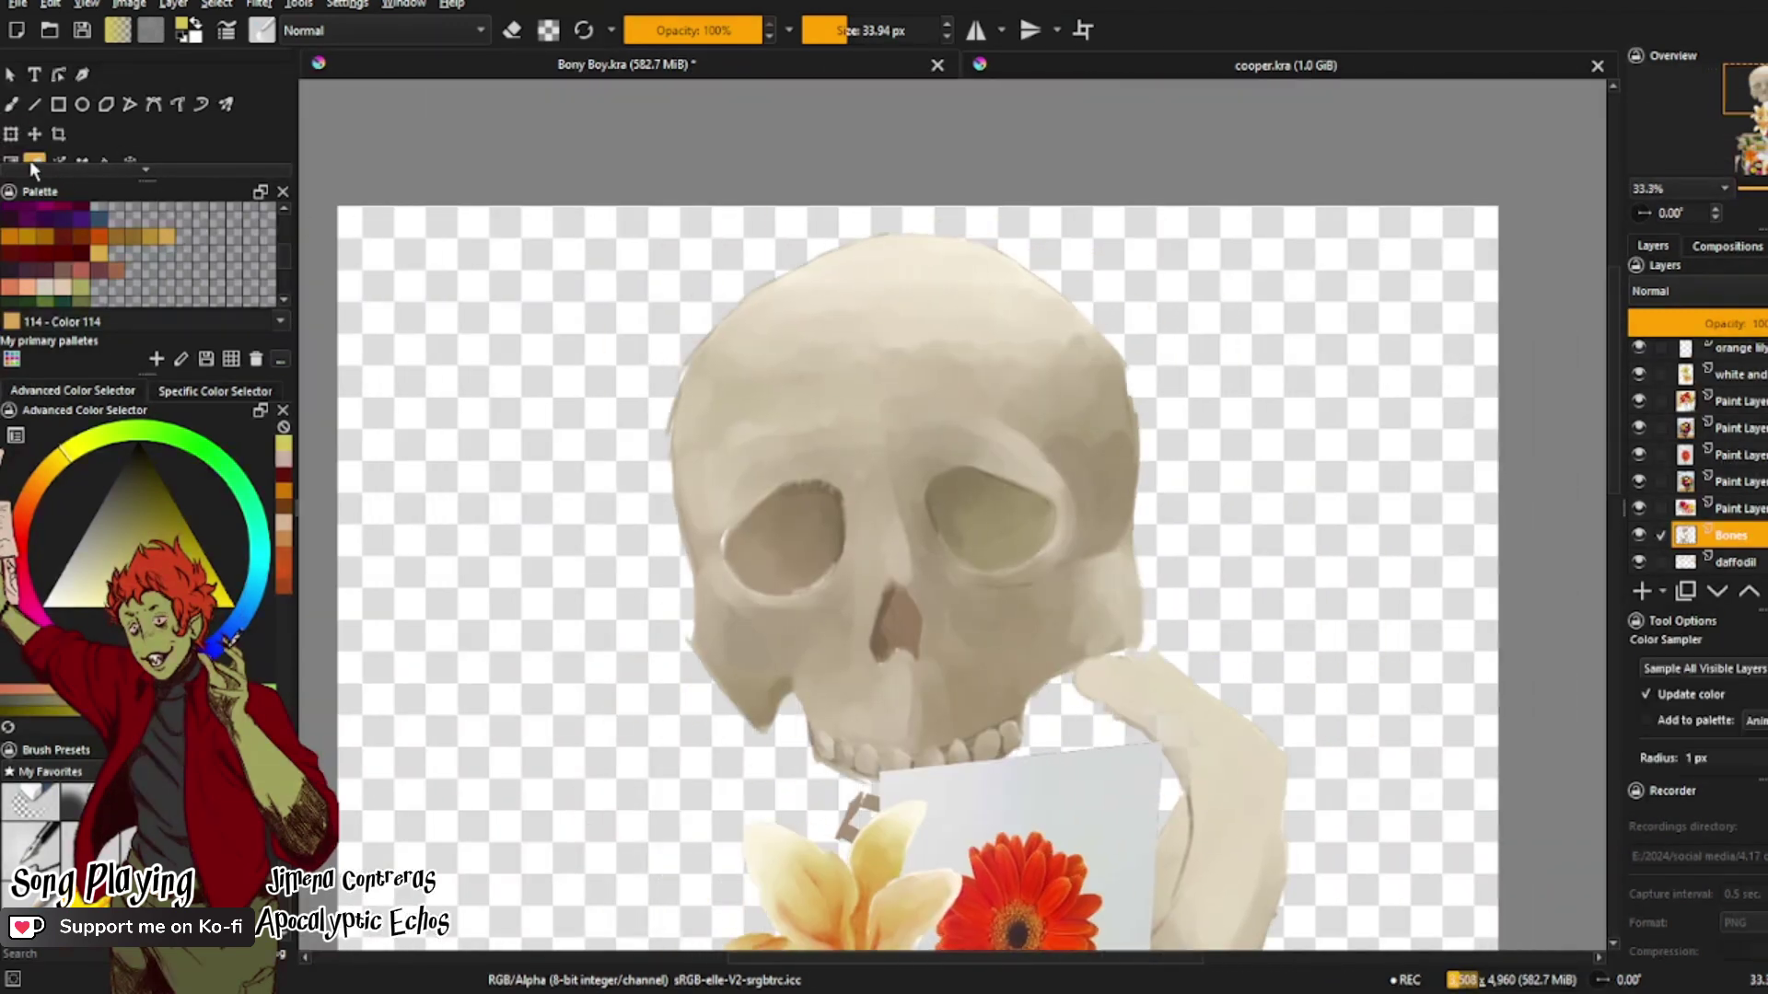
click(948, 488)
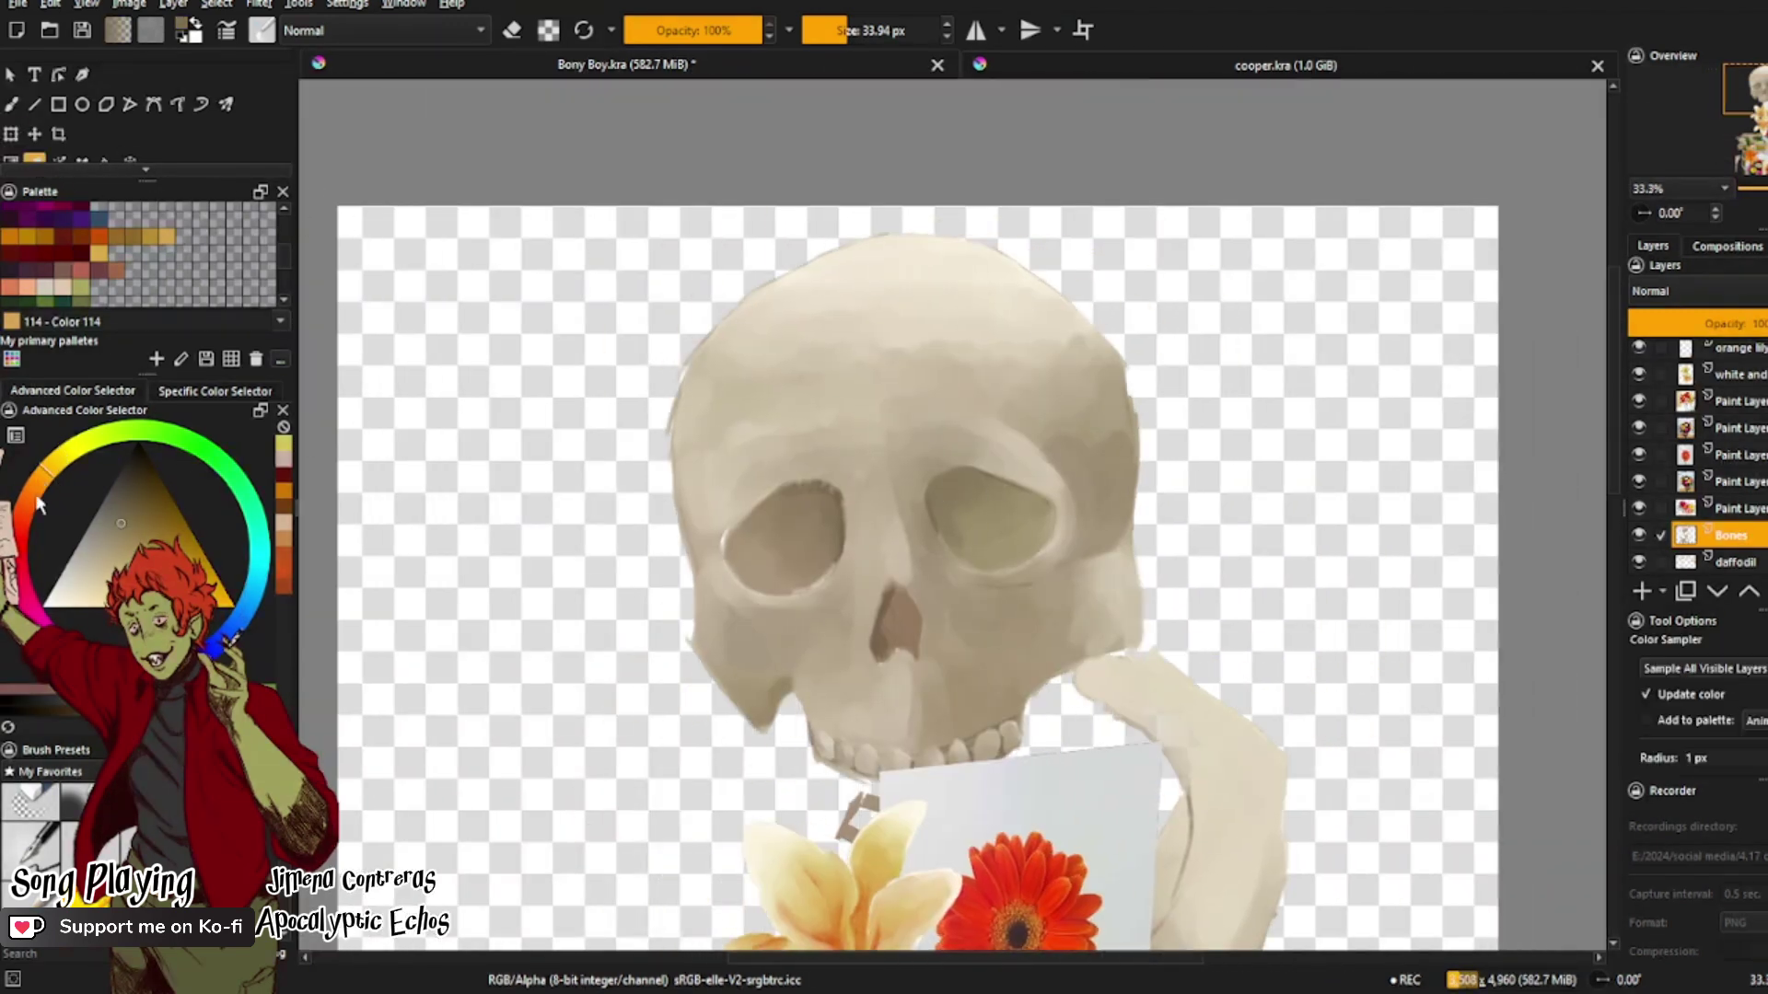
click(39, 503)
click(130, 507)
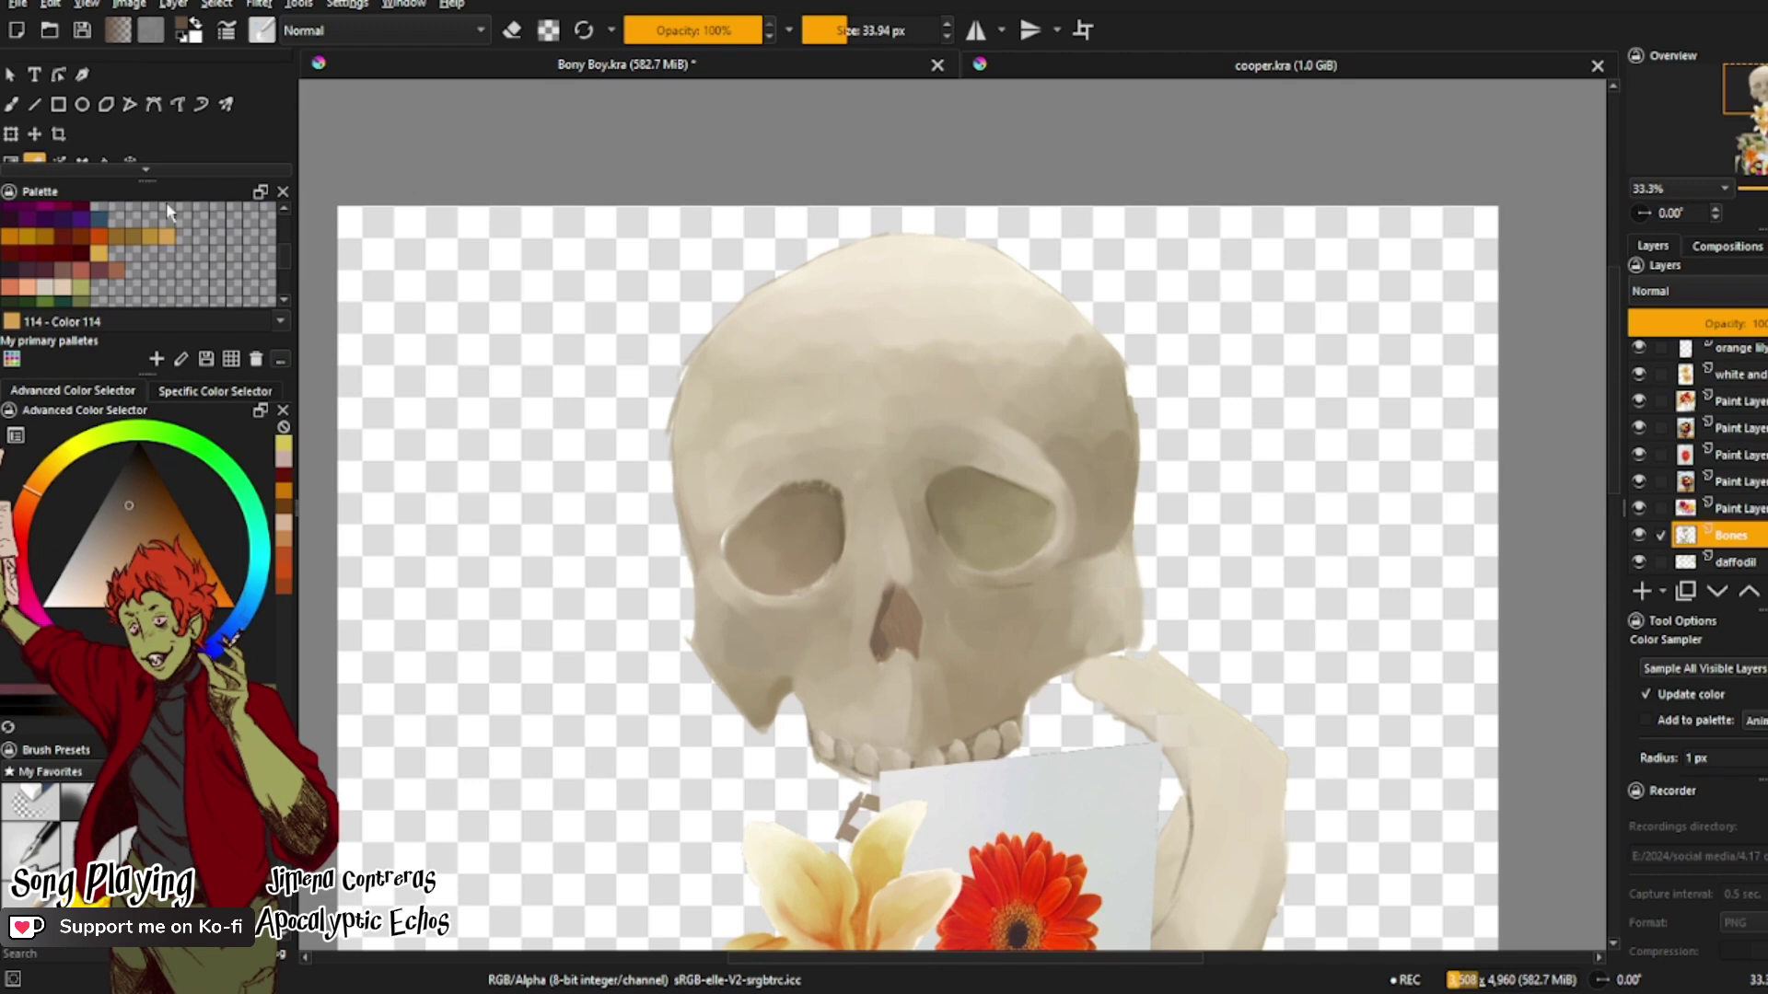
Step: Outline the rims of both eye sockets in dark brown with the charcoal pencil brush at 32 px
key(slash)
key(b)
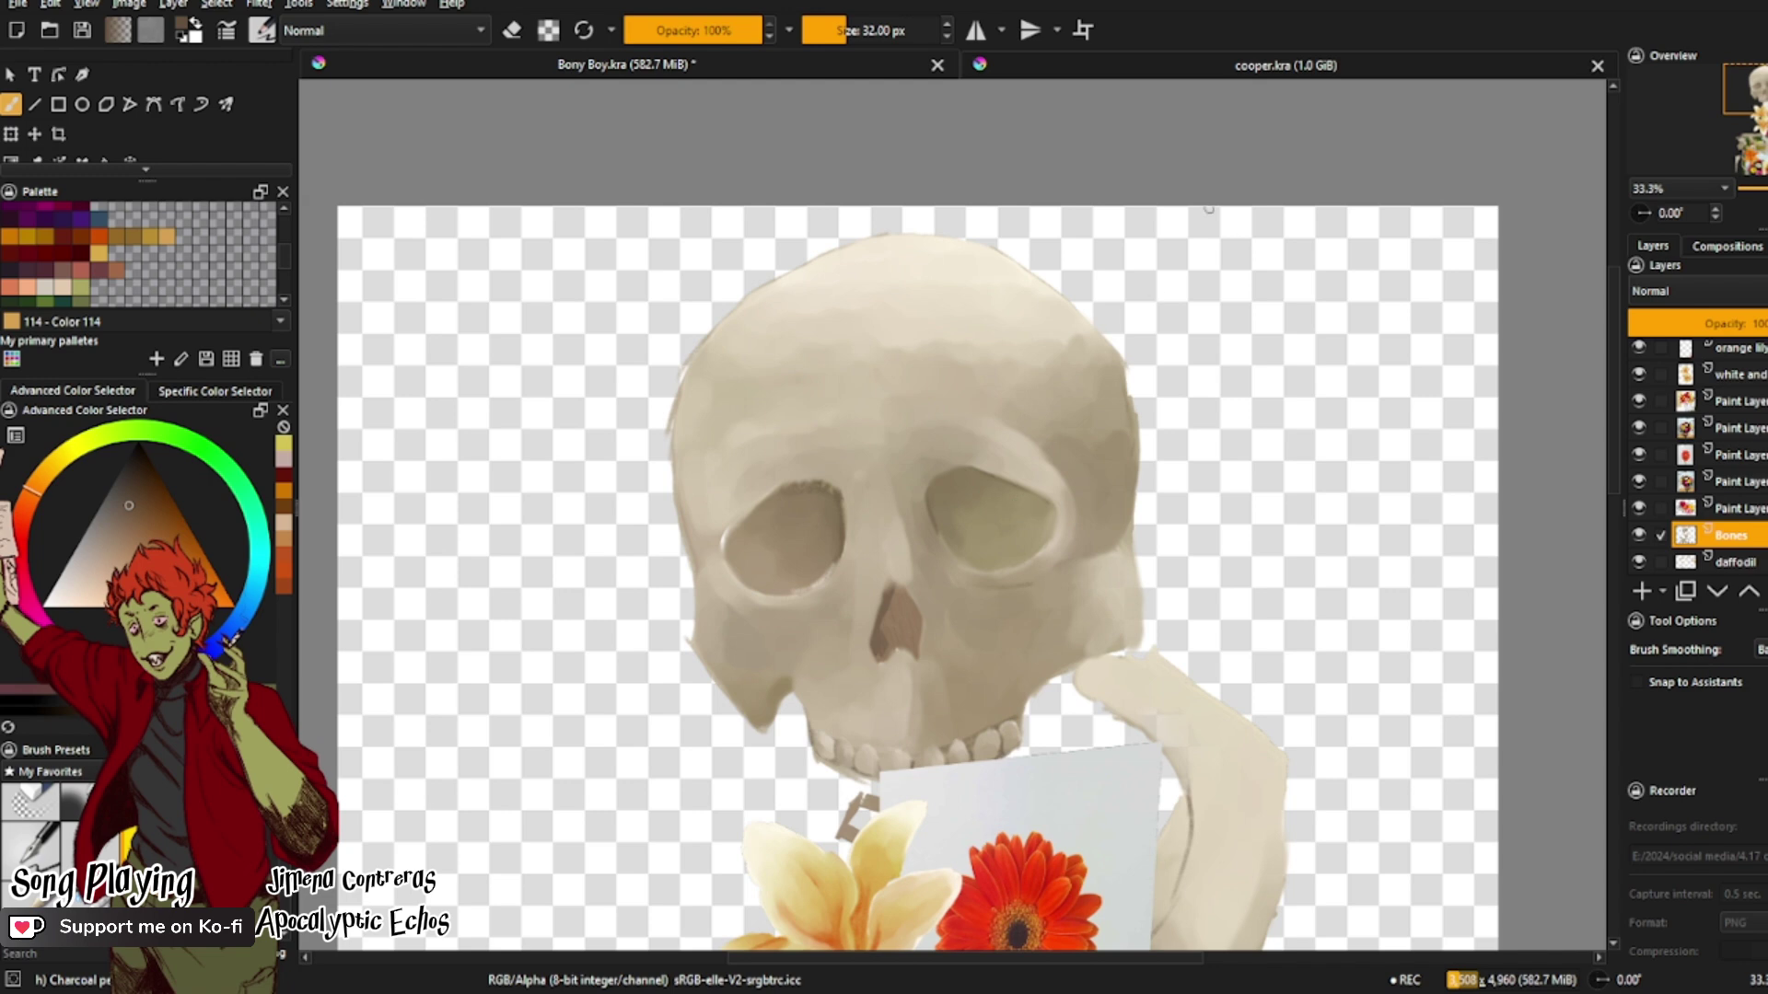
click(932, 499)
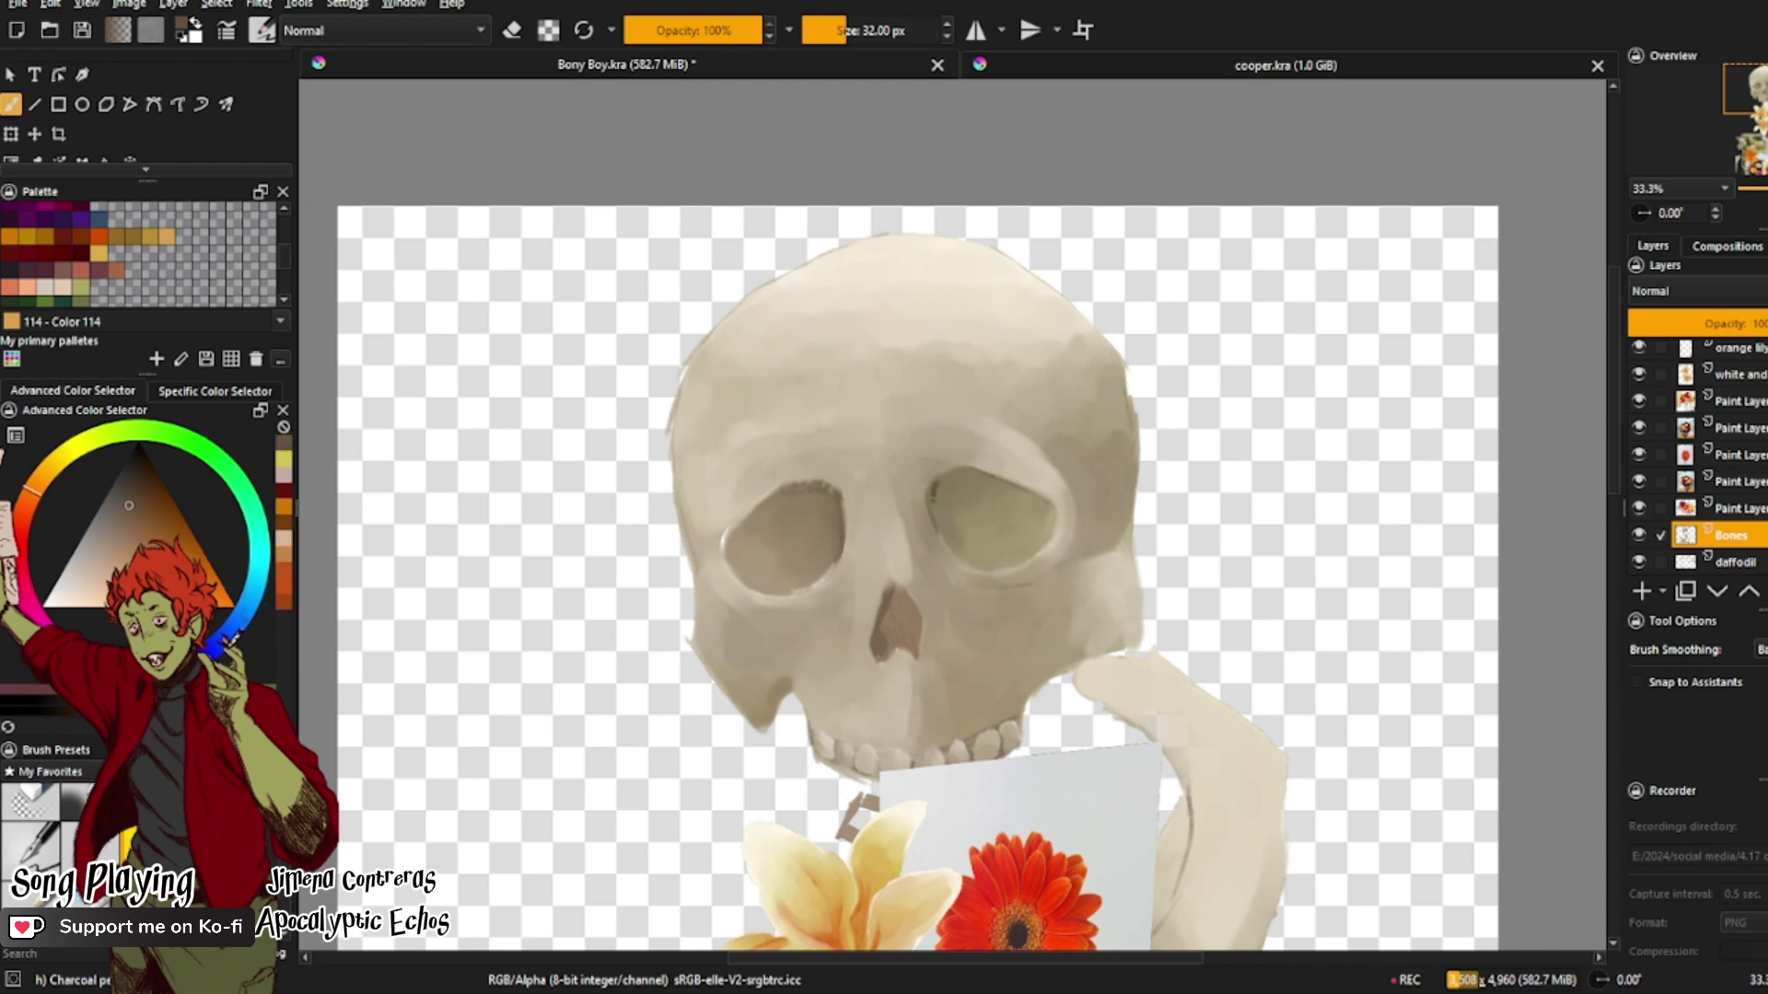
mouse_move(937, 498)
mouse_down()
mouse_move(972, 471)
mouse_move(945, 479)
mouse_up()
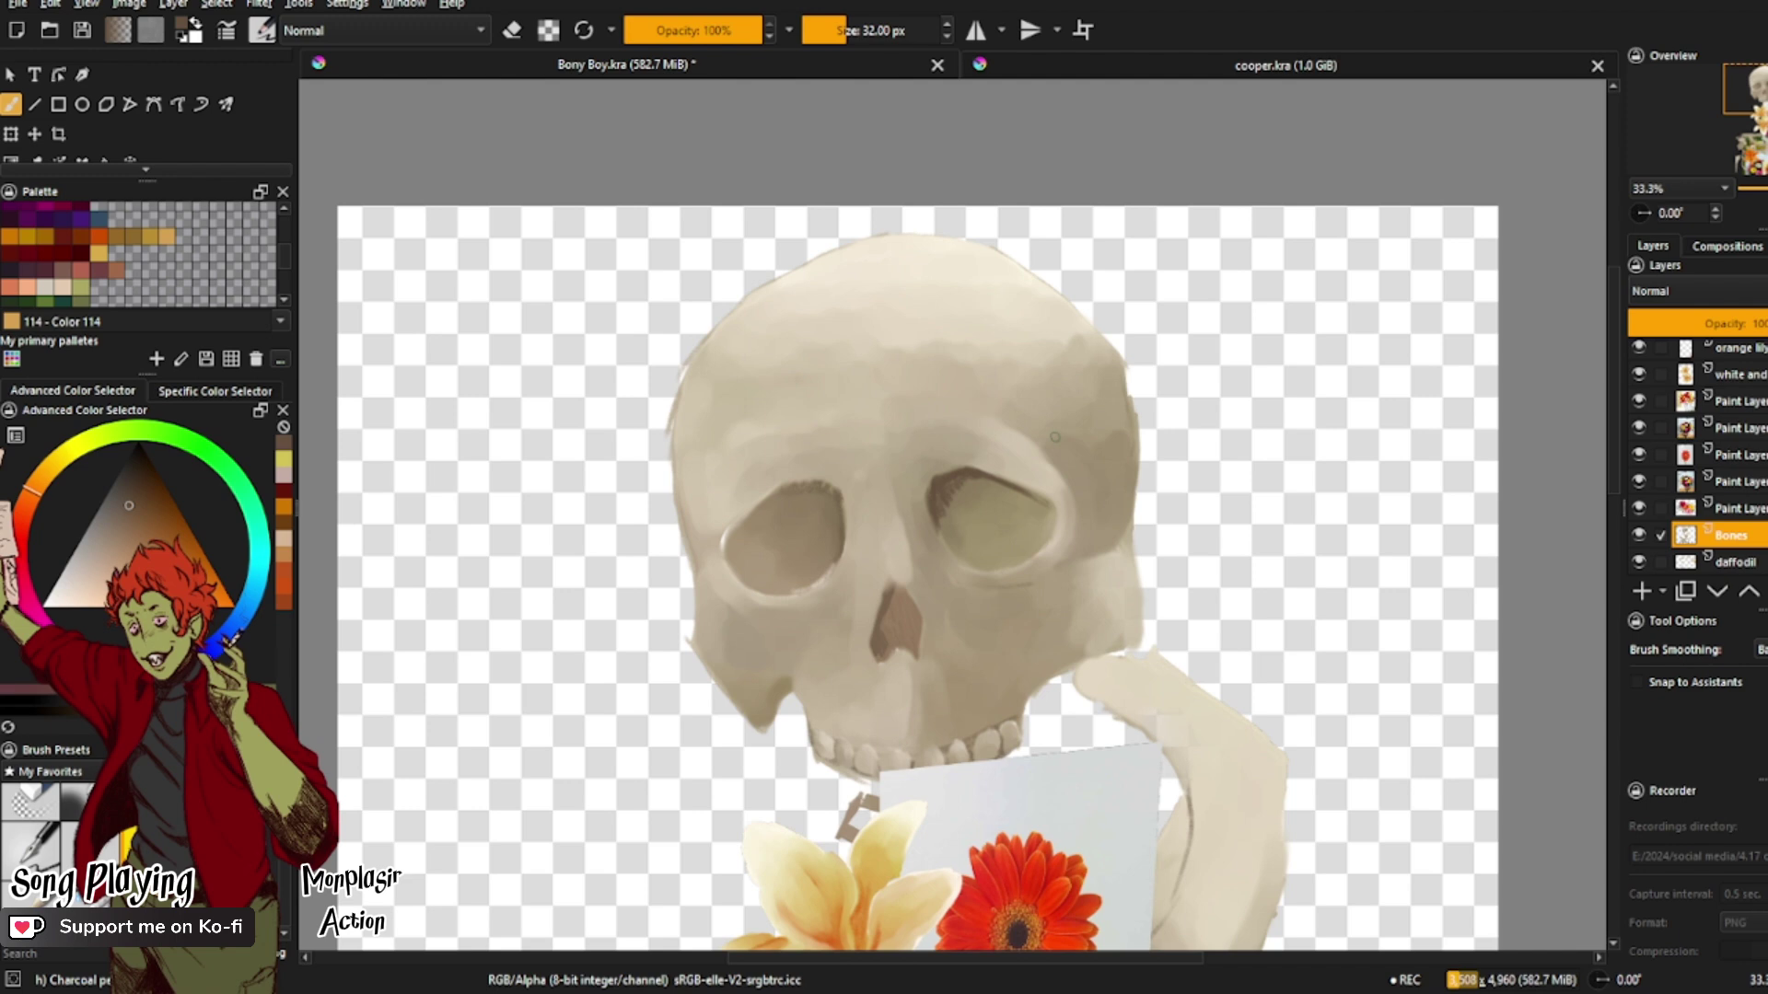
mouse_move(928, 565)
mouse_down()
mouse_move(927, 546)
mouse_move(959, 592)
mouse_up()
drag(1039, 450, 1073, 503)
drag(1075, 532, 1067, 555)
mouse_move(832, 512)
mouse_down()
mouse_move(792, 493)
mouse_move(750, 516)
mouse_move(727, 567)
mouse_up()
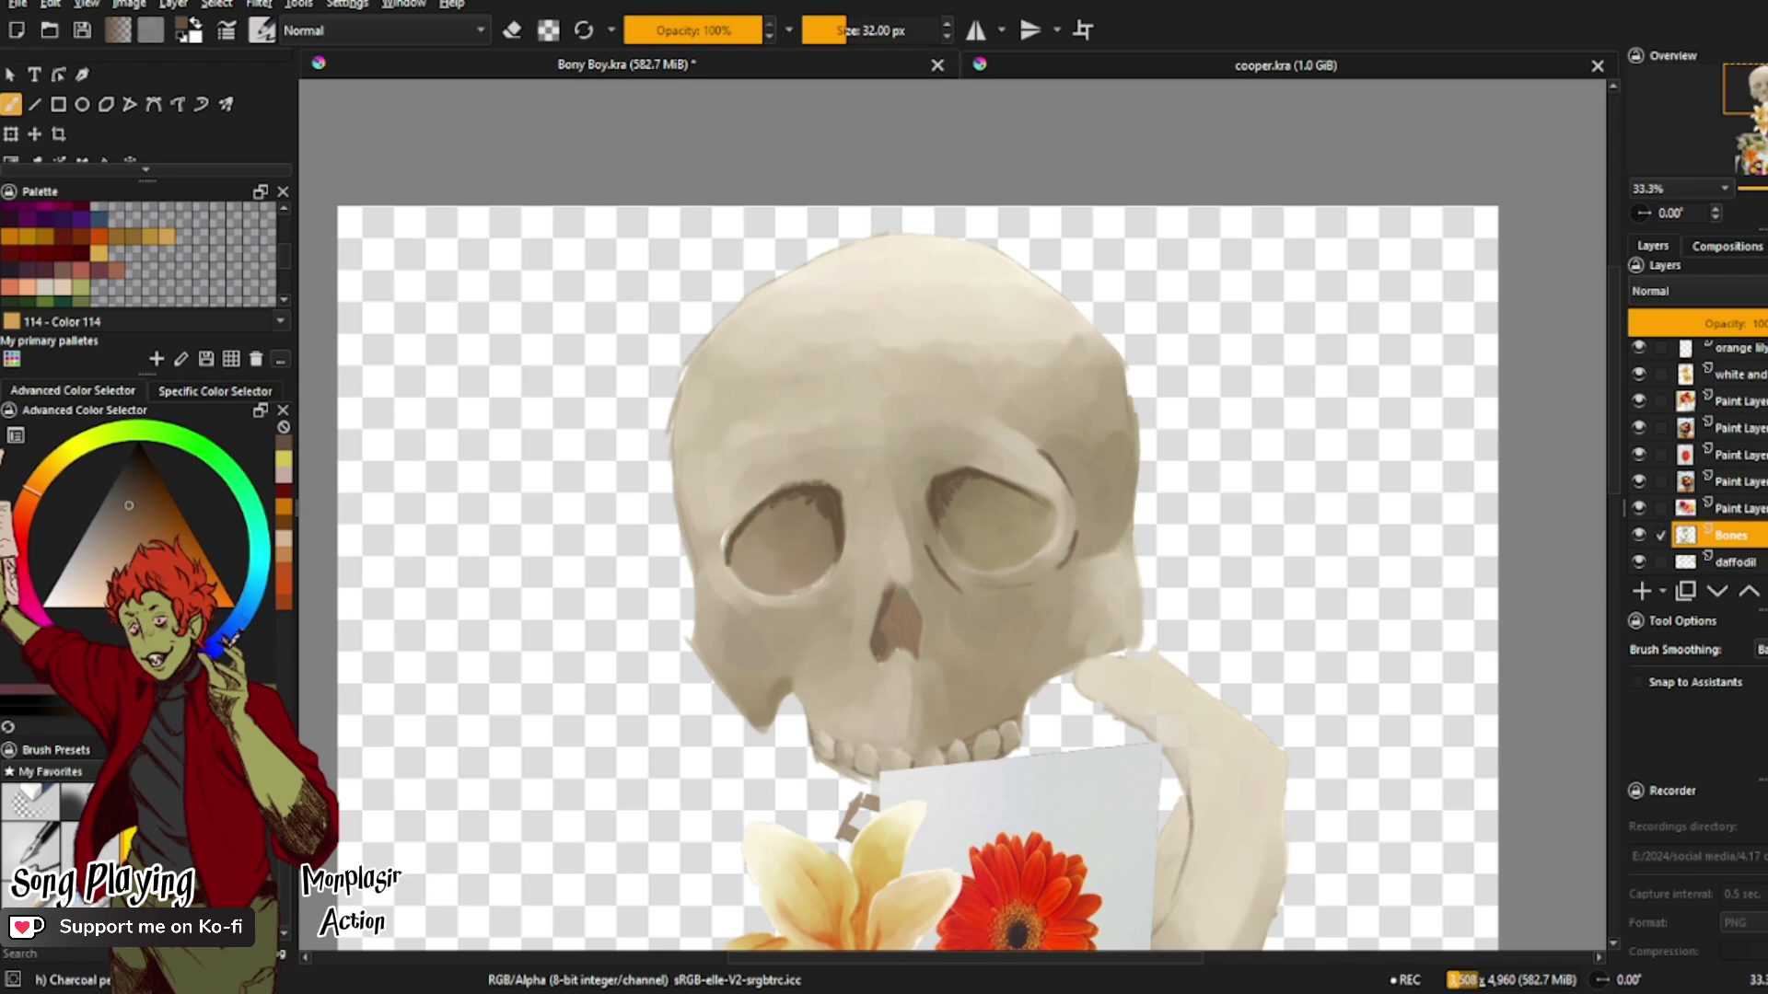
Step: Draw dark contour lines around the nose opening and bridge and along the outer edges of both cheekbones
drag(897, 585, 908, 611)
drag(709, 571, 733, 604)
drag(1127, 631, 1003, 714)
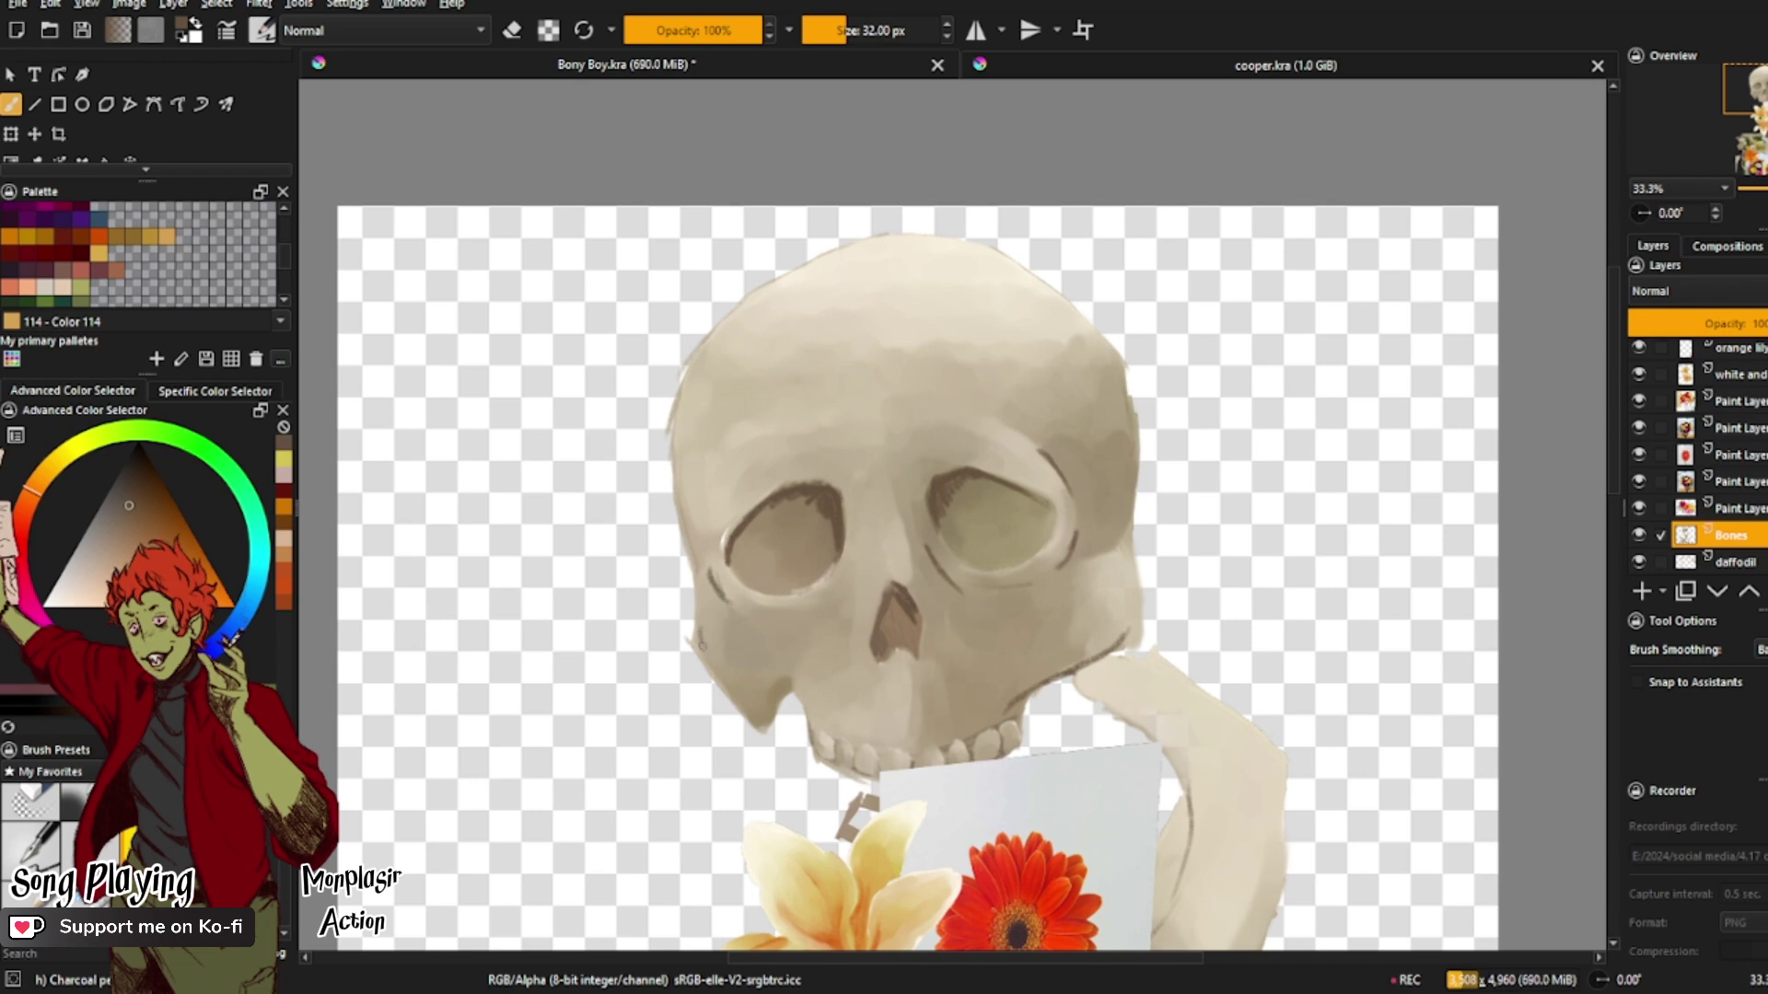
drag(707, 645, 723, 685)
drag(906, 492, 890, 582)
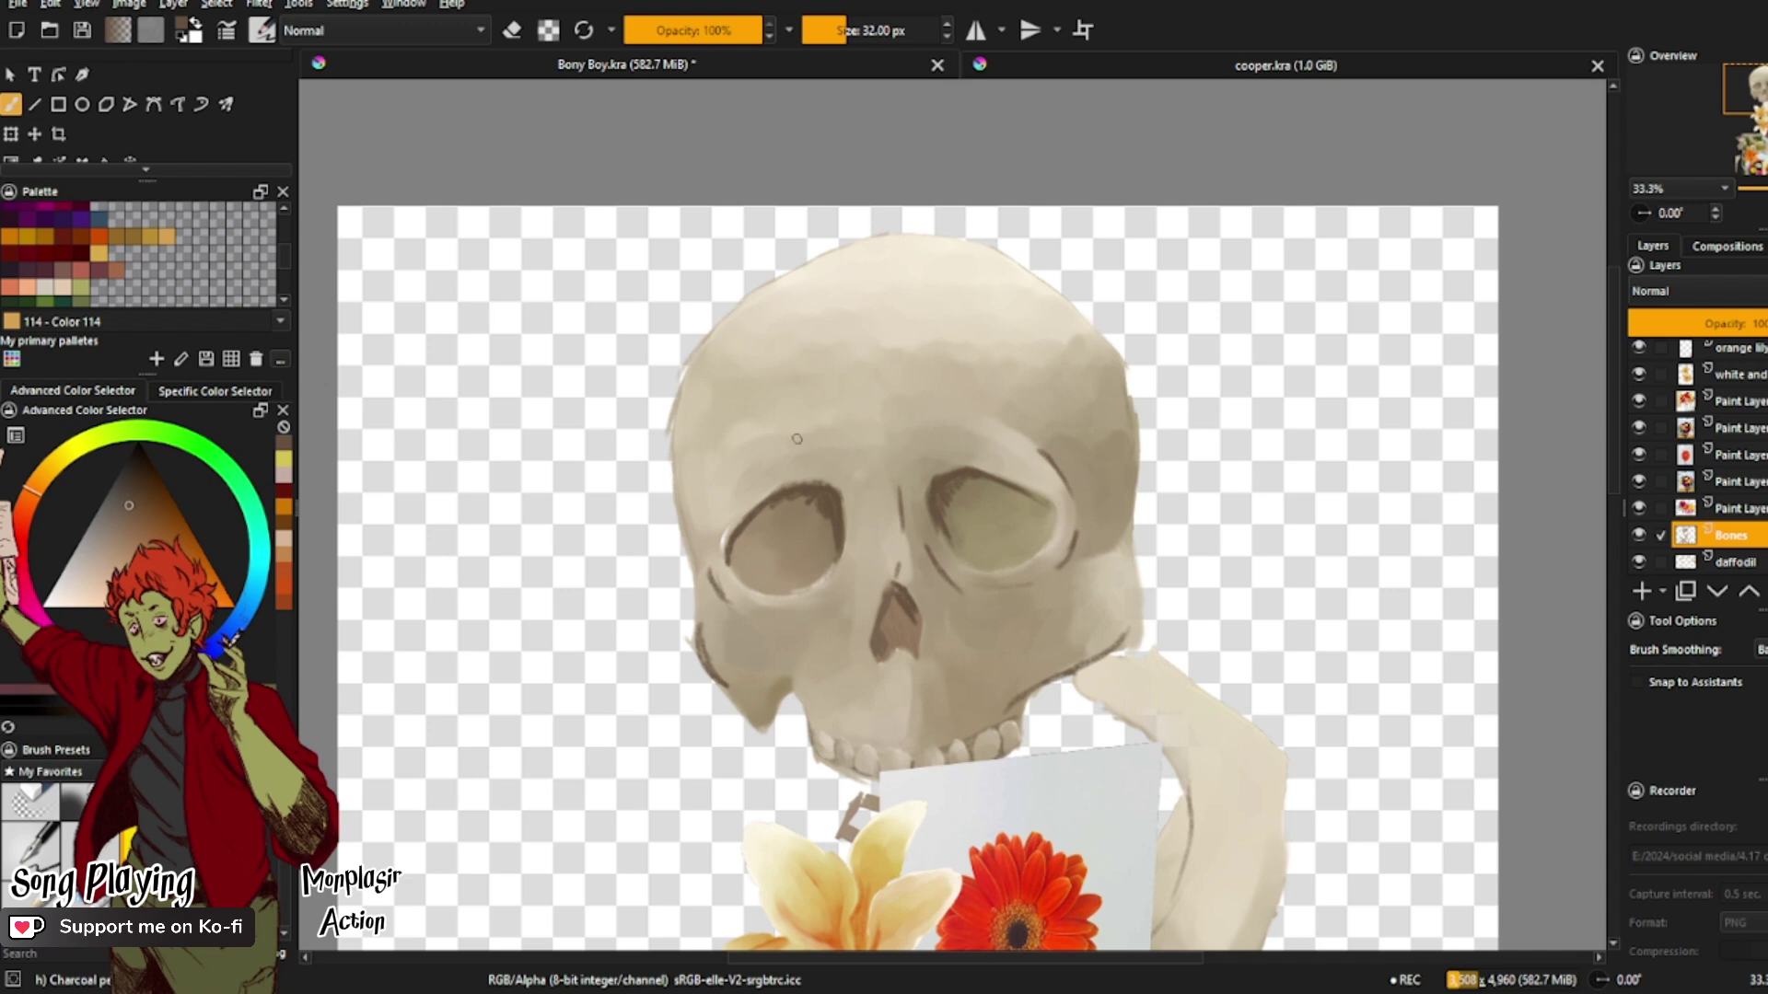
Step: Add dark contour strokes to the brow, the left cheekbone's underside and the hand bone's inner edge, and close cooper.kra
drag(746, 472, 720, 512)
drag(869, 440, 904, 436)
drag(736, 687, 797, 702)
drag(800, 693, 815, 716)
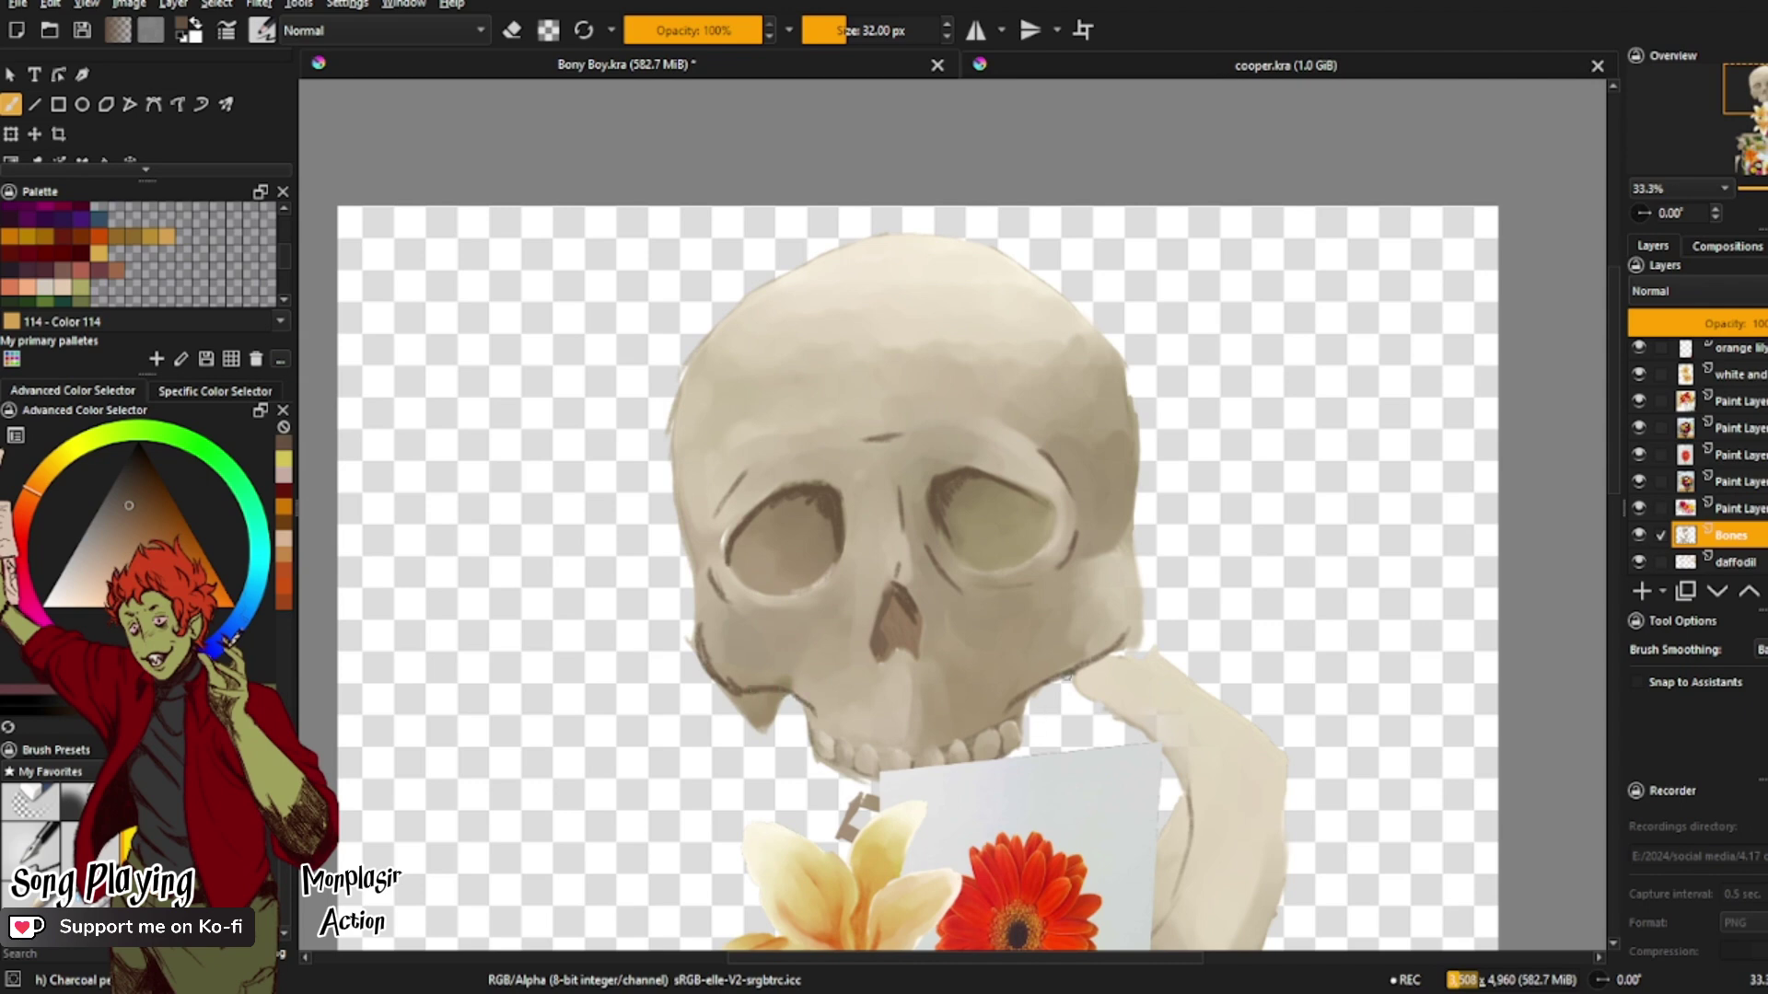
drag(1079, 669, 1155, 740)
click(1599, 65)
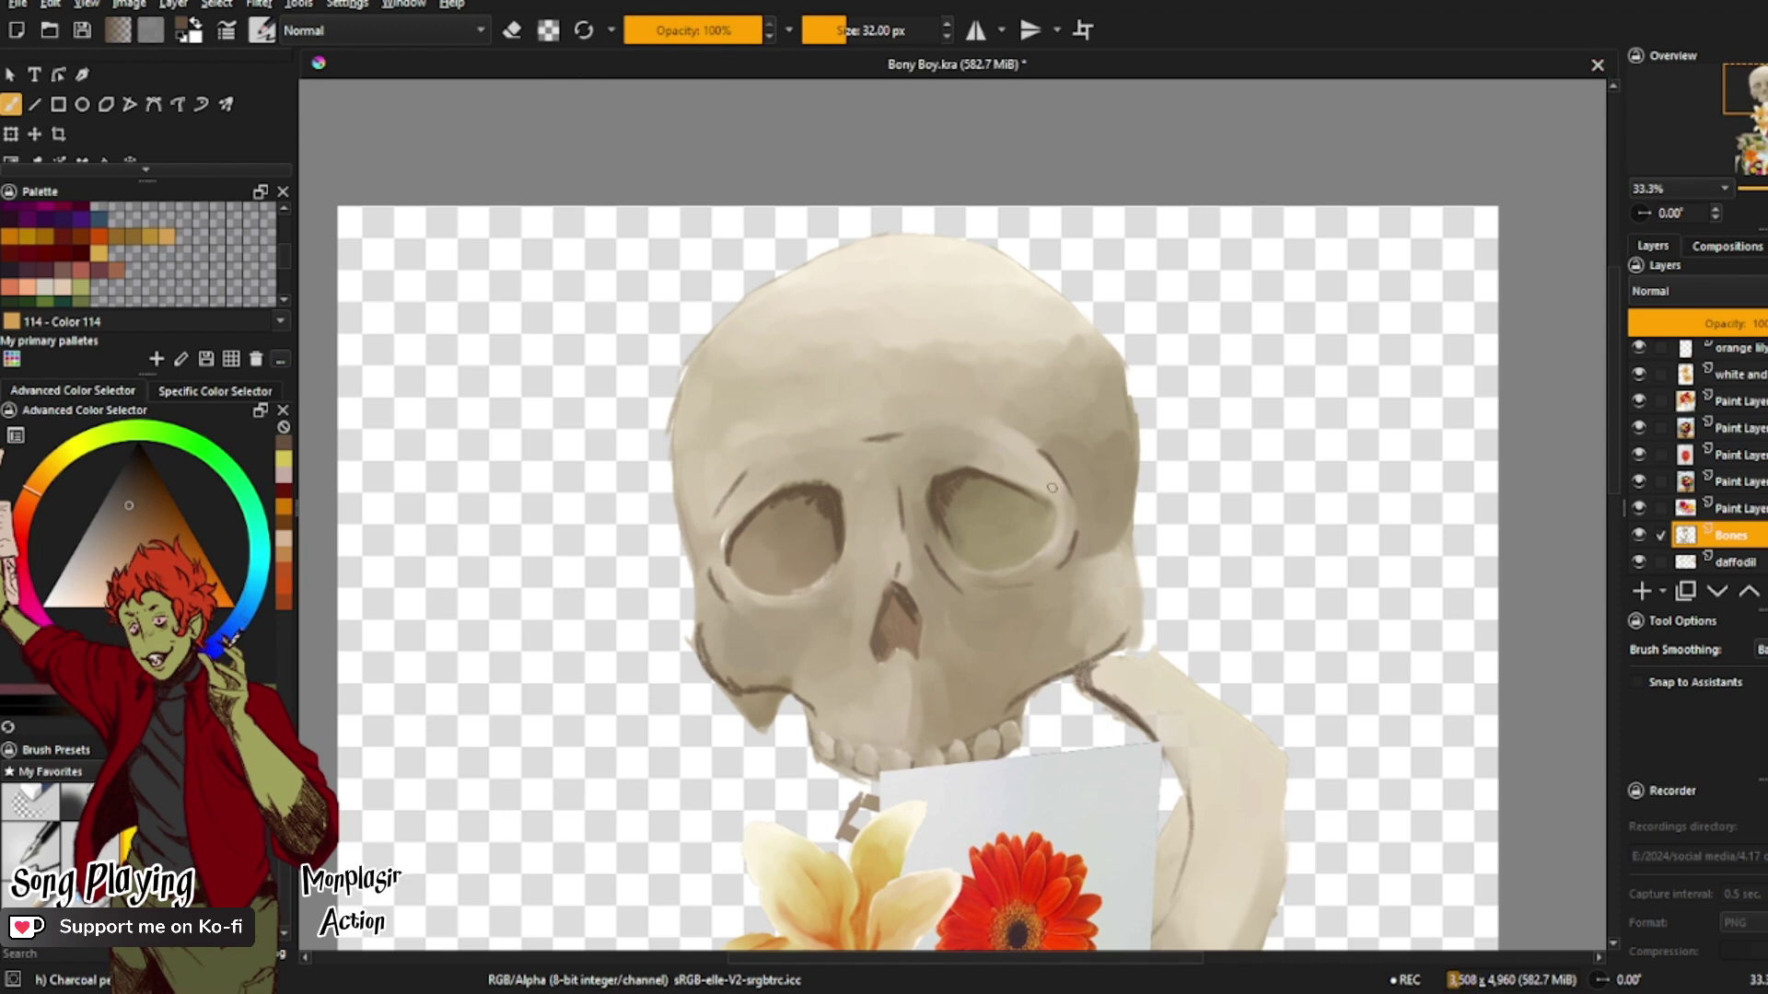
Step: Extend the dark contours along the skull's left side and below the left eye socket, and shade the right socket's inner corner
scroll(990, 654, up, 1)
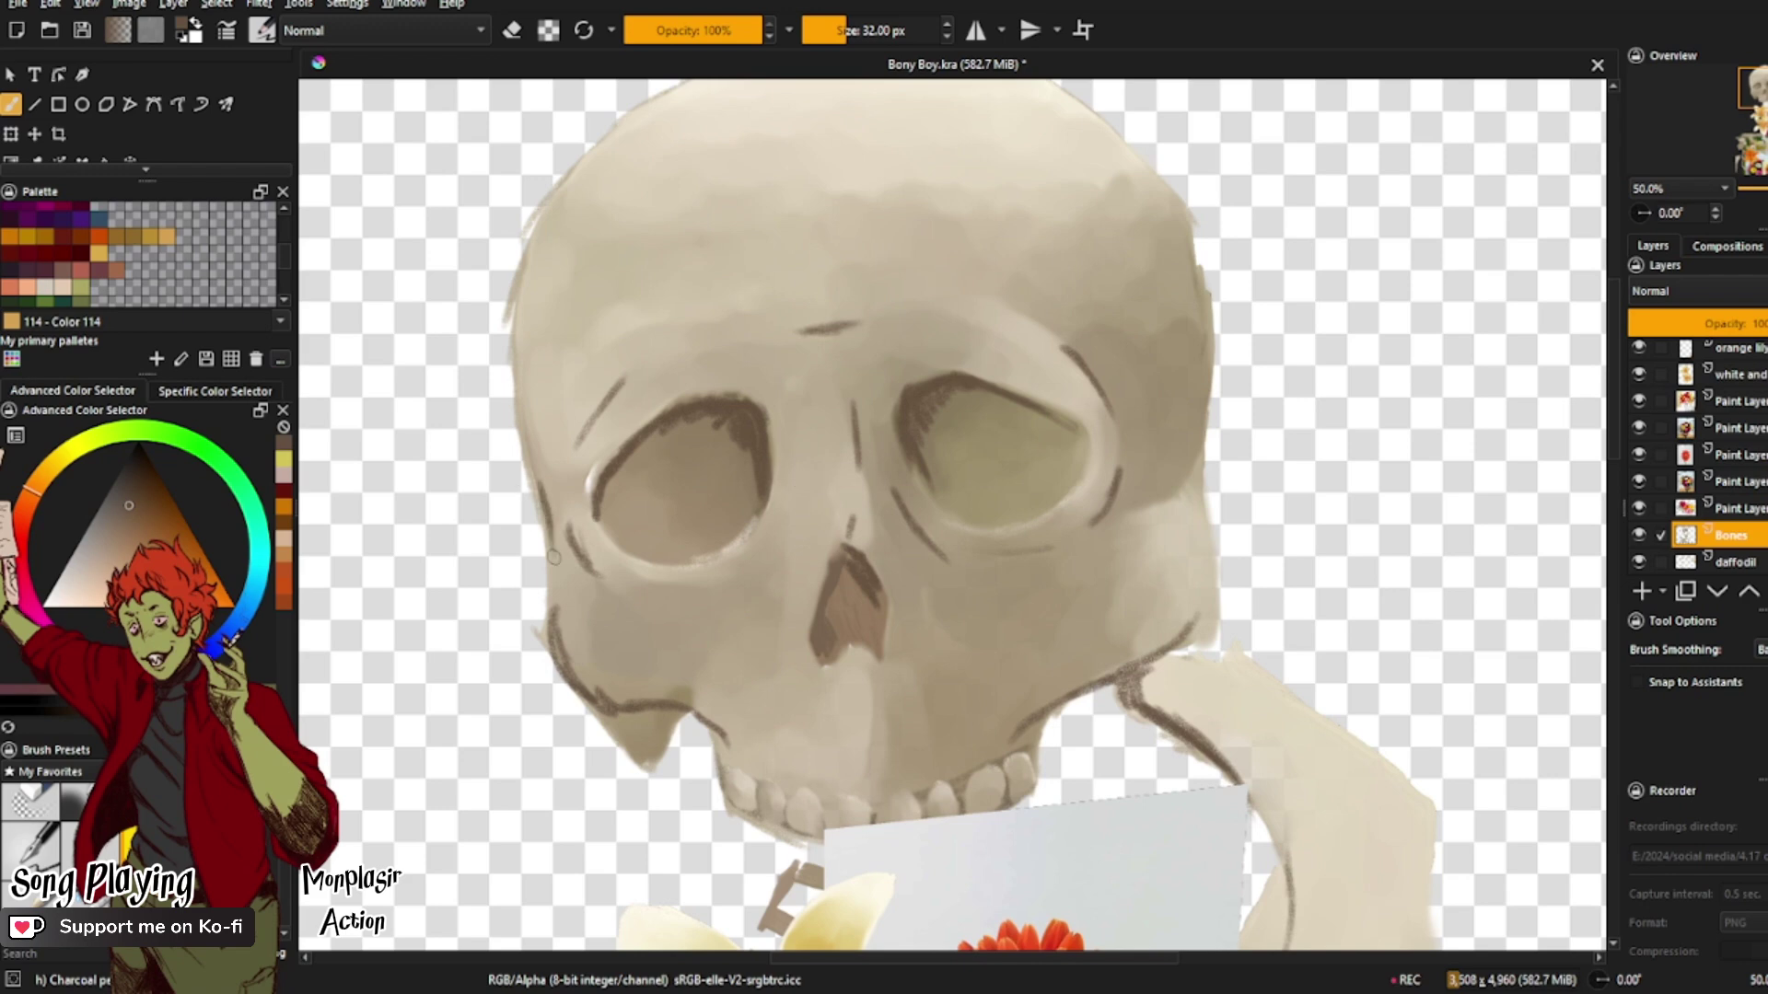
drag(557, 518, 549, 612)
mouse_move(798, 525)
mouse_down()
mouse_move(771, 564)
mouse_move(804, 525)
mouse_move(733, 580)
mouse_up()
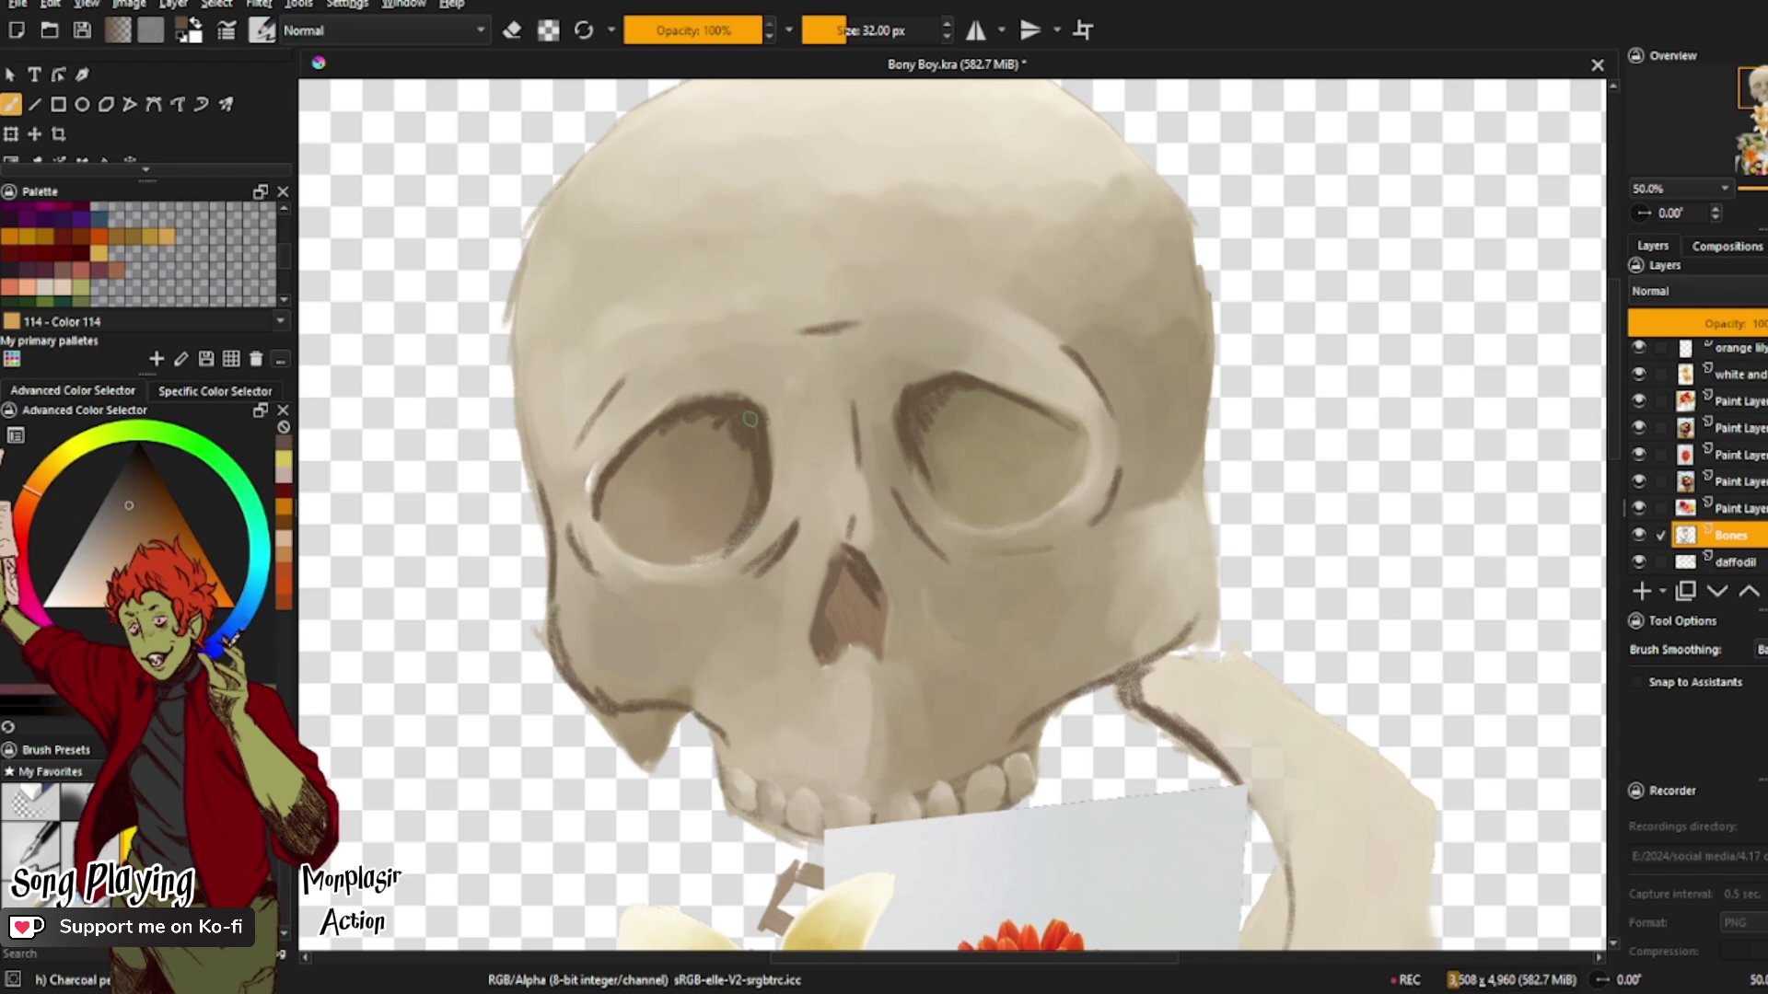
mouse_move(923, 460)
mouse_down()
mouse_move(935, 495)
mouse_move(948, 488)
mouse_up()
mouse_move(921, 429)
mouse_down()
mouse_move(941, 489)
mouse_move(947, 456)
mouse_up()
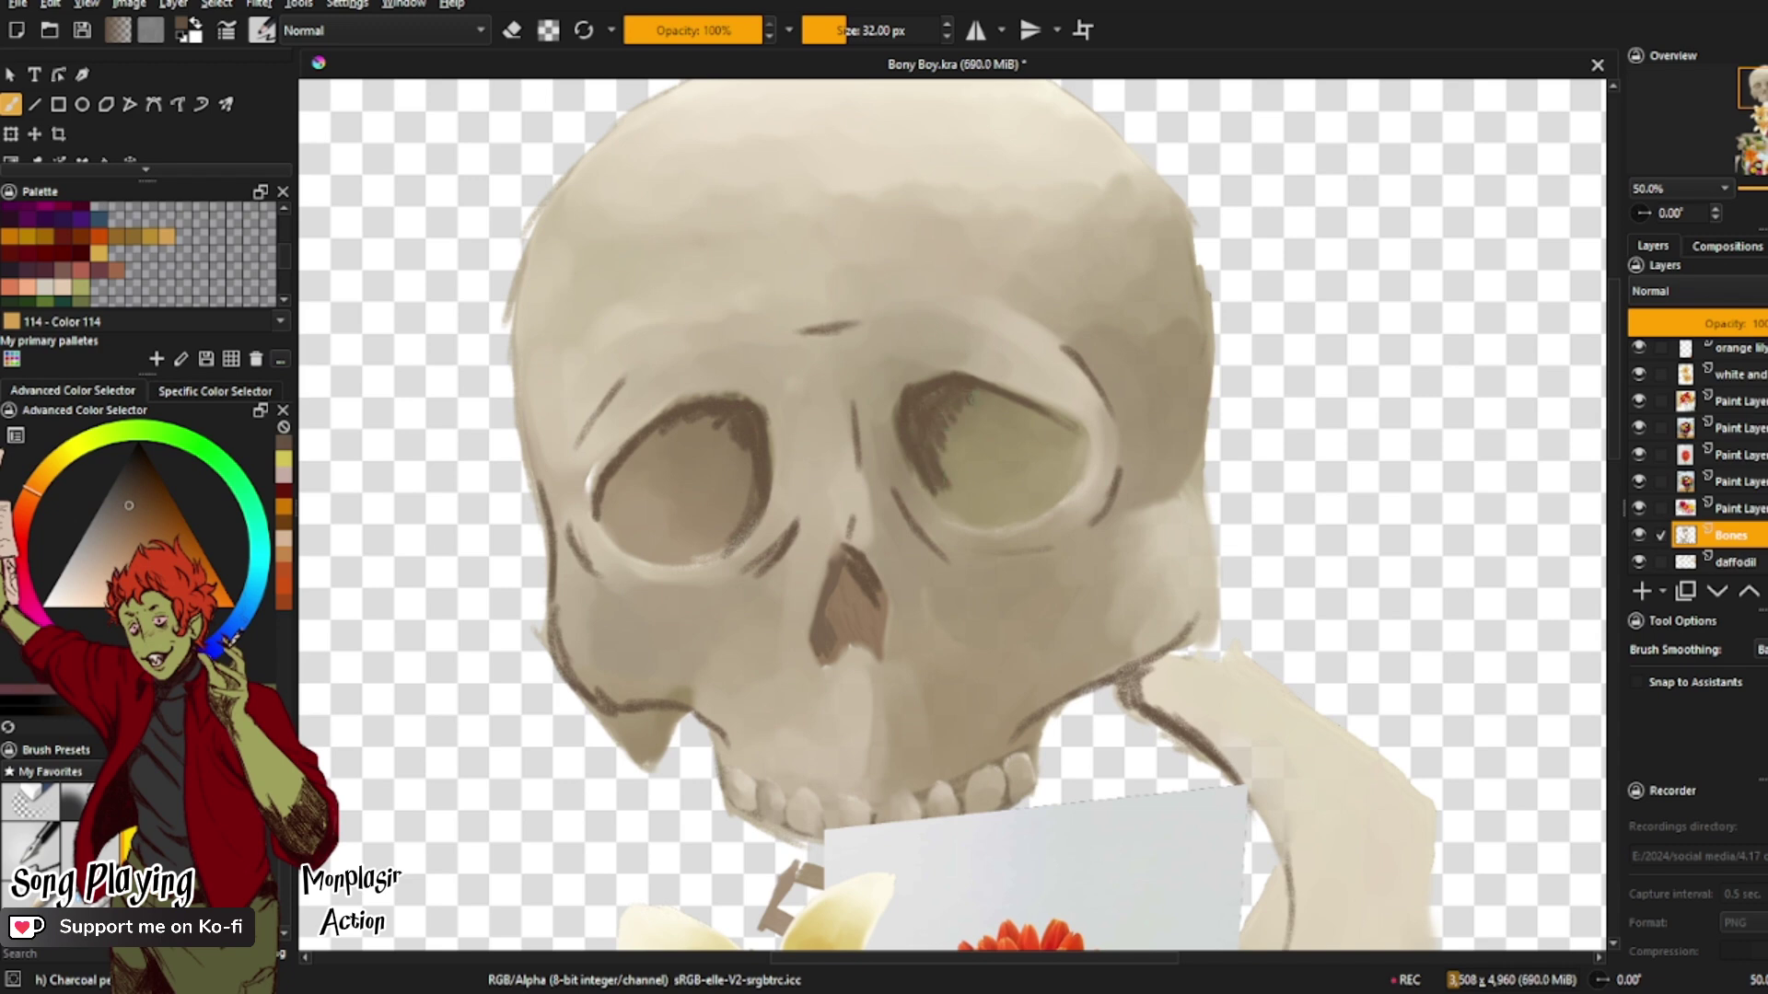
Step: Undo the last stroke, shade the left eye socket's inner corner, and draw dark contours along the skull's right side and the right socket's rim
key(ctrl+z)
mouse_move(753, 473)
mouse_down()
mouse_move(738, 424)
mouse_move(685, 421)
mouse_up()
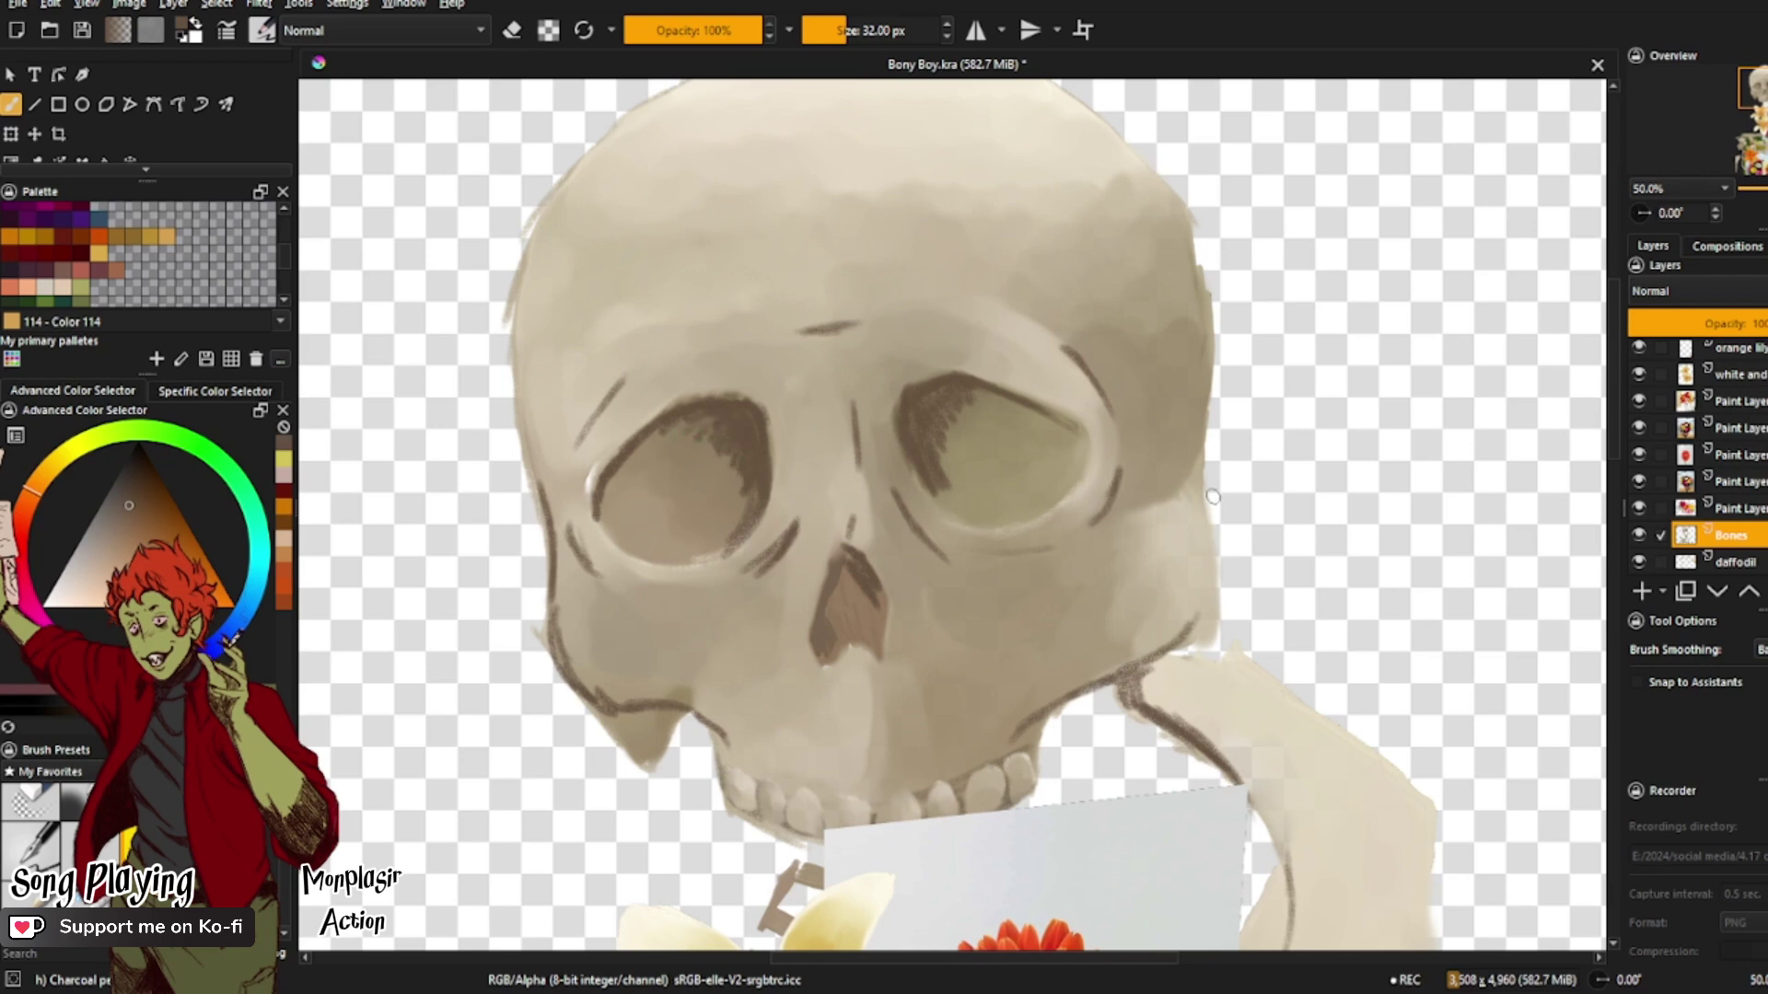
mouse_move(1195, 435)
mouse_down()
mouse_move(1203, 405)
mouse_move(1206, 571)
mouse_up()
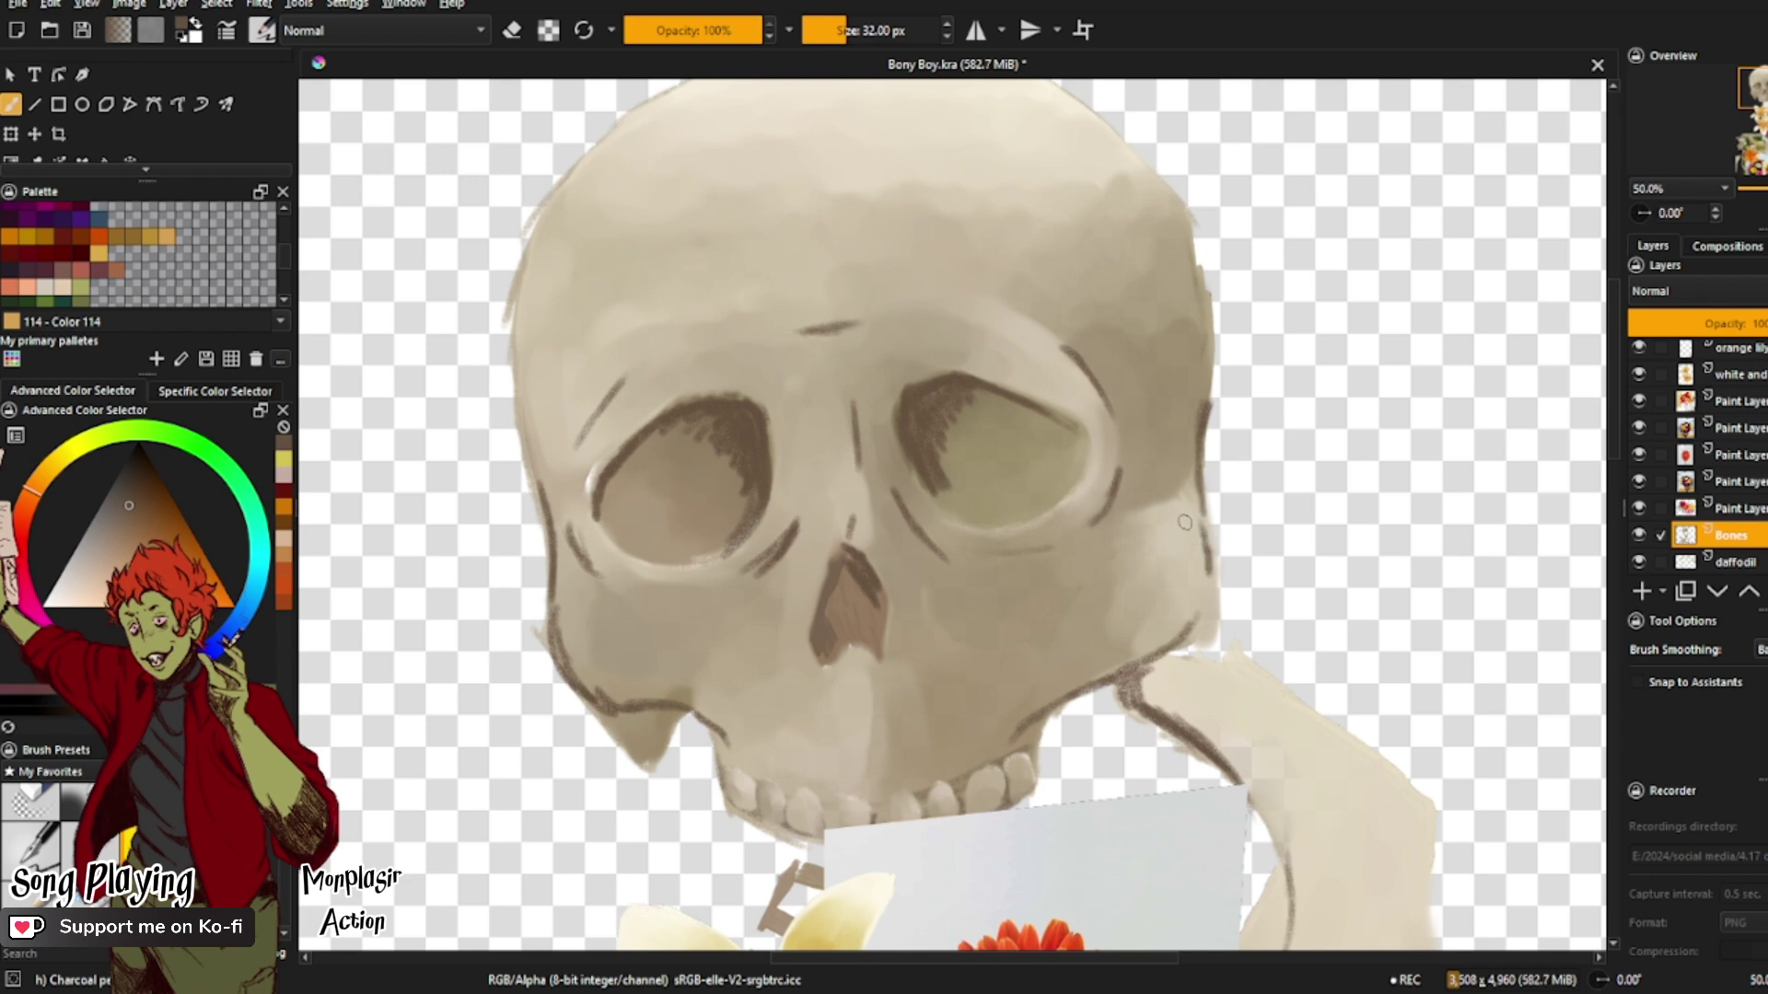
drag(1212, 579, 1201, 612)
drag(1068, 416, 1088, 456)
Step: Draw dark contours between the upper teeth, below the right eye socket, around the nose opening, and beside the nose bridge and right brow
mouse_move(789, 795)
mouse_down()
mouse_move(790, 776)
mouse_move(785, 797)
mouse_move(750, 779)
mouse_up()
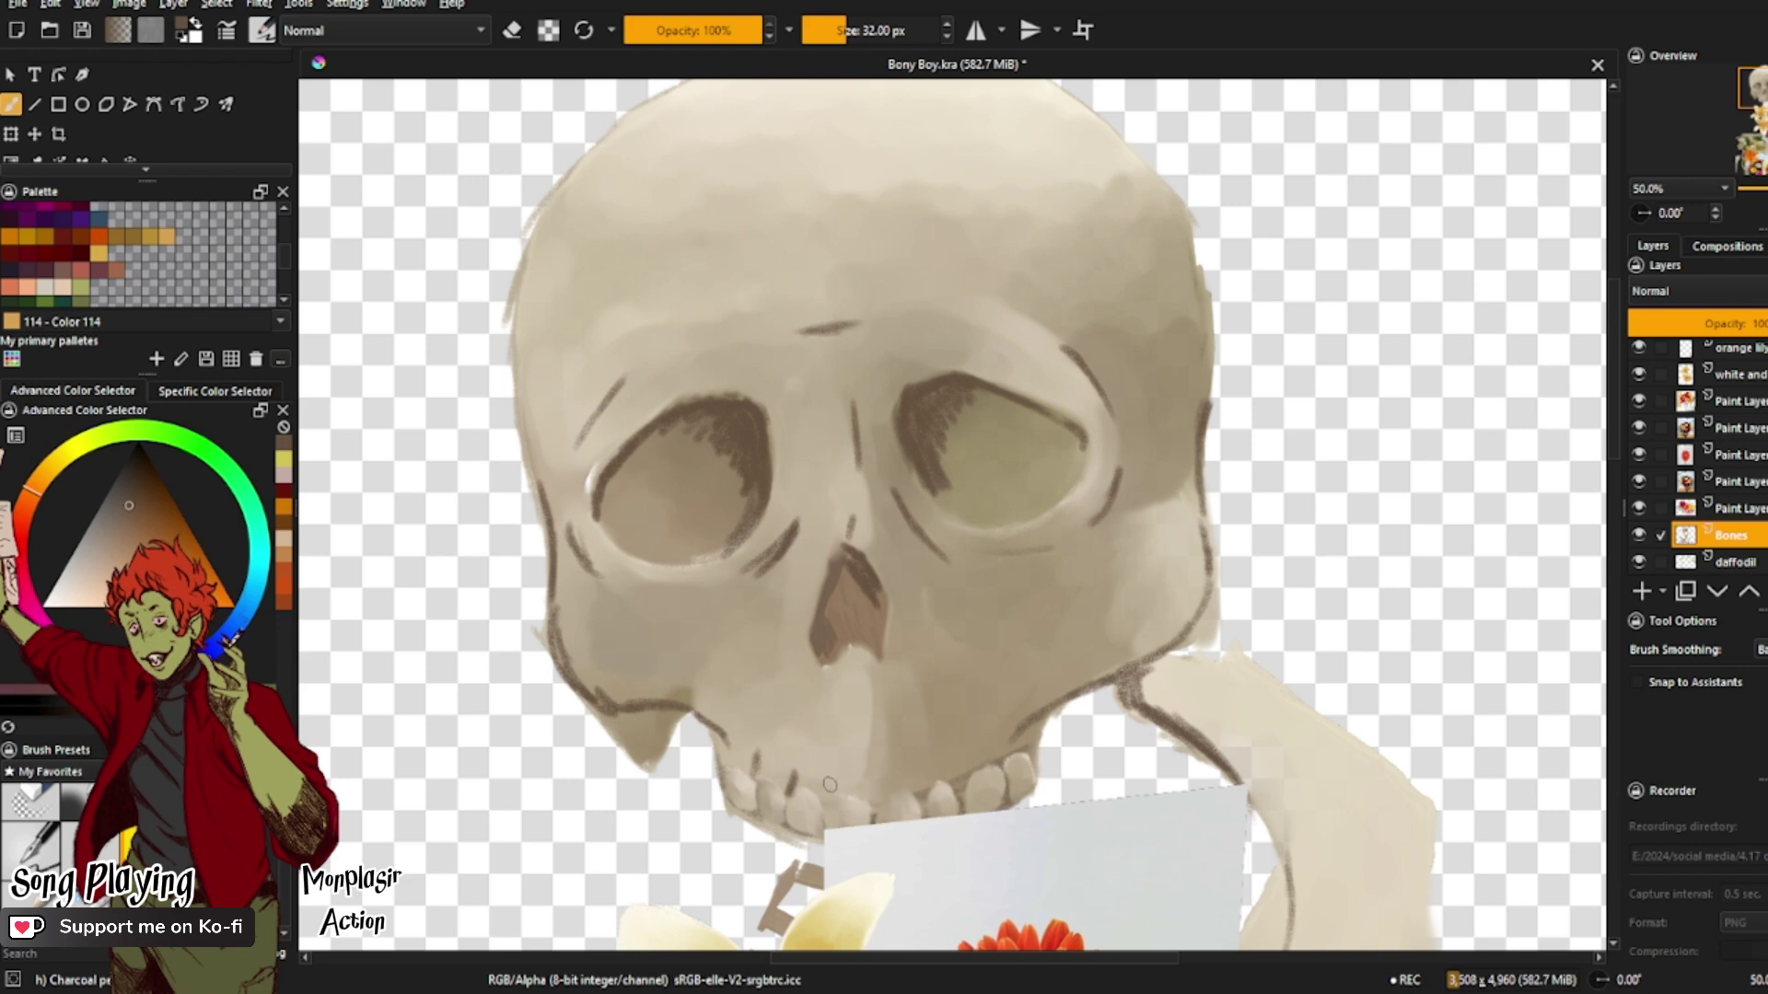
mouse_move(831, 782)
mouse_down()
mouse_move(824, 803)
mouse_move(877, 816)
mouse_move(955, 799)
mouse_up()
mouse_move(903, 521)
mouse_down()
mouse_move(975, 555)
mouse_move(1059, 556)
mouse_up()
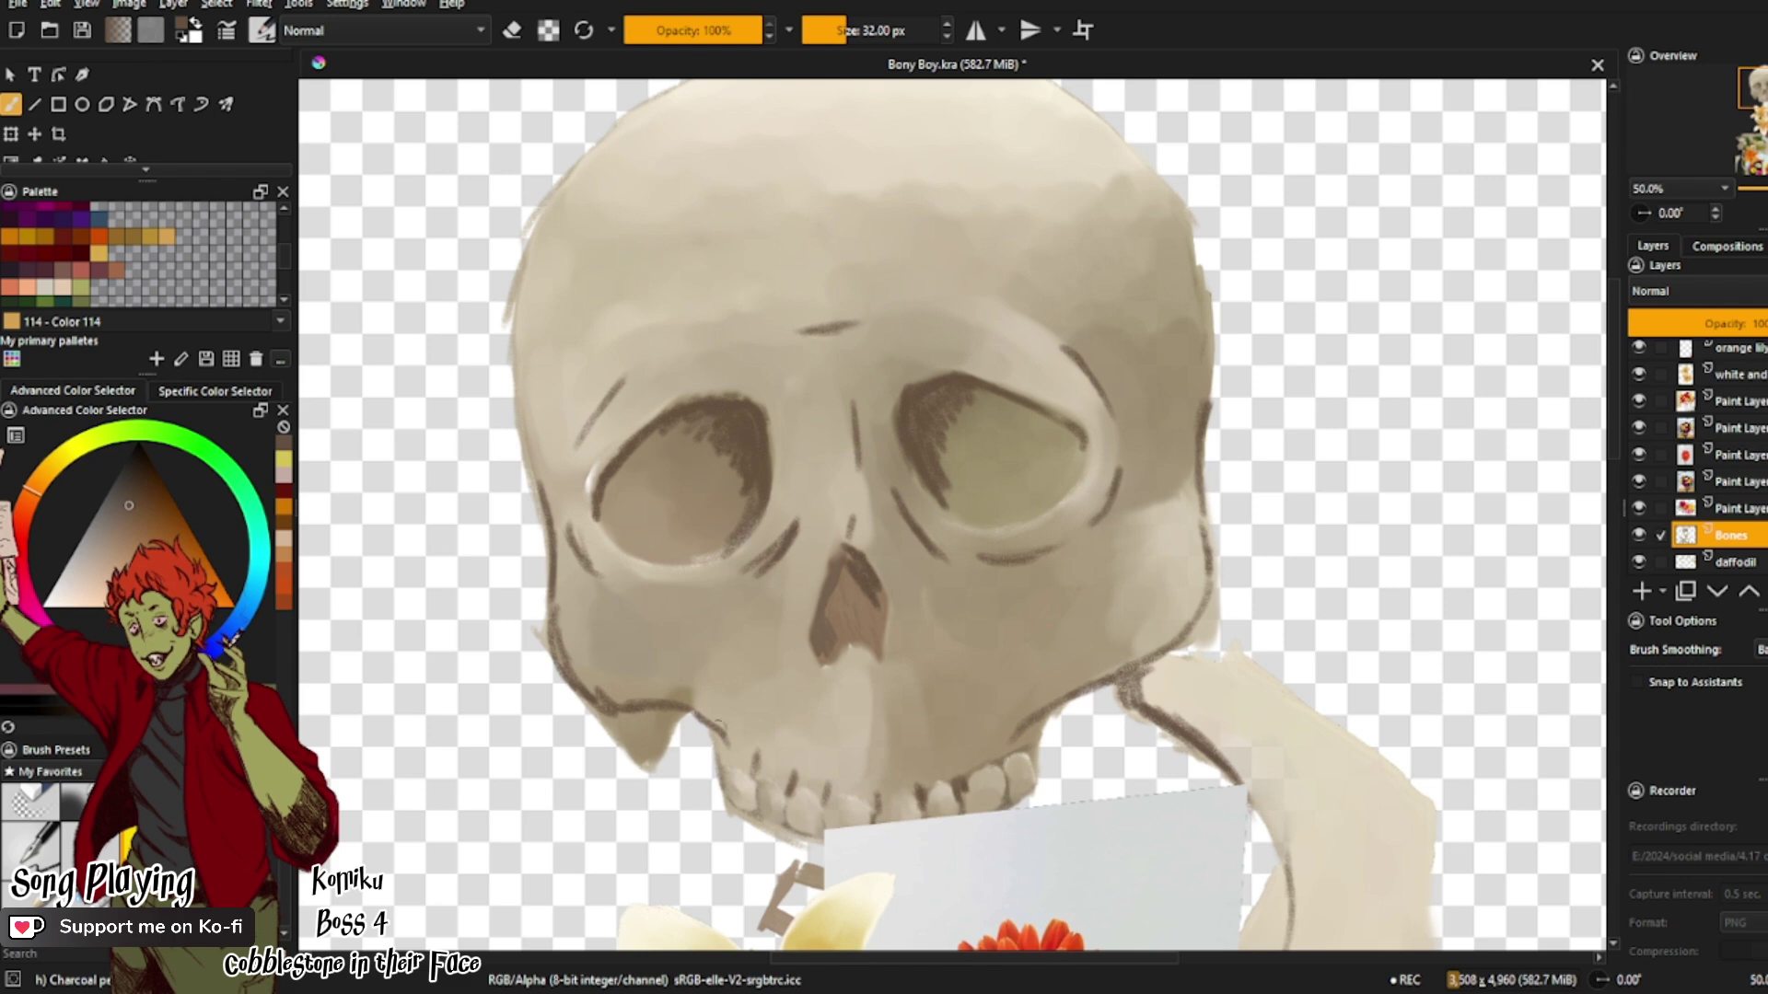
drag(722, 775, 757, 801)
mouse_move(884, 663)
mouse_down()
mouse_move(877, 588)
mouse_move(881, 656)
mouse_up()
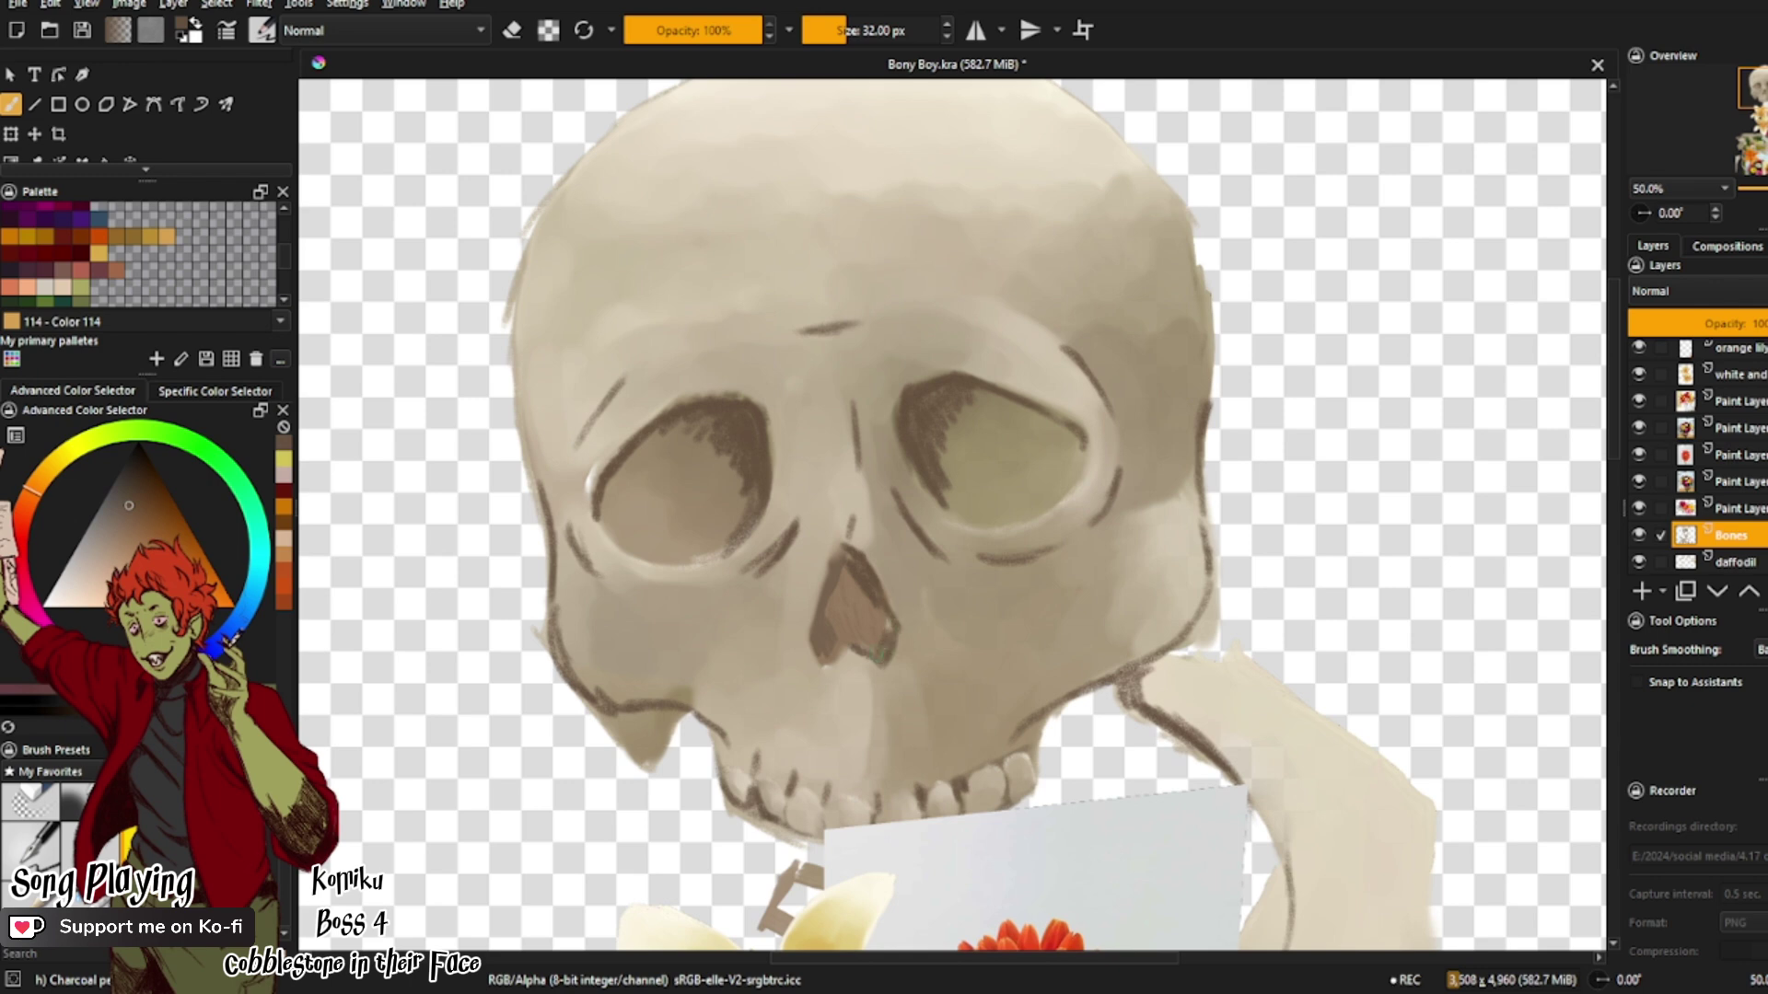
mouse_move(934, 365)
mouse_down()
mouse_move(889, 363)
mouse_move(877, 484)
mouse_up()
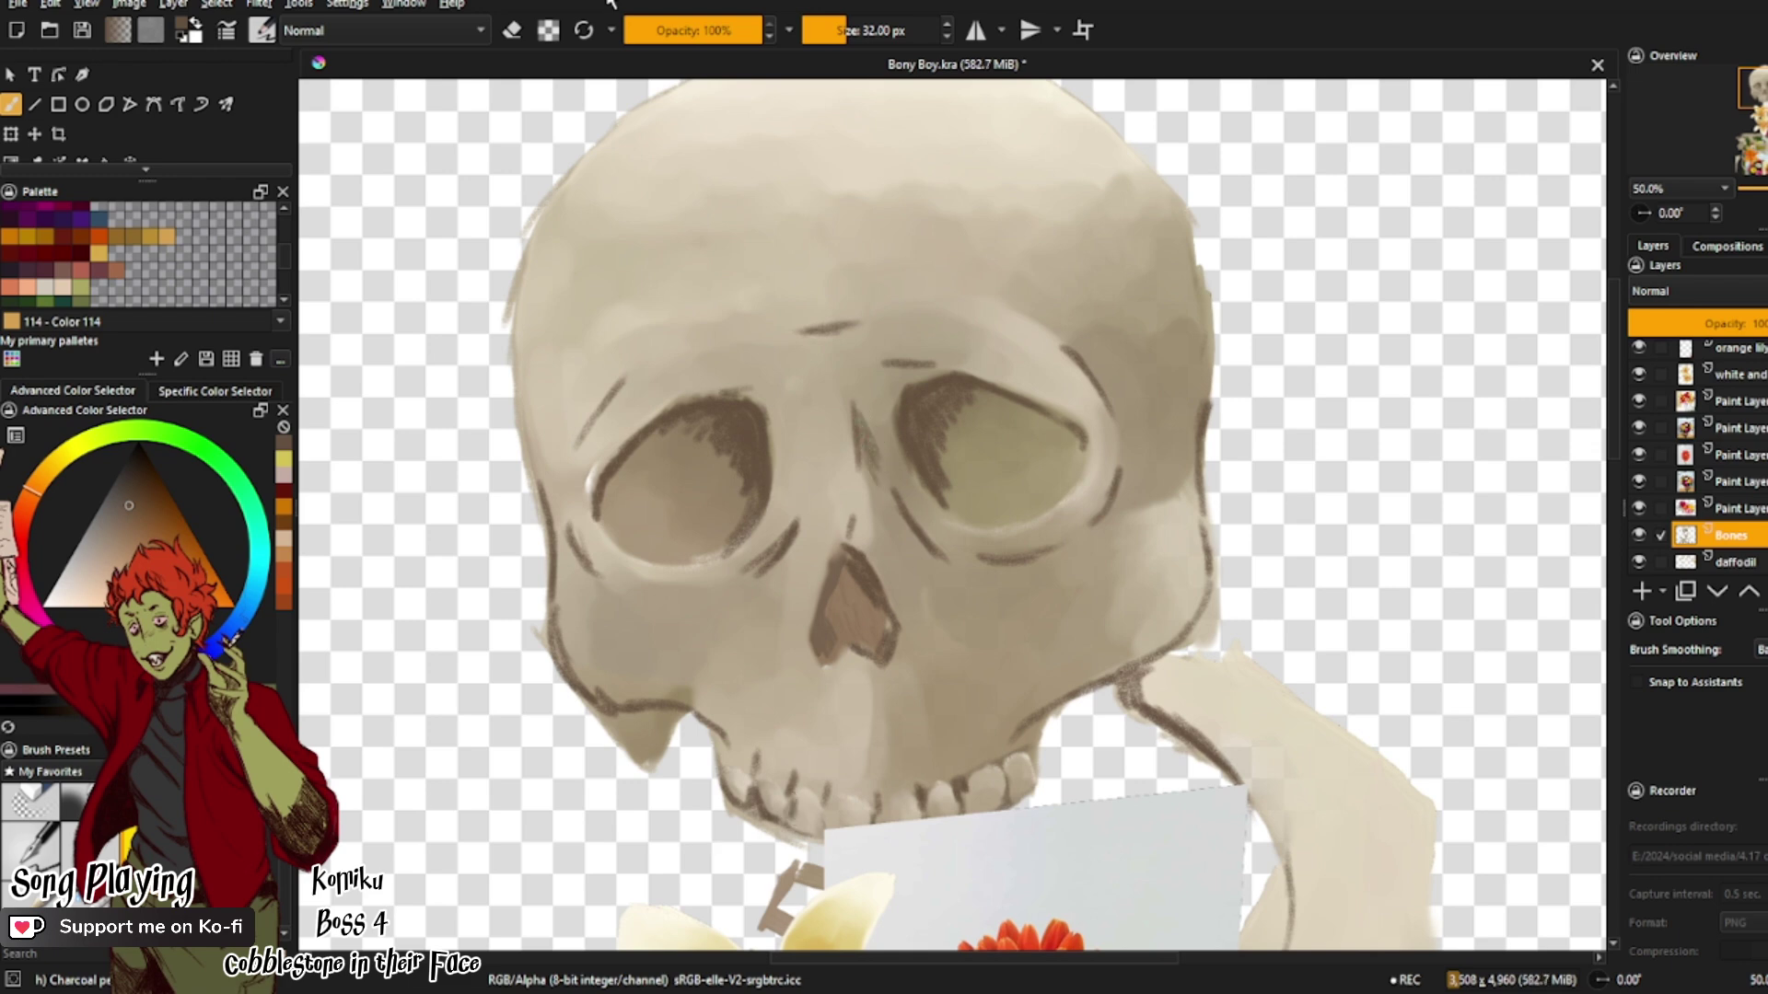
Step: Erase the stray paint outside the skull's left cheekbone and left temple to clean up the silhouette
click(518, 28)
mouse_move(660, 776)
mouse_down()
mouse_move(632, 749)
mouse_move(676, 734)
mouse_move(676, 715)
mouse_move(600, 737)
mouse_move(631, 723)
mouse_move(557, 688)
mouse_move(539, 630)
mouse_move(528, 672)
mouse_up()
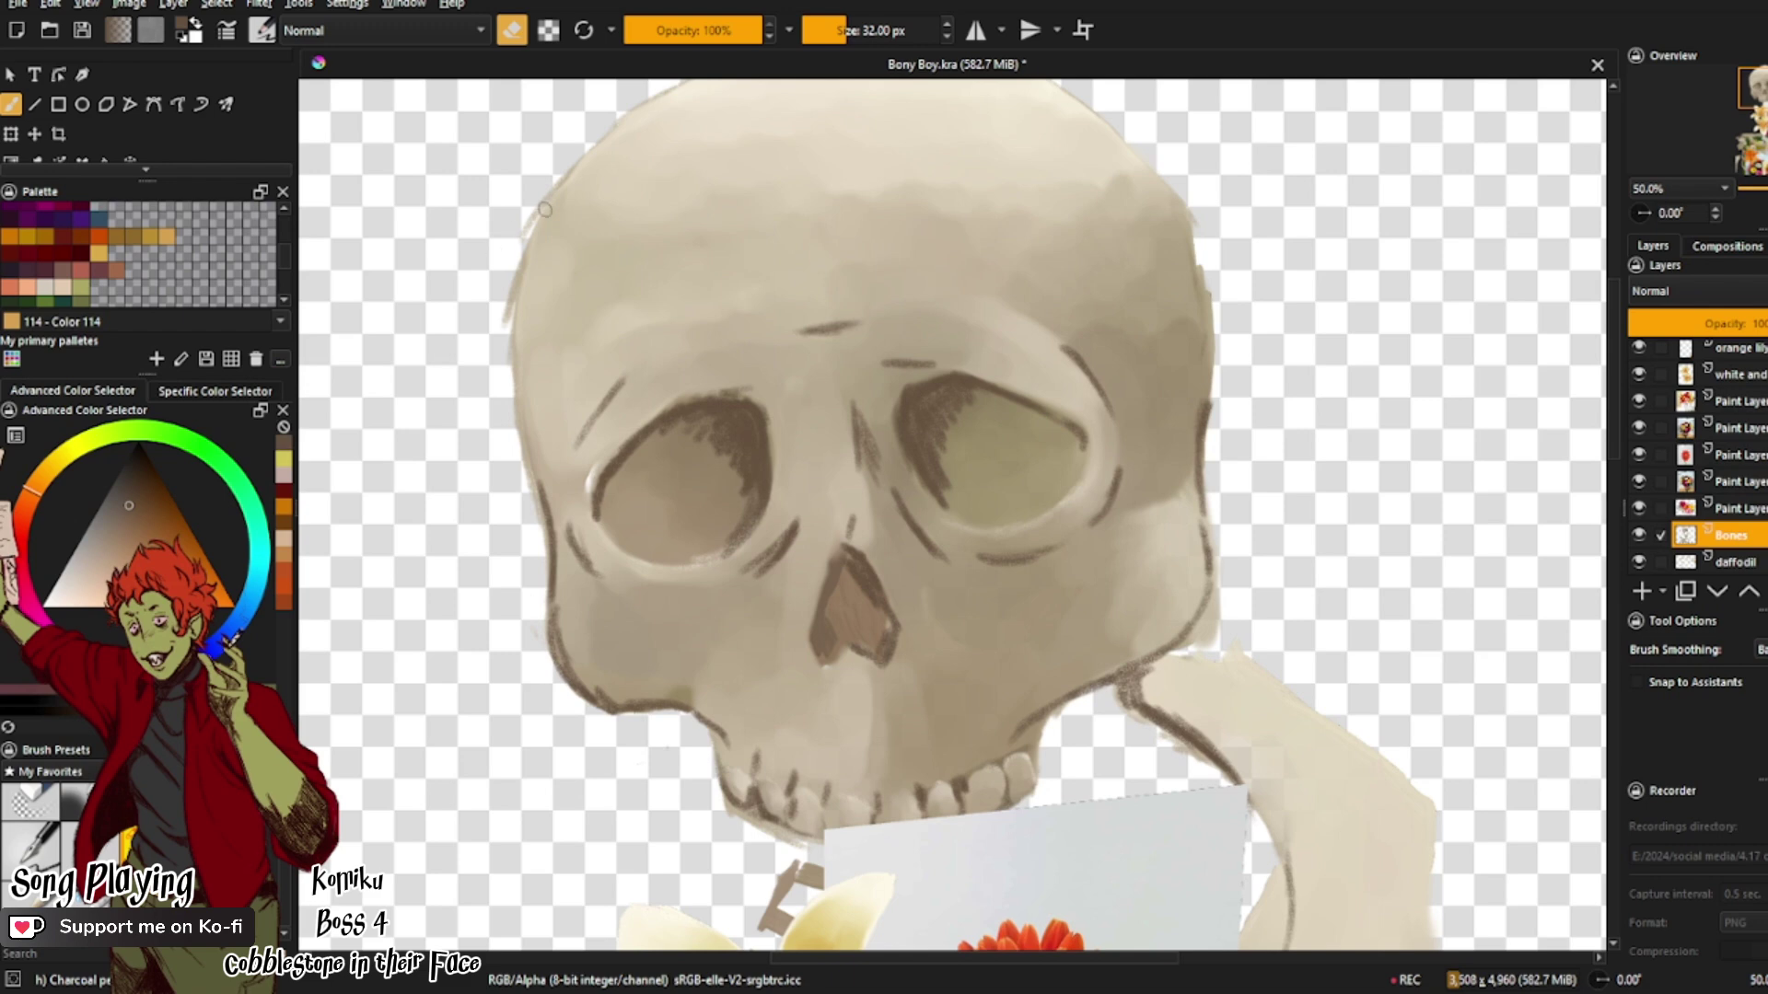
mouse_move(545, 210)
mouse_down()
mouse_move(512, 256)
mouse_move(497, 369)
mouse_up()
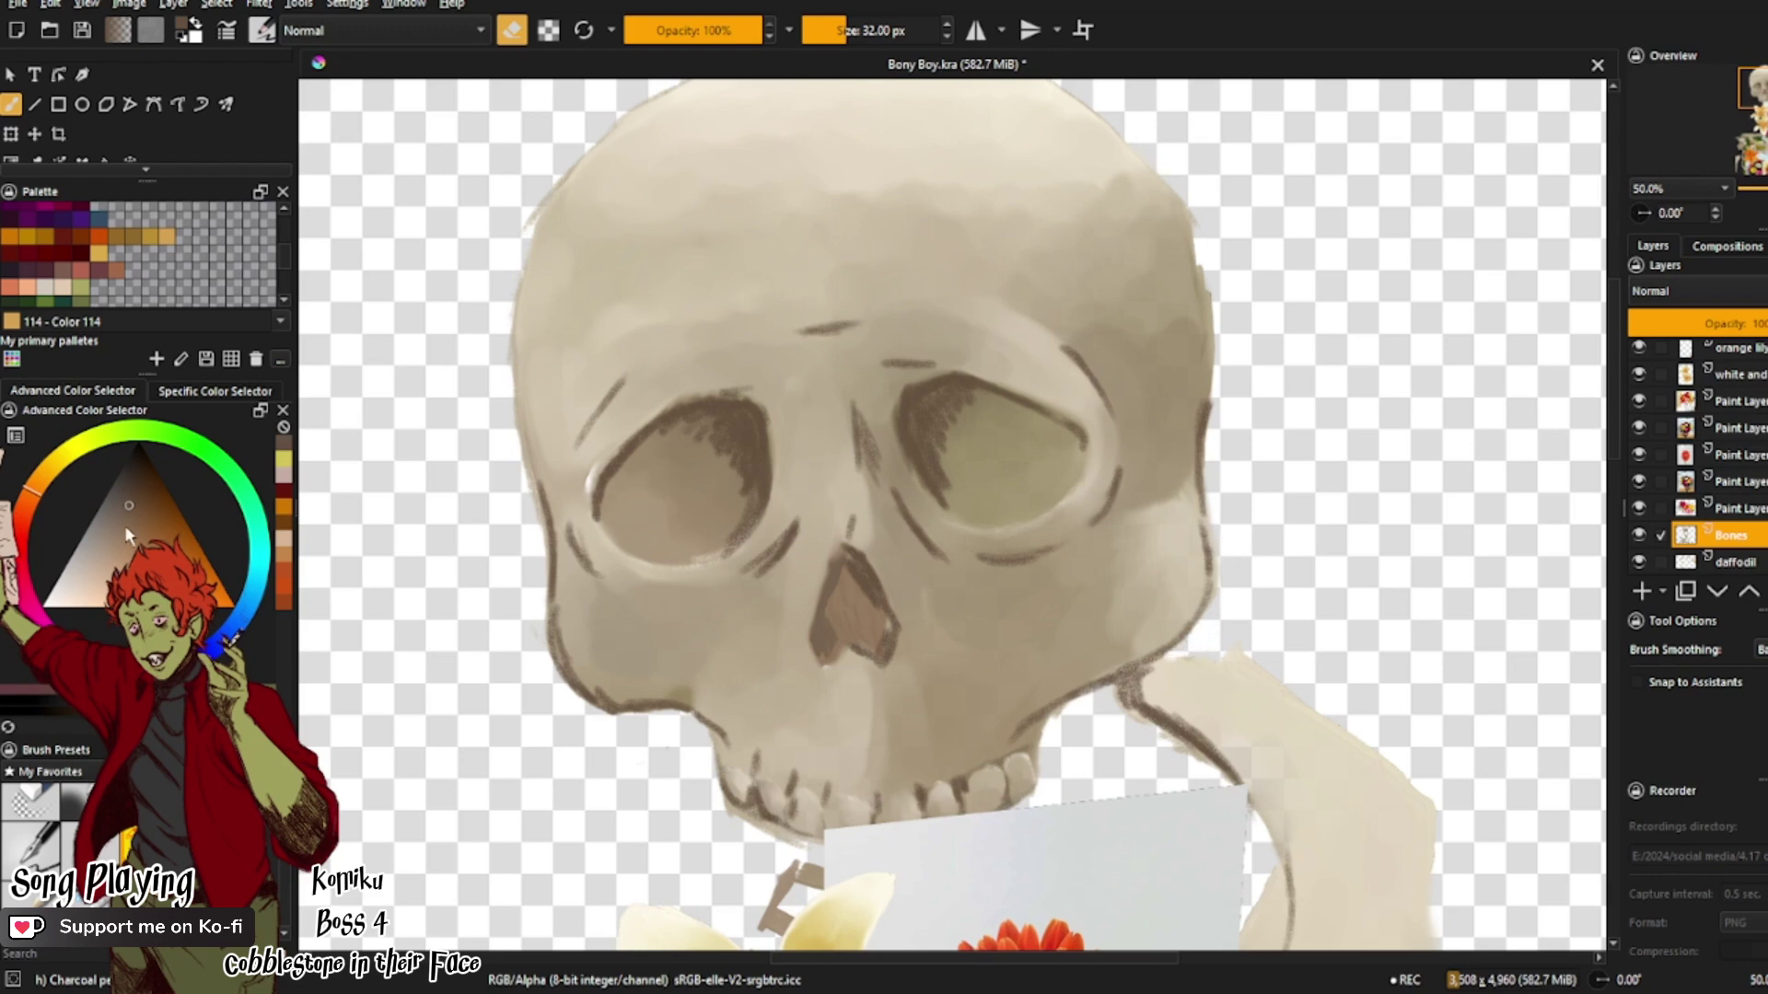
Step: Return to painting with the pale Color 67, dab it on the skull's right brow, and reduce the brush size to 22.10 px
click(46, 287)
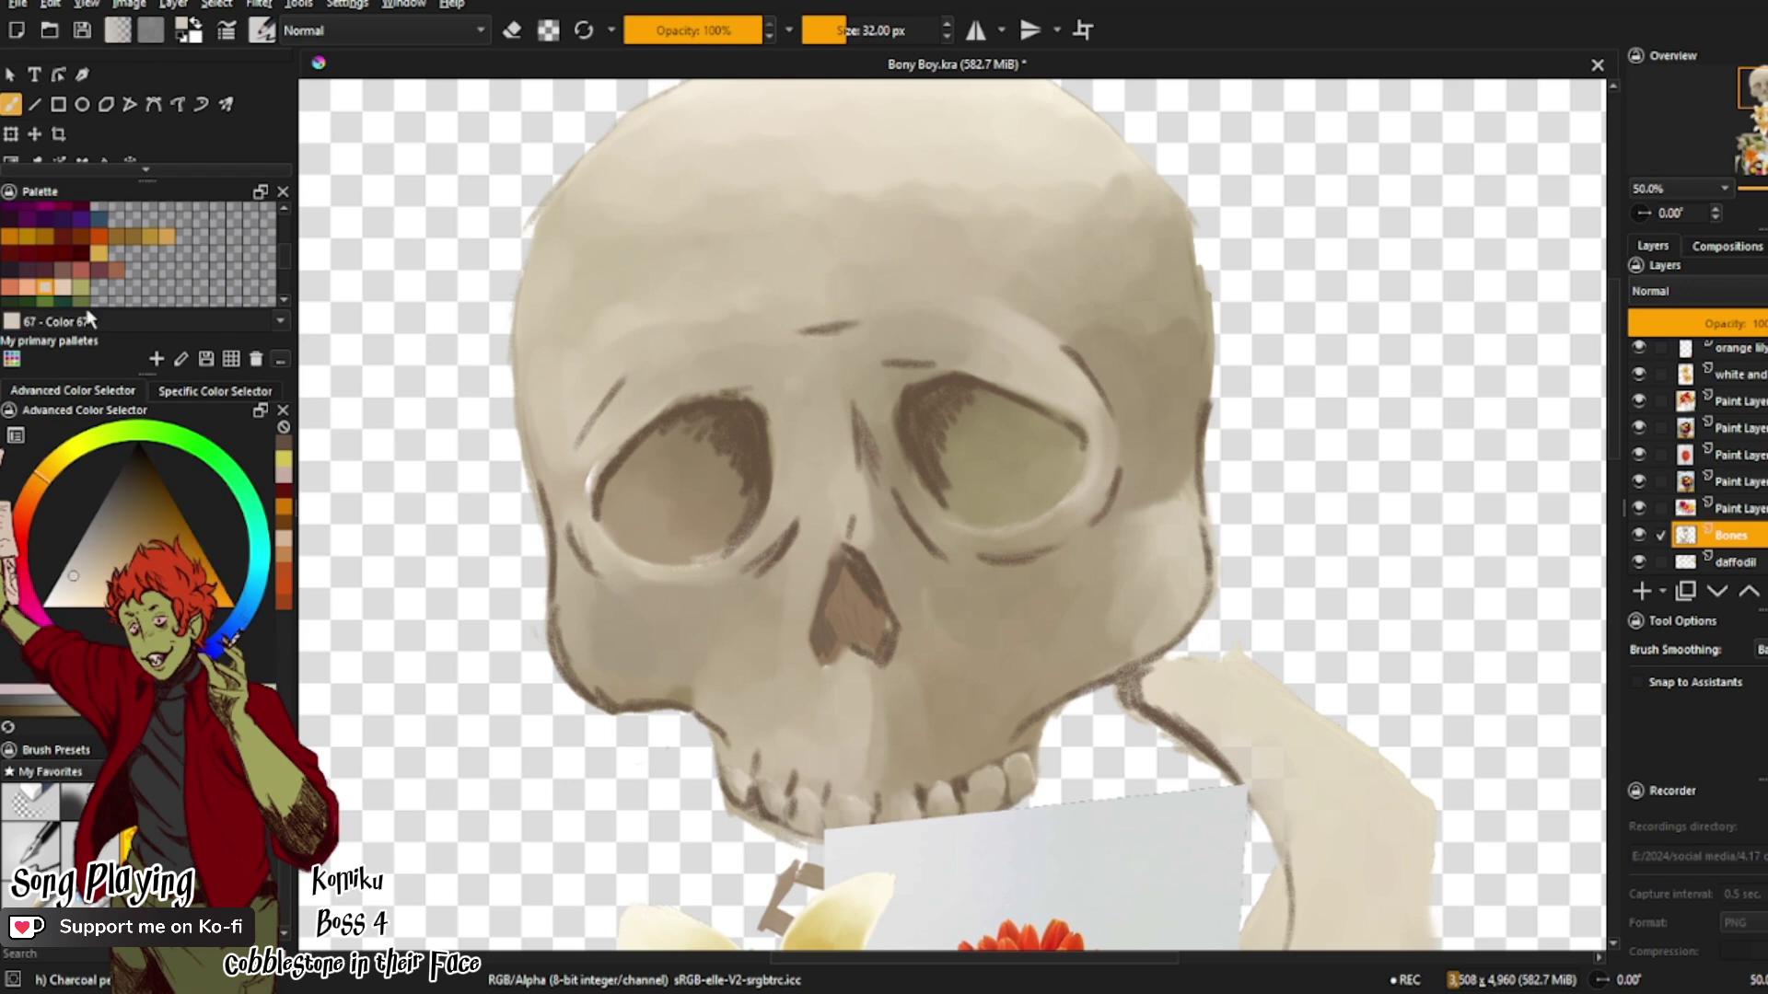
key(e)
shift+drag(868, 192, 921, 189)
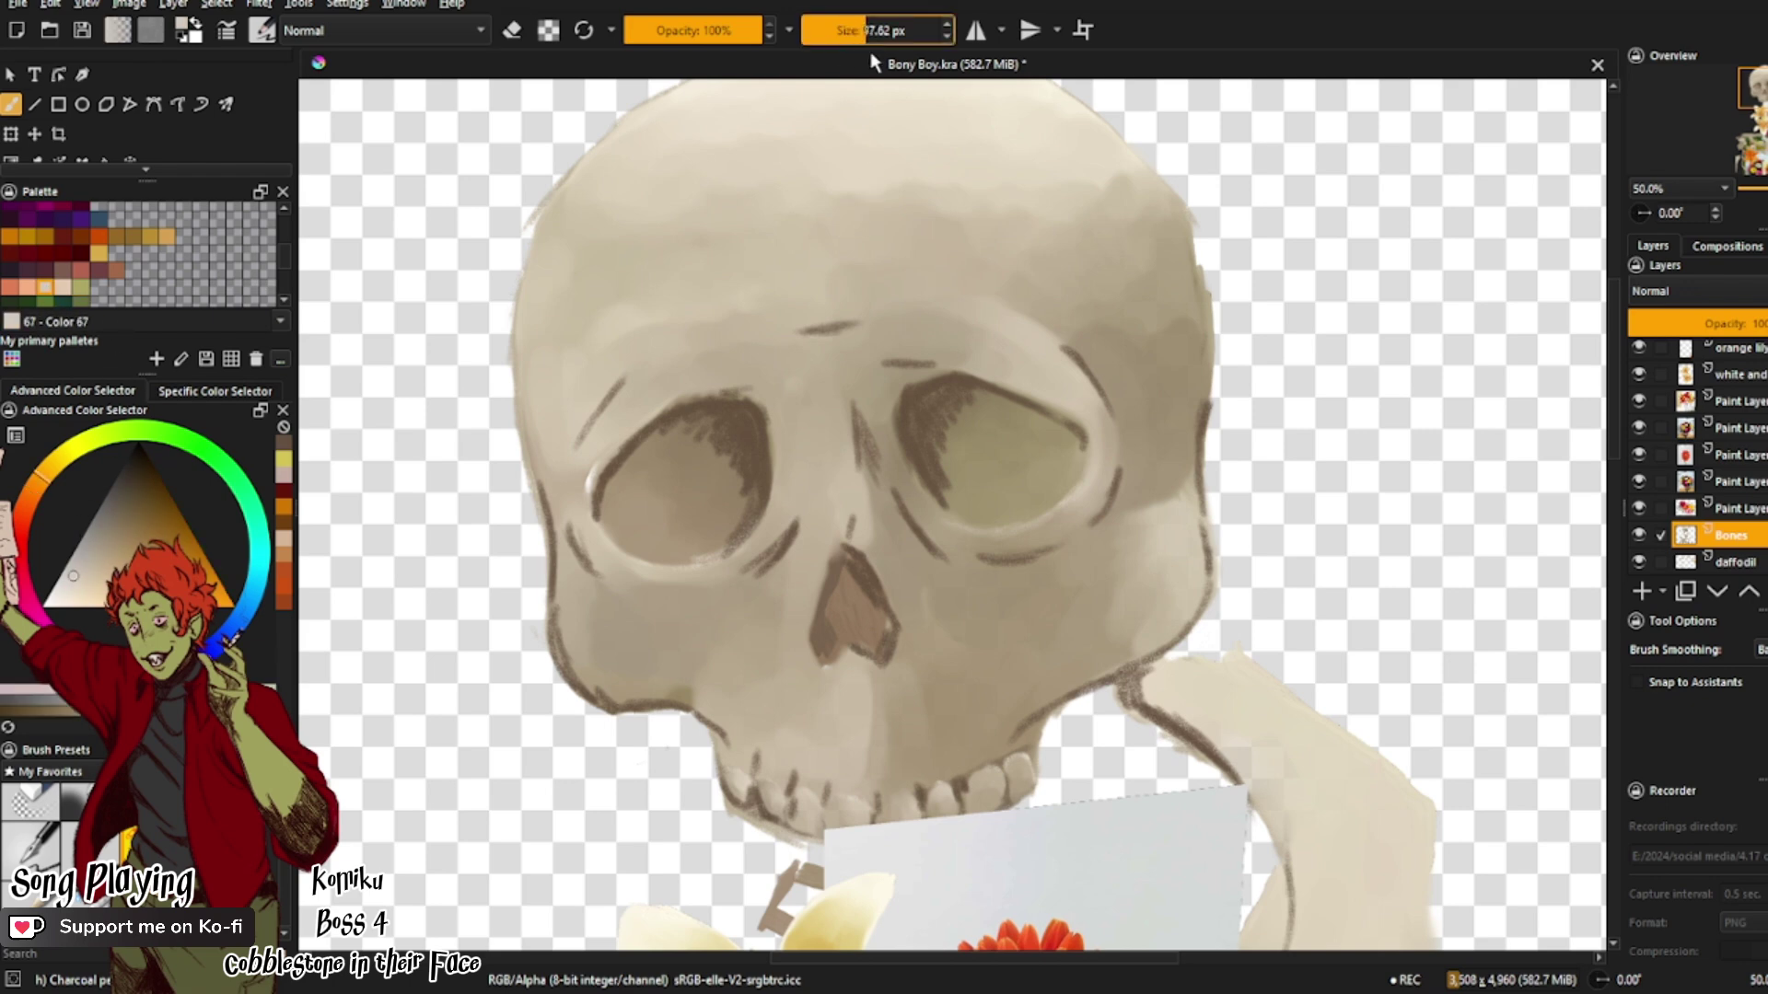
key(minus)
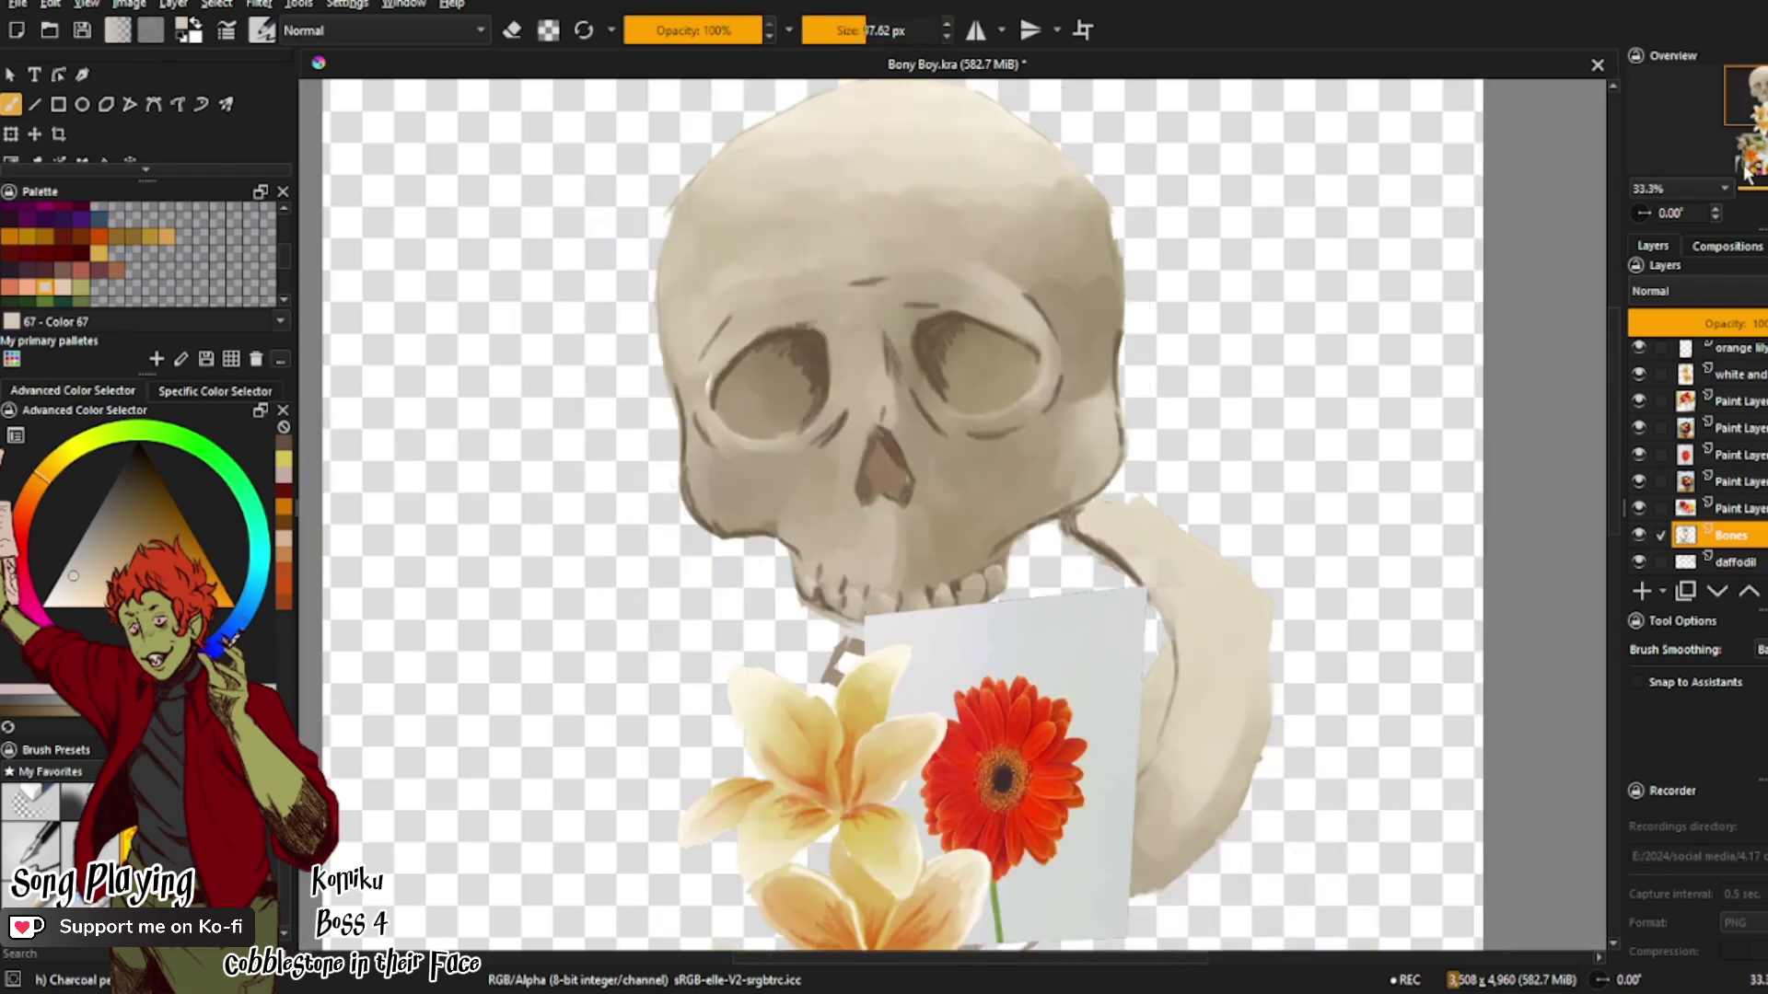
scroll(875, 515, down, 2)
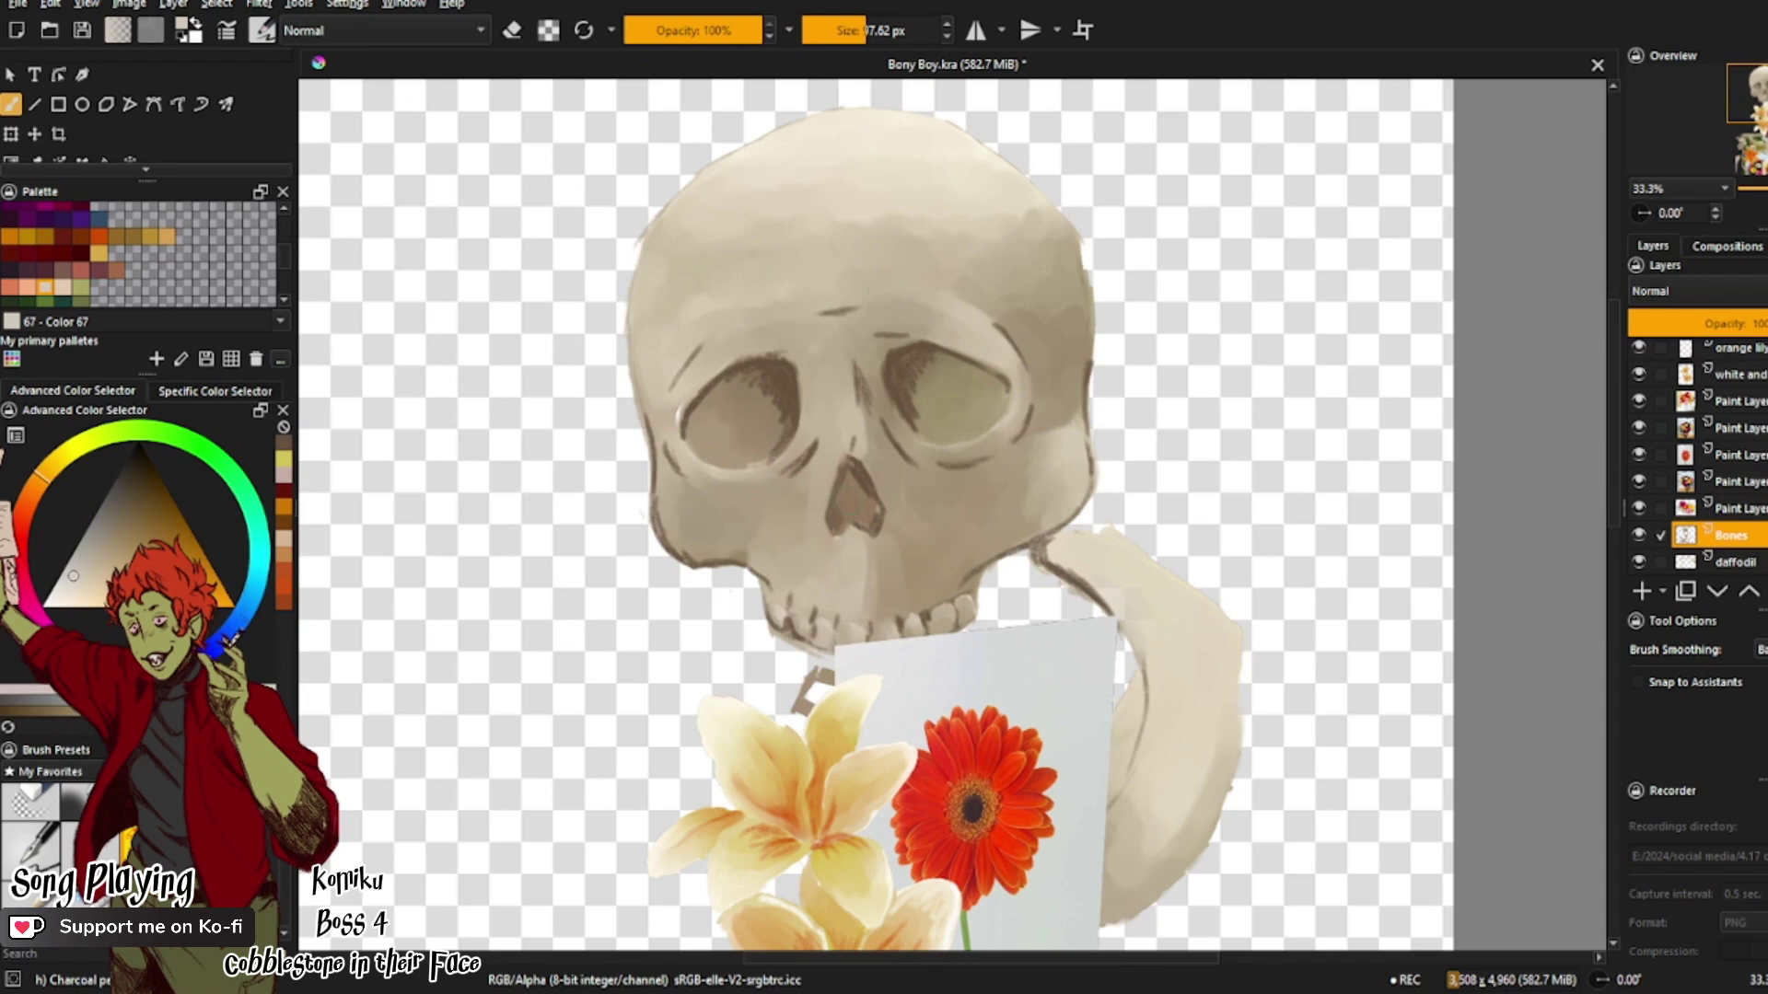
click(971, 339)
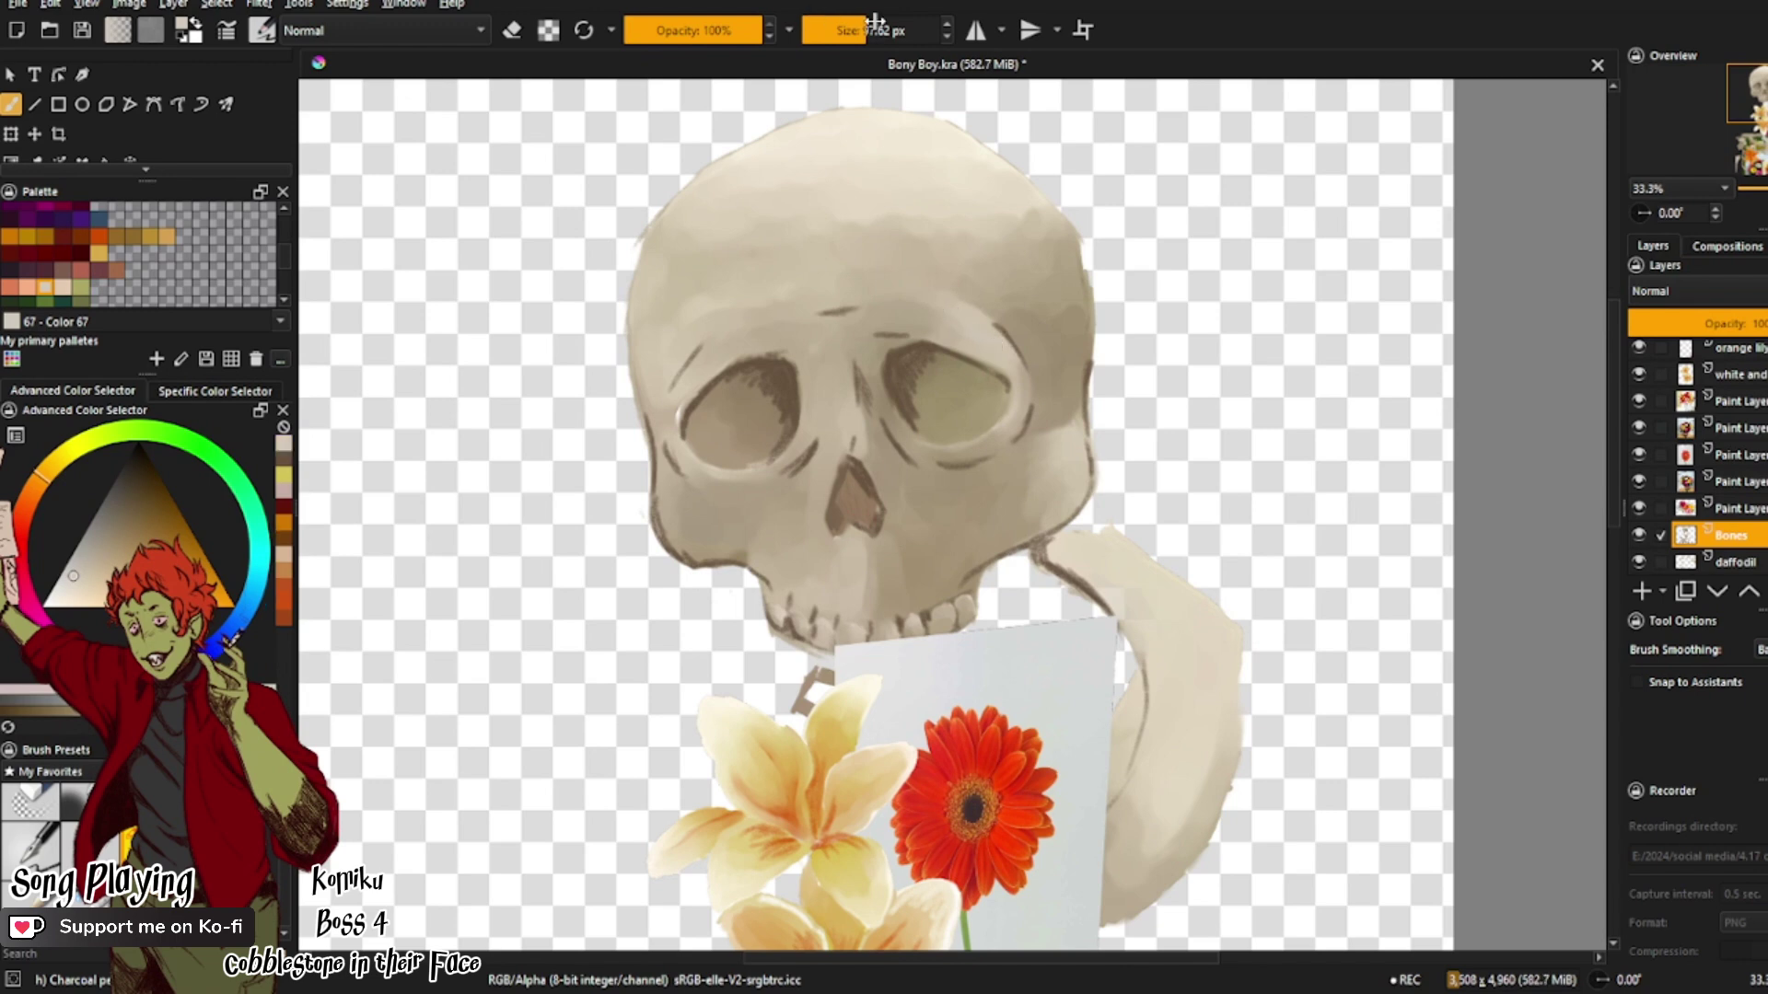
drag(875, 22, 839, 31)
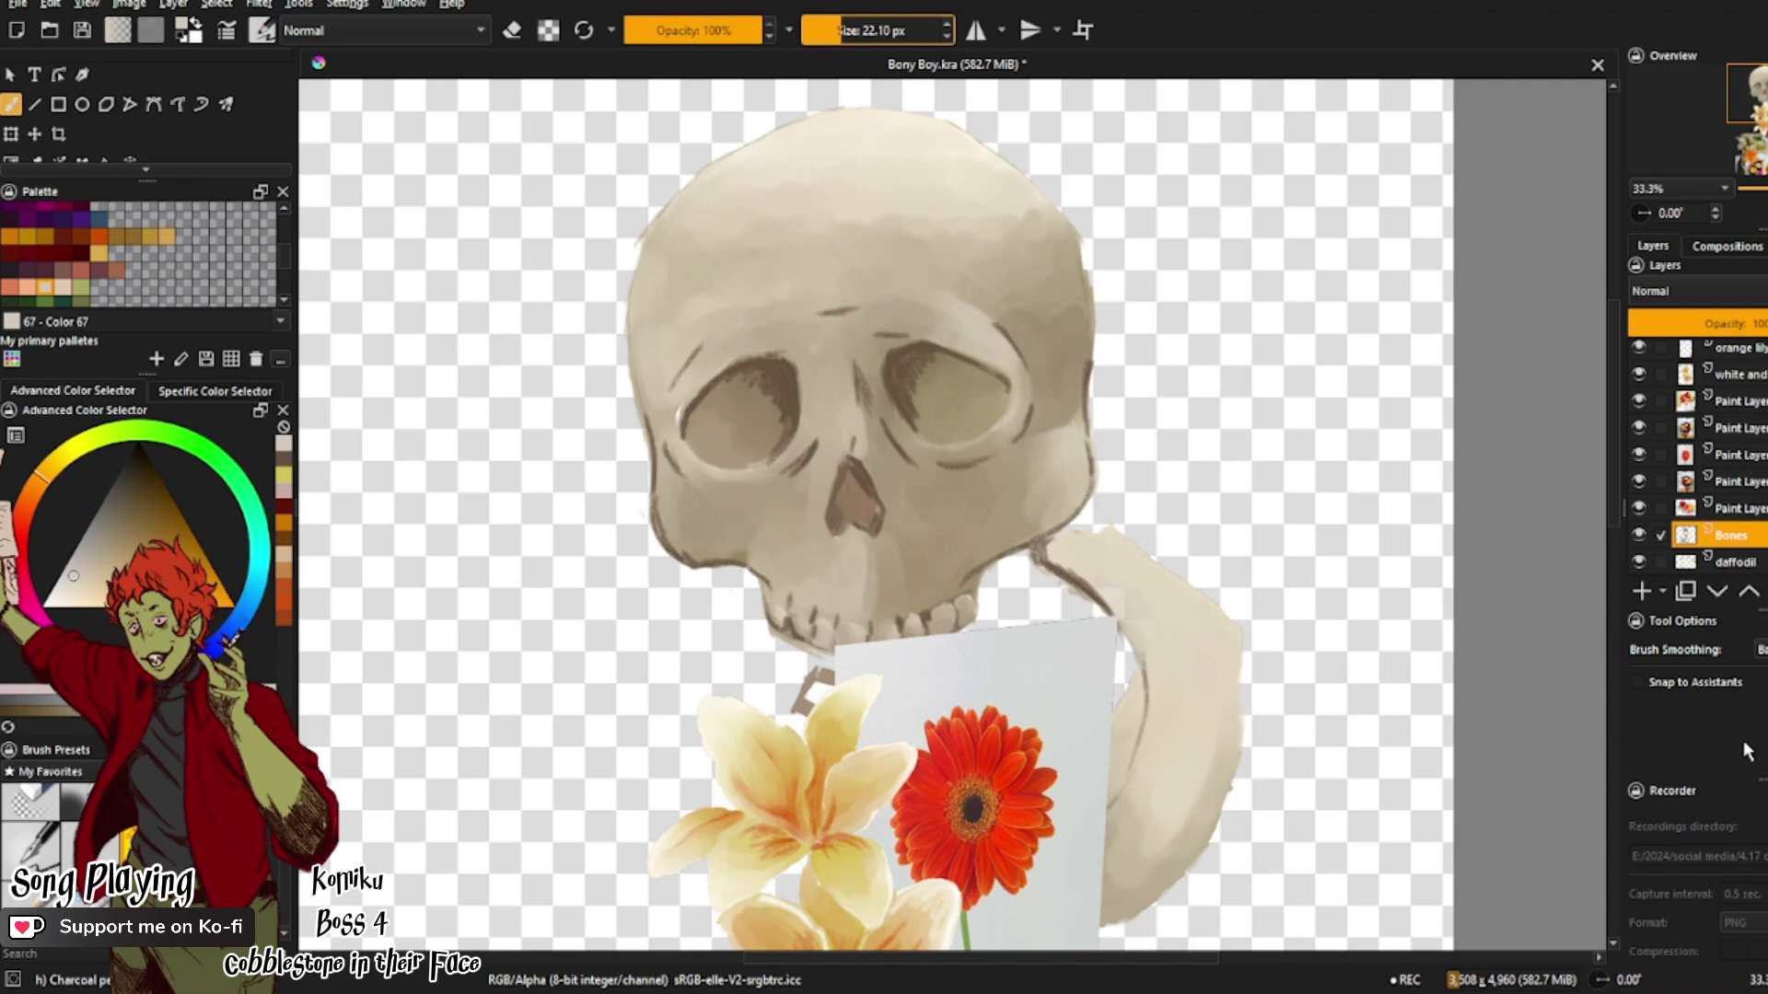
Step: Add a new paint layer directly above the gerbera photo layer that sits over Bones, with the canvas at 100% on the gerberas
click(1713, 508)
scroll(879, 516, down, 5)
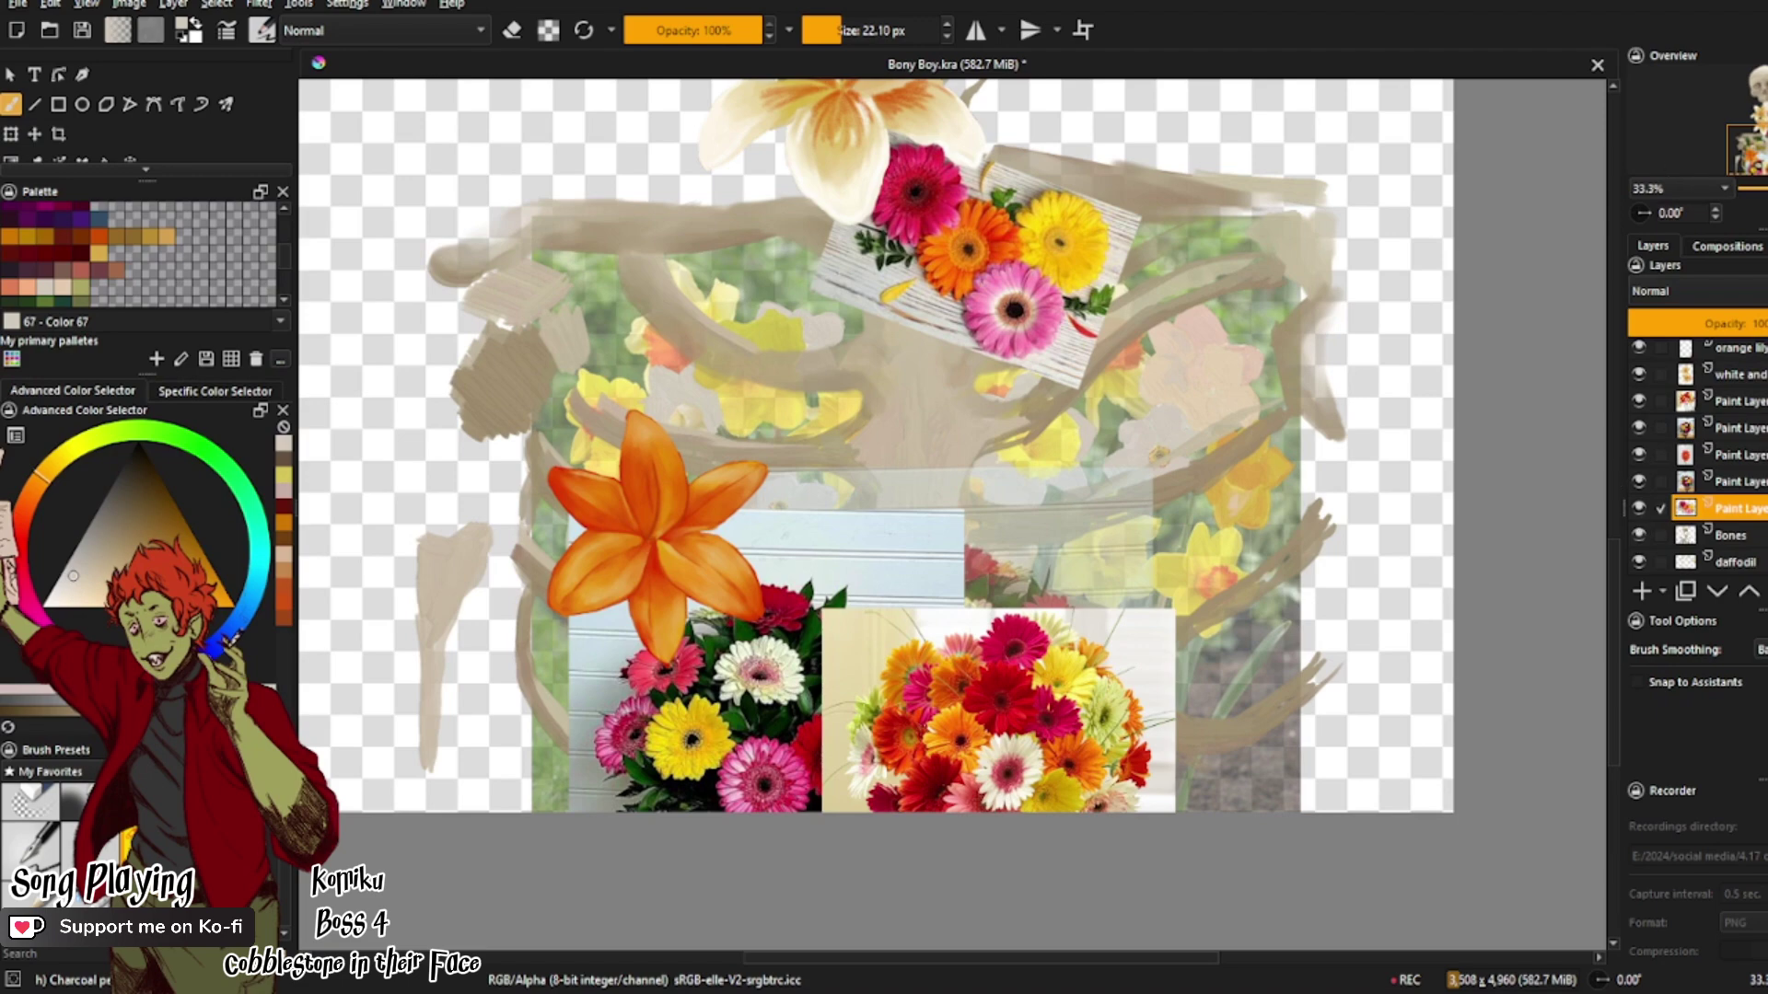
key(1)
click(1644, 591)
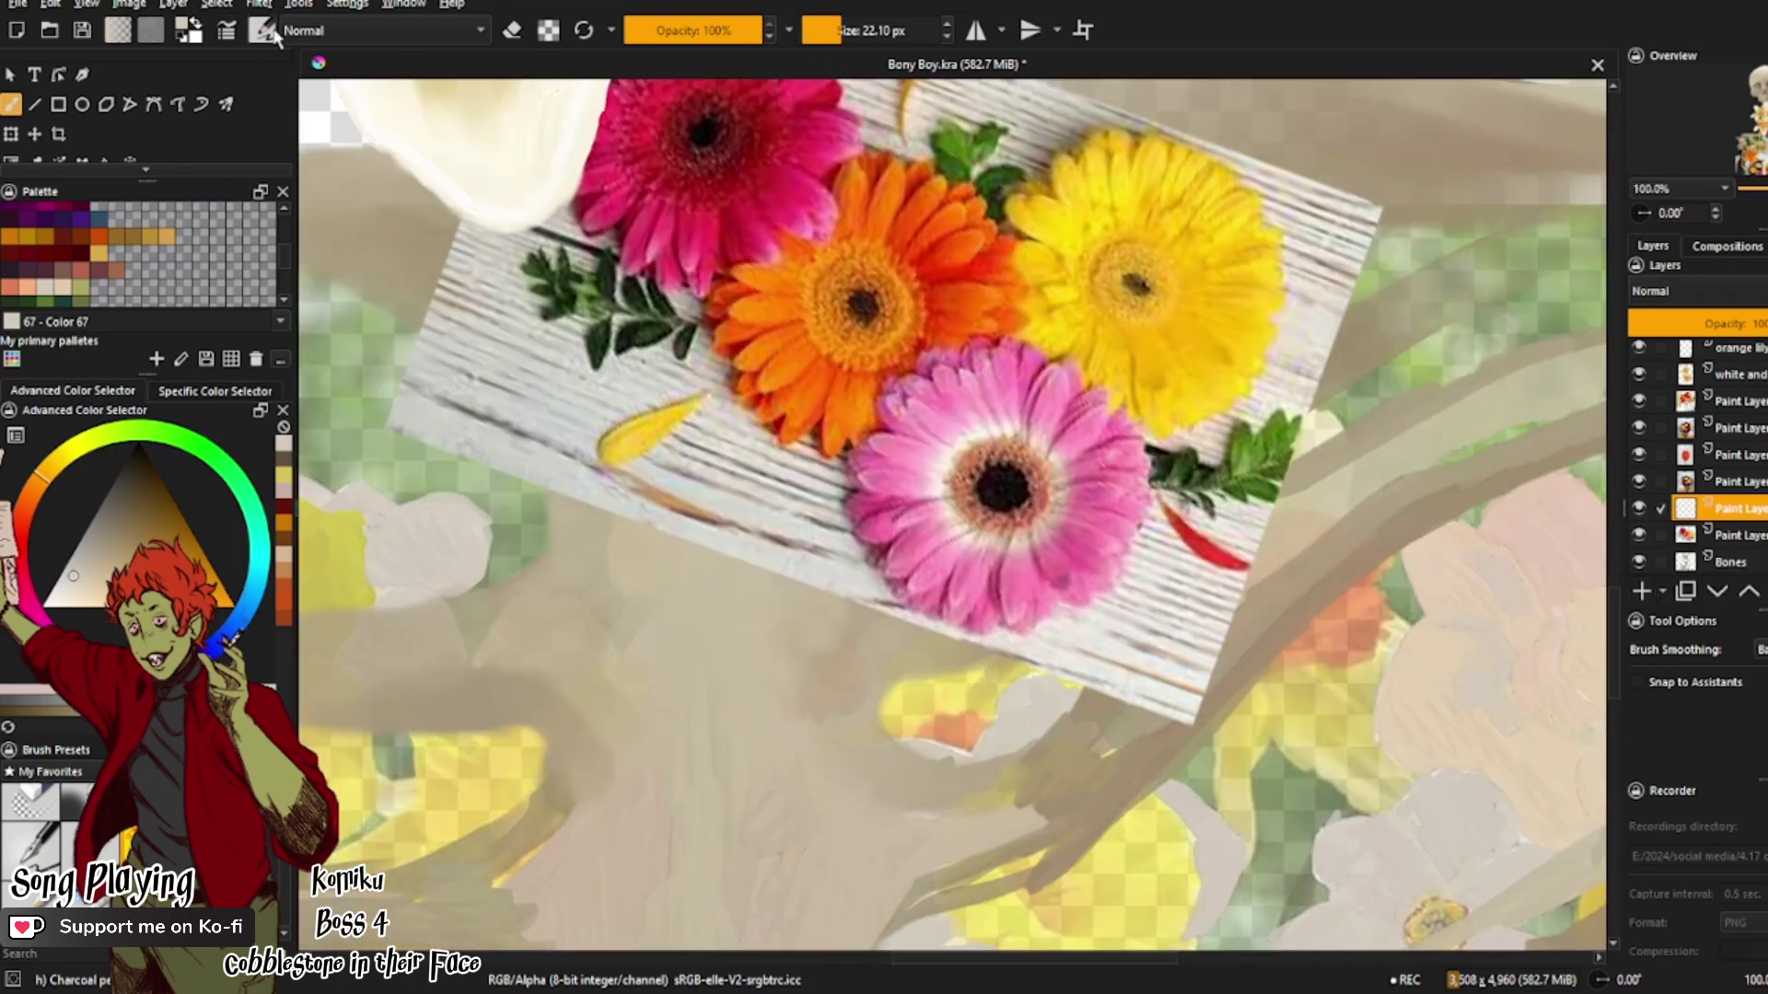
Step: Switch to the wojtryb6 brush, choose the golden yellow Color 122, and set the brush size to 29.61 px
key(bracketleft)
key(bracketleft)
key(bracketleft)
key(bracketleft)
key(bracketleft)
key(slash)
click(98, 235)
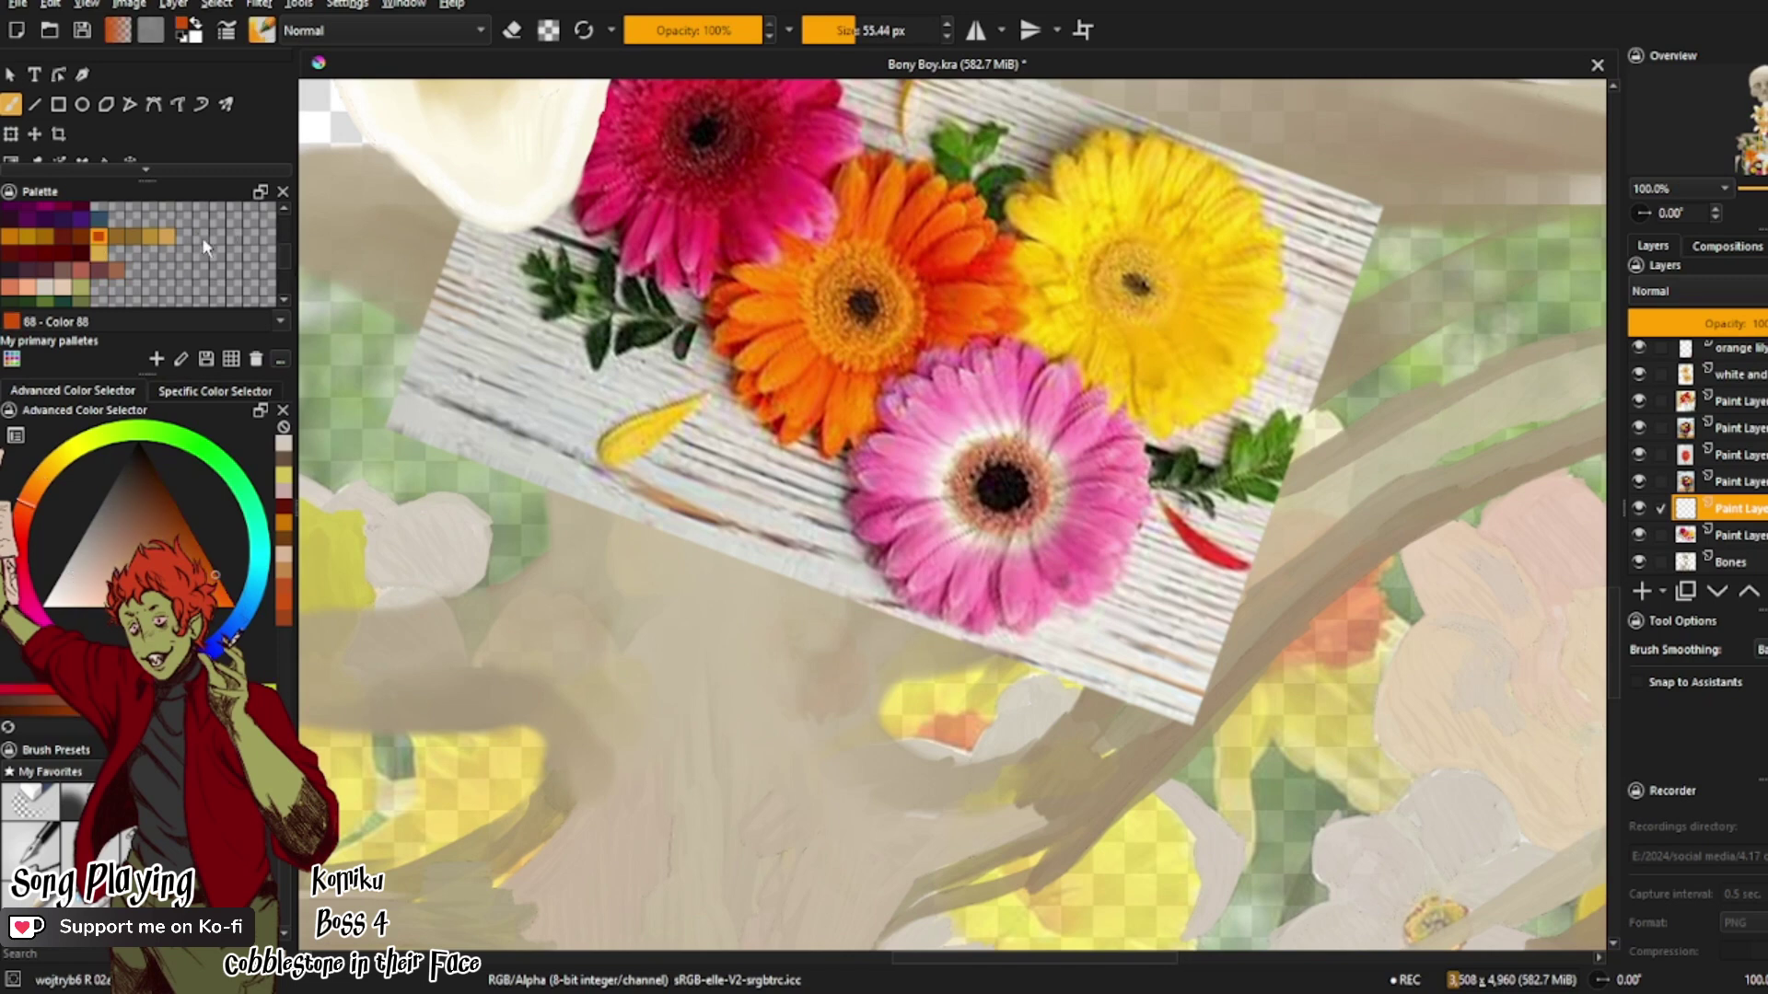
click(98, 251)
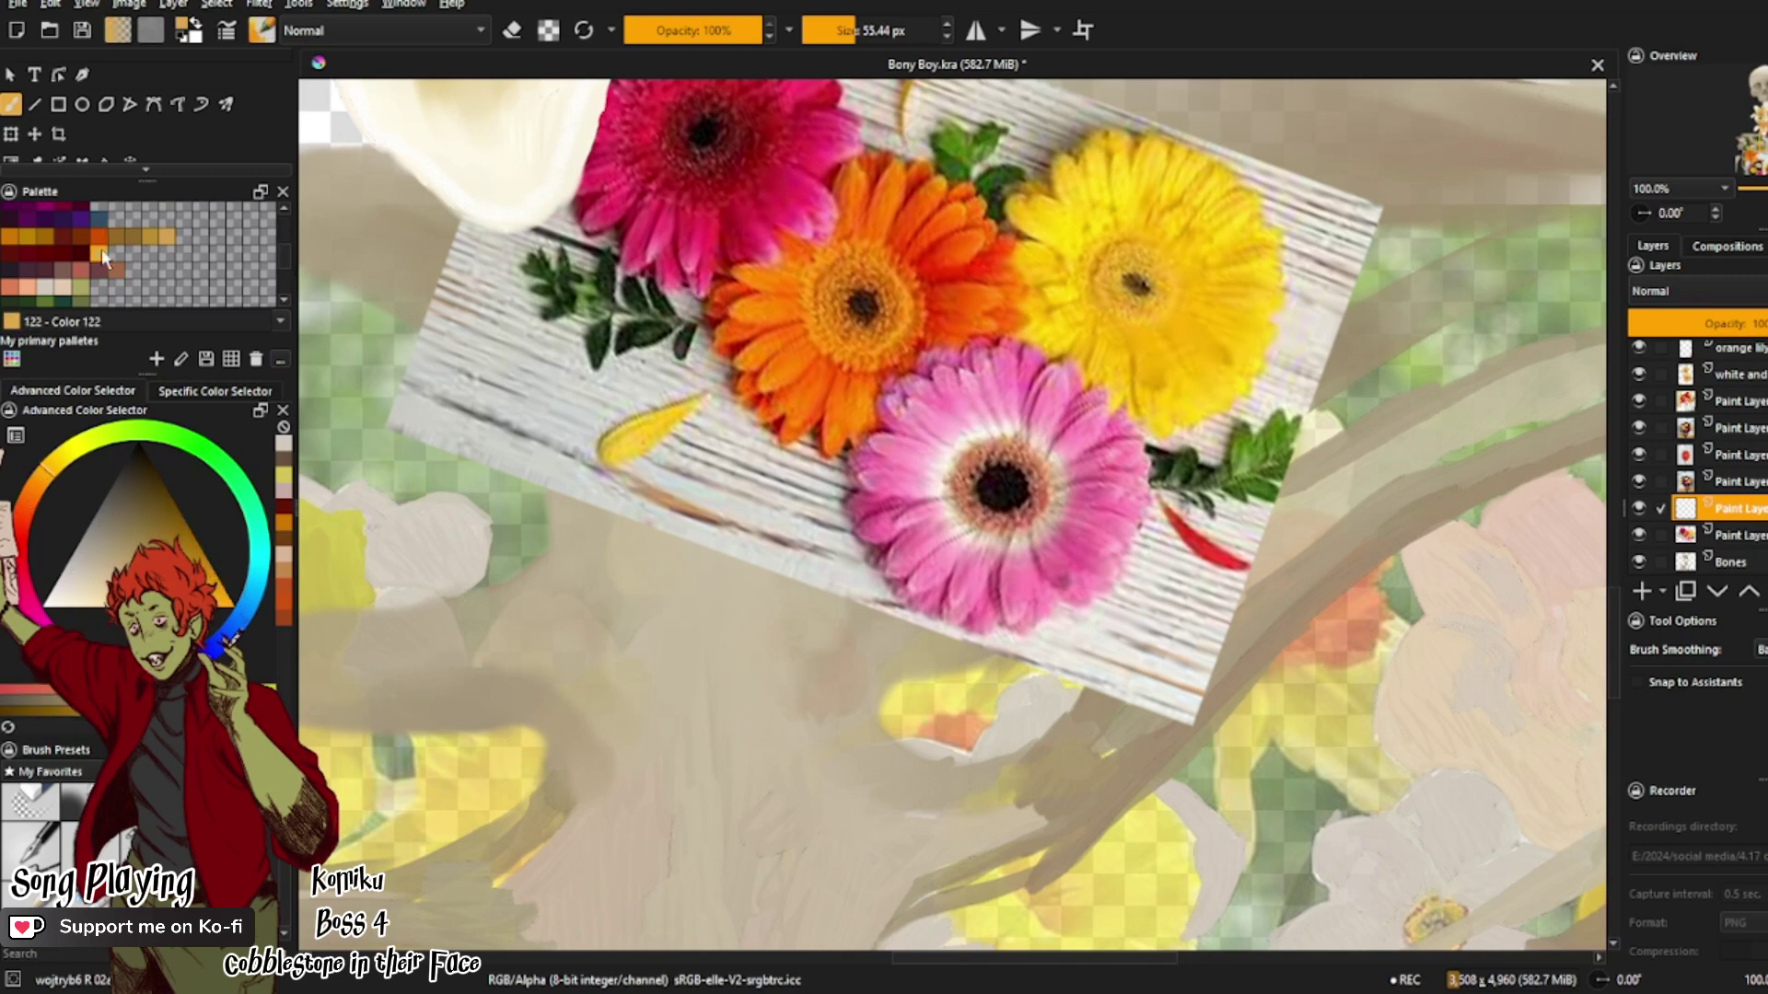
click(844, 30)
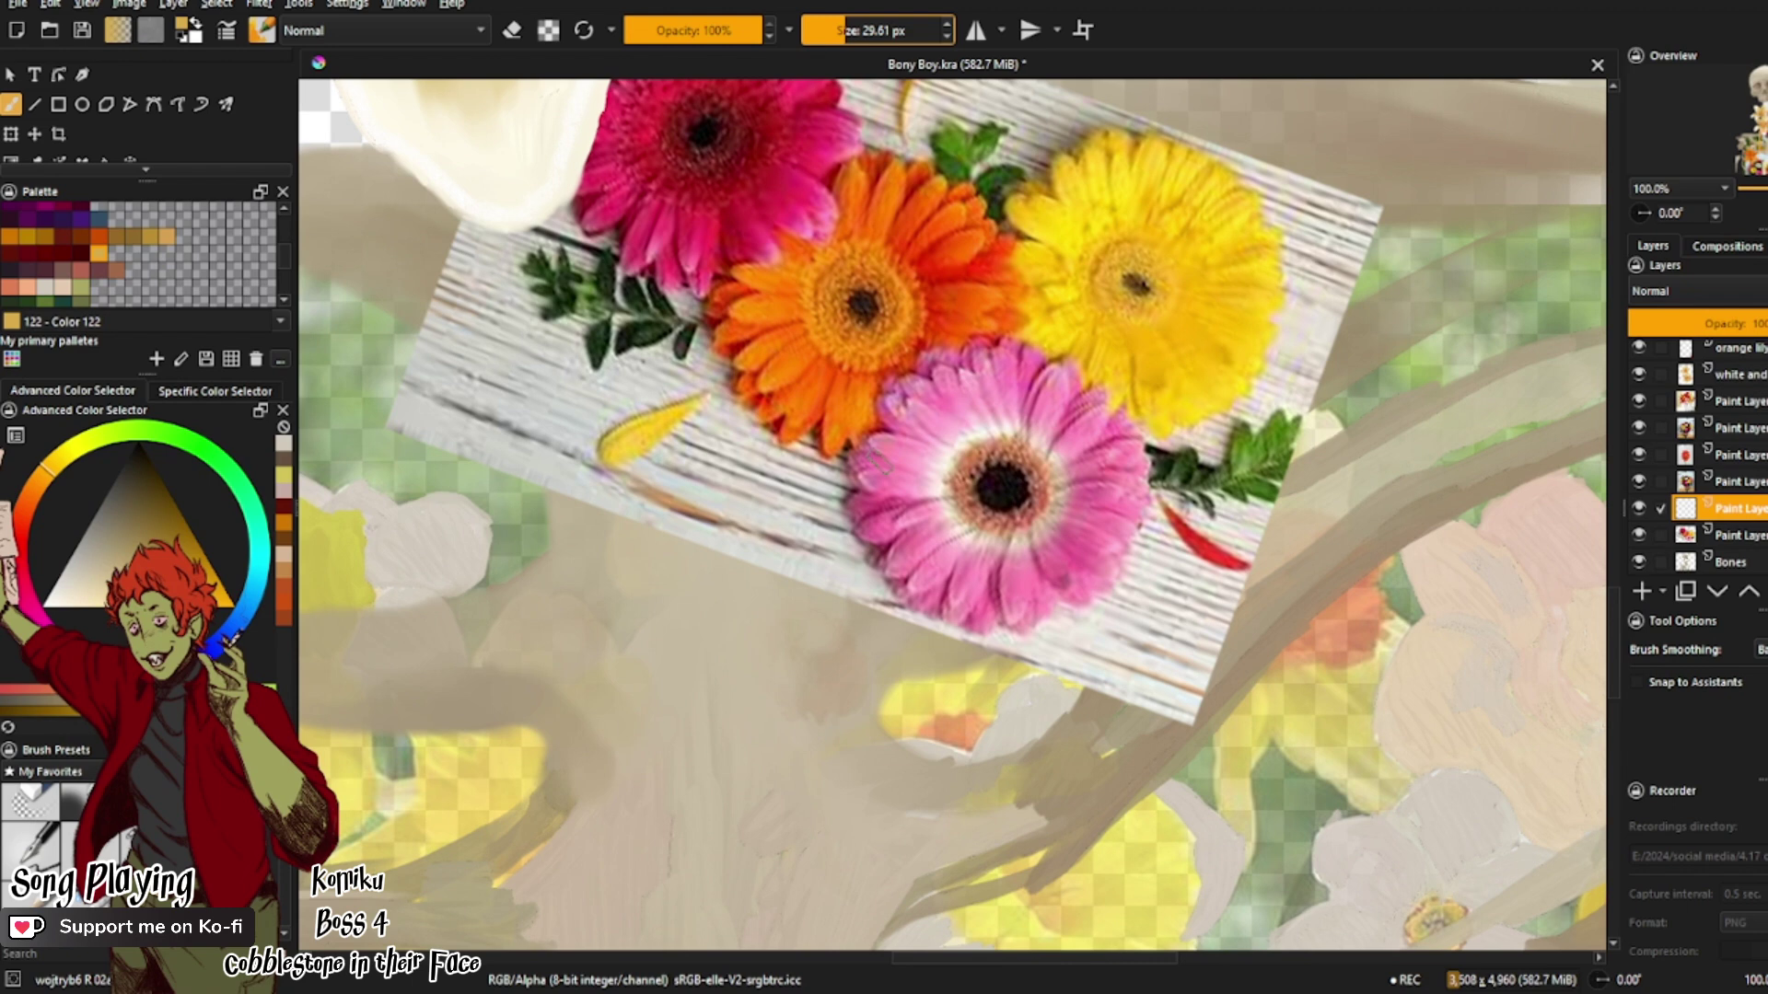
Step: Paint over the yellow gerbera's petals and centre with Color 122, following the photo's outline
drag(1138, 320, 1149, 385)
drag(1164, 315, 1204, 361)
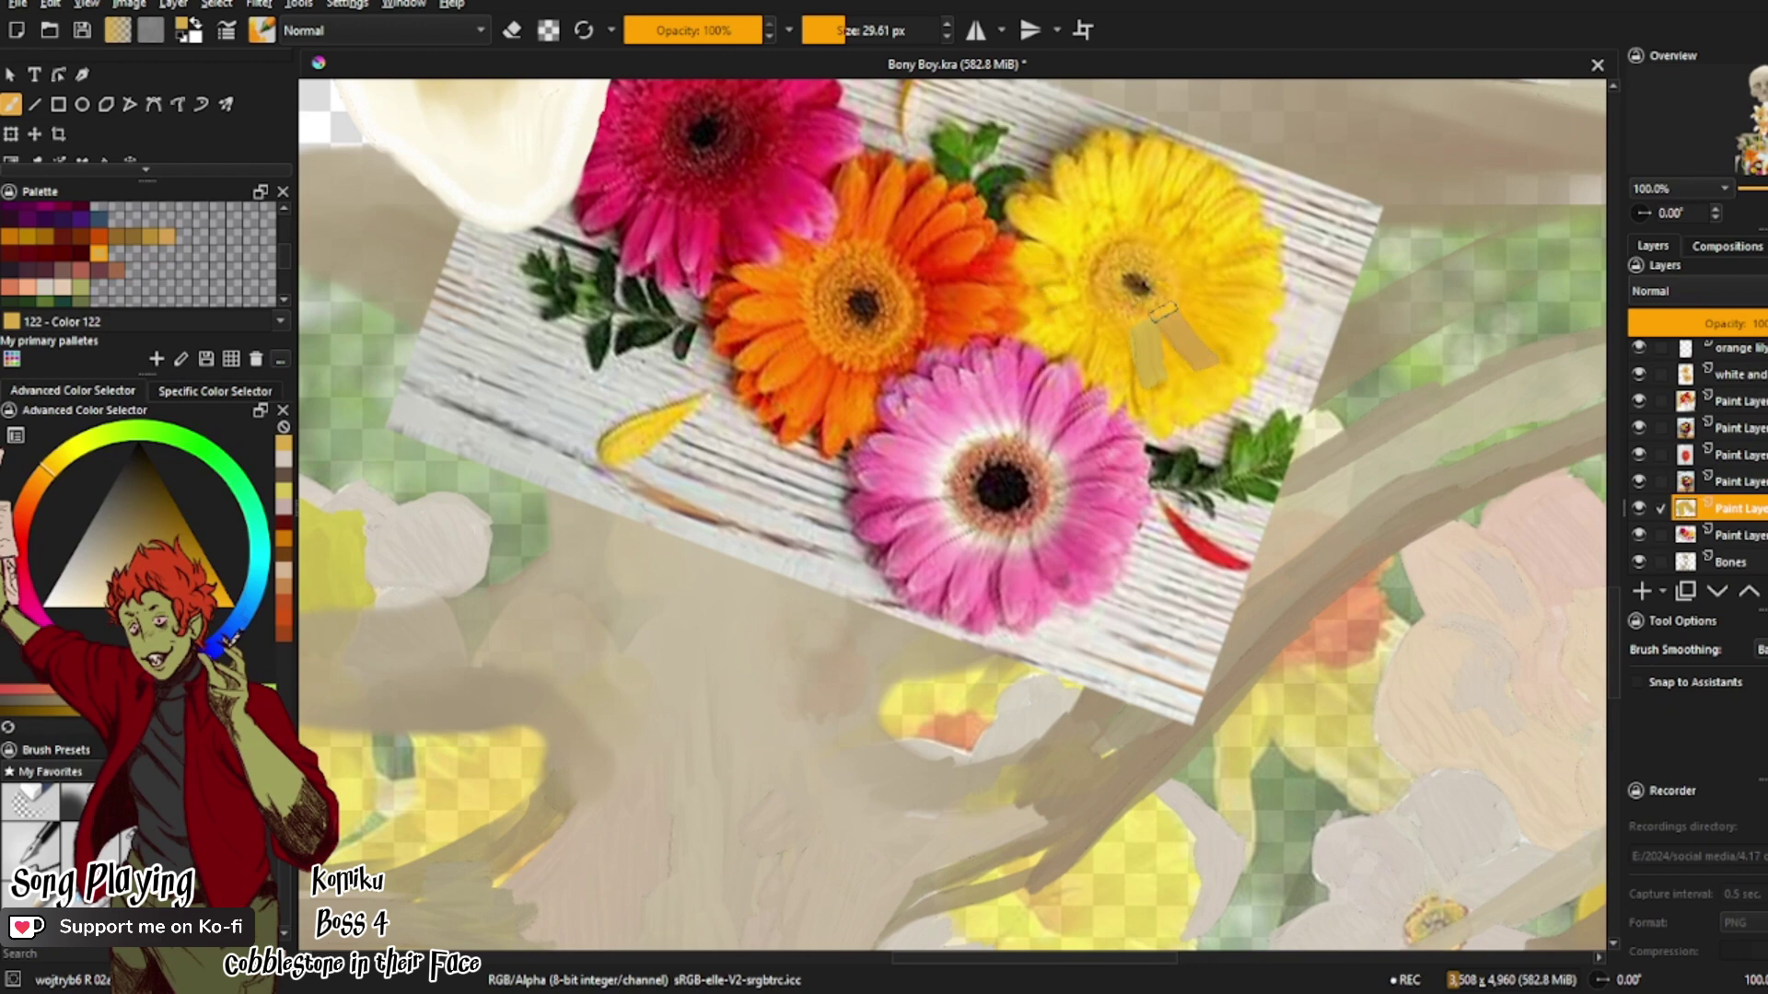
mouse_move(1162, 315)
mouse_down()
mouse_move(1146, 379)
mouse_move(1167, 422)
mouse_move(1226, 389)
mouse_move(1208, 364)
mouse_move(1185, 370)
mouse_move(1154, 303)
mouse_up()
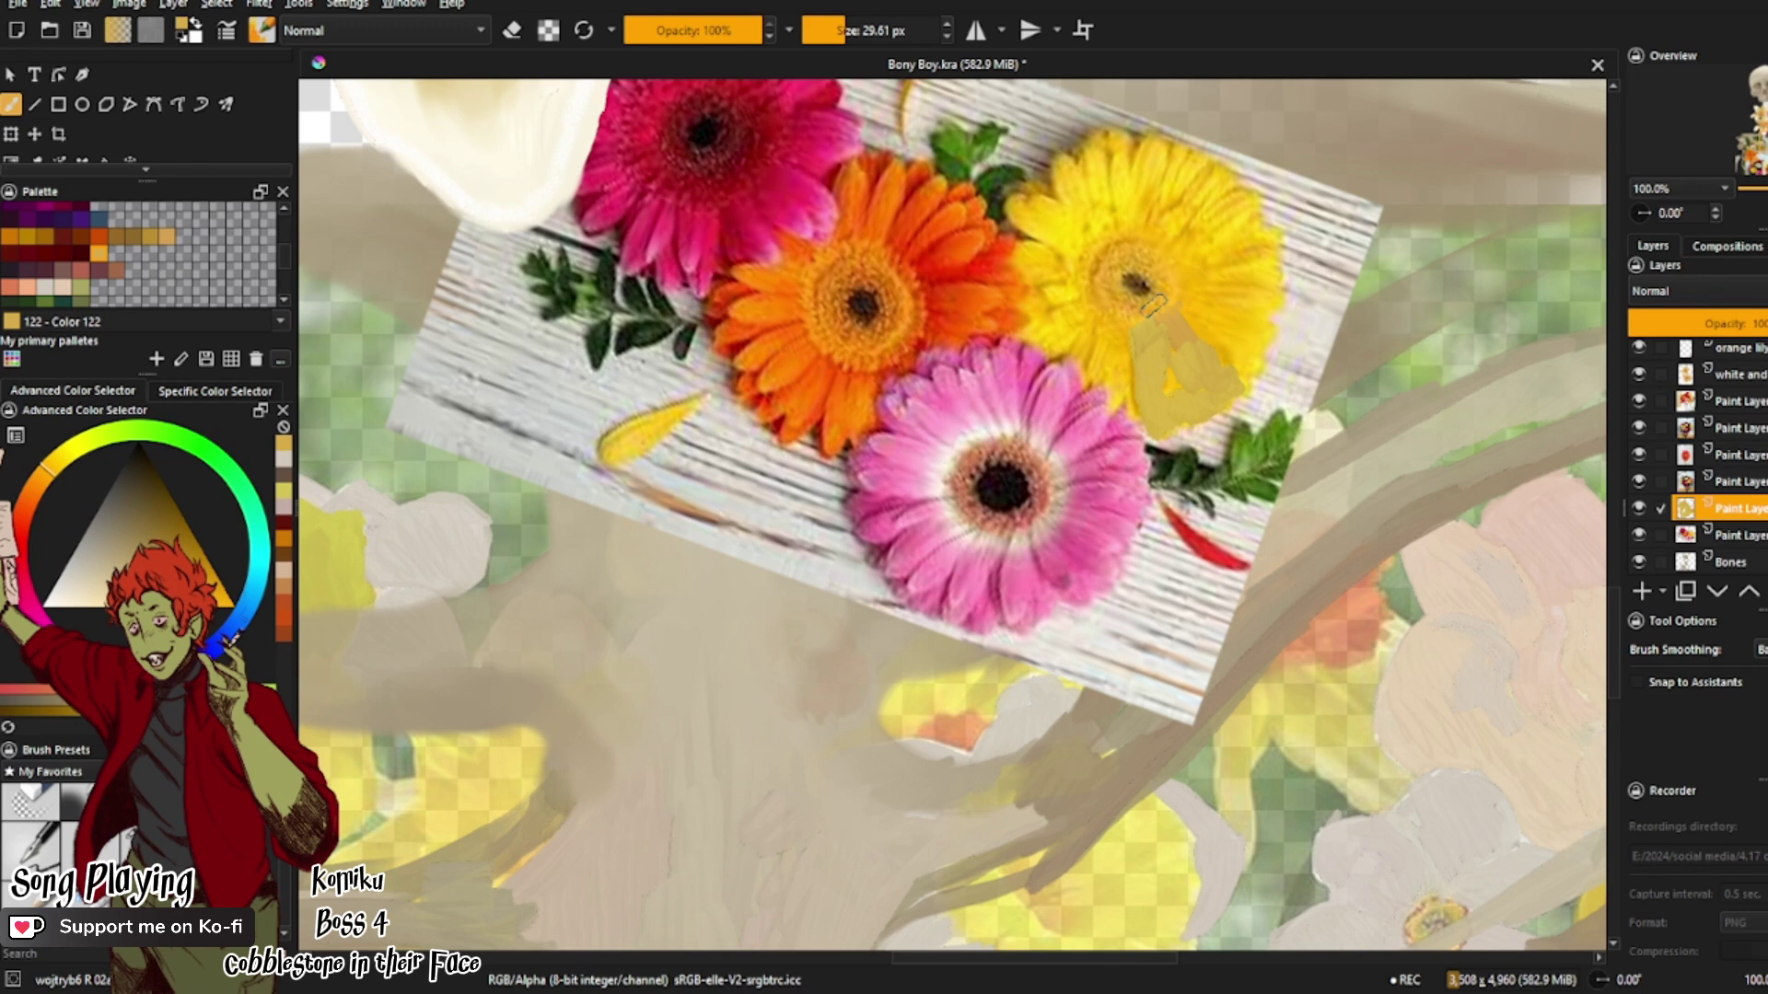
mouse_move(1154, 305)
mouse_down()
mouse_move(1139, 346)
mouse_move(1158, 326)
mouse_move(1156, 386)
mouse_move(1176, 354)
mouse_move(1234, 373)
mouse_move(1224, 401)
mouse_move(1169, 426)
mouse_move(1168, 398)
mouse_up()
mouse_move(1146, 318)
mouse_down()
mouse_move(1118, 272)
mouse_move(1134, 256)
mouse_move(1159, 260)
mouse_move(1182, 323)
mouse_move(1192, 289)
mouse_move(1202, 336)
mouse_up()
mouse_move(1138, 262)
mouse_down()
mouse_move(1158, 292)
mouse_move(1127, 249)
mouse_move(1168, 299)
mouse_move(1151, 326)
mouse_move(1111, 241)
mouse_move(1215, 338)
mouse_move(1229, 325)
mouse_move(1201, 304)
mouse_move(1269, 315)
mouse_move(1268, 293)
mouse_move(1198, 271)
mouse_move(1239, 198)
mouse_move(1193, 238)
mouse_move(1194, 206)
mouse_move(1151, 208)
mouse_up()
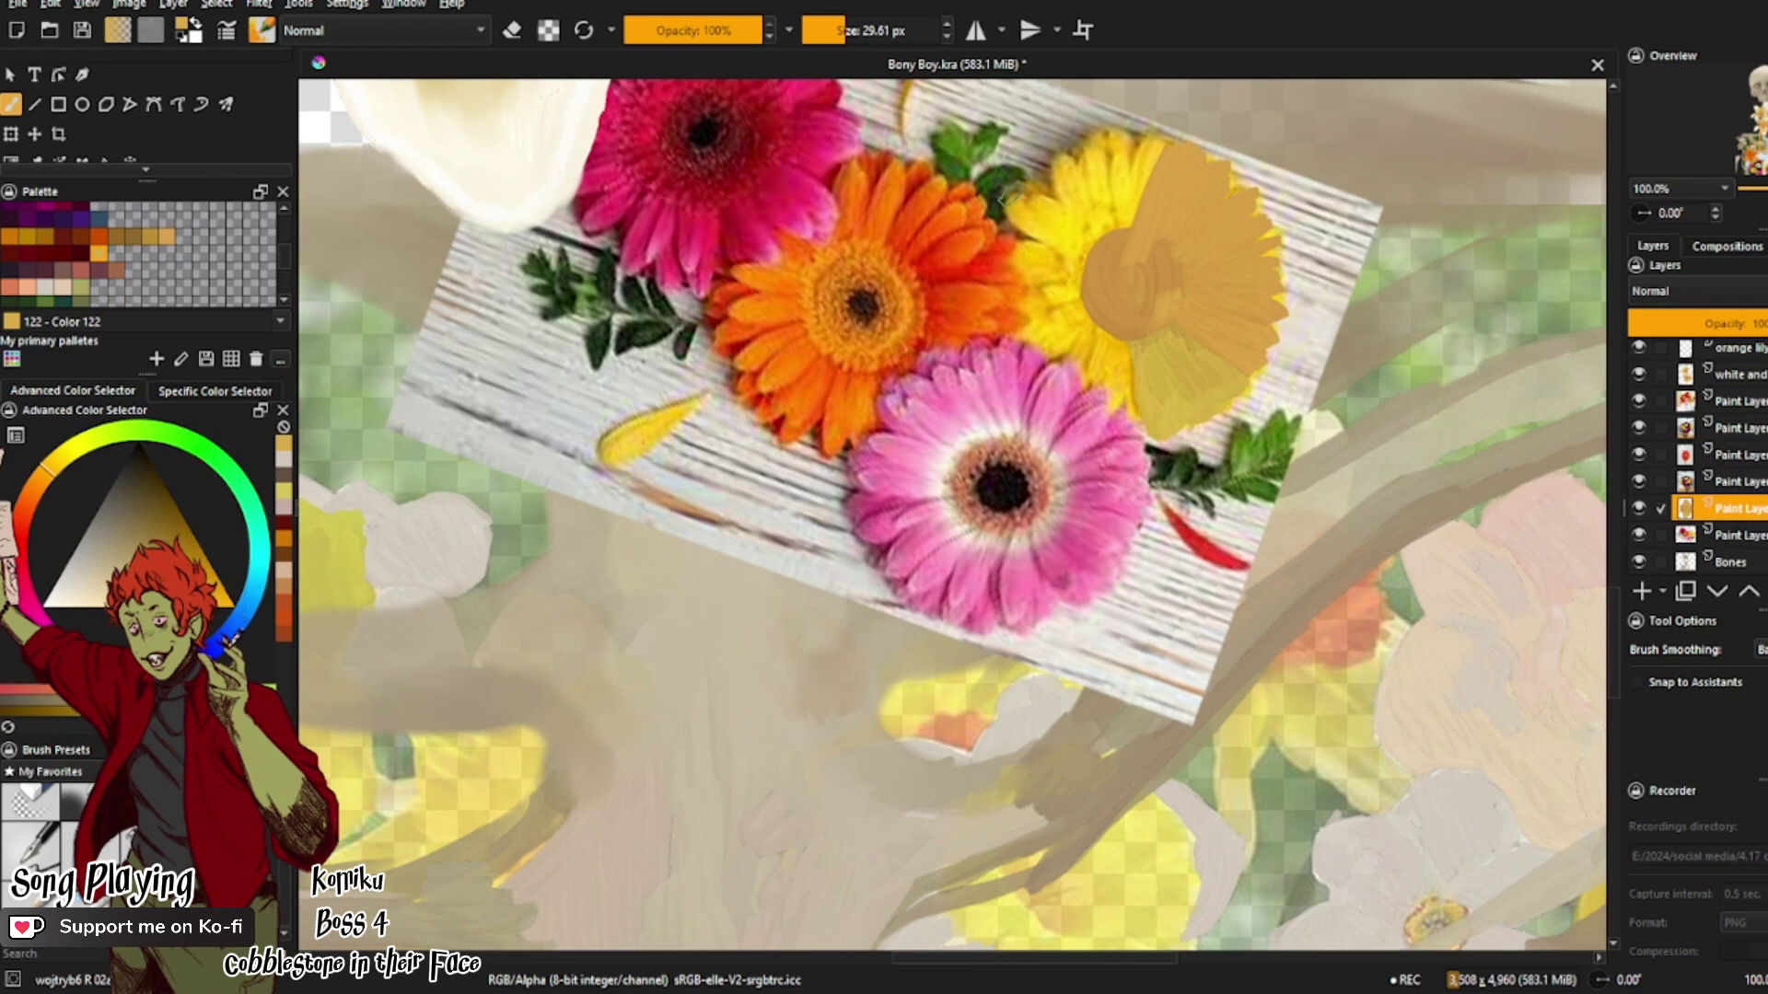
mouse_move(1059, 158)
mouse_down()
mouse_move(1084, 221)
mouse_move(1110, 145)
mouse_move(1093, 156)
mouse_move(1117, 157)
mouse_move(1125, 217)
mouse_move(1151, 147)
mouse_move(1151, 221)
mouse_up()
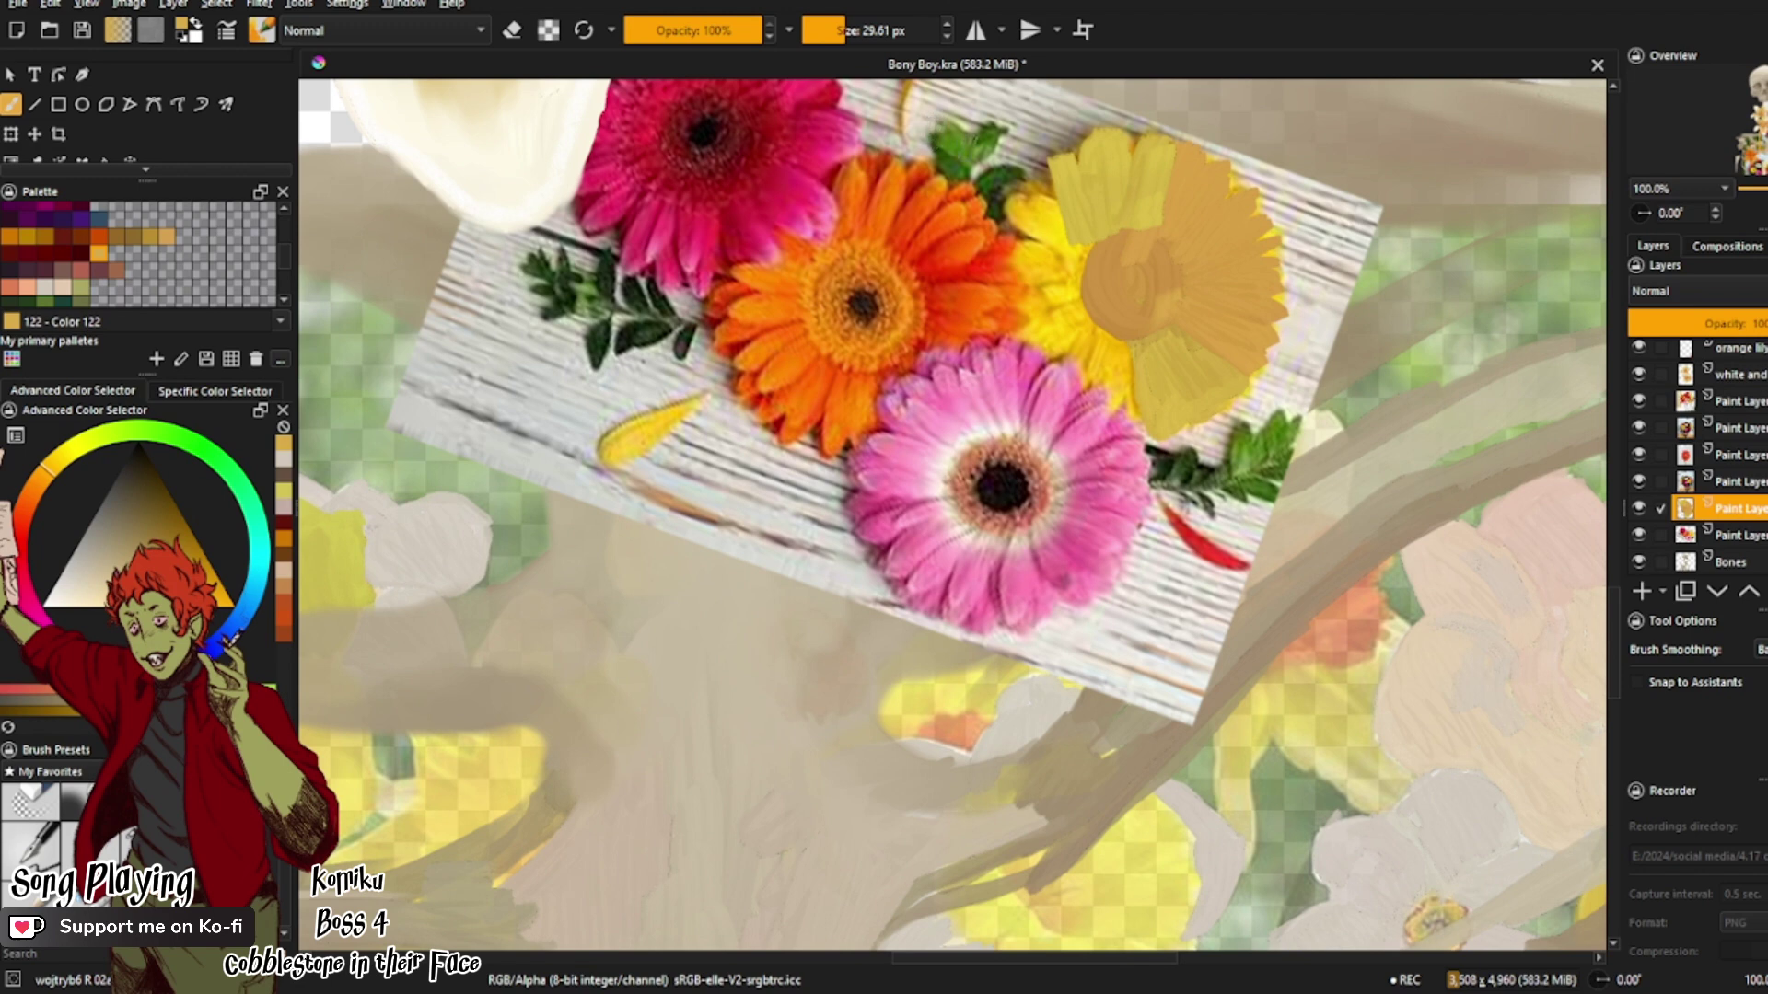
mouse_move(1017, 201)
mouse_down()
mouse_move(1079, 239)
mouse_move(1017, 204)
mouse_move(1085, 246)
mouse_move(1020, 261)
mouse_move(1057, 248)
mouse_move(1068, 269)
mouse_move(1056, 315)
mouse_move(1021, 335)
mouse_move(1063, 324)
mouse_move(1069, 349)
mouse_move(1096, 235)
mouse_up()
mouse_move(1087, 318)
mouse_down()
mouse_move(1099, 434)
mouse_move(1123, 354)
mouse_move(1144, 417)
mouse_up()
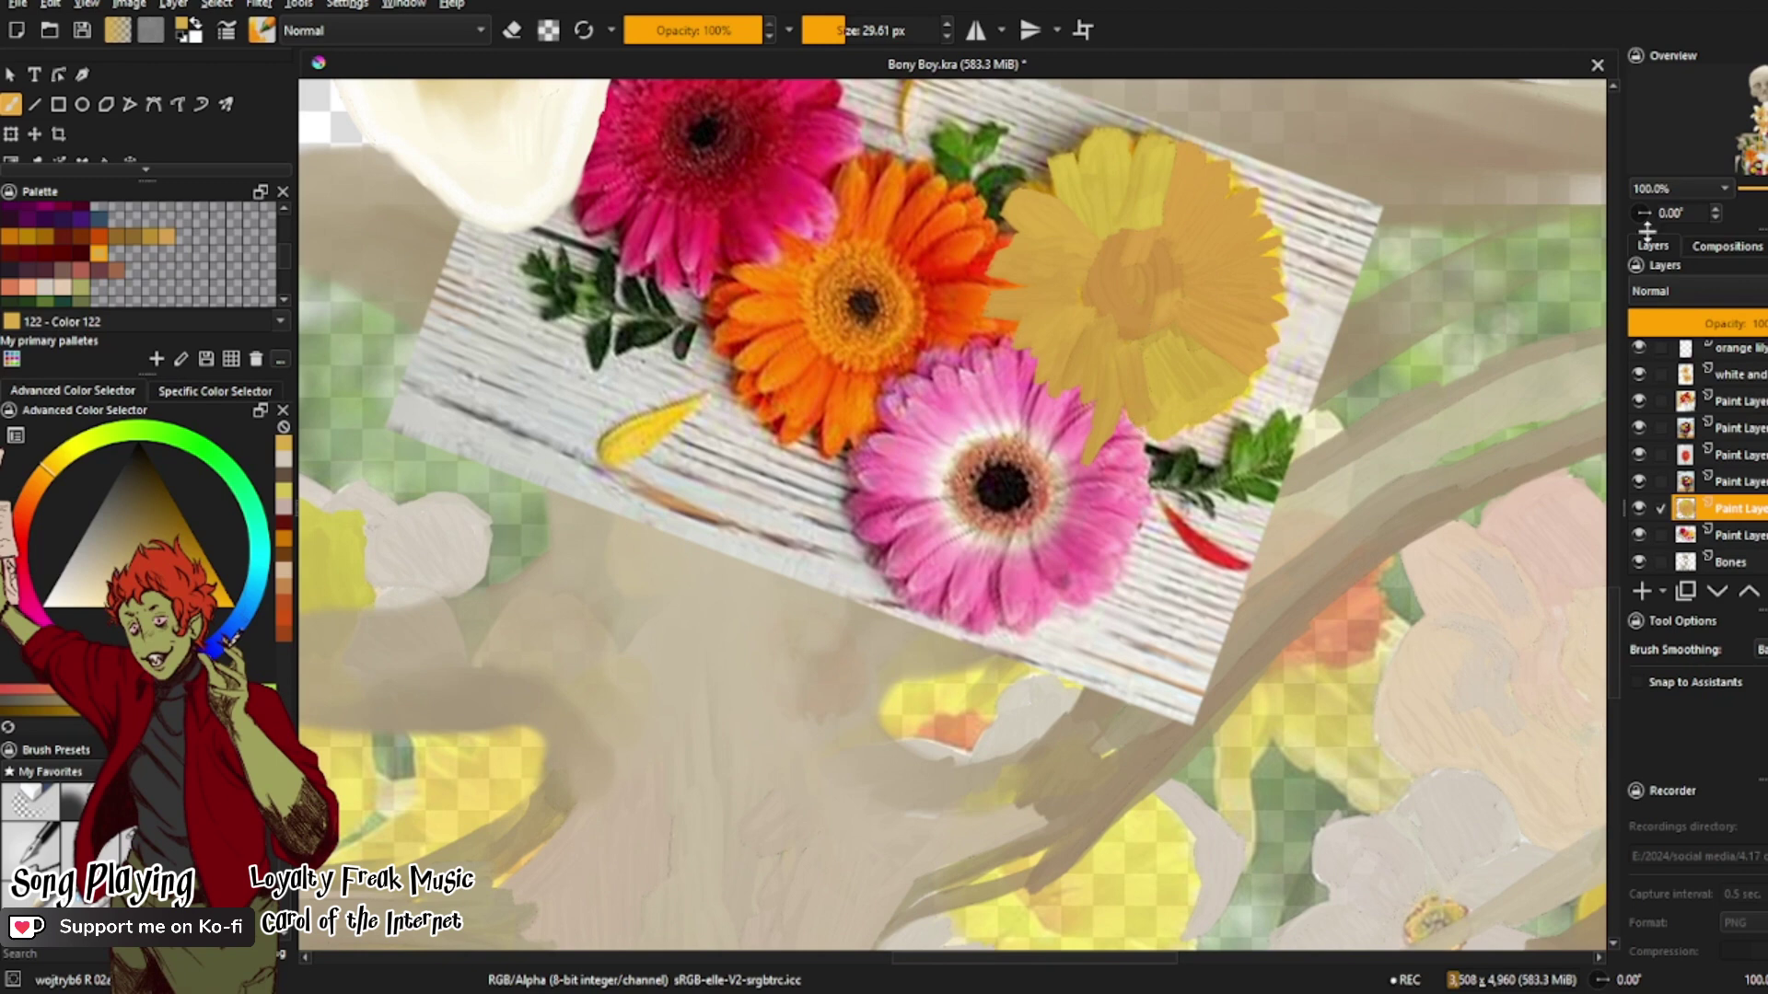
Step: Add another paint layer and paint over the orange gerbera's centre and petals with the dark orange Color 88
click(1640, 594)
click(99, 237)
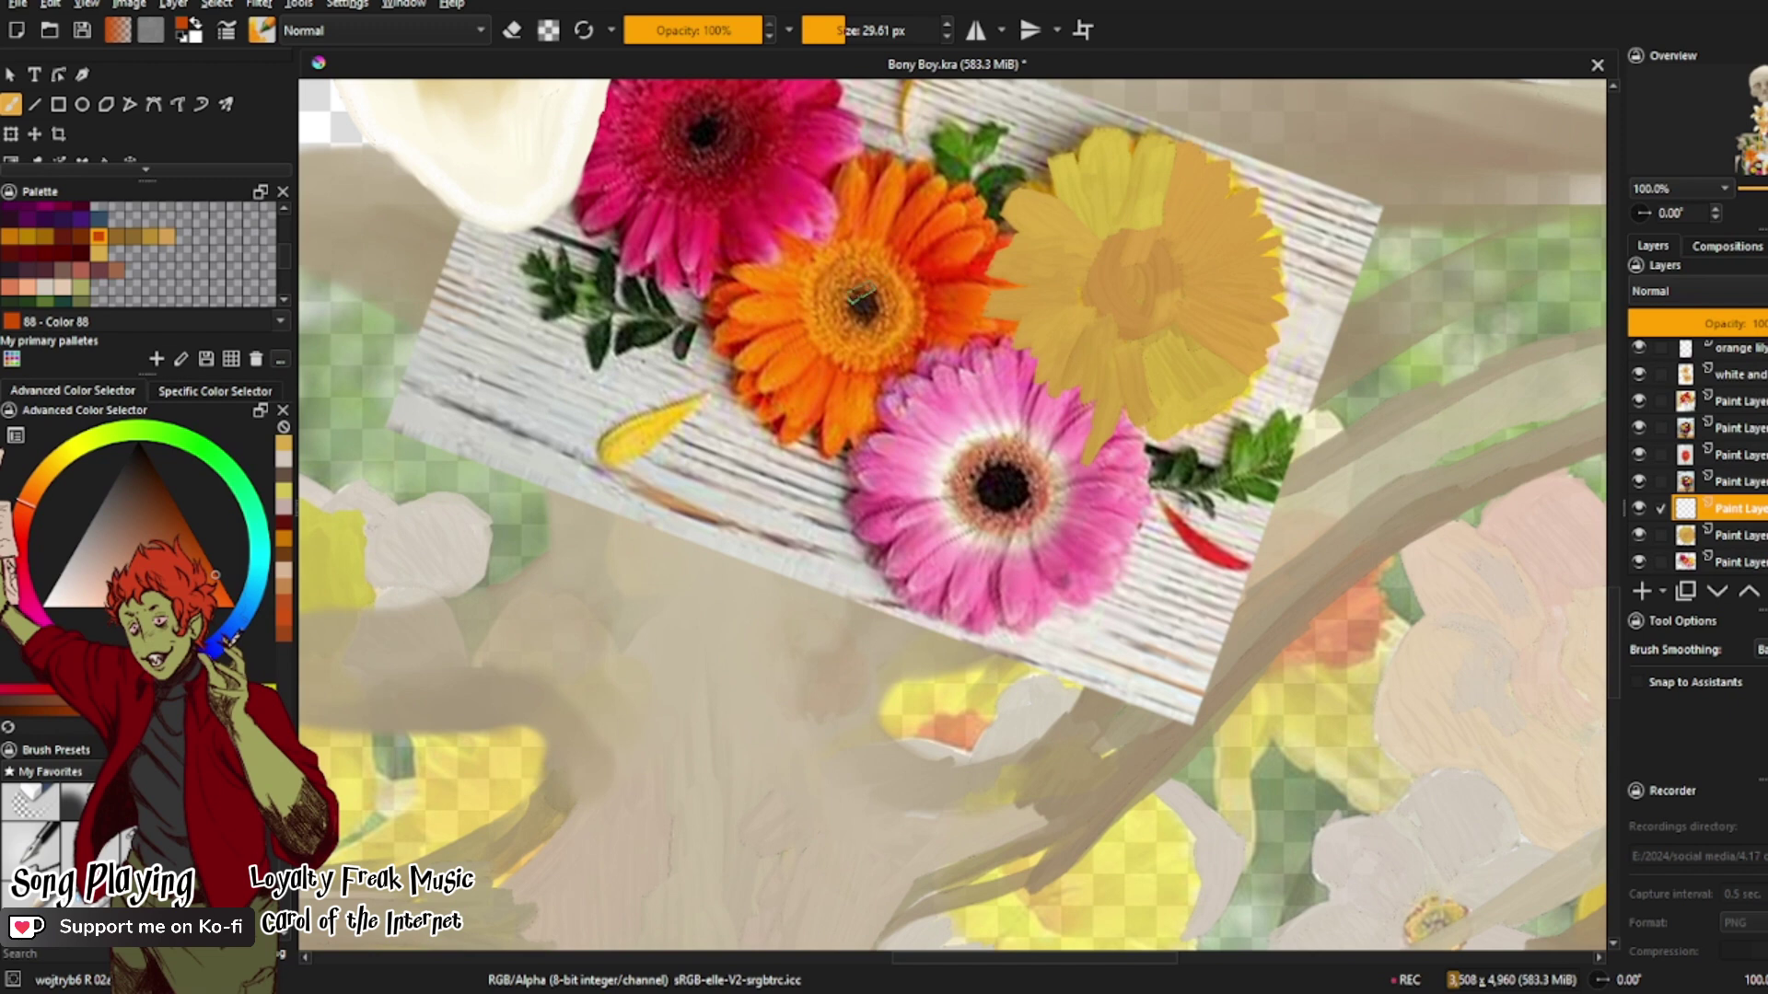
mouse_move(866, 294)
mouse_down()
mouse_move(881, 332)
mouse_move(859, 274)
mouse_move(889, 333)
mouse_move(823, 310)
mouse_move(879, 358)
mouse_move(908, 294)
mouse_move(876, 263)
mouse_move(823, 285)
mouse_move(816, 311)
mouse_move(835, 270)
mouse_move(869, 259)
mouse_move(906, 290)
mouse_move(896, 344)
mouse_move(909, 281)
mouse_up()
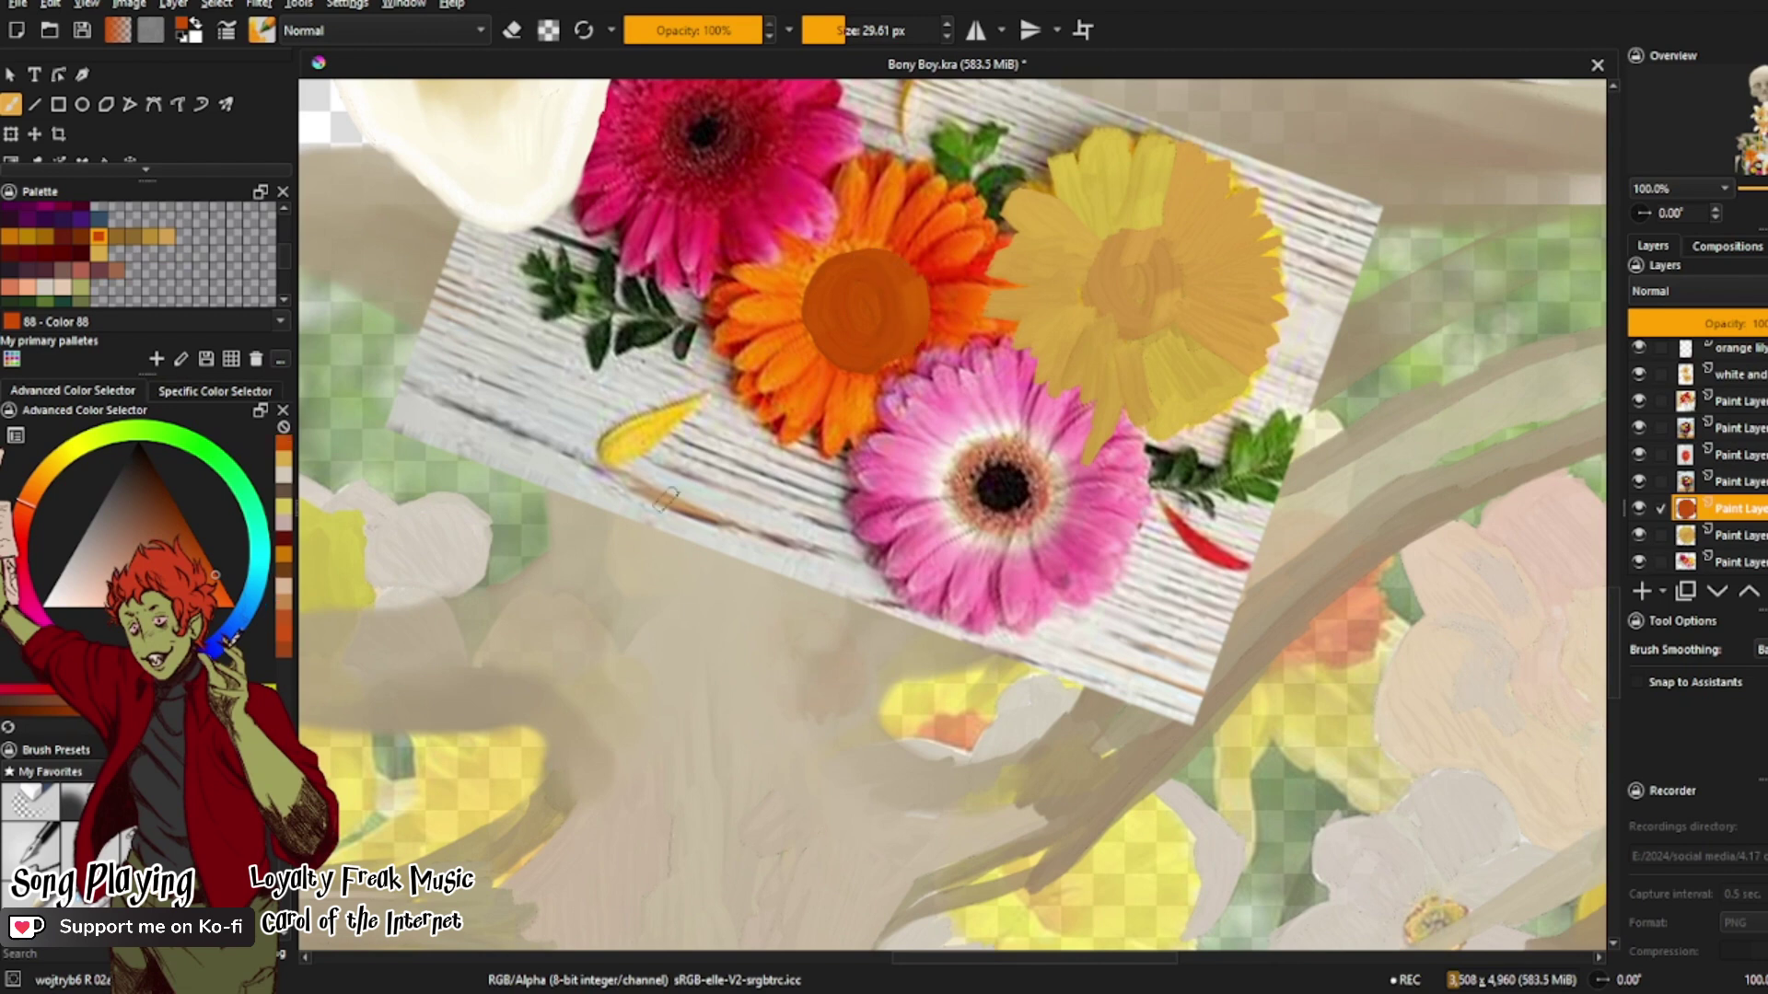
mouse_move(934, 302)
mouse_down()
mouse_move(981, 313)
mouse_move(932, 299)
mouse_move(983, 296)
mouse_move(920, 270)
mouse_move(961, 192)
mouse_move(970, 261)
mouse_move(991, 248)
mouse_move(965, 276)
mouse_move(997, 274)
mouse_move(963, 301)
mouse_move(1005, 323)
mouse_move(961, 334)
mouse_up()
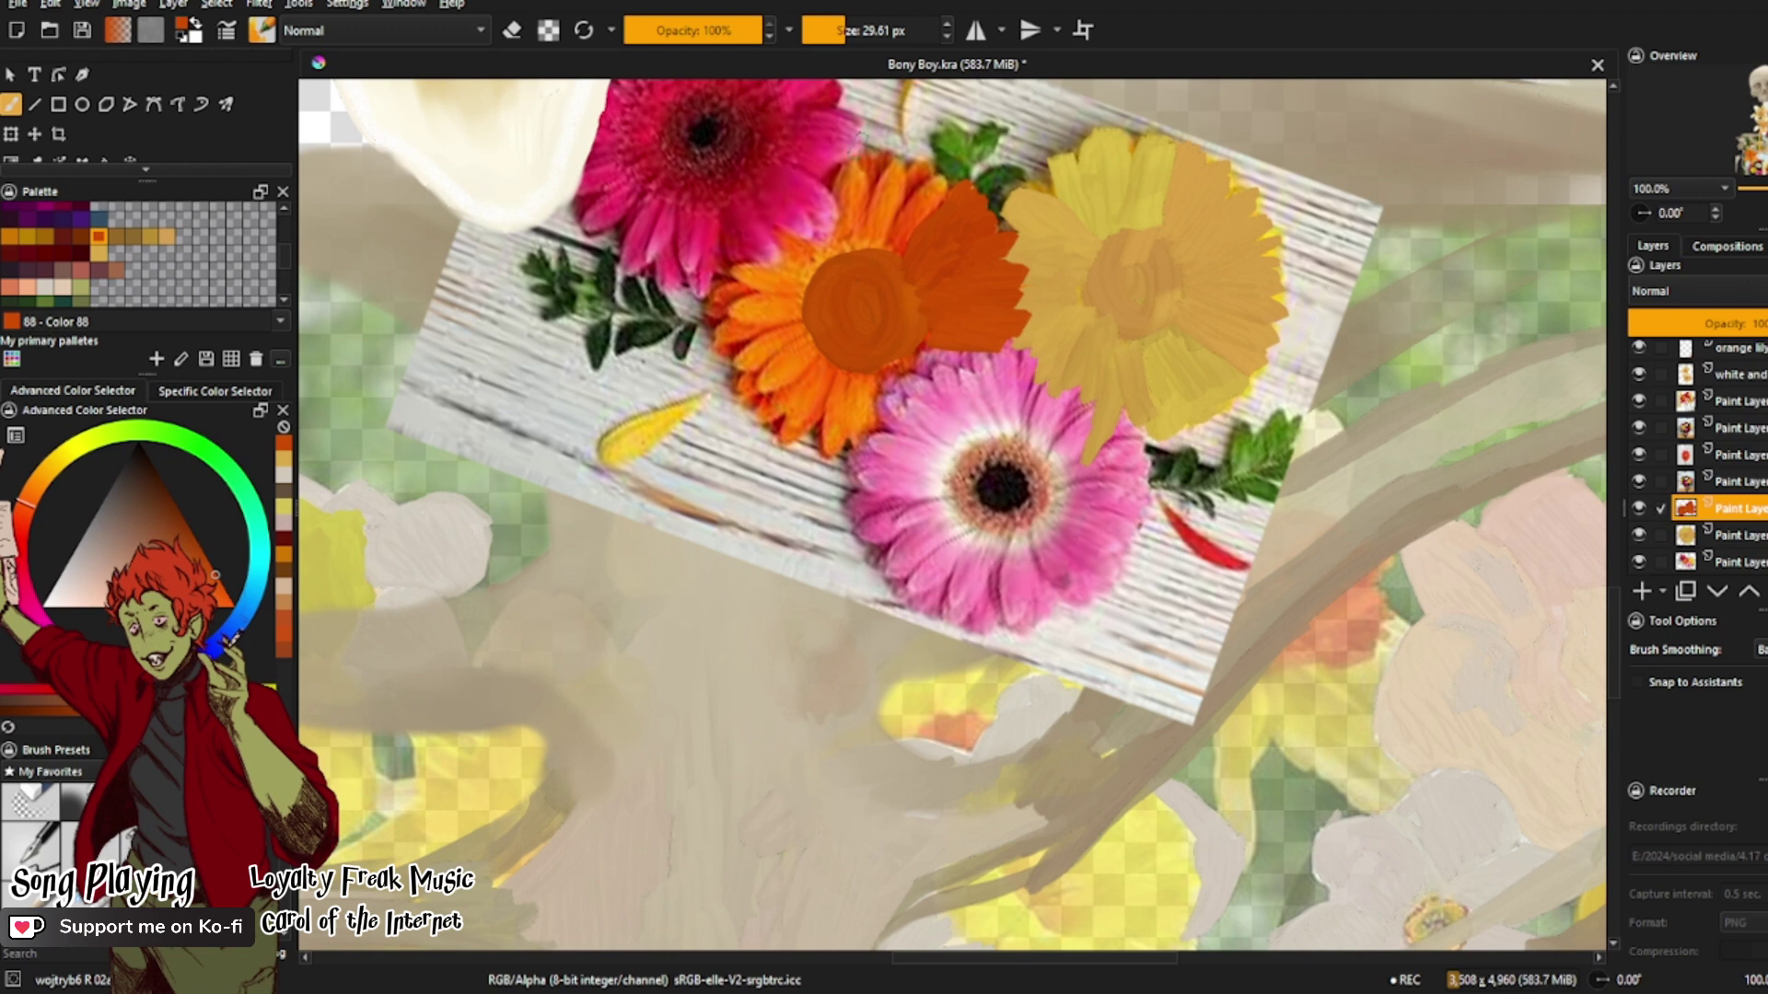
mouse_move(916, 189)
mouse_down()
mouse_move(931, 196)
mouse_move(916, 226)
mouse_move(895, 229)
mouse_move(907, 170)
mouse_move(870, 242)
mouse_move(898, 167)
mouse_move(860, 236)
mouse_move(848, 184)
mouse_move(833, 253)
mouse_move(828, 207)
mouse_move(828, 250)
mouse_move(781, 231)
mouse_move(812, 267)
mouse_up()
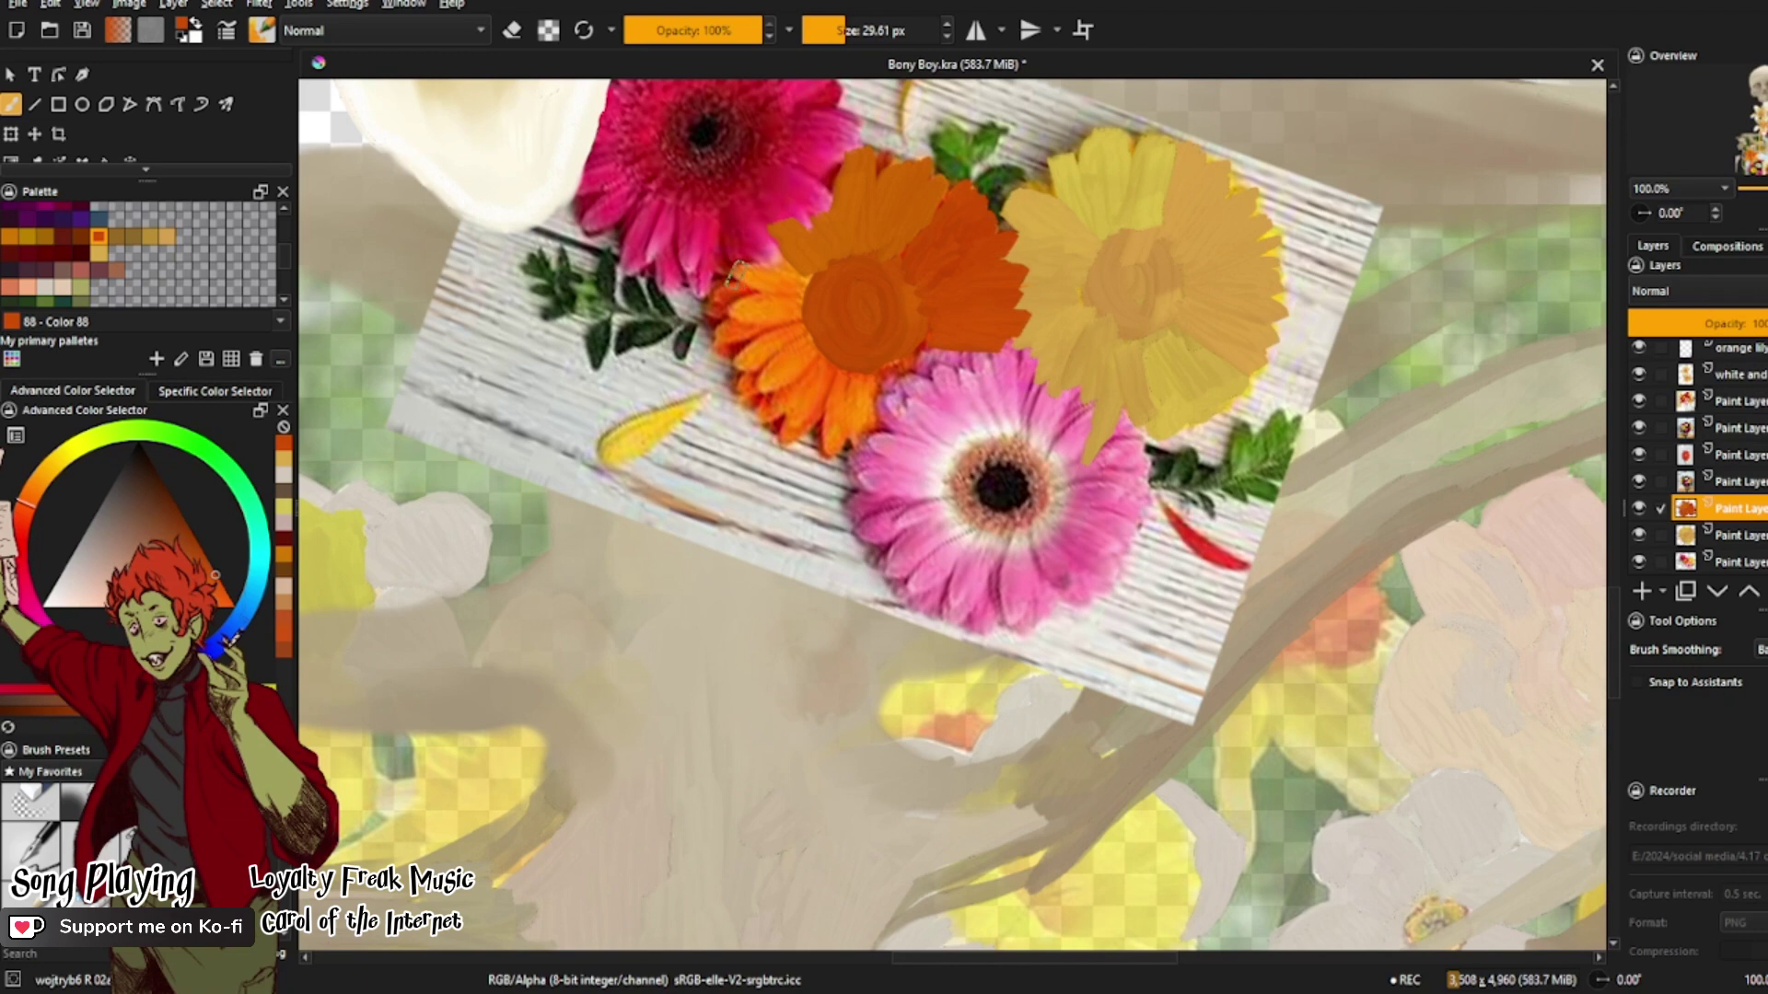
mouse_move(742, 269)
mouse_down()
mouse_move(793, 280)
mouse_move(761, 305)
mouse_up()
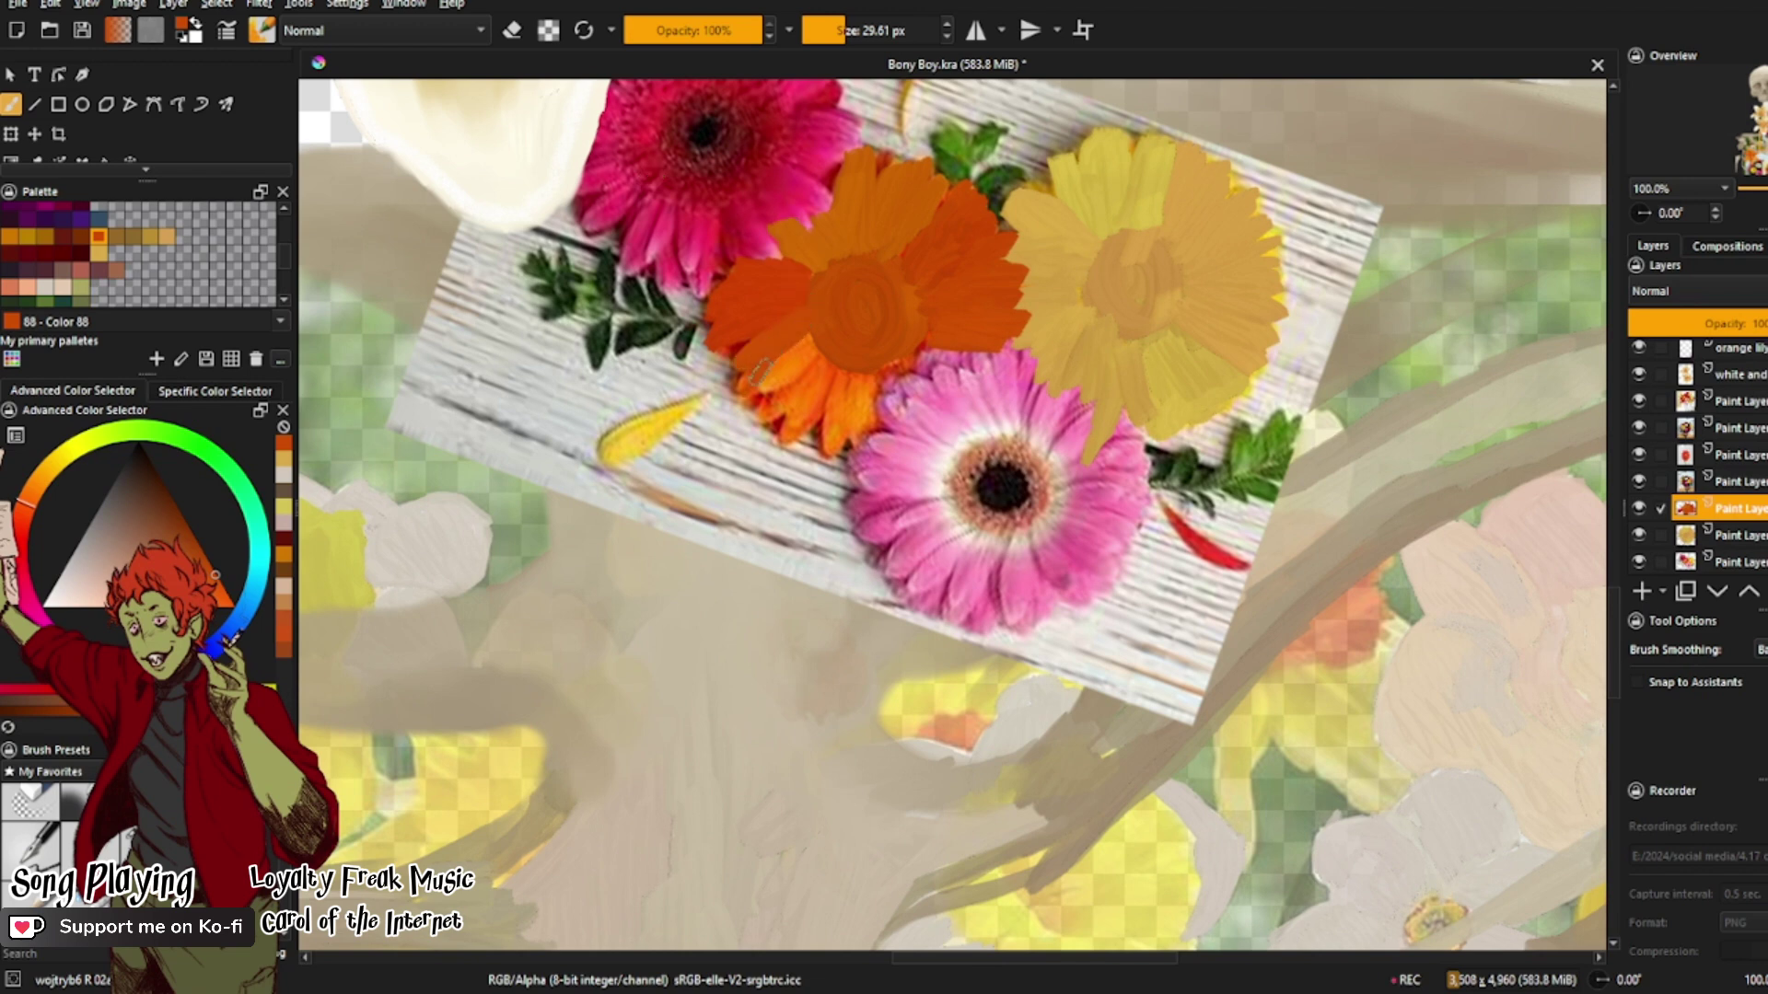
mouse_move(771, 379)
mouse_down()
mouse_move(783, 363)
mouse_move(774, 398)
mouse_move(794, 381)
mouse_move(786, 421)
mouse_move(818, 383)
mouse_move(830, 433)
mouse_move(864, 422)
mouse_move(856, 386)
mouse_move(929, 315)
mouse_up()
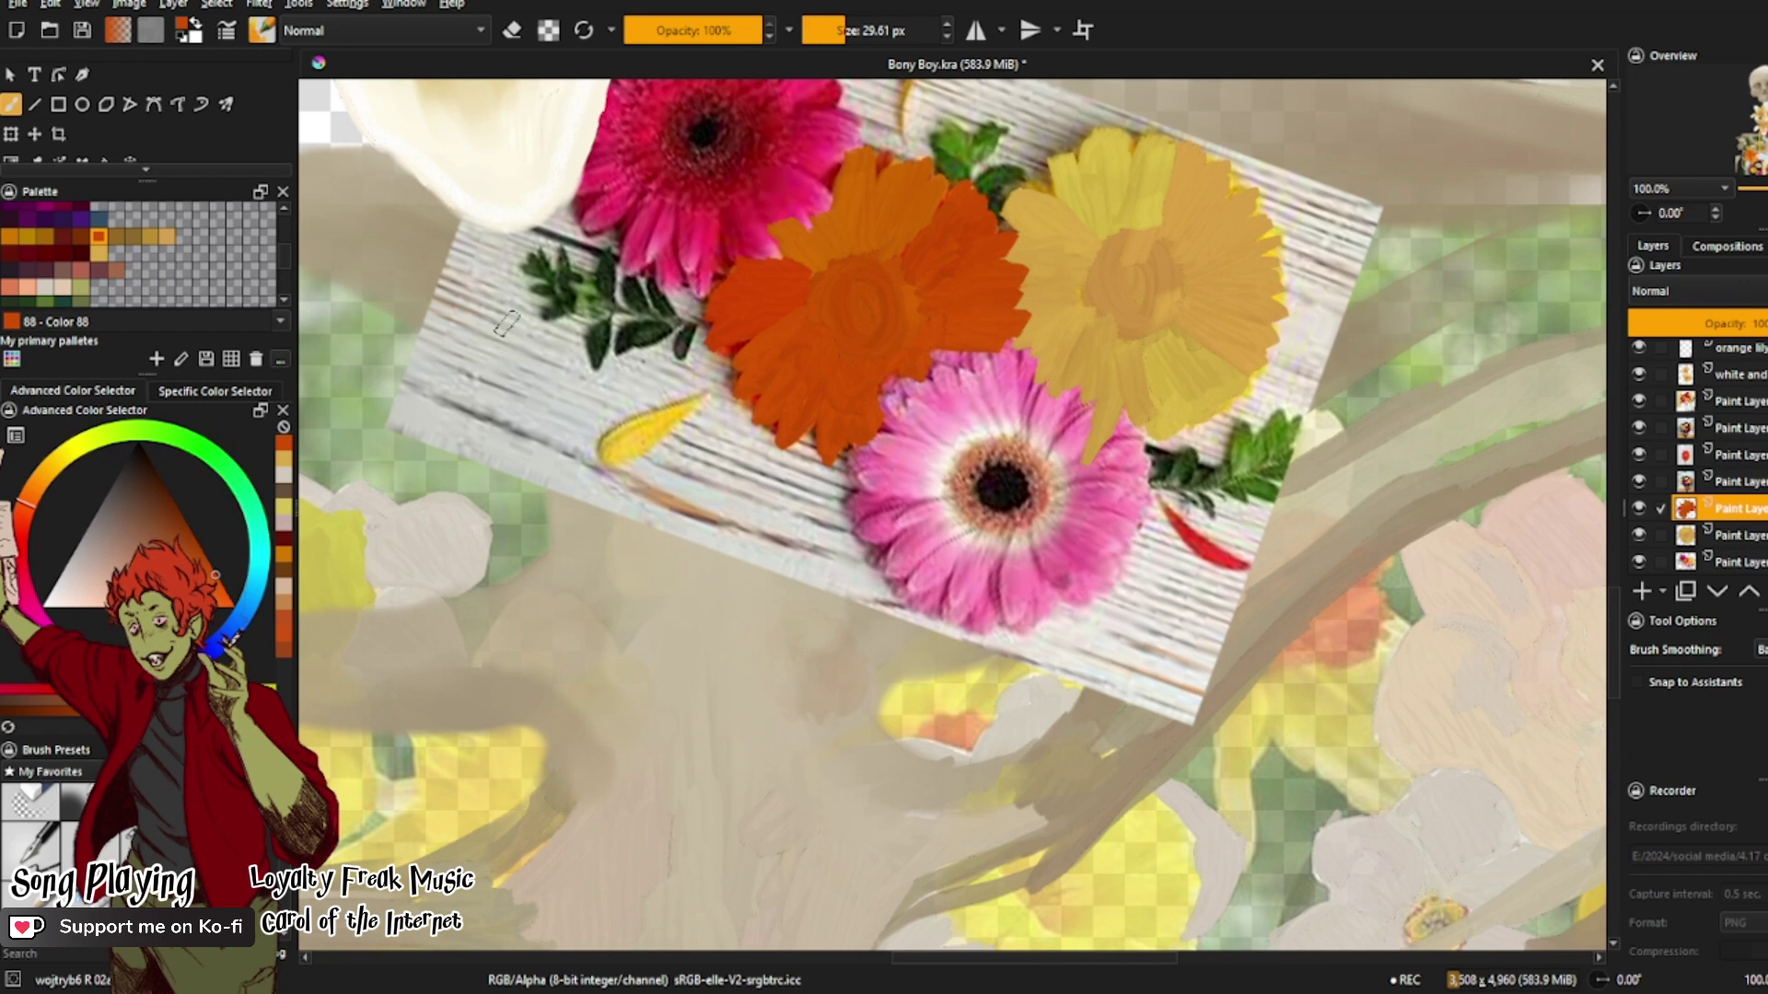
Step: Add a paint layer and cover the pink gerbera's petals with a bright pink lightened from Color 41, following the photo's outline
click(1640, 595)
scroll(153, 264, down, 1)
scroll(153, 264, up, 4)
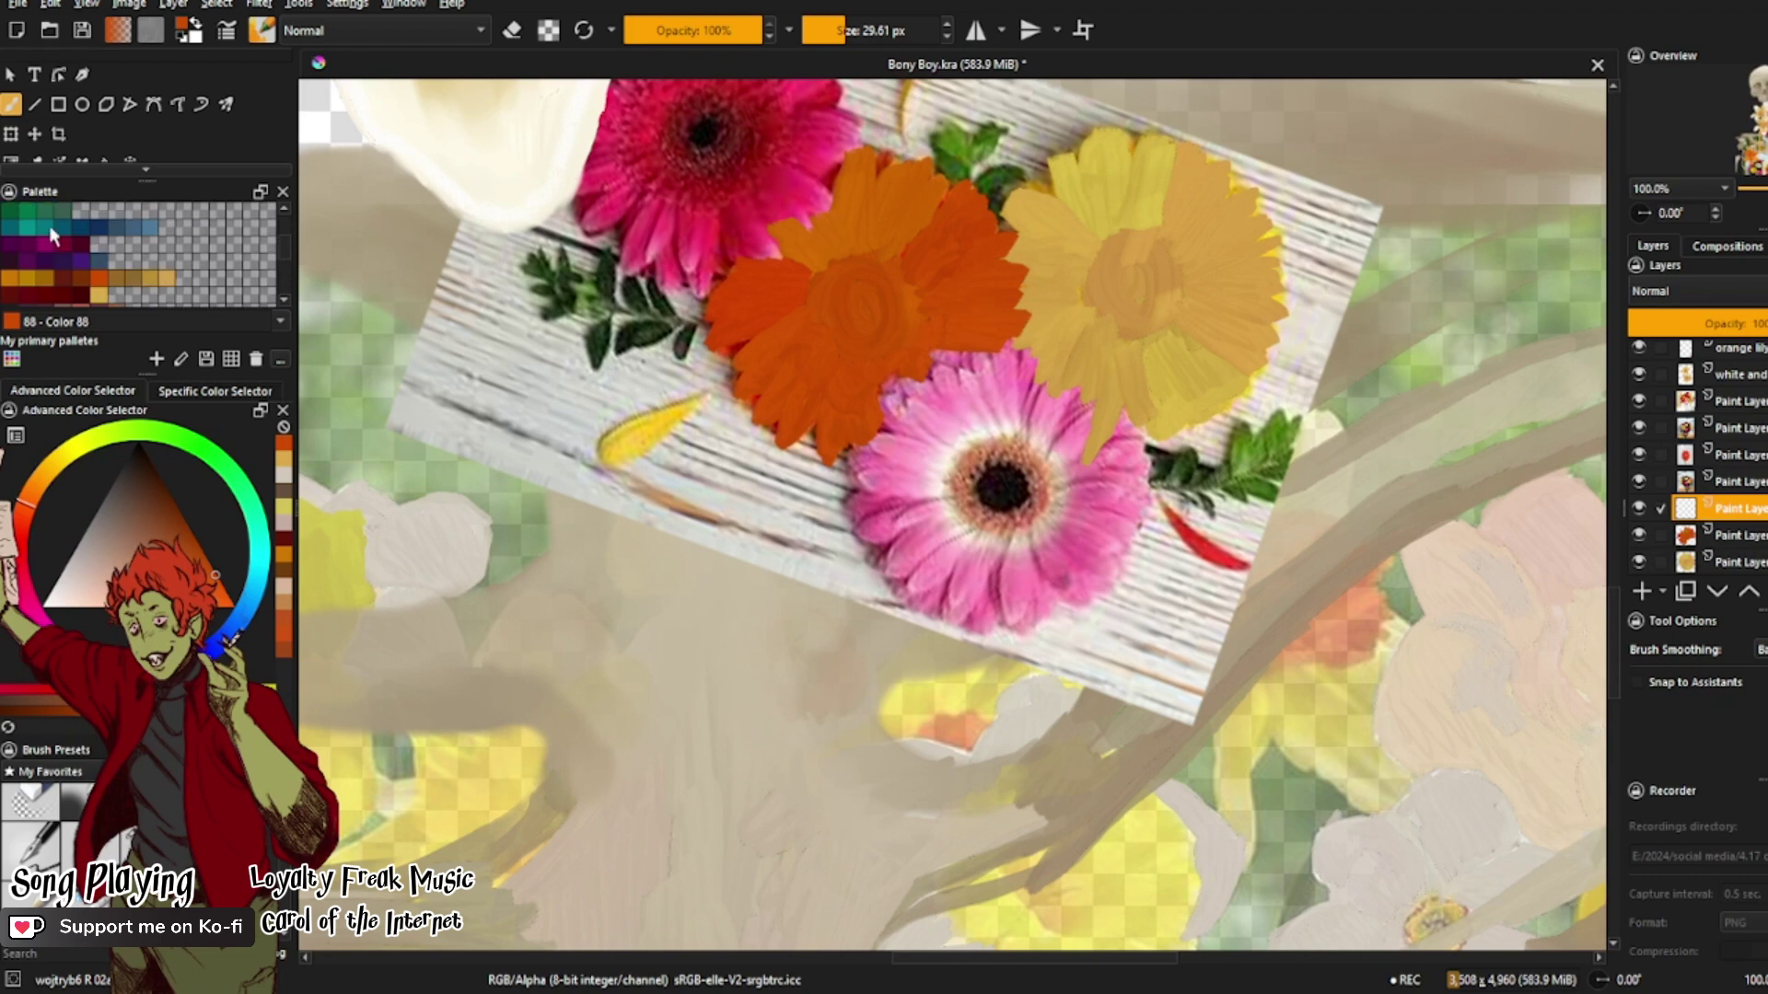
click(45, 246)
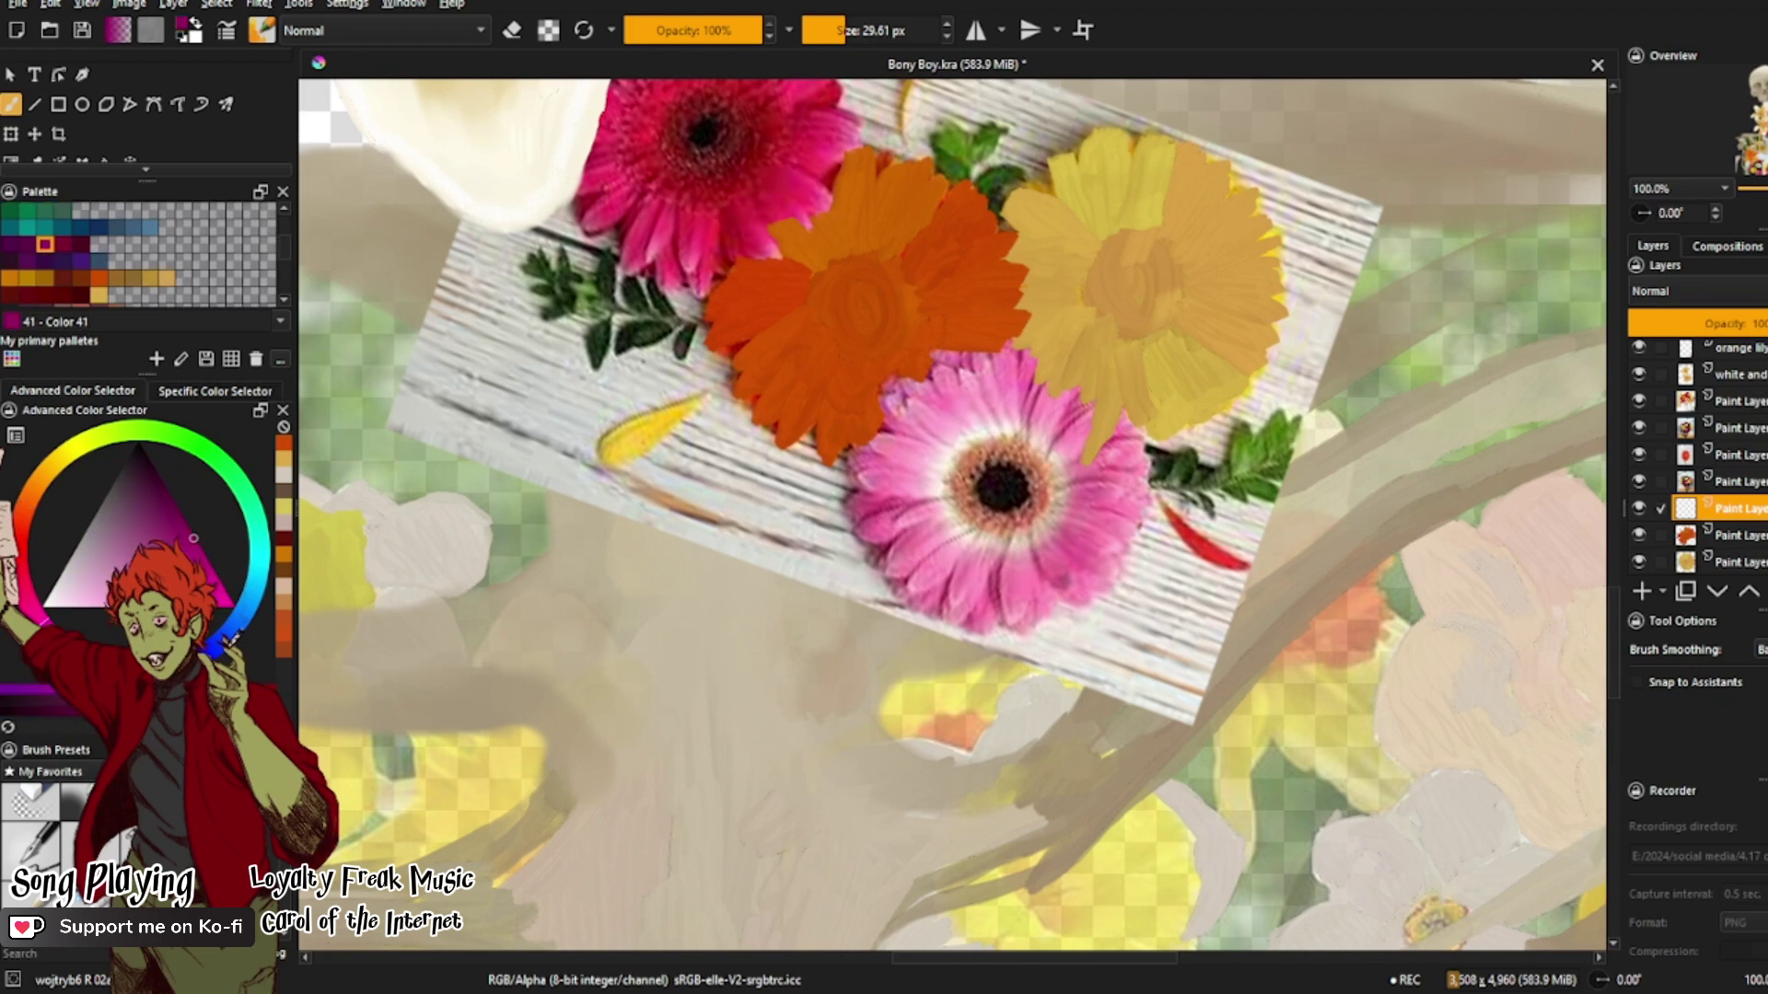
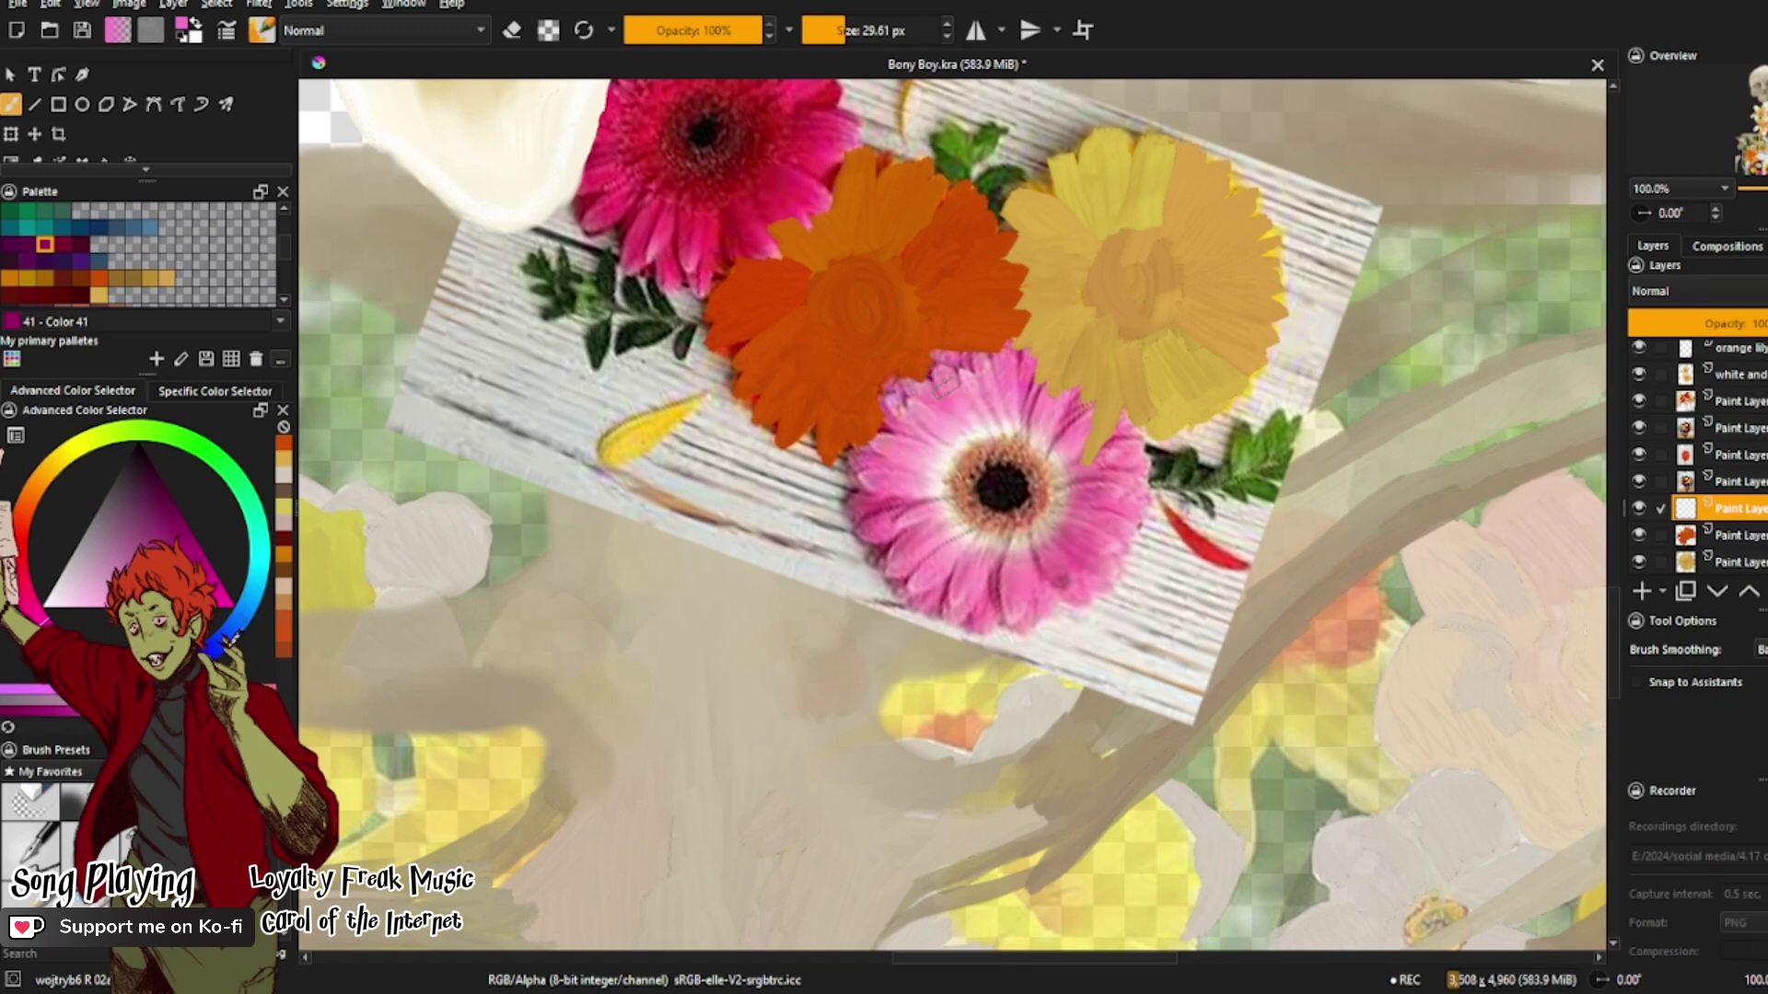
mouse_move(932, 366)
mouse_down()
mouse_move(962, 417)
mouse_move(962, 384)
mouse_move(990, 415)
mouse_move(1009, 370)
mouse_move(1001, 423)
mouse_move(987, 362)
mouse_move(962, 362)
mouse_move(985, 419)
mouse_move(885, 380)
mouse_move(913, 378)
mouse_move(941, 424)
mouse_move(900, 395)
mouse_move(943, 458)
mouse_move(884, 439)
mouse_move(935, 459)
mouse_up()
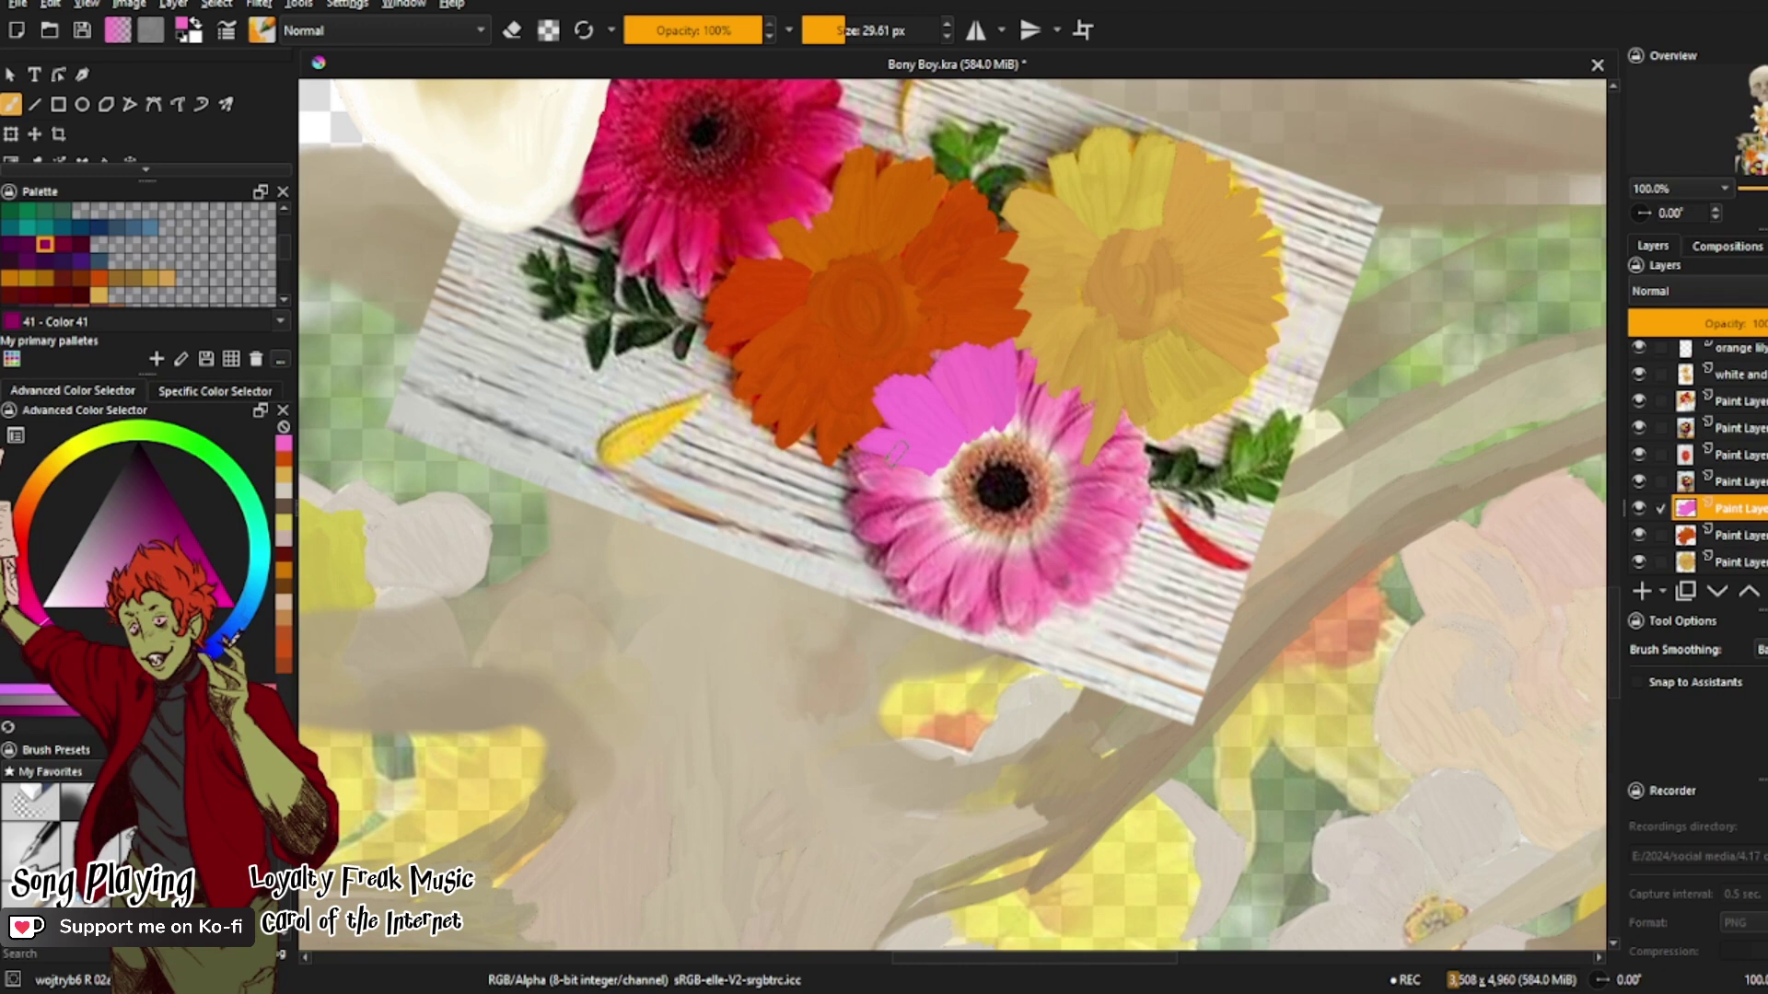
mouse_move(1001, 408)
mouse_down()
mouse_move(1036, 359)
mouse_move(1024, 343)
mouse_move(1022, 395)
mouse_move(1040, 347)
mouse_move(1027, 414)
mouse_move(1091, 405)
mouse_move(1068, 444)
mouse_move(1132, 454)
mouse_move(1132, 504)
mouse_move(1087, 491)
mouse_move(1106, 519)
mouse_move(1095, 557)
mouse_move(1058, 537)
mouse_move(1098, 565)
mouse_move(1046, 552)
mouse_move(1073, 593)
mouse_move(1026, 551)
mouse_move(1015, 608)
mouse_move(1038, 579)
mouse_move(995, 583)
mouse_move(976, 615)
mouse_move(997, 568)
mouse_move(974, 600)
mouse_move(967, 579)
mouse_move(957, 600)
mouse_move(941, 558)
mouse_up()
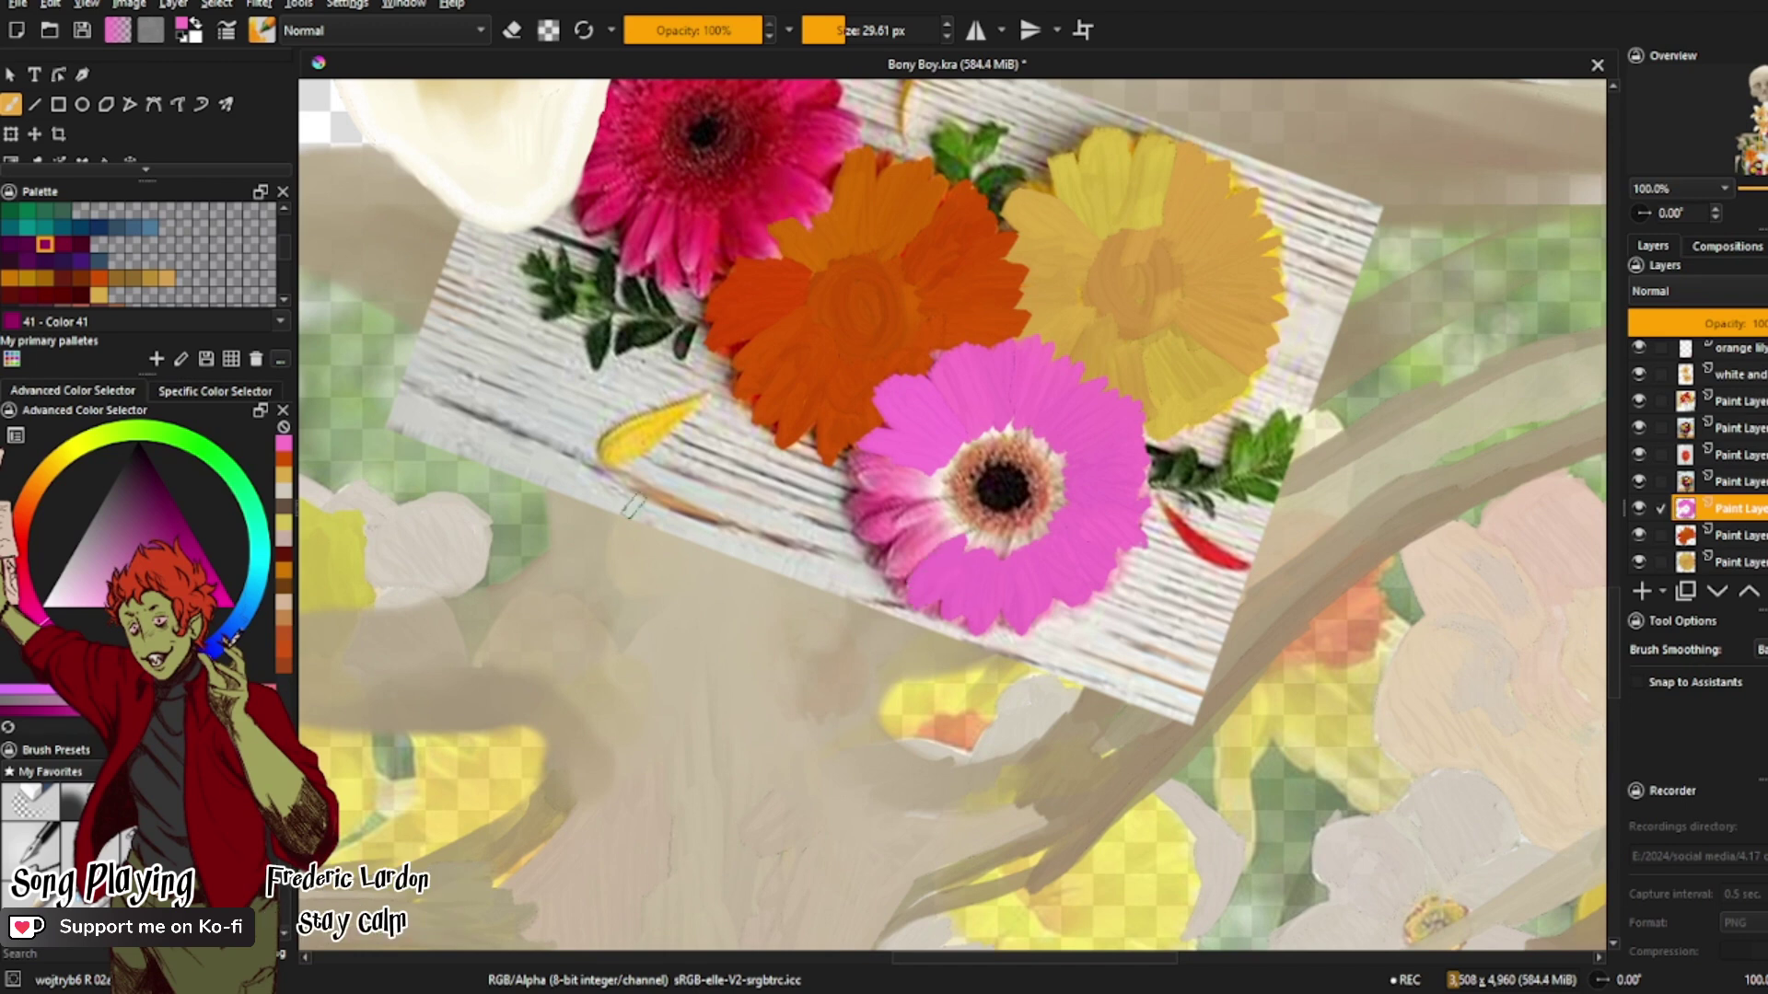
mouse_move(877, 463)
mouse_down()
mouse_move(856, 465)
mouse_move(911, 483)
mouse_move(856, 500)
mouse_move(912, 511)
mouse_move(858, 532)
mouse_move(904, 517)
mouse_move(889, 548)
mouse_move(930, 530)
mouse_move(900, 564)
mouse_up()
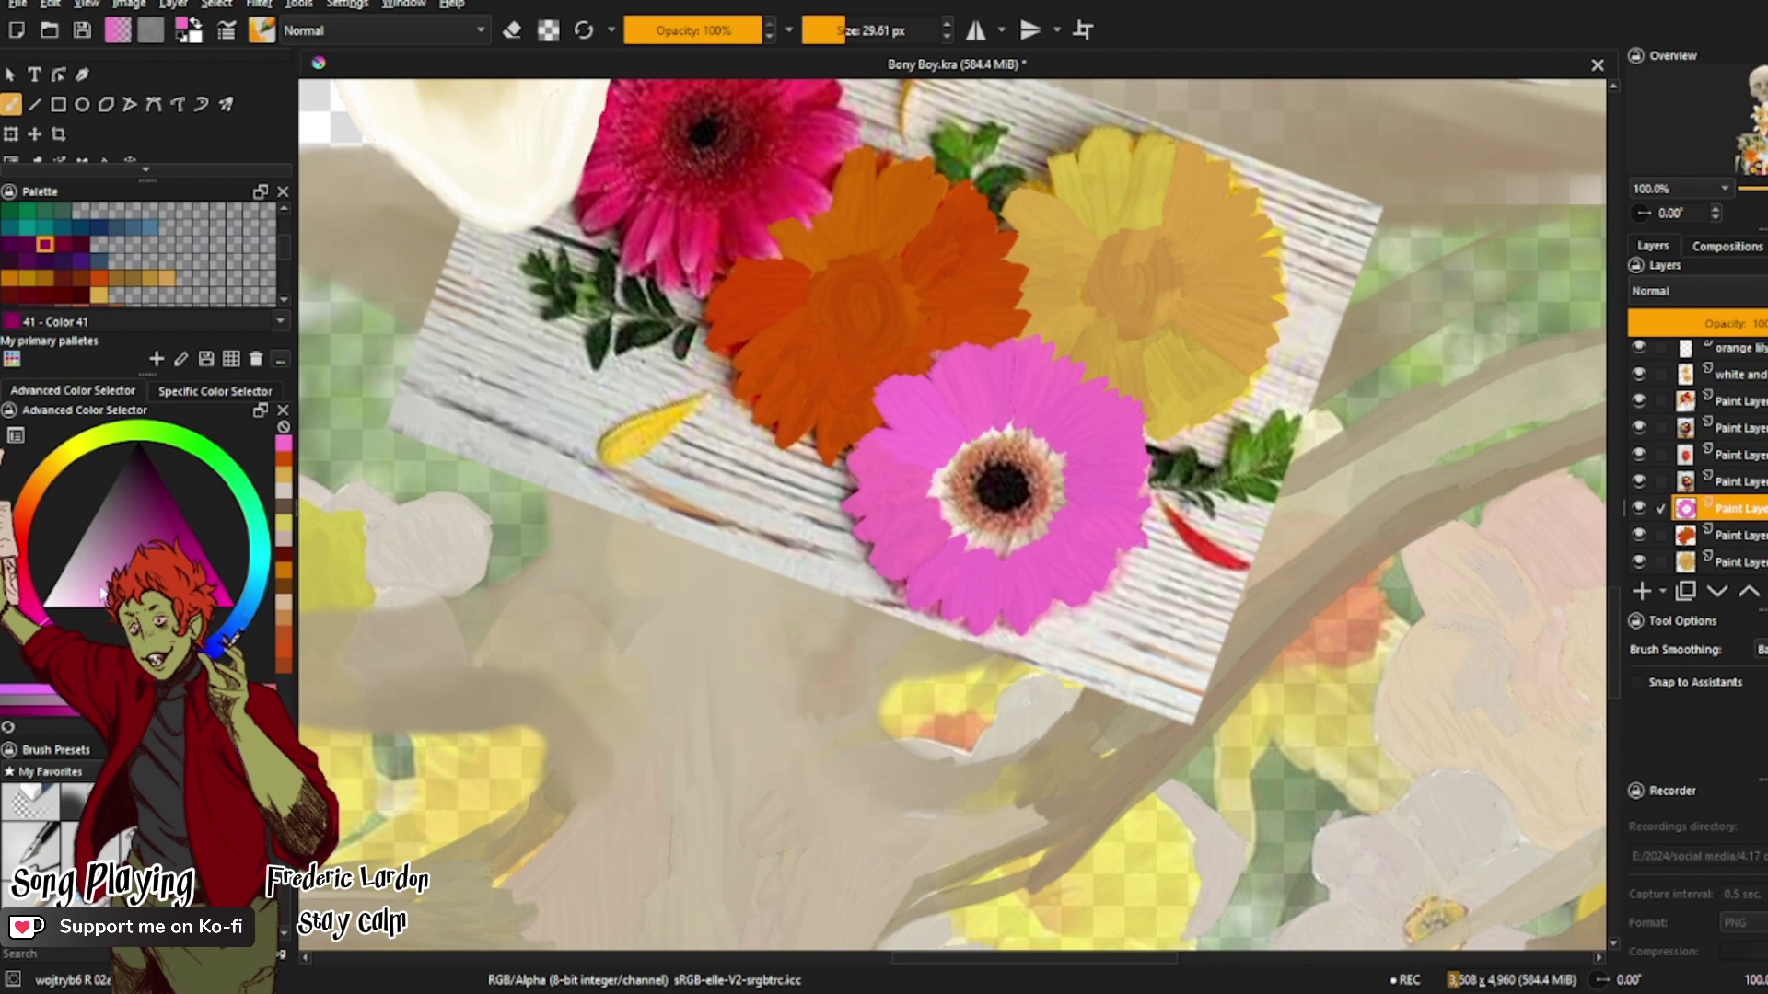
Step: Paint a pale pink ring around the pink gerbera's middle and fill its centre with dark reddish brown
scroll(138, 253, up, 2)
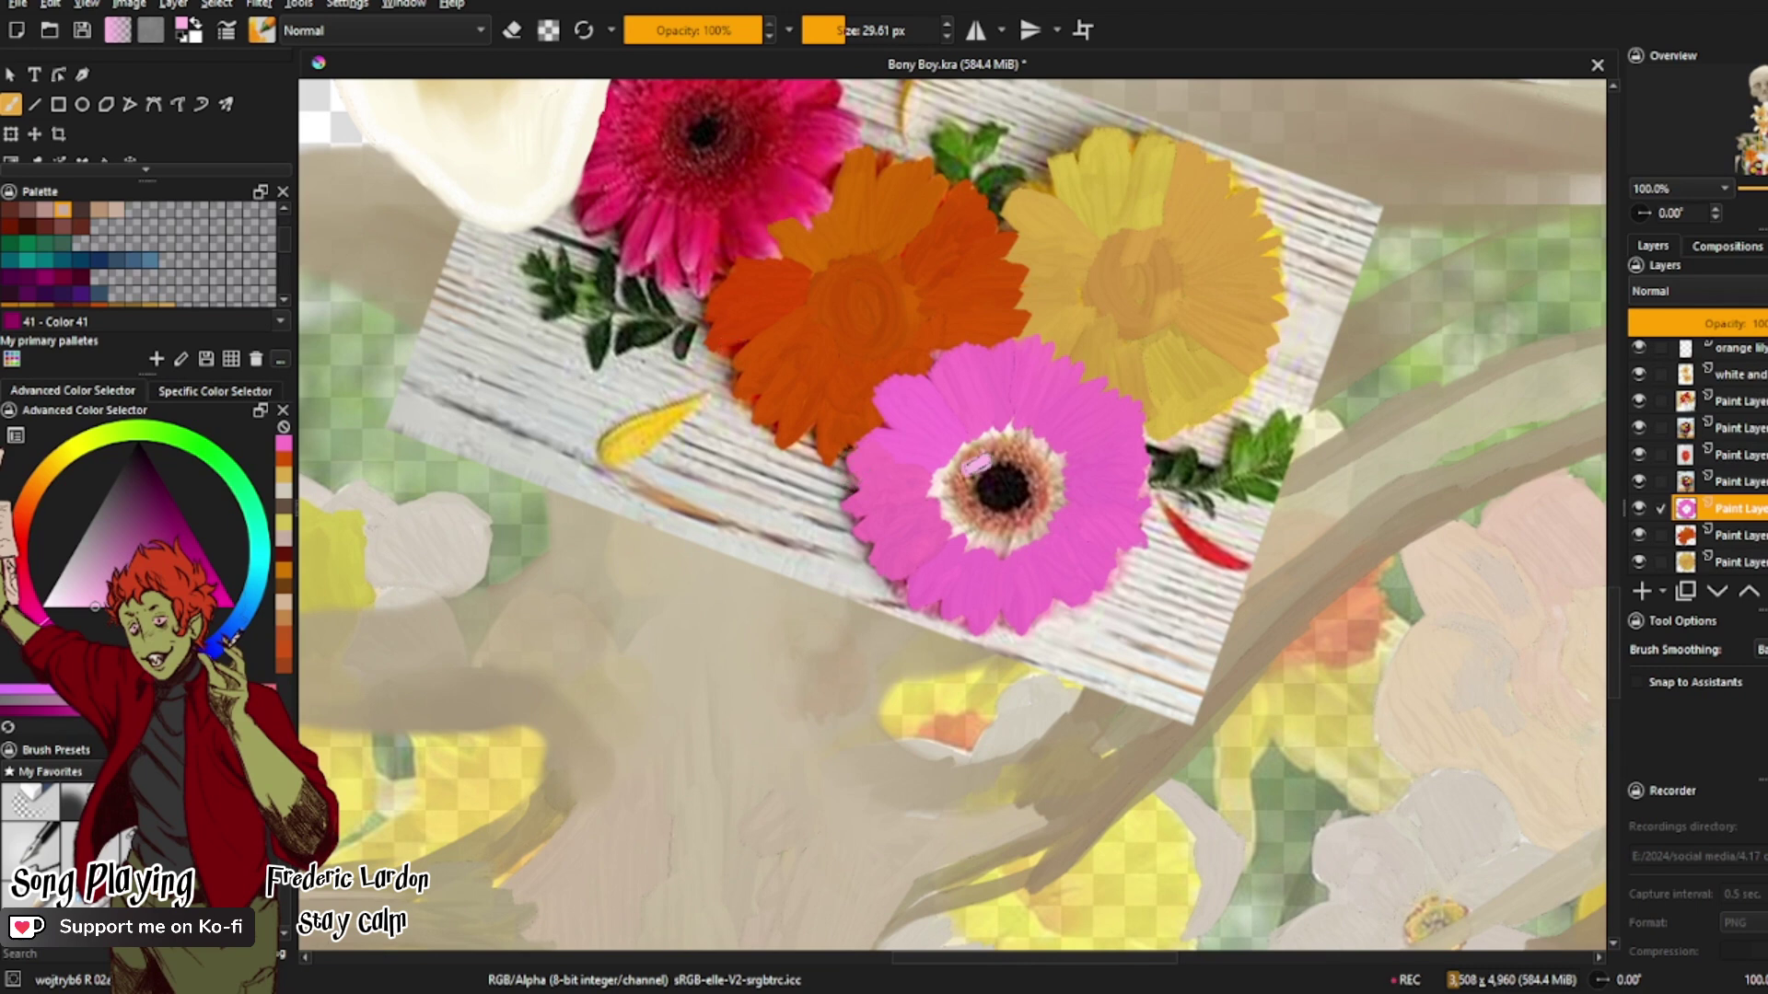
mouse_move(971, 463)
mouse_down()
mouse_move(963, 526)
mouse_move(1027, 532)
mouse_move(1032, 439)
mouse_move(990, 432)
mouse_move(957, 465)
mouse_up()
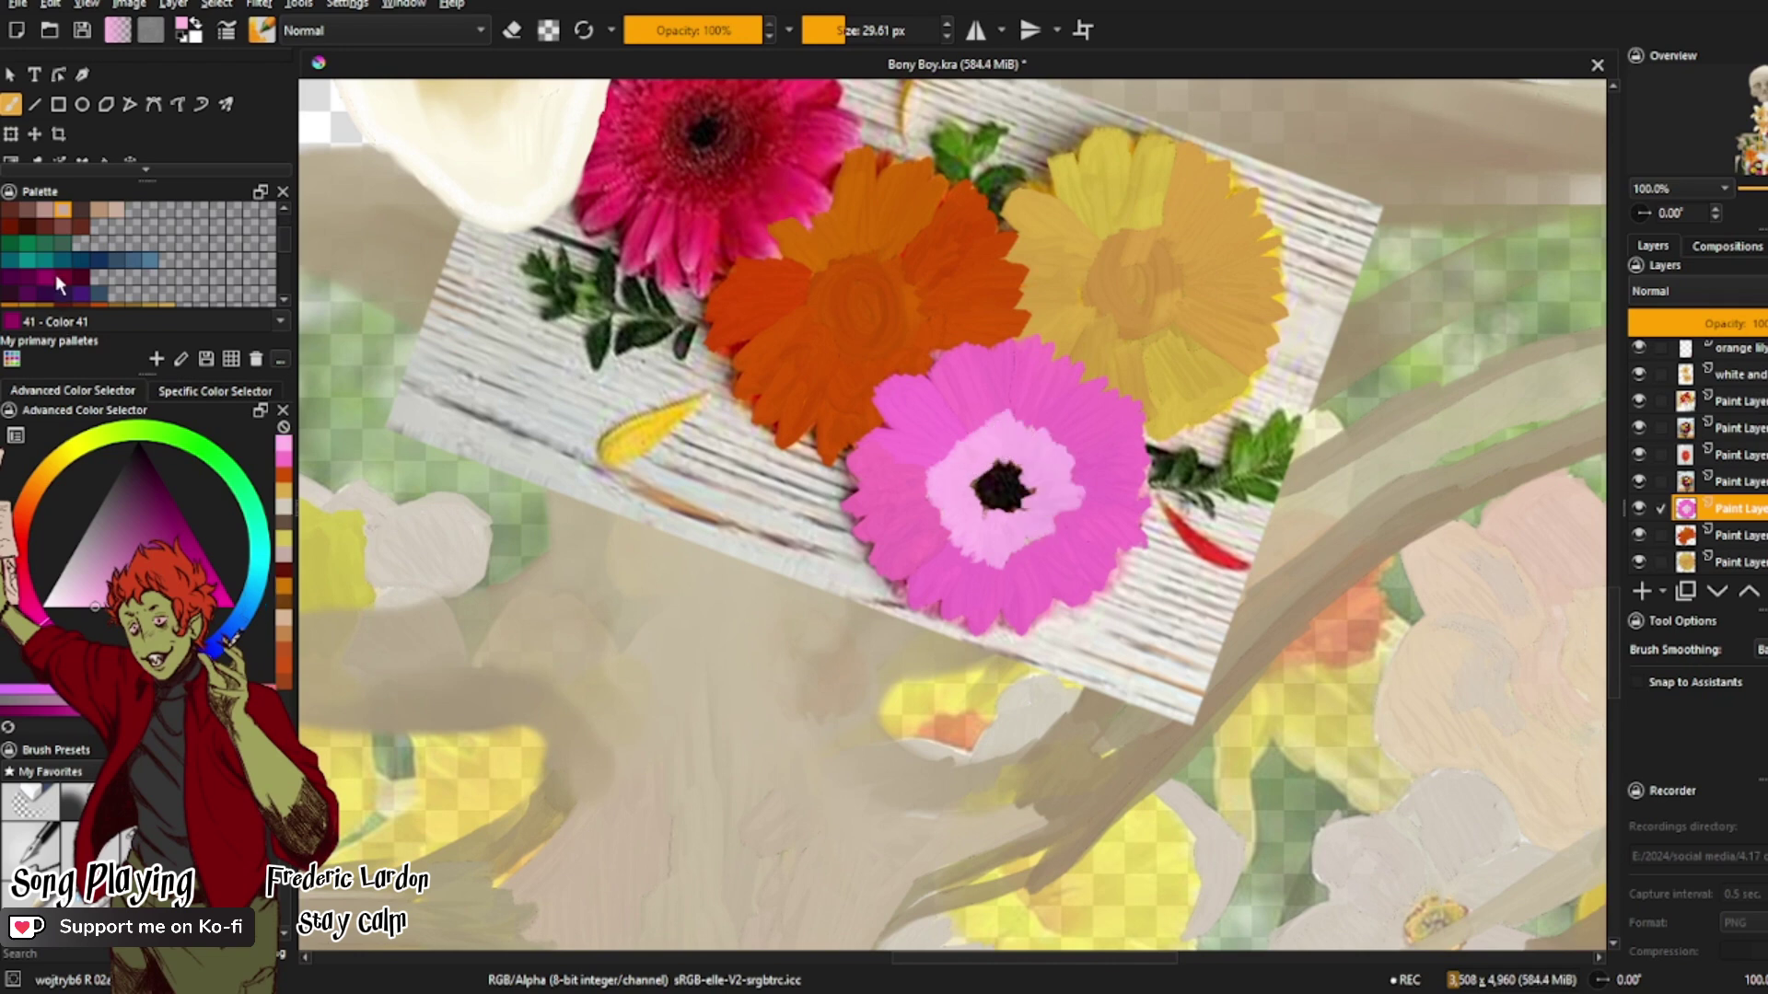
click(280, 563)
mouse_move(989, 478)
mouse_down()
mouse_move(1011, 479)
mouse_move(985, 497)
mouse_move(1001, 489)
mouse_up()
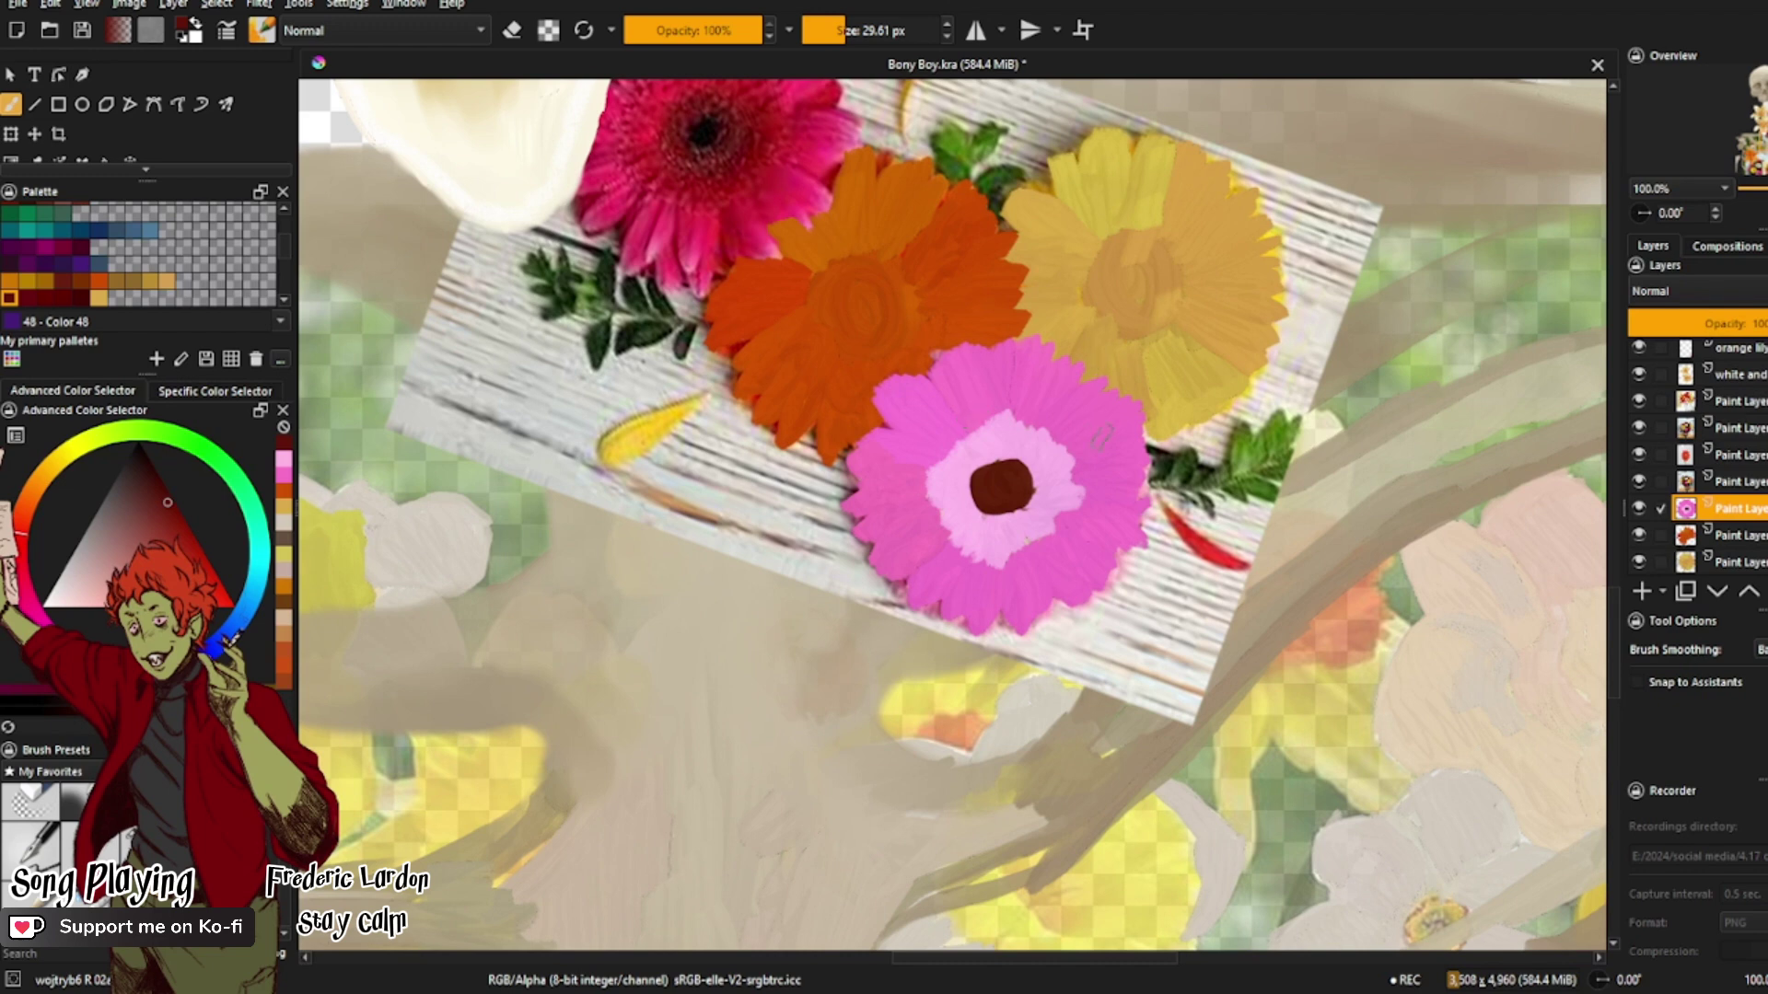
Step: Add another paint layer and paint over the whole magenta gerbera with the dark magenta Color 41
click(1641, 591)
scroll(1521, 555, up, 5)
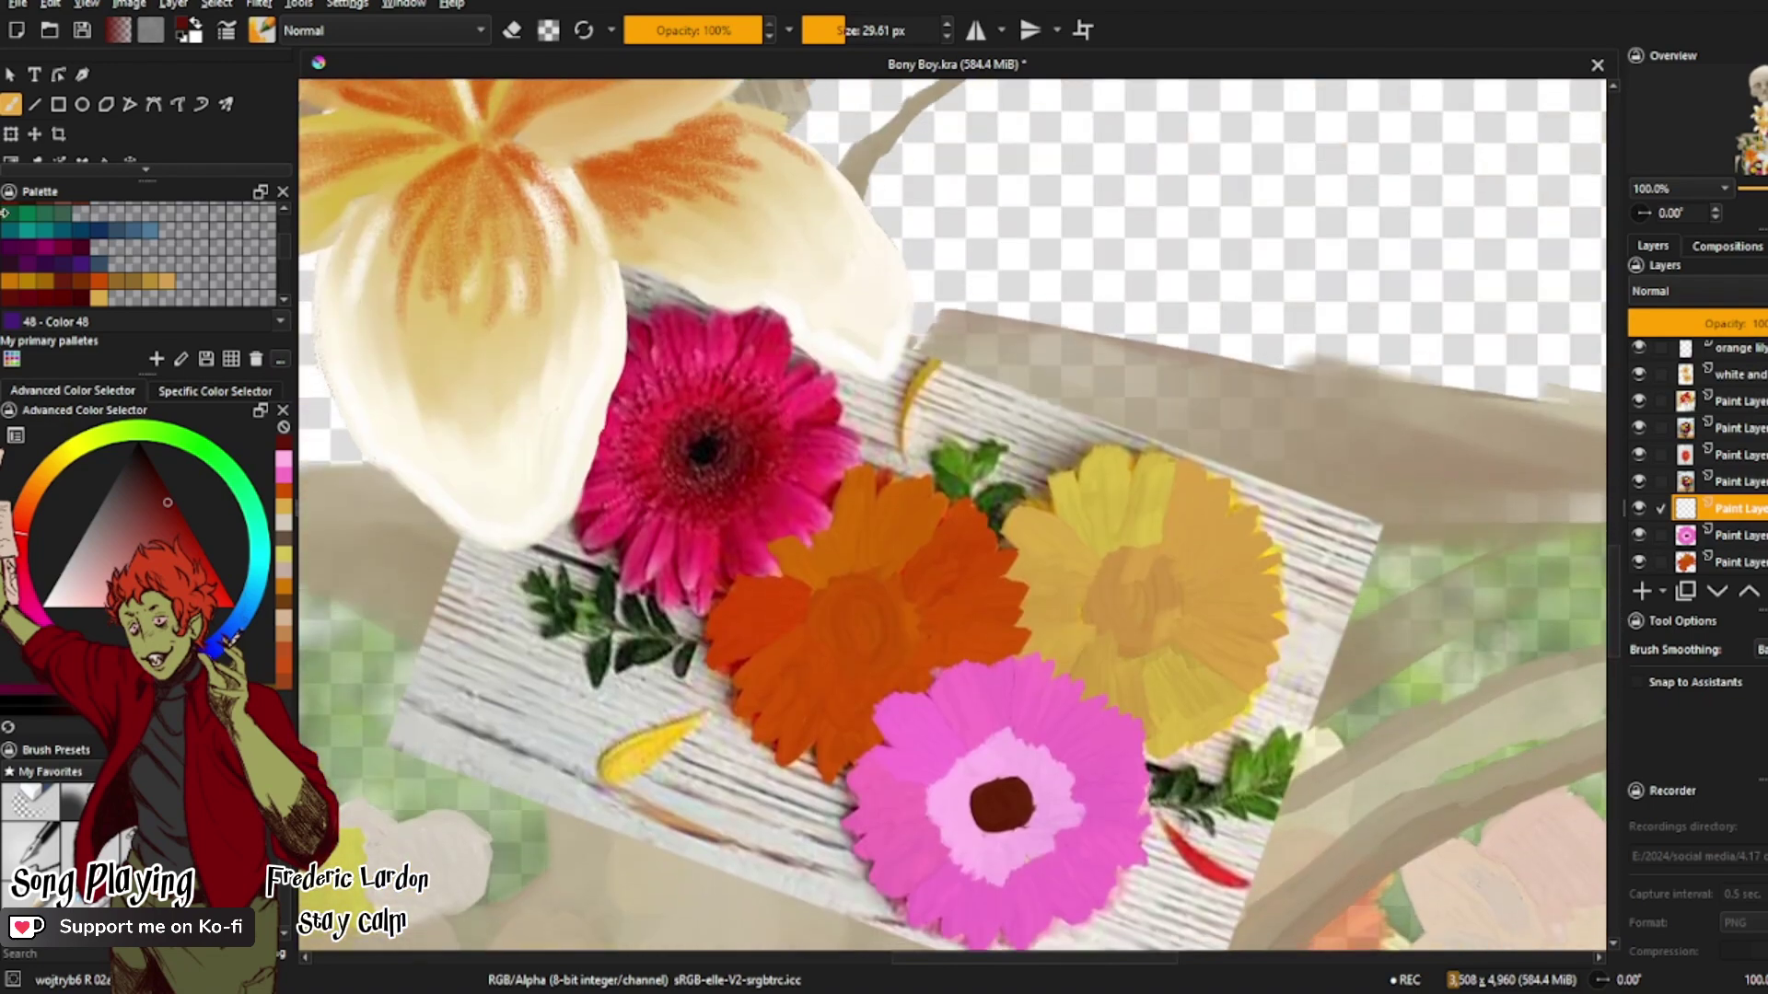
click(52, 249)
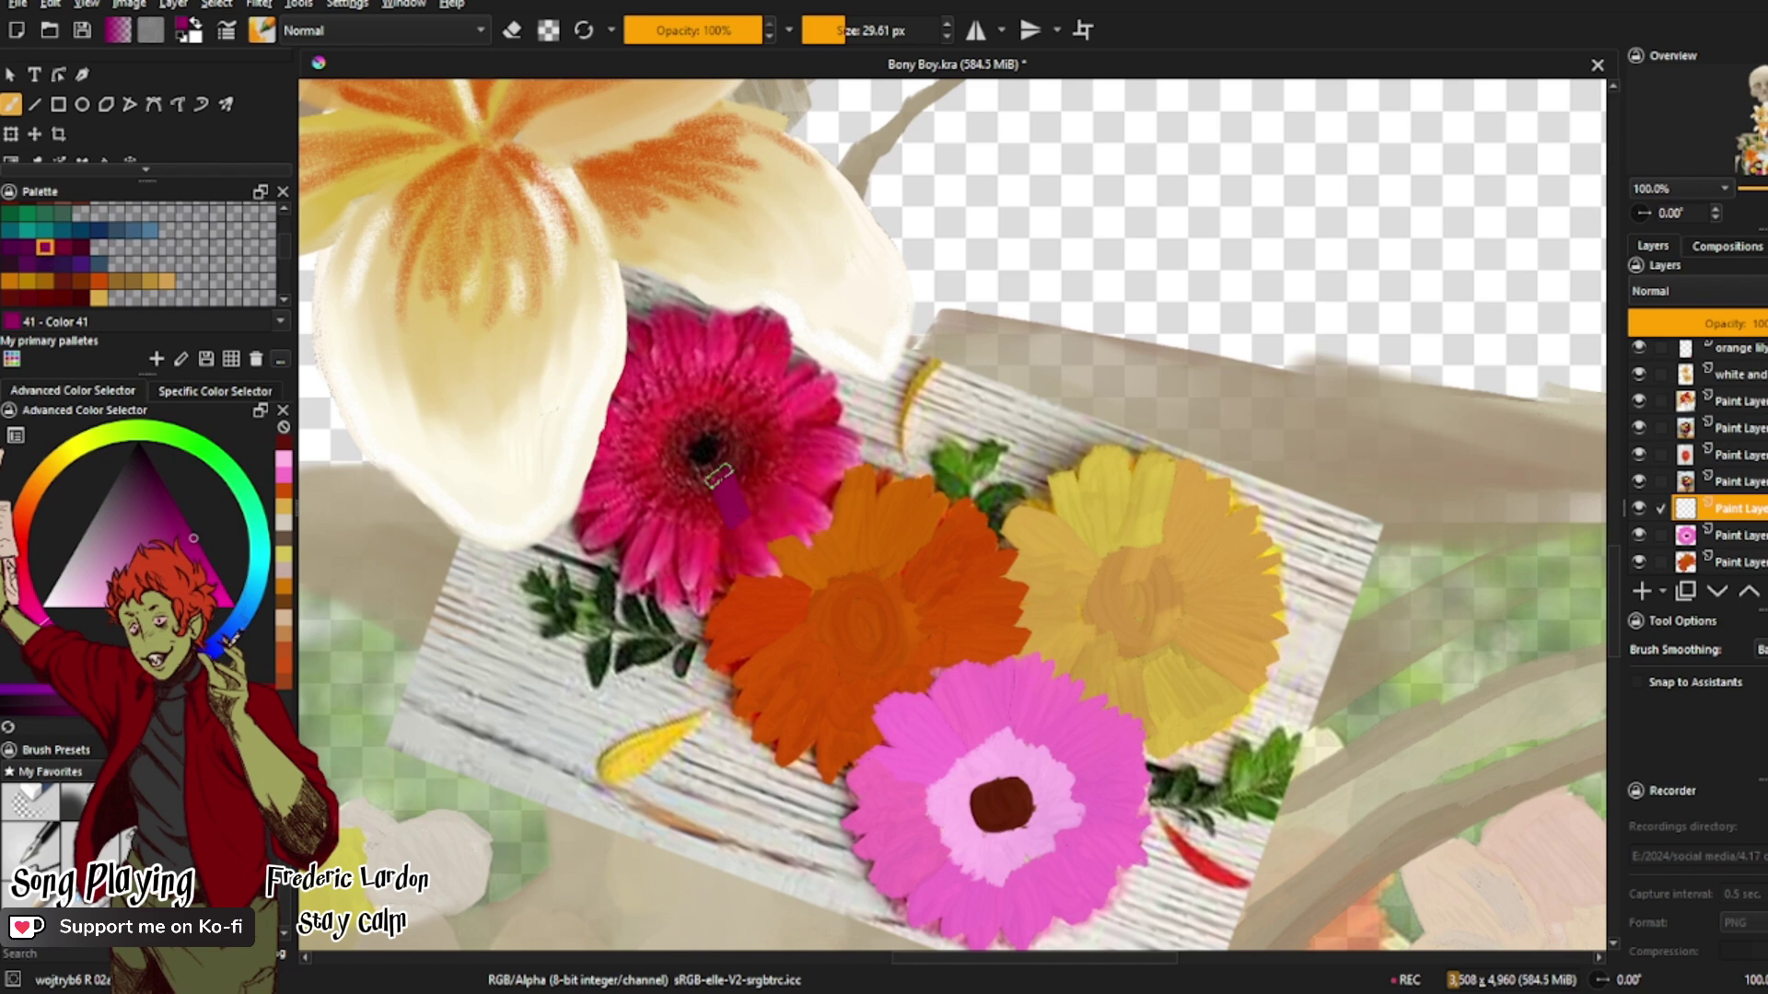
mouse_move(705, 453)
mouse_down()
mouse_move(772, 573)
mouse_move(730, 476)
mouse_move(795, 557)
mouse_move(765, 496)
mouse_move(829, 527)
mouse_move(786, 500)
mouse_up()
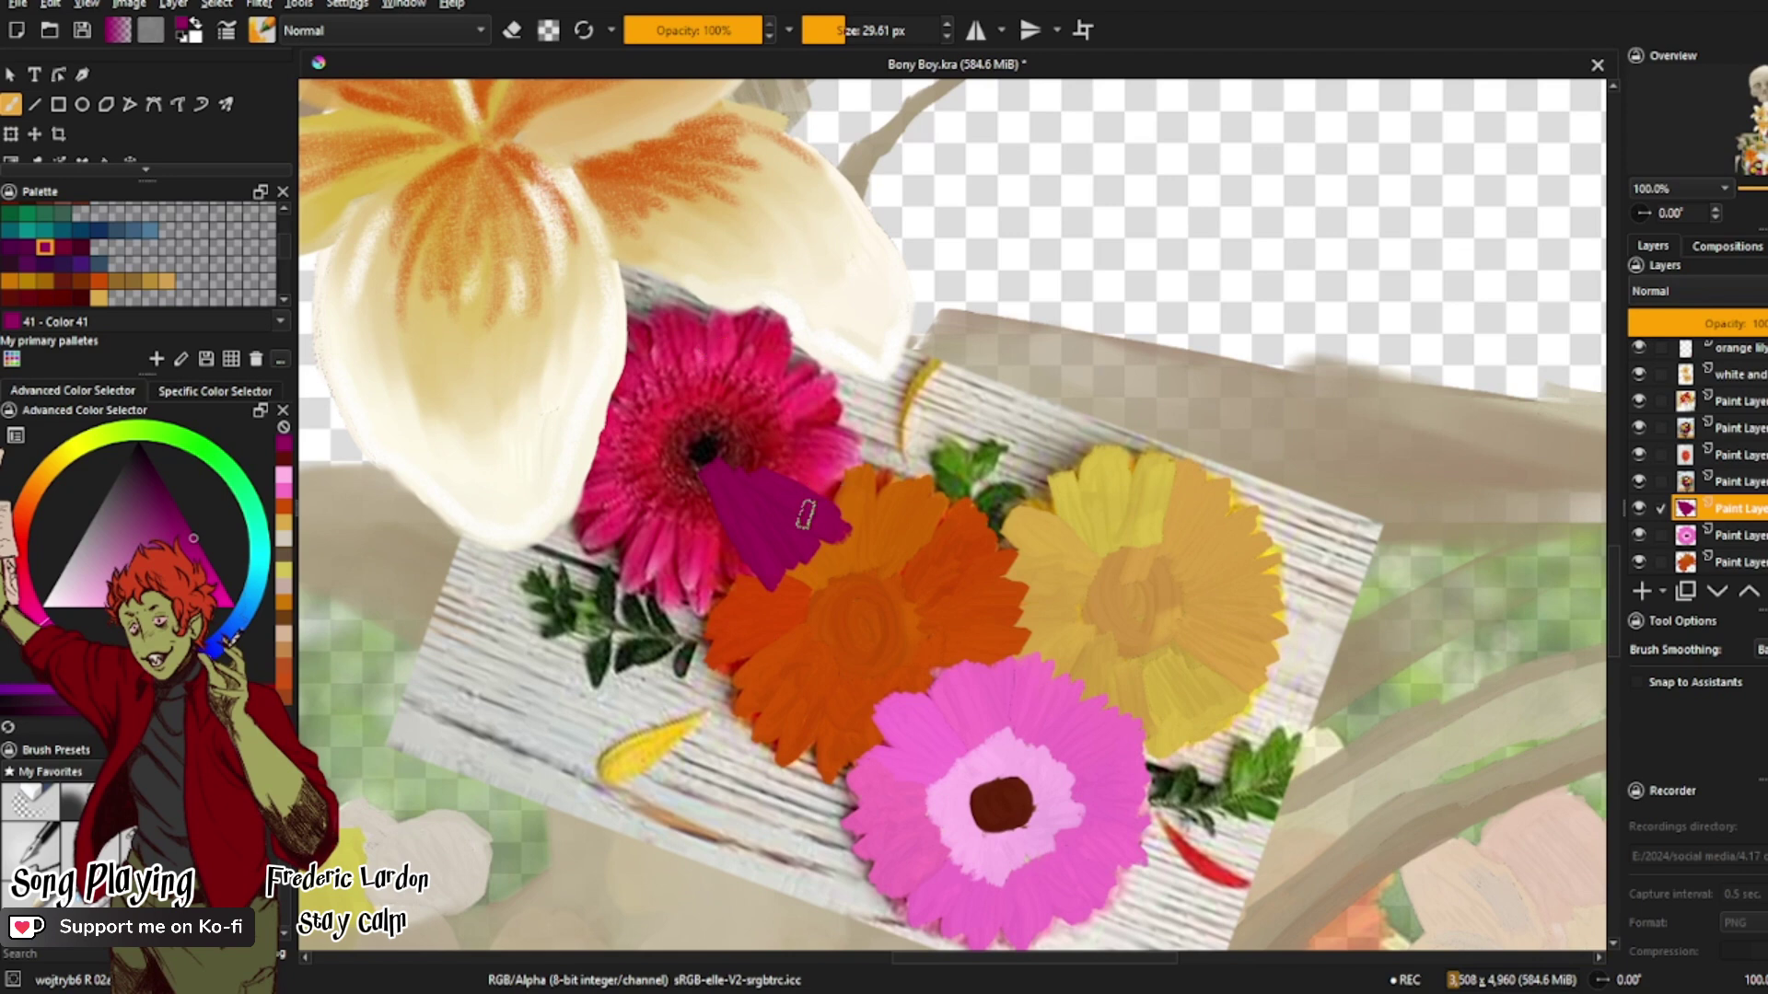
mouse_move(806, 513)
mouse_down()
mouse_move(735, 475)
mouse_move(852, 467)
mouse_move(750, 428)
mouse_move(825, 412)
mouse_move(751, 420)
mouse_move(826, 383)
mouse_move(738, 409)
mouse_move(765, 370)
mouse_move(777, 389)
mouse_move(775, 335)
mouse_move(748, 383)
mouse_move(762, 320)
mouse_move(720, 411)
mouse_move(714, 328)
mouse_move(722, 383)
mouse_up()
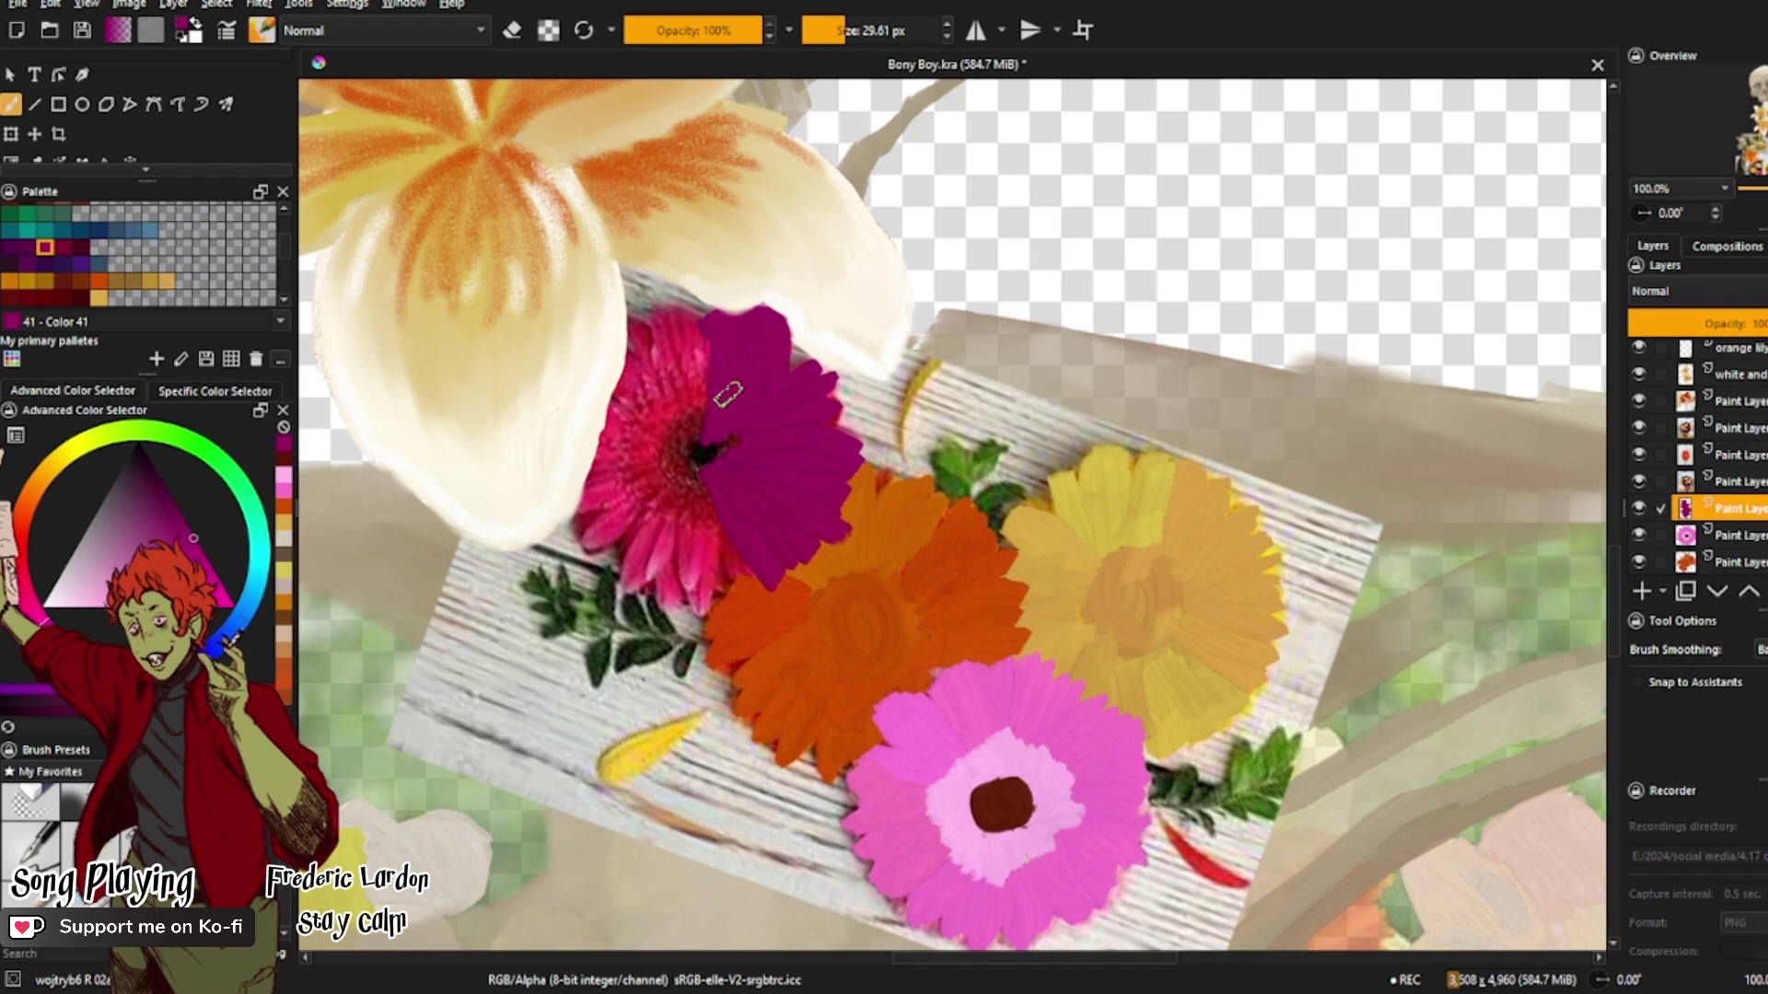
mouse_move(675, 318)
mouse_down()
mouse_move(667, 362)
mouse_move(696, 329)
mouse_move(692, 426)
mouse_move(642, 330)
mouse_move(661, 392)
mouse_move(633, 367)
mouse_move(682, 447)
mouse_move(594, 414)
mouse_up()
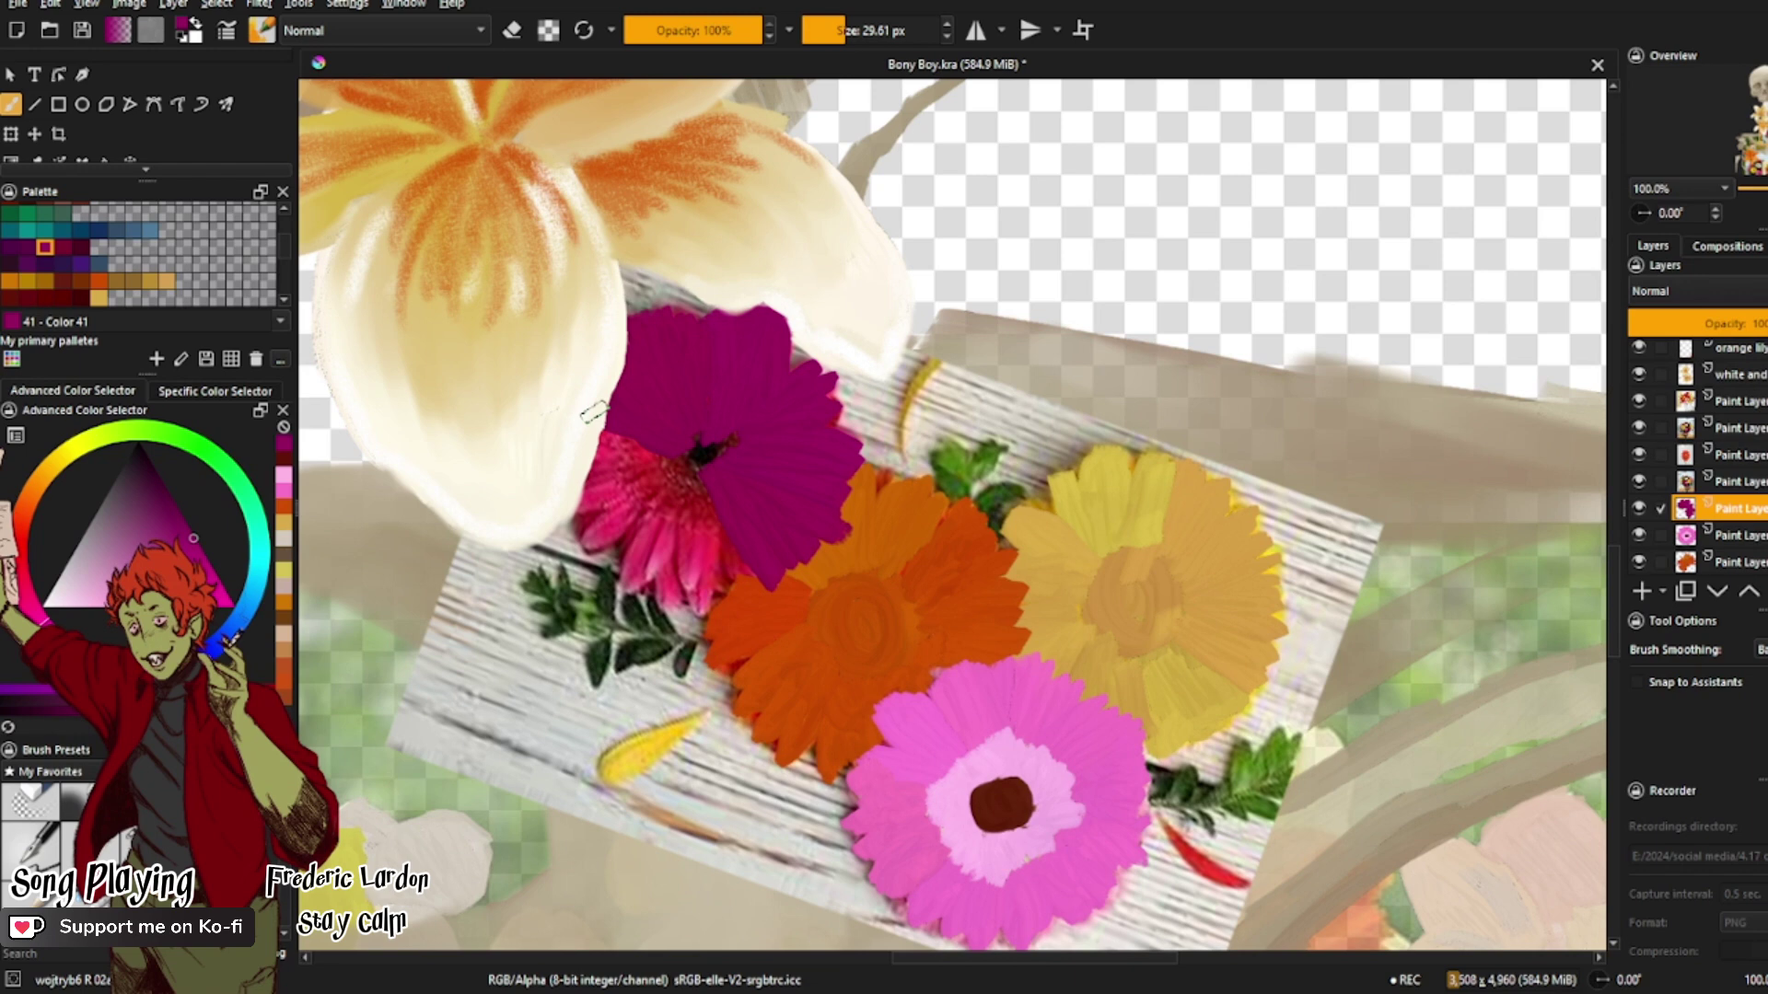
mouse_move(681, 448)
mouse_down()
mouse_move(587, 451)
mouse_move(585, 496)
mouse_move(655, 483)
mouse_move(595, 541)
mouse_move(660, 487)
mouse_move(605, 532)
mouse_move(583, 493)
mouse_move(694, 461)
mouse_move(632, 580)
mouse_move(681, 552)
mouse_move(687, 576)
mouse_move(710, 514)
mouse_move(698, 488)
mouse_move(705, 600)
mouse_move(716, 539)
mouse_move(751, 582)
mouse_move(665, 579)
mouse_move(660, 514)
mouse_move(625, 527)
mouse_move(738, 427)
mouse_move(688, 458)
mouse_move(687, 426)
mouse_move(730, 476)
mouse_move(730, 429)
mouse_move(684, 471)
mouse_move(724, 429)
mouse_up()
Step: Copy the gerbera photo layer into a new document and move the photo fully inside its canvas
scroll(1252, 690, down, 2)
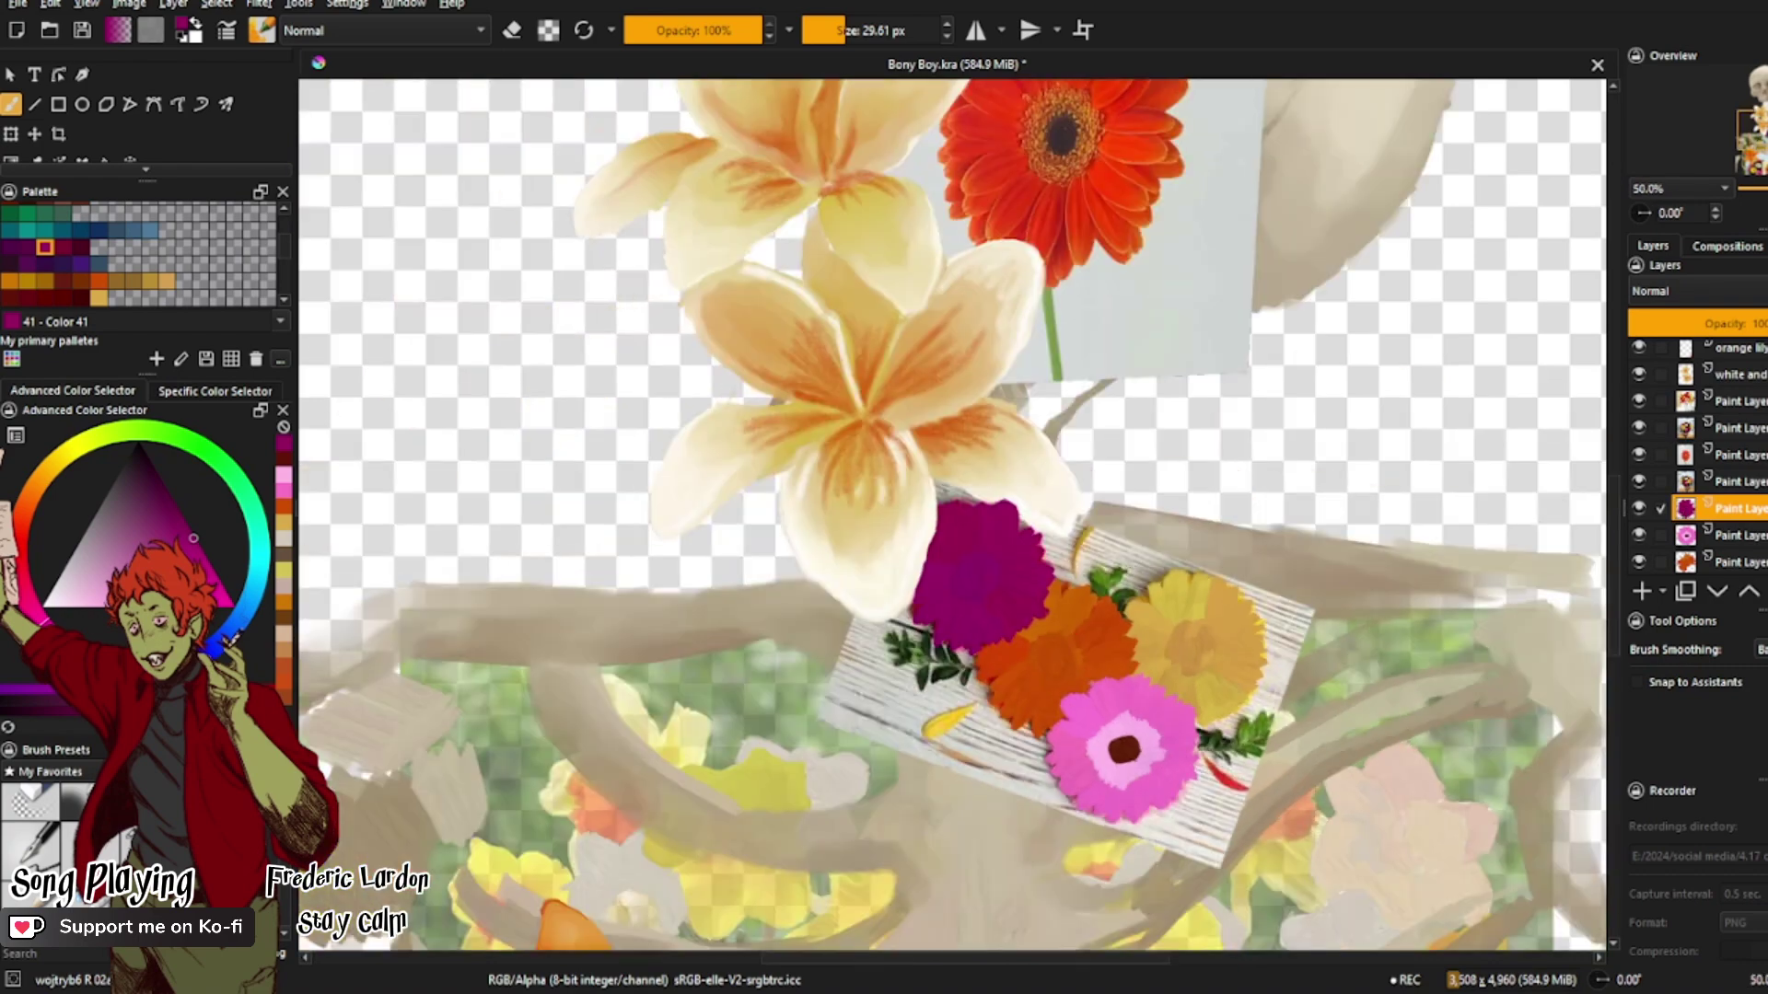
scroll(1712, 451, down, 2)
click(1722, 486)
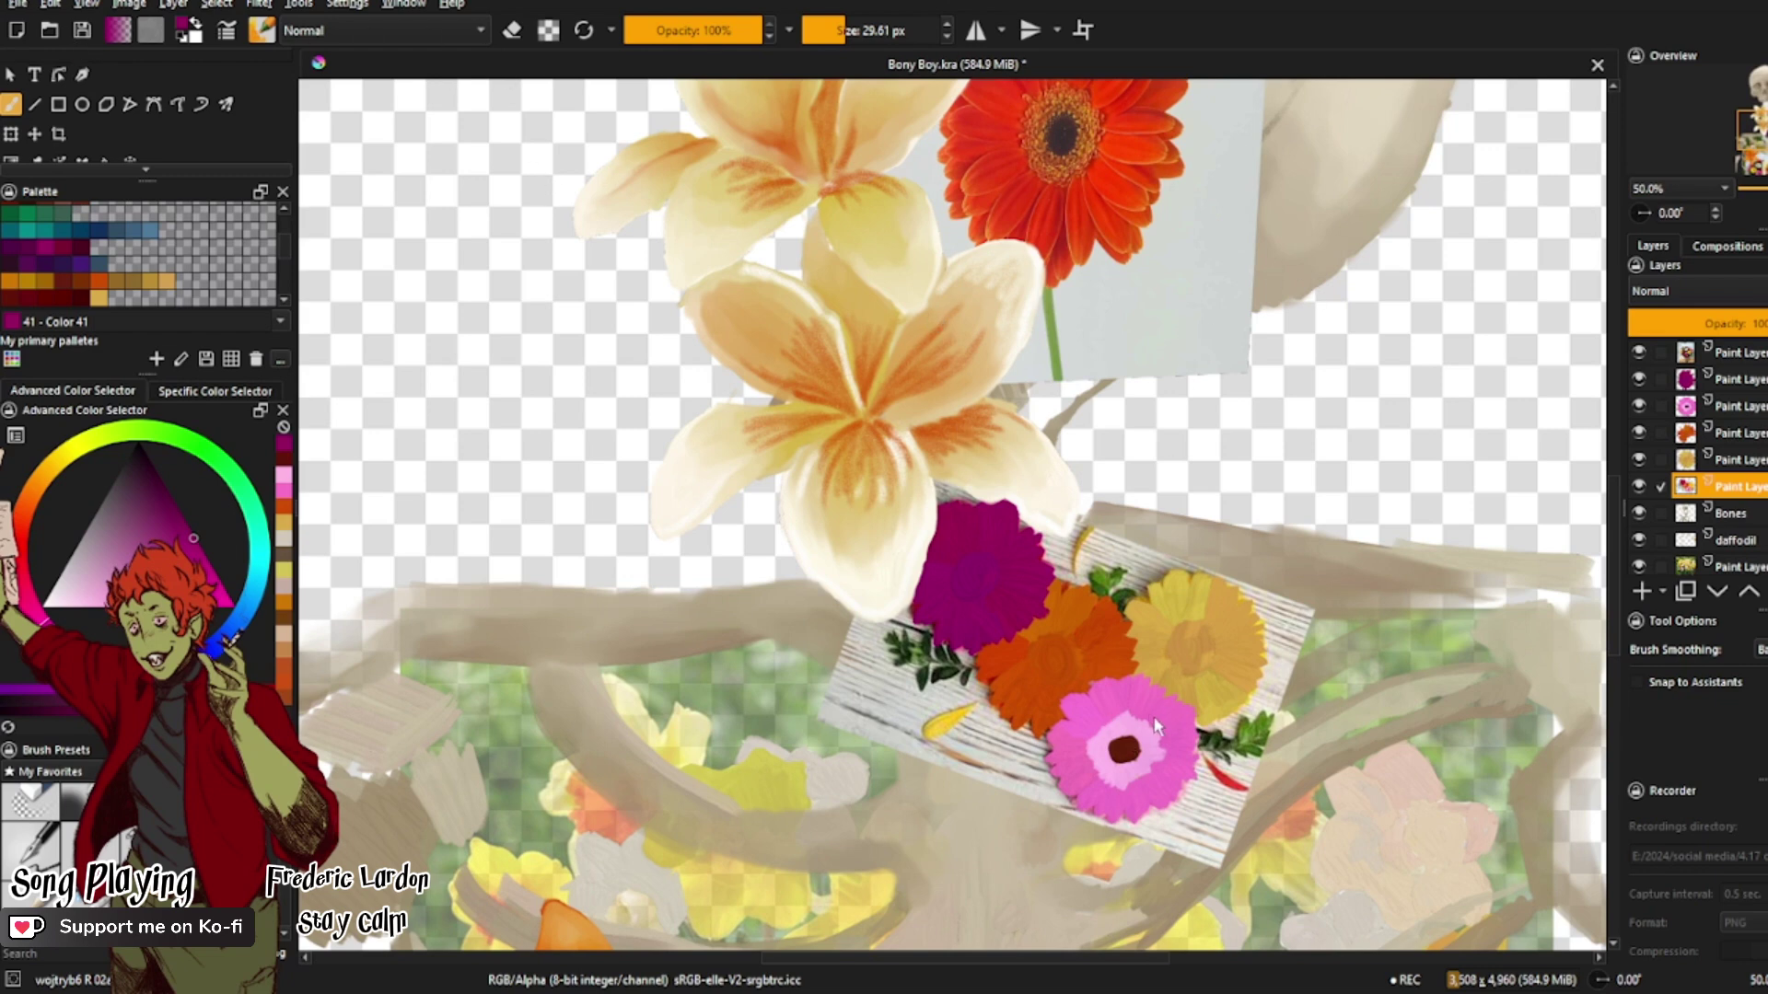
key(ctrl+n)
key(ctrl+v)
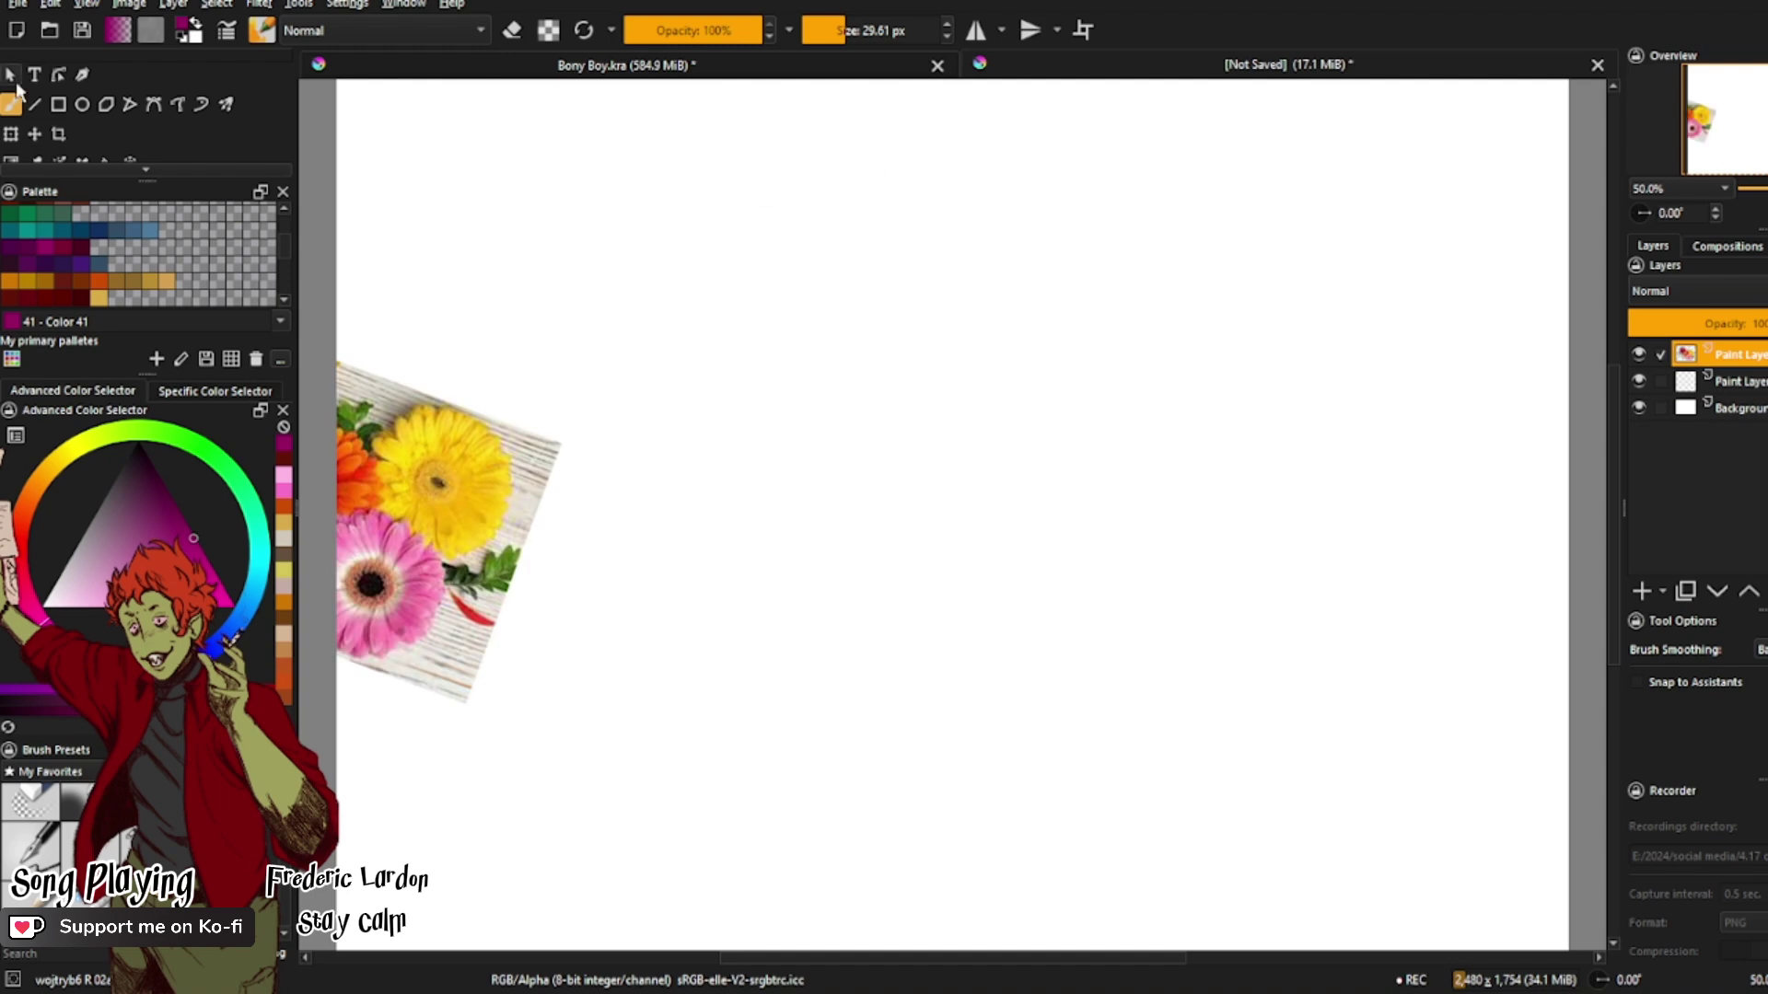
click(34, 133)
drag(349, 450, 598, 234)
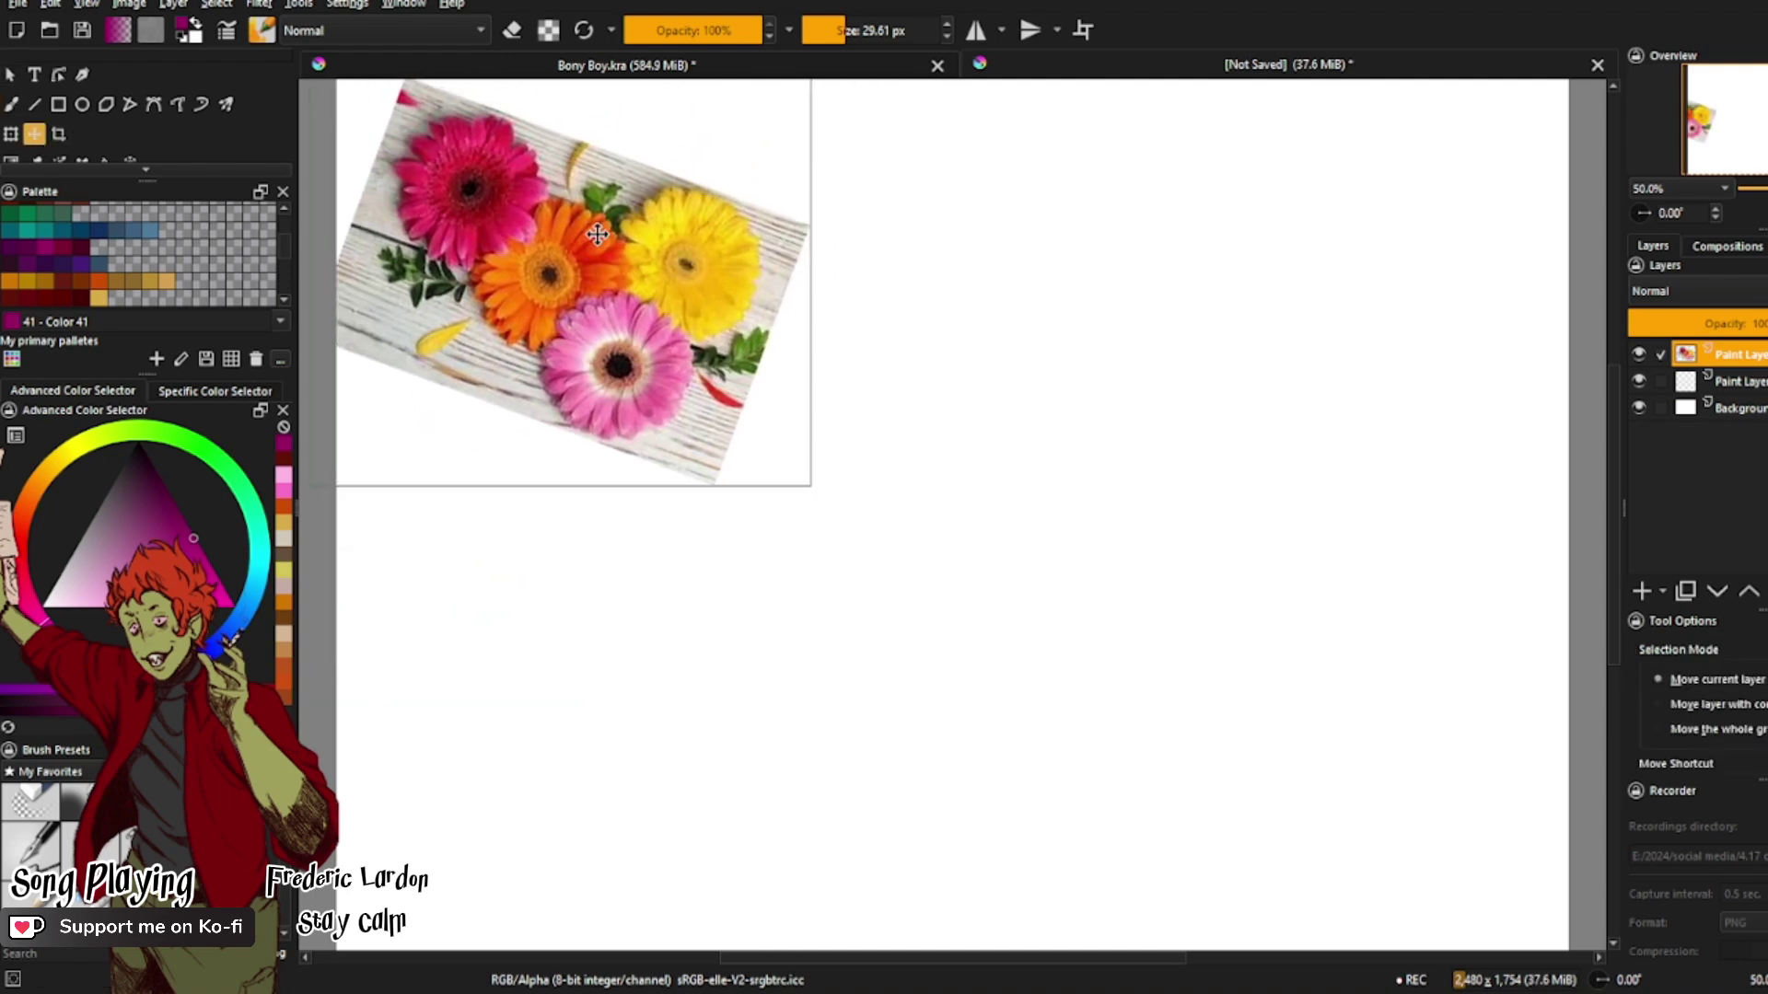
Step: Return to Bony Boy.kra and delete the gerbera photo layer beneath the painted gerberas
click(603, 64)
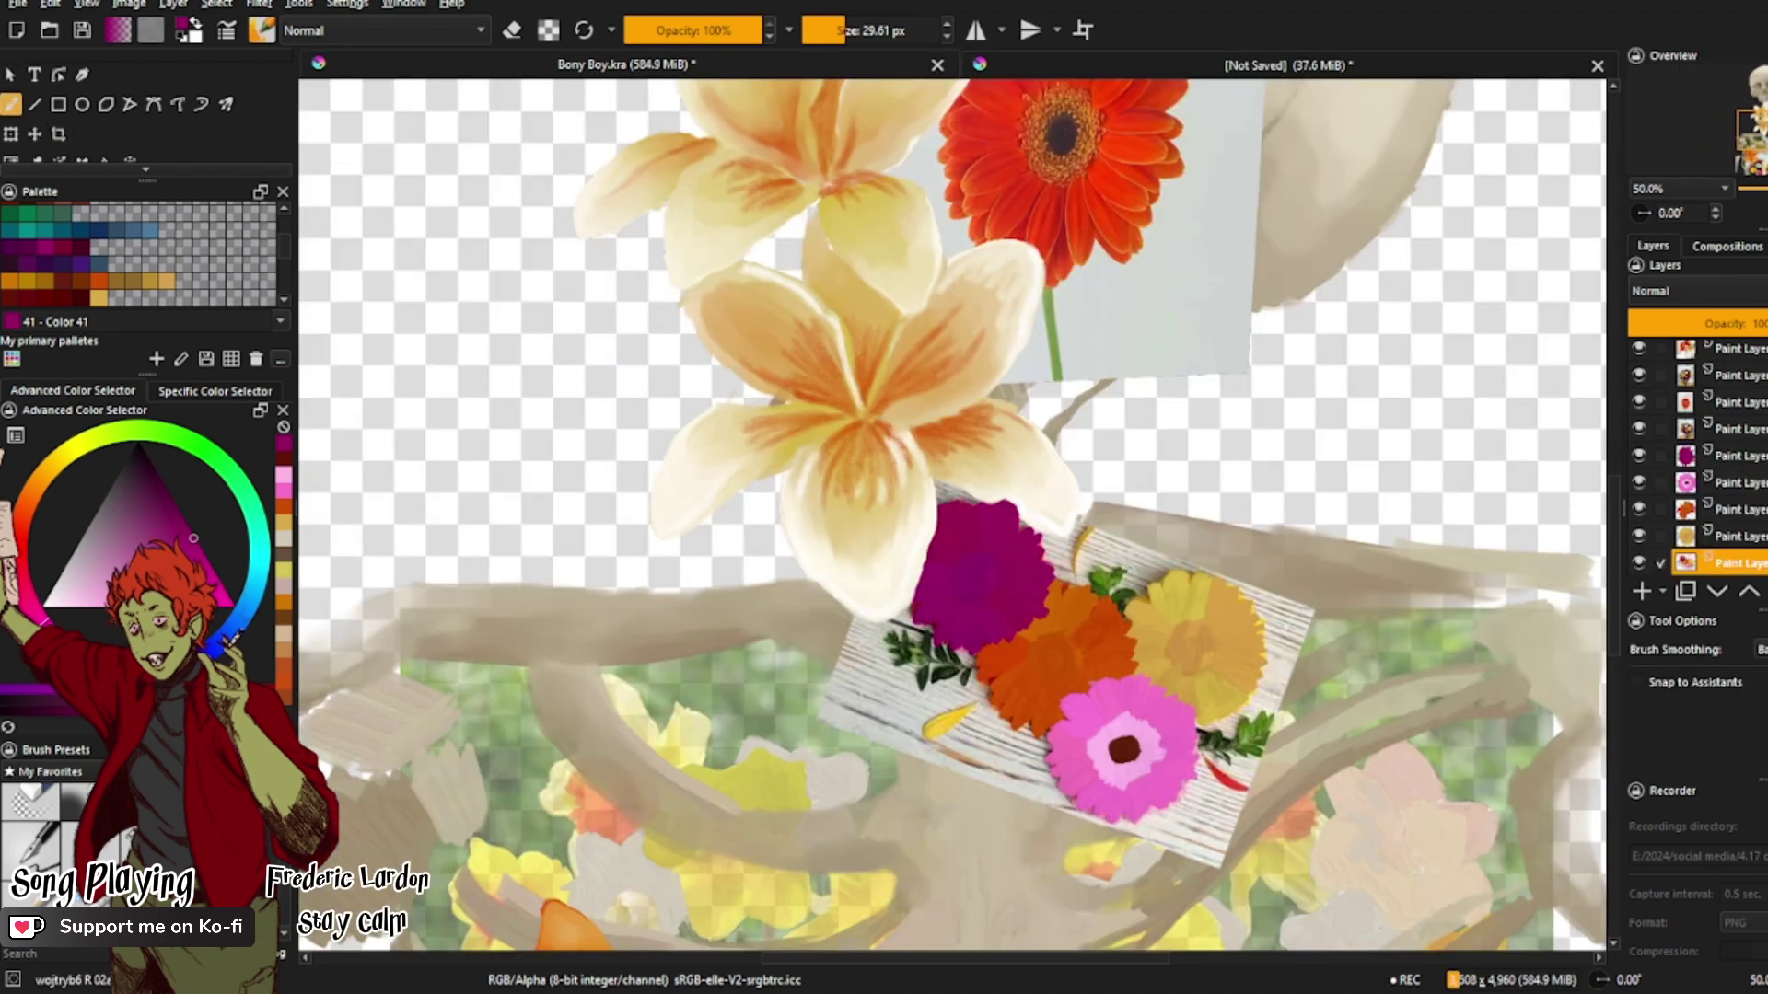
scroll(1641, 443, down, 2)
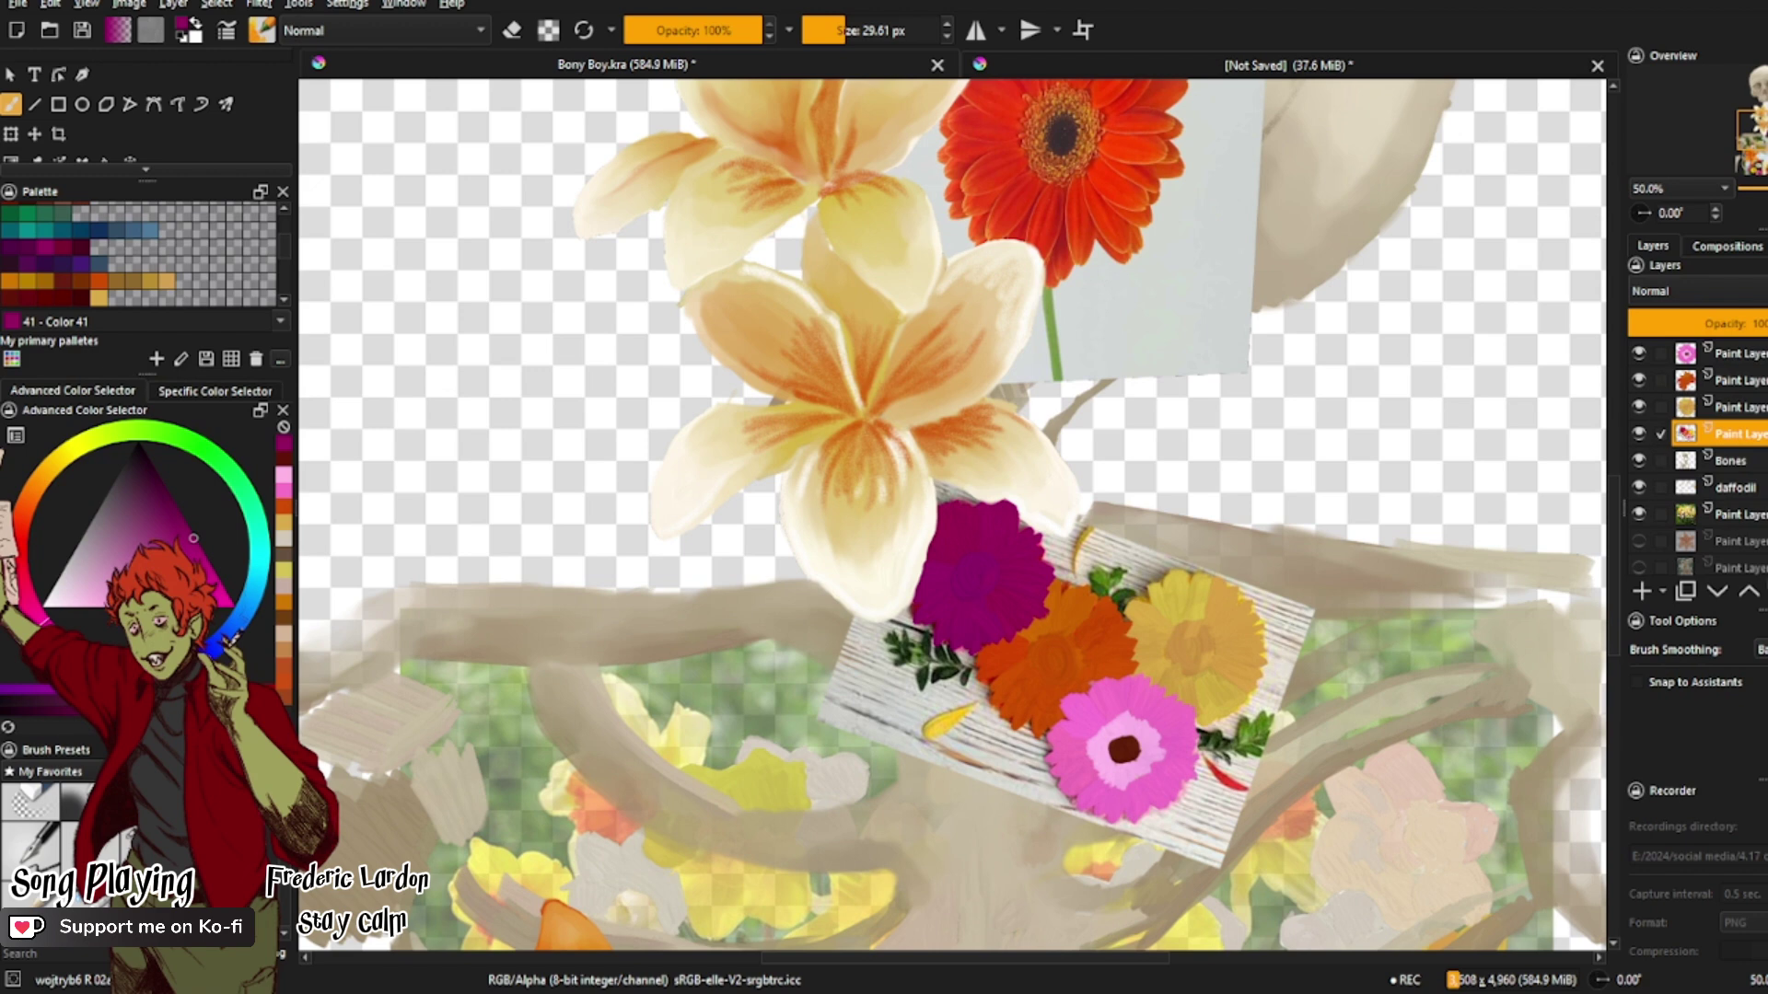
key(shift+Delete)
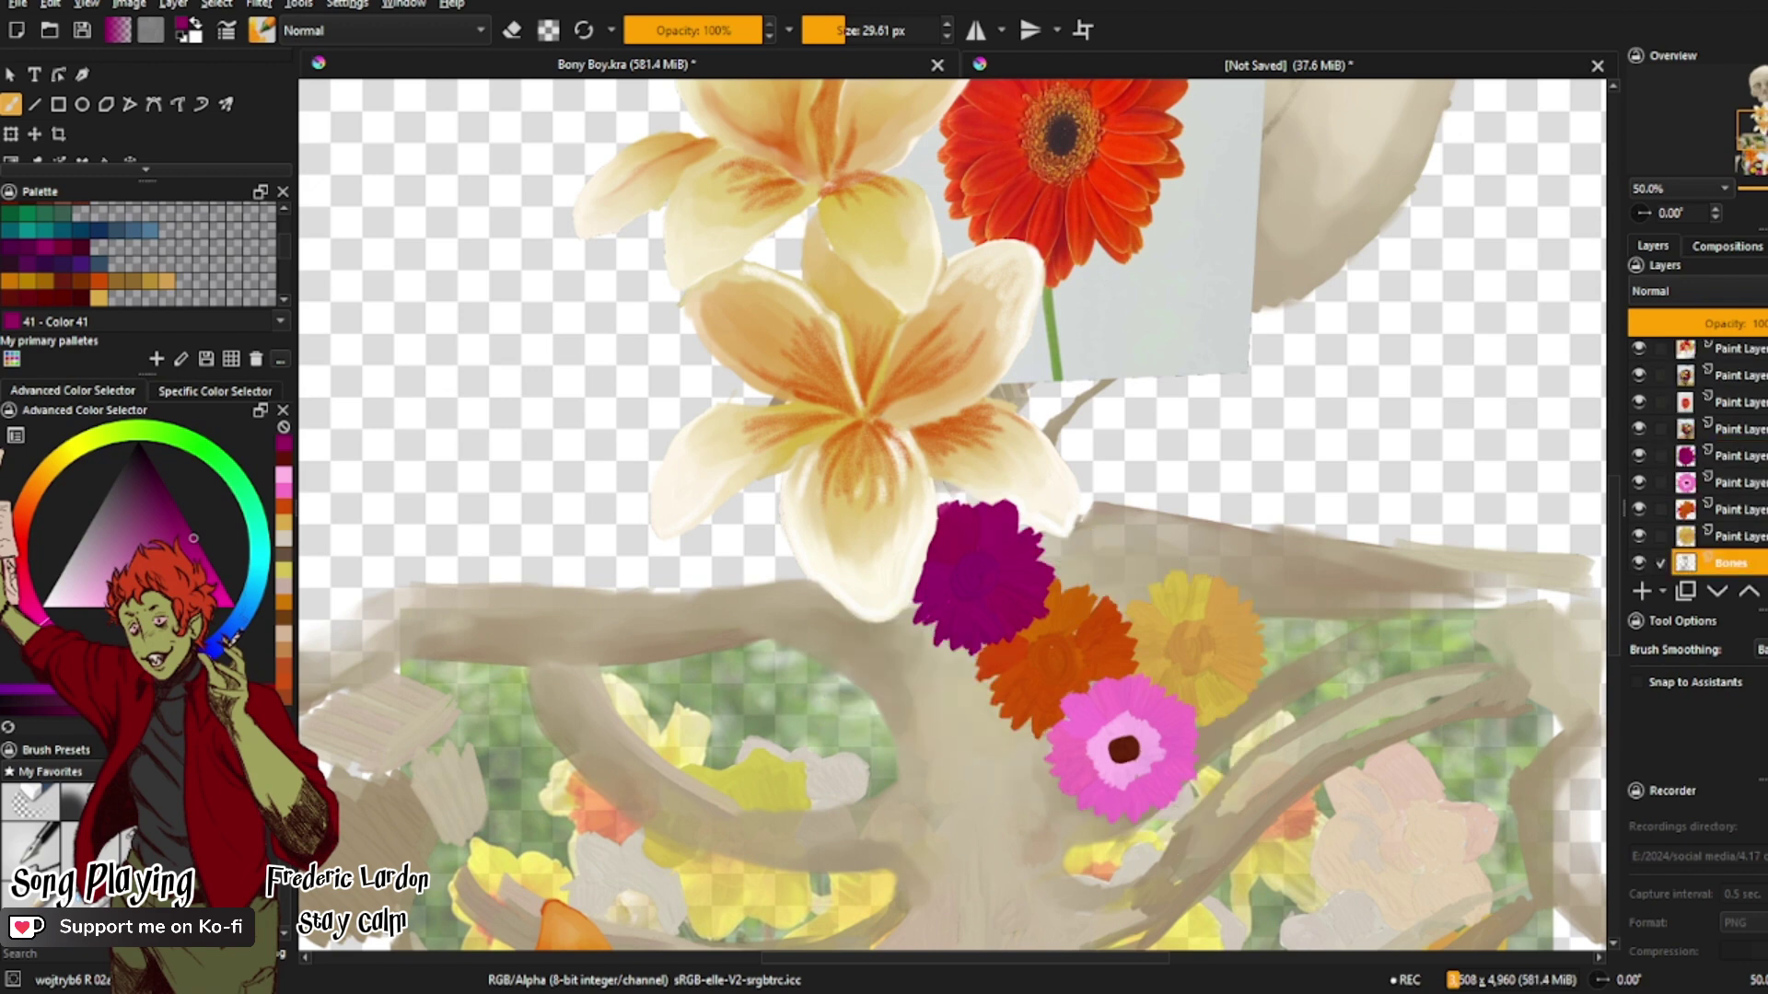
Step: On the daffodil layer, sample golden yellow from the white lily and paint over the daffodils between the ribs left of the spine
scroll(1740, 423, down, 2)
click(1733, 461)
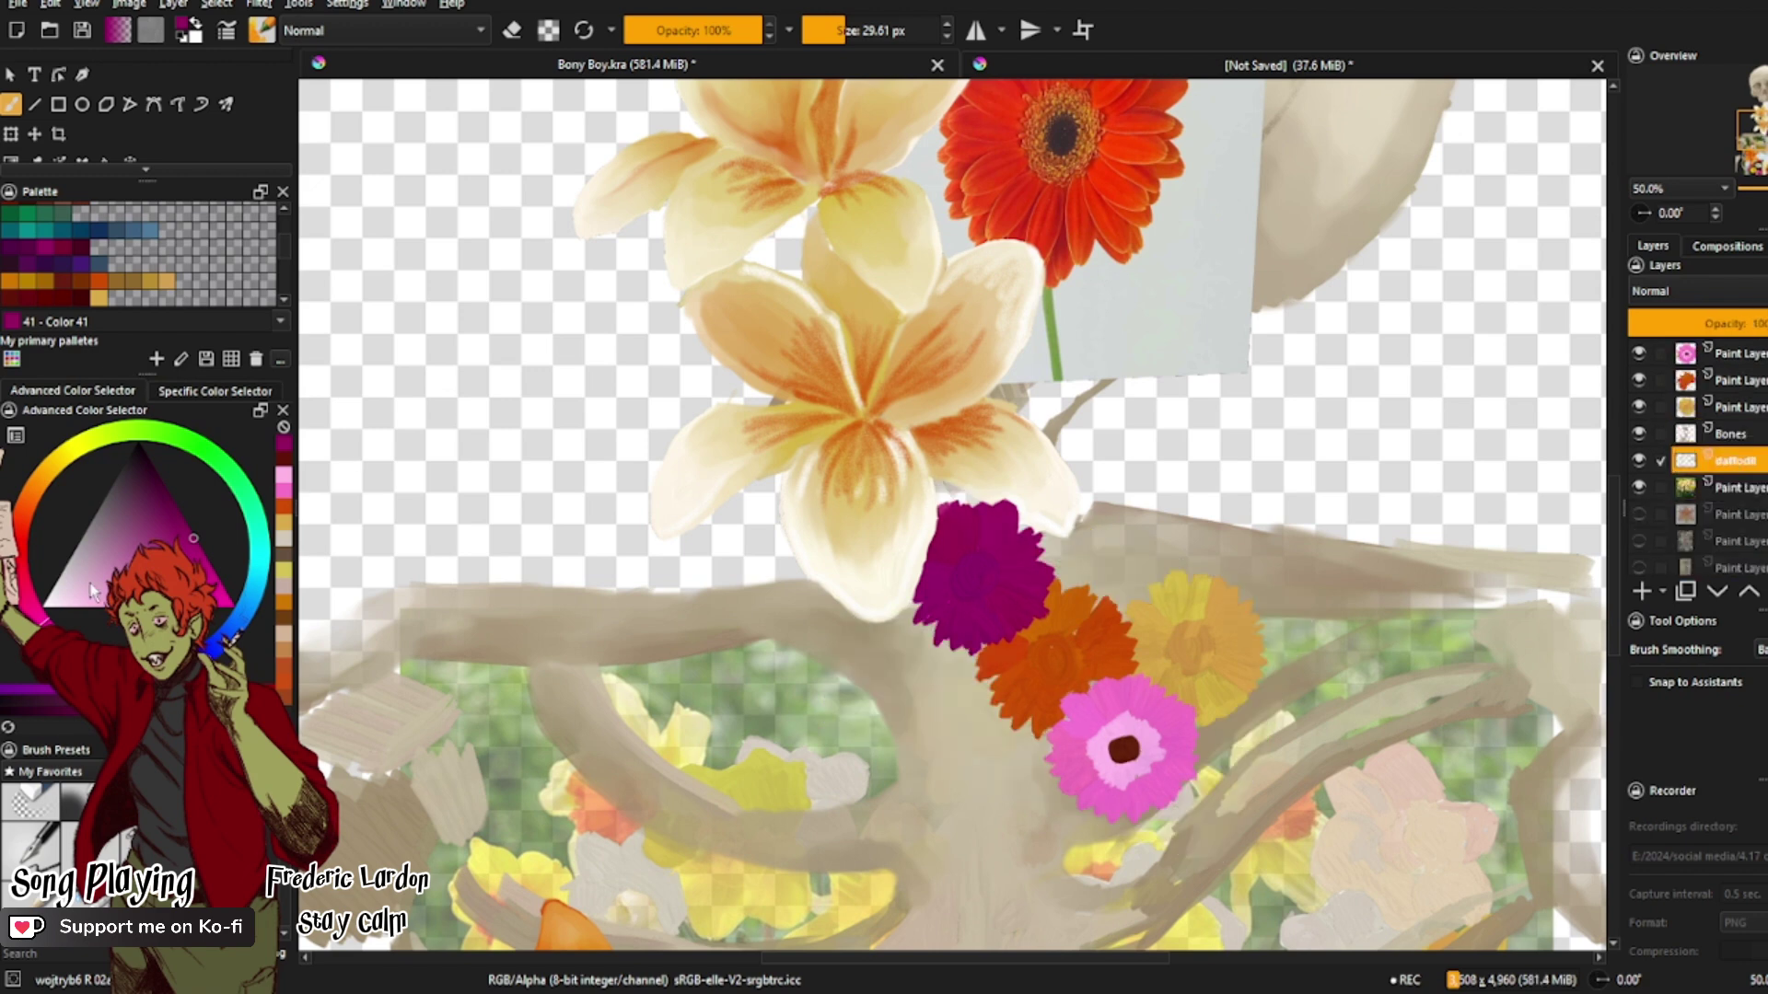
ctrl+click(828, 479)
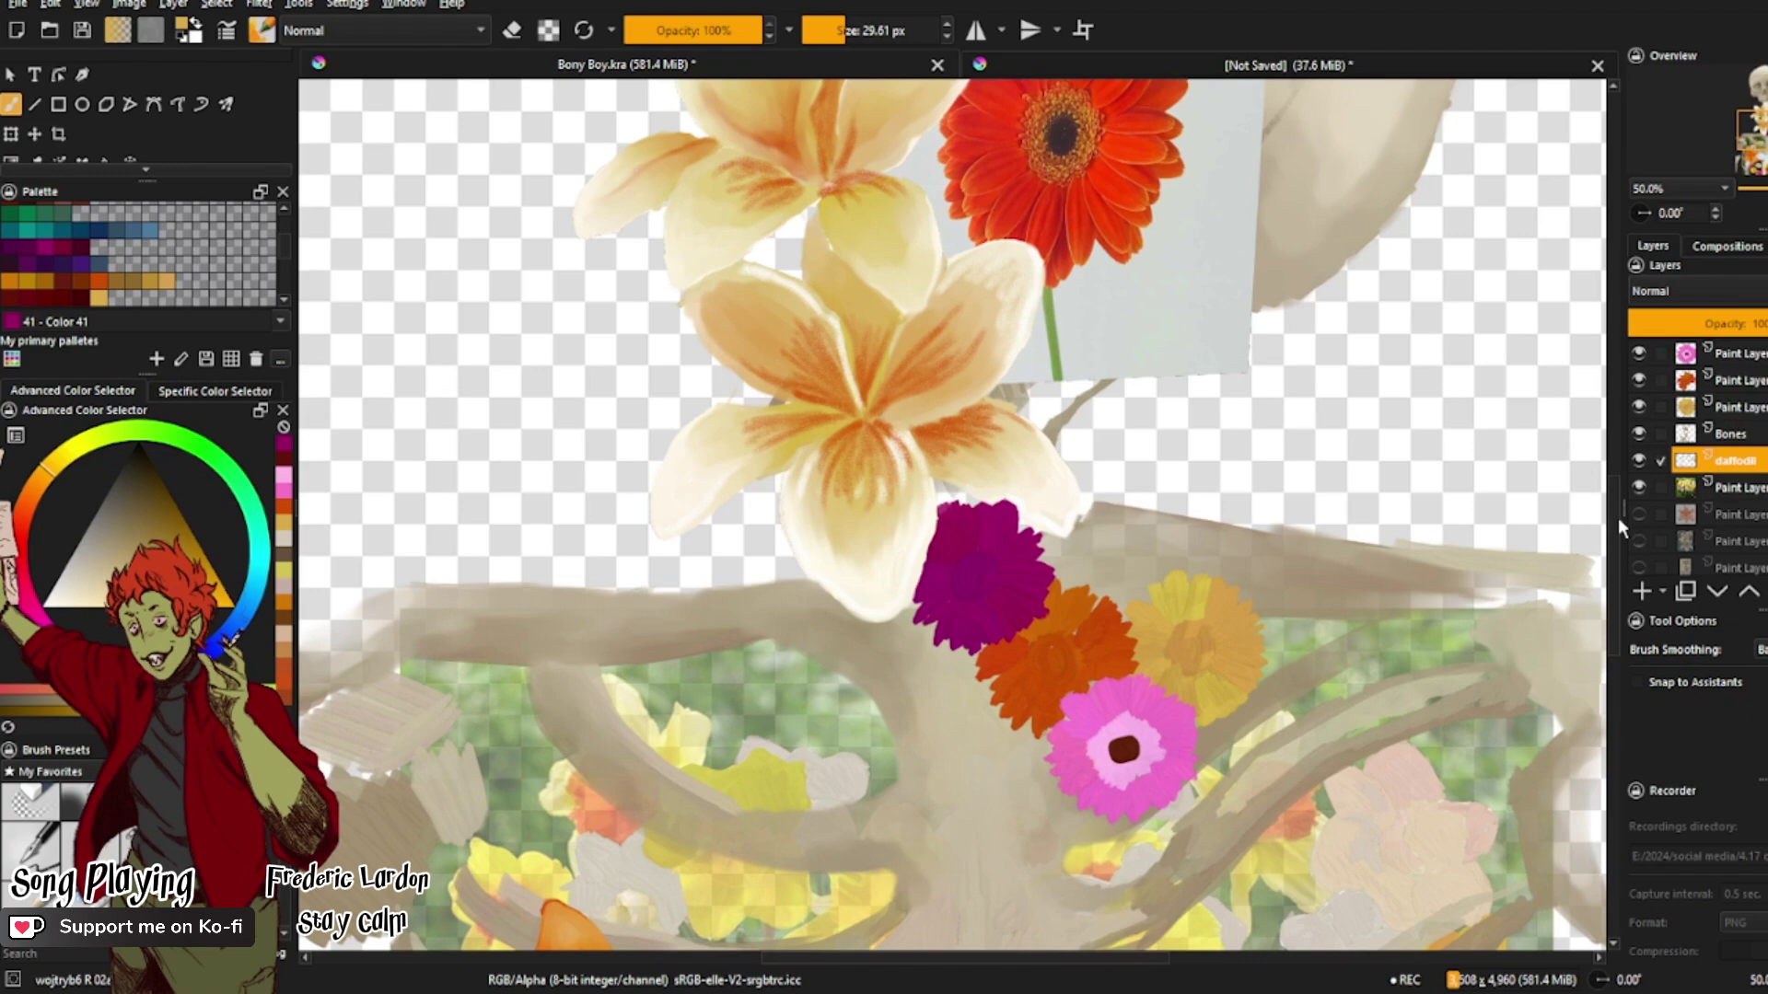
scroll(810, 385, down, 5)
scroll(810, 385, up, 1)
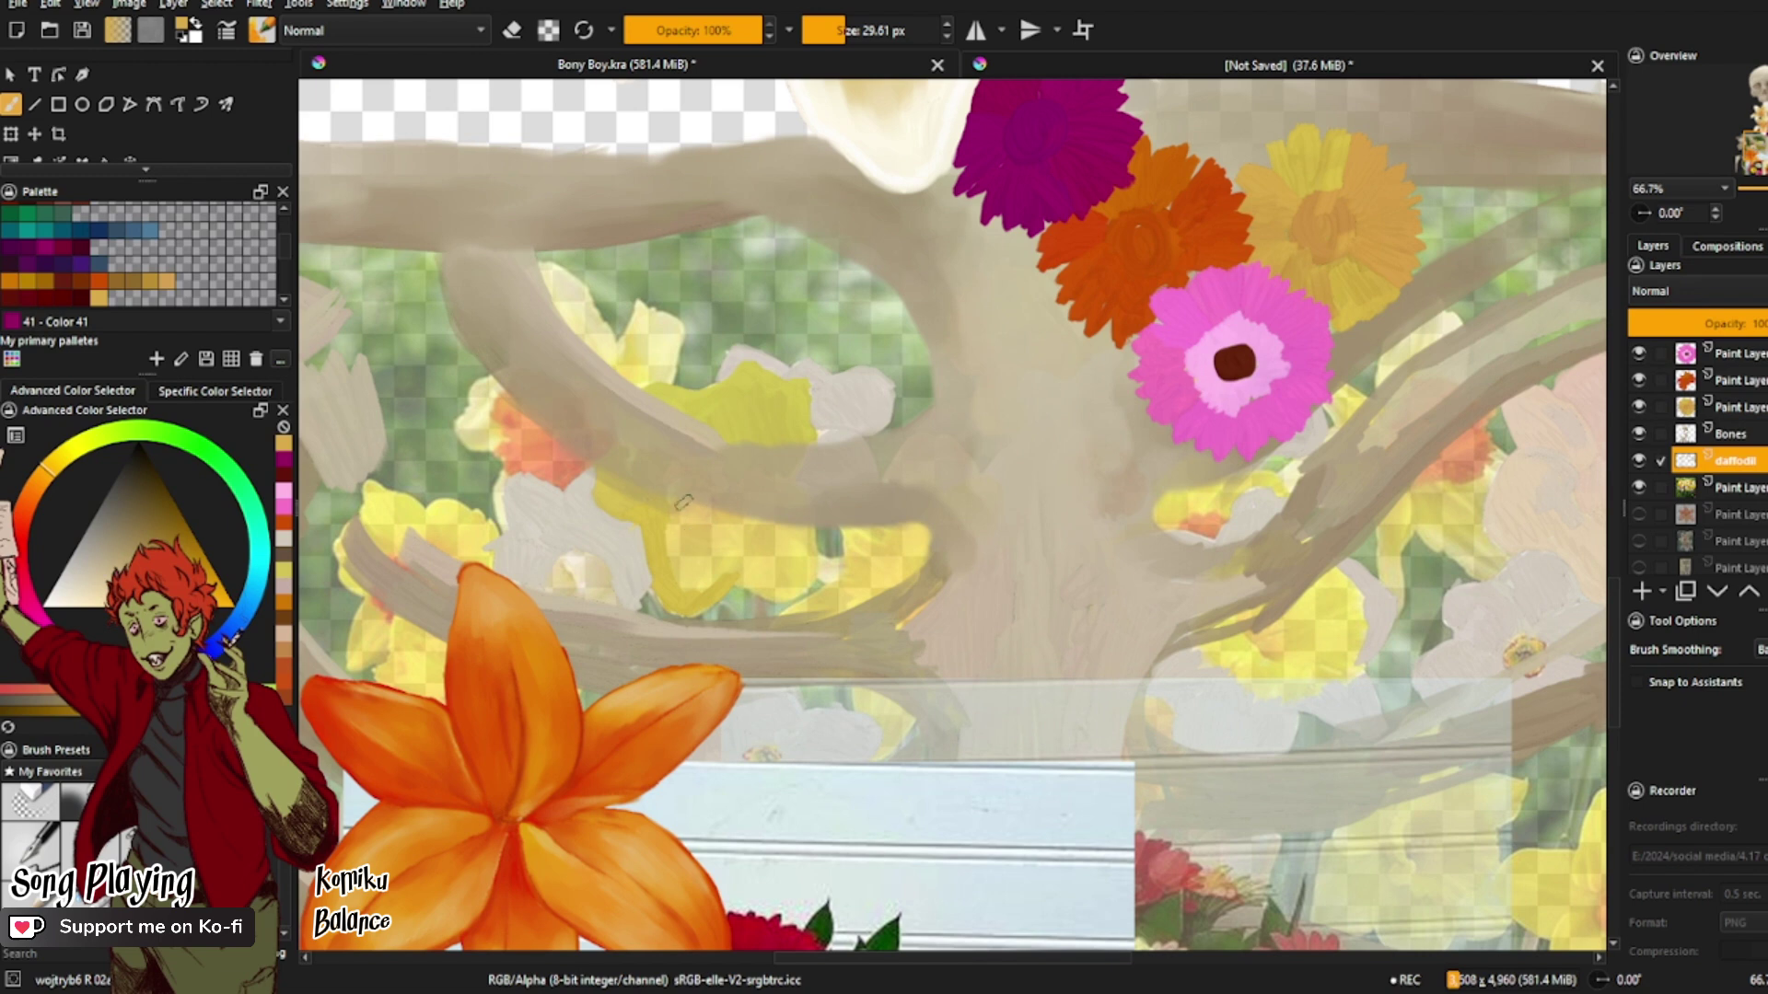
mouse_move(641, 525)
mouse_down()
mouse_move(672, 557)
mouse_move(685, 511)
mouse_move(663, 494)
mouse_up()
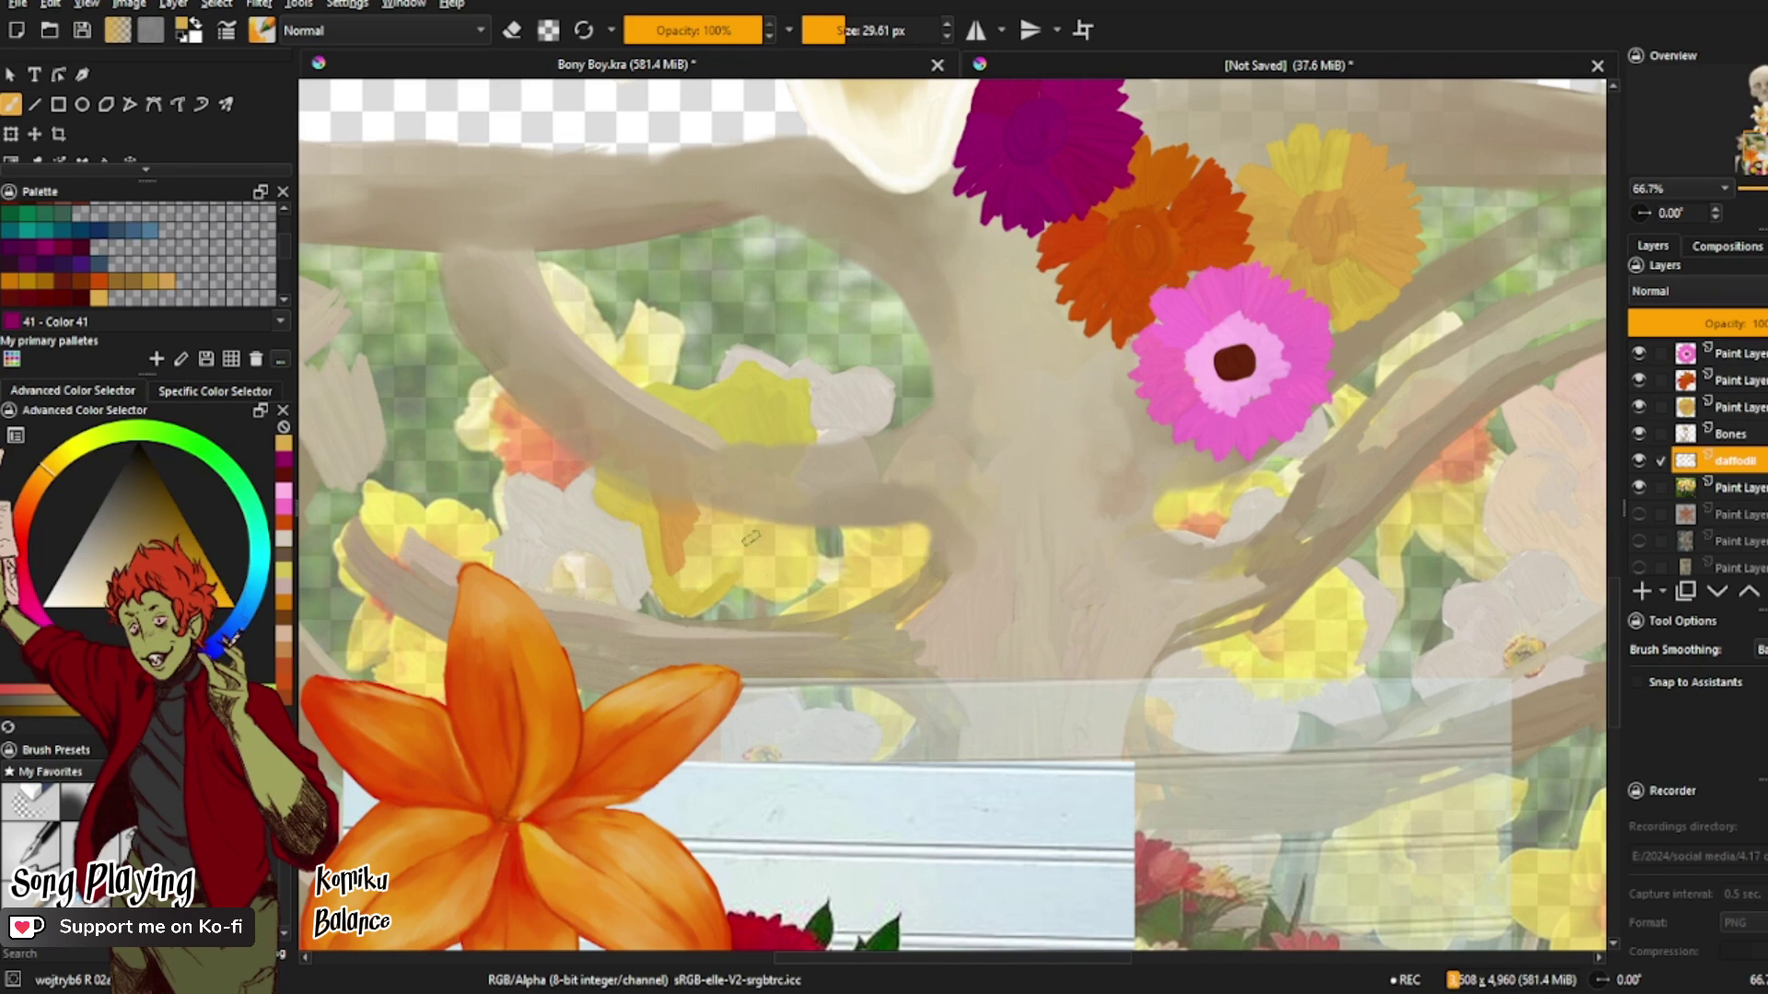
mouse_move(653, 540)
mouse_down()
mouse_move(687, 591)
mouse_move(704, 563)
mouse_move(732, 572)
mouse_move(732, 538)
mouse_move(777, 478)
mouse_move(722, 482)
mouse_move(715, 510)
mouse_move(711, 447)
mouse_move(732, 468)
mouse_move(684, 537)
mouse_up()
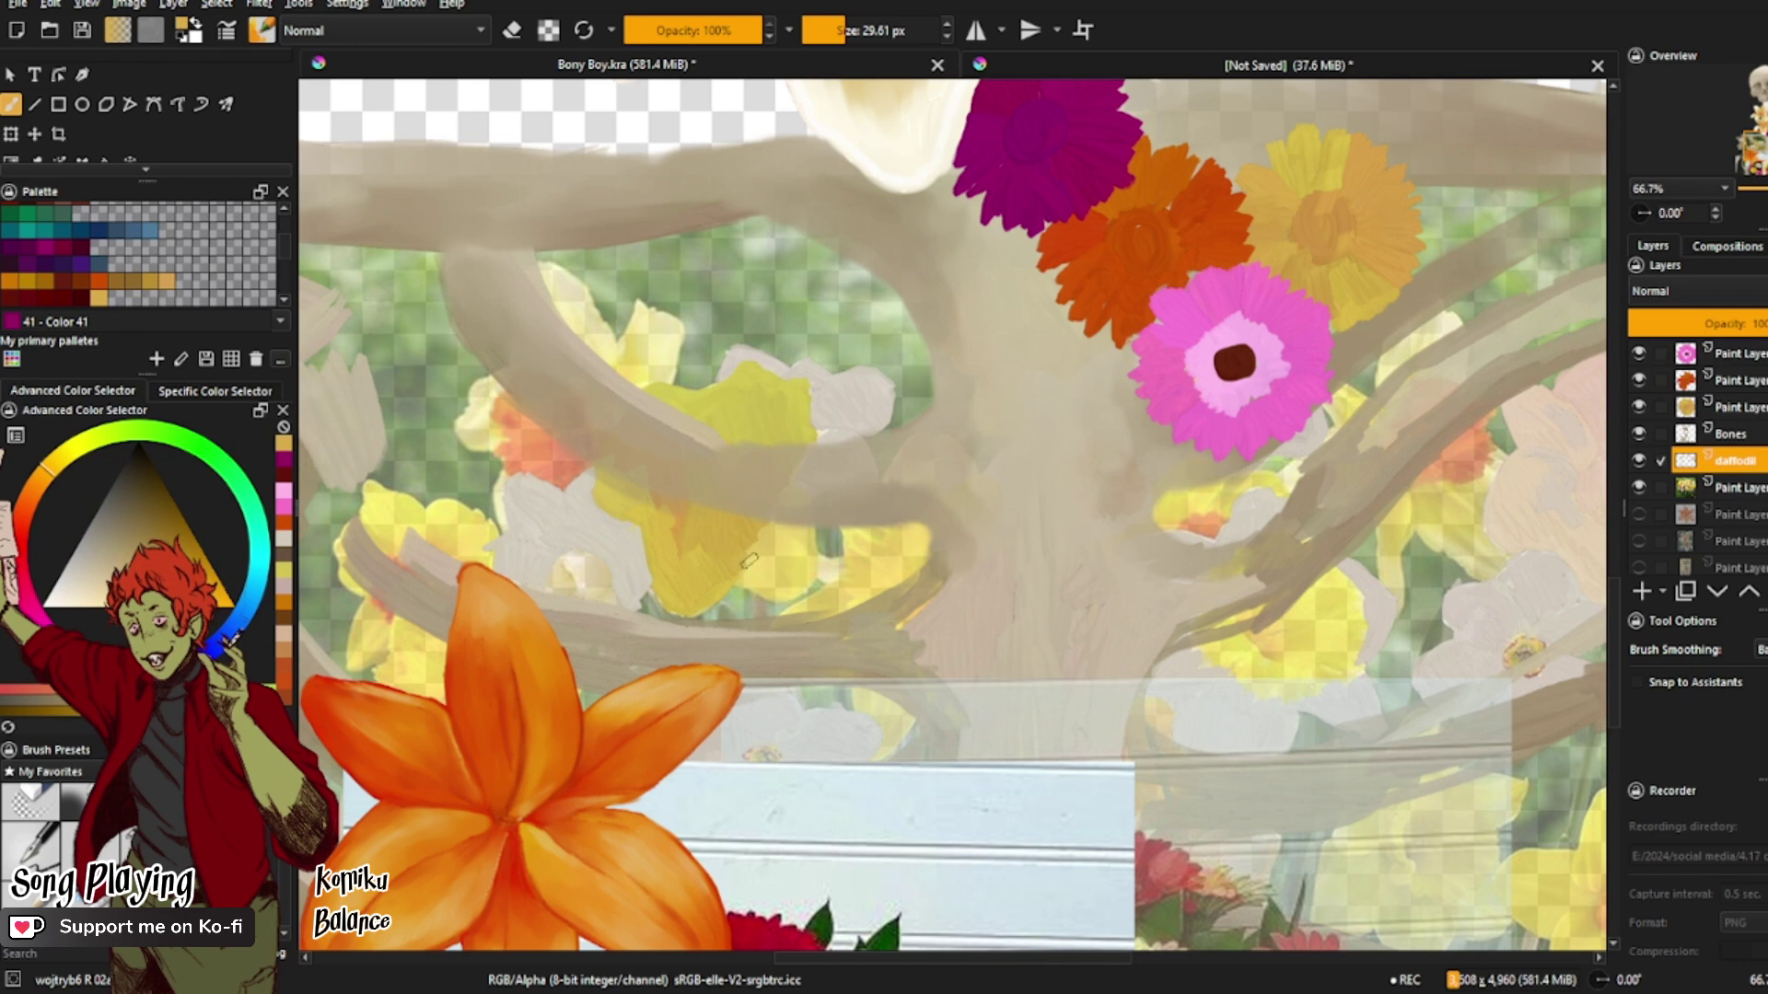
mouse_move(748, 573)
mouse_down()
mouse_move(799, 587)
mouse_move(797, 457)
mouse_move(801, 566)
mouse_move(749, 555)
mouse_move(788, 578)
mouse_move(841, 555)
mouse_move(845, 535)
mouse_move(846, 567)
mouse_move(865, 533)
mouse_move(881, 580)
mouse_move(907, 529)
mouse_up()
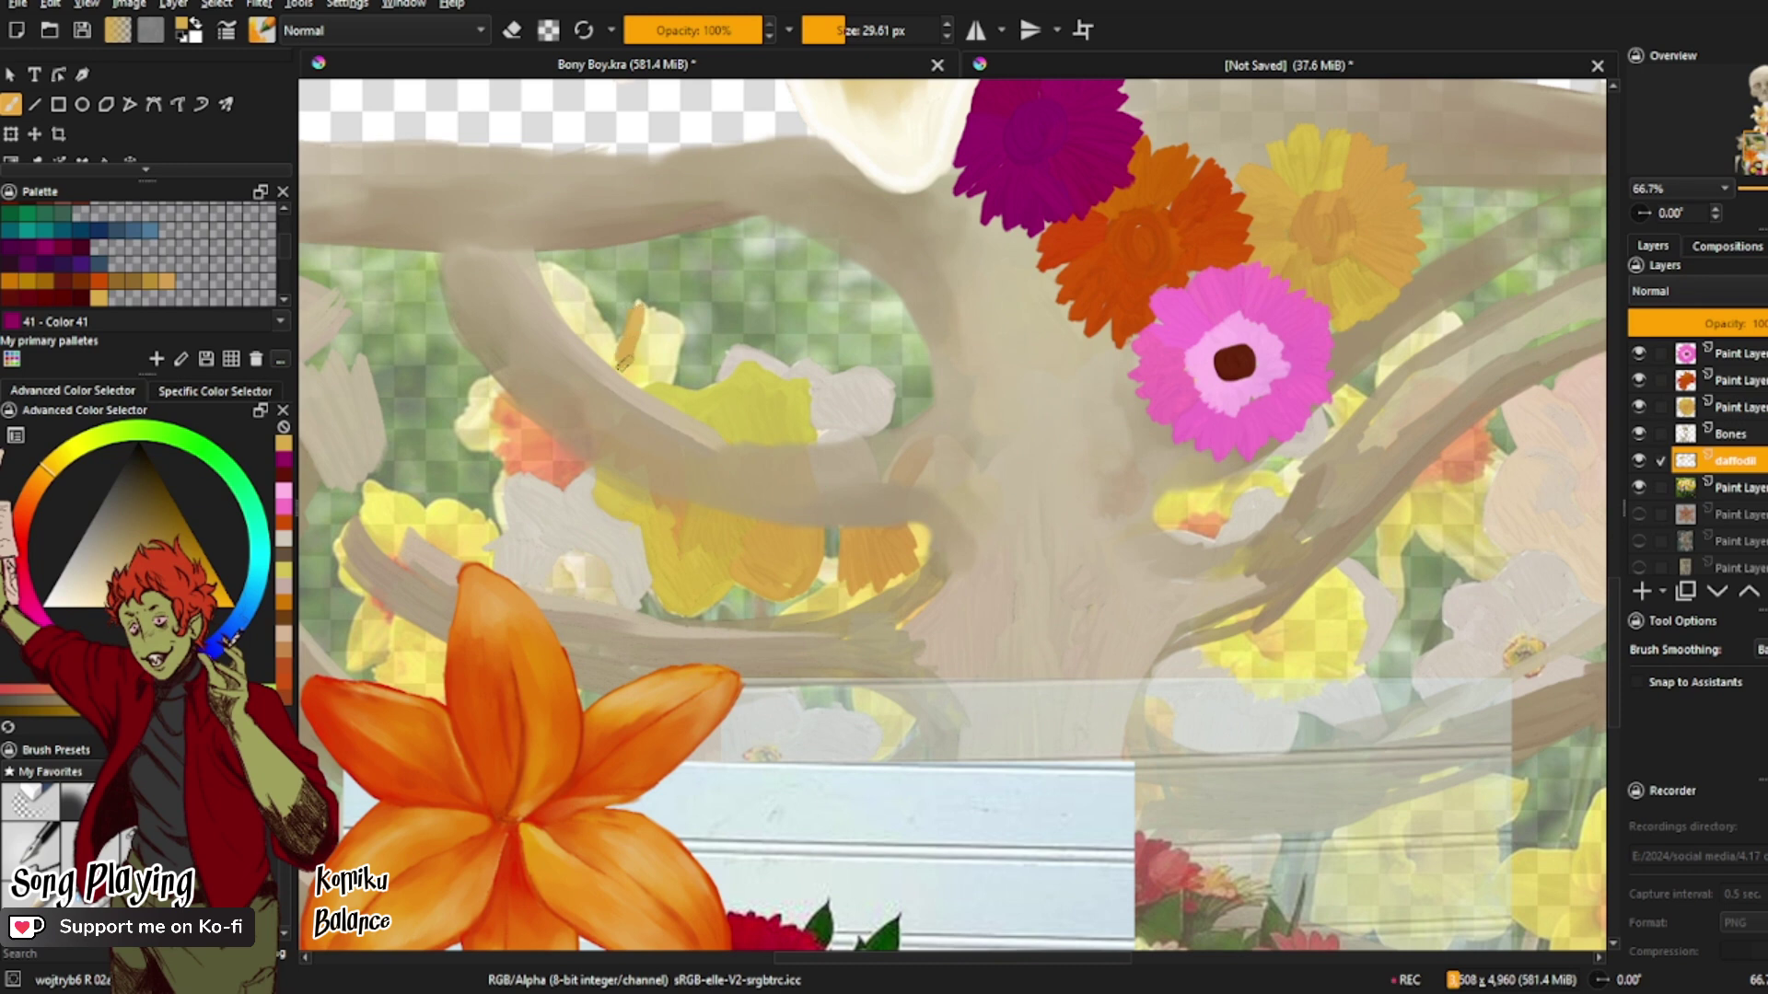
Step: Paint the daffodil trumpet and petal beneath the uppermost left rib golden yellow, undoing the first stroke
mouse_move(623, 364)
mouse_down()
mouse_move(636, 382)
mouse_move(649, 357)
mouse_move(640, 380)
mouse_up()
key(ctrl+z)
mouse_move(631, 321)
mouse_down()
mouse_move(658, 324)
mouse_move(638, 305)
mouse_move(685, 348)
mouse_move(670, 365)
mouse_move(634, 351)
mouse_up()
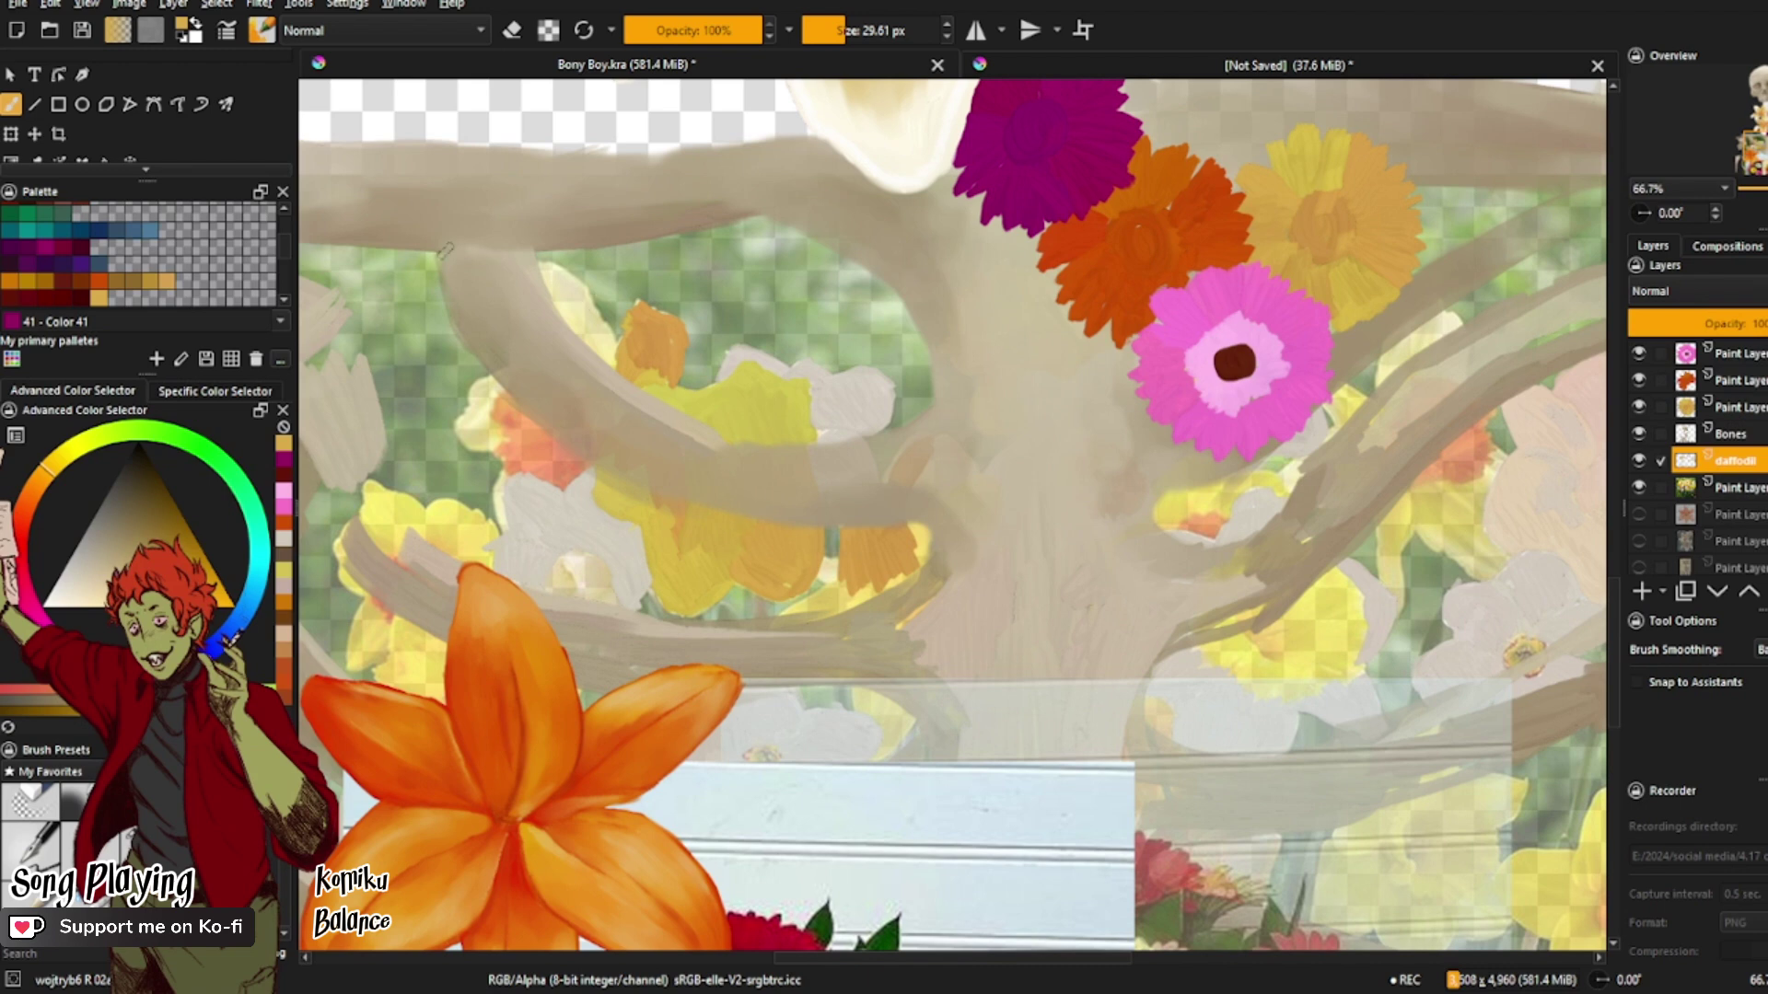
mouse_move(536, 267)
mouse_down()
mouse_move(585, 301)
mouse_move(607, 361)
mouse_move(571, 305)
mouse_up()
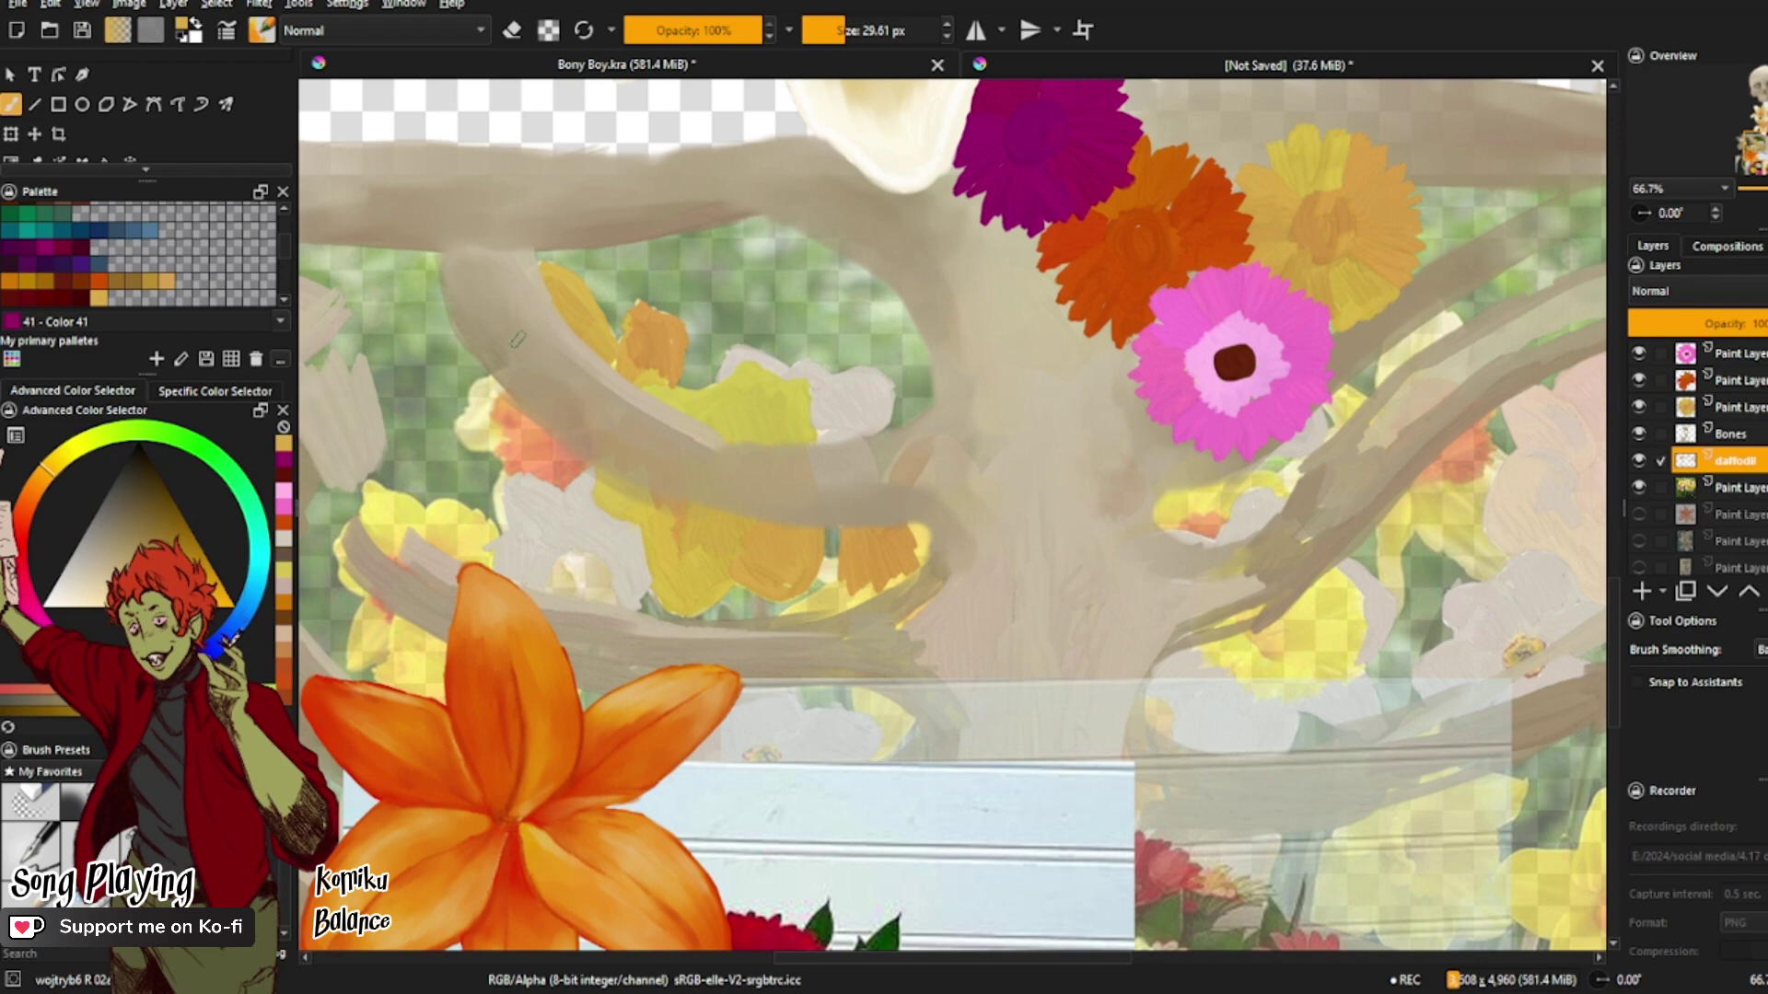
Step: Paint golden yellow over the petals and trumpet of the daffodil beneath the outer bend of the uppermost left rib
key(minus)
key(minus)
key(minus)
key(minus)
key(minus)
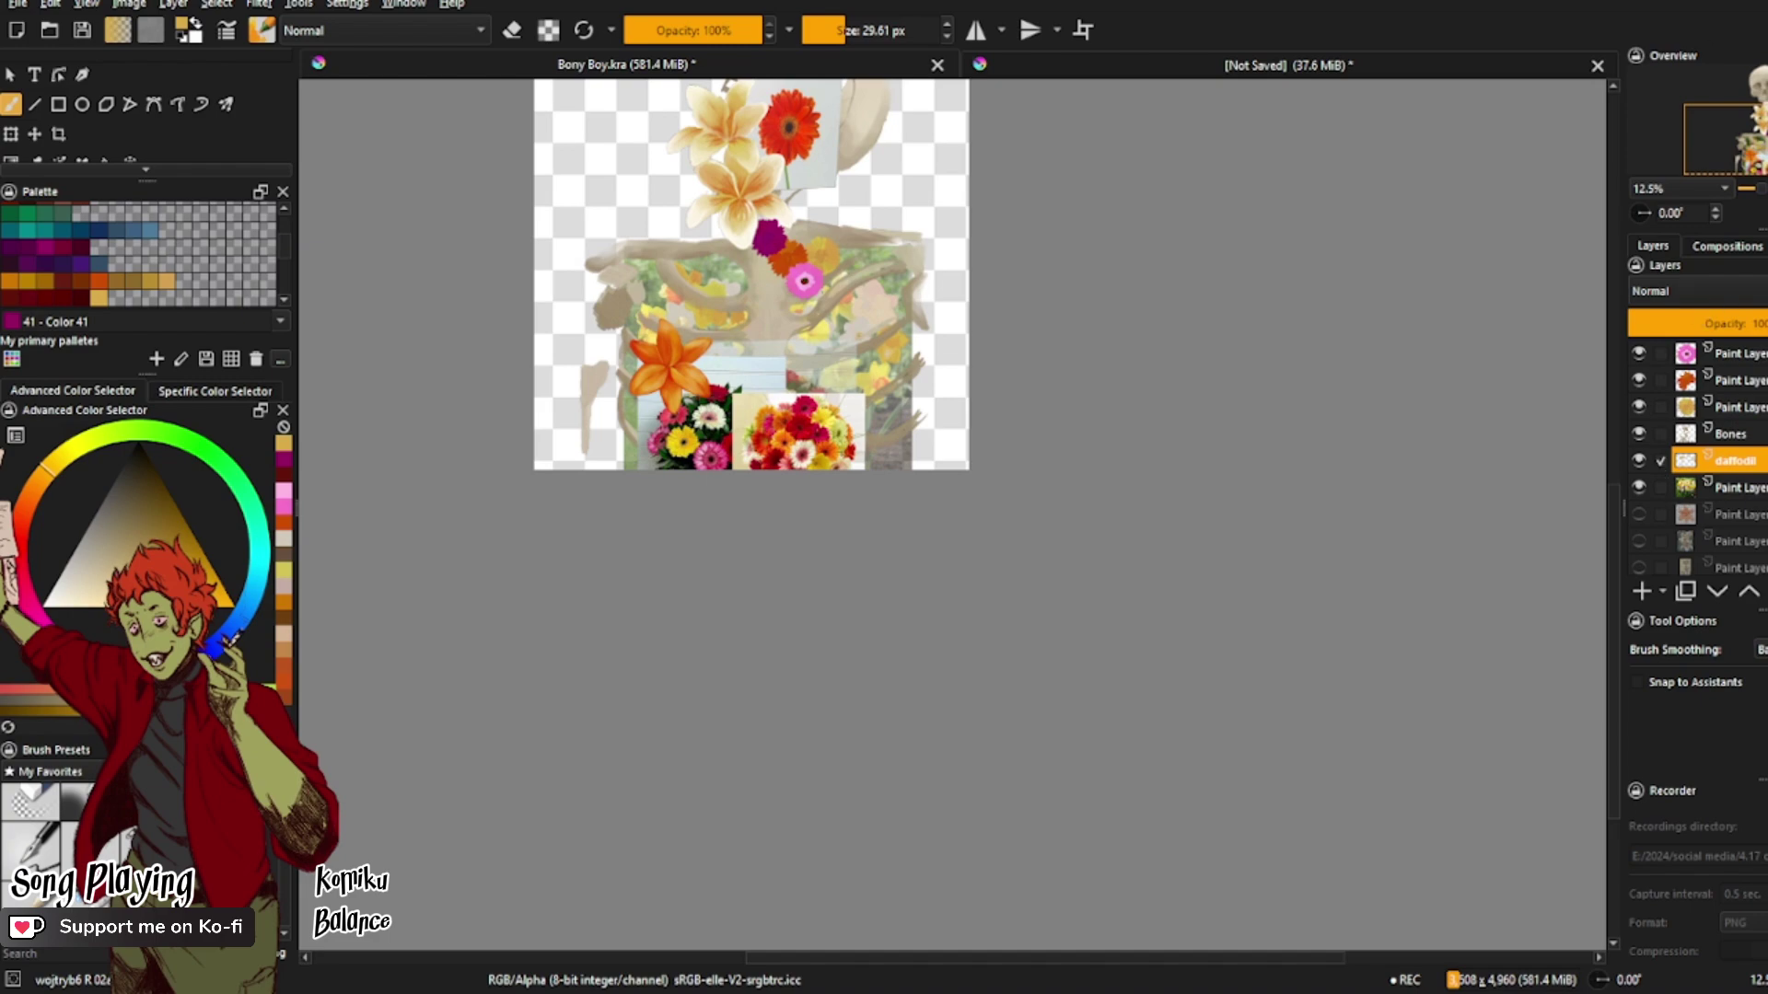
scroll(677, 405, up, 4)
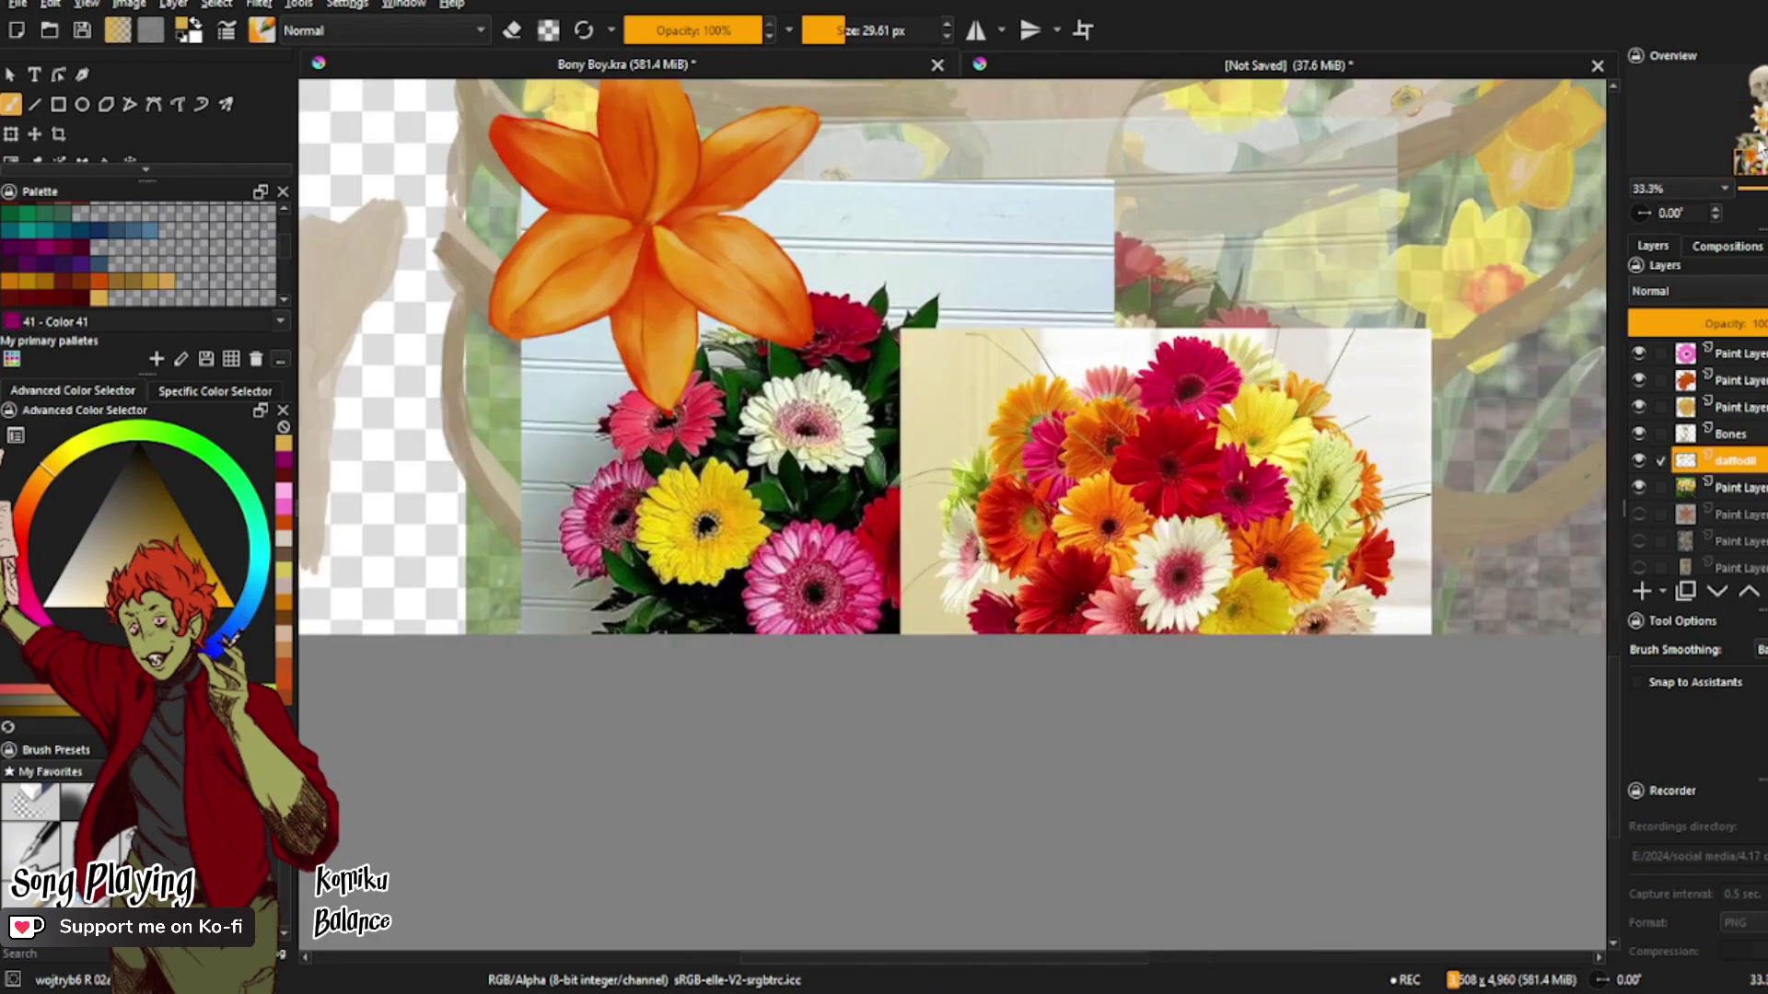
drag(829, 497, 1012, 847)
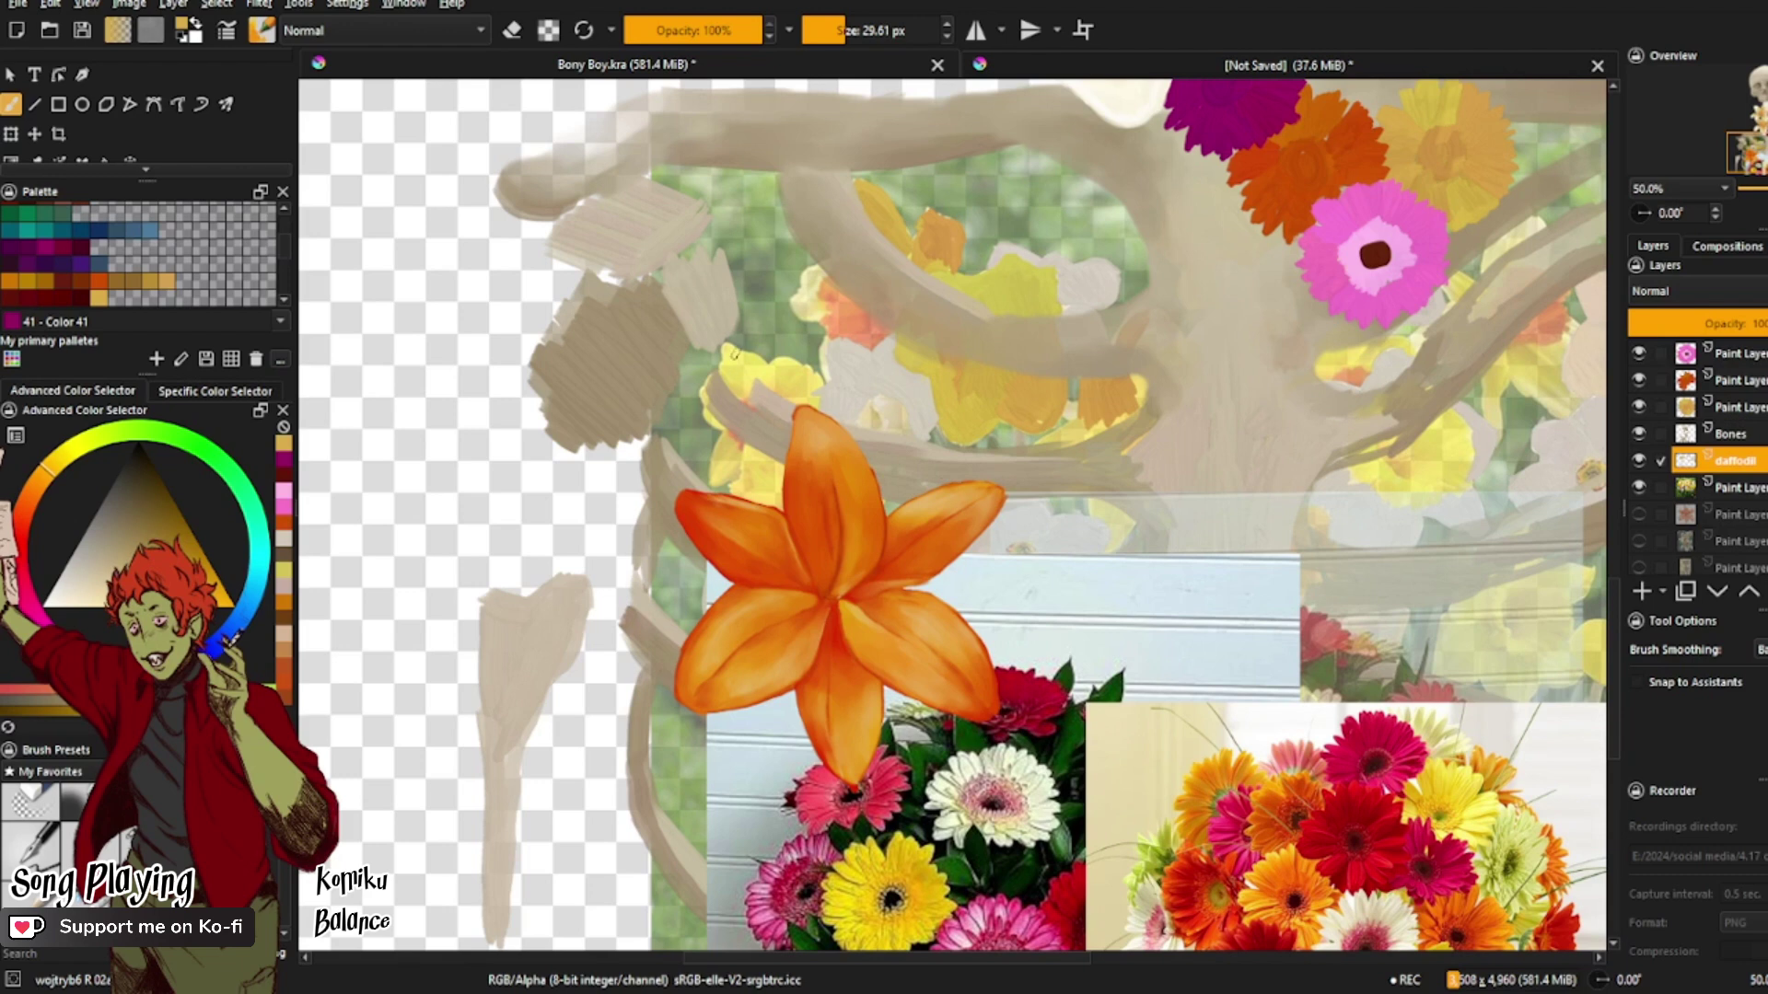
mouse_move(829, 266)
mouse_down()
mouse_move(831, 288)
mouse_move(808, 274)
mouse_move(793, 298)
mouse_move(814, 313)
mouse_move(810, 288)
mouse_move(789, 302)
mouse_up()
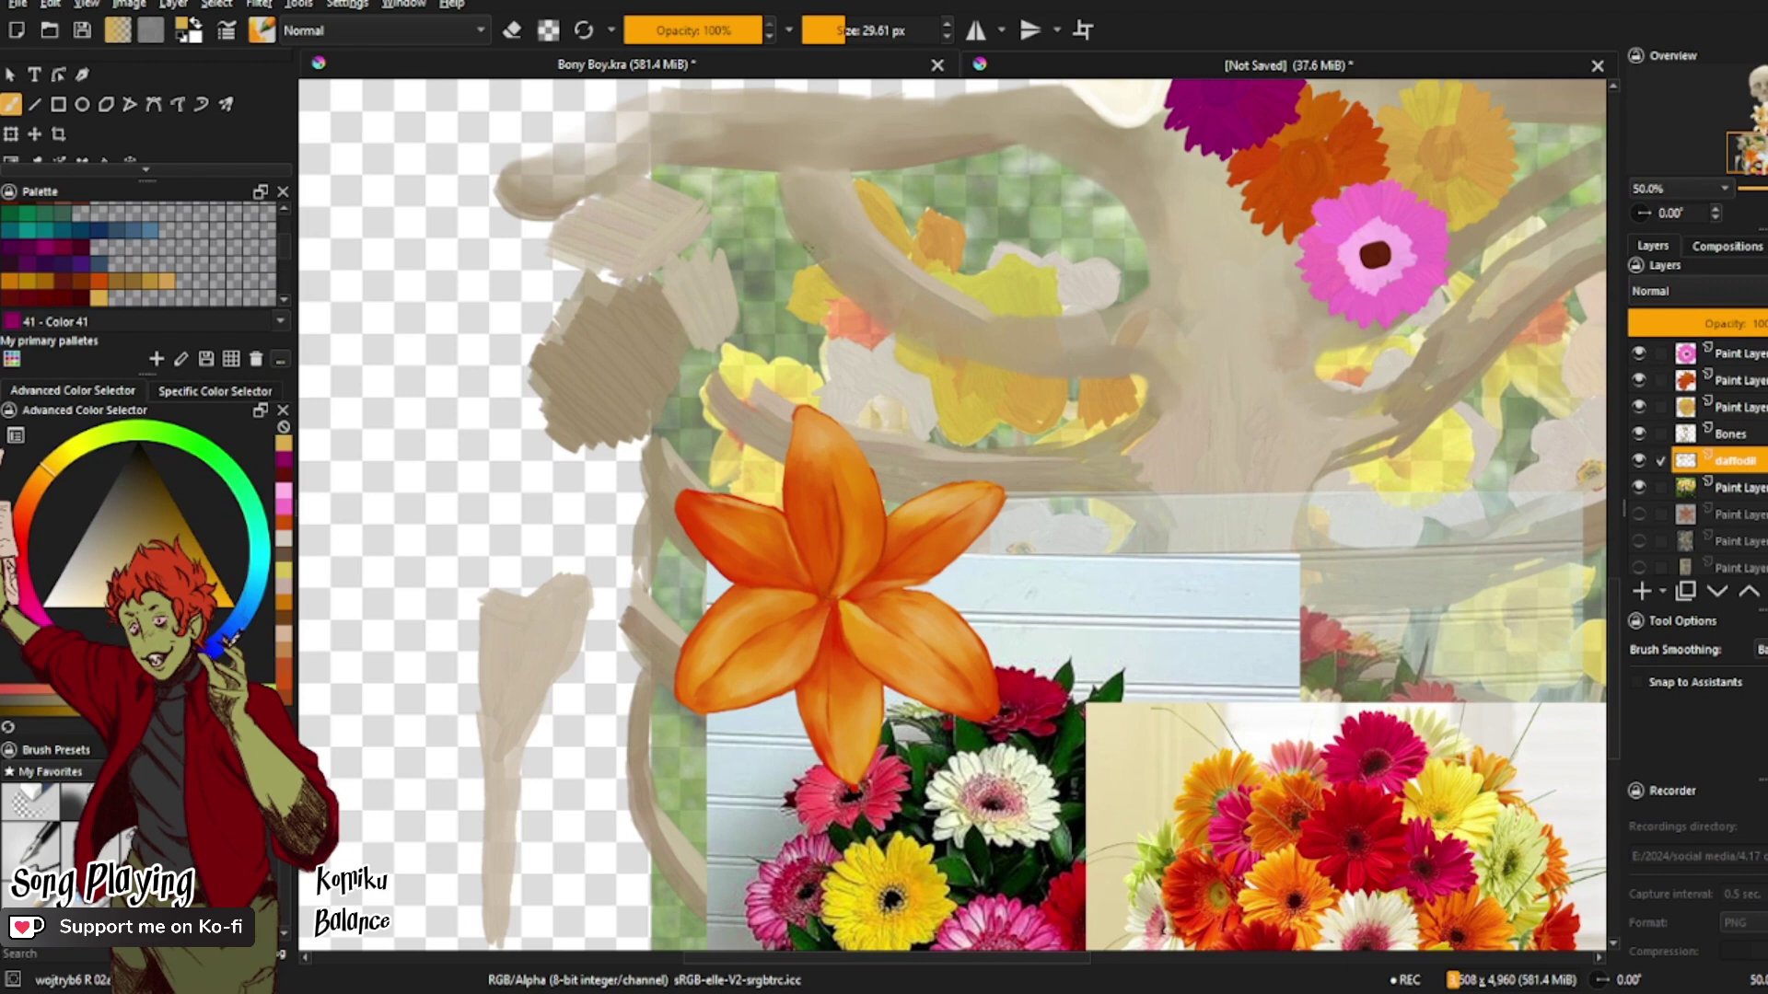
mouse_move(849, 300)
mouse_down()
mouse_move(827, 327)
mouse_move(855, 298)
mouse_move(833, 322)
mouse_move(873, 341)
mouse_up()
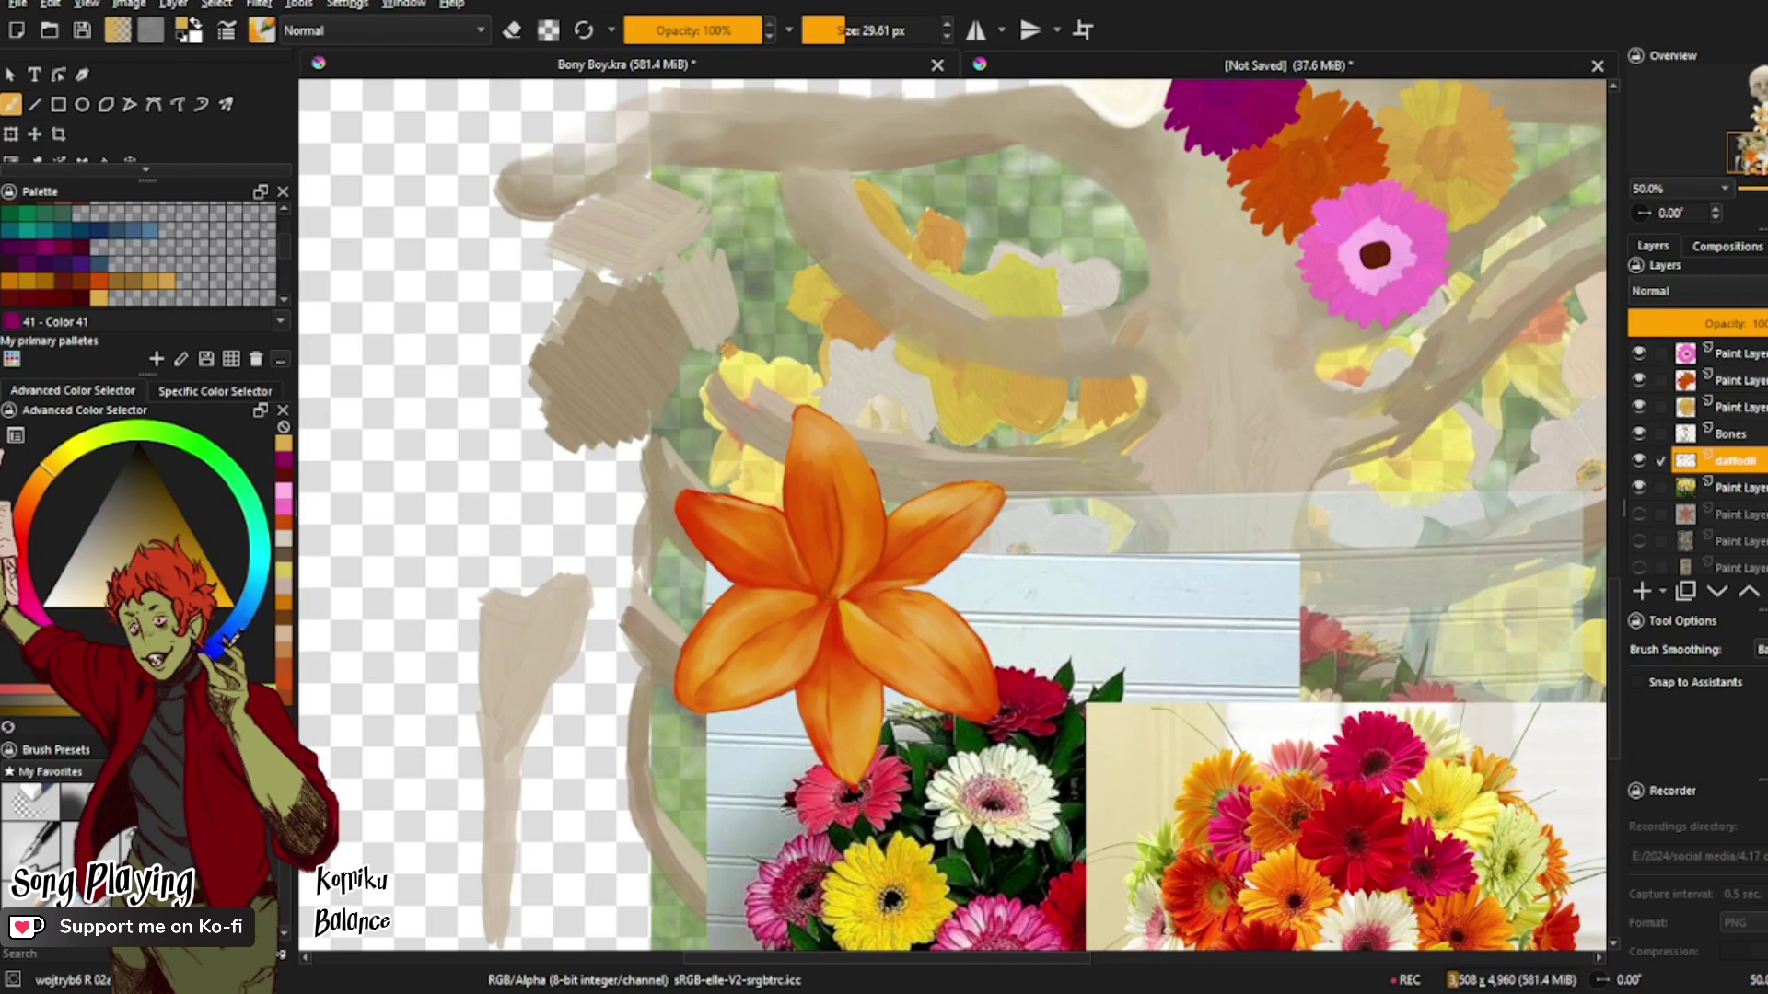
Step: Paint golden yellow over the daffodils around the orange lily's top petal and the small one under the rib near the spine
mouse_move(727, 351)
mouse_down()
mouse_move(764, 382)
mouse_move(732, 373)
mouse_up()
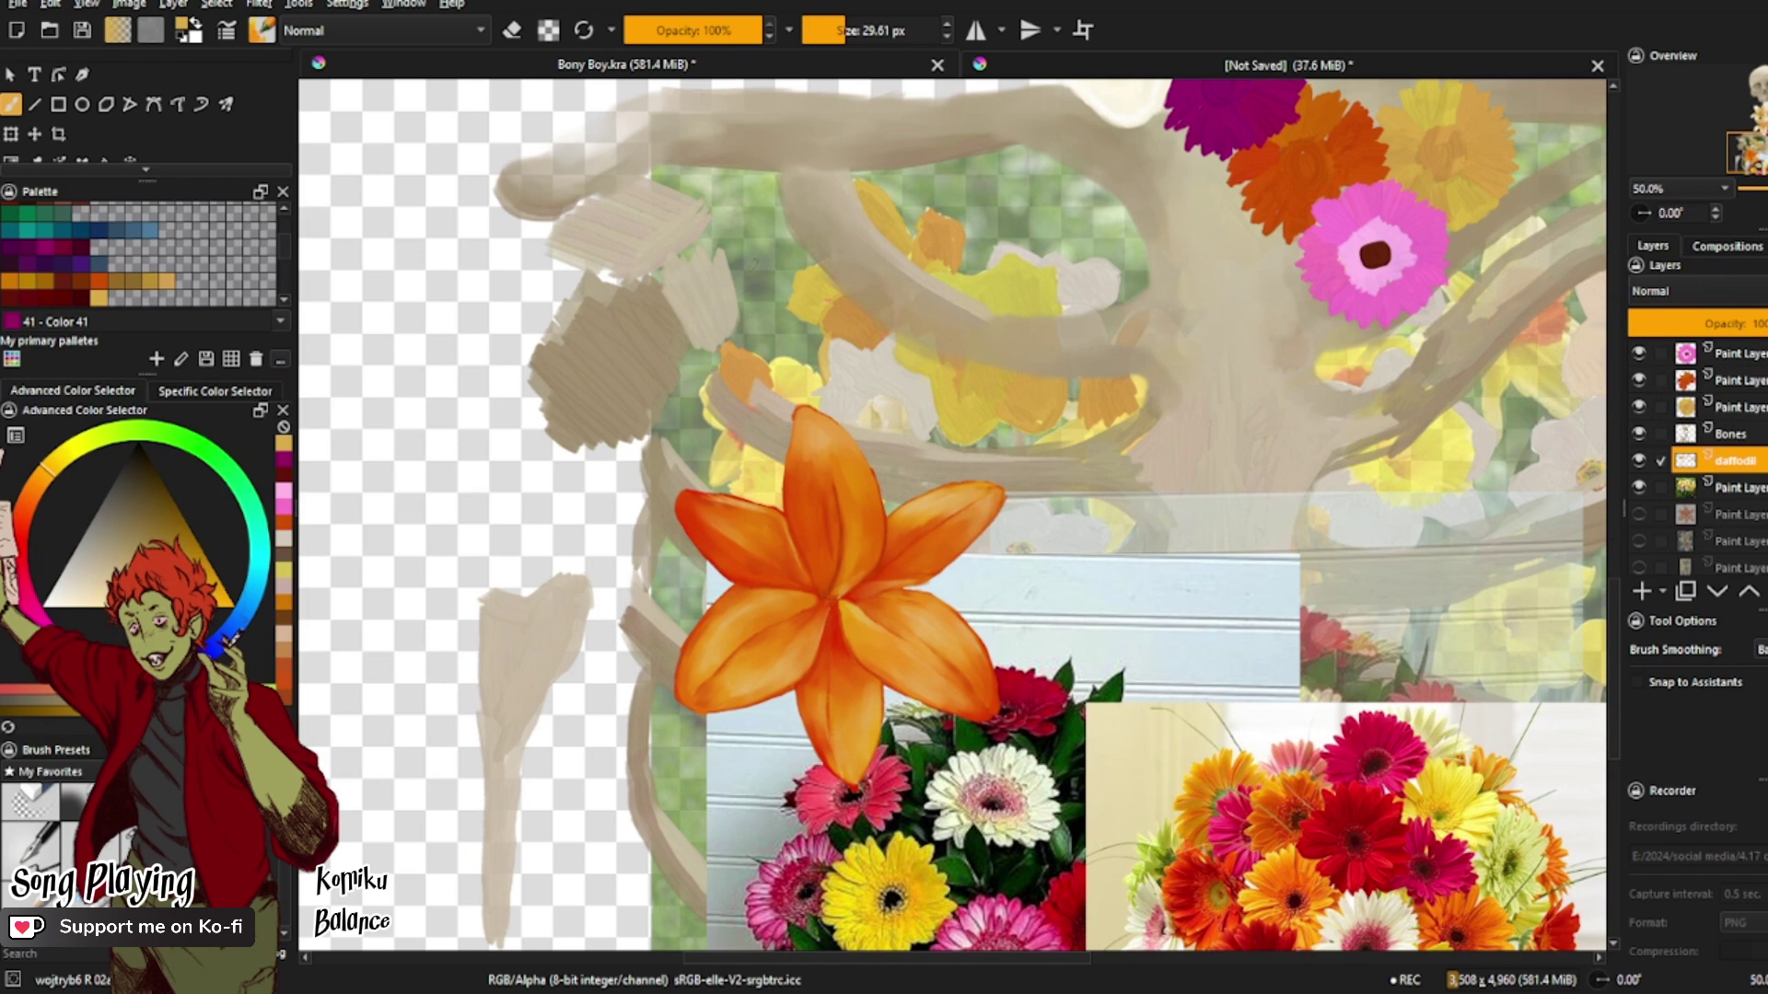
mouse_move(757, 361)
mouse_down()
mouse_move(802, 369)
mouse_move(797, 405)
mouse_move(770, 361)
mouse_up()
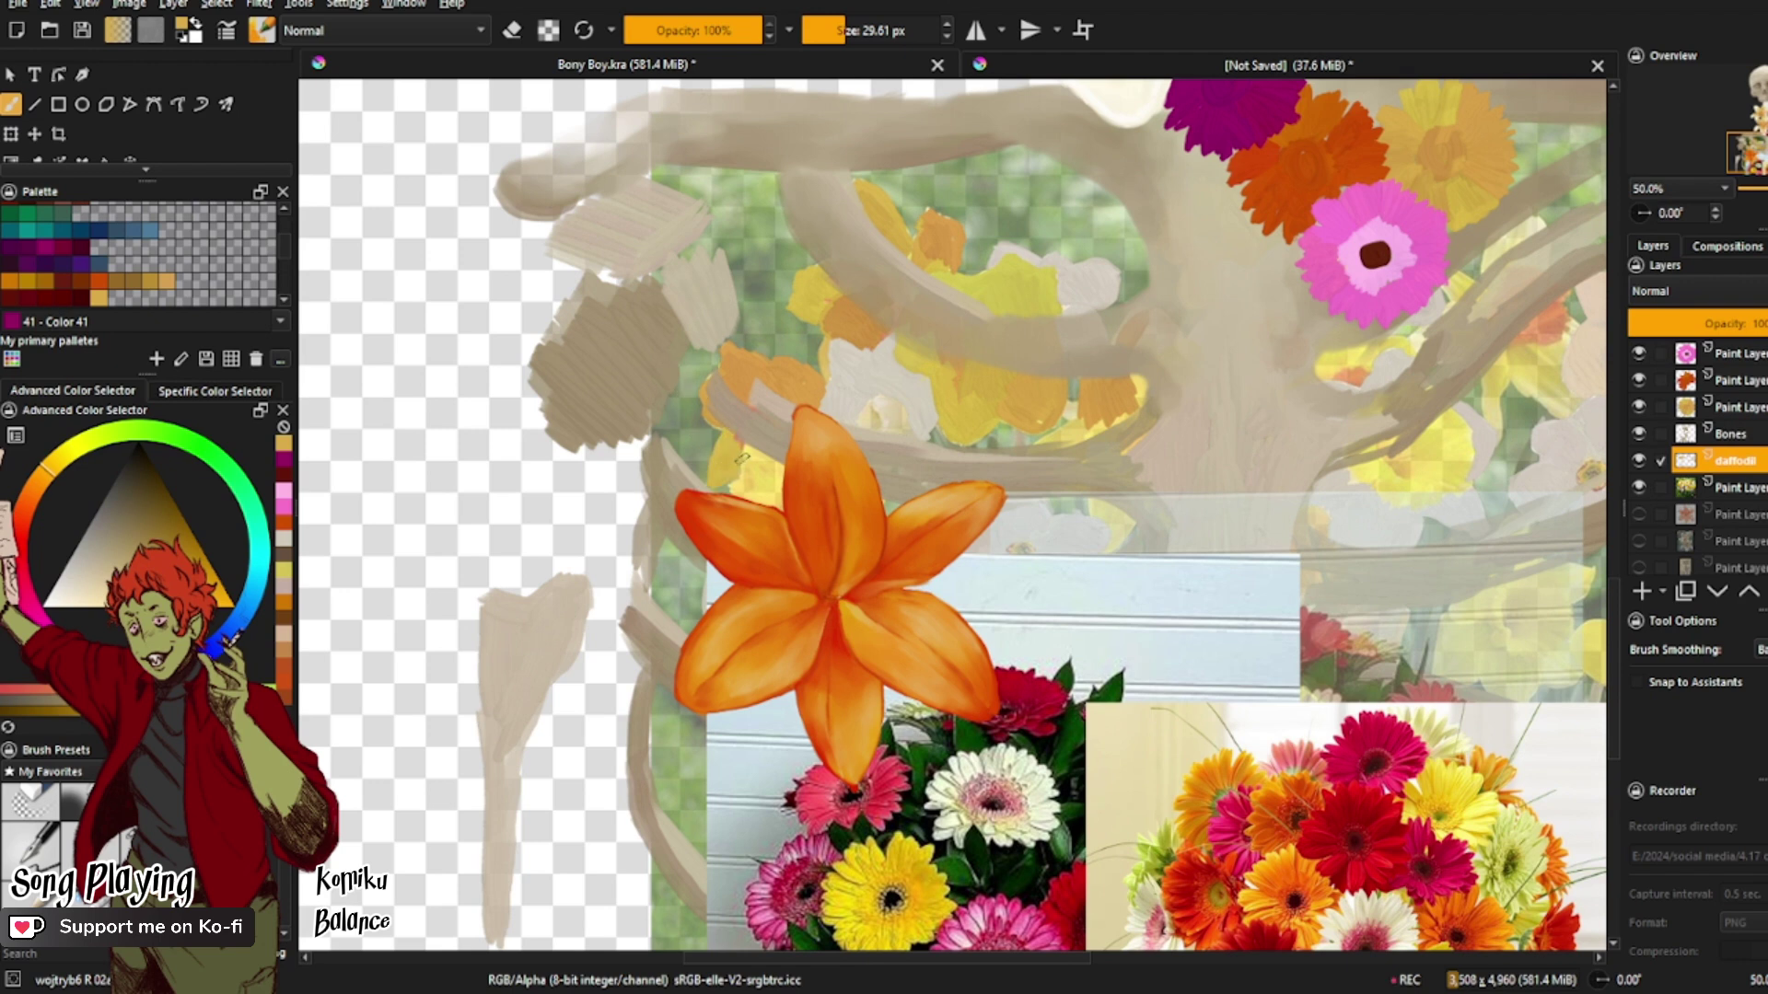
mouse_move(741, 460)
mouse_down()
mouse_move(750, 492)
mouse_move(769, 464)
mouse_up()
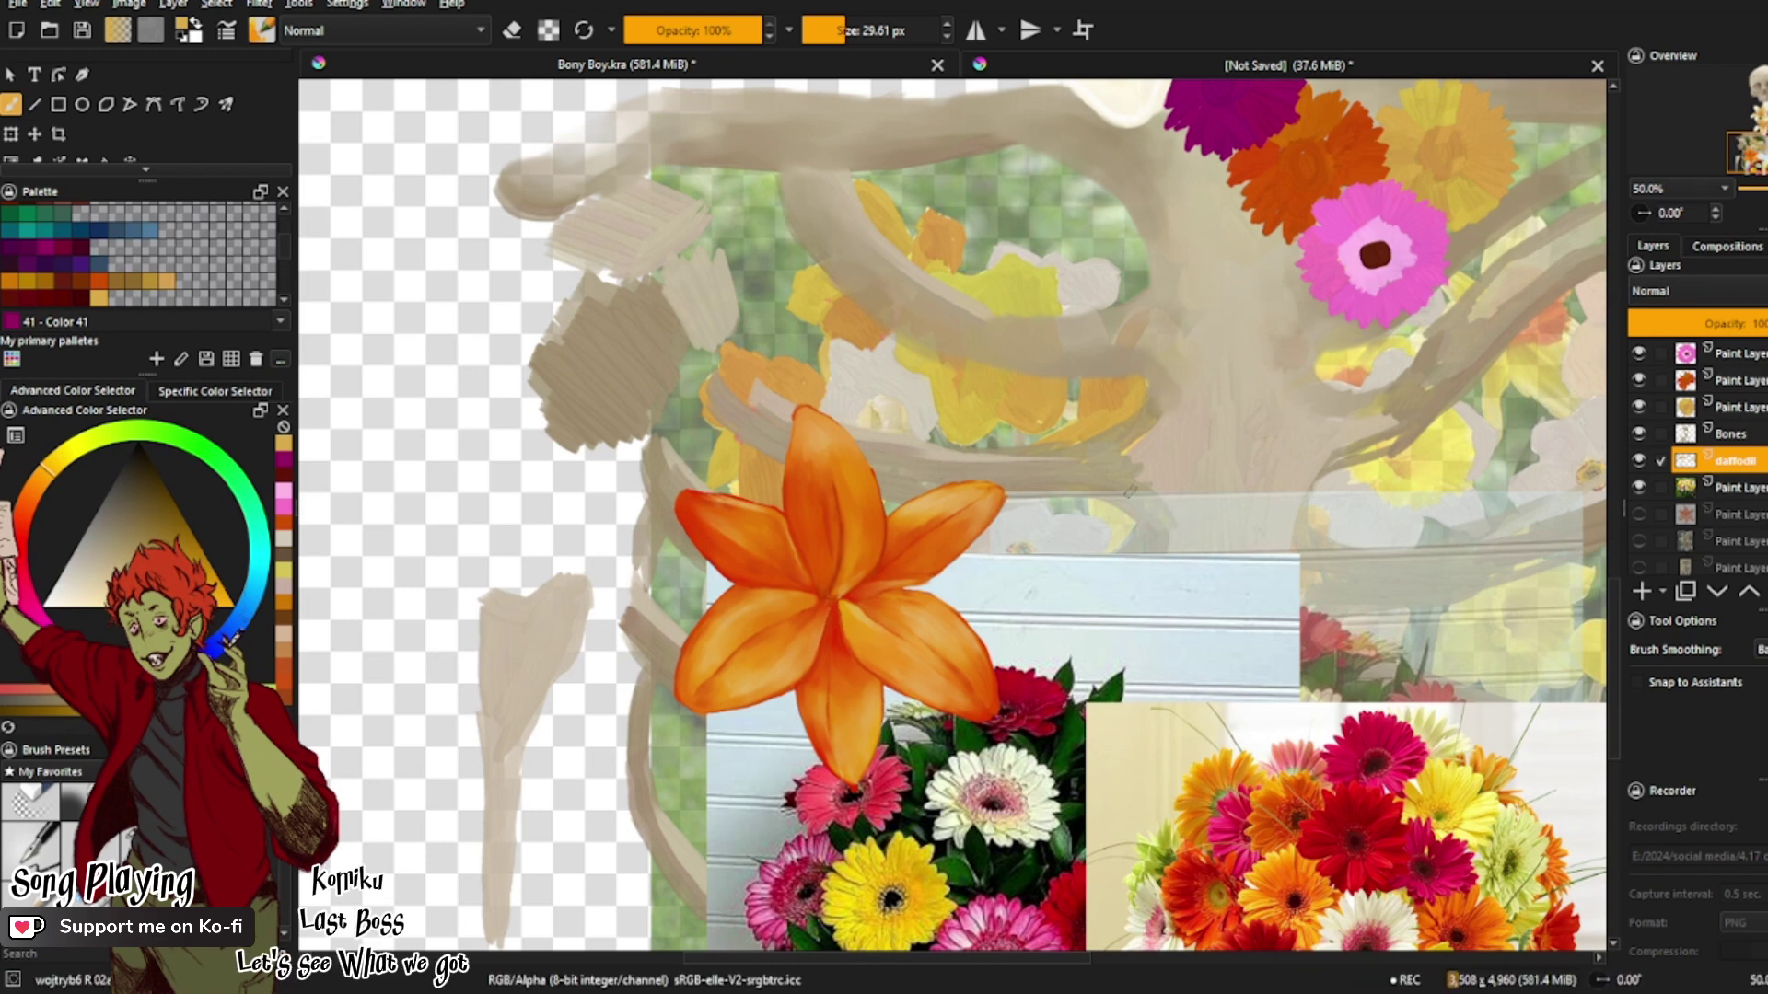
mouse_move(1128, 490)
mouse_down()
mouse_move(1098, 511)
mouse_move(1125, 538)
mouse_move(1138, 525)
mouse_up()
Step: Paint the daffodil just right of the spine and the one between the right ribs beside it golden yellow
drag(865, 957, 1052, 941)
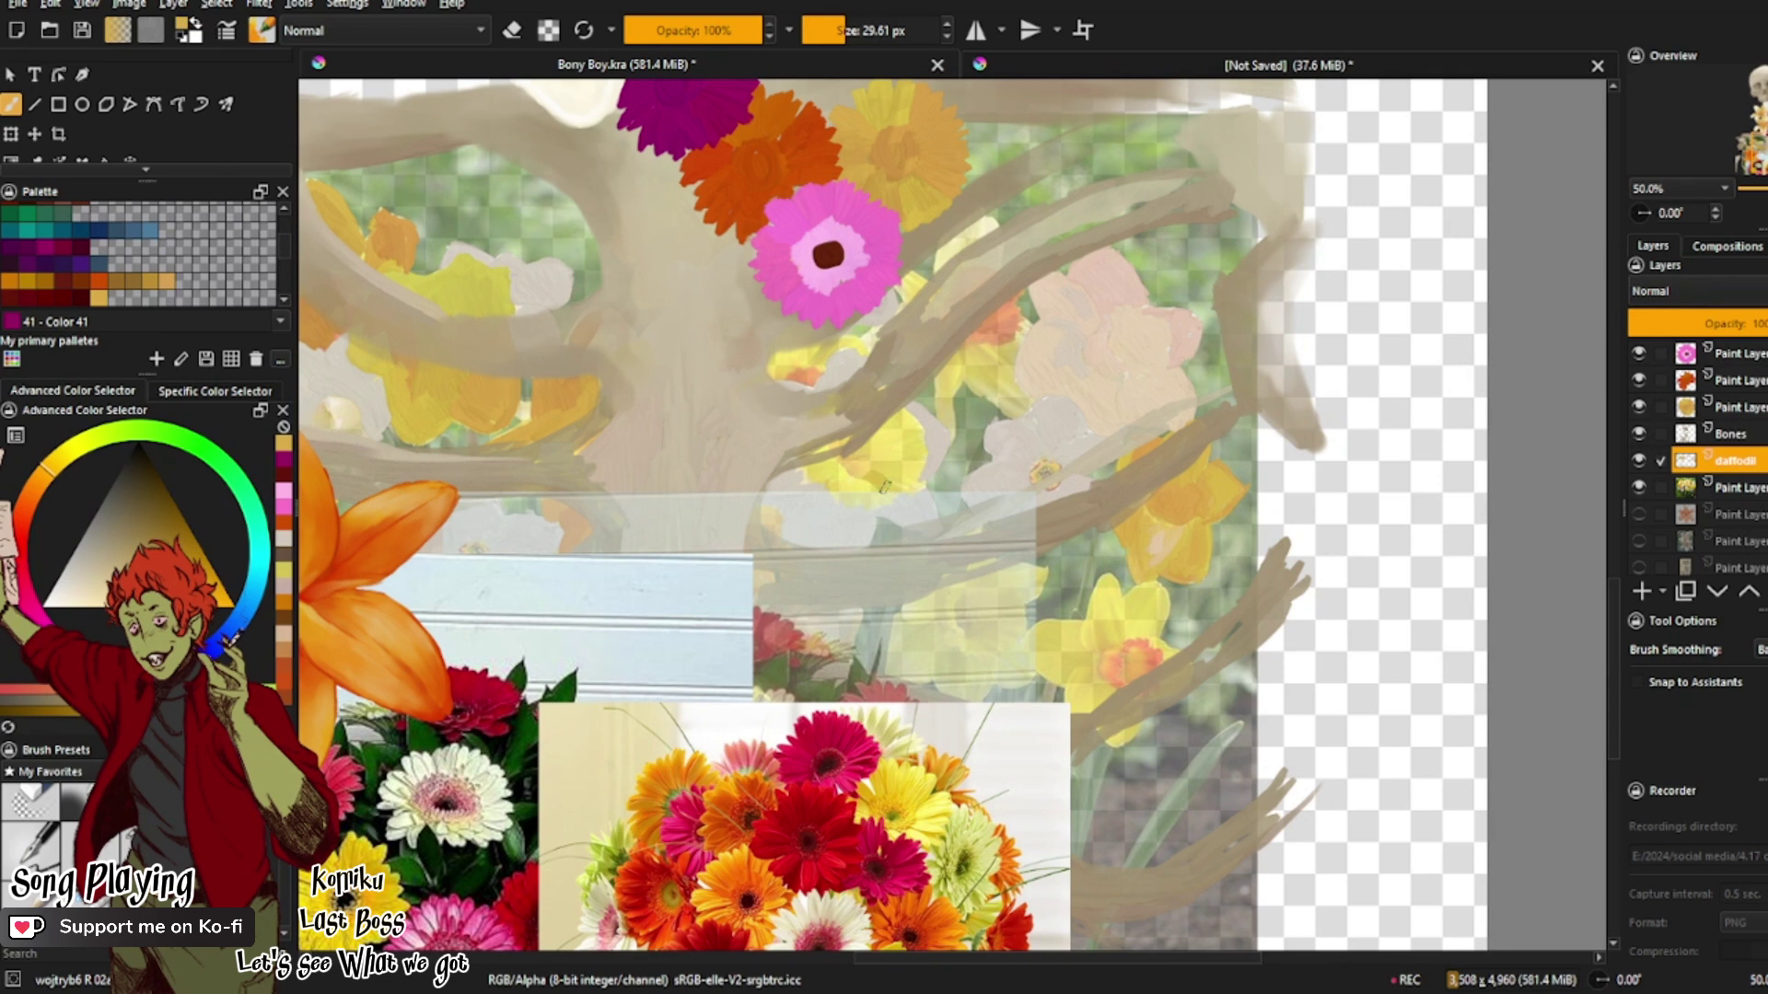
mouse_move(876, 479)
mouse_down()
mouse_move(882, 502)
mouse_move(919, 488)
mouse_move(886, 468)
mouse_move(911, 473)
mouse_move(882, 431)
mouse_up()
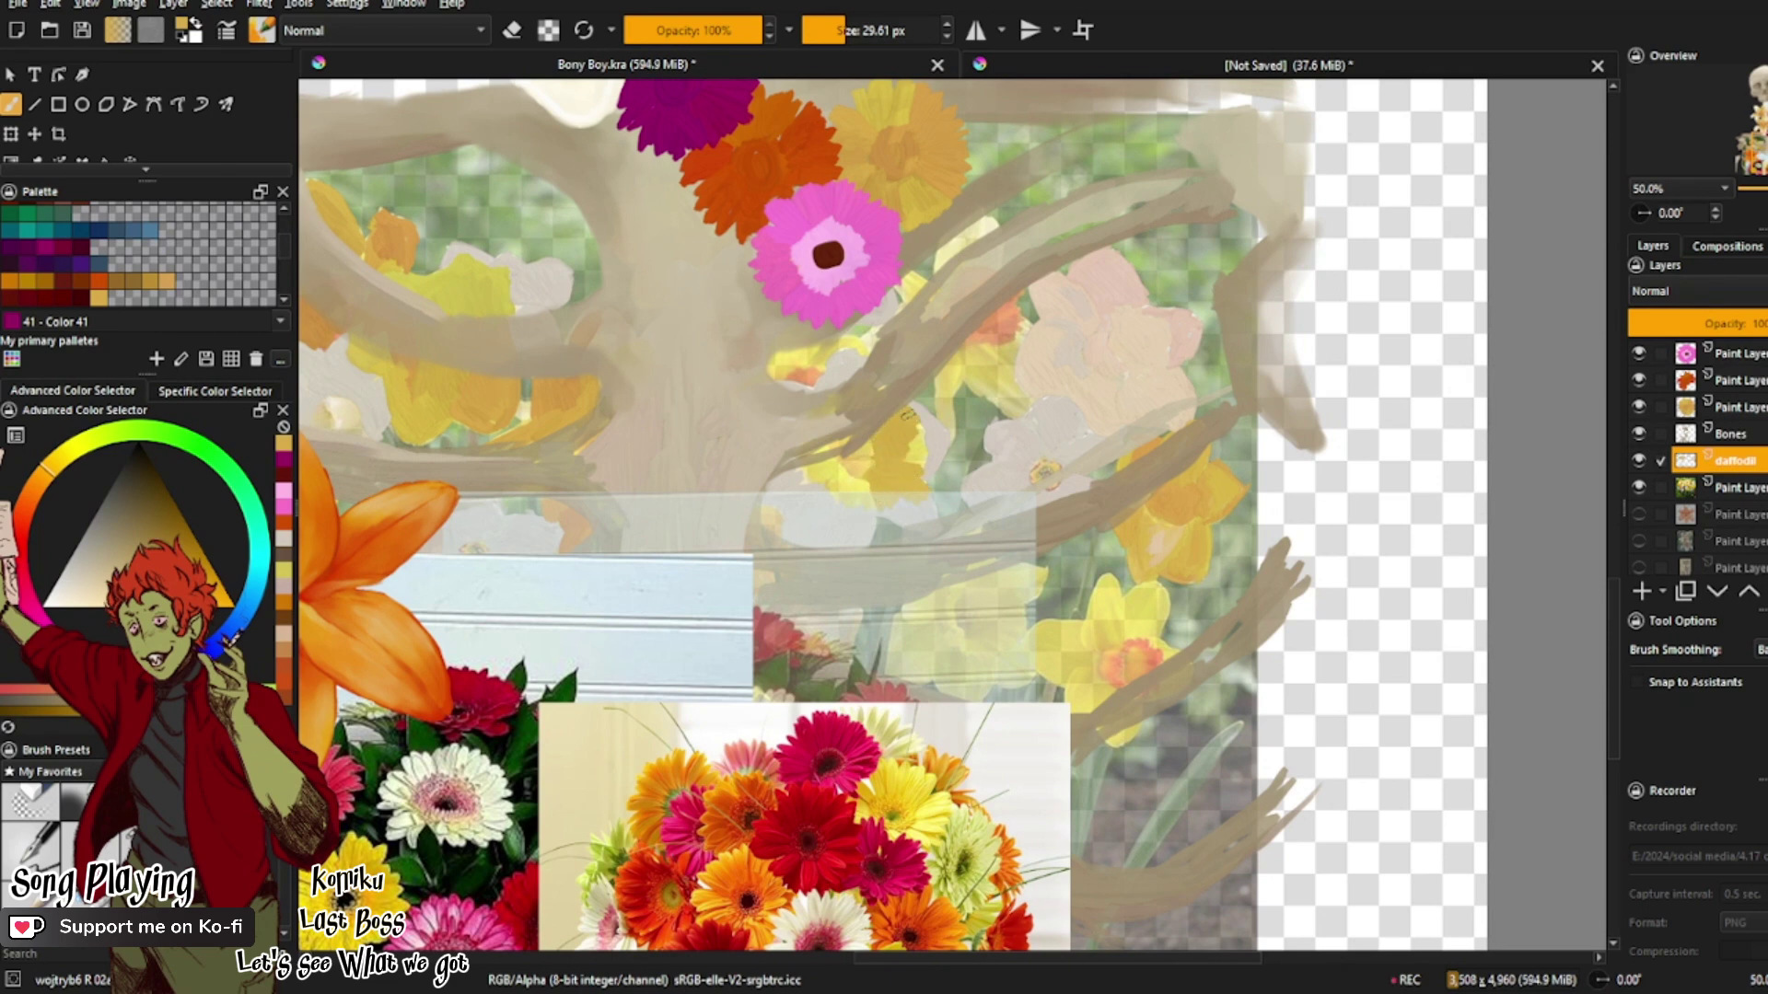
mouse_move(879, 431)
mouse_down()
mouse_move(853, 483)
mouse_move(826, 462)
mouse_move(806, 476)
mouse_move(832, 486)
mouse_up()
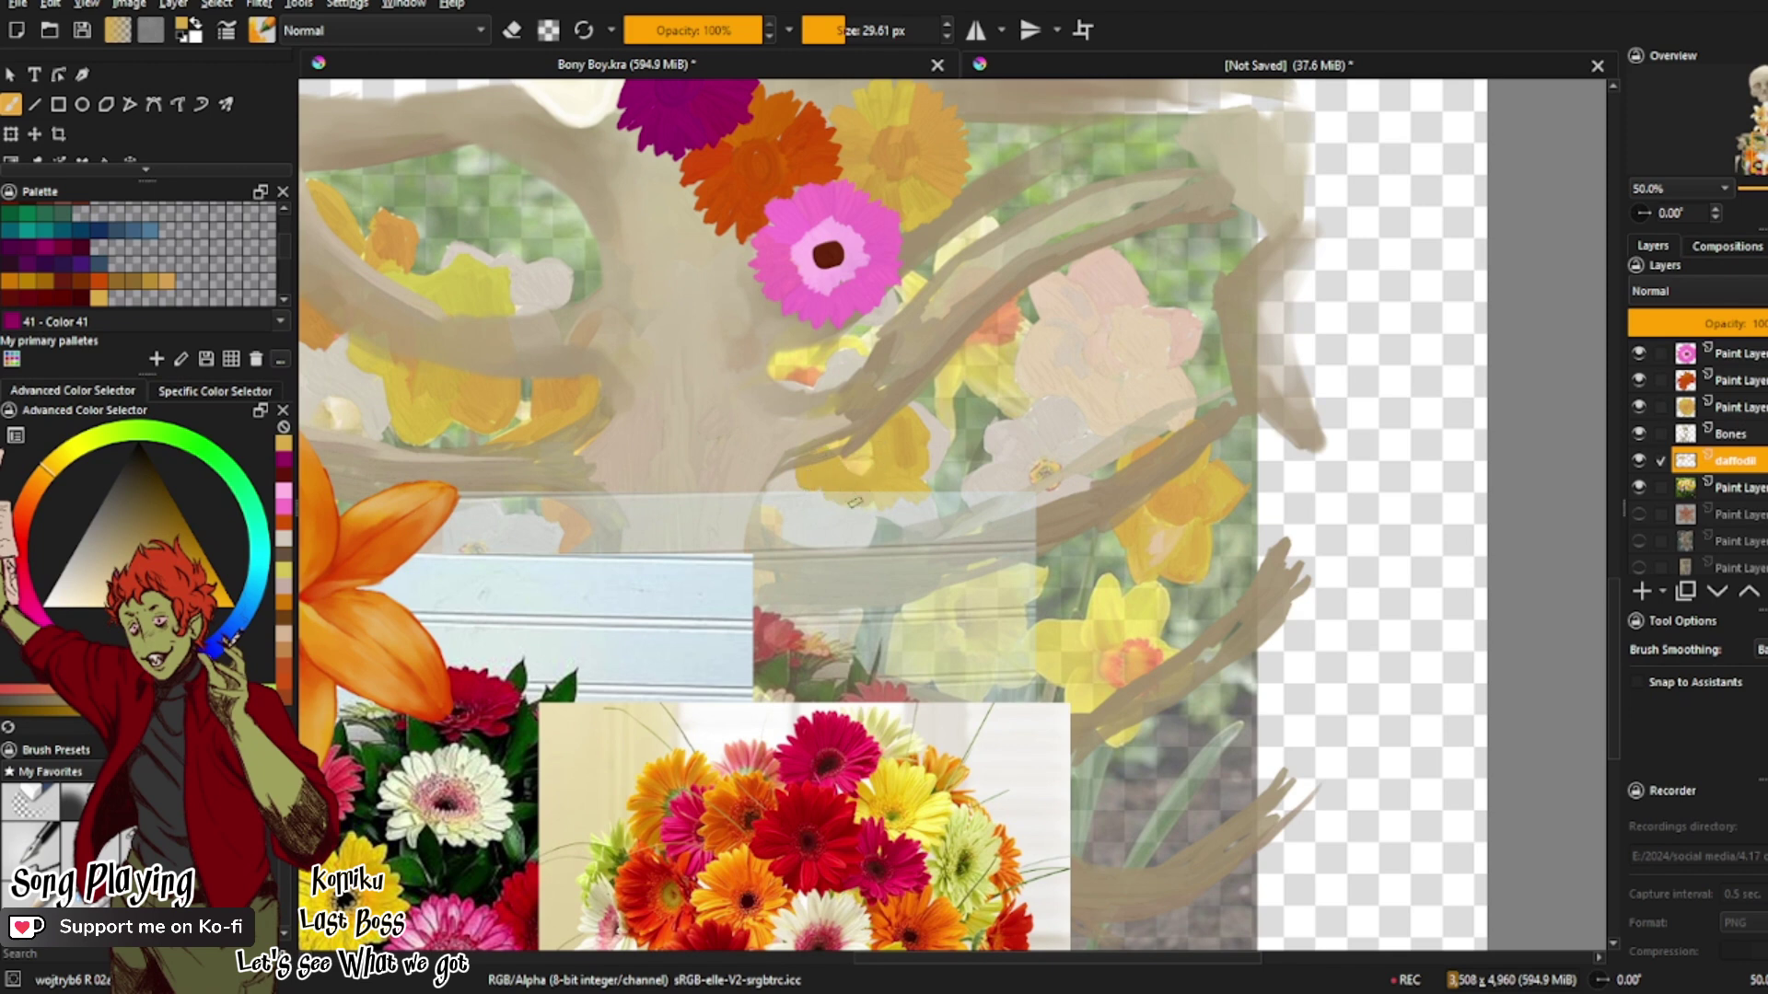
mouse_move(961, 347)
mouse_down()
mouse_move(950, 423)
mouse_move(941, 412)
mouse_up()
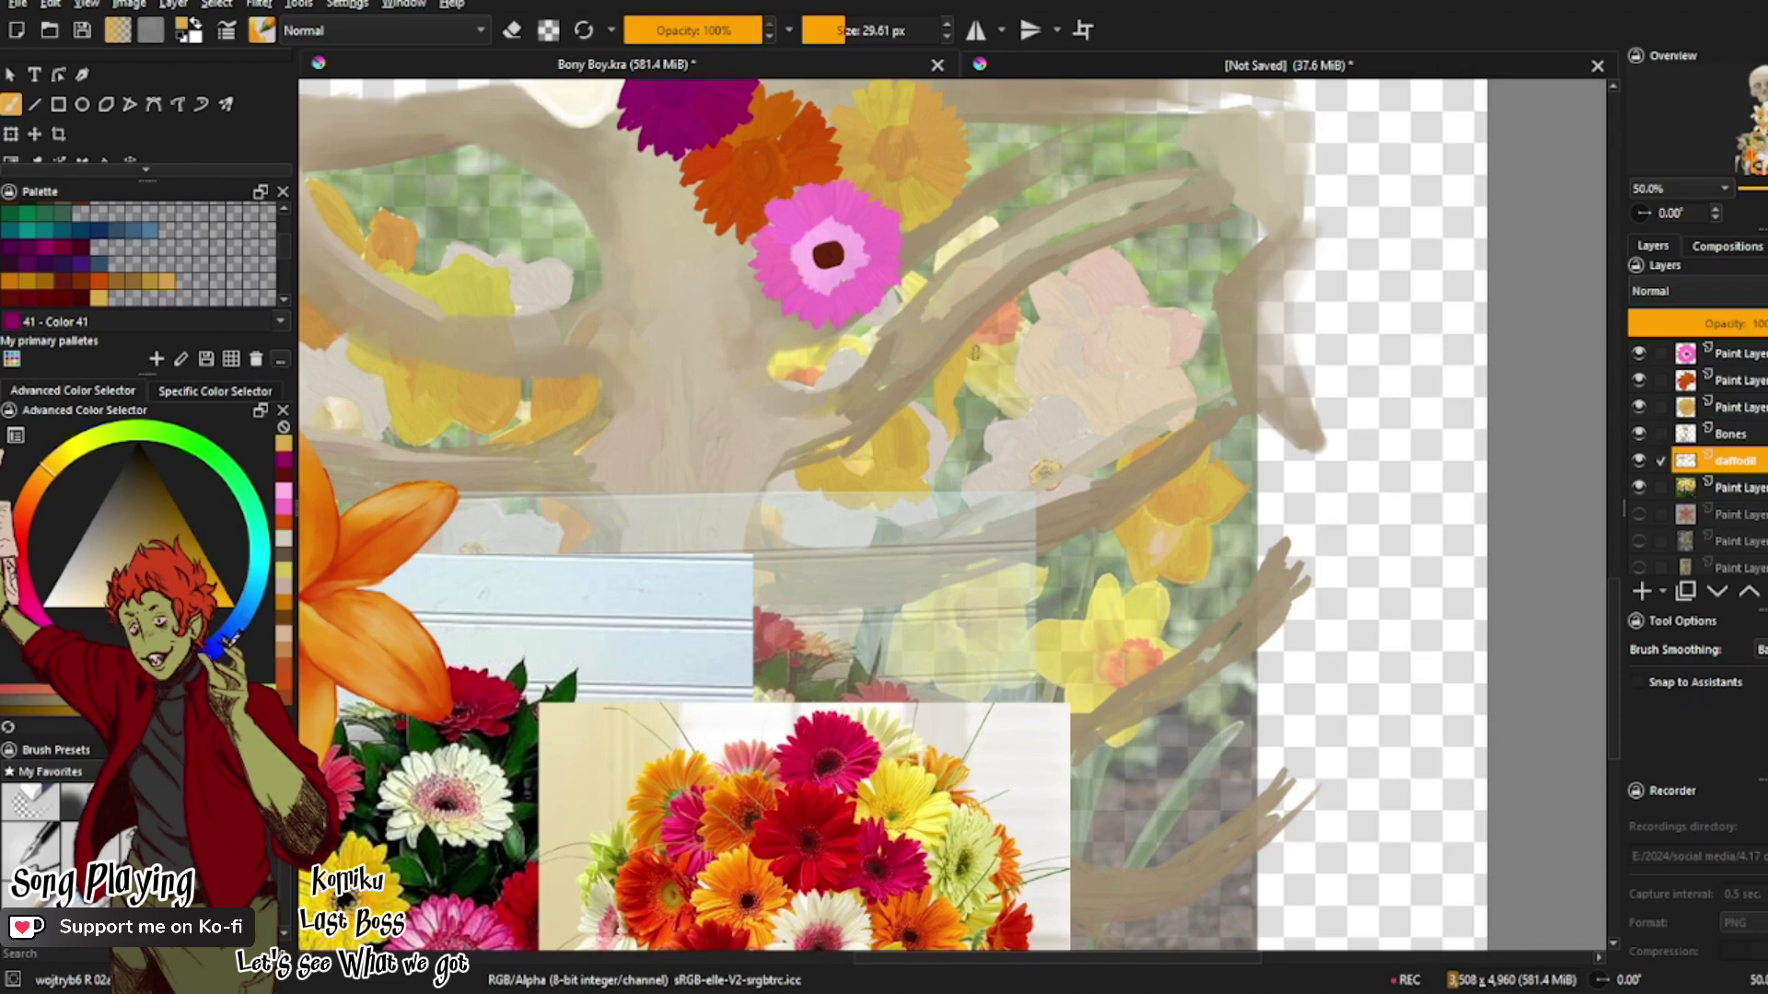
mouse_move(978, 361)
mouse_down()
mouse_move(983, 396)
mouse_move(1021, 410)
mouse_move(987, 349)
mouse_up()
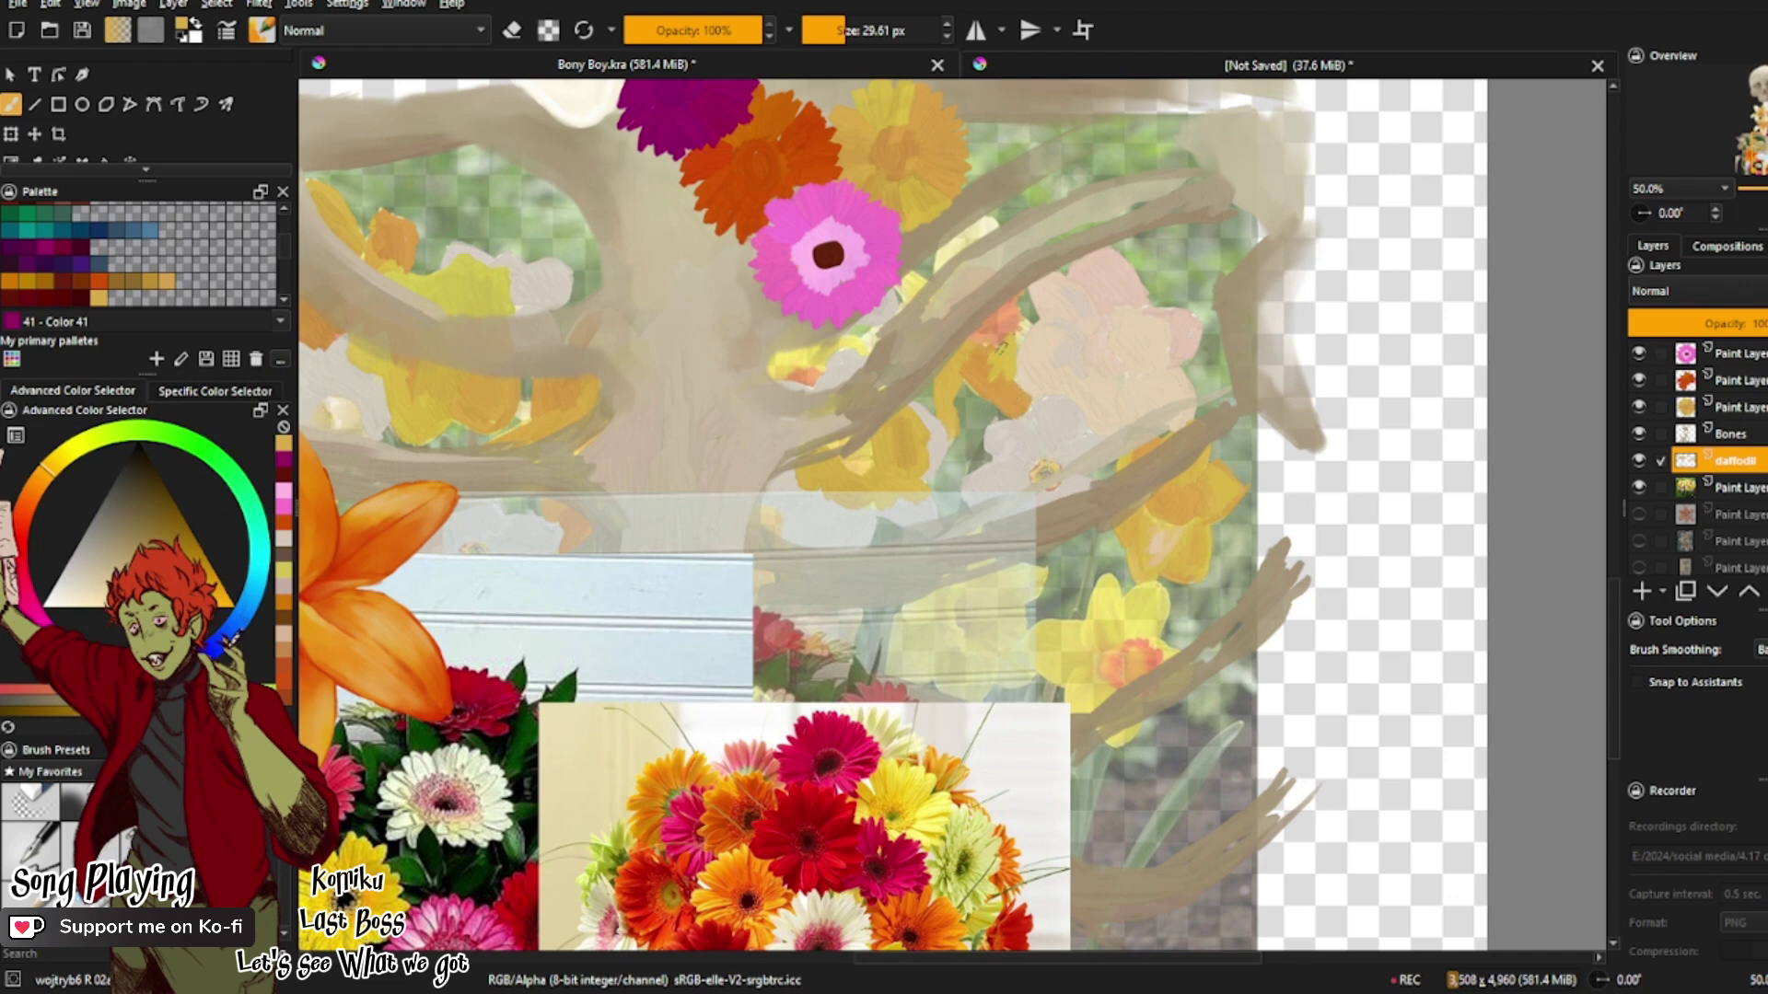
mouse_move(1004, 371)
mouse_down()
mouse_move(990, 363)
mouse_move(1012, 390)
mouse_up()
Step: Paint golden yellow over the daffodil parts beneath the pink gerbera and the daffodil behind the lower right rib
drag(904, 285, 908, 274)
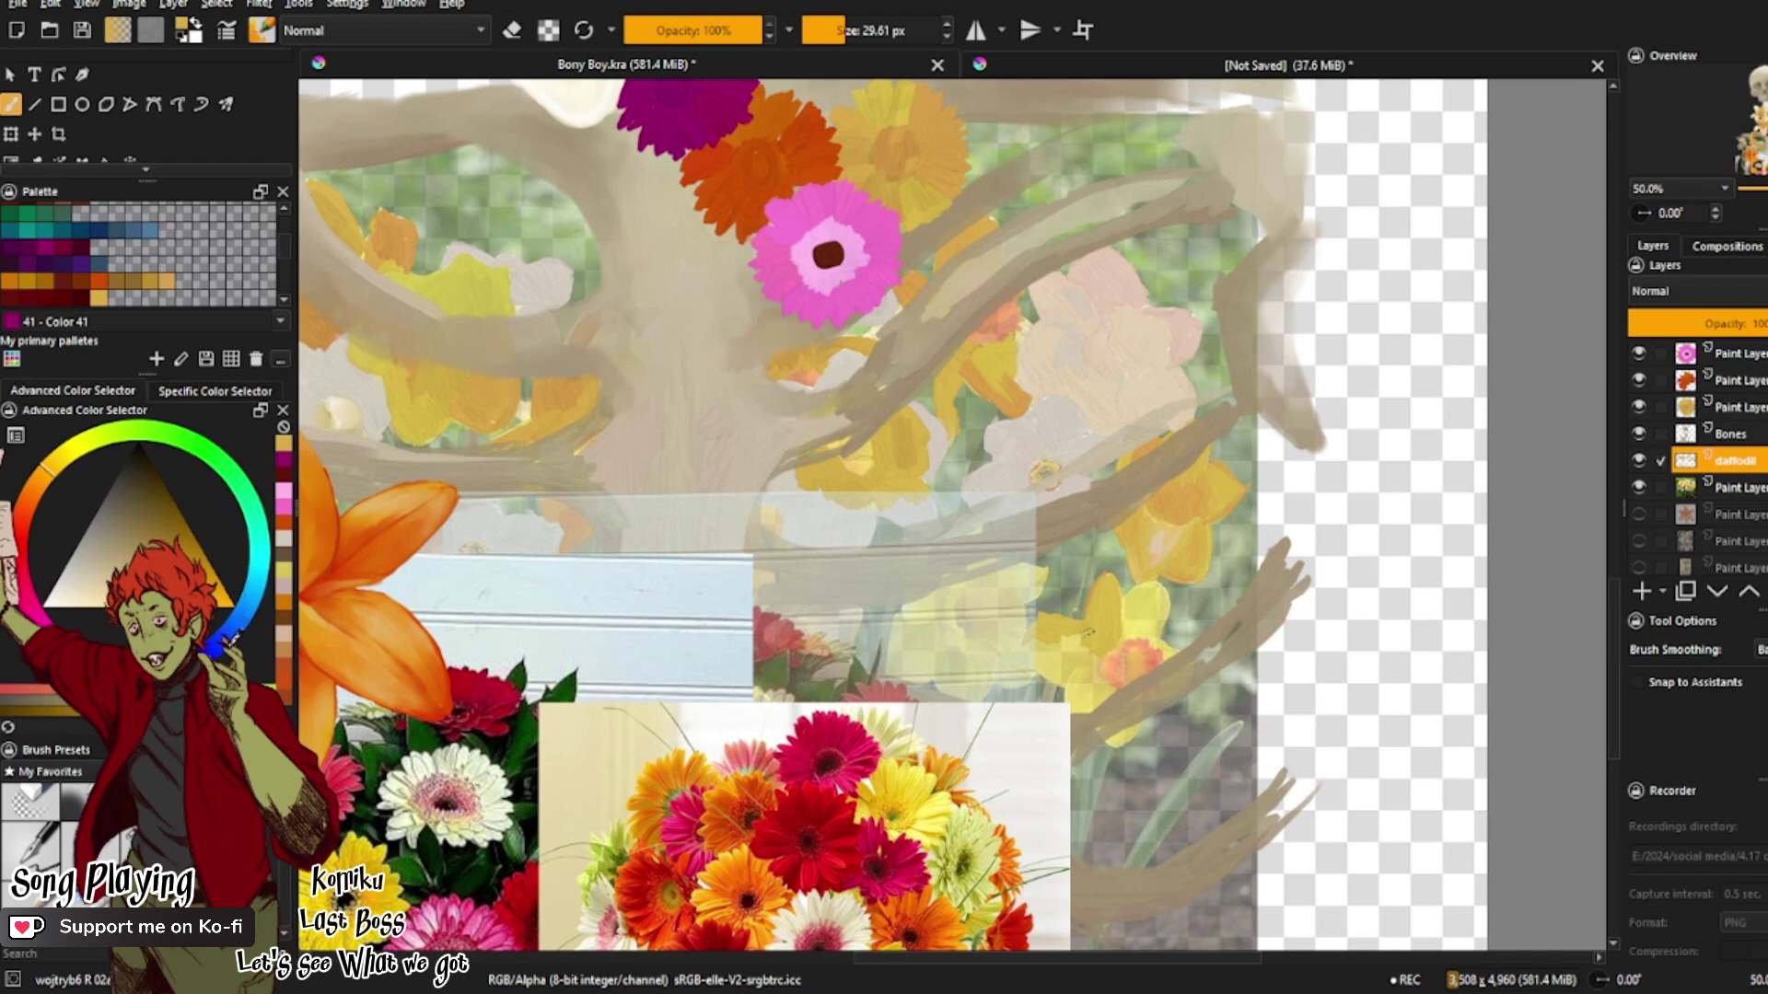
mouse_move(1074, 636)
mouse_down()
mouse_move(1088, 656)
mouse_move(1066, 684)
mouse_move(1033, 652)
mouse_move(1066, 663)
mouse_up()
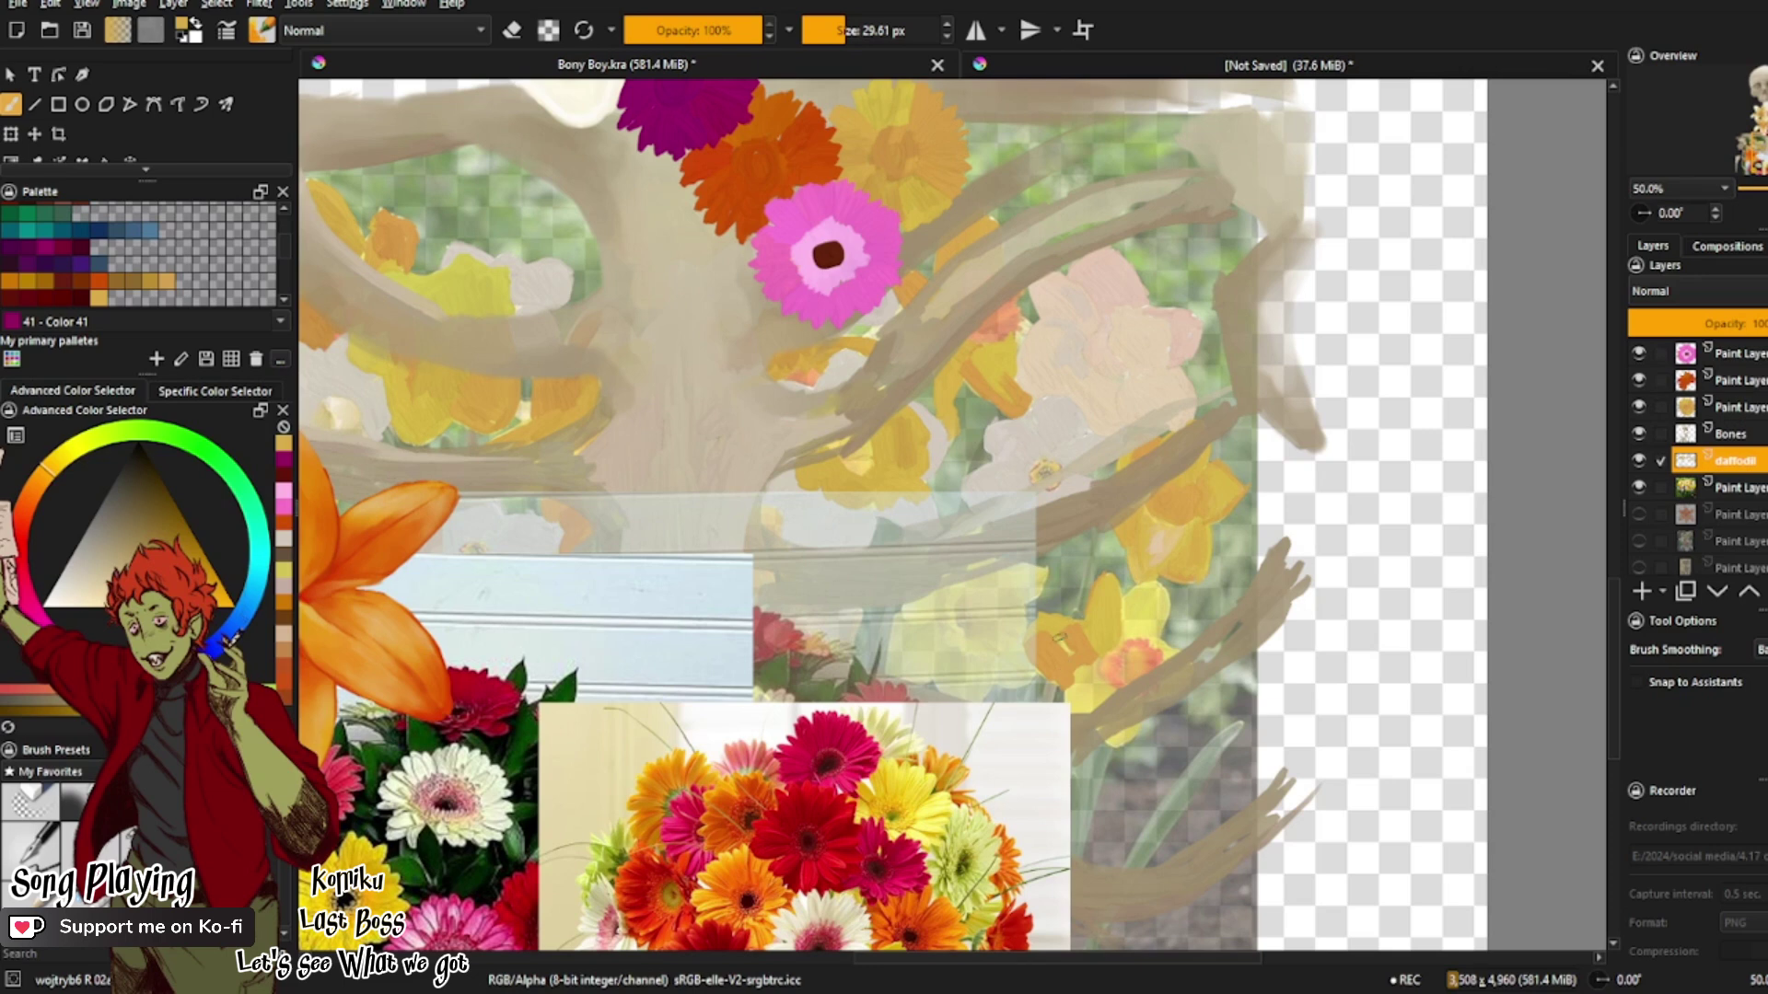
mouse_move(1141, 597)
mouse_down()
mouse_move(1121, 598)
mouse_move(1121, 630)
mouse_move(1166, 619)
mouse_move(1143, 583)
mouse_move(1142, 615)
mouse_move(1150, 594)
mouse_move(1125, 614)
mouse_up()
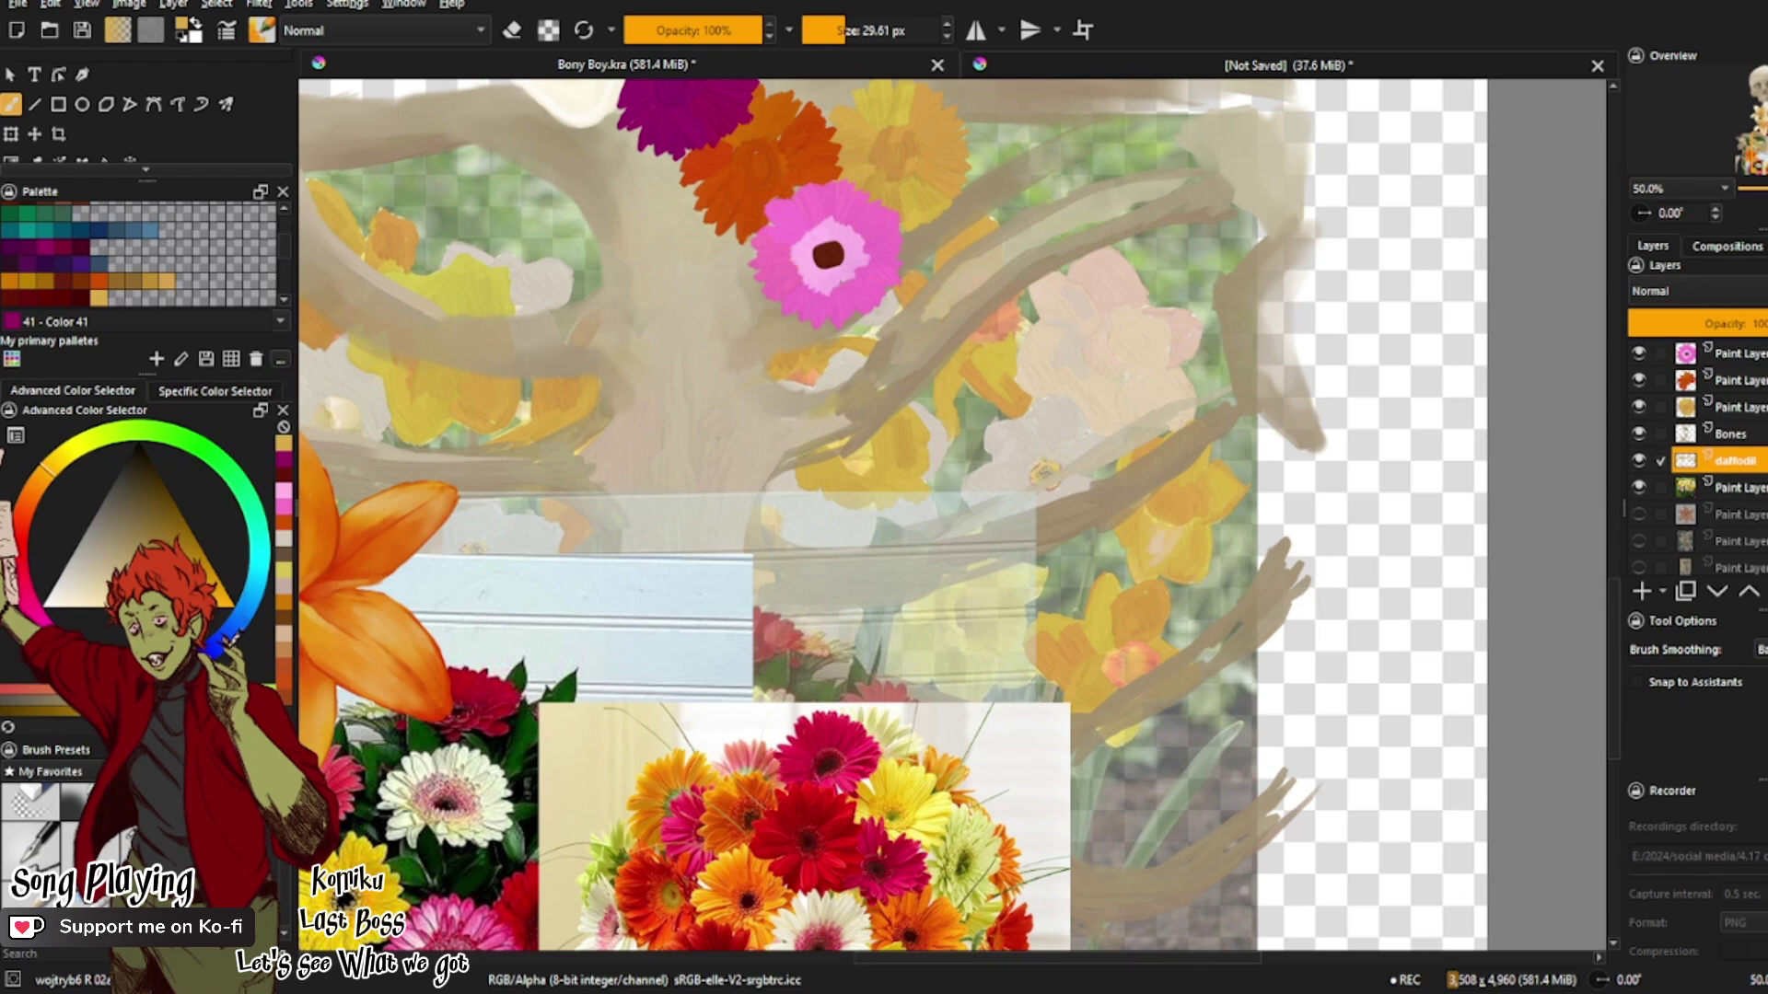
Step: Hide the daffodil reference photo layer beneath the daffodil layer and make the Bones layer active
click(1645, 488)
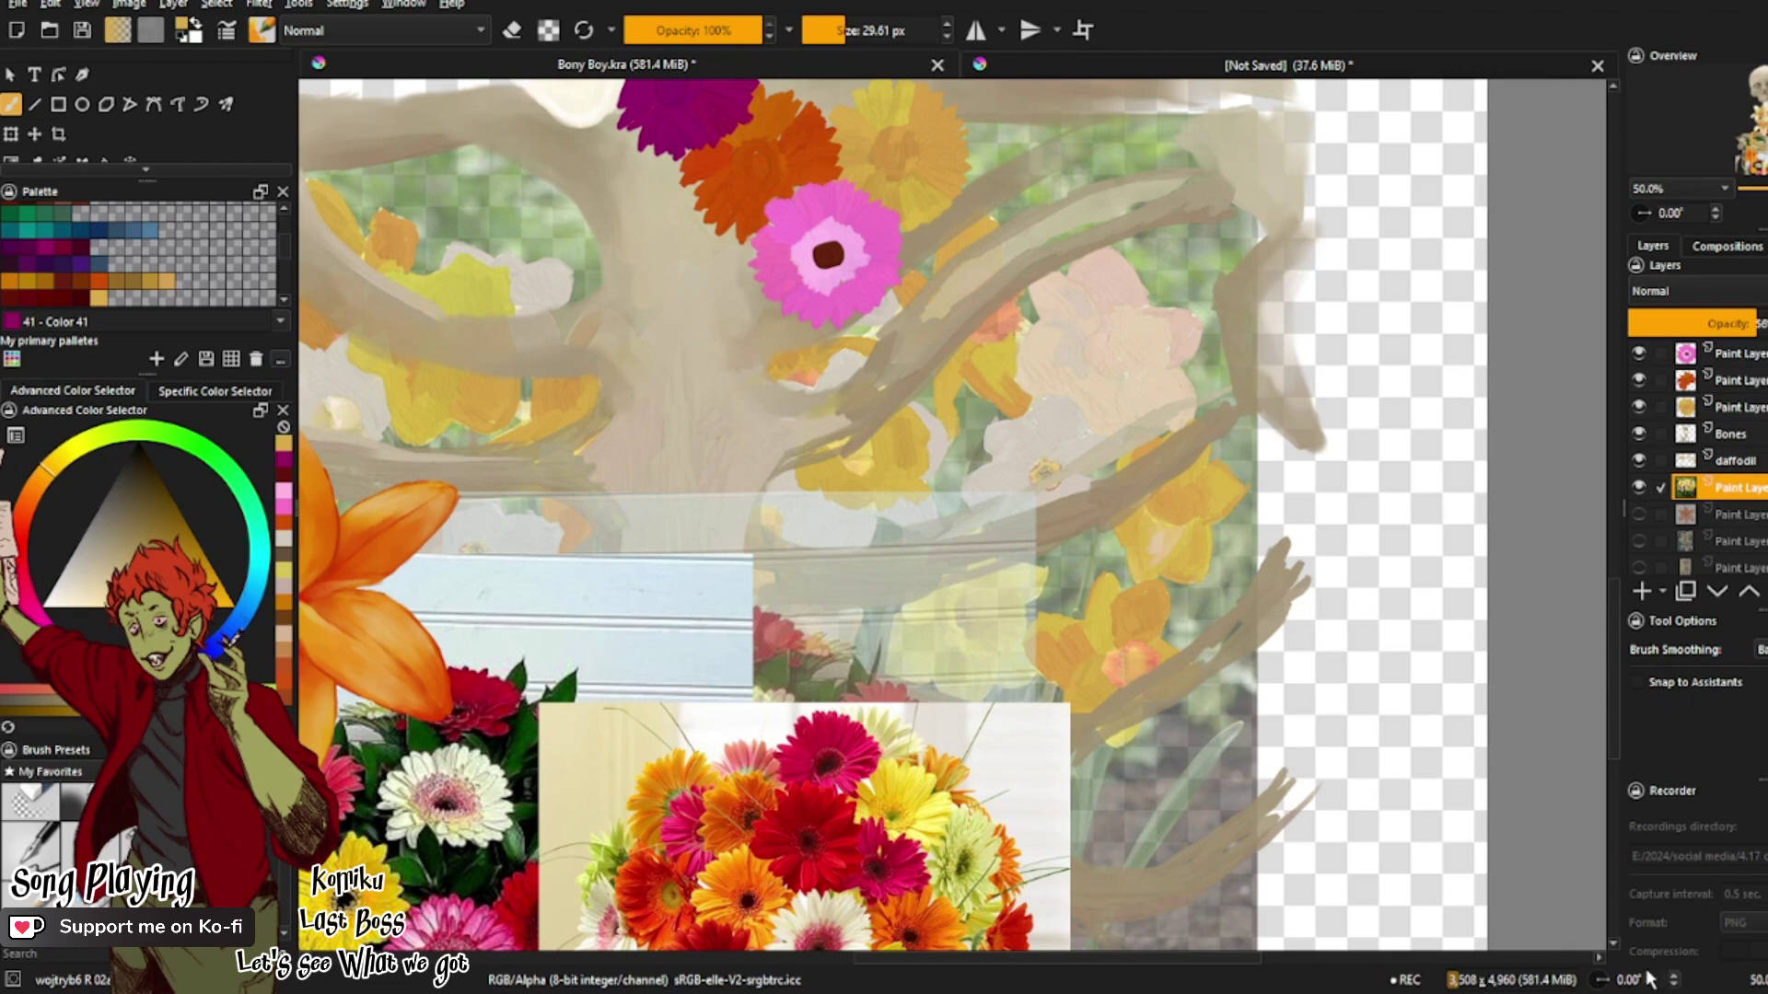
click(1641, 489)
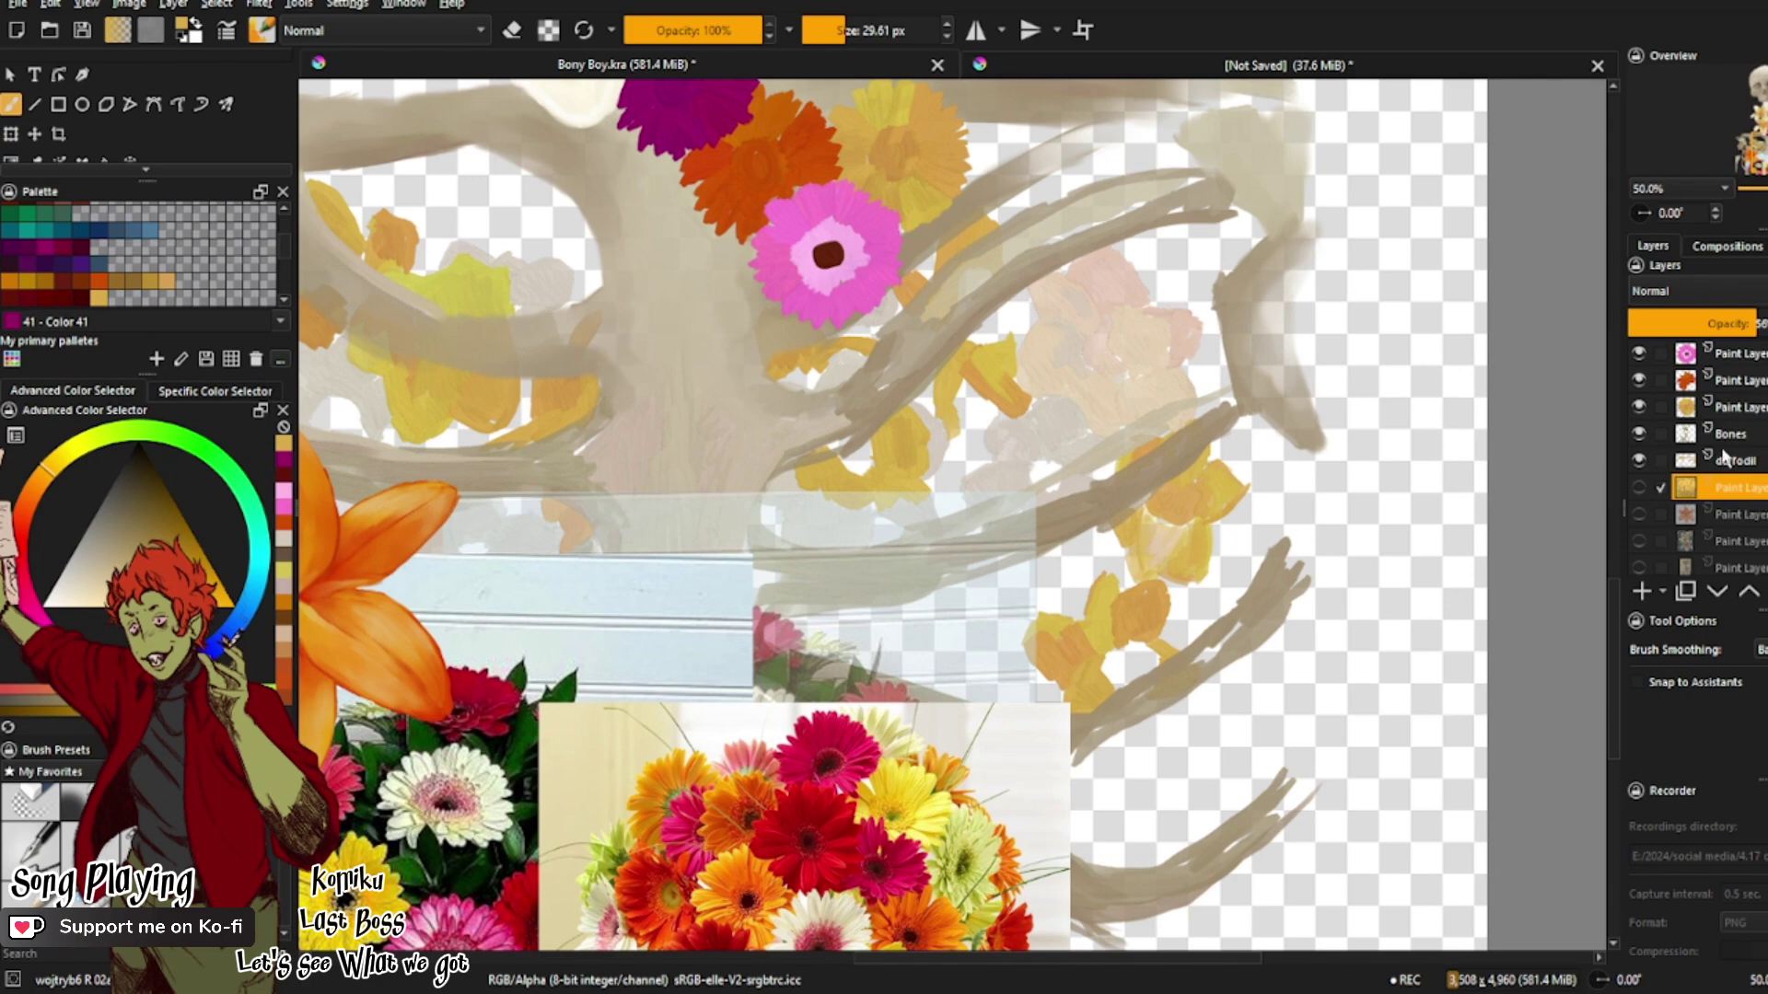
click(1731, 434)
drag(1747, 138, 1753, 85)
key(minus)
key(minus)
key(minus)
key(minus)
key(minus)
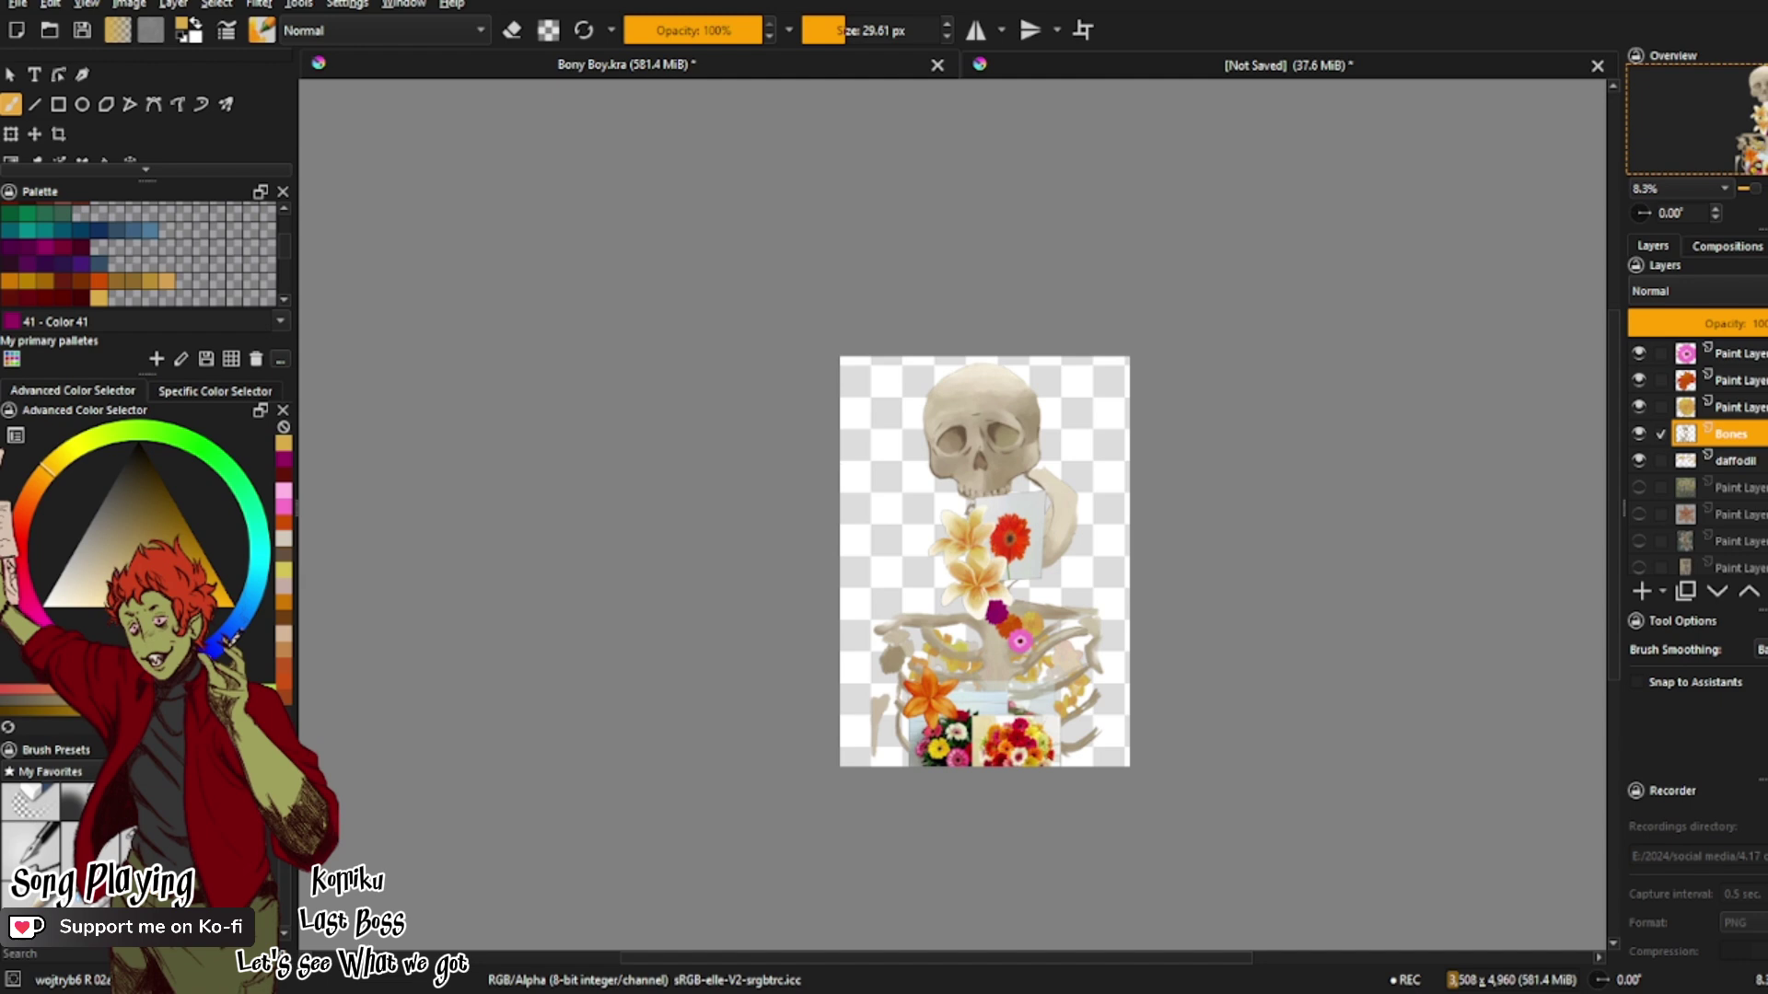
Step: Make the faded gerbera bouquet photo layer active and hide the single red gerbera photo and the two opaque bouquet photos
key(Page_Up)
key(Page_Up)
key(Page_Up)
key(Page_Up)
key(Page_Up)
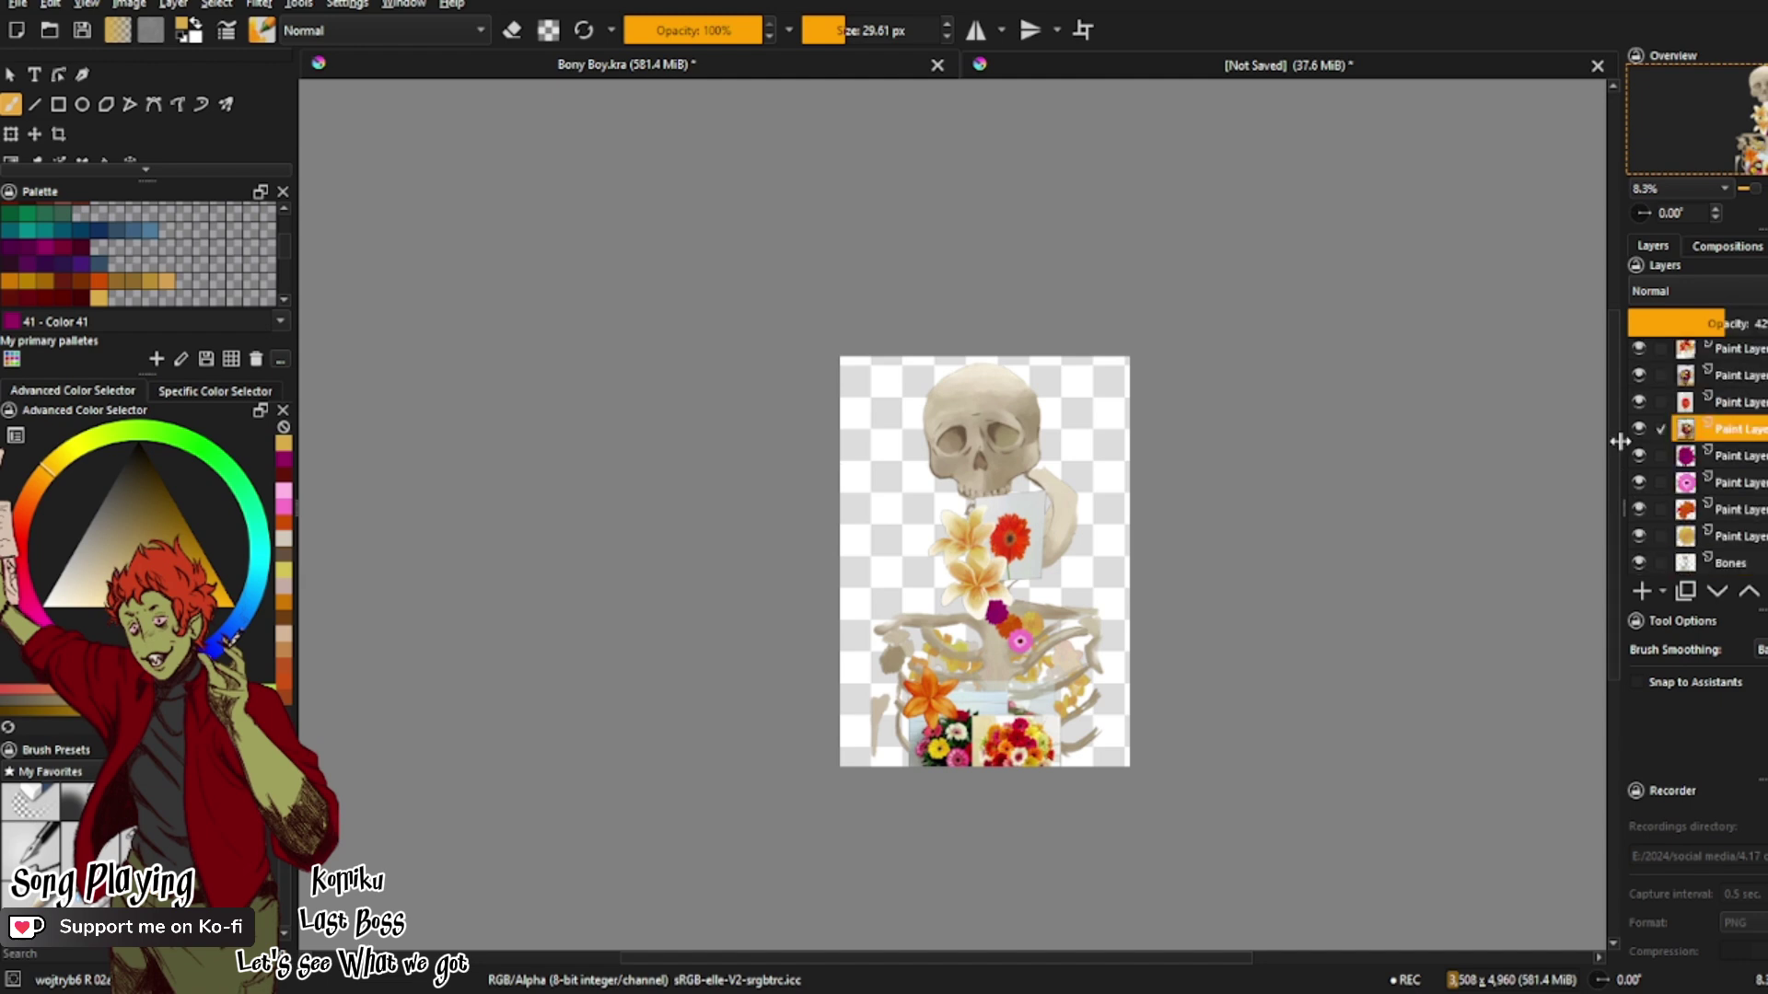
scroll(1704, 460, up, 3)
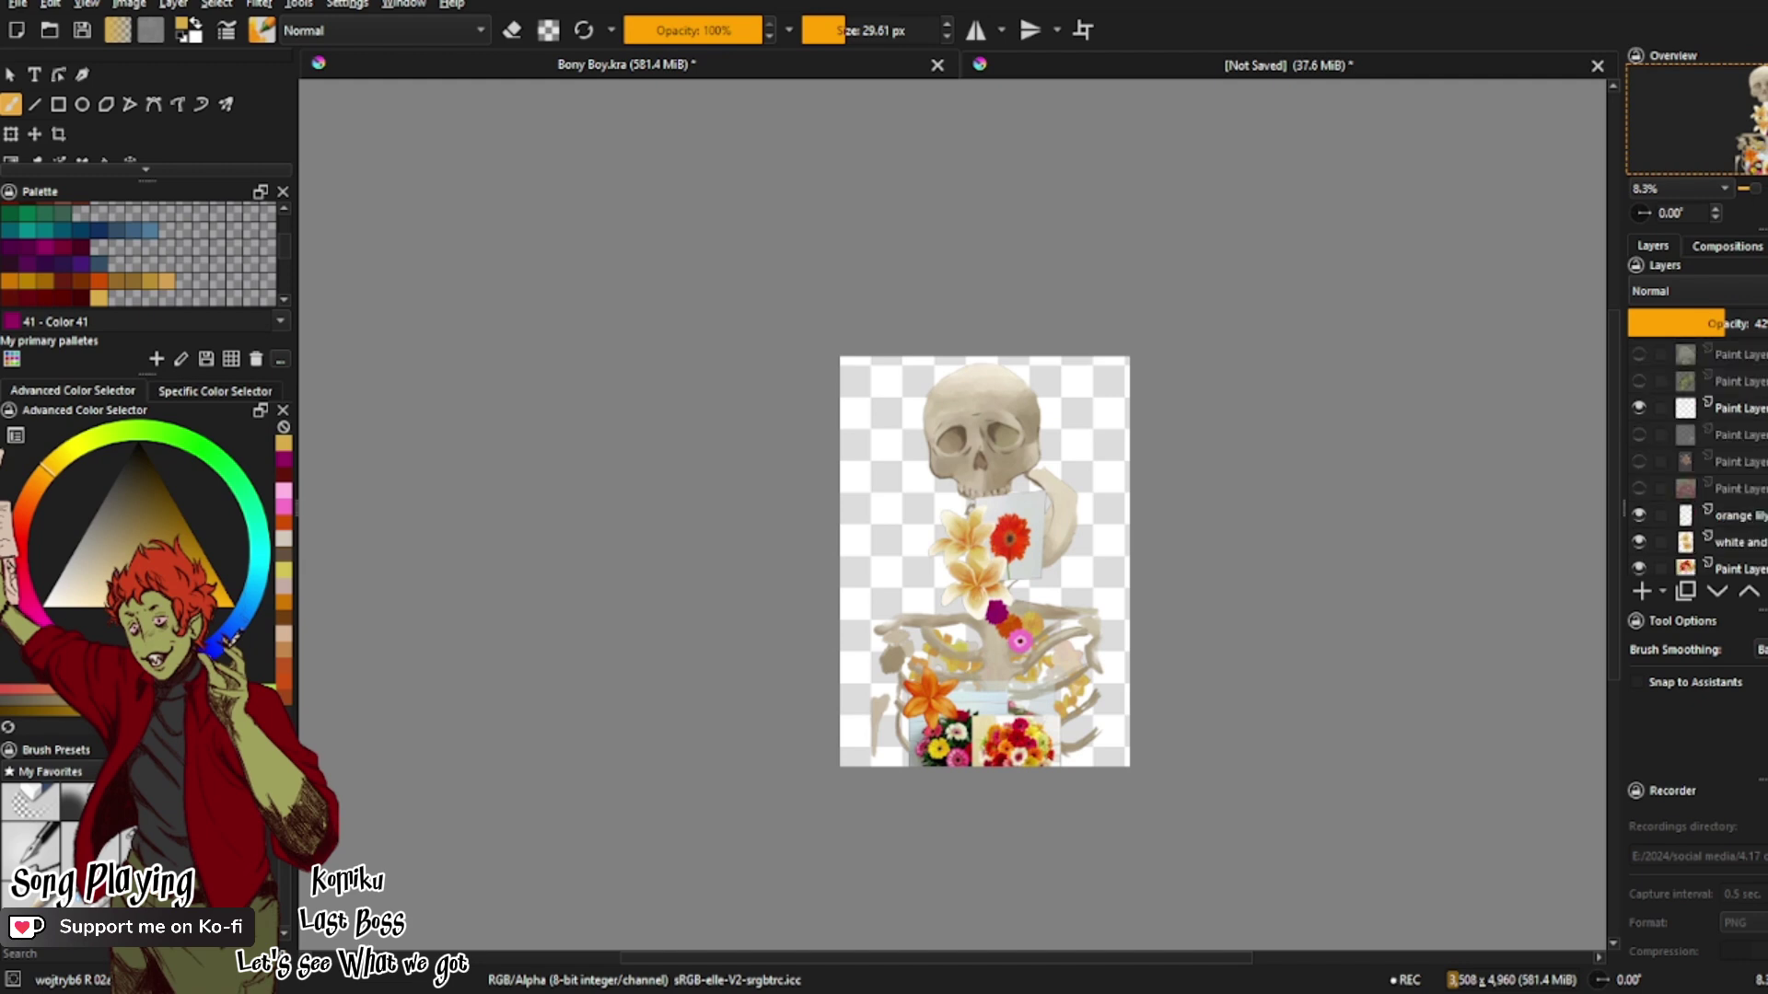
scroll(1754, 488, down, 3)
key(plus)
key(plus)
key(plus)
key(plus)
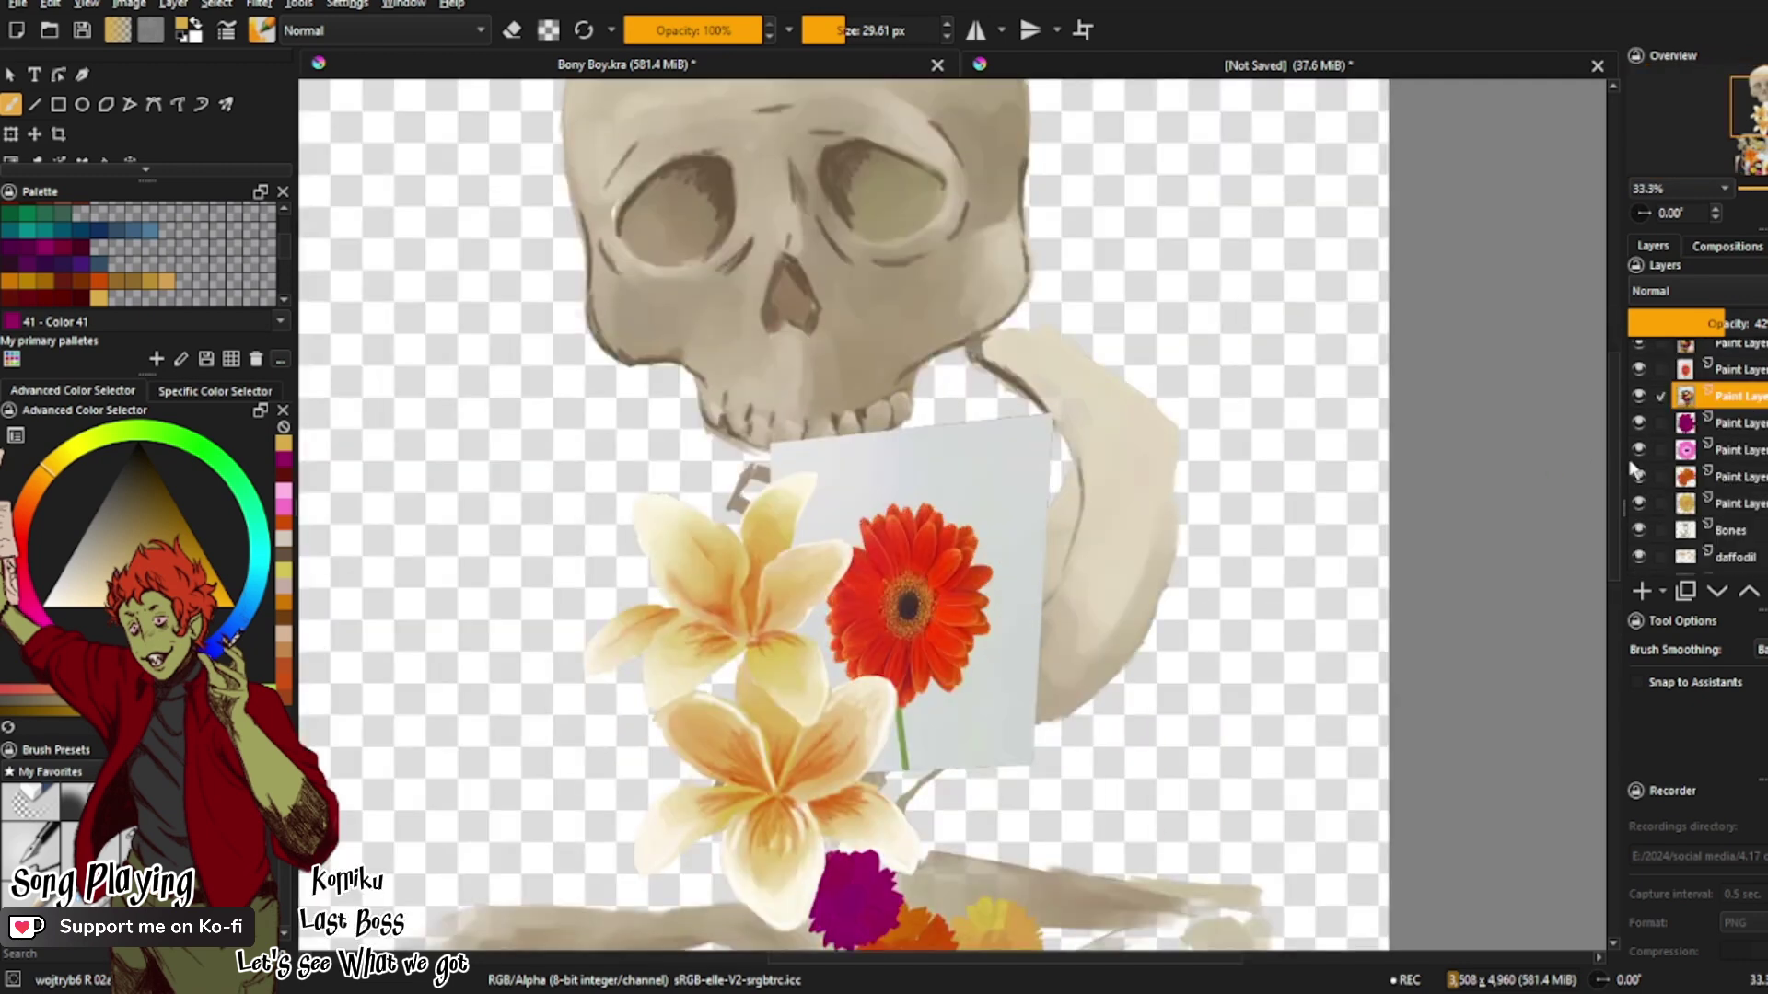
scroll(1613, 469, down, 6)
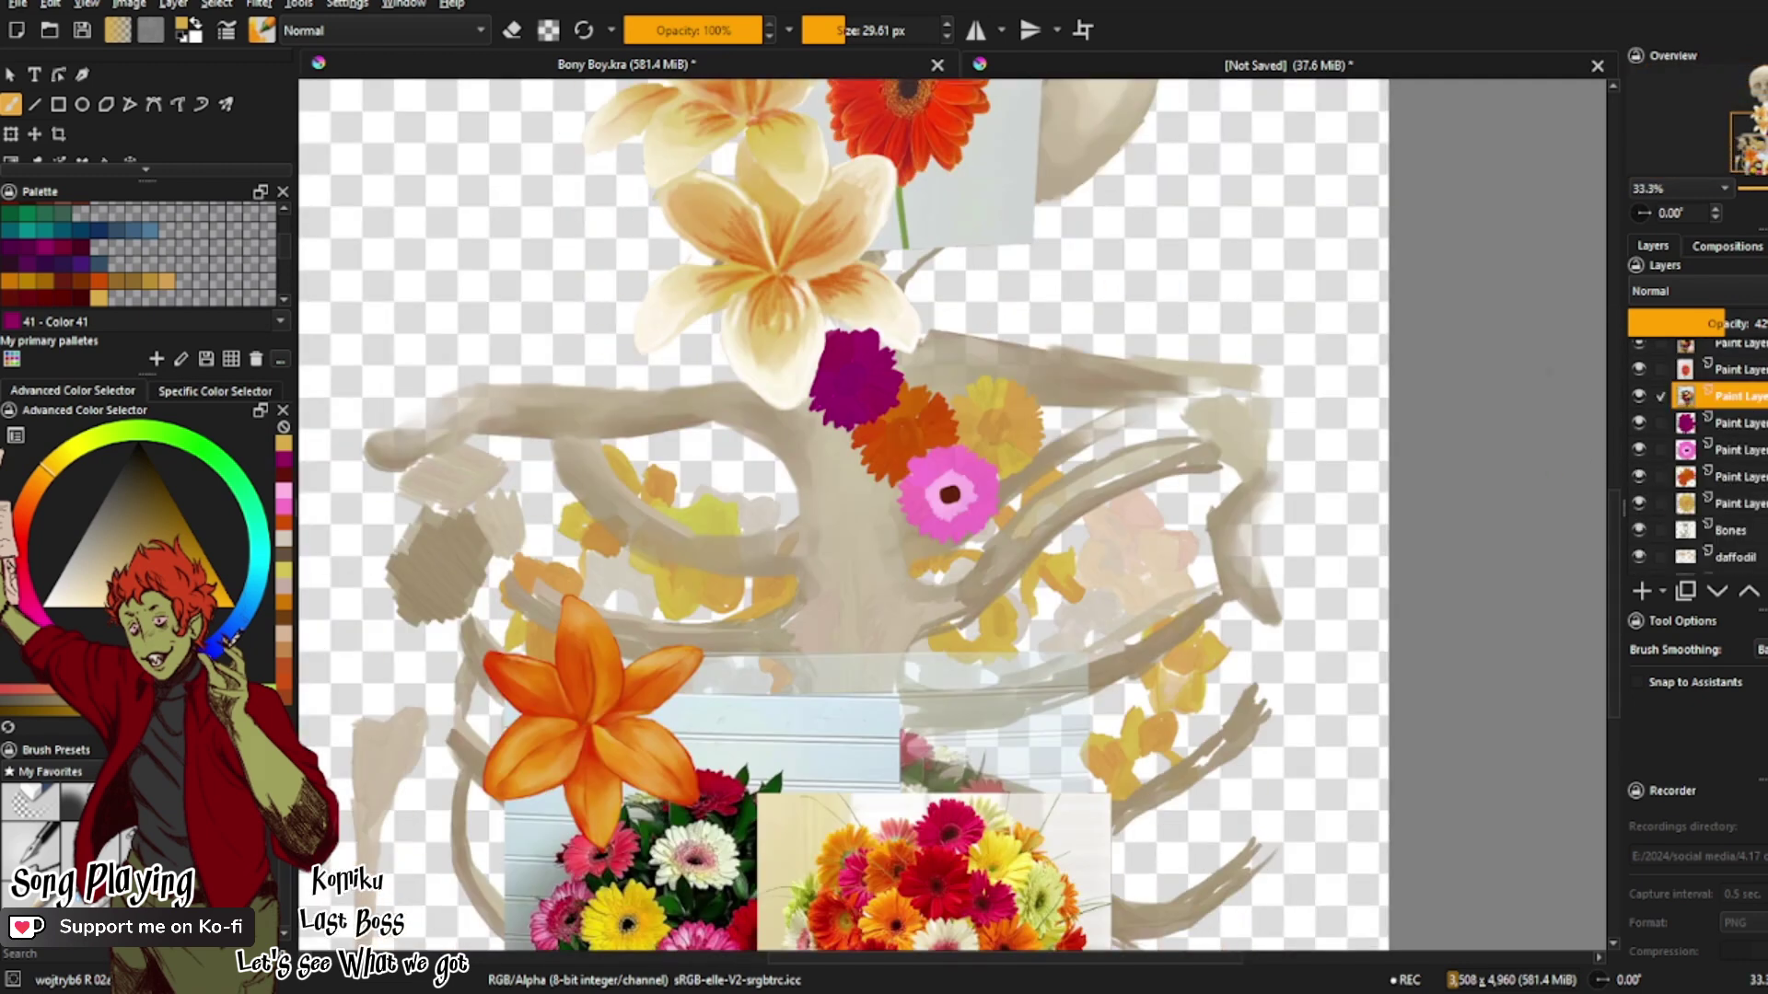
click(1638, 369)
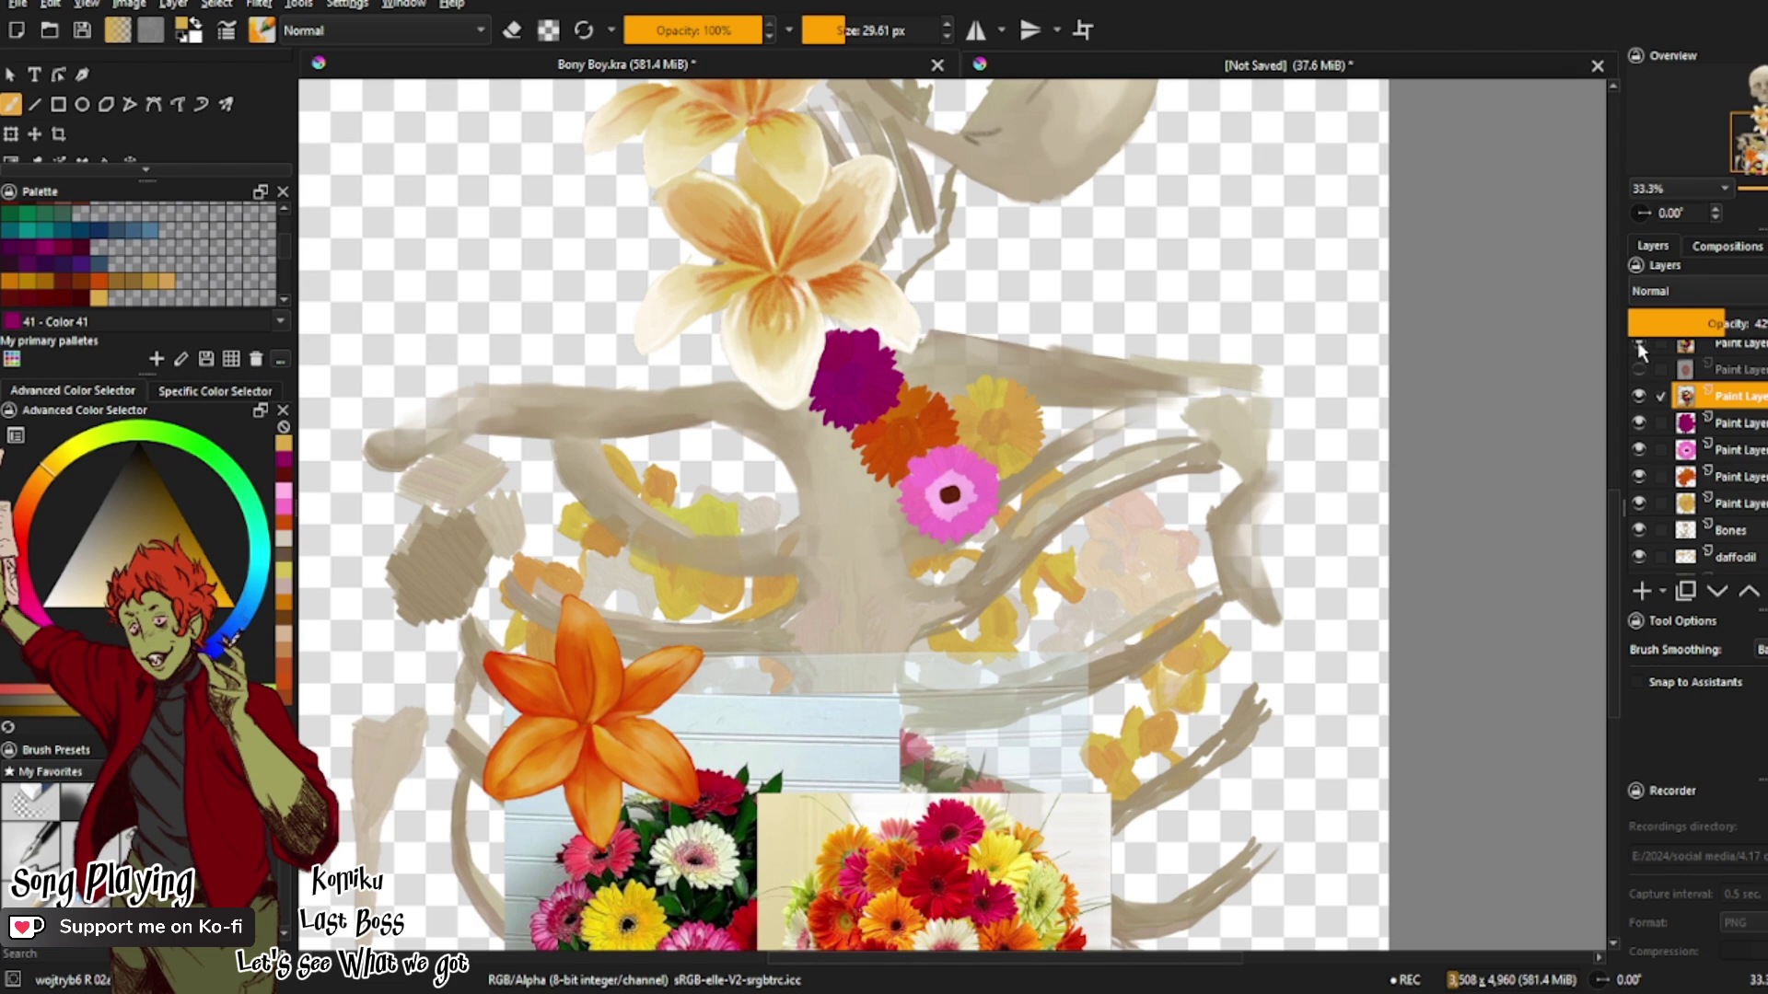
click(1639, 346)
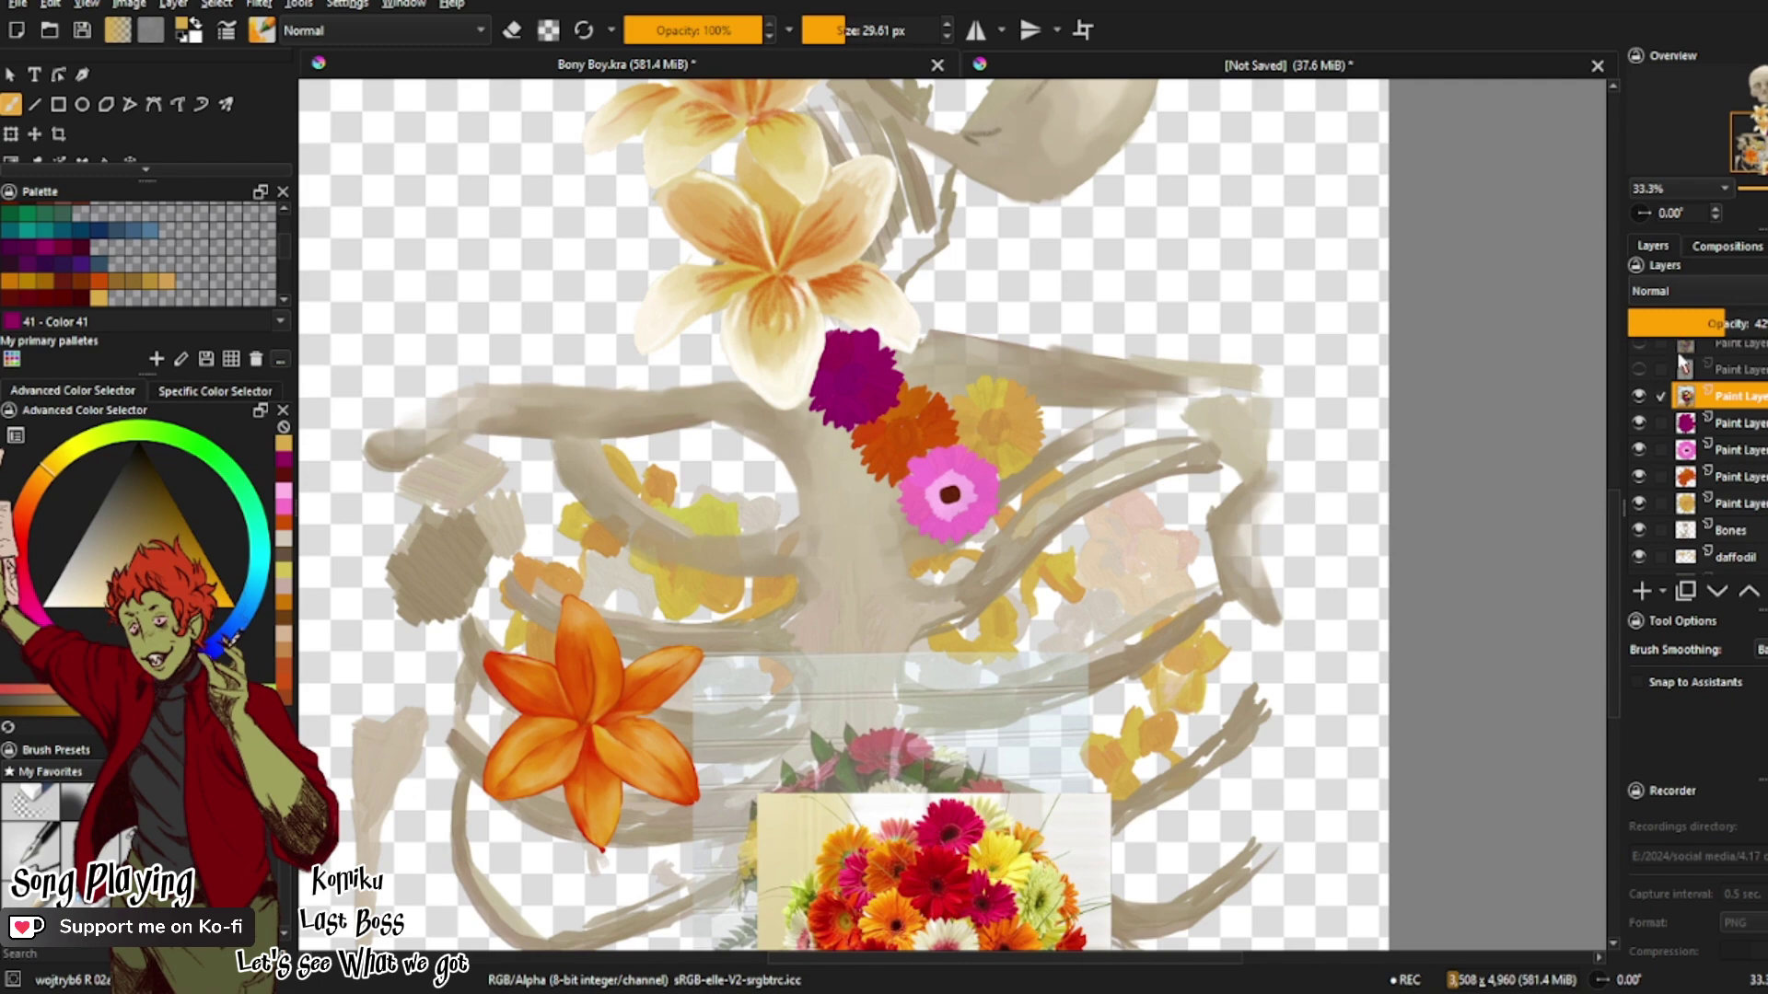
scroll(1674, 364, up, 3)
click(1639, 444)
scroll(1662, 388, down, 3)
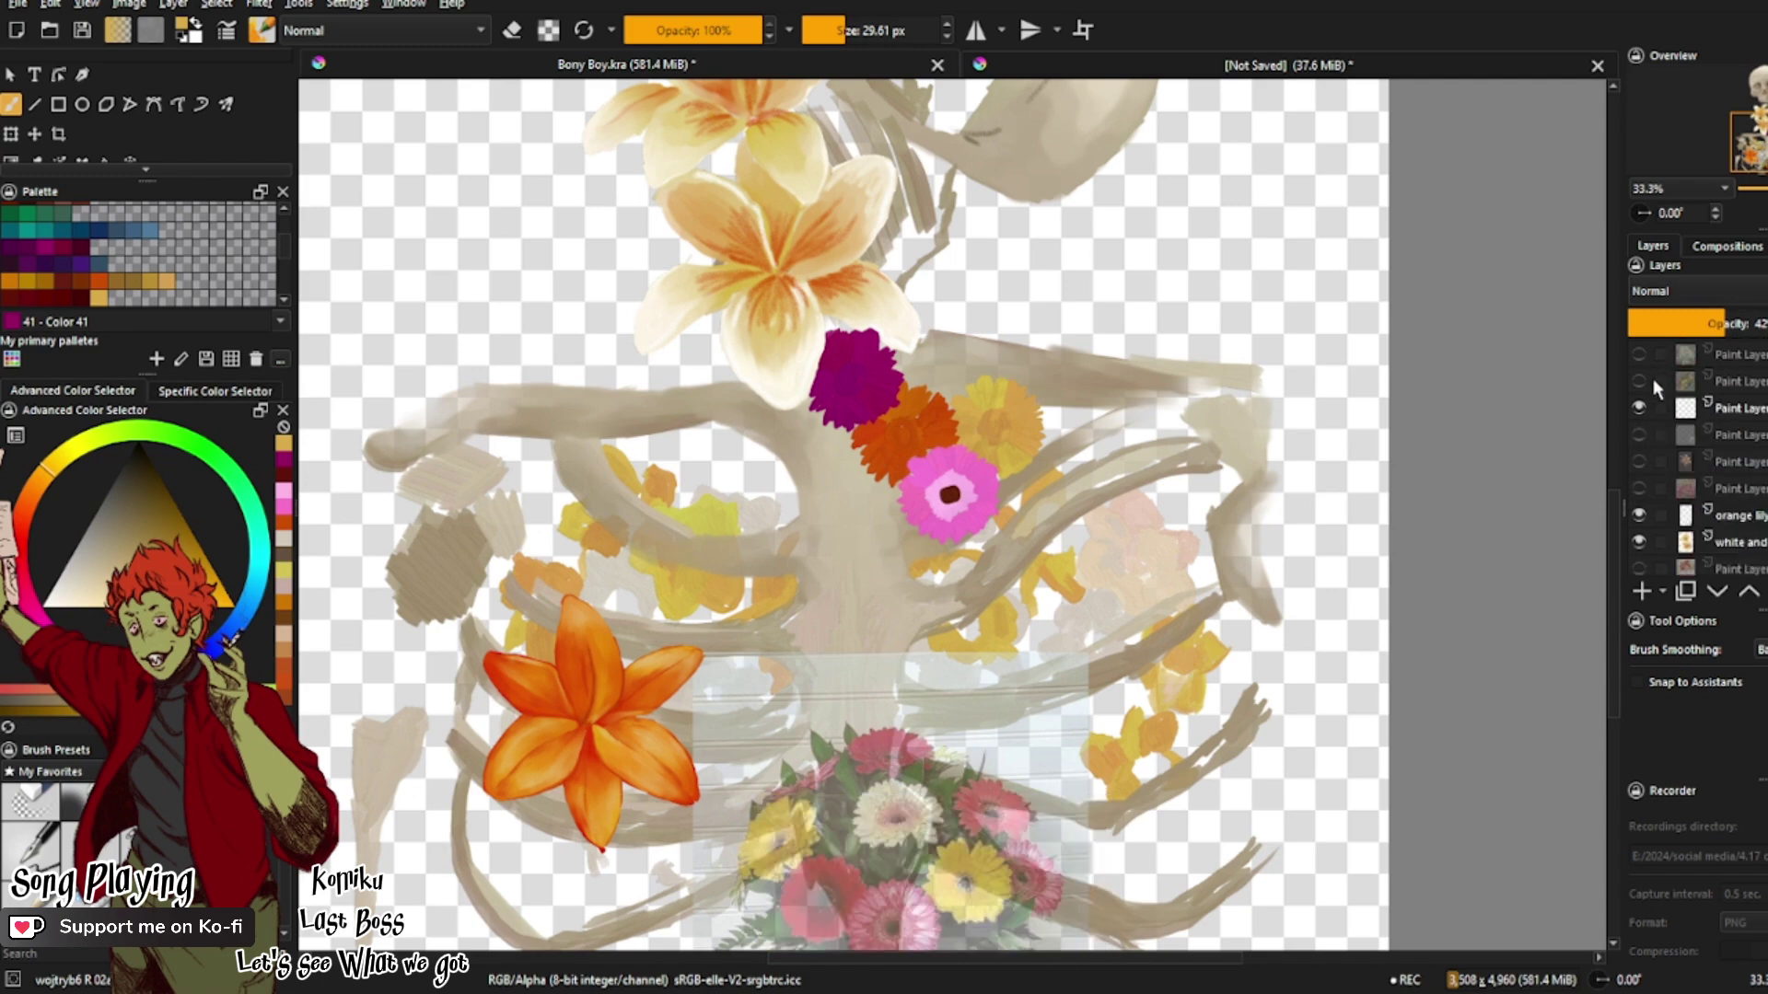
Step: Move the faded gerbera bouquet photo layer beneath the Bones layer, directly above the daffodil layer
scroll(1609, 528, down, 3)
key(plus)
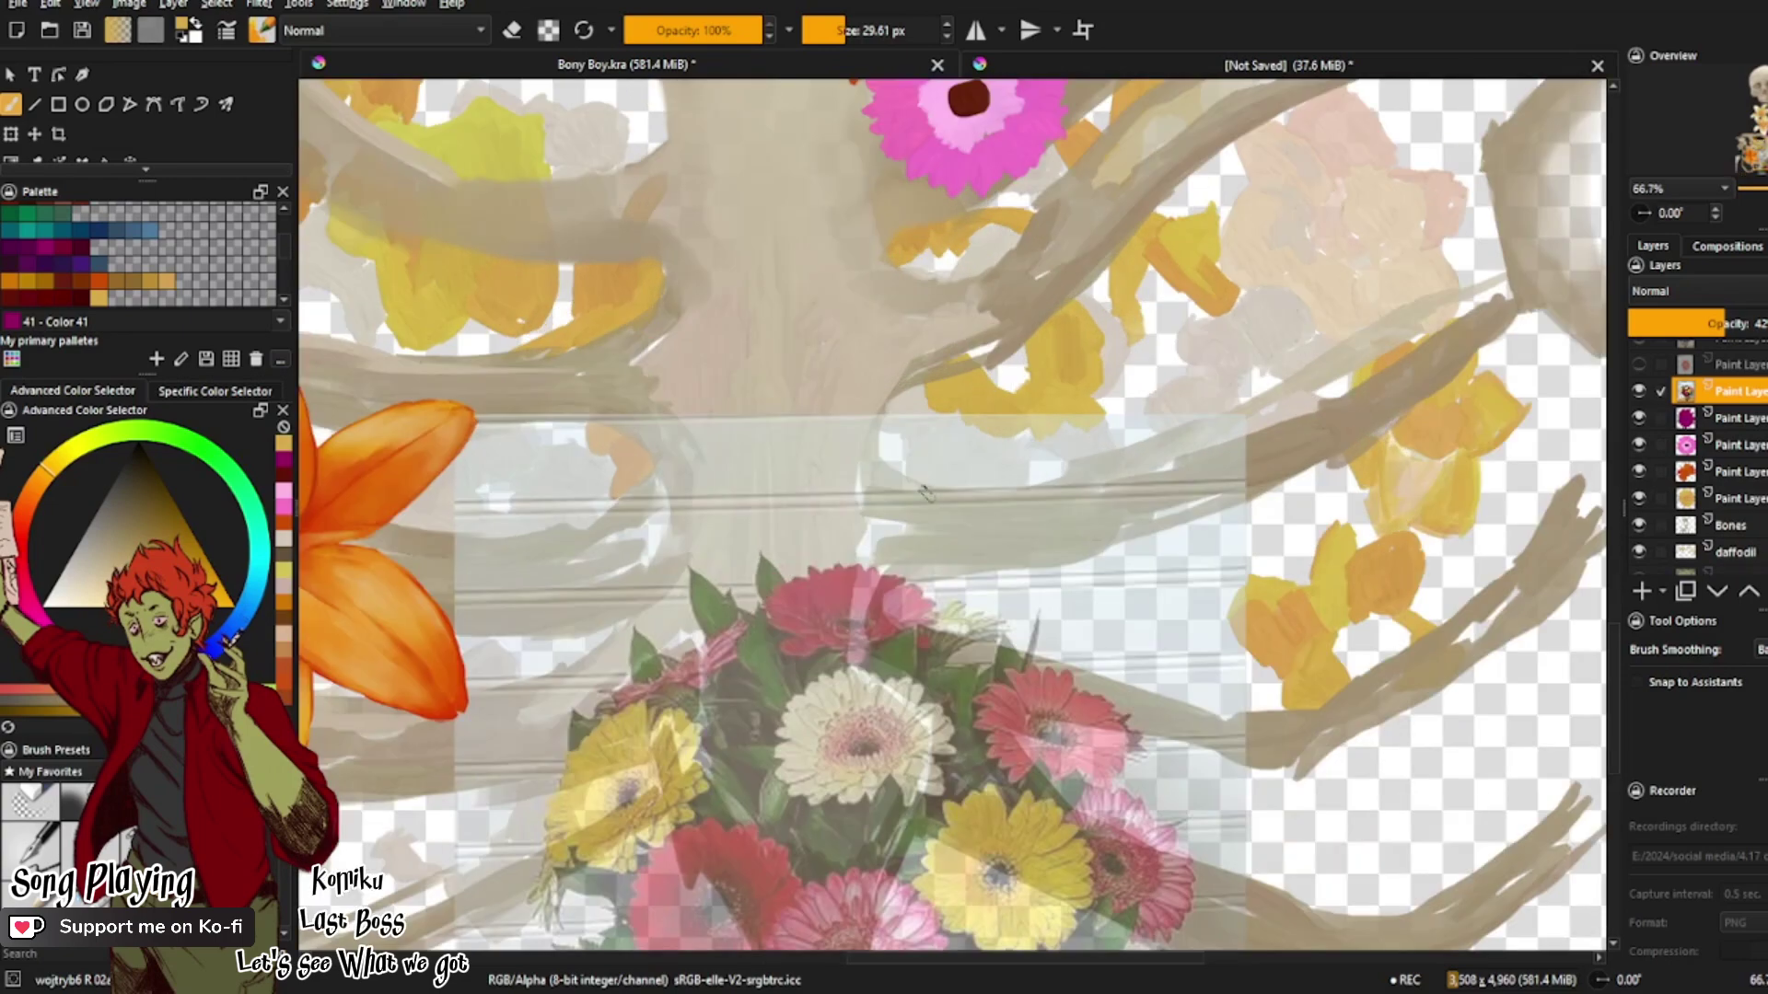
scroll(1609, 528, up, 1)
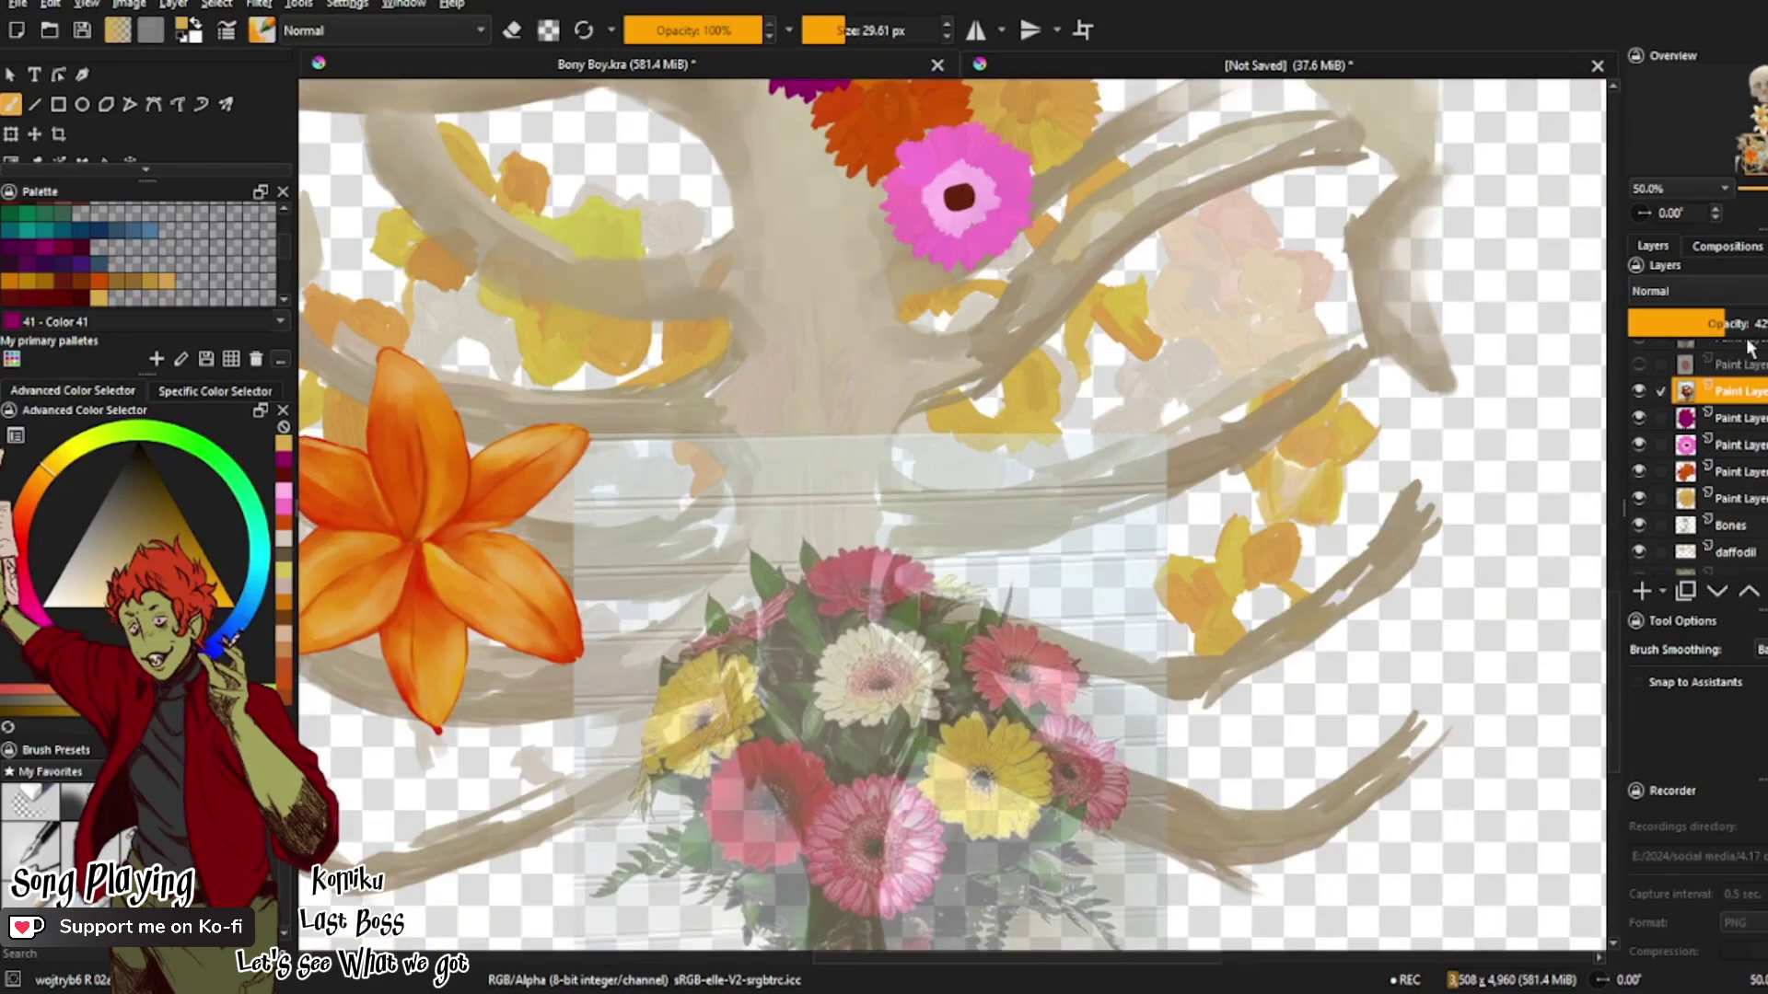
drag(1727, 394, 1731, 551)
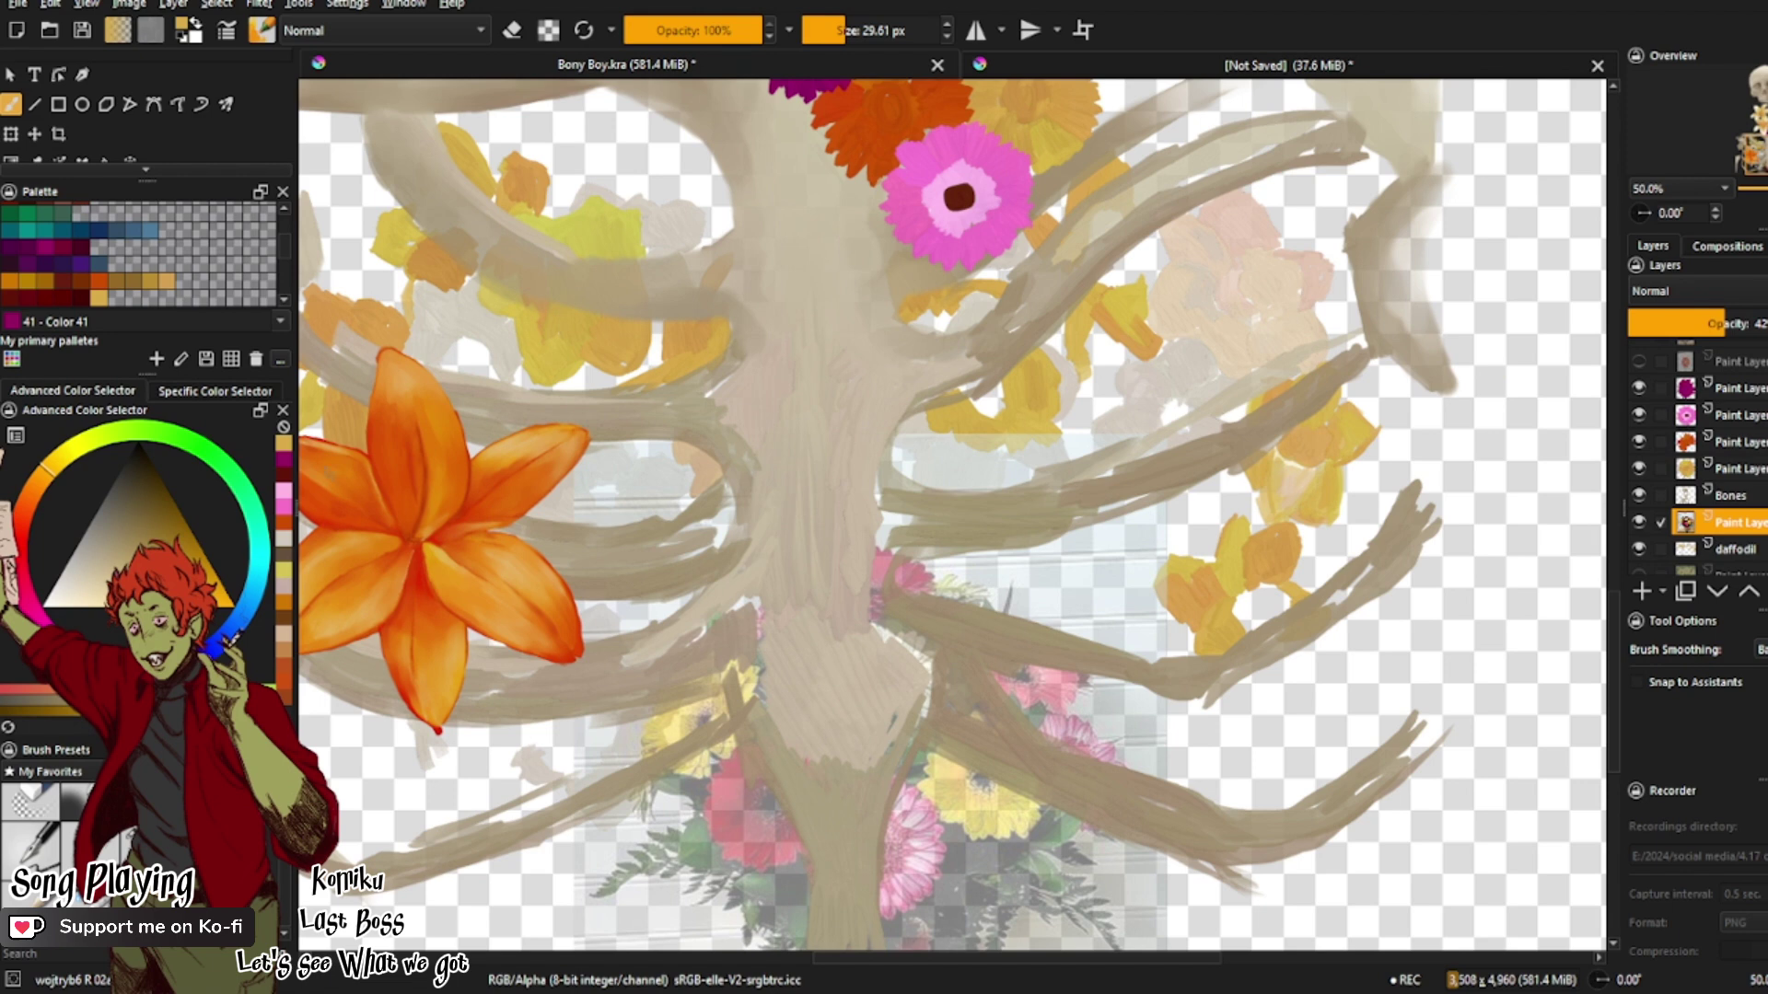
Step: Add a new layer above the bouquet photo and paint the two pink gerberas behind the lower right ribs light pink
click(286, 497)
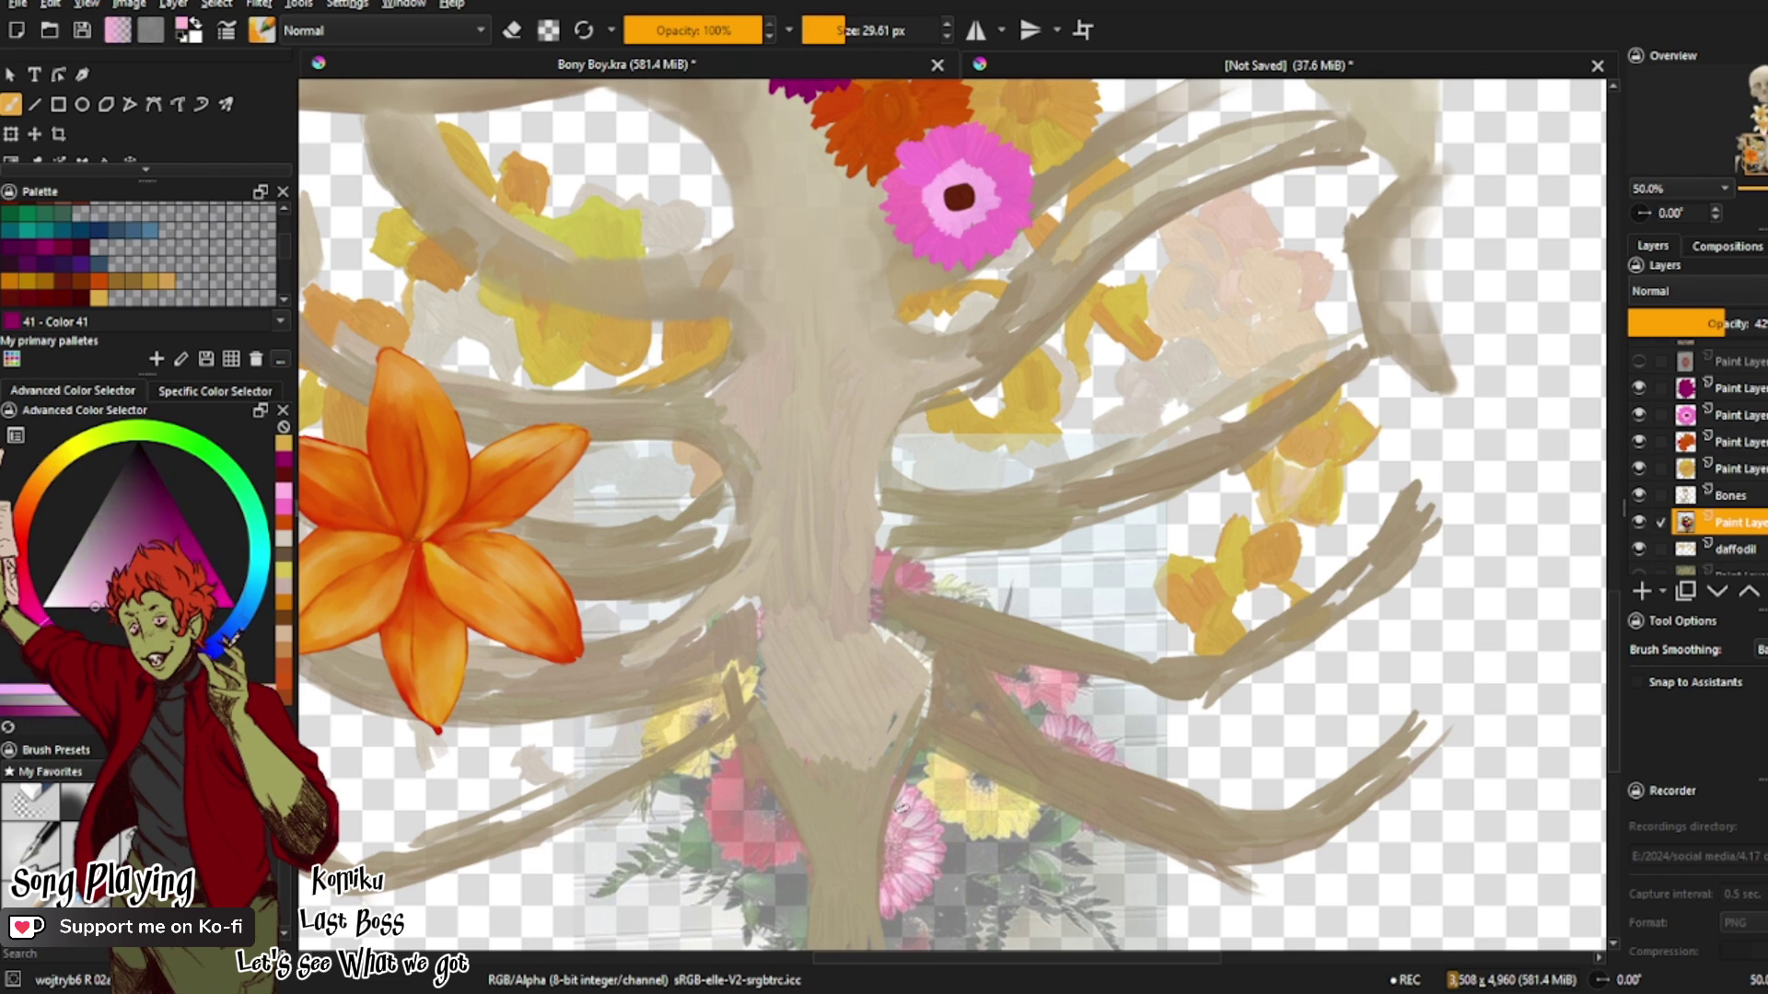
click(902, 808)
click(1643, 590)
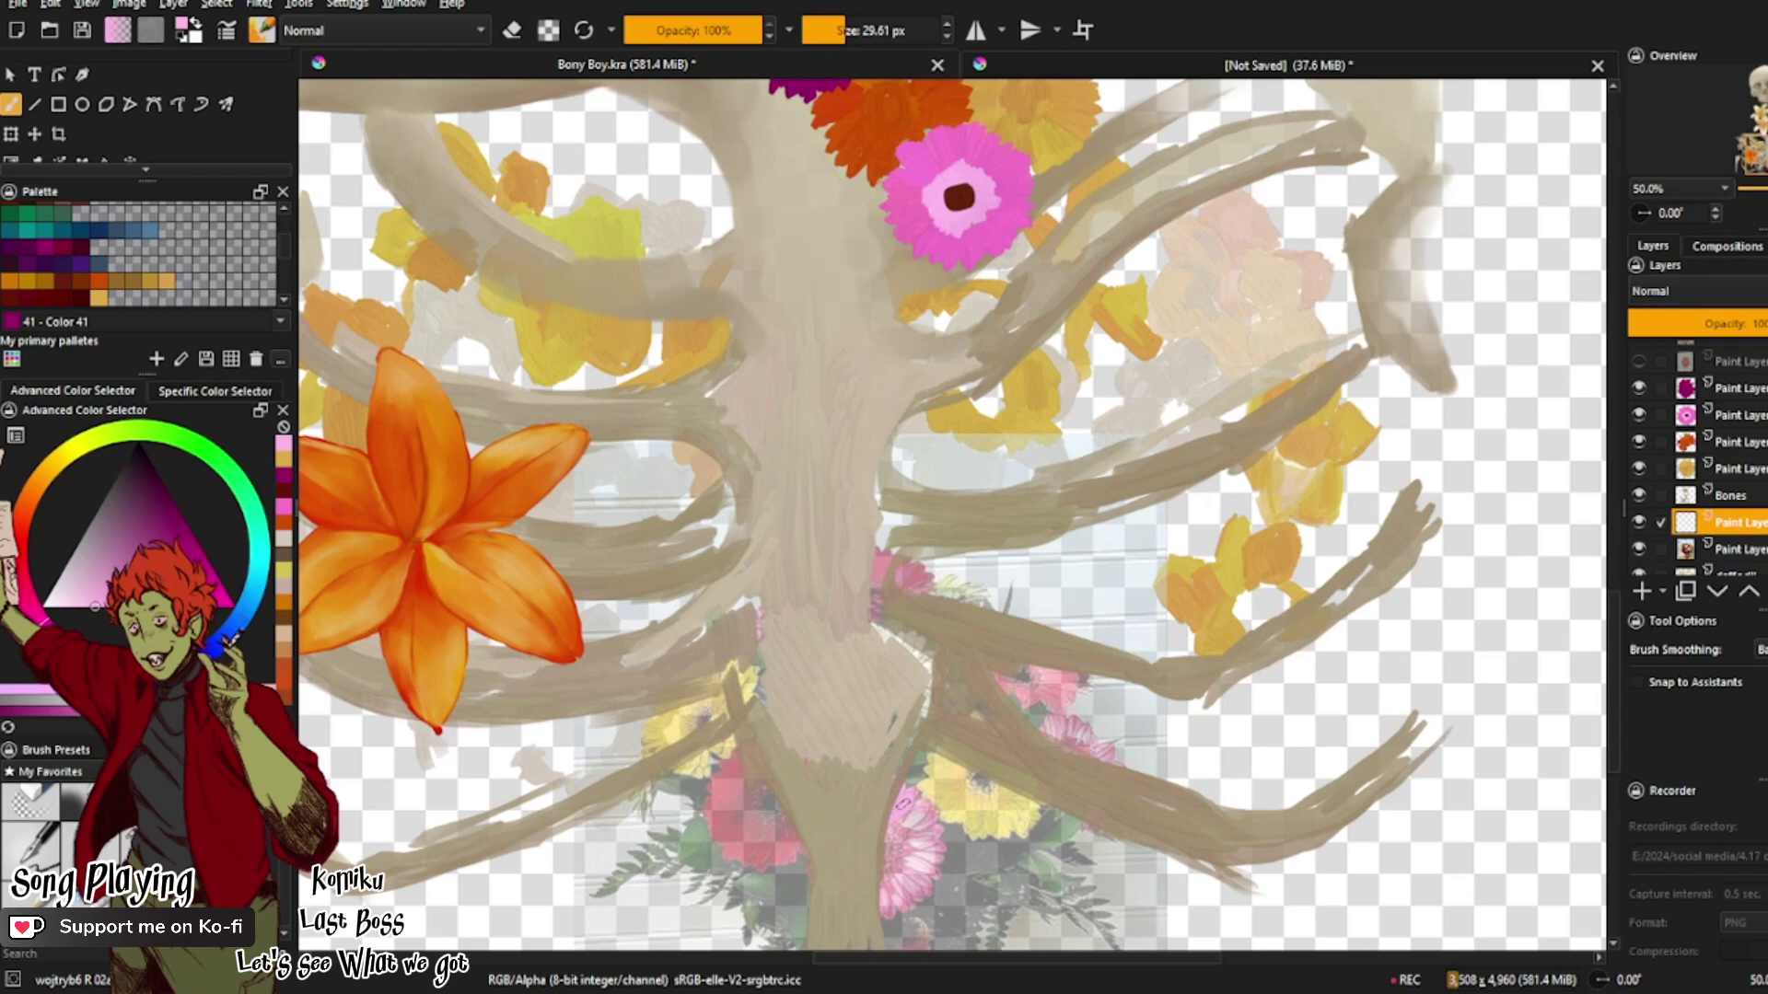
mouse_move(907, 799)
mouse_down()
mouse_move(891, 831)
mouse_move(910, 830)
mouse_move(903, 811)
mouse_move(926, 819)
mouse_move(905, 847)
mouse_move(931, 843)
mouse_move(929, 862)
mouse_move(888, 849)
mouse_move(918, 878)
mouse_up()
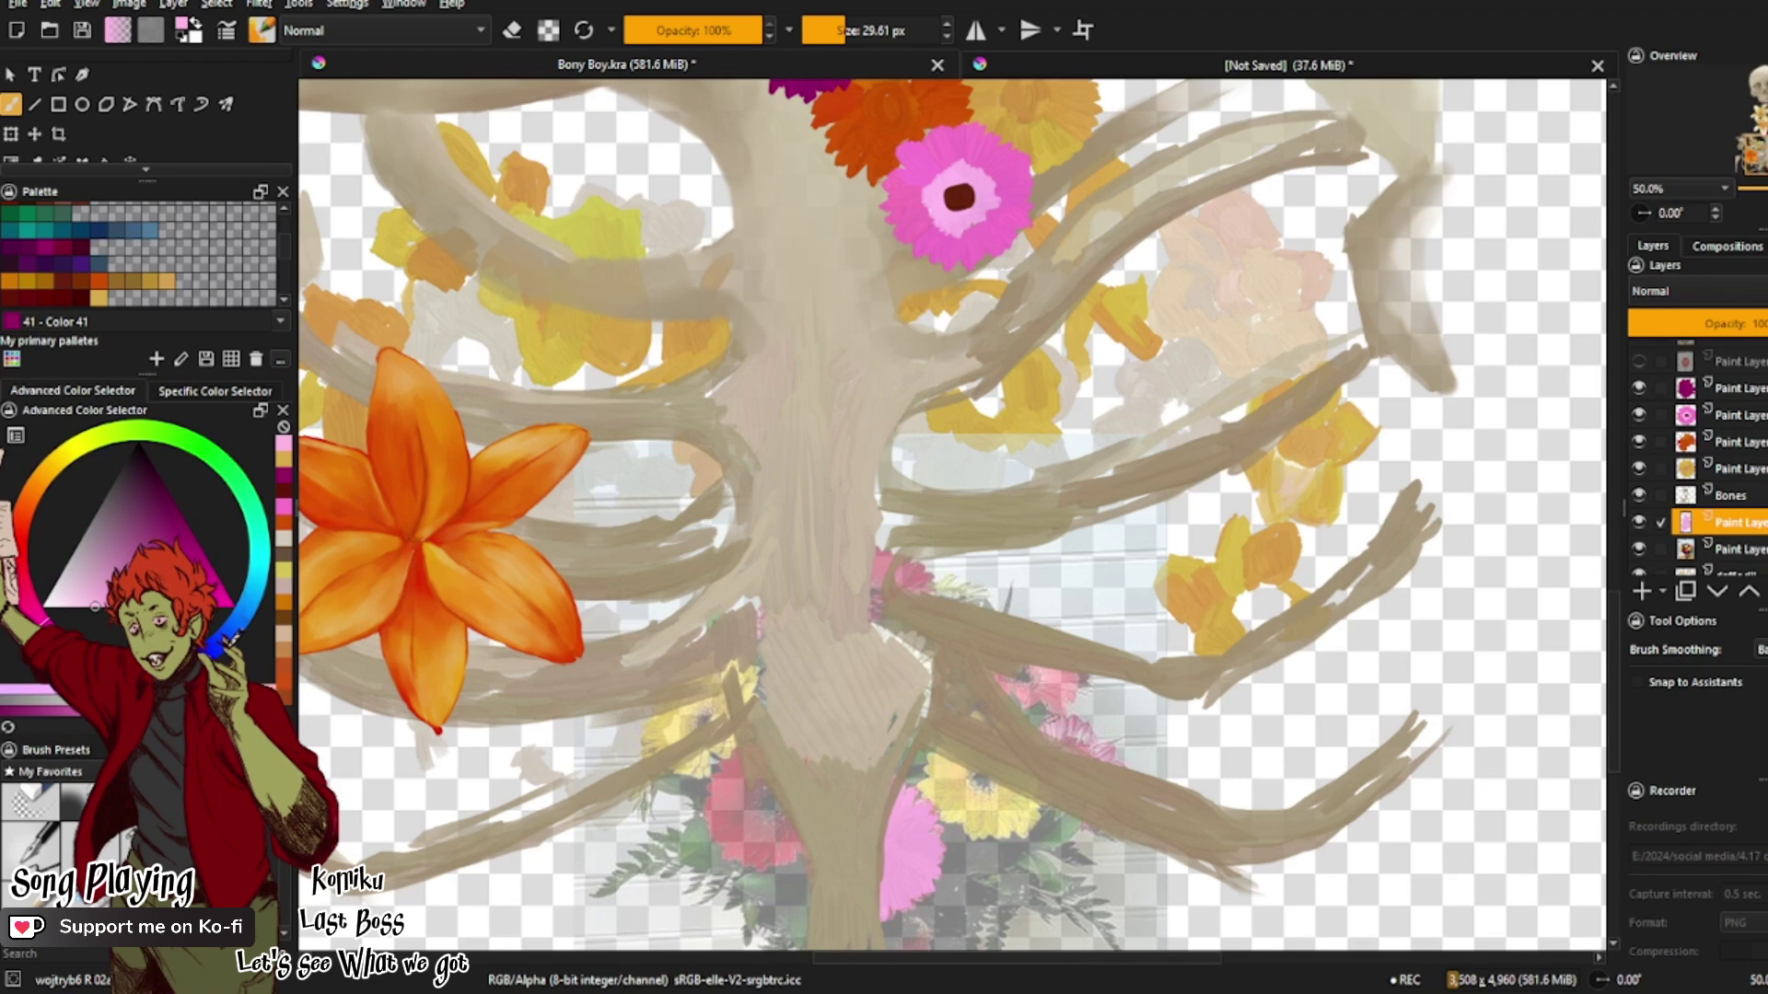
drag(1051, 723, 1084, 741)
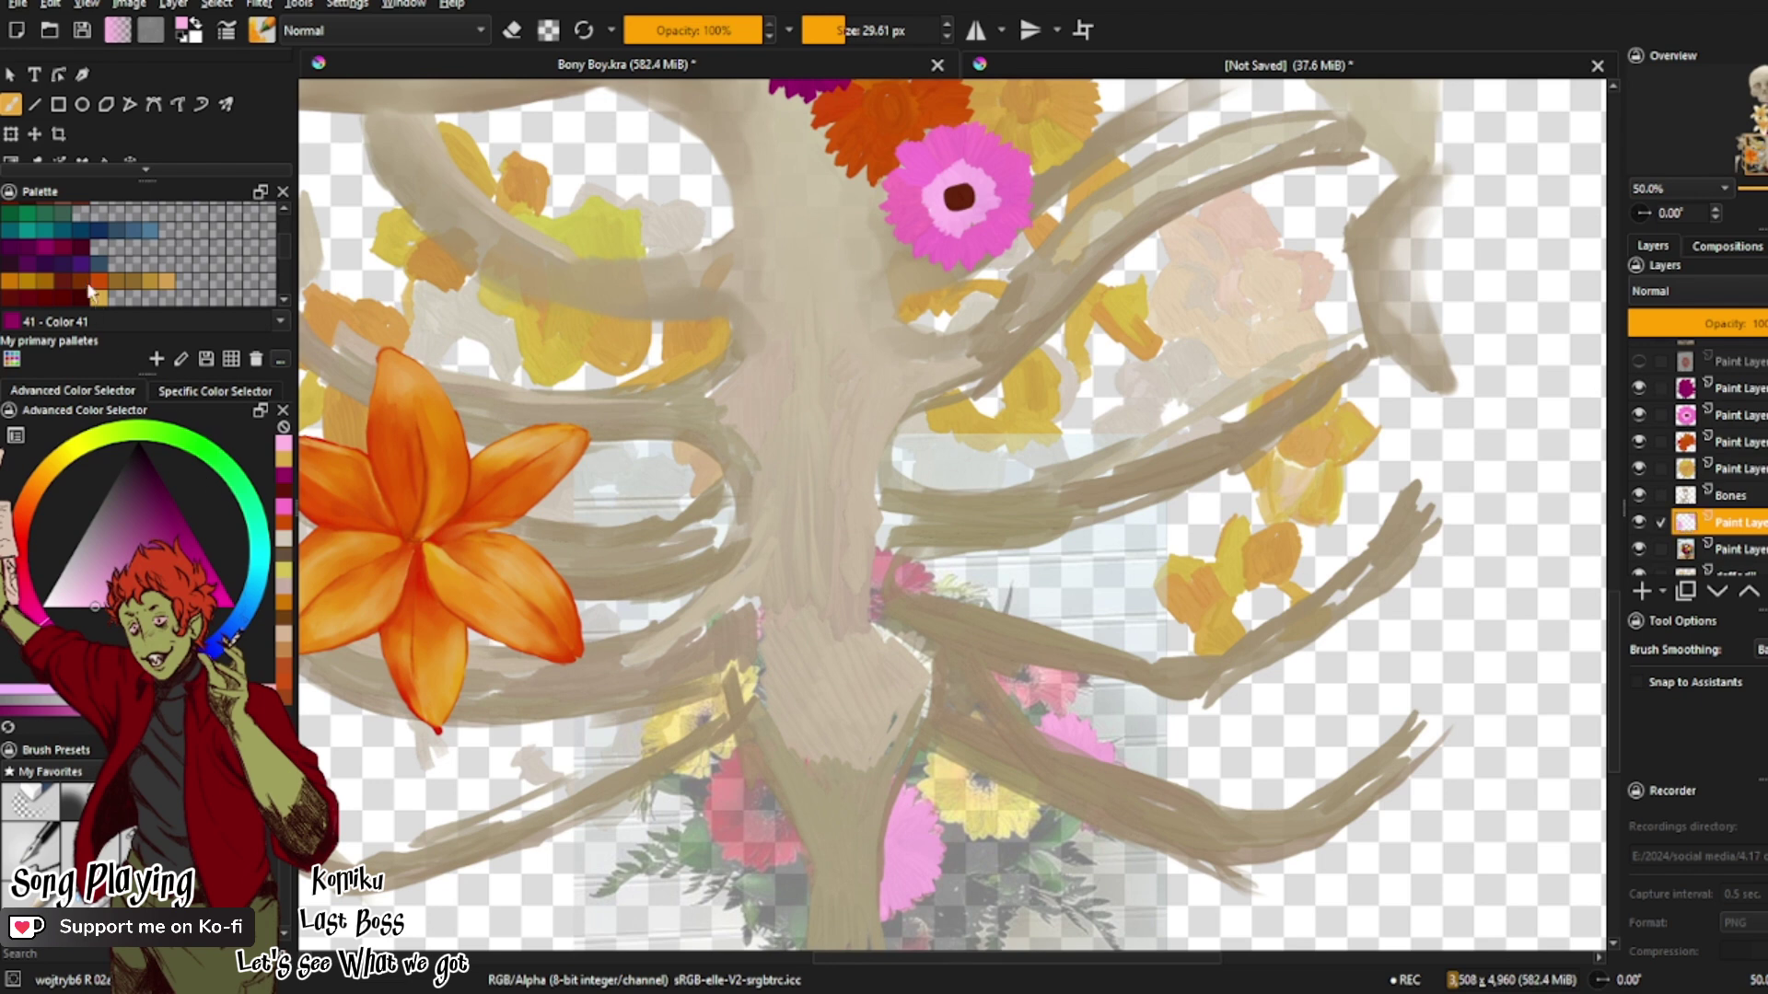
Step: Paint the two yellow gerberas behind the lowest ribs, one on each side of the spine, golden yellow using palette Color 122
click(100, 297)
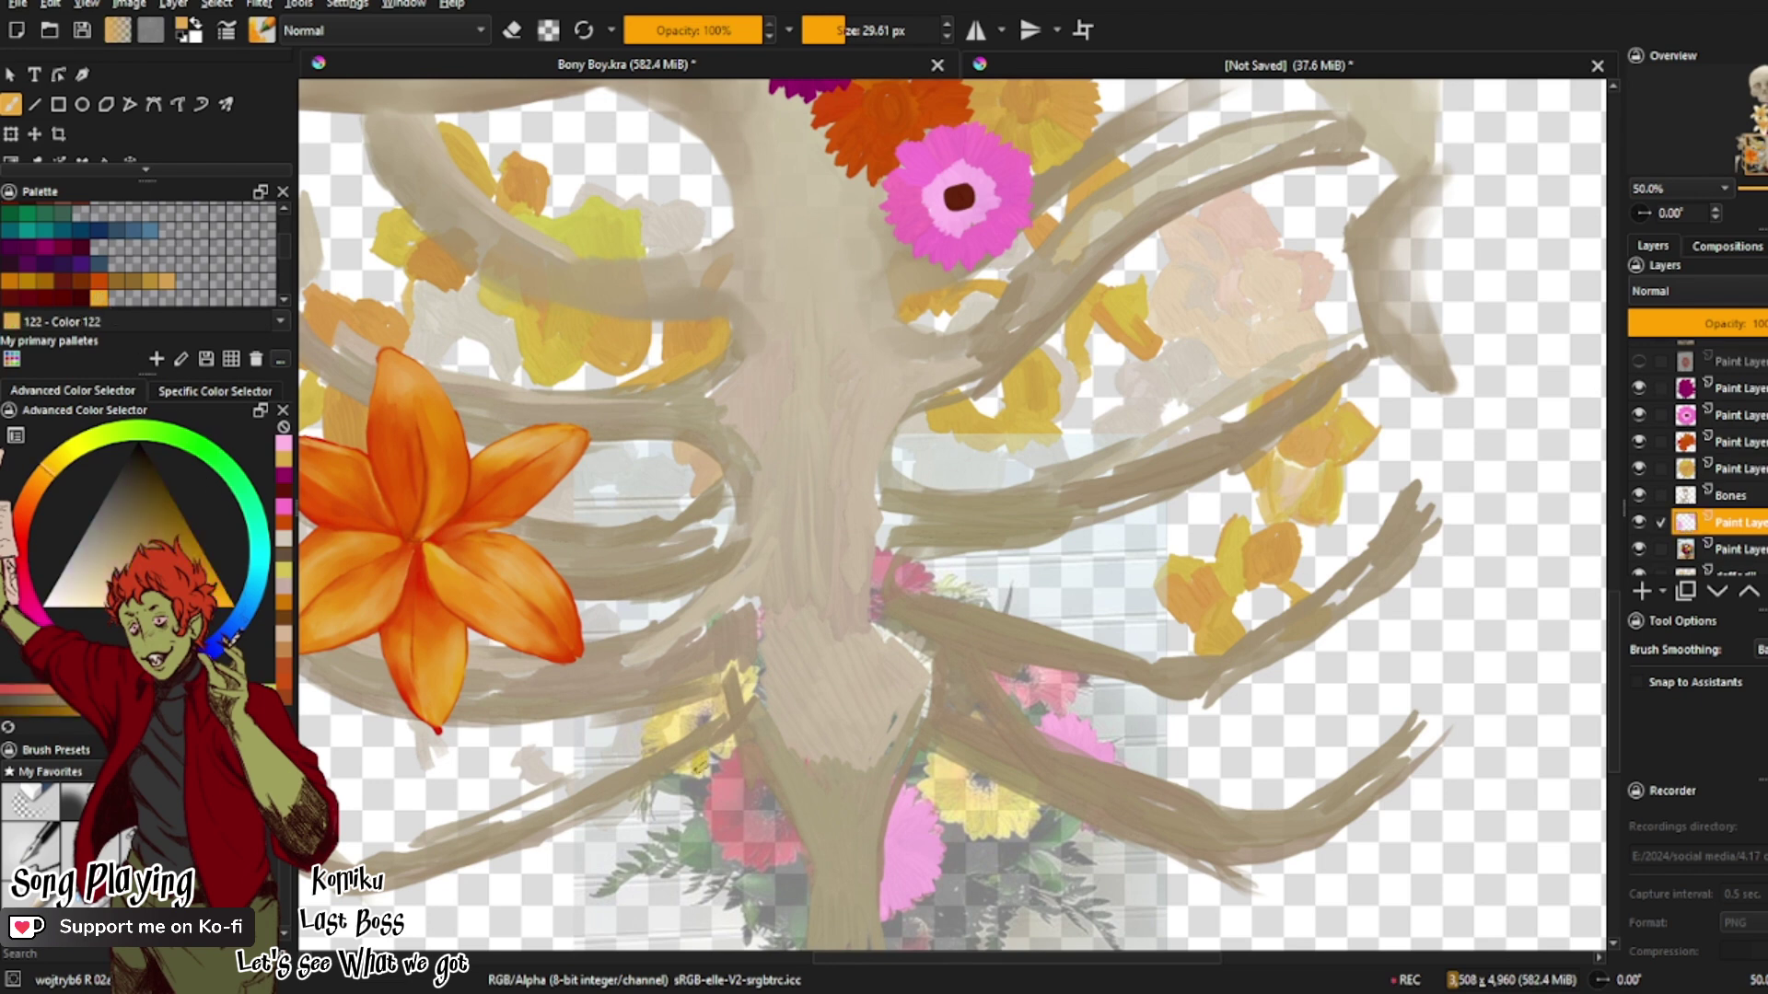
mouse_move(678, 735)
mouse_down()
mouse_move(729, 693)
mouse_move(743, 712)
mouse_move(720, 755)
mouse_up()
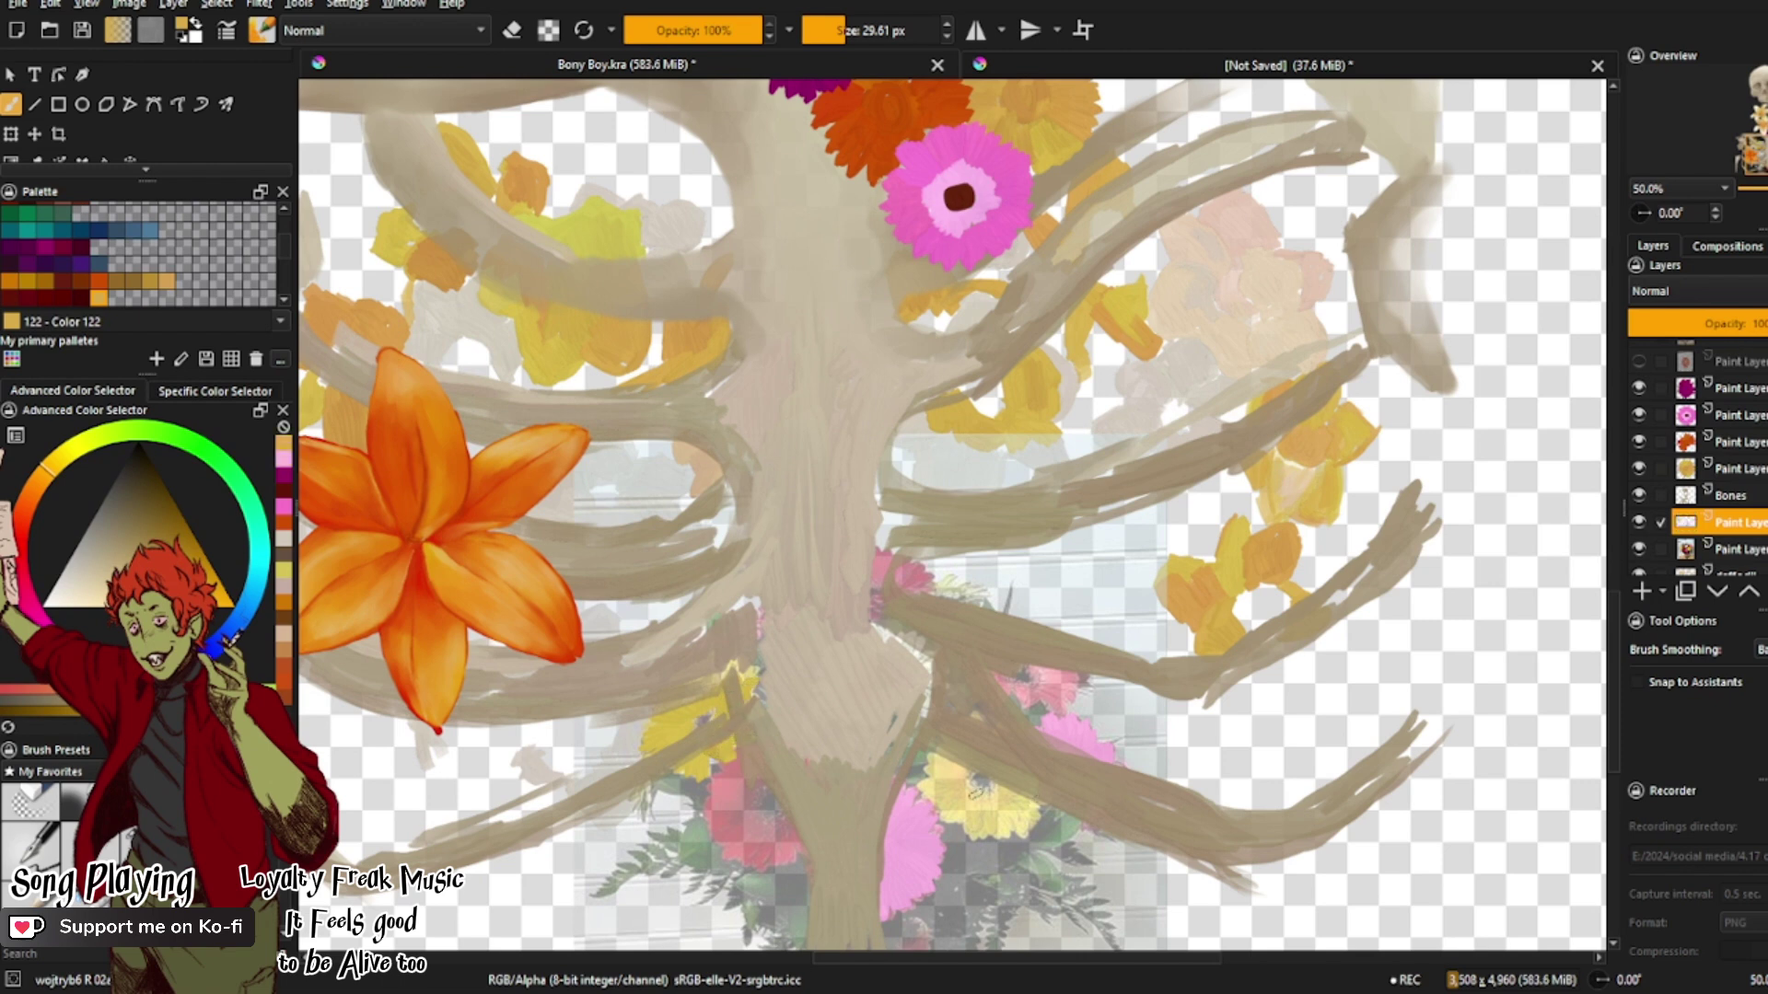
mouse_move(974, 793)
mouse_down()
mouse_move(980, 830)
mouse_move(1015, 783)
mouse_move(991, 768)
mouse_move(996, 724)
mouse_move(953, 737)
mouse_move(964, 765)
mouse_move(935, 756)
mouse_move(935, 776)
mouse_move(972, 789)
mouse_move(923, 782)
mouse_move(959, 804)
mouse_up()
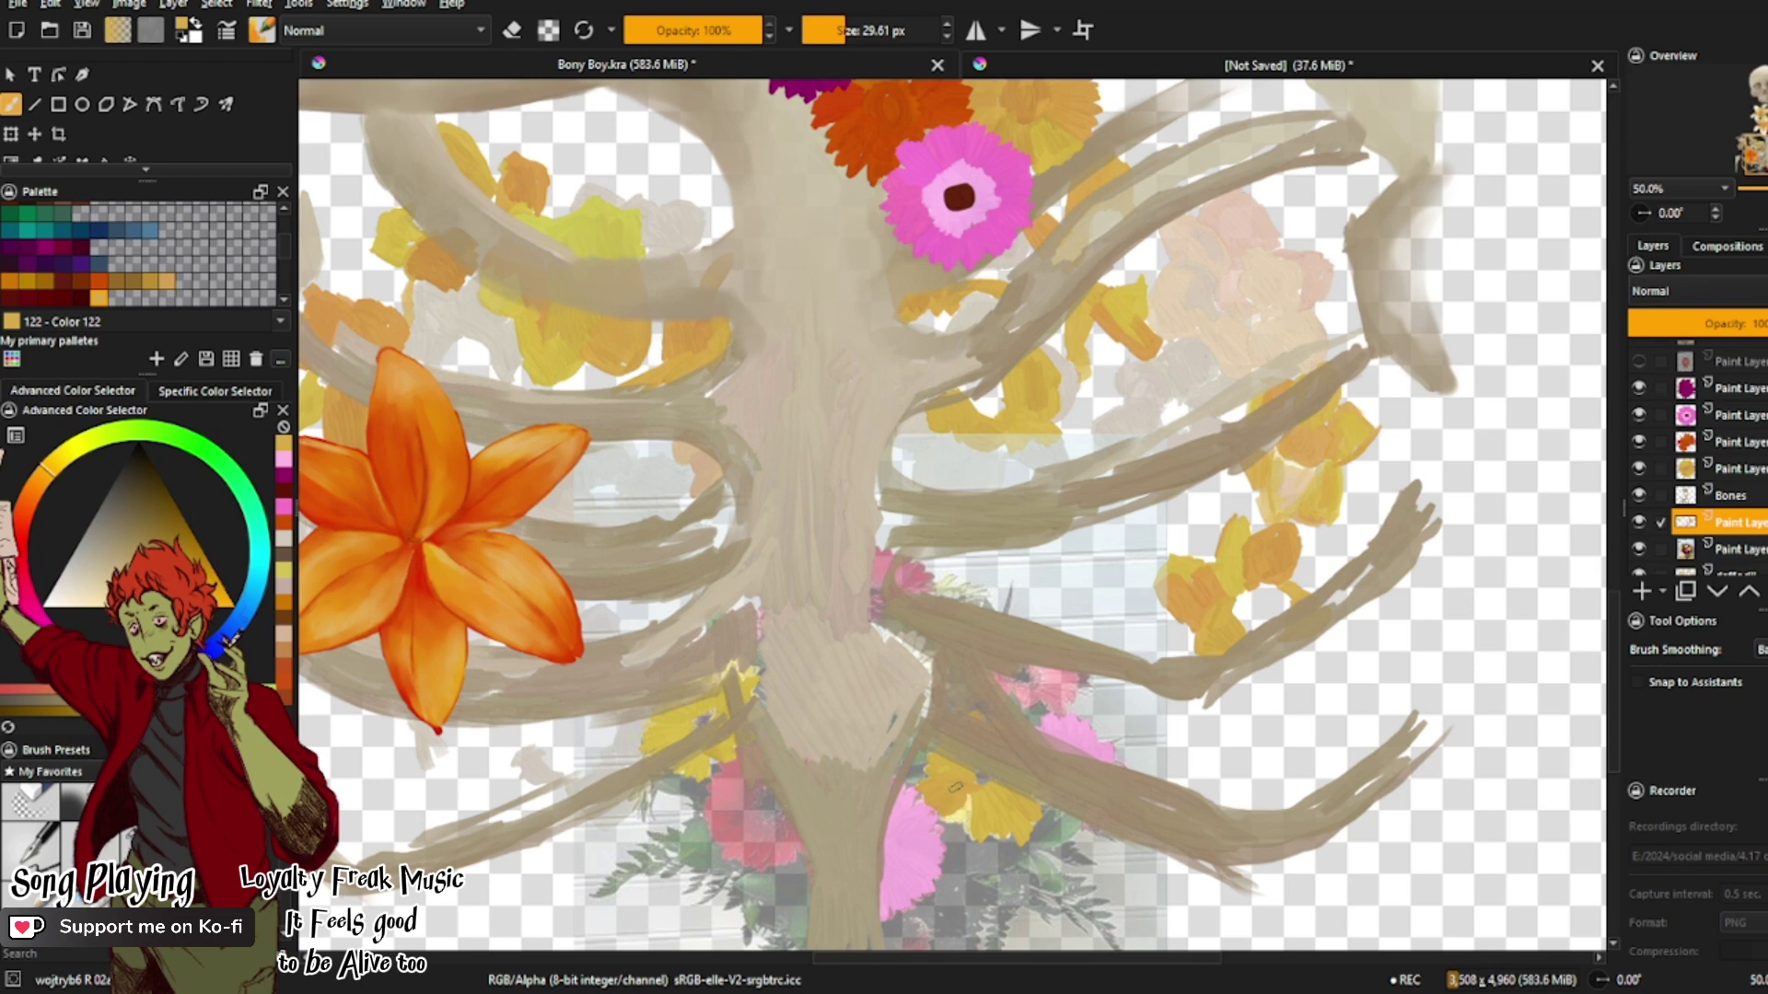
mouse_move(964, 817)
mouse_down()
mouse_move(969, 794)
mouse_move(971, 820)
mouse_up()
Step: Paint the red gerbera left of the lower spine and the partly hidden ones along the spine's right edge dark magenta
click(44, 247)
mouse_move(757, 827)
mouse_down()
mouse_move(742, 852)
mouse_move(740, 817)
mouse_move(714, 815)
mouse_move(748, 864)
mouse_move(764, 840)
mouse_move(782, 852)
mouse_move(784, 829)
mouse_move(796, 843)
mouse_up()
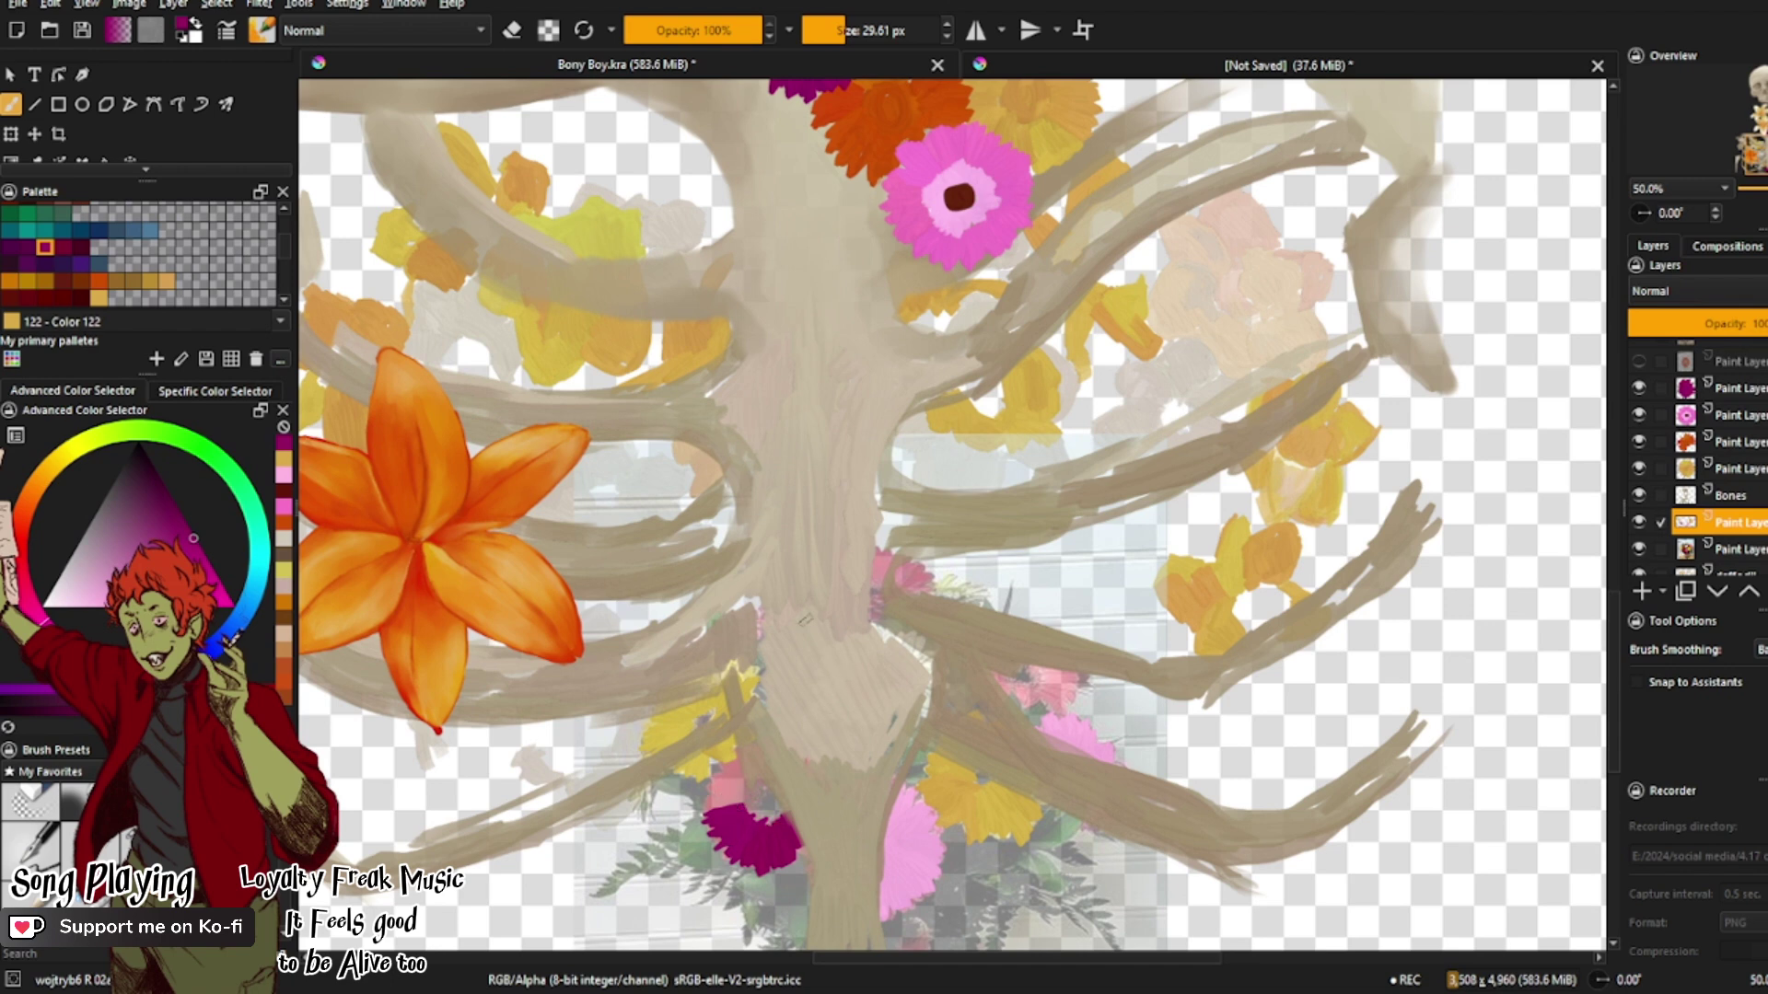
mouse_move(740, 733)
mouse_down()
mouse_move(737, 778)
mouse_move(760, 763)
mouse_move(720, 773)
mouse_move(732, 791)
mouse_move(713, 797)
mouse_move(736, 807)
mouse_move(766, 783)
mouse_move(746, 819)
mouse_up()
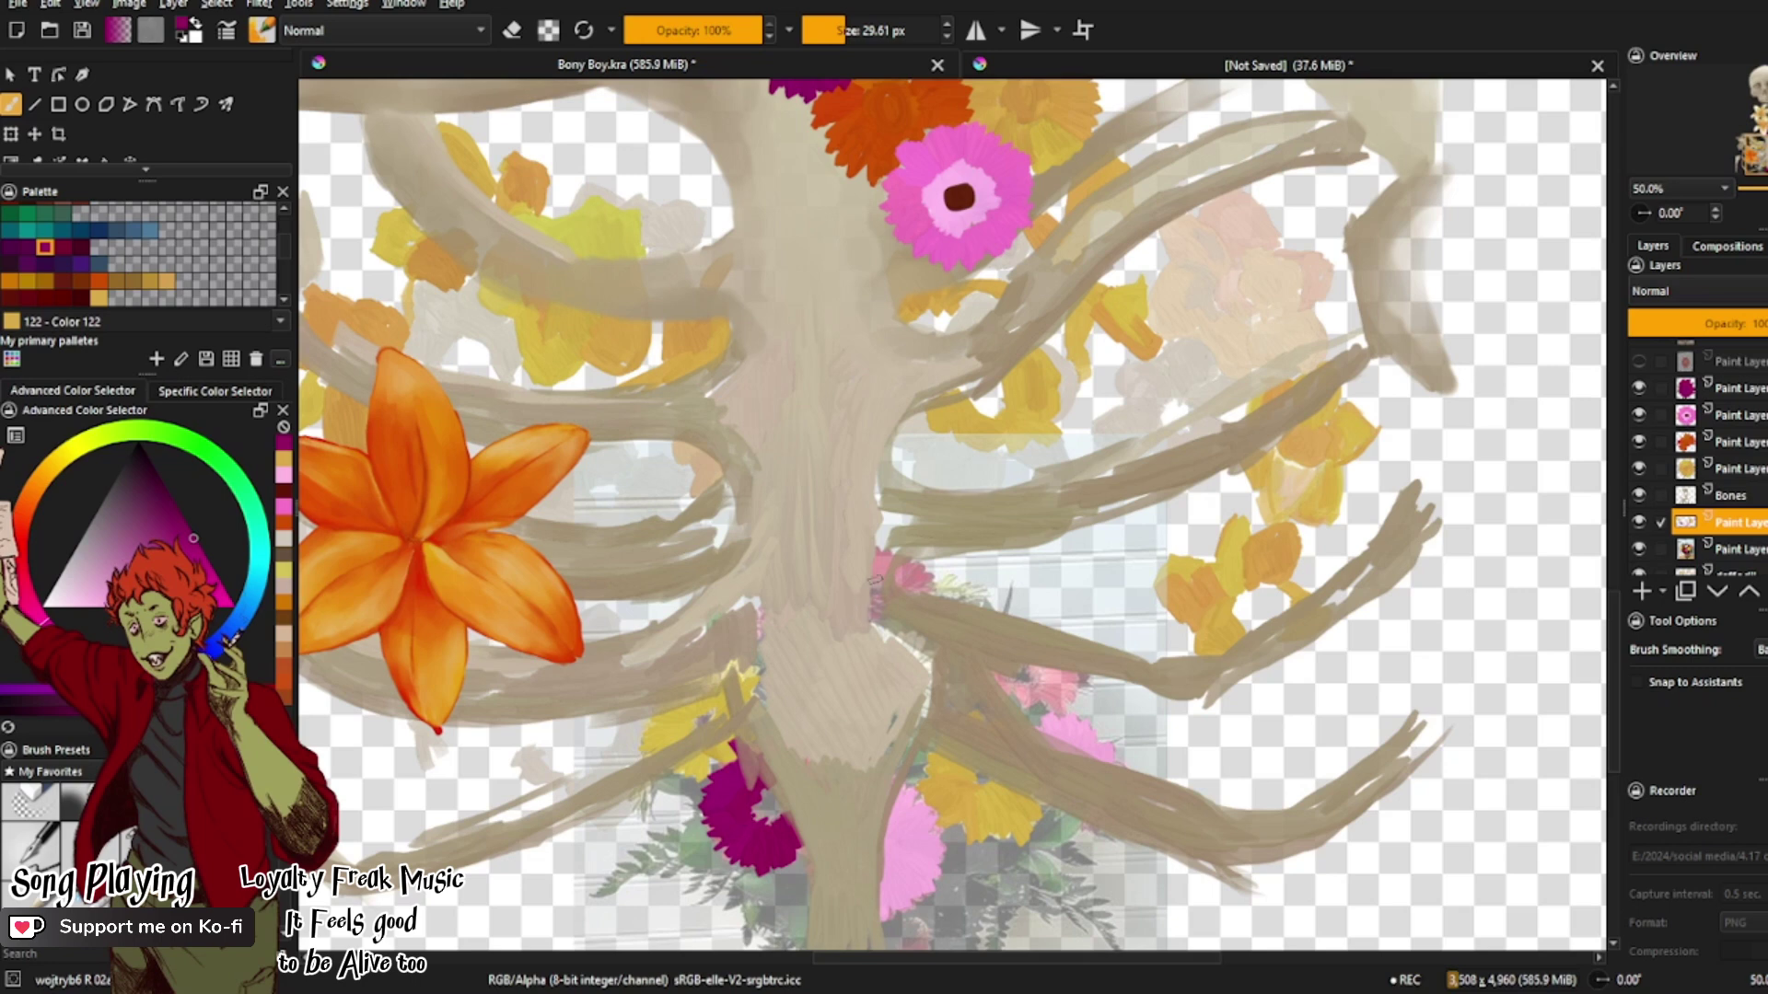
mouse_move(872, 548)
mouse_down()
mouse_move(876, 580)
mouse_move(886, 558)
mouse_move(916, 594)
mouse_up()
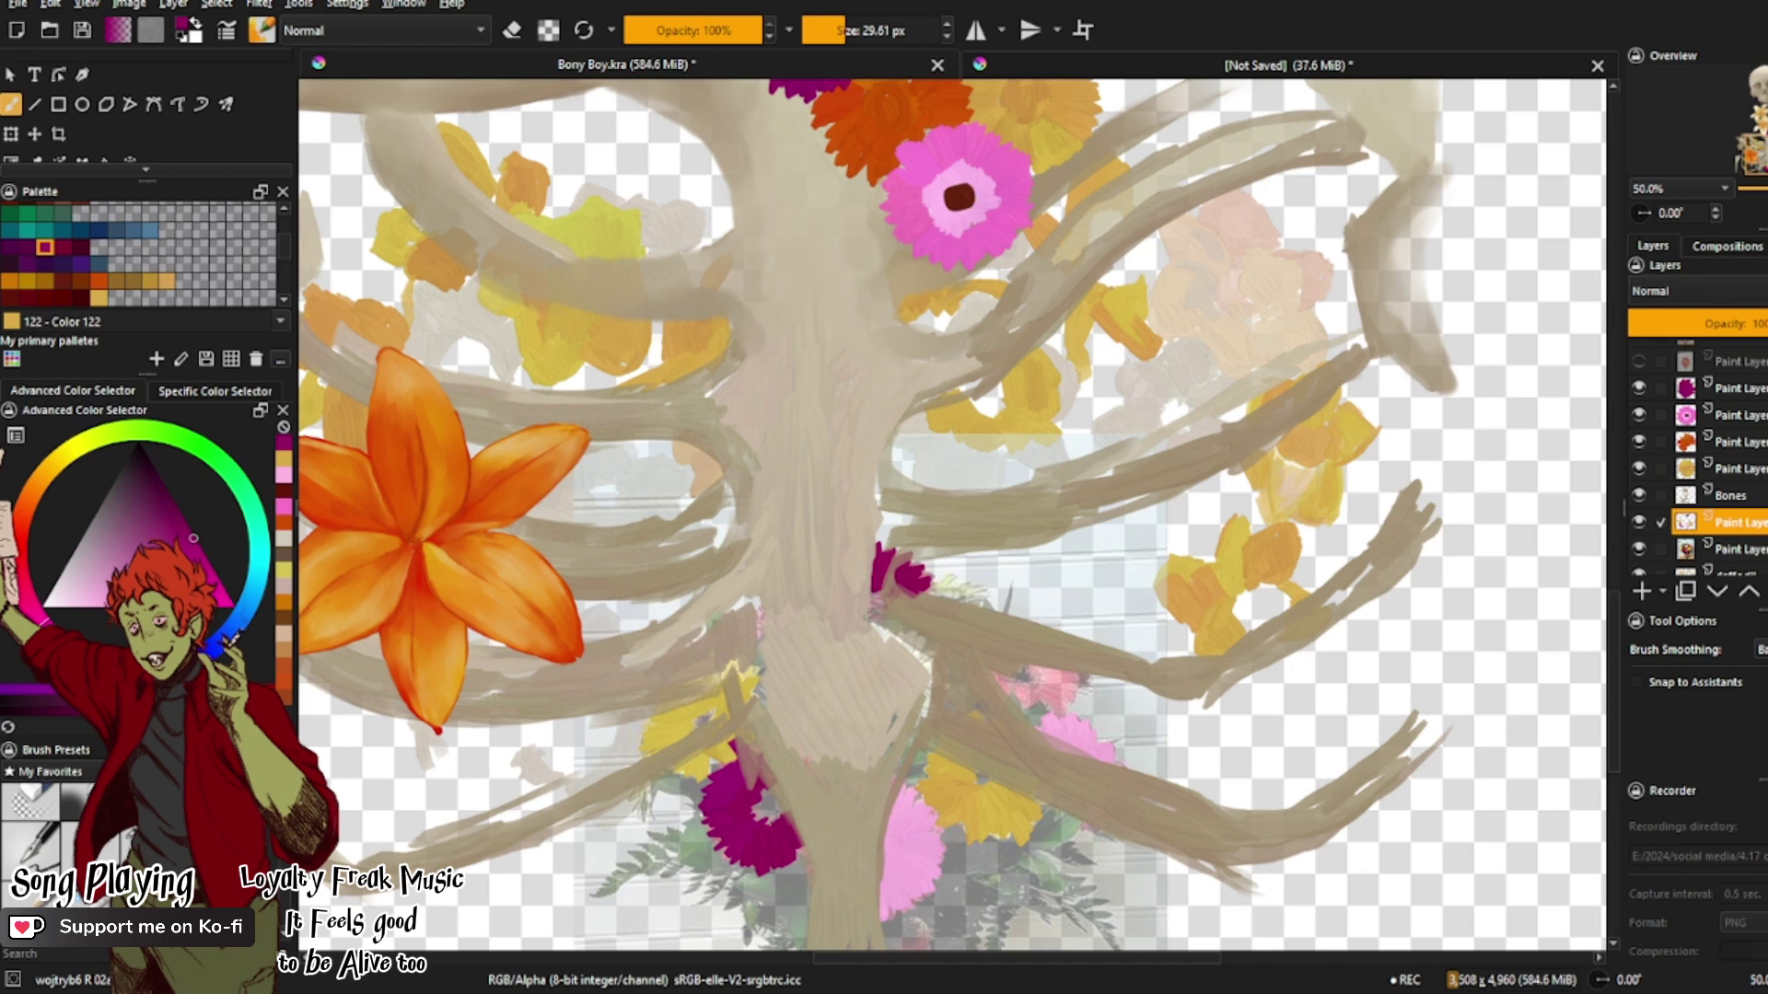
mouse_move(865, 615)
mouse_down()
mouse_move(876, 593)
mouse_move(873, 625)
mouse_move(908, 604)
mouse_move(906, 626)
mouse_move(871, 643)
mouse_up()
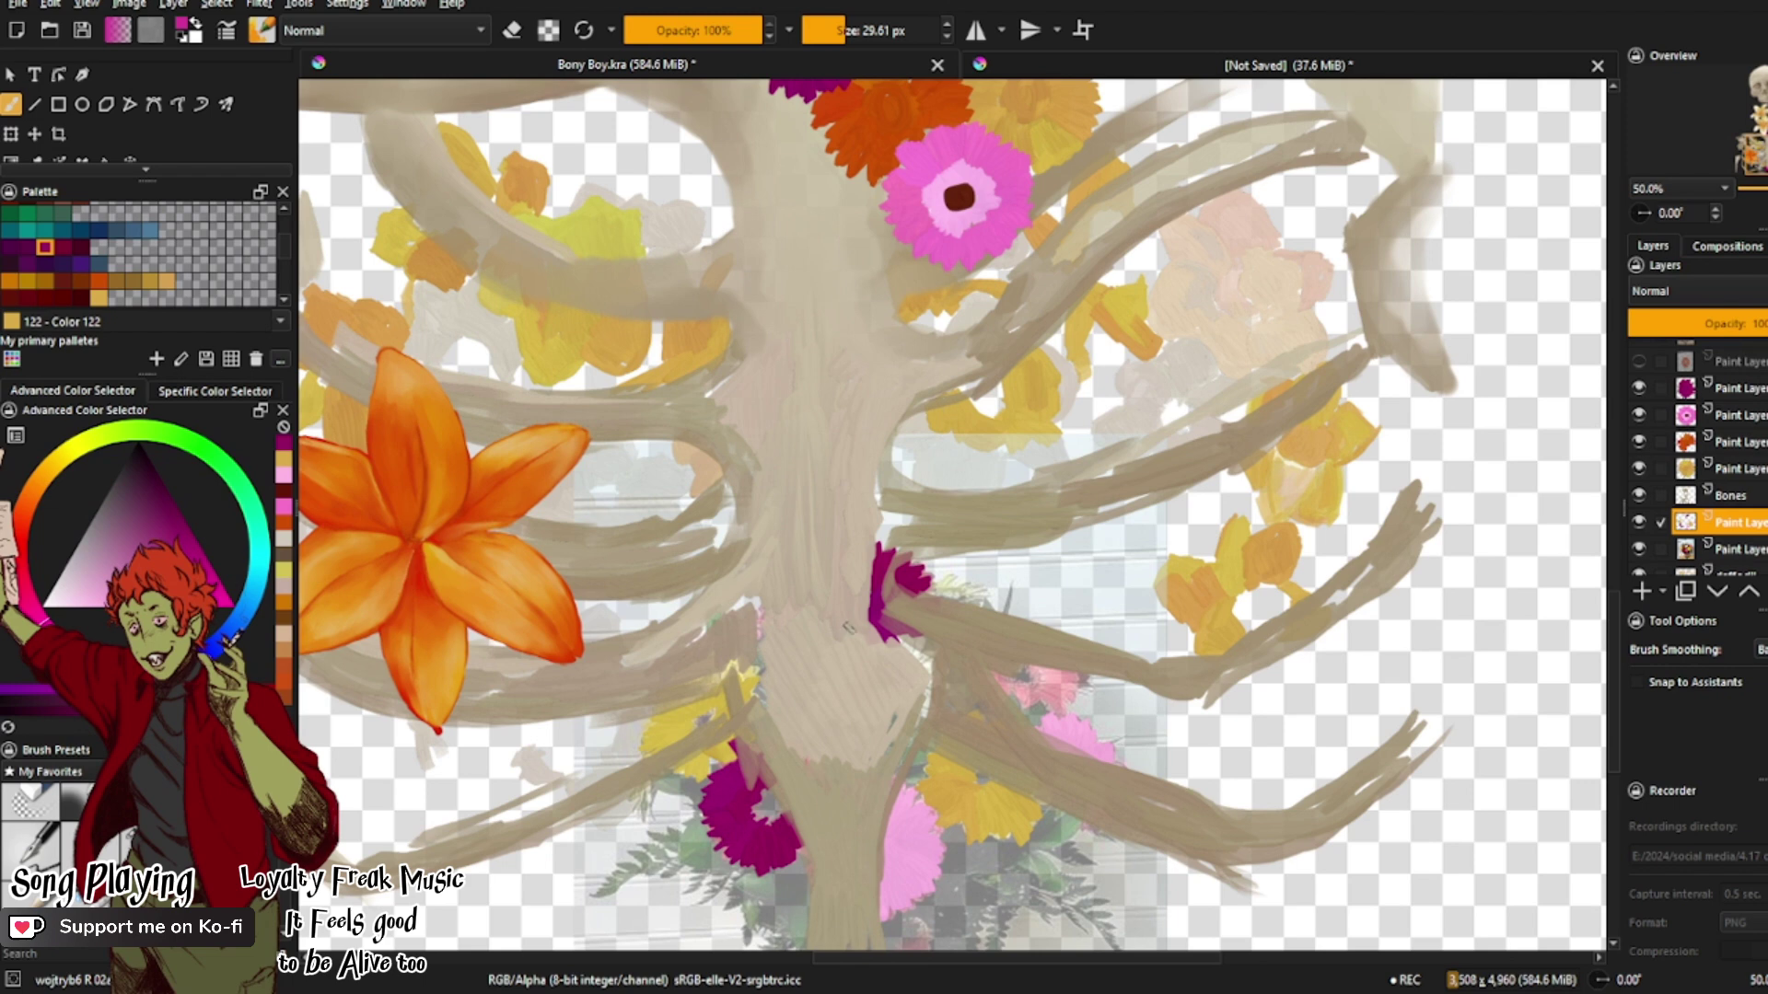
mouse_move(893, 656)
mouse_down()
mouse_move(935, 661)
mouse_move(917, 682)
mouse_move(949, 689)
mouse_move(904, 723)
mouse_up()
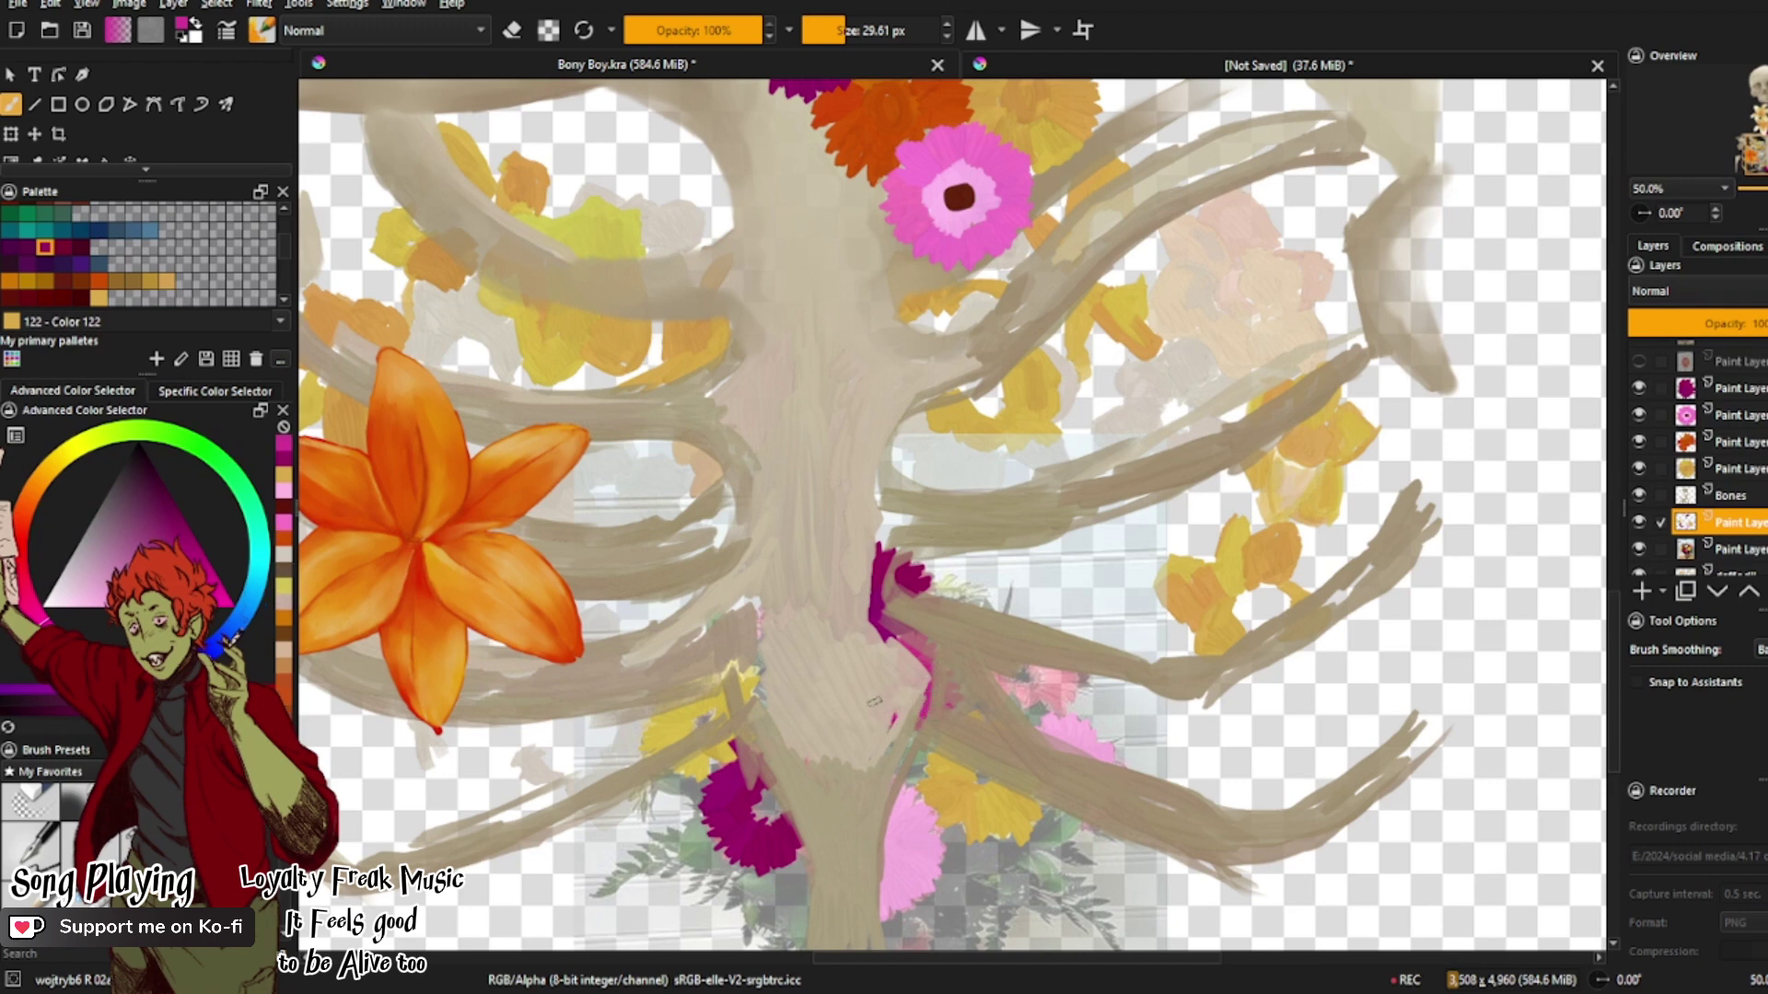
Step: Add light pink petals beside the upper dark magenta gerbera, just above the lower right rib
click(95, 592)
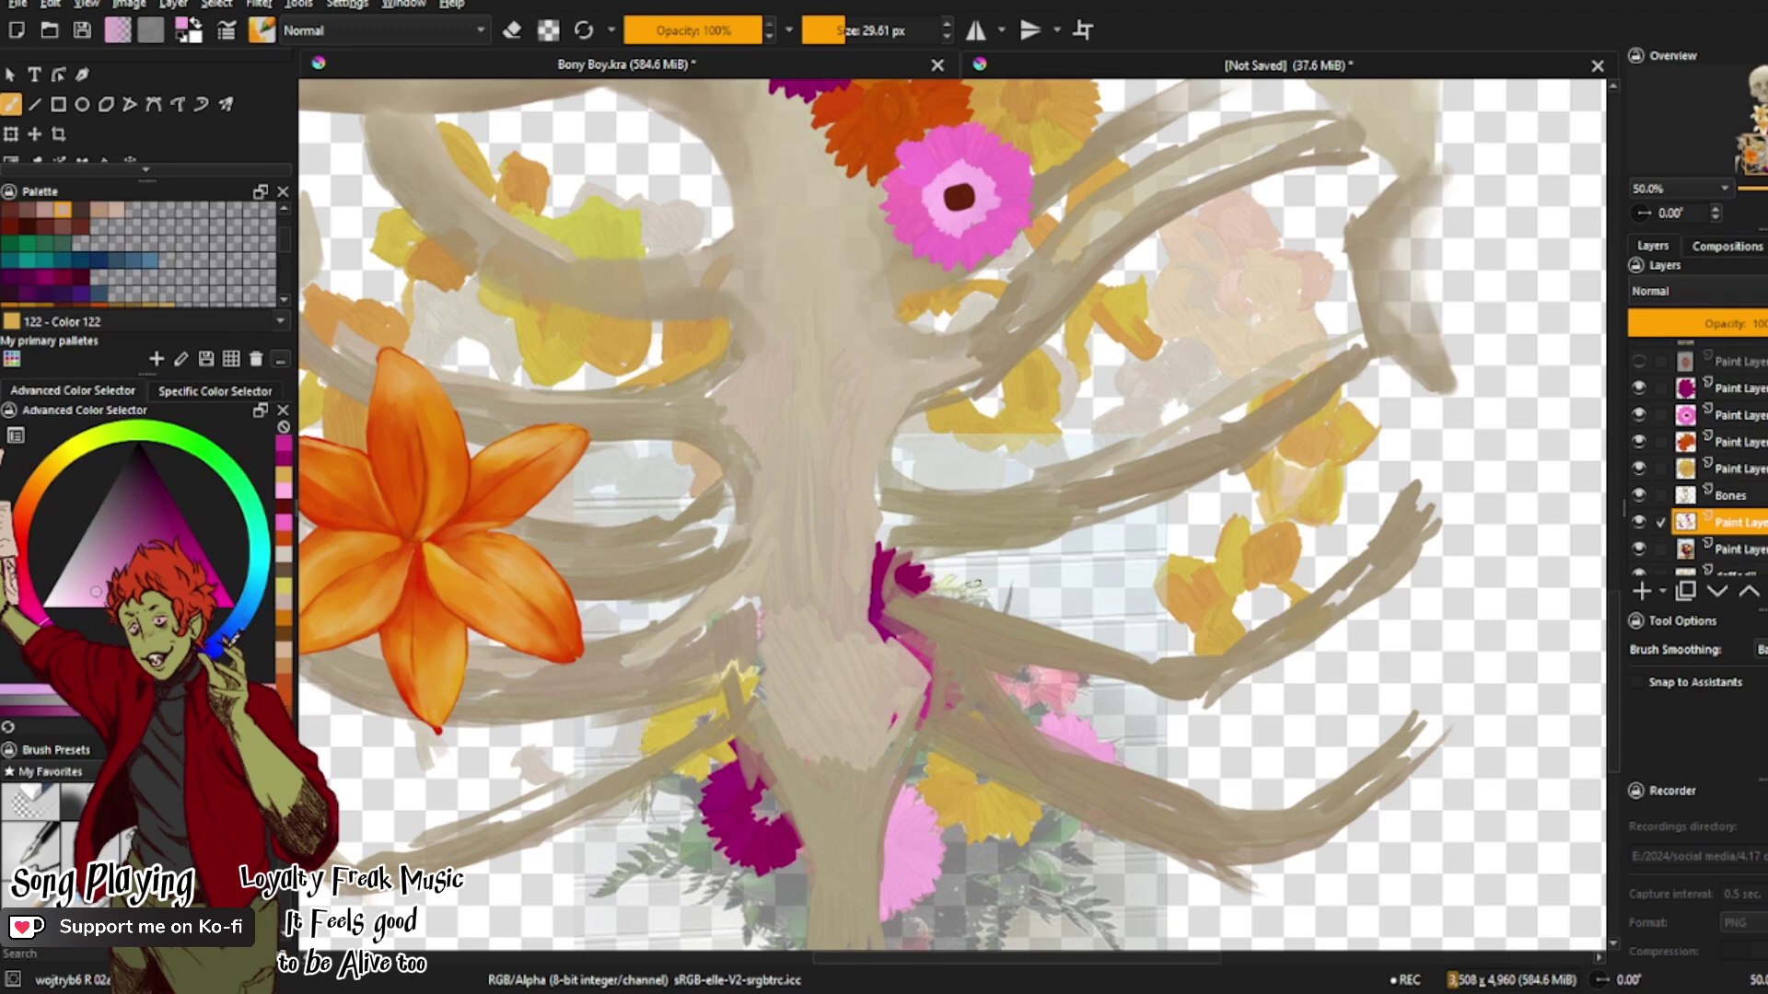
mouse_move(976, 582)
mouse_down()
mouse_move(948, 578)
mouse_move(944, 596)
mouse_move(978, 602)
mouse_up()
click(948, 618)
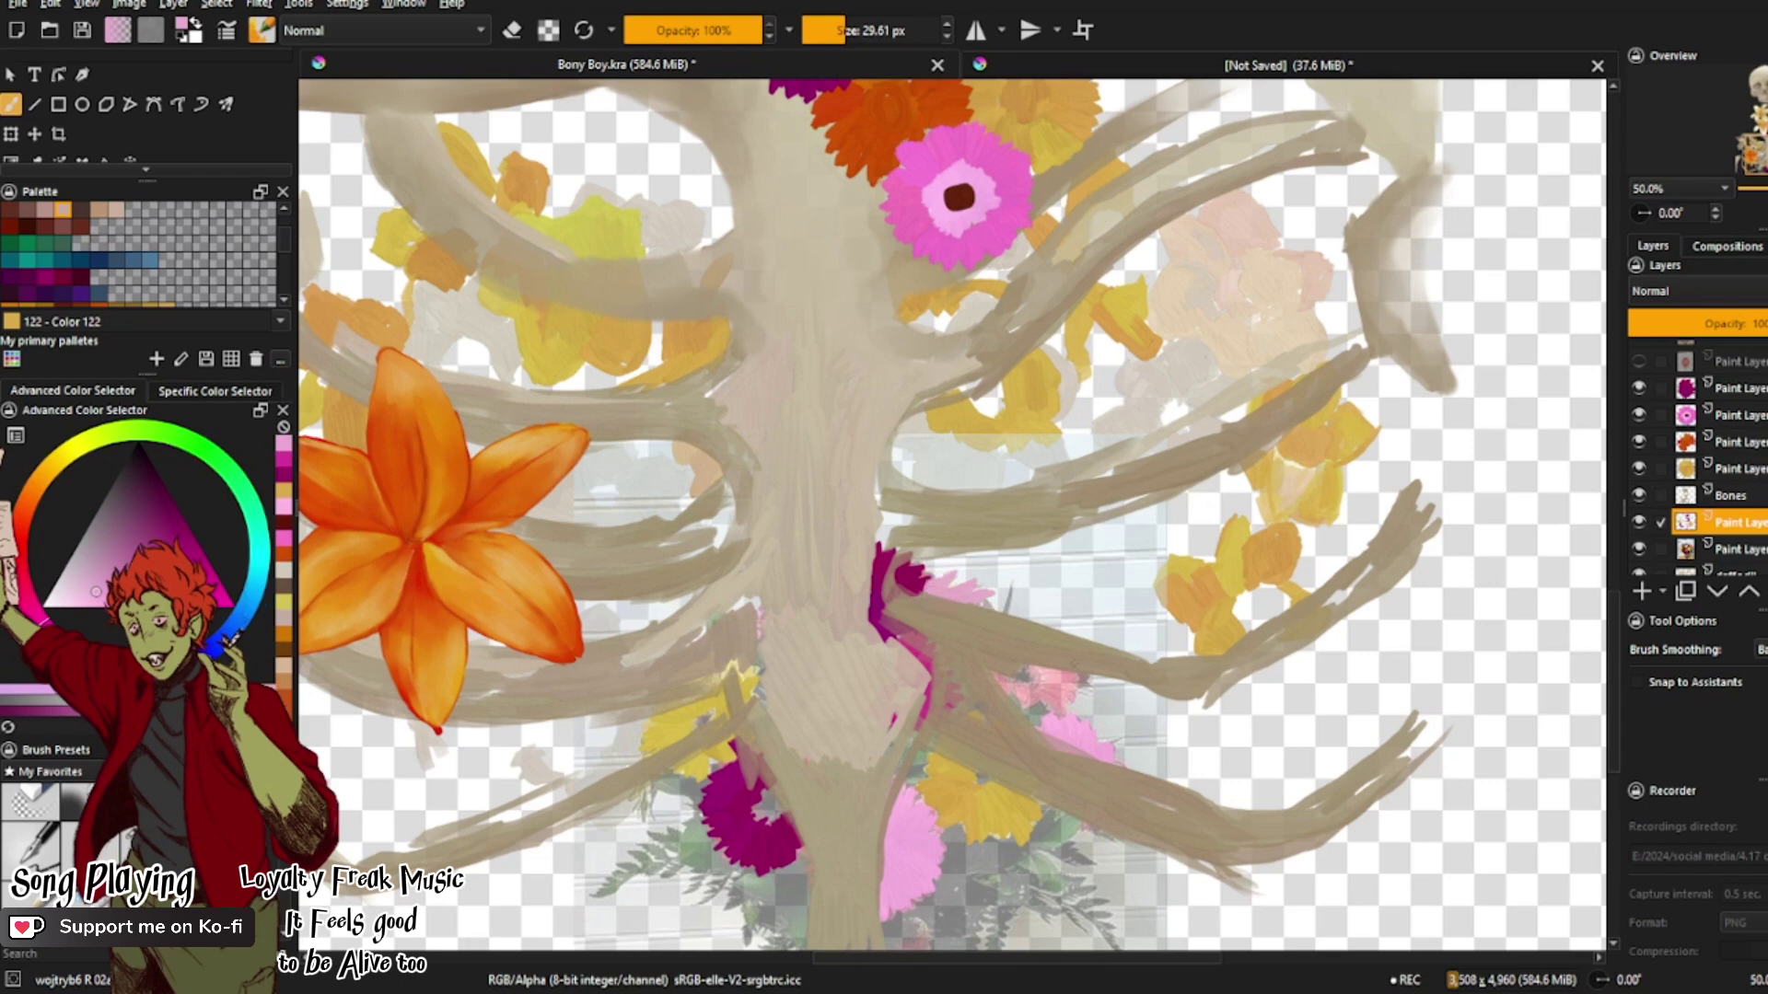
Step: Add a new layer between the bouquet photo and the gerbera layer and paint the lower left leaves dark green with Color 30
scroll(1618, 613, down, 2)
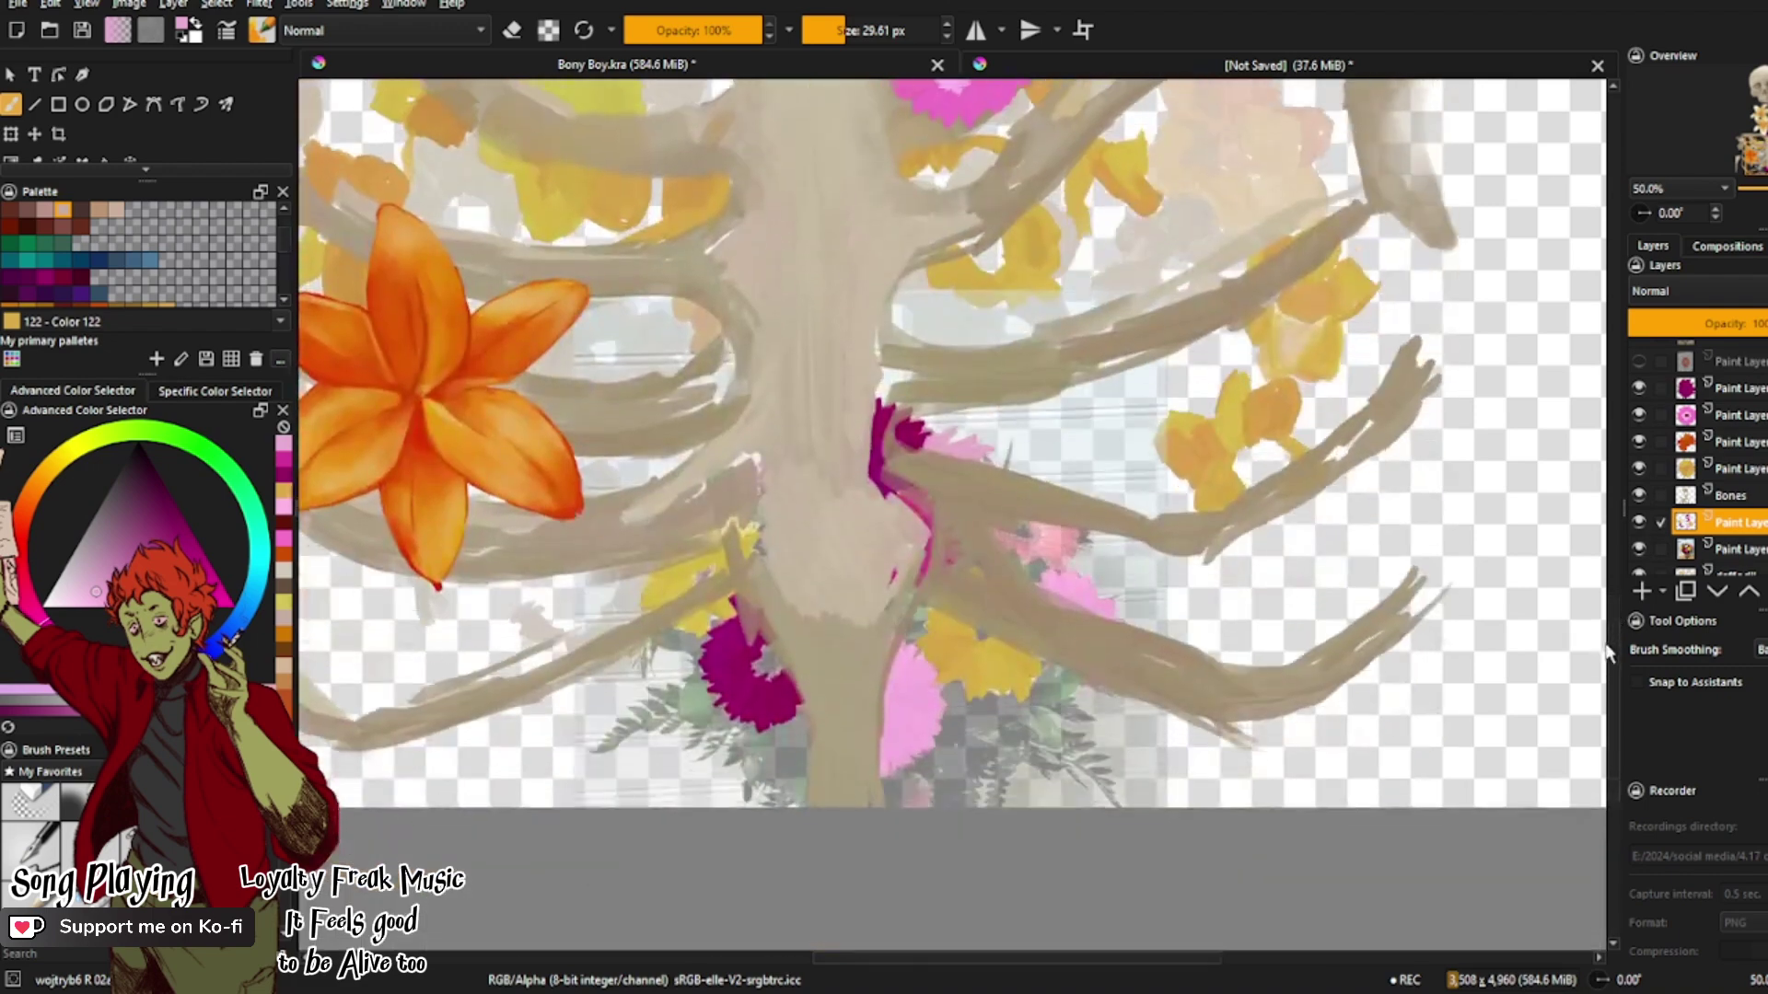
scroll(1618, 613, up, 1)
click(1731, 548)
click(1640, 590)
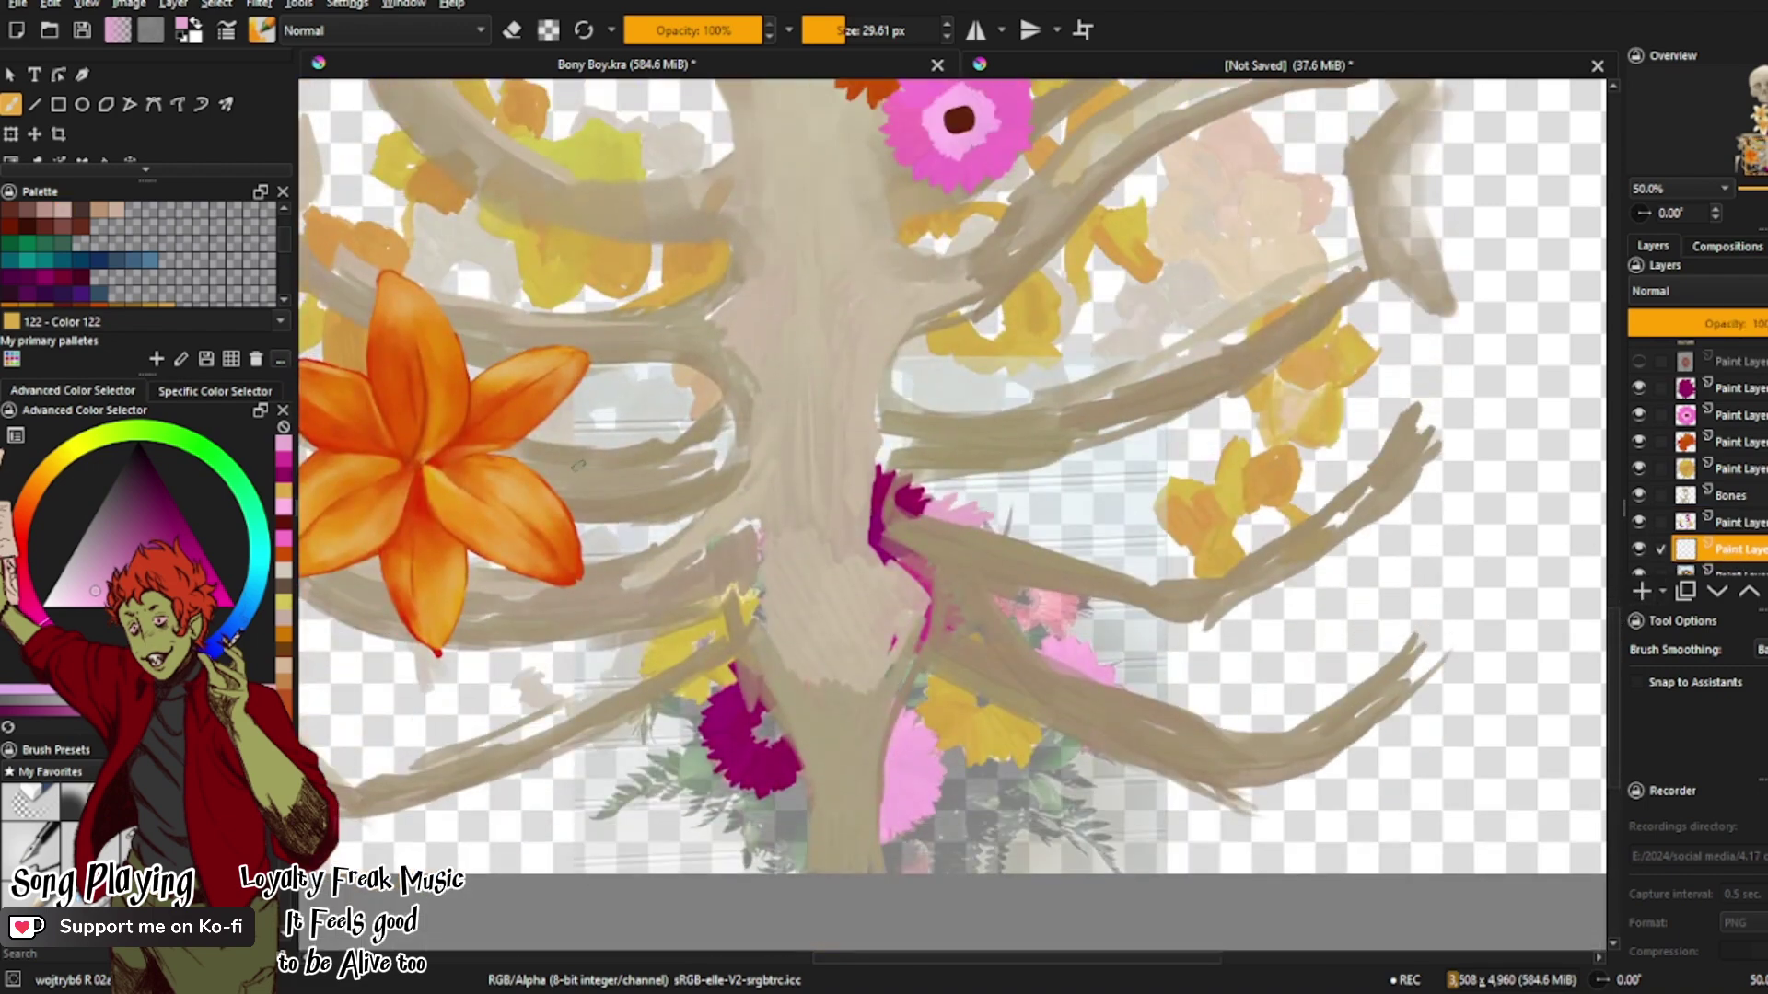
click(8, 245)
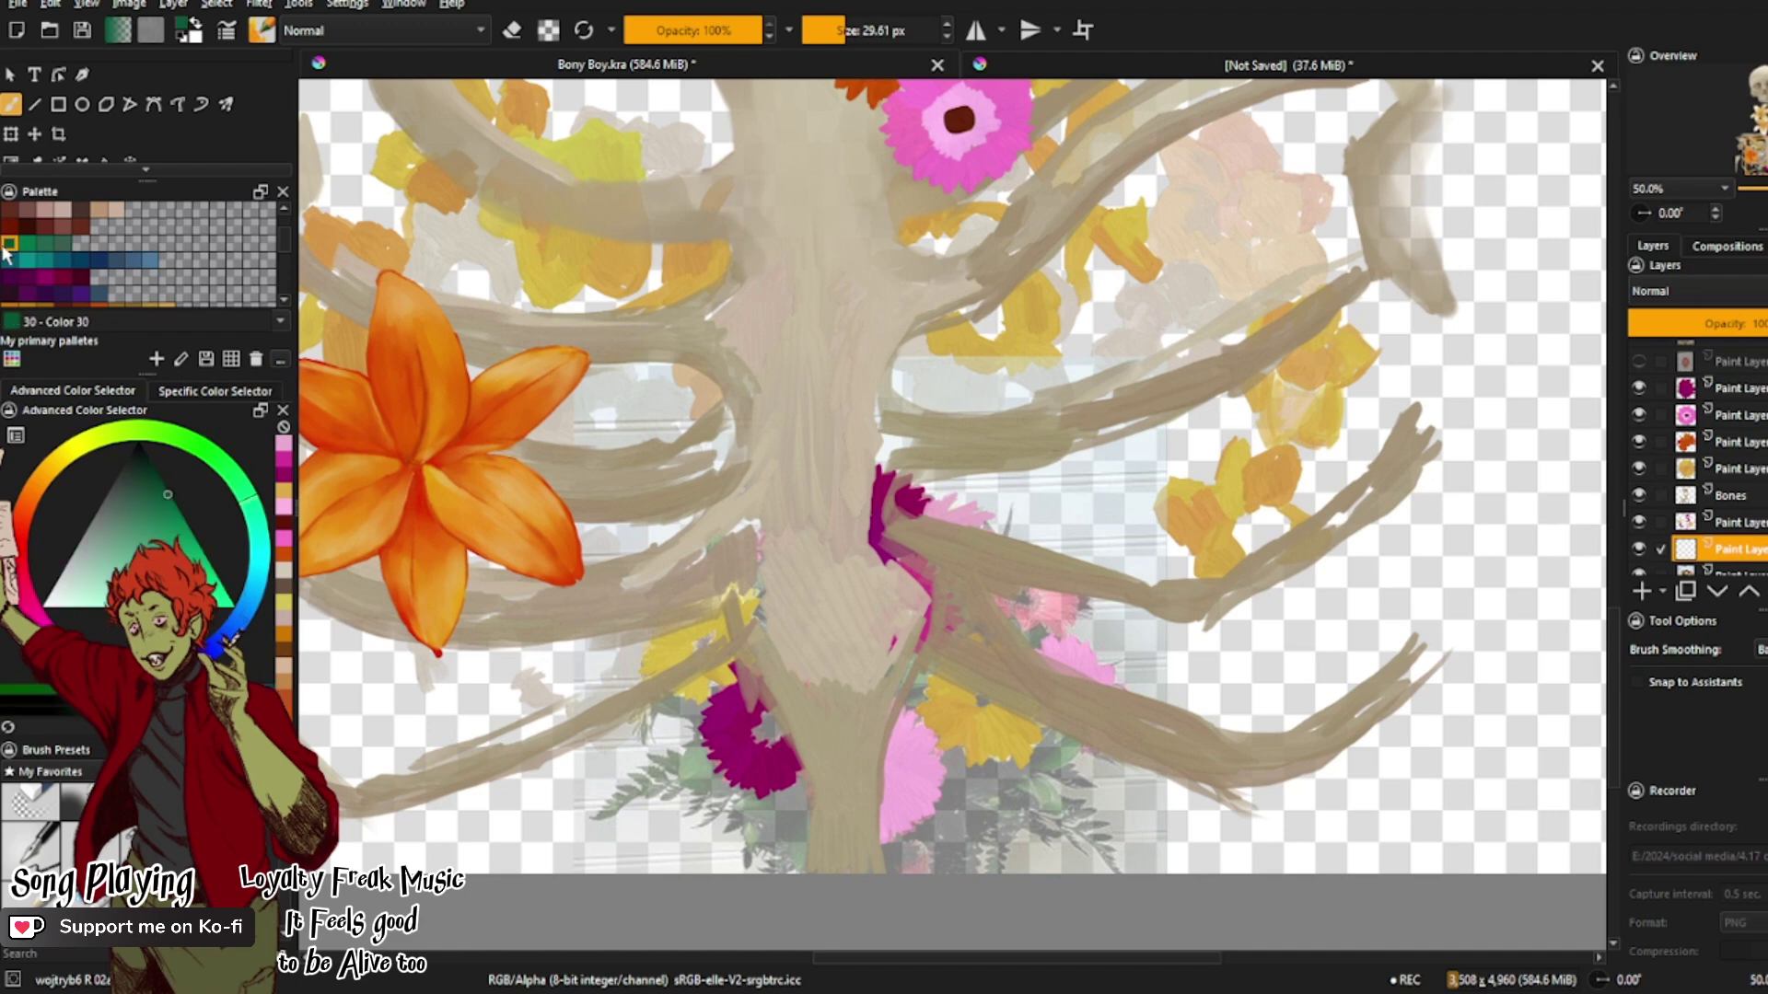
mouse_move(687, 760)
mouse_down()
mouse_move(698, 749)
mouse_move(686, 782)
mouse_move(722, 786)
mouse_move(698, 765)
mouse_move(729, 734)
mouse_move(589, 809)
mouse_move(686, 765)
mouse_move(677, 754)
mouse_move(690, 778)
mouse_move(658, 799)
mouse_move(691, 815)
mouse_move(695, 791)
mouse_move(690, 812)
mouse_move(722, 801)
mouse_move(700, 818)
mouse_move(727, 781)
mouse_move(773, 829)
mouse_move(789, 795)
mouse_move(746, 798)
mouse_move(750, 838)
mouse_move(792, 866)
mouse_move(803, 851)
mouse_up()
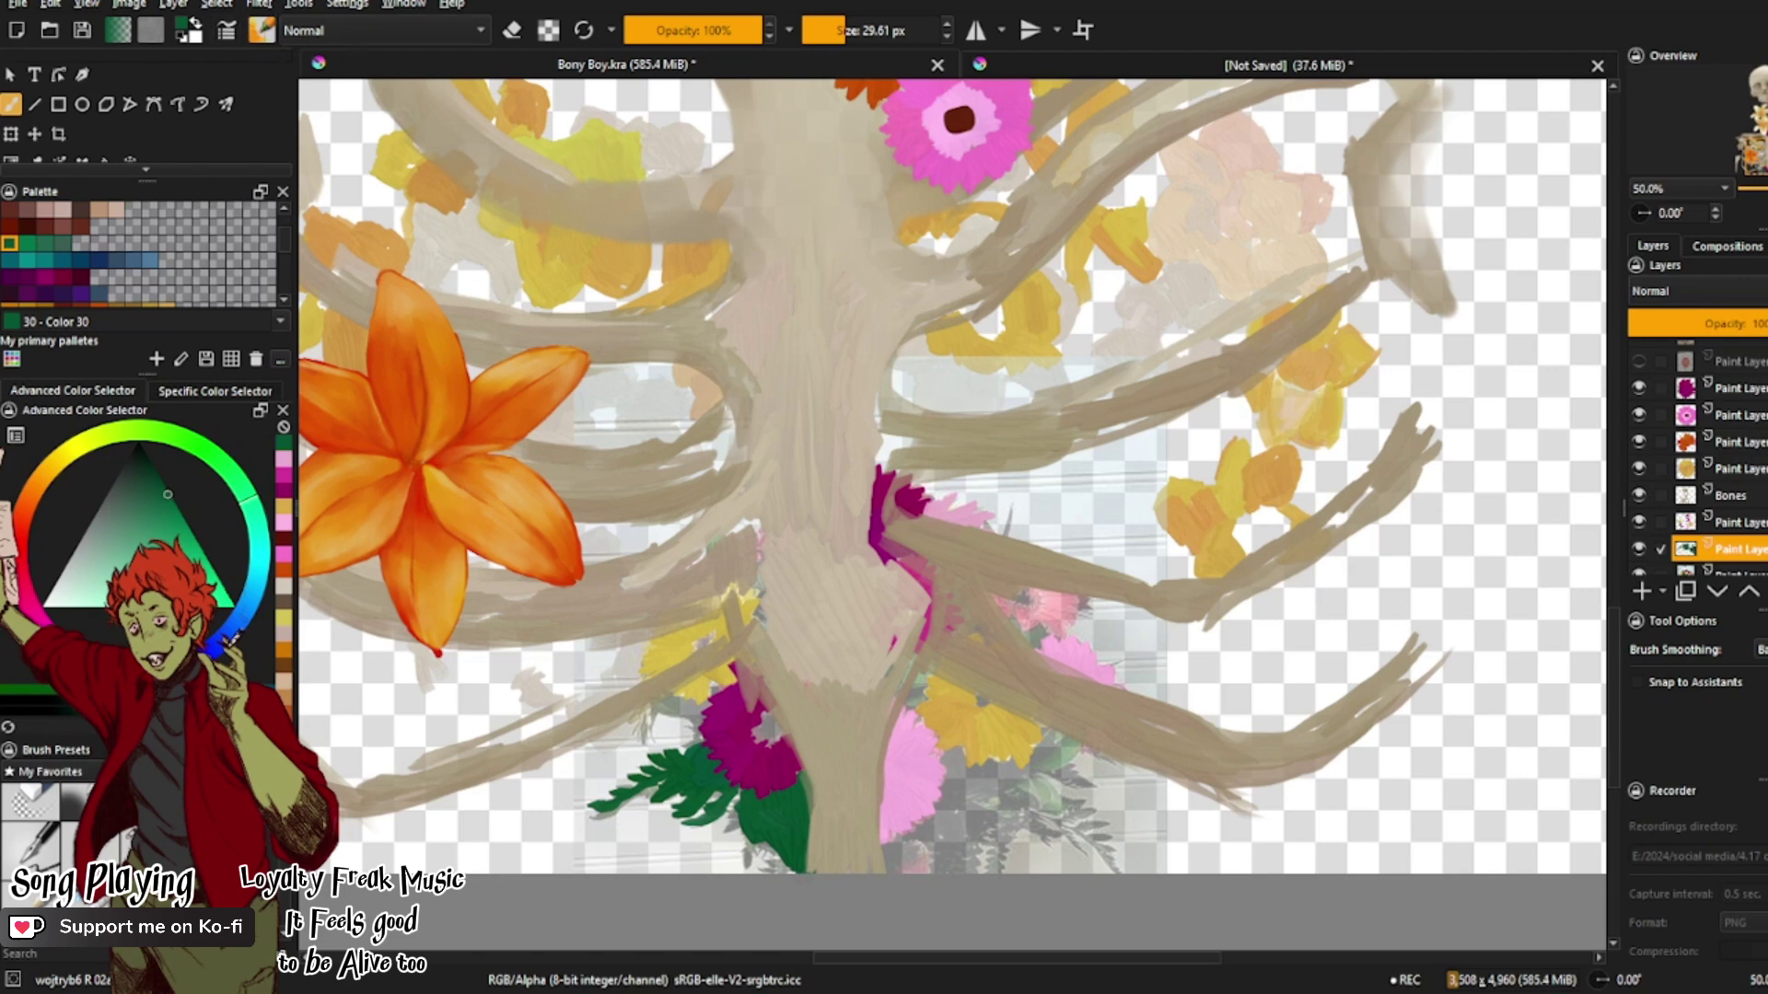
Step: Paint fine dark green foliage around the left yellow gerbera and beside the lower right pink gerbera with a 127.73 px foliage brush
key(bracketright)
key(bracketleft)
key(bracketleft)
key(bracketleft)
key(bracketleft)
key(bracketleft)
key(bracketleft)
key(bracketleft)
mouse_move(695, 733)
mouse_down()
mouse_move(727, 649)
mouse_move(709, 686)
mouse_move(659, 685)
mouse_move(635, 663)
mouse_move(617, 686)
mouse_move(599, 635)
mouse_move(681, 599)
mouse_move(626, 645)
mouse_up()
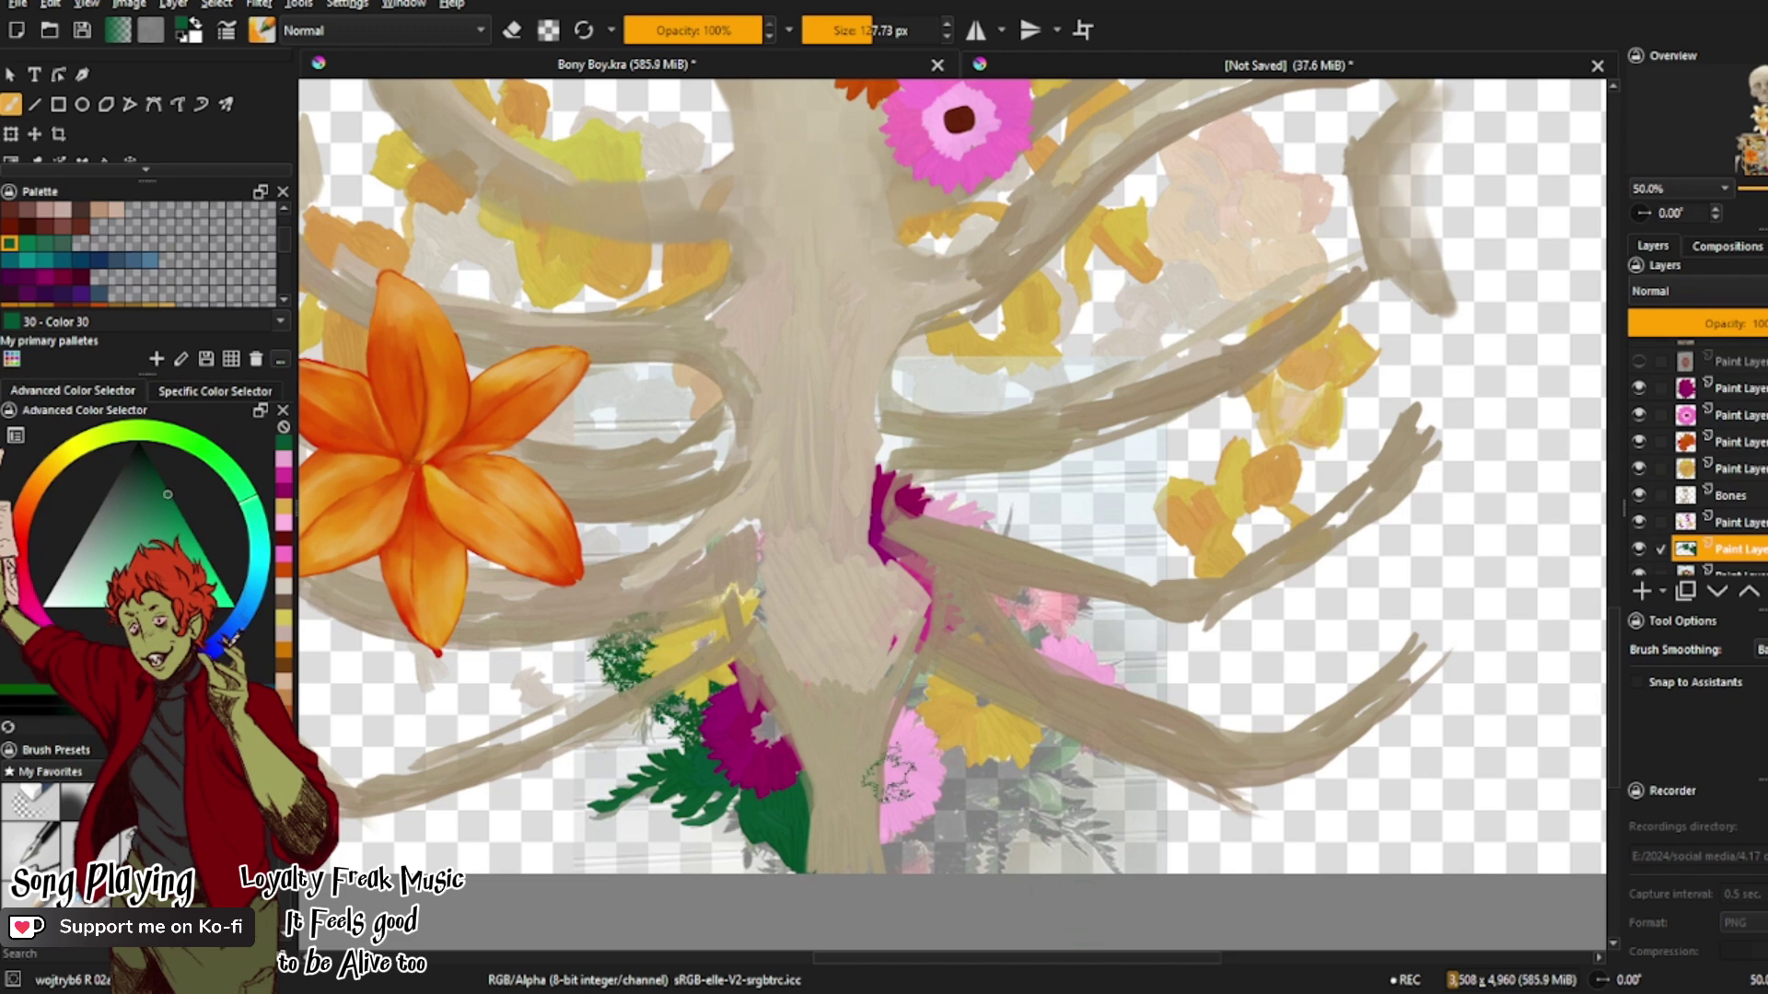
mouse_move(898, 842)
mouse_down()
mouse_move(911, 870)
mouse_move(957, 861)
mouse_move(930, 819)
mouse_move(957, 782)
mouse_move(921, 801)
mouse_move(985, 727)
mouse_move(1013, 810)
mouse_up()
drag(898, 797, 860, 842)
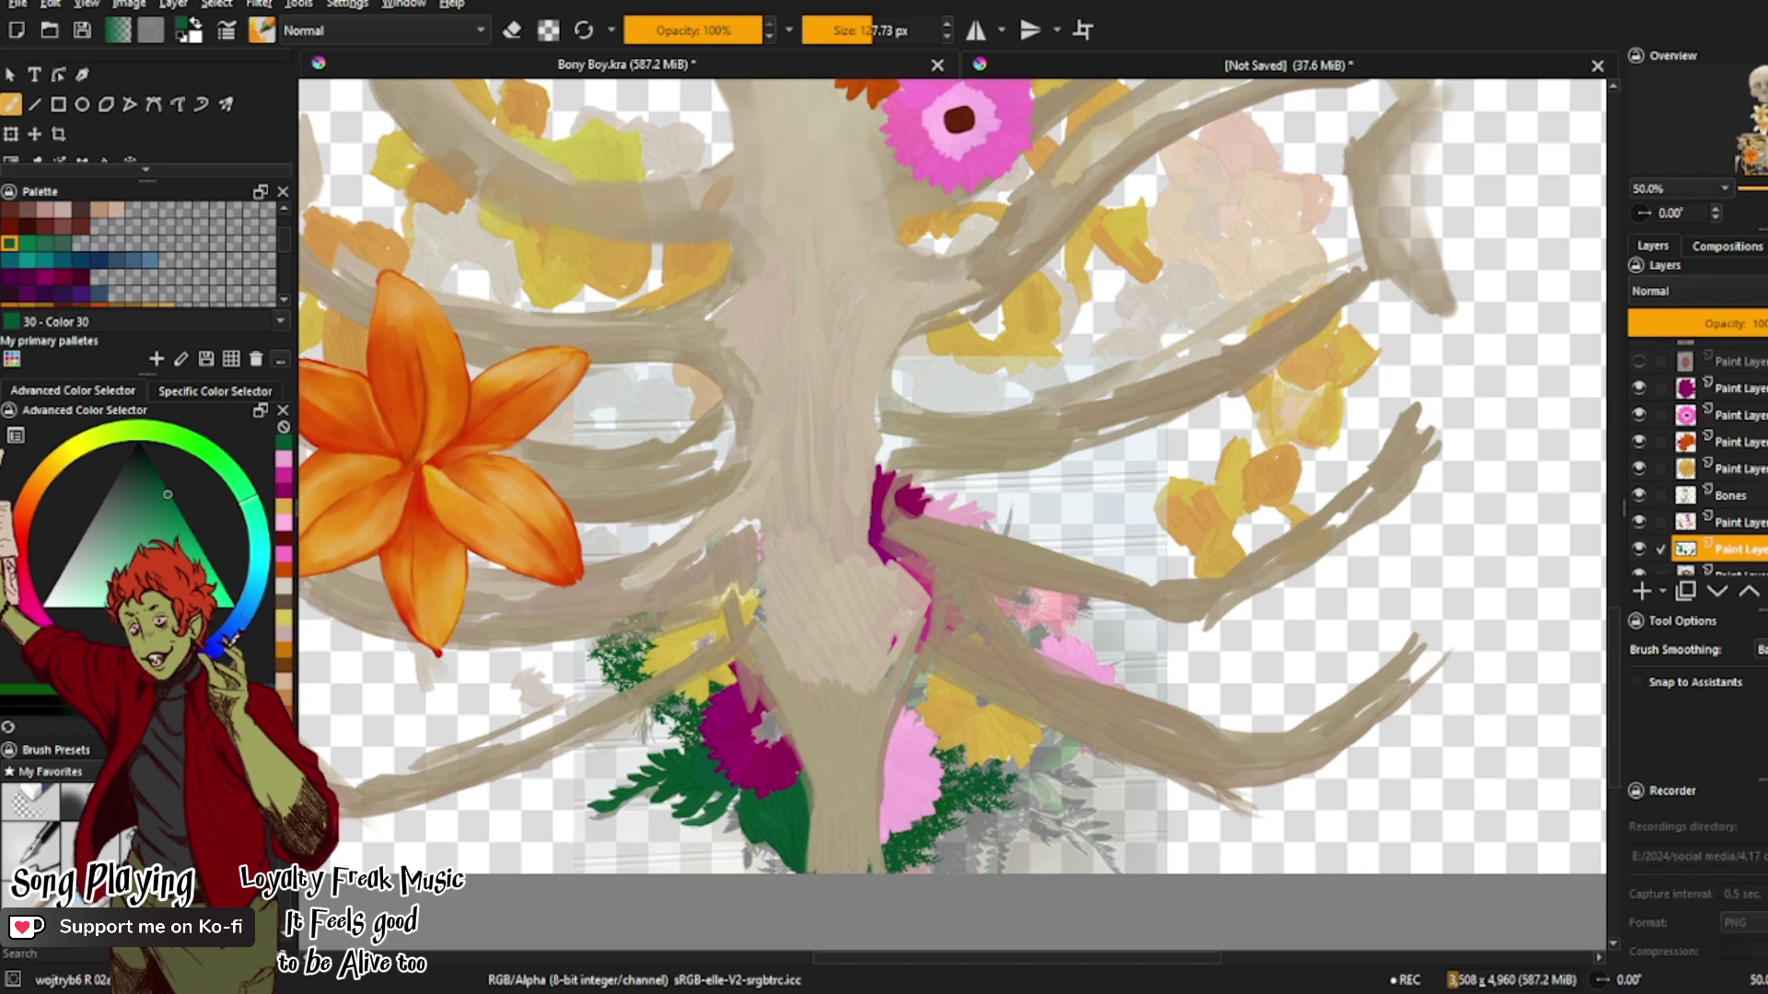
Step: Enlarge the foliage brush to about 197 px and fill dark green foliage around the gerberas and between the lower ribs
click(881, 30)
mouse_move(920, 705)
mouse_down()
mouse_move(912, 686)
mouse_move(983, 755)
mouse_move(1003, 809)
mouse_move(966, 829)
mouse_move(976, 801)
mouse_move(897, 857)
mouse_move(700, 838)
mouse_move(782, 828)
mouse_move(681, 727)
mouse_up()
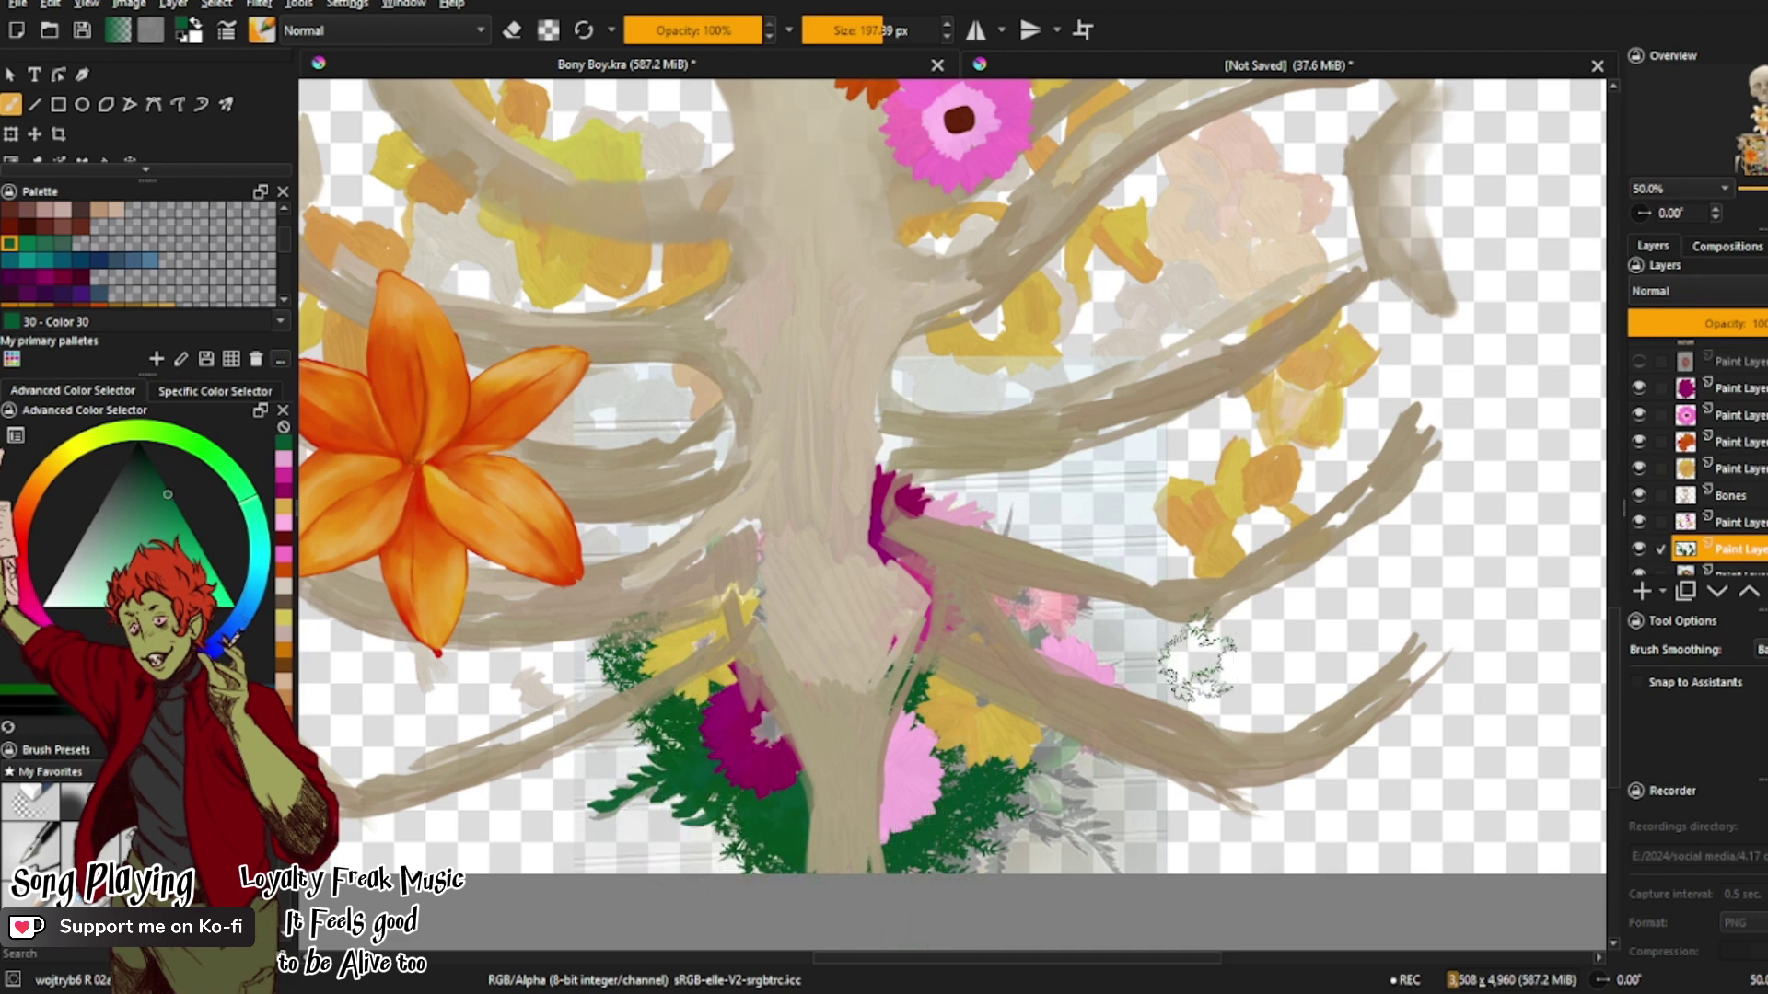
mouse_move(994, 599)
mouse_down()
mouse_move(1028, 640)
mouse_move(1052, 612)
mouse_move(1005, 621)
mouse_move(978, 598)
mouse_move(955, 634)
mouse_move(940, 516)
mouse_move(969, 585)
mouse_move(1009, 530)
mouse_up()
mouse_move(787, 580)
mouse_down()
mouse_move(697, 534)
mouse_move(743, 545)
mouse_move(755, 635)
mouse_up()
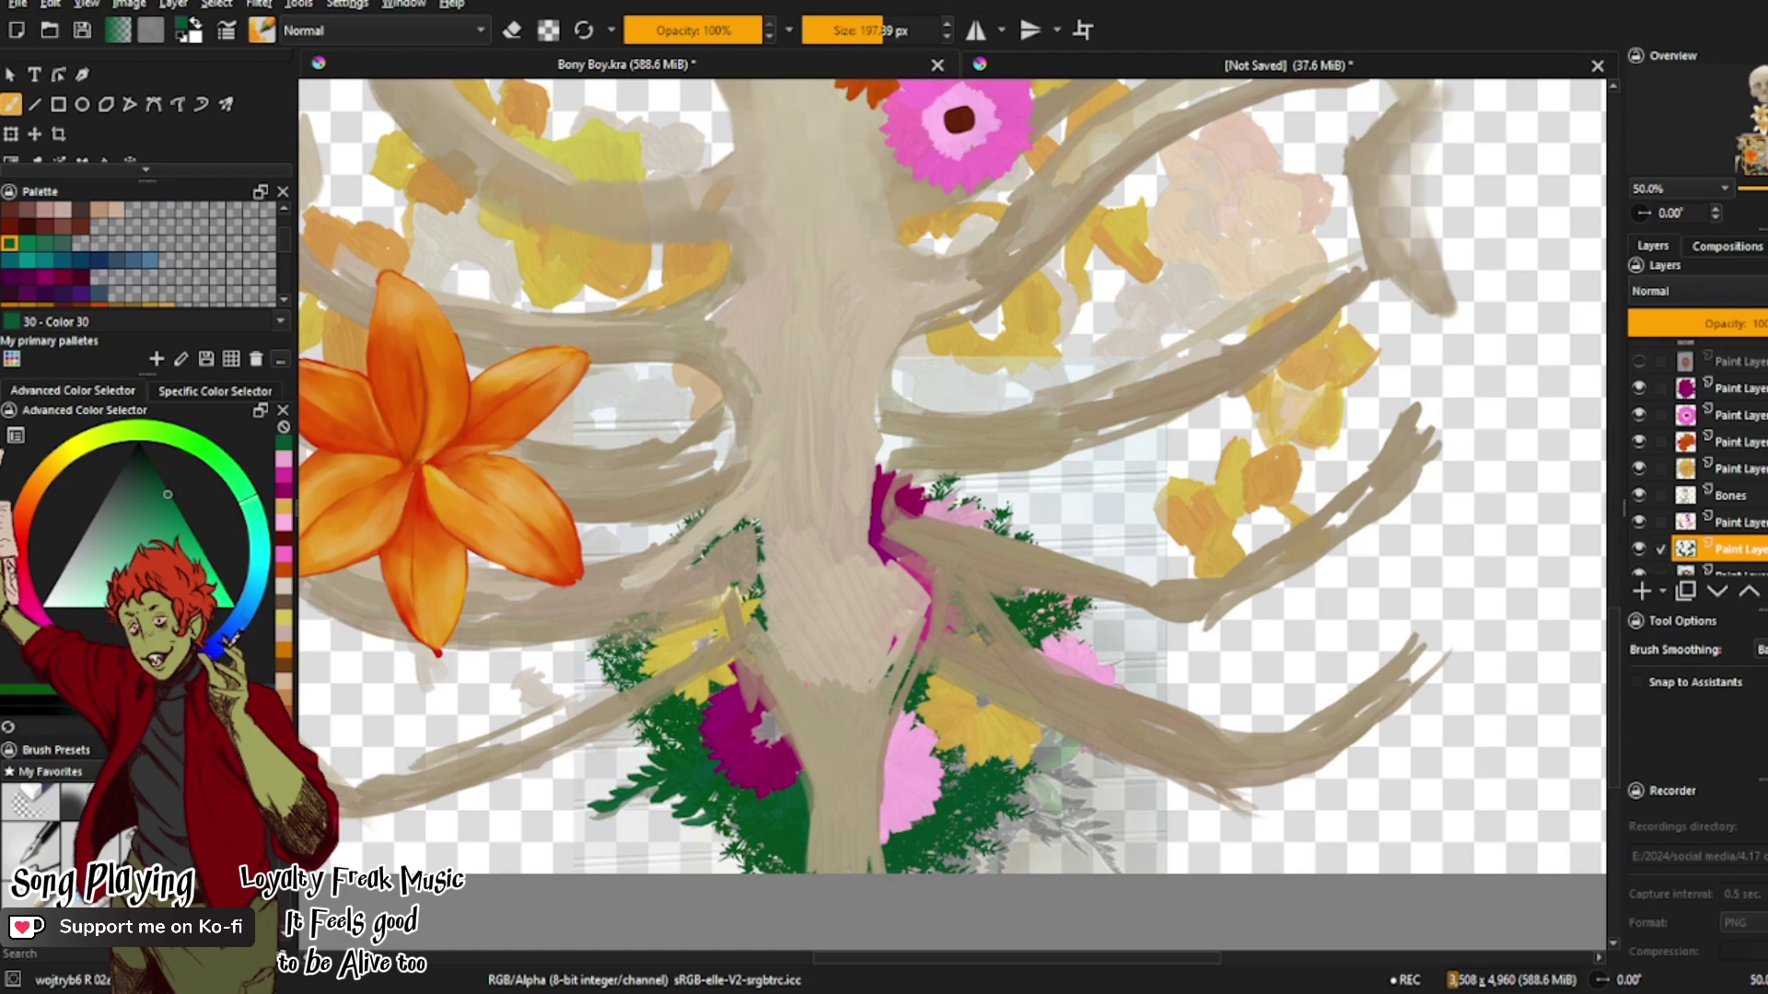
Step: Move the faded gerbera bouquet photo layer out of the painting into the unsaved reference document
key(minus)
key(minus)
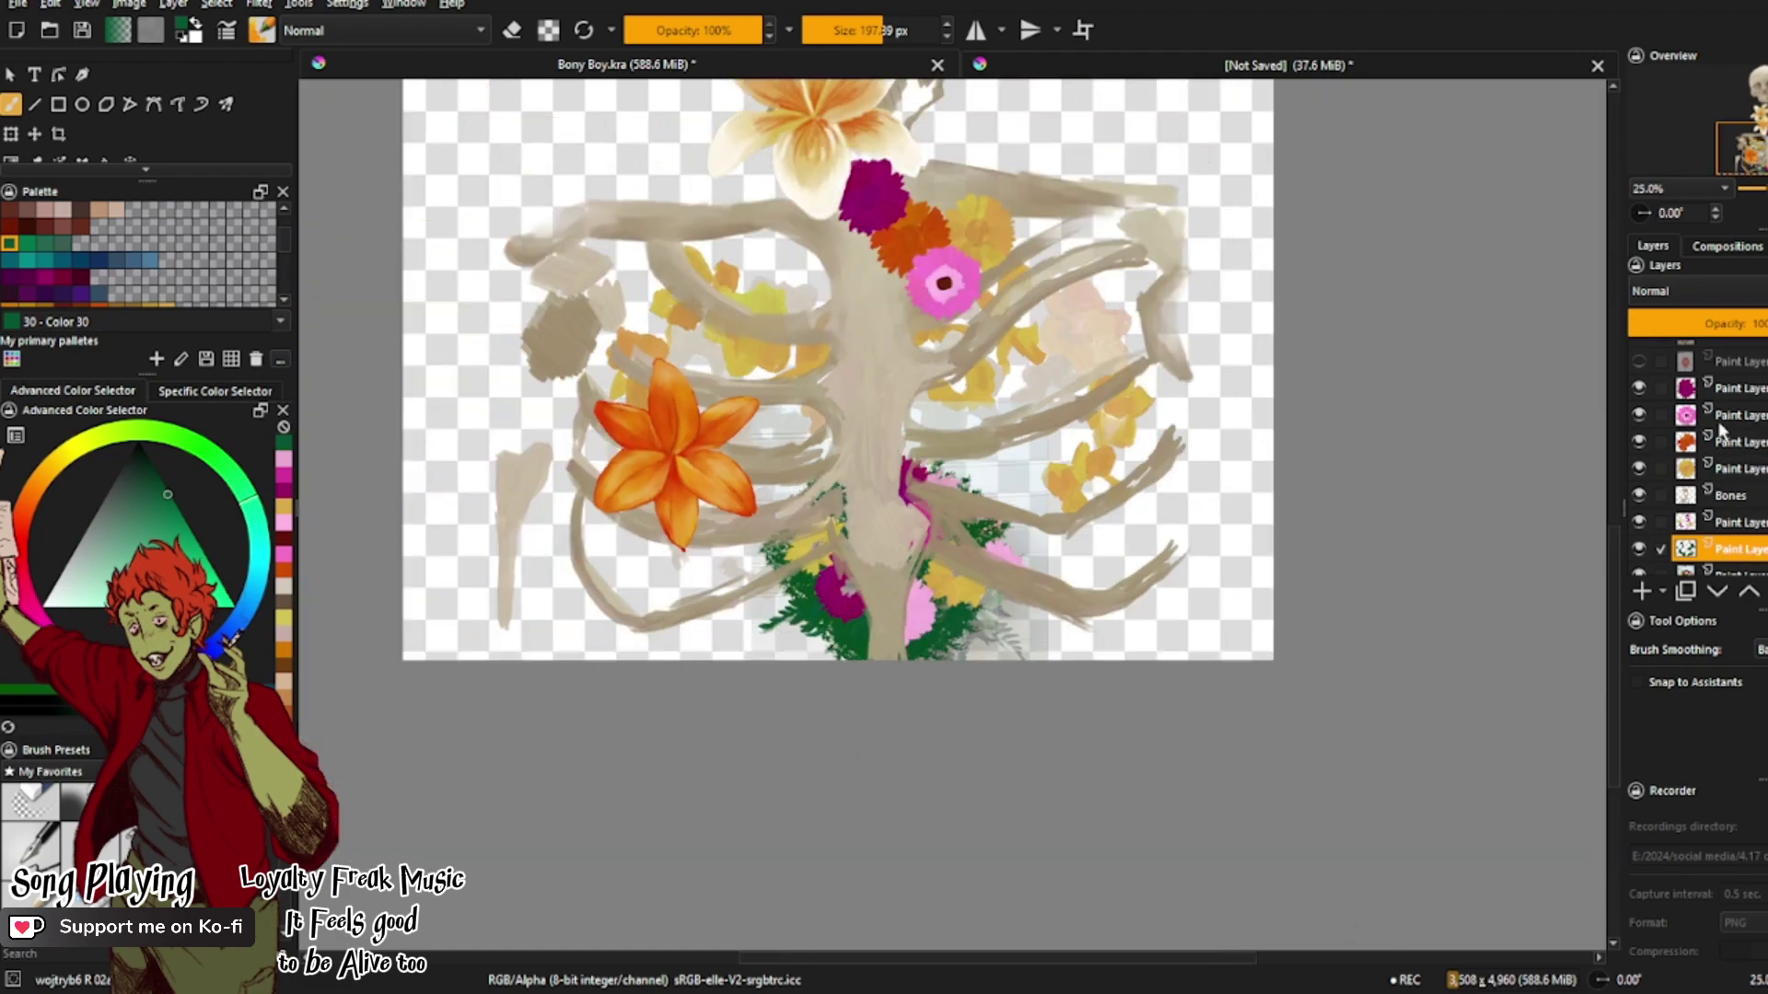
scroll(1717, 433, down, 2)
click(1731, 402)
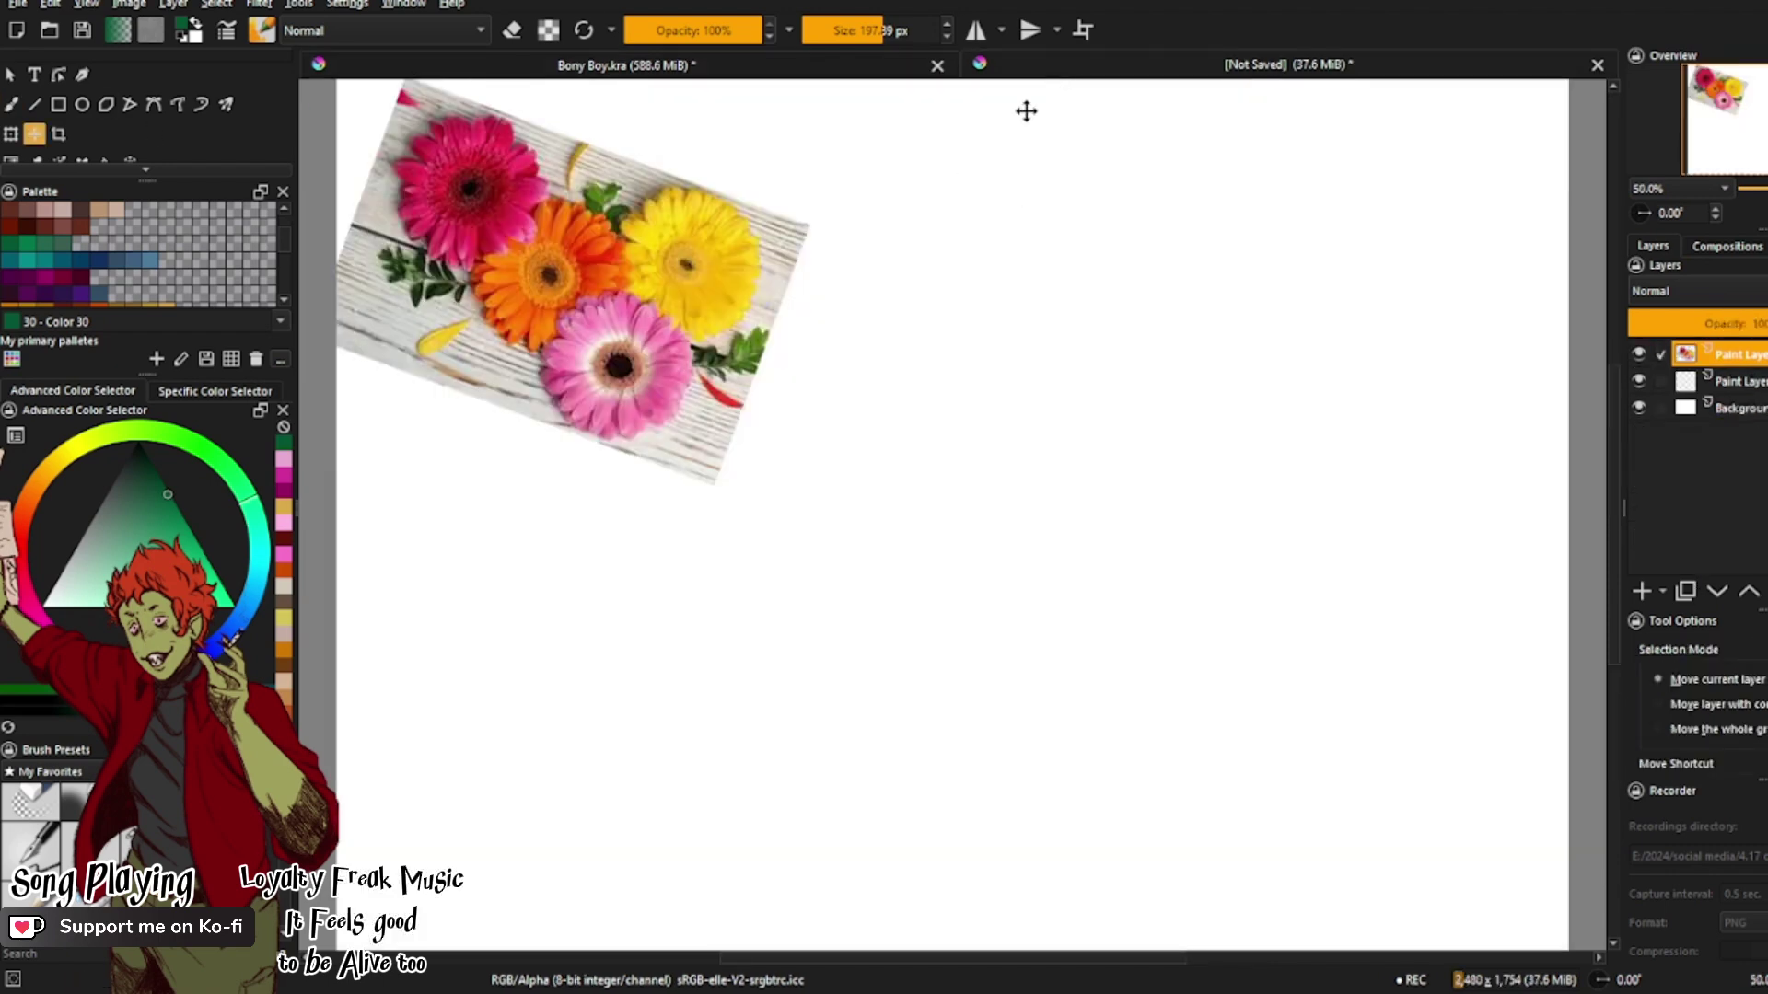
scroll(930, 604, down, 1)
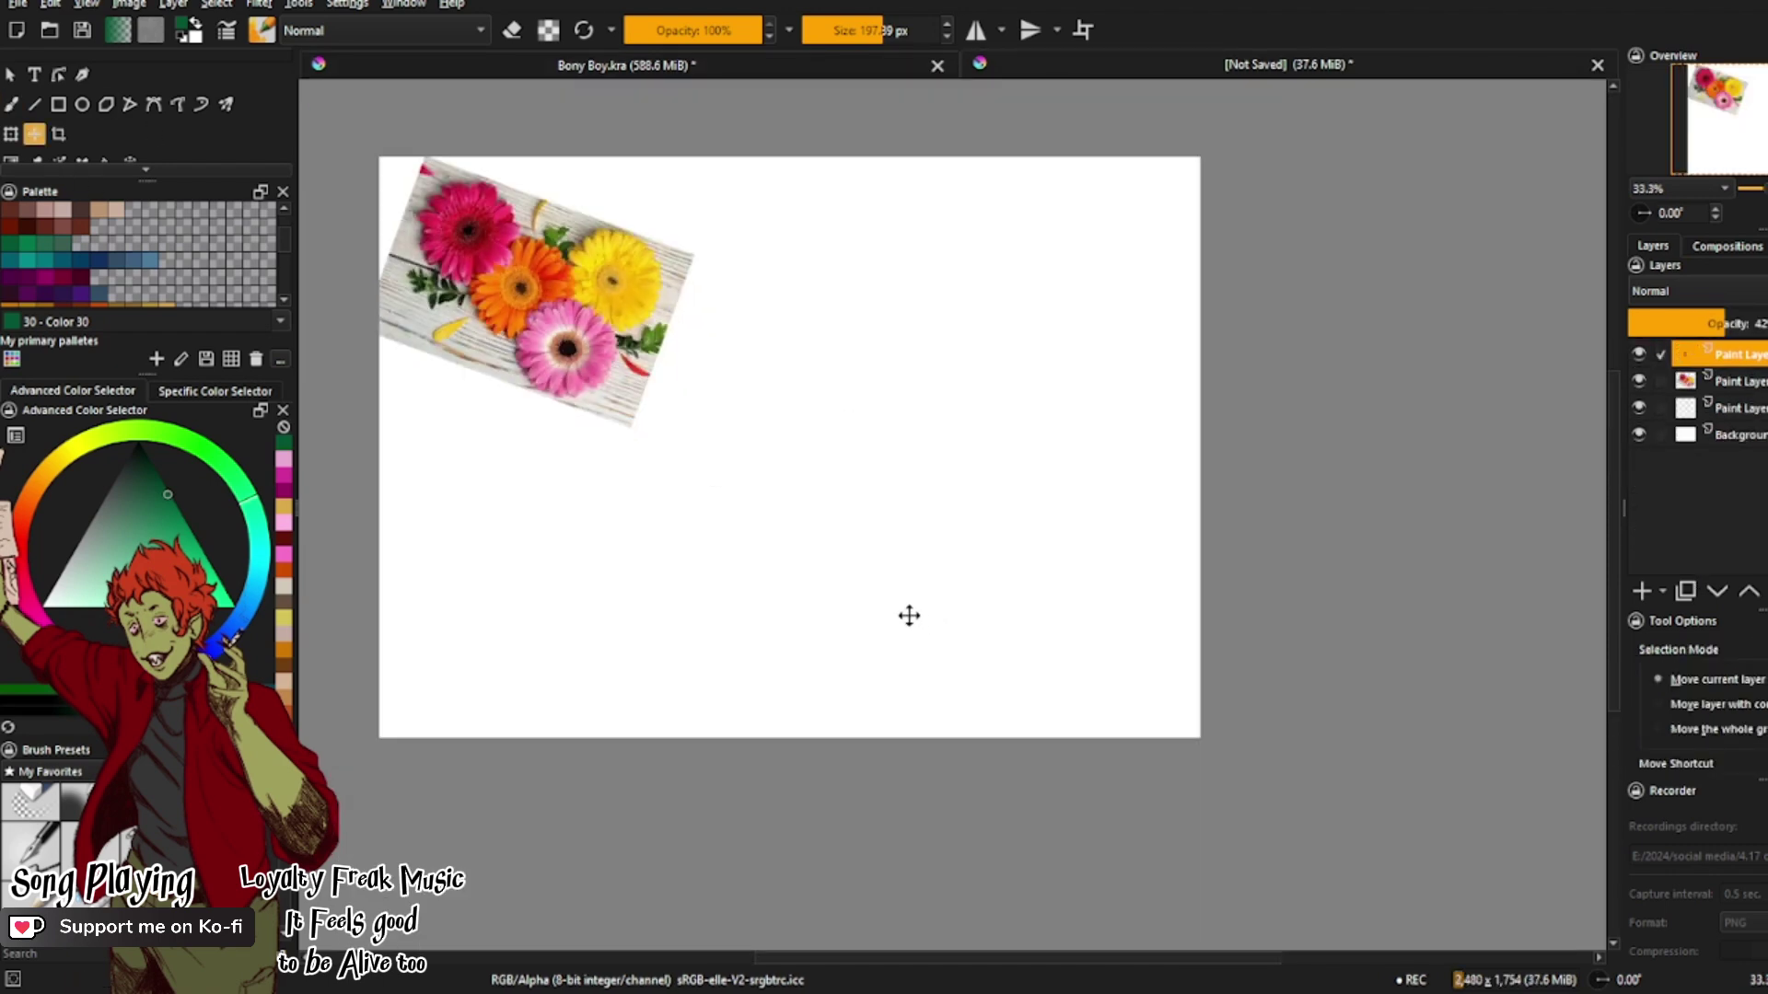
scroll(782, 363, down, 3)
key(Page_Down)
key(Page_Down)
key(Page_Up)
key(Page_Up)
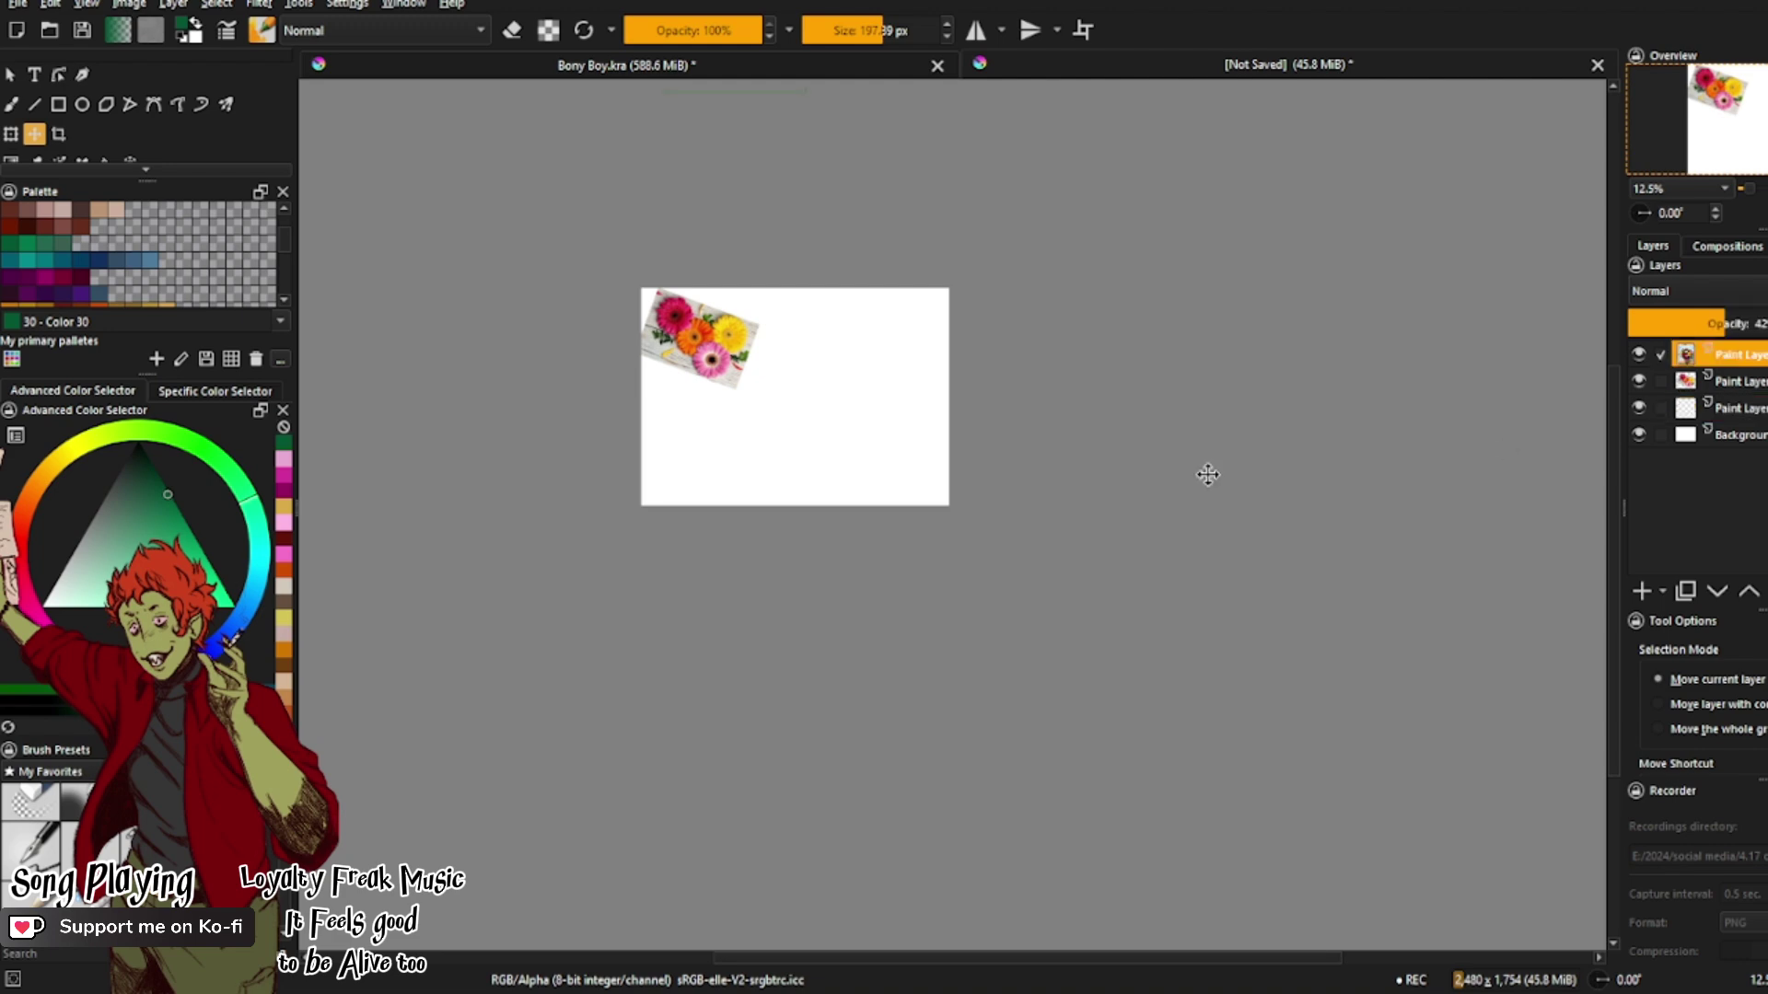
Step: Set the bouquet photo's opacity to 100% and place it on the right half of the reference canvas
key(ctrl+t)
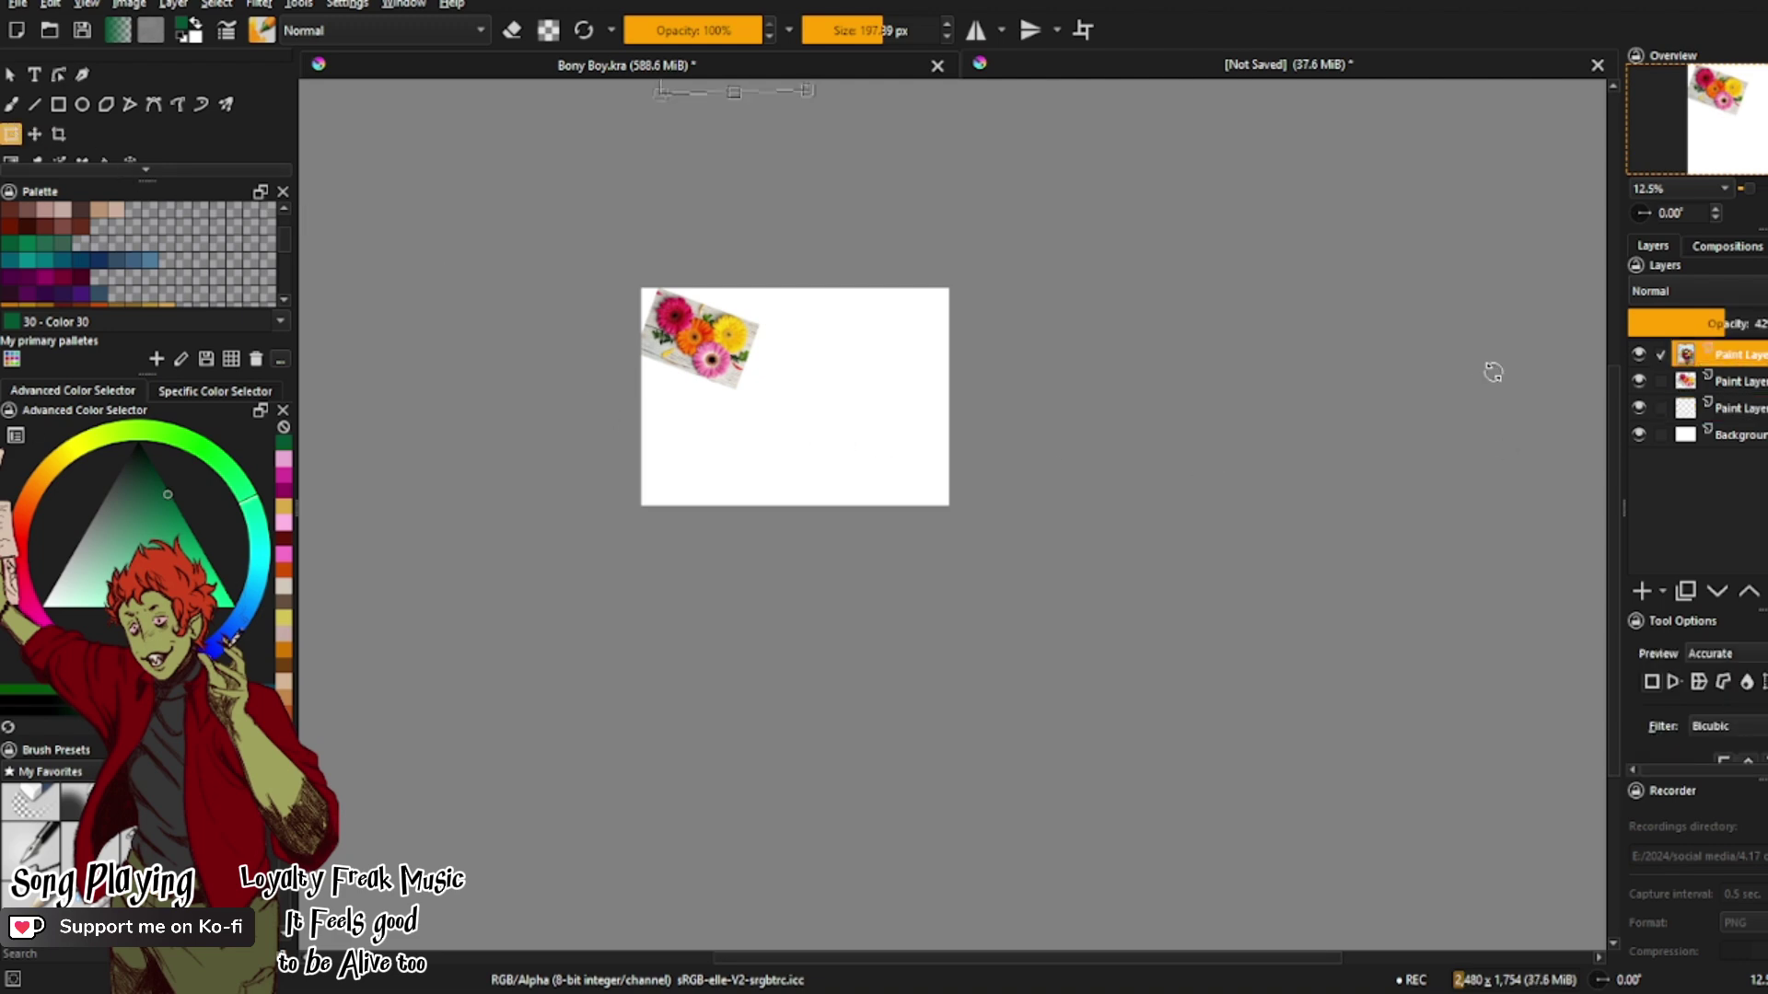
scroll(301, 274, down, 2)
click(34, 134)
drag(571, 362, 650, 536)
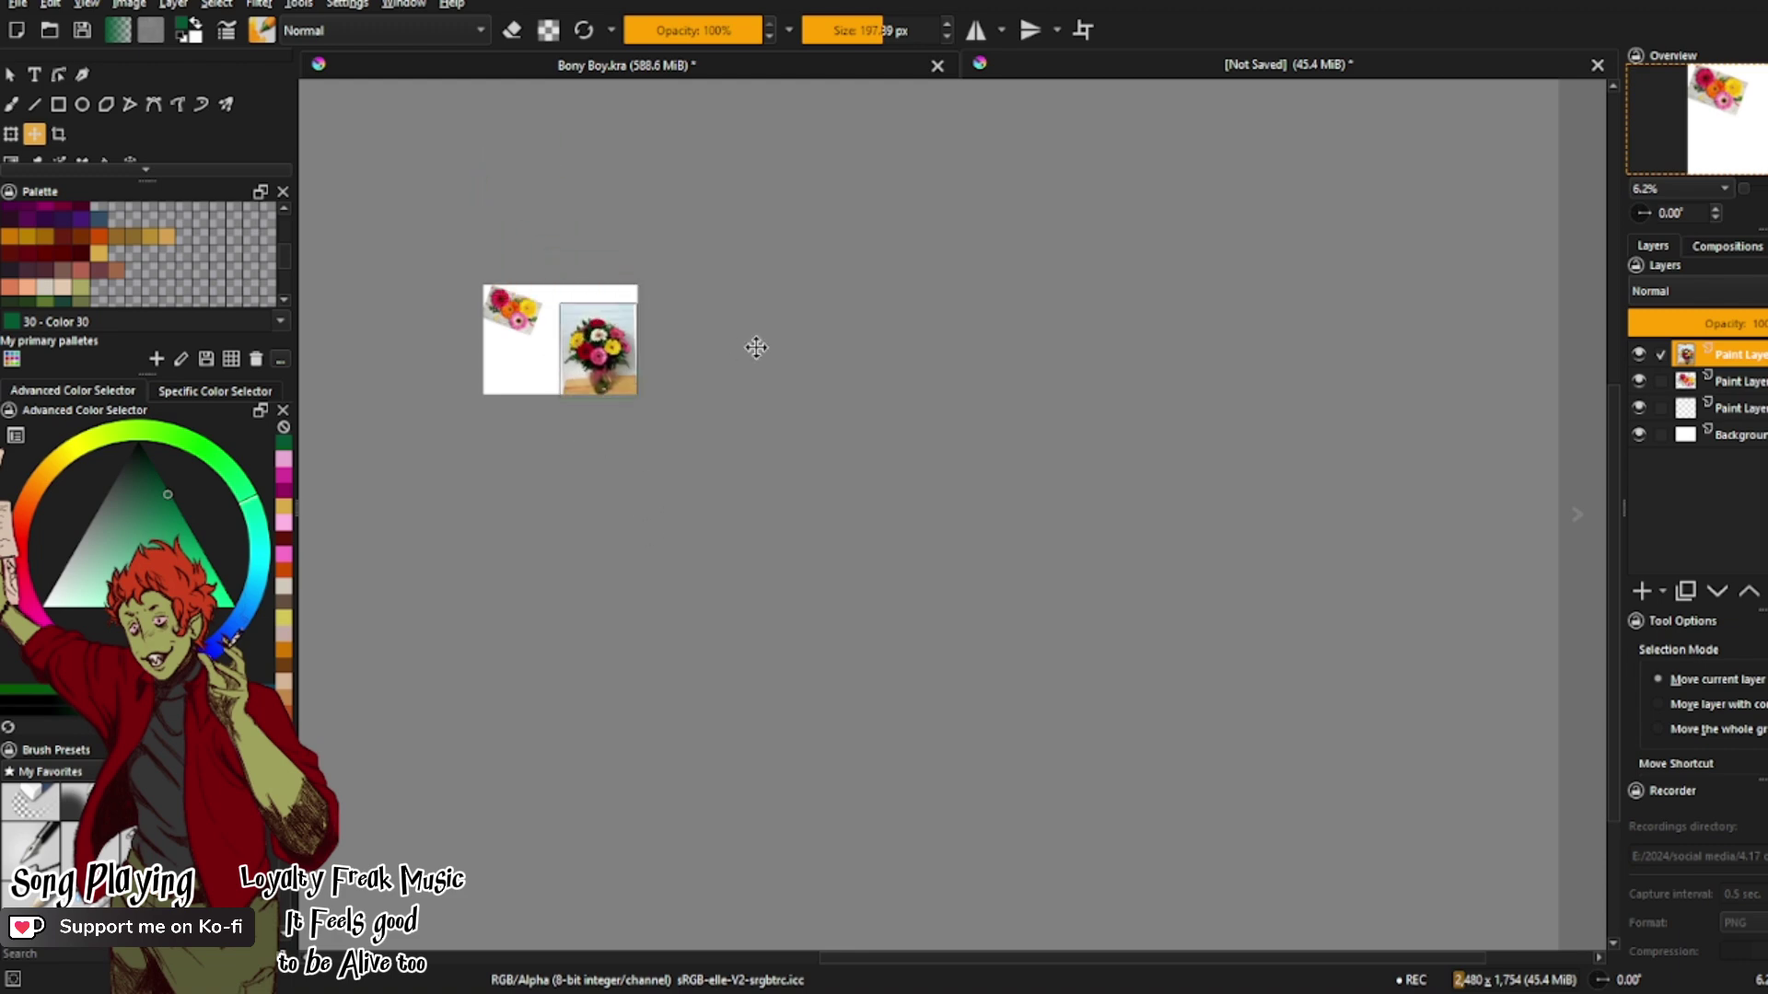
Step: Switch back to the Bony Boy painting, show the single red gerbera photo layer and add a new paint layer above it
click(849, 70)
click(1638, 563)
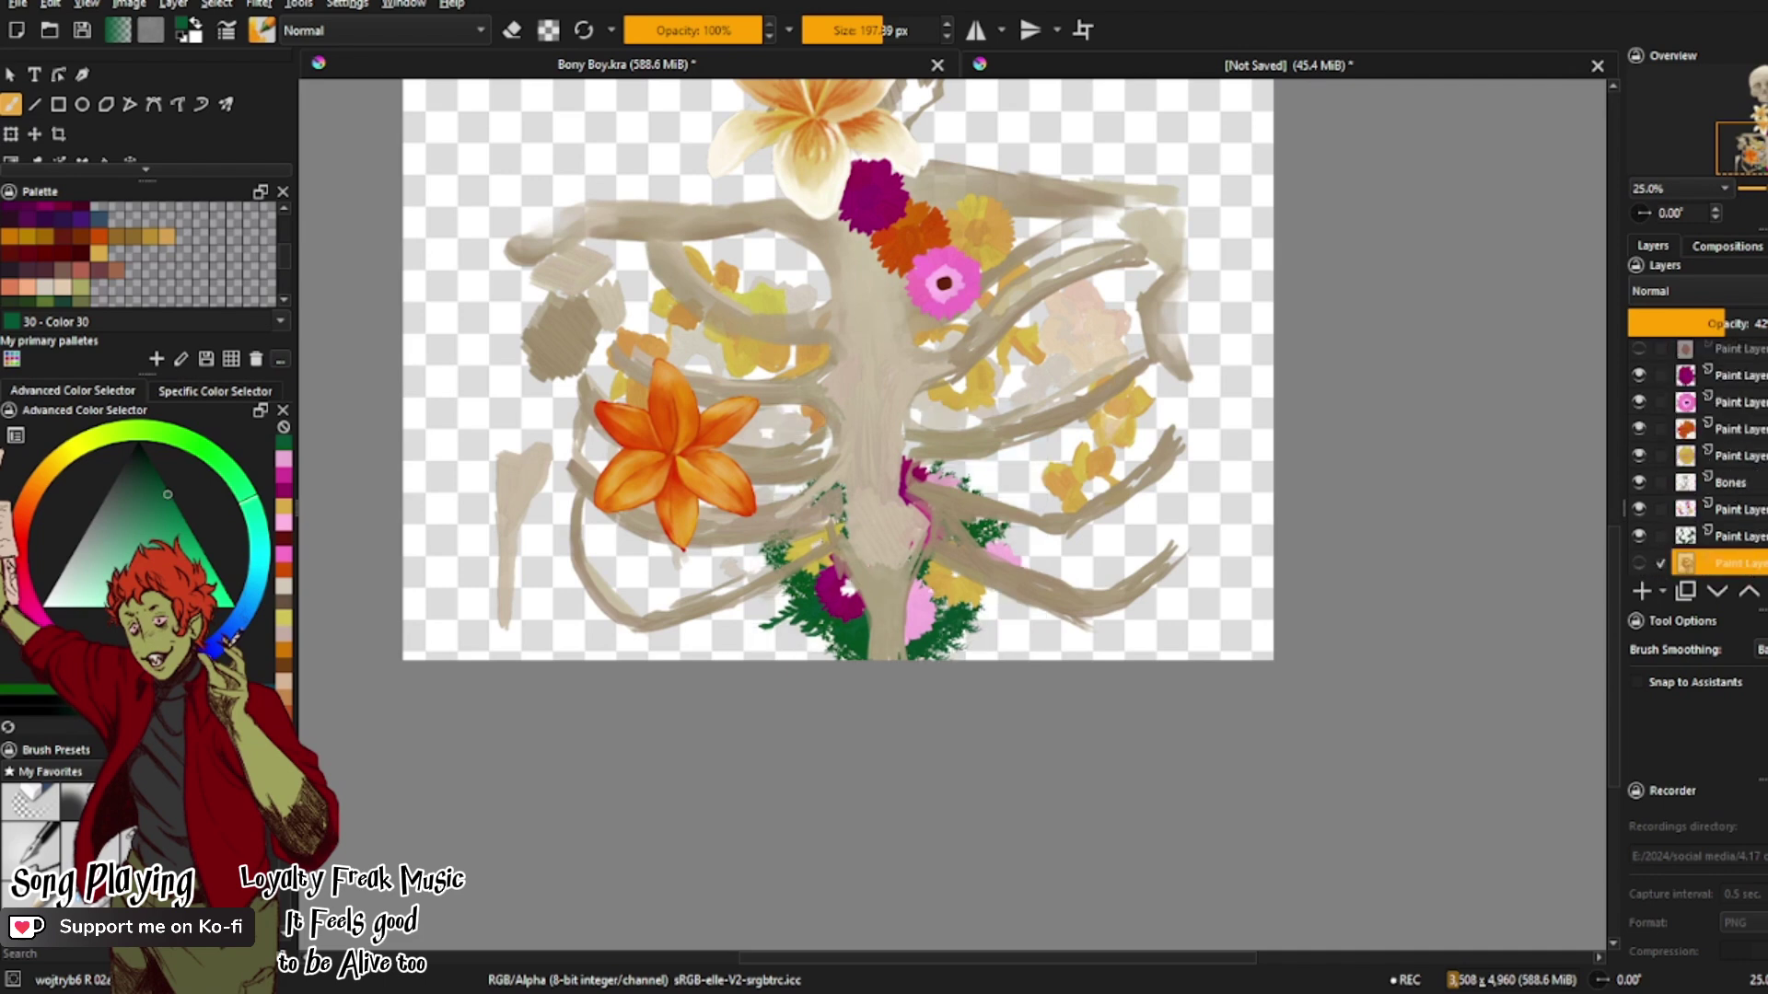
drag(1735, 348, 1756, 549)
scroll(1695, 438, up, 2)
click(1749, 452)
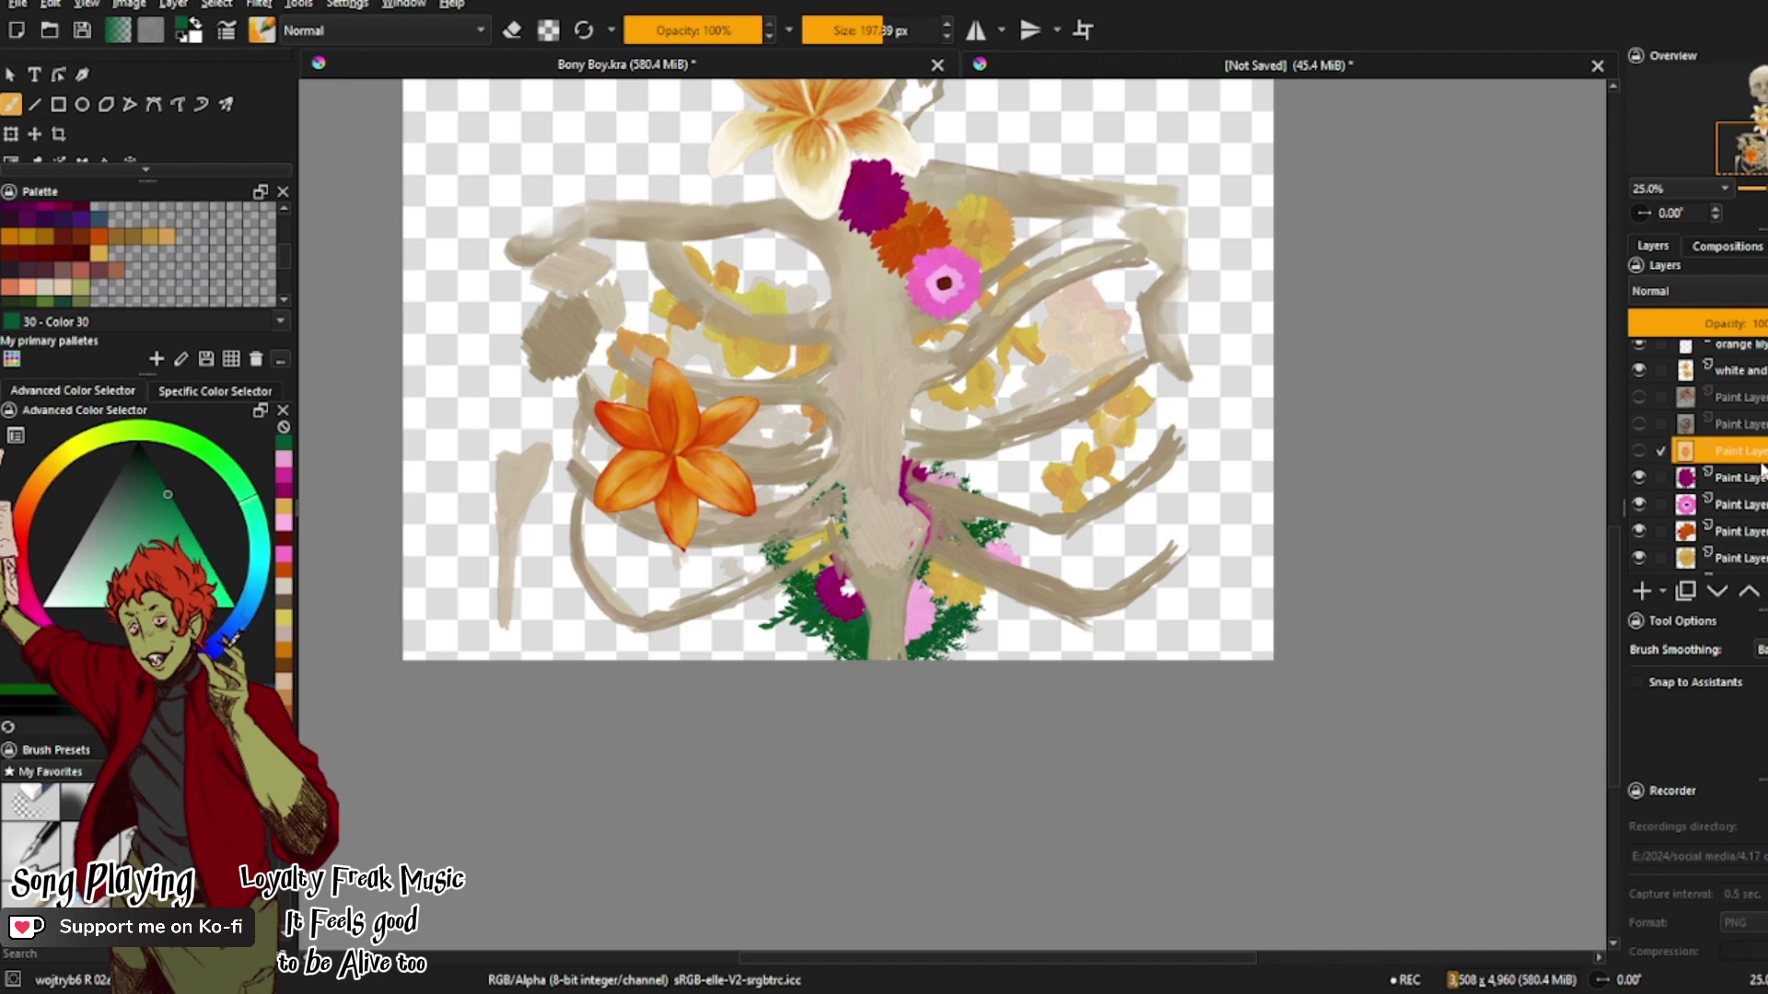
click(1639, 451)
click(1640, 590)
Step: Set a dark red brush to about 44 px and block in the upper petals of the red gerbera over its photo beside the neck
scroll(942, 779, up, 5)
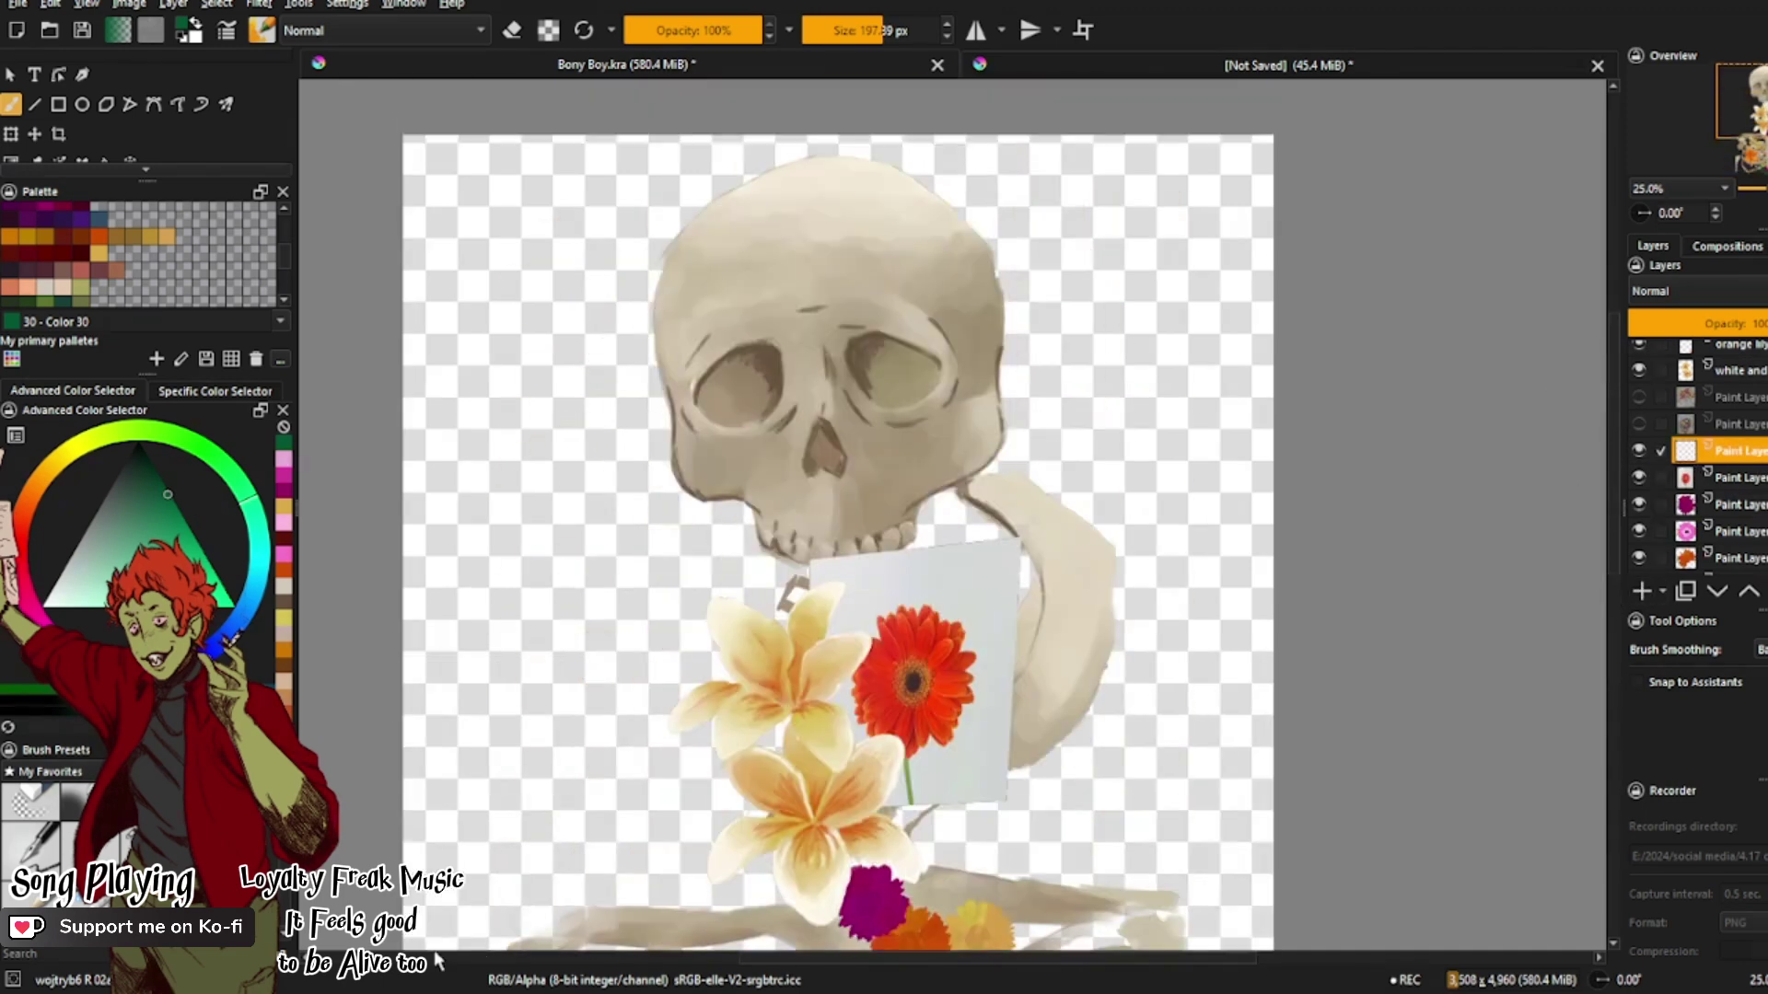
scroll(943, 779, up, 3)
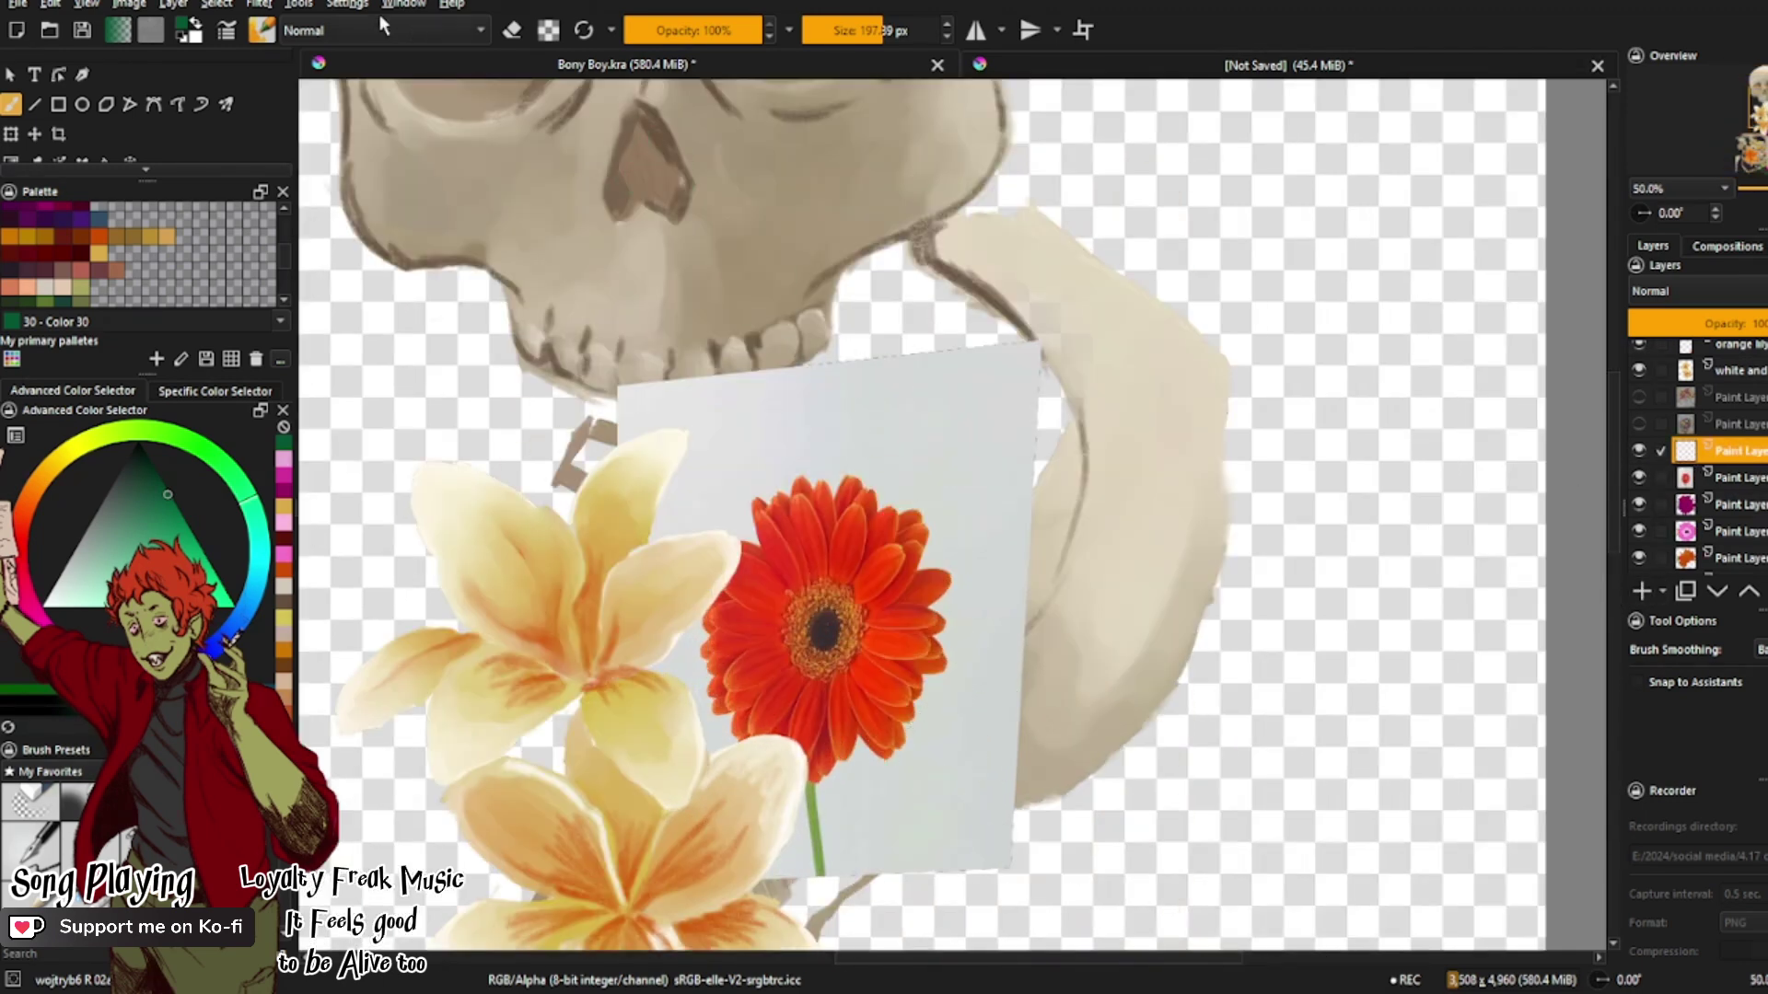
scroll(277, 243, up, 3)
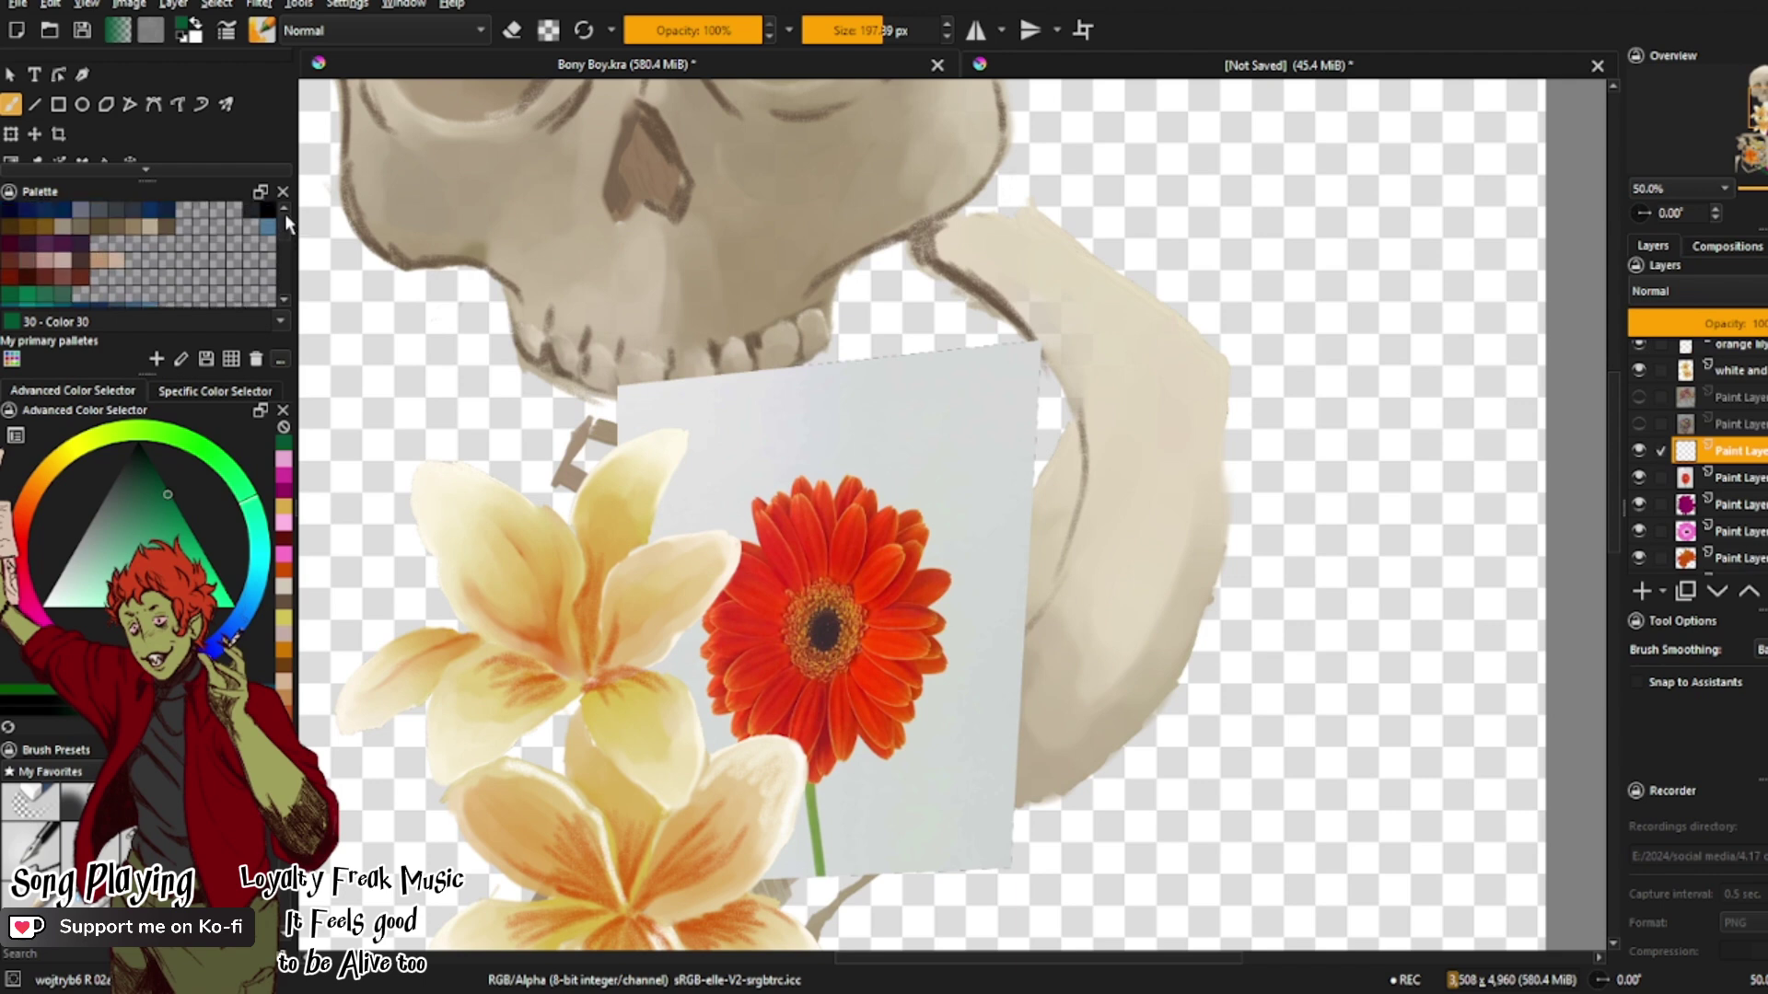
click(9, 276)
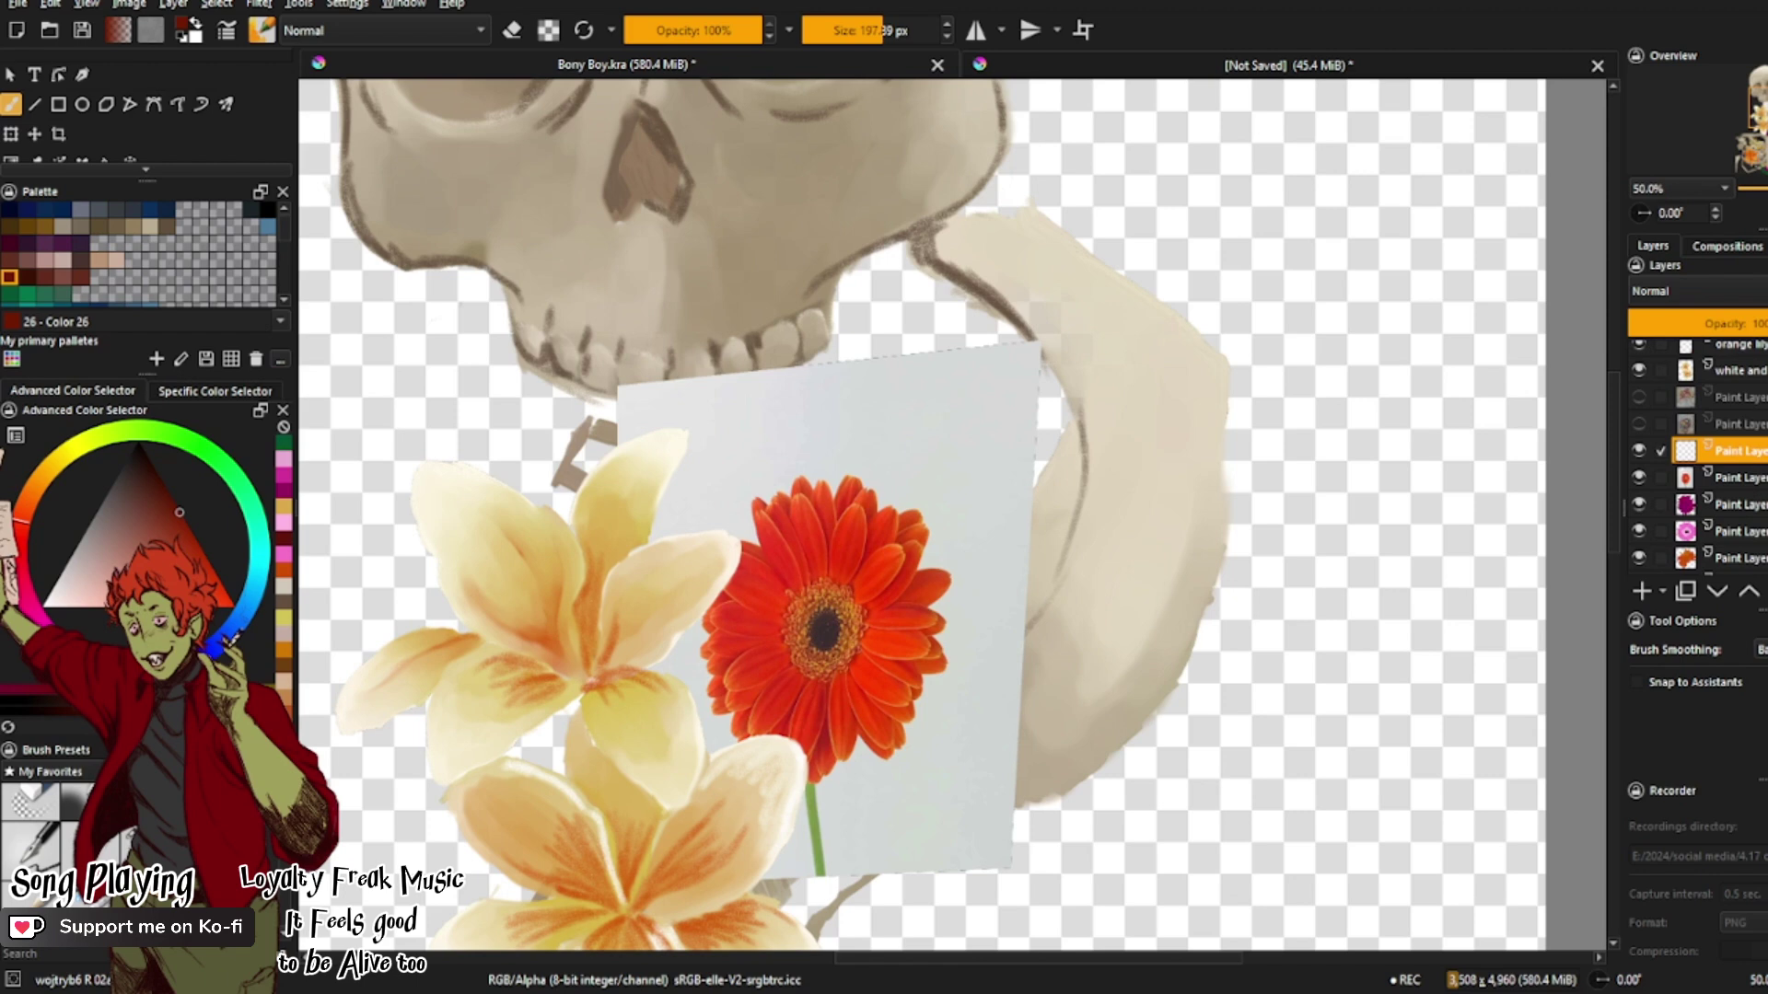
key(bracketleft)
key(bracketleft)
click(849, 31)
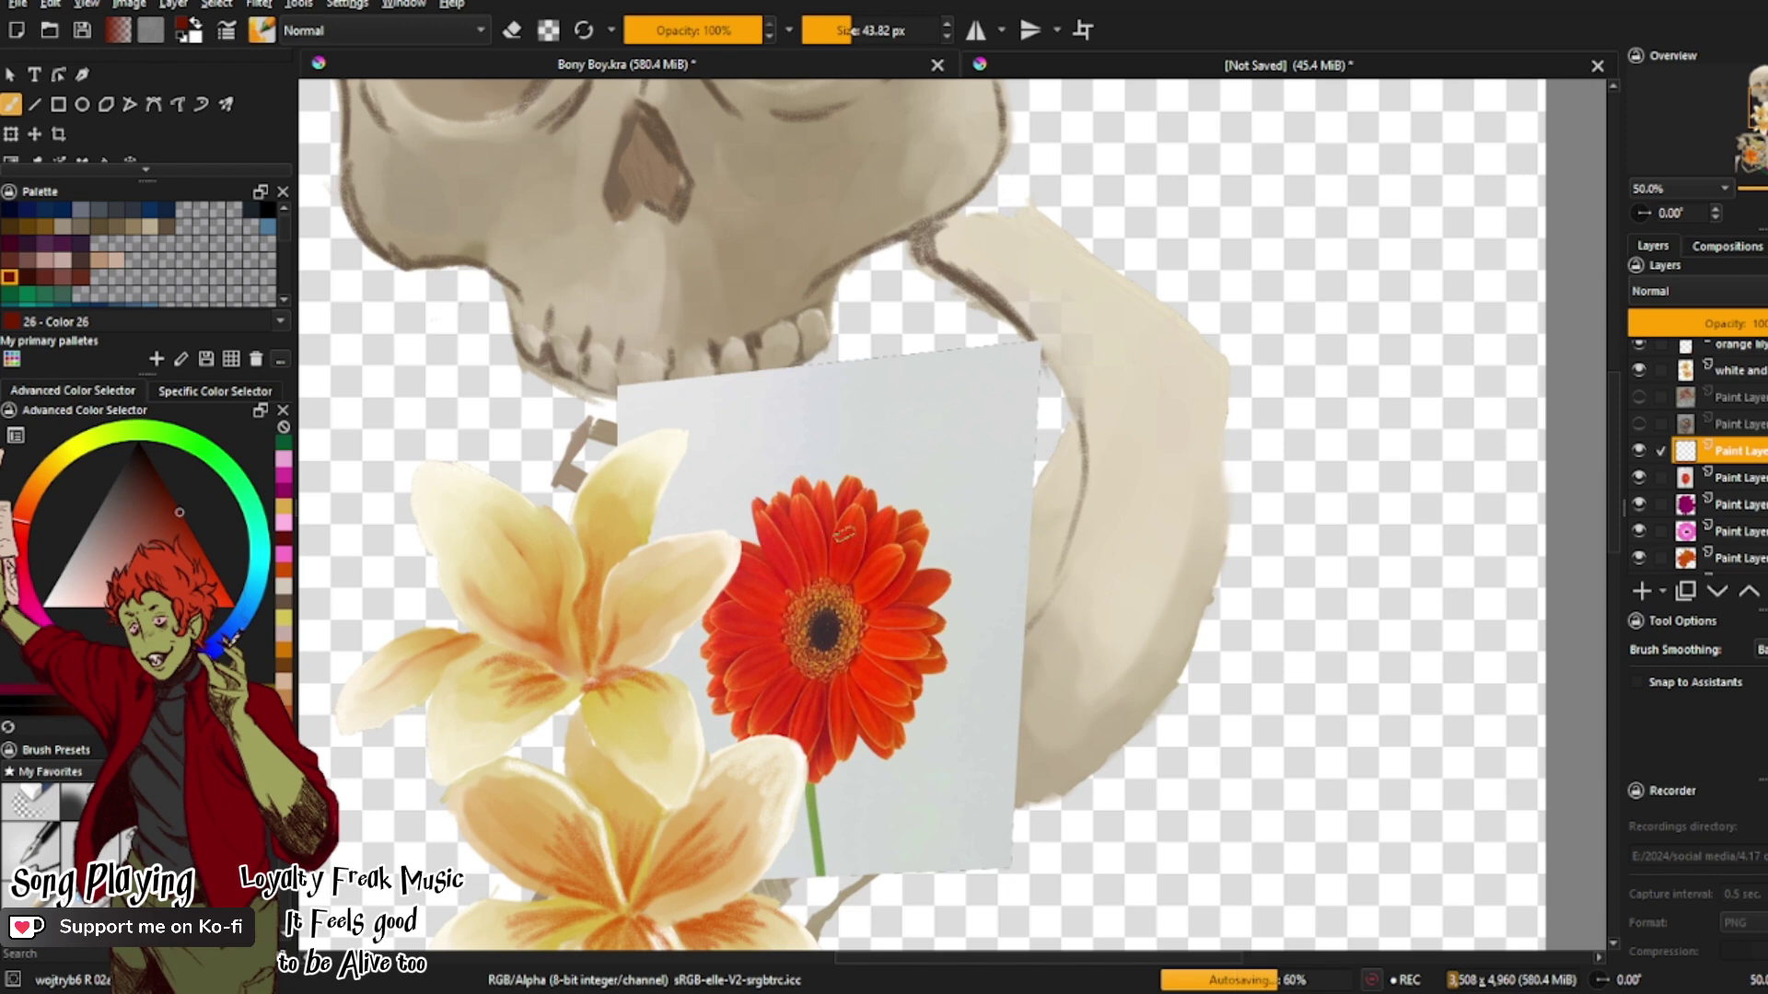
mouse_move(847, 511)
mouse_down()
mouse_move(846, 572)
mouse_move(858, 512)
mouse_move(796, 501)
mouse_move(814, 569)
mouse_move(799, 508)
mouse_move(771, 501)
mouse_move(810, 573)
mouse_up()
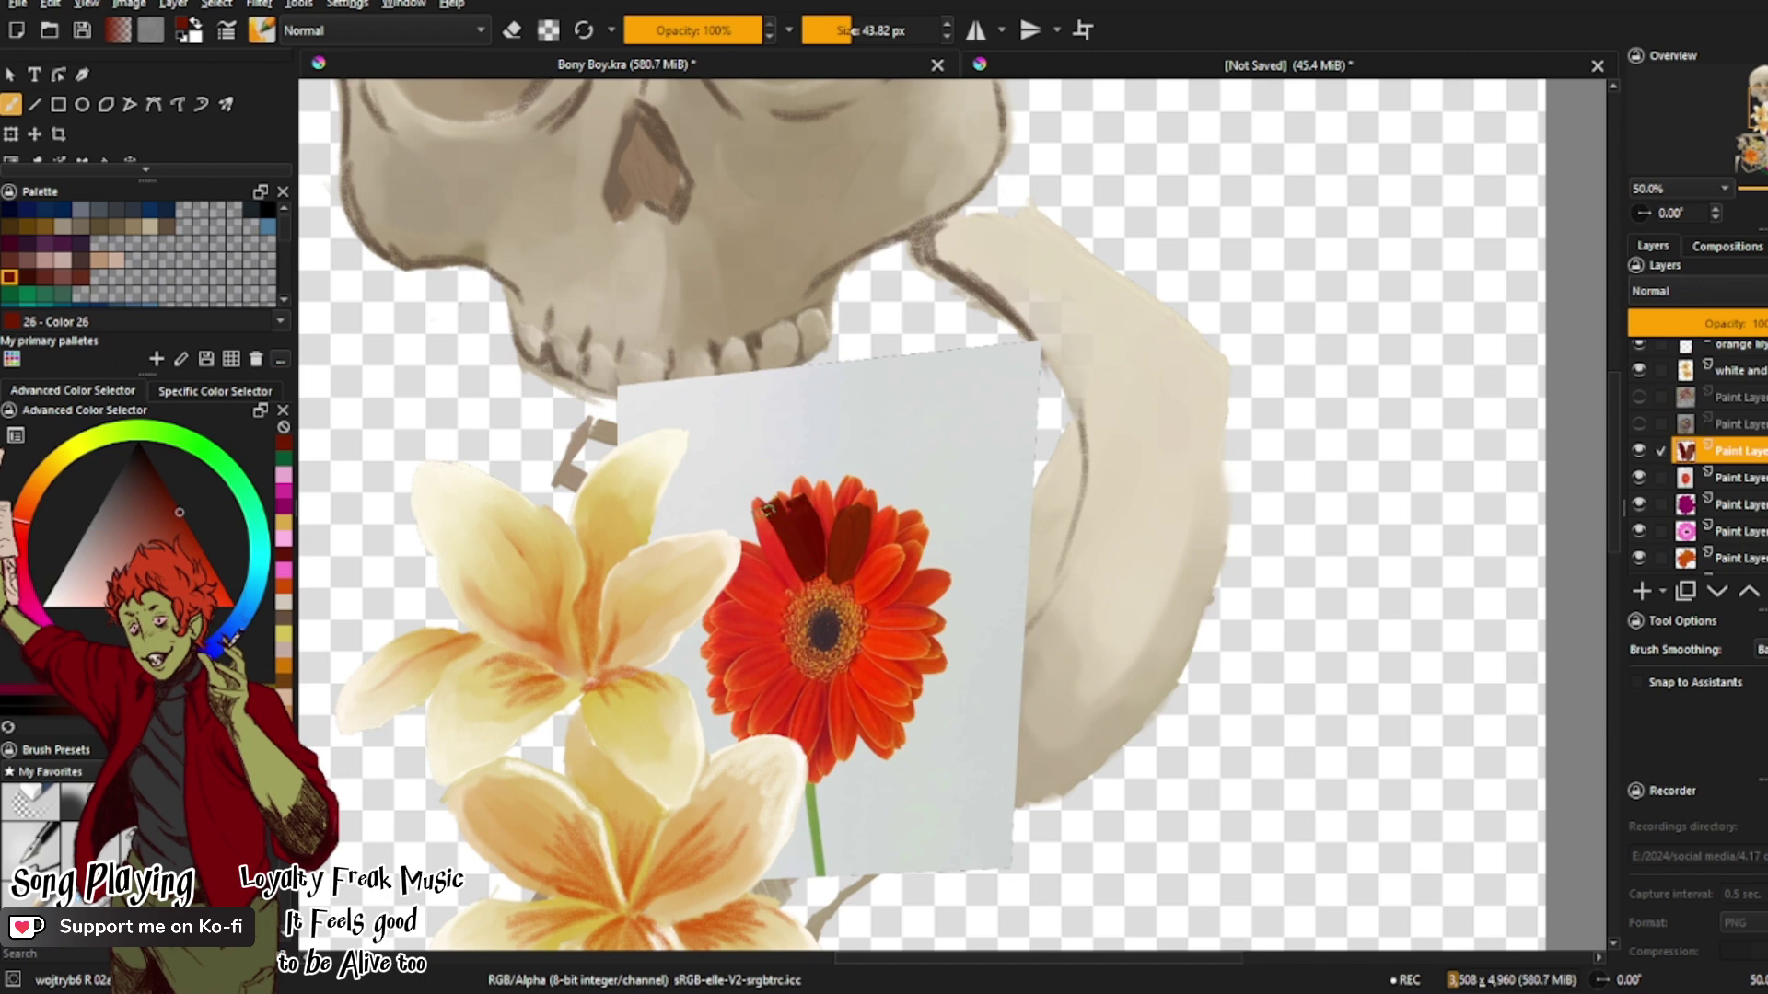
mouse_move(766, 507)
mouse_down()
mouse_move(798, 582)
mouse_move(716, 554)
mouse_move(776, 579)
mouse_move(782, 593)
mouse_move(726, 563)
mouse_move(771, 609)
mouse_move(757, 584)
mouse_move(806, 588)
mouse_move(834, 563)
mouse_move(801, 482)
mouse_move(796, 507)
mouse_move(782, 501)
mouse_move(809, 532)
mouse_move(842, 475)
mouse_move(834, 523)
mouse_move(863, 498)
mouse_move(862, 546)
mouse_move(885, 511)
mouse_move(888, 539)
mouse_move(908, 516)
mouse_move(873, 600)
mouse_move(903, 572)
mouse_move(885, 600)
mouse_move(910, 548)
mouse_move(869, 582)
mouse_move(878, 555)
mouse_move(863, 595)
mouse_up()
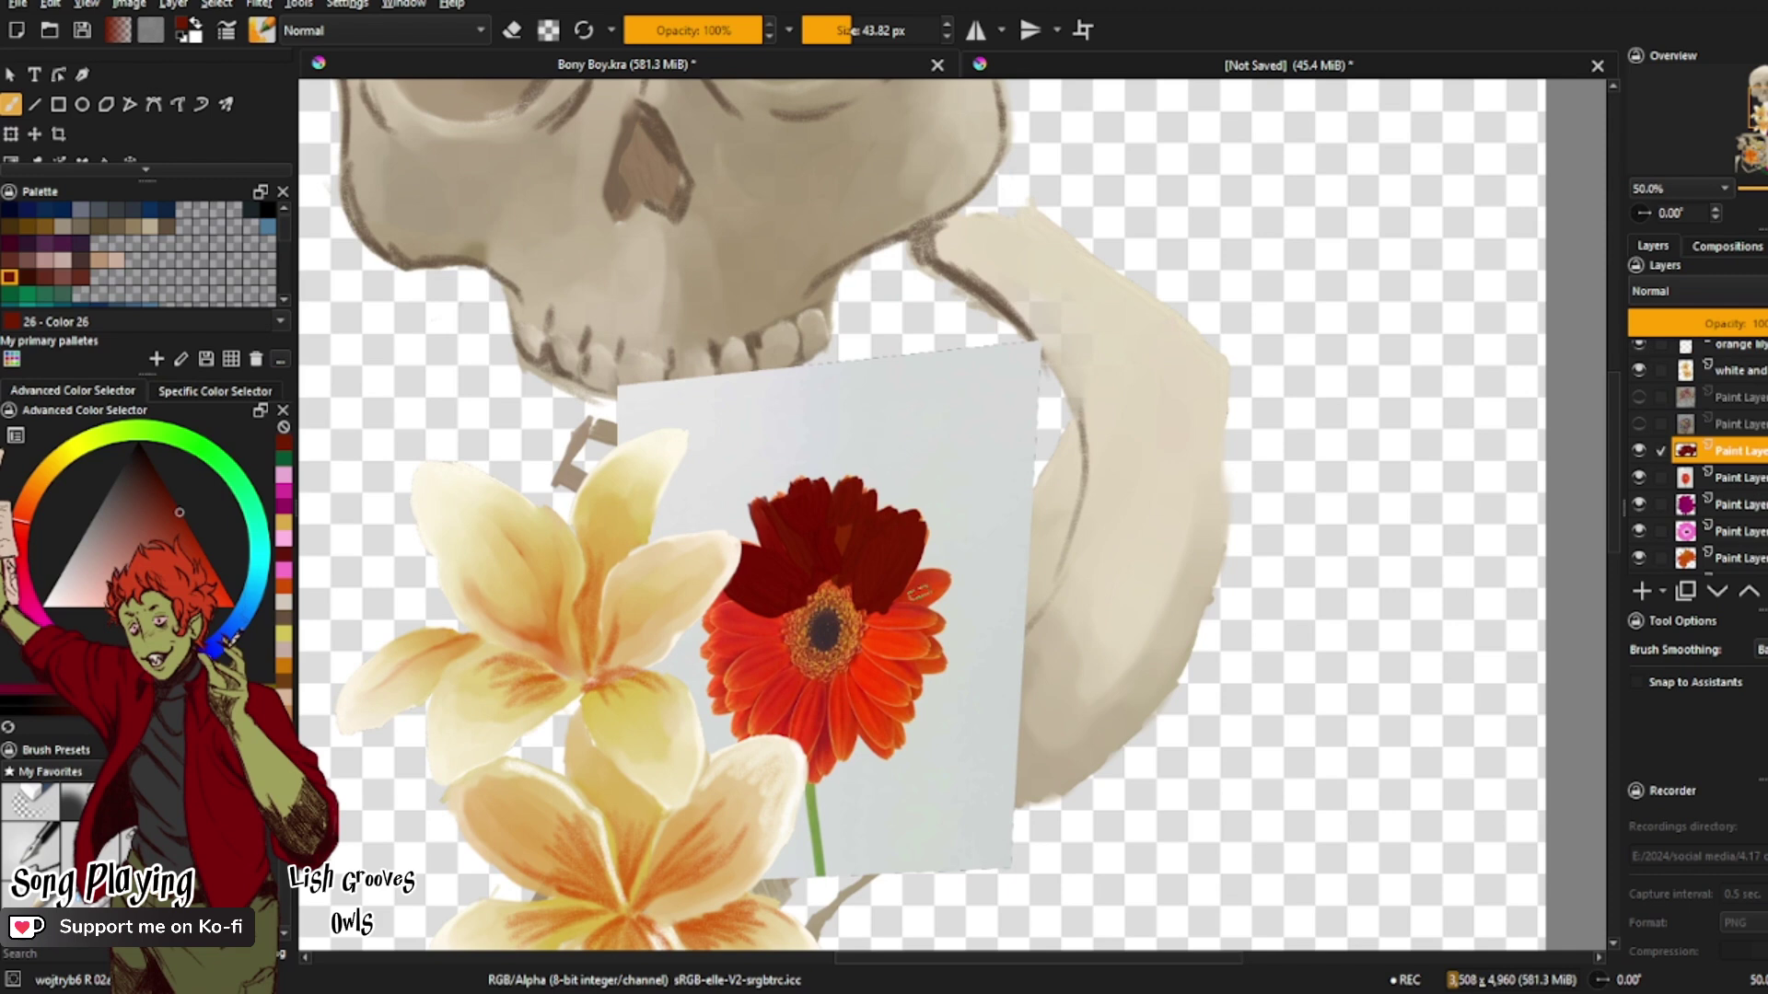
mouse_move(919, 592)
mouse_down()
mouse_move(898, 585)
mouse_move(935, 579)
mouse_move(939, 597)
mouse_move(866, 608)
mouse_up()
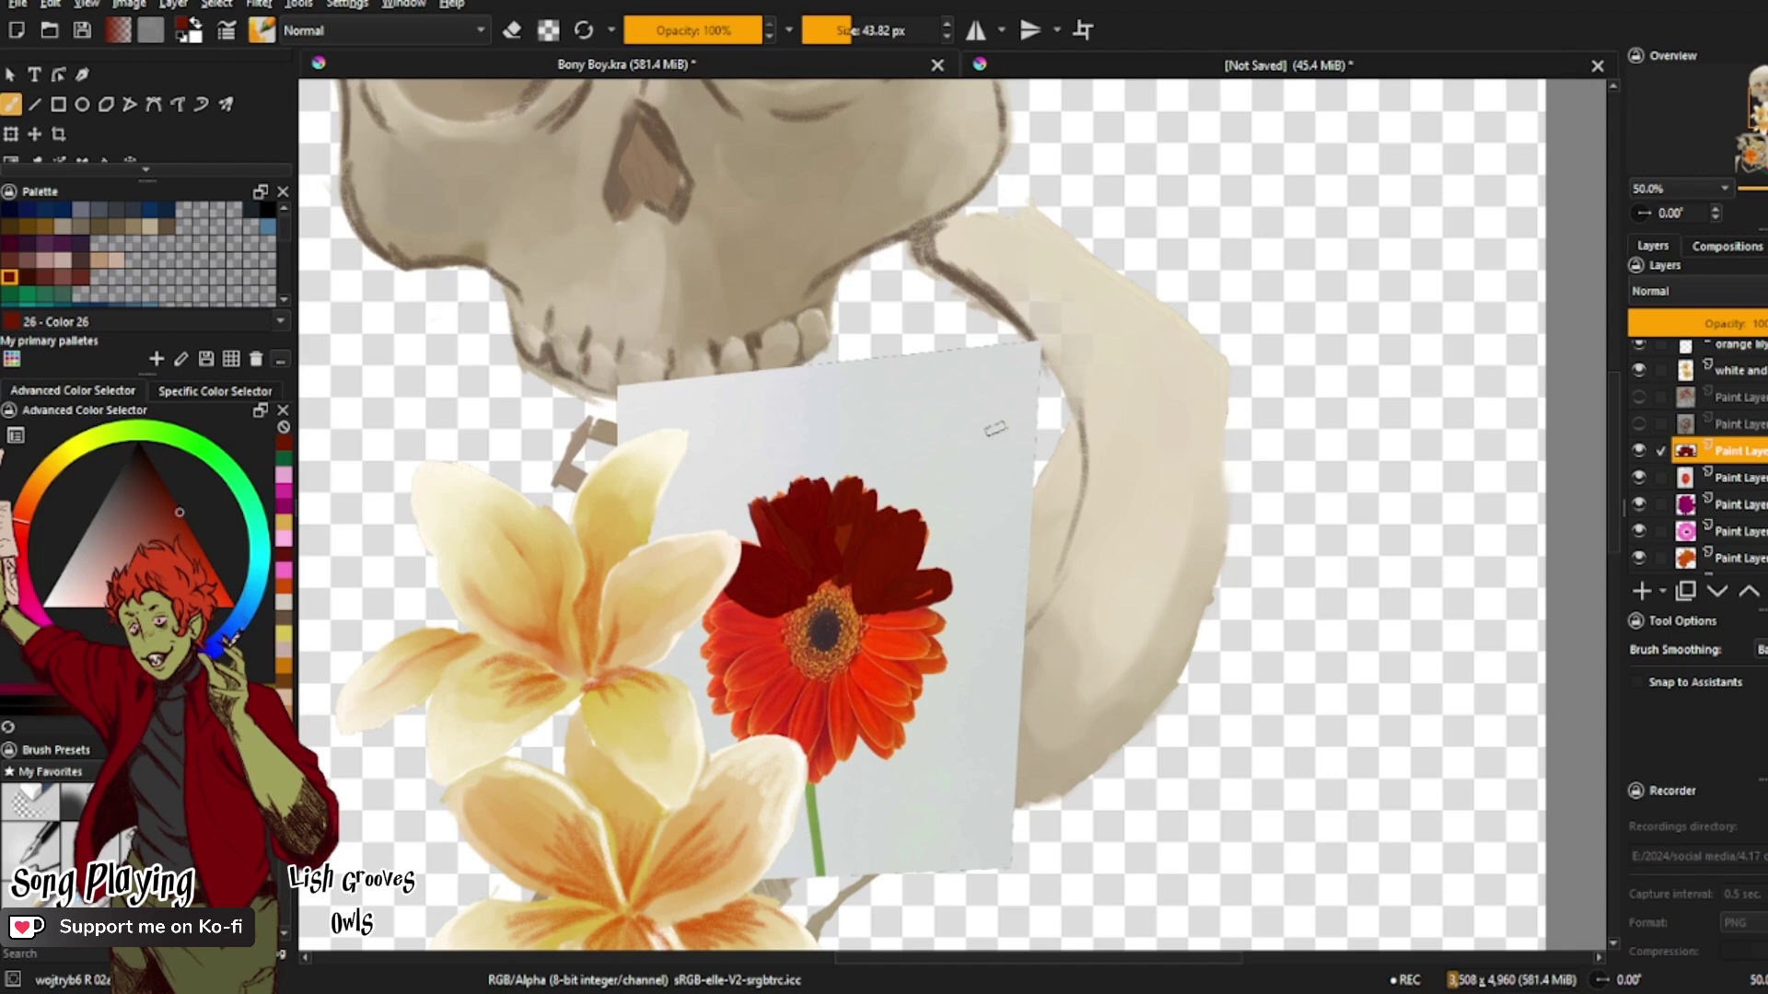
Step: Fill the remaining side and lower petals of the gerbera with dark red, leaving its centre unpainted
mouse_move(777, 622)
mouse_down()
mouse_move(731, 607)
mouse_move(772, 623)
mouse_move(826, 578)
mouse_up()
mouse_move(724, 594)
mouse_down()
mouse_move(726, 646)
mouse_move(776, 638)
mouse_move(719, 662)
mouse_move(733, 684)
mouse_move(757, 649)
mouse_move(794, 684)
mouse_move(757, 712)
mouse_move(734, 699)
mouse_move(746, 683)
mouse_move(728, 704)
mouse_move(731, 668)
mouse_up()
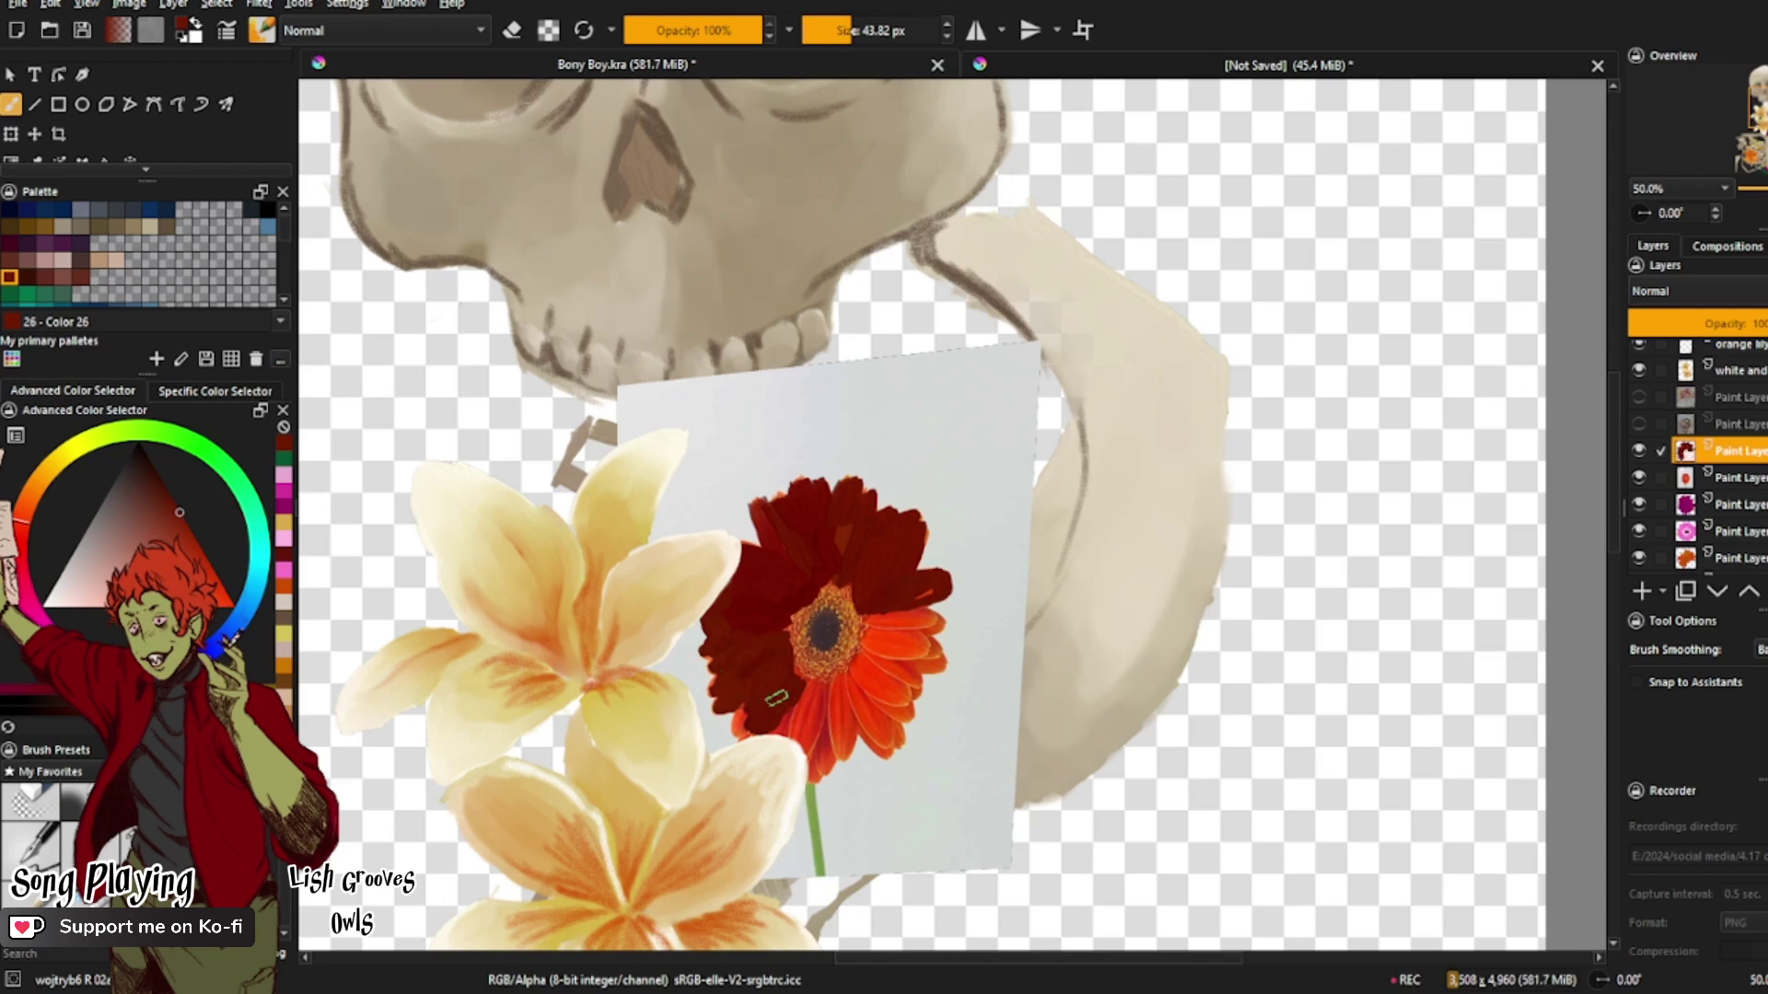
mouse_move(756, 707)
mouse_down()
mouse_move(741, 726)
mouse_move(810, 702)
mouse_move(797, 750)
mouse_move(814, 774)
mouse_move(825, 689)
mouse_move(845, 748)
mouse_move(845, 683)
mouse_move(889, 749)
mouse_move(861, 676)
mouse_move(901, 690)
mouse_move(882, 697)
mouse_move(909, 716)
mouse_move(877, 658)
mouse_move(906, 646)
mouse_move(878, 635)
mouse_move(918, 640)
mouse_move(930, 665)
mouse_move(915, 663)
mouse_move(930, 626)
mouse_move(898, 614)
mouse_move(862, 634)
mouse_move(825, 685)
mouse_up()
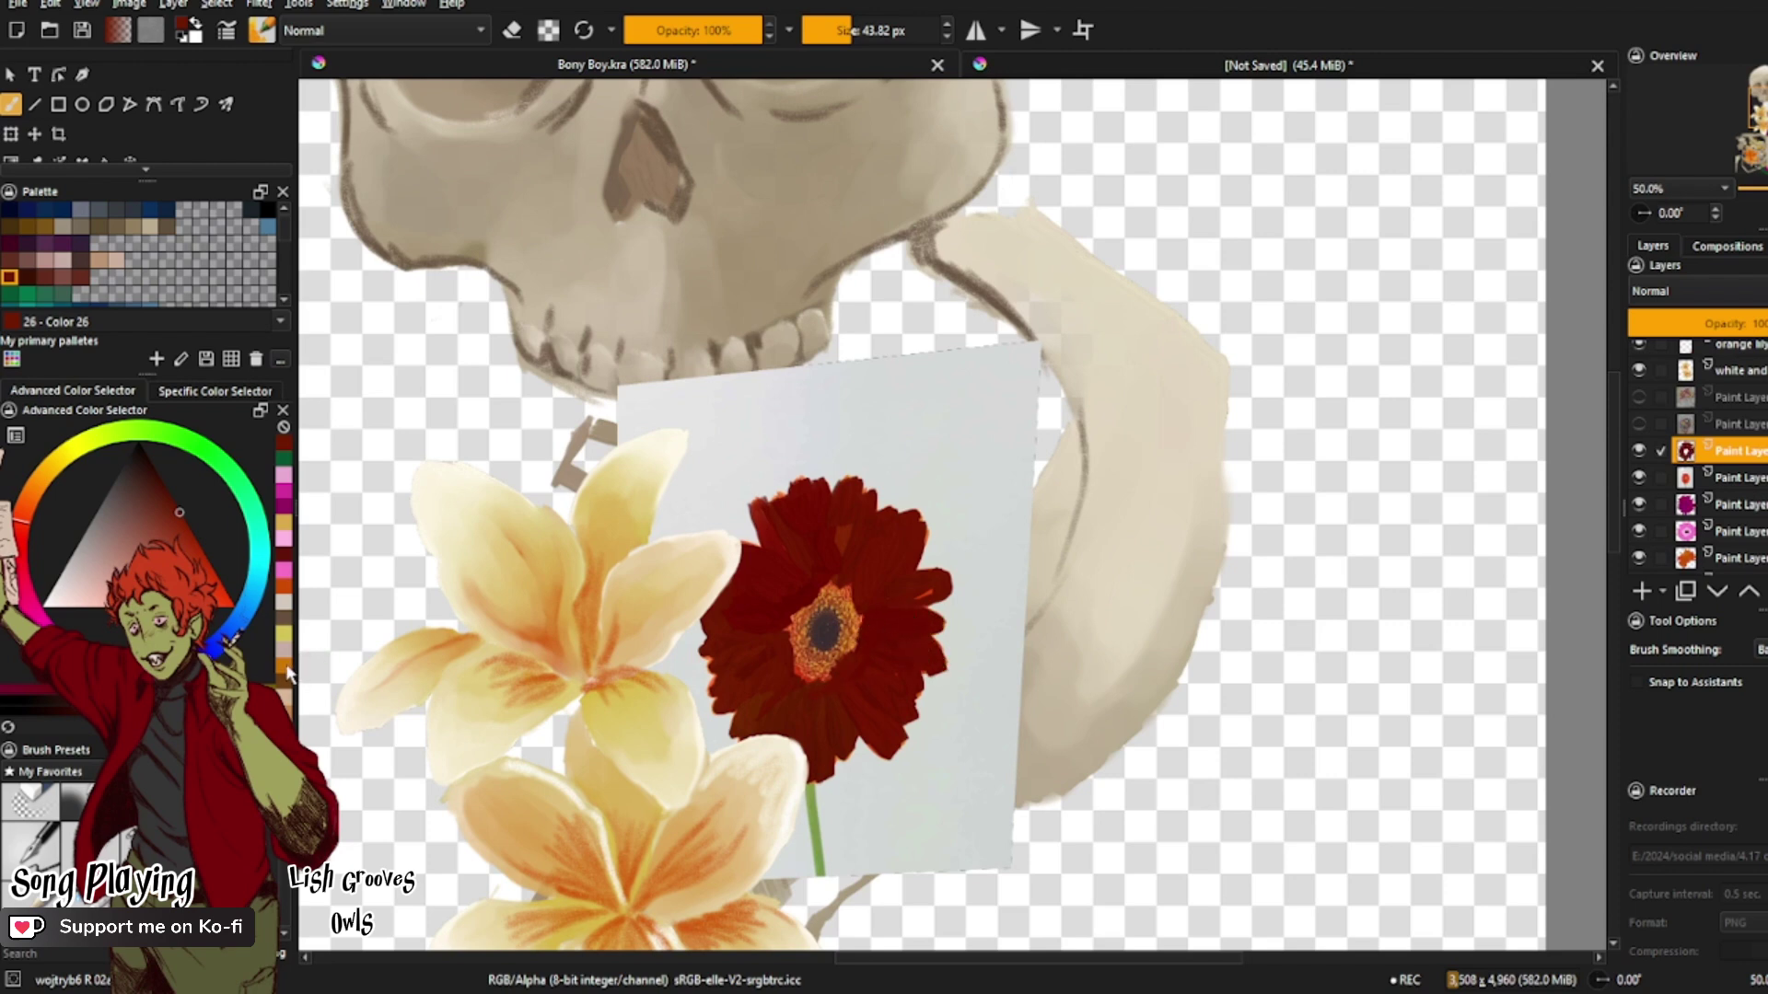
Step: Paint the dark red gerbera's centre with a golden yellow ring and a brown core
ctrl+click(890, 605)
mouse_move(824, 591)
mouse_down()
mouse_move(784, 646)
mouse_move(807, 678)
mouse_move(852, 654)
mouse_move(845, 599)
mouse_up()
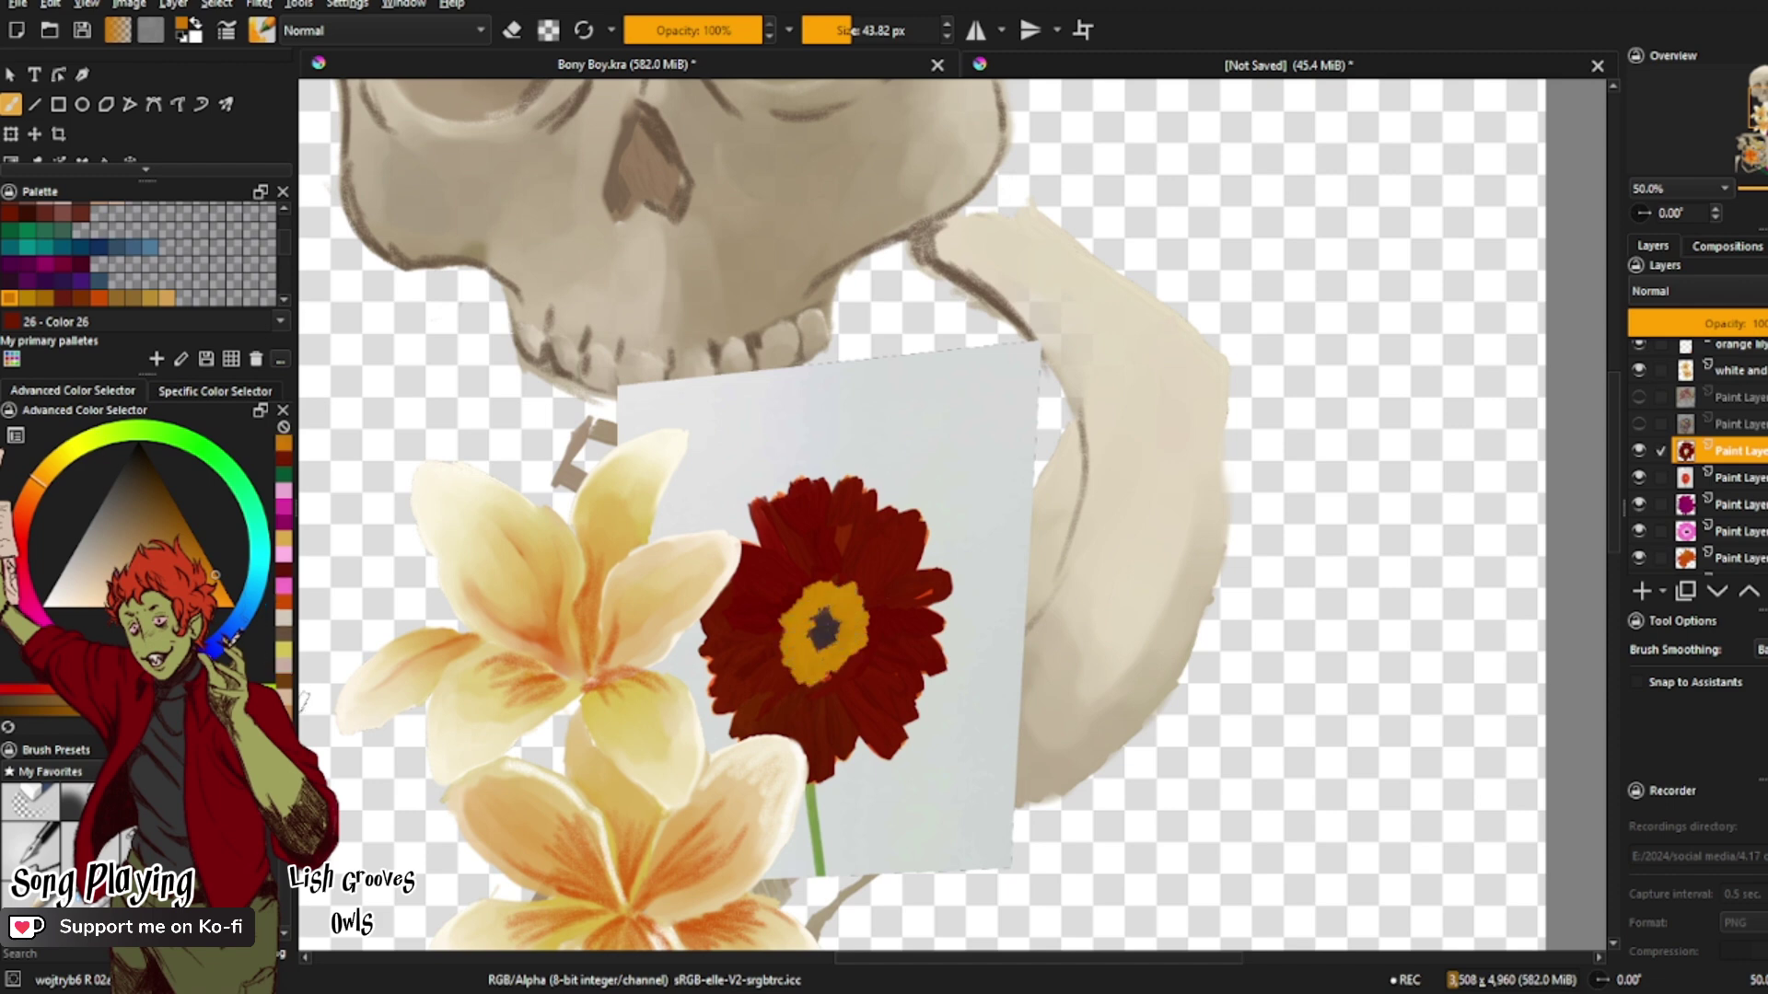
click(287, 696)
drag(817, 628, 821, 626)
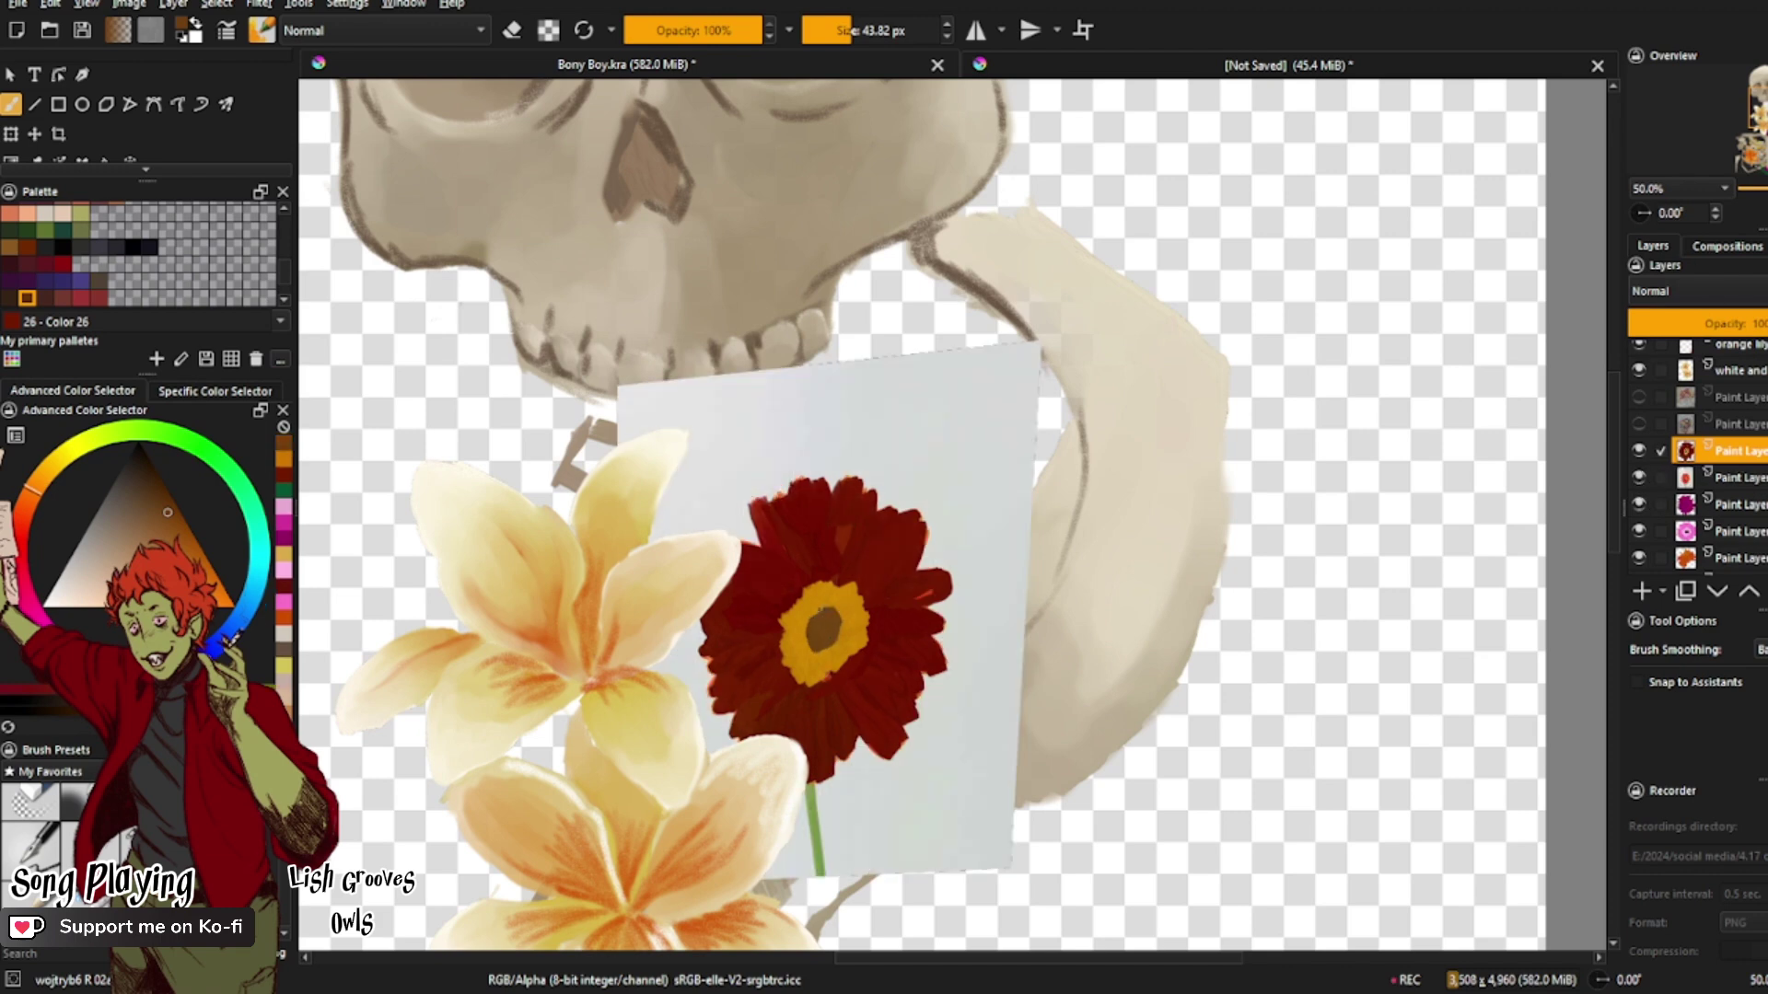
Step: Move the red gerbera photo layer into the unsaved reference document, reposition it there, and remove it from the Bony Boy painting
click(1651, 477)
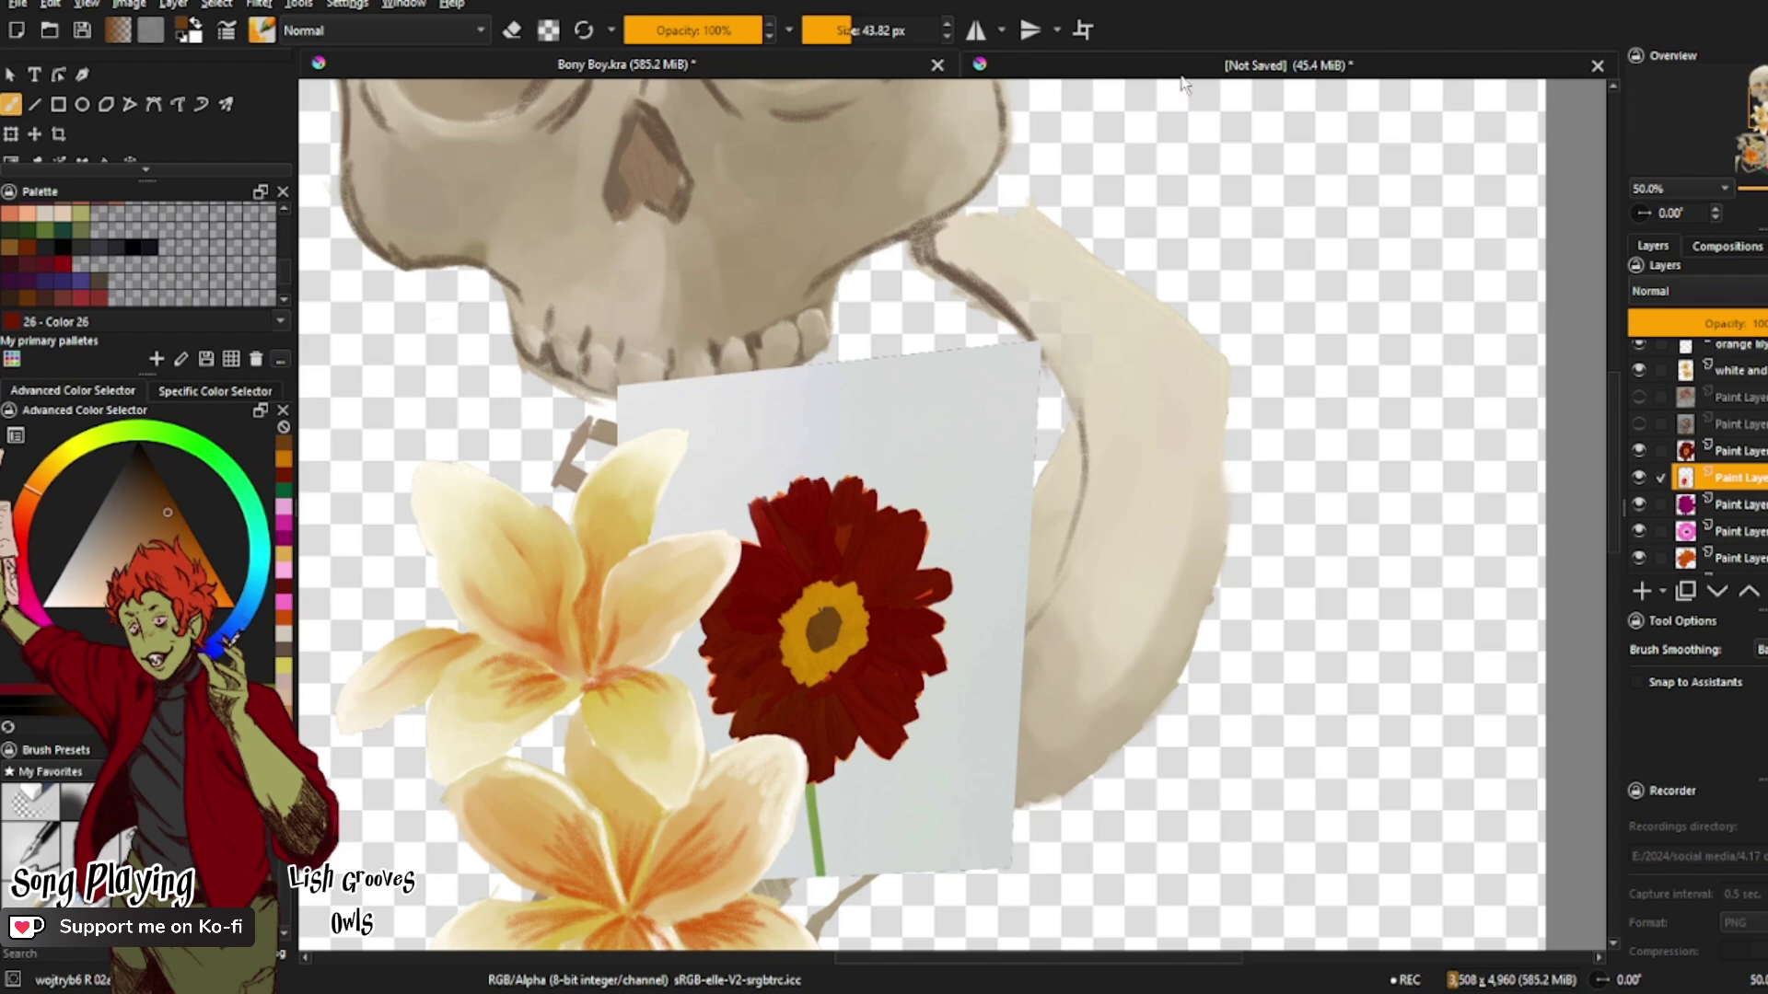
click(1157, 60)
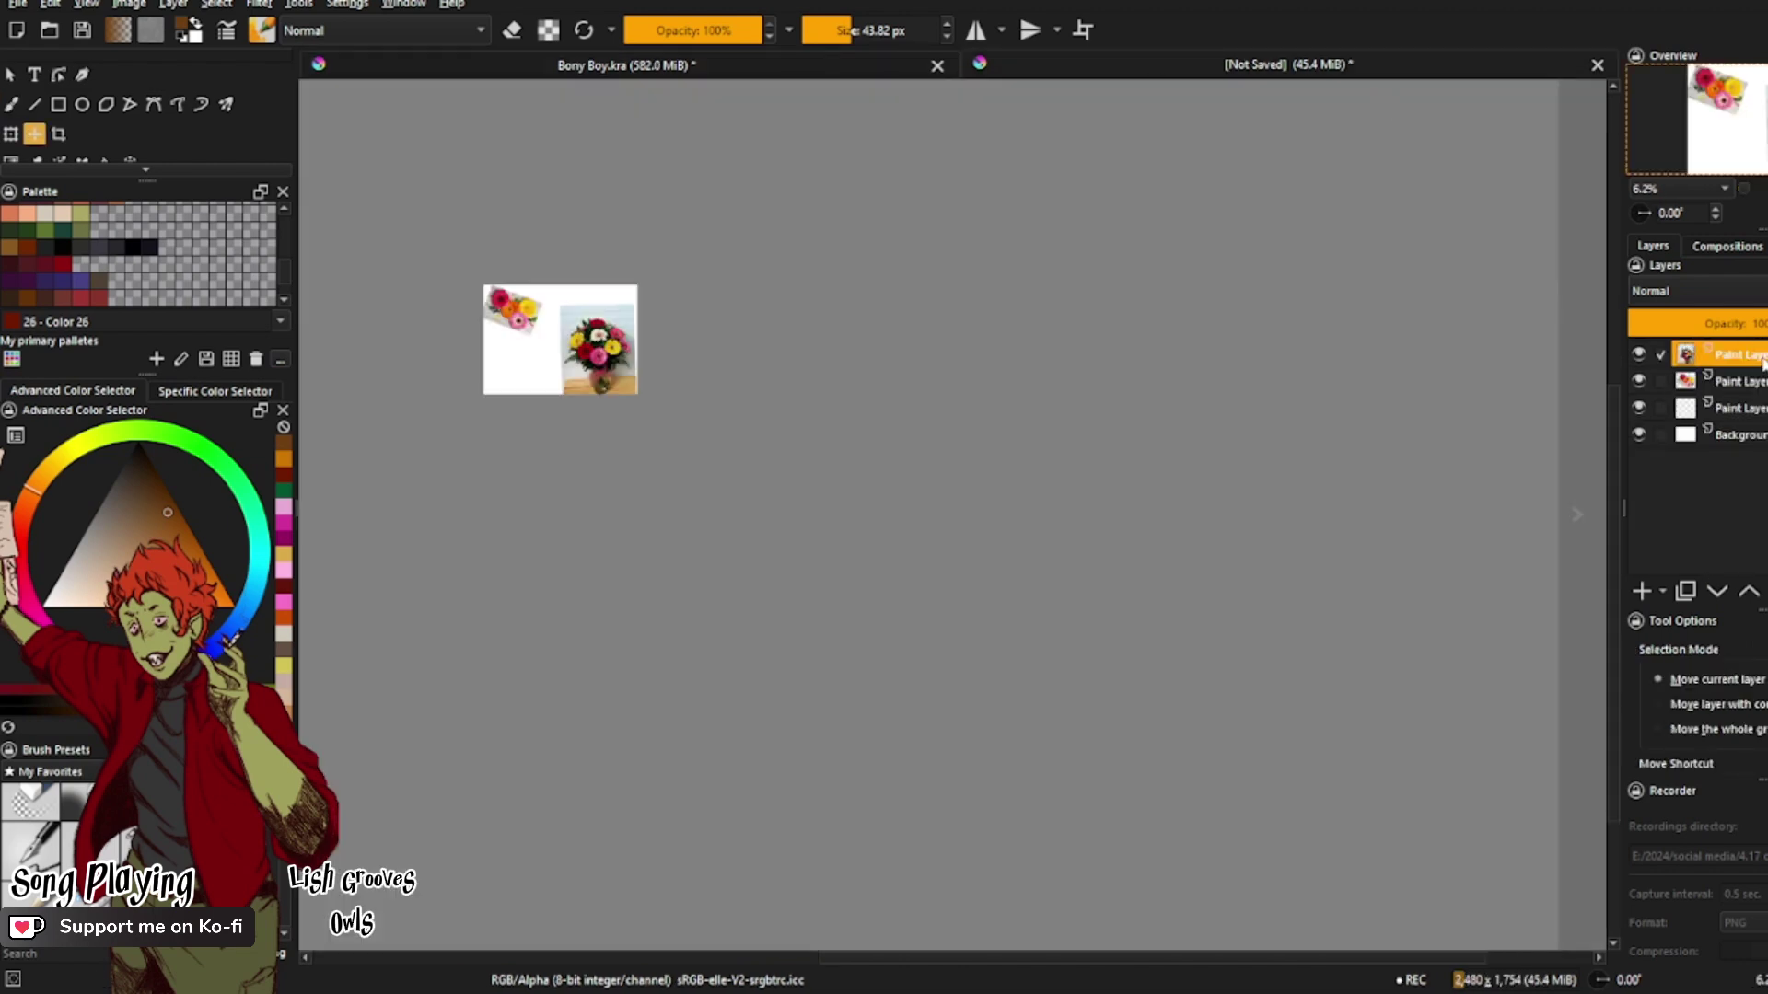
key(ctrl+v)
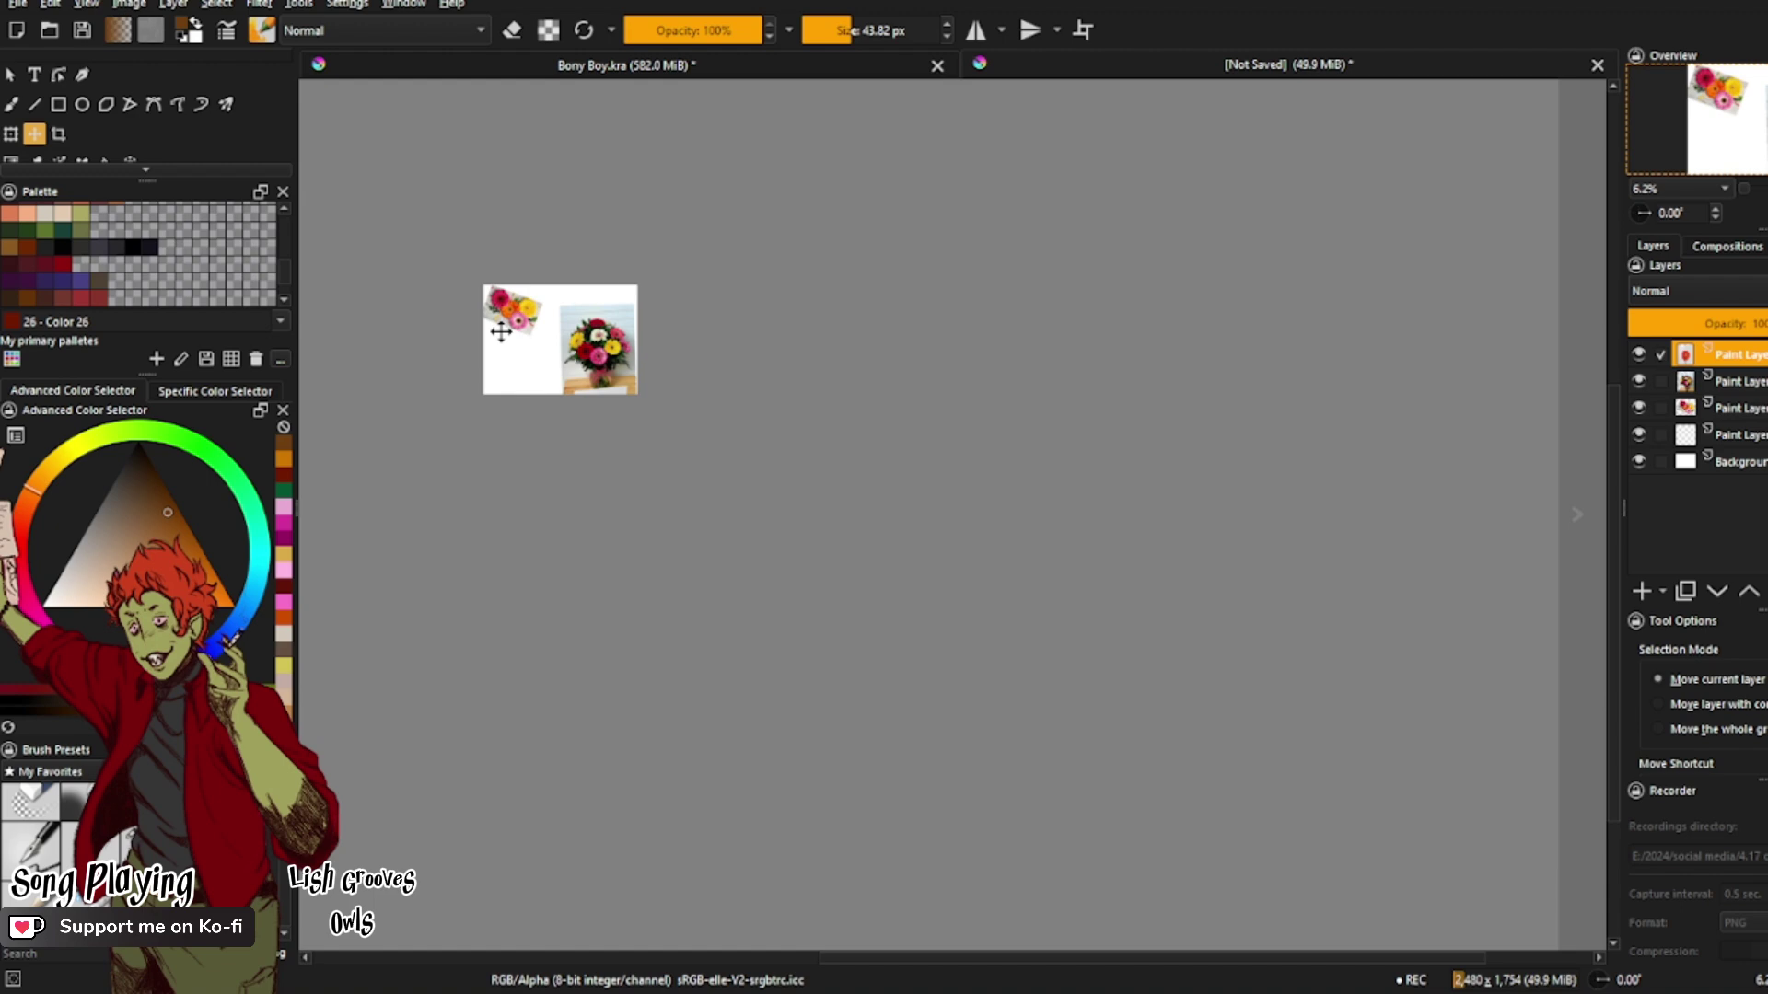
drag(618, 380, 529, 324)
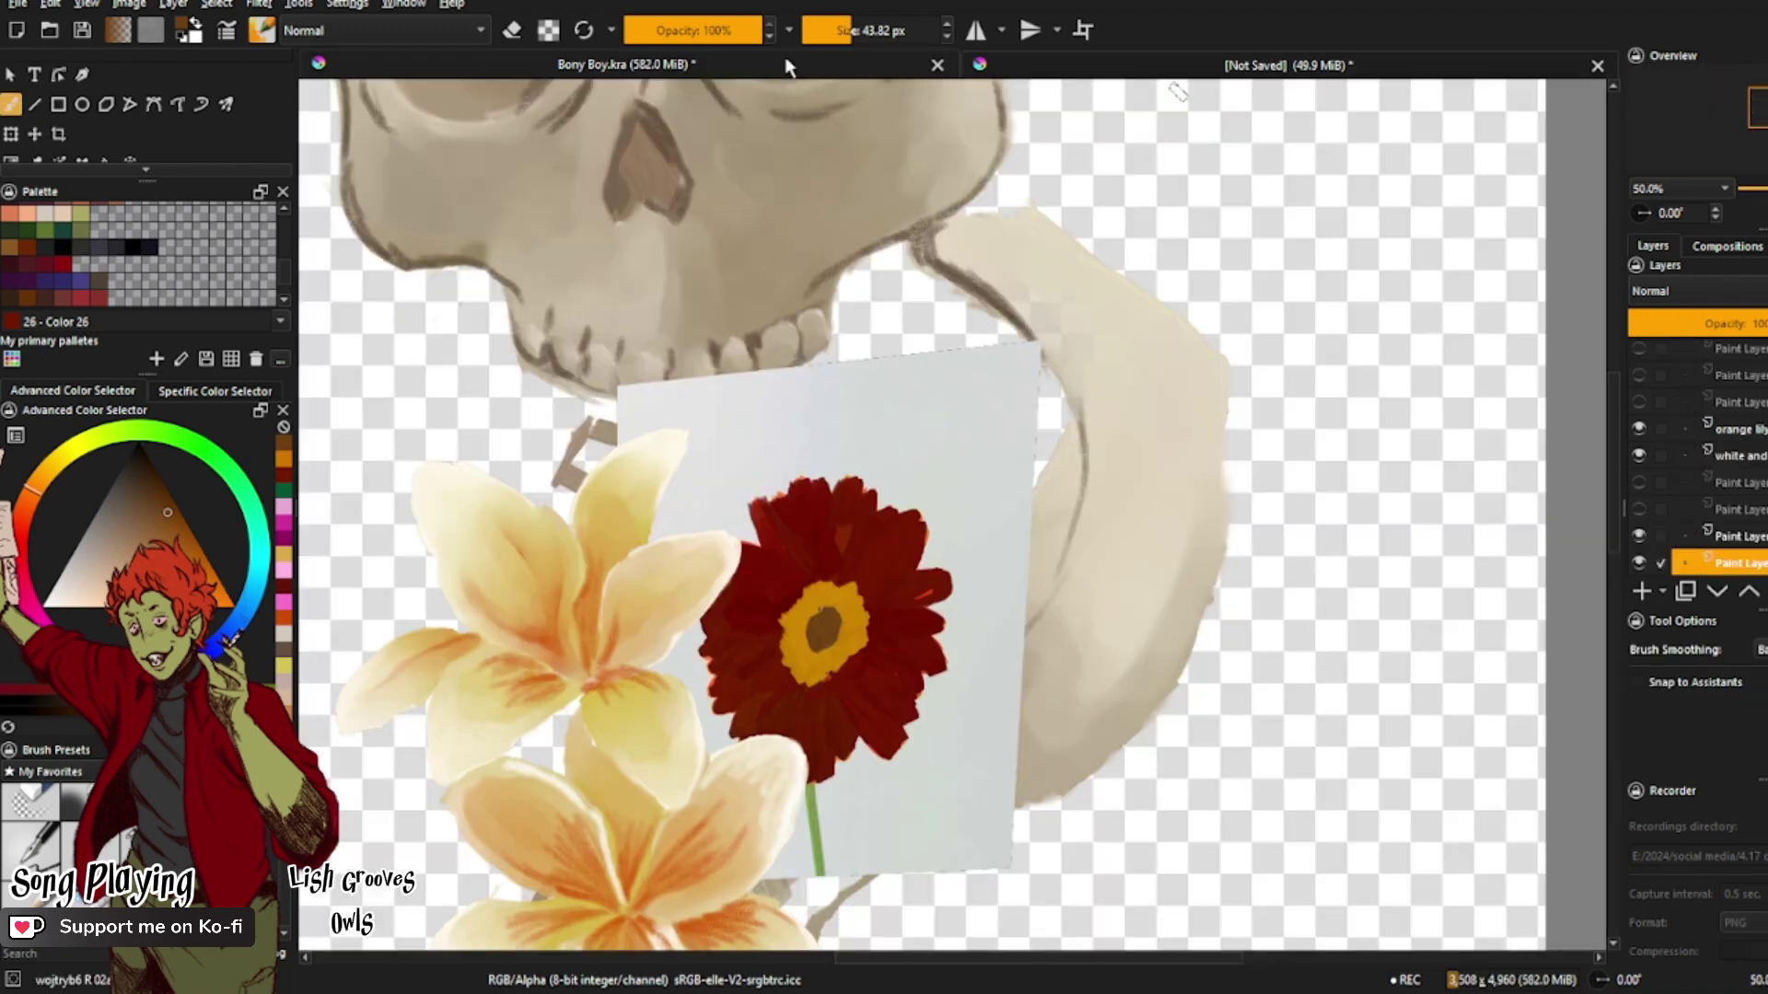
click(810, 66)
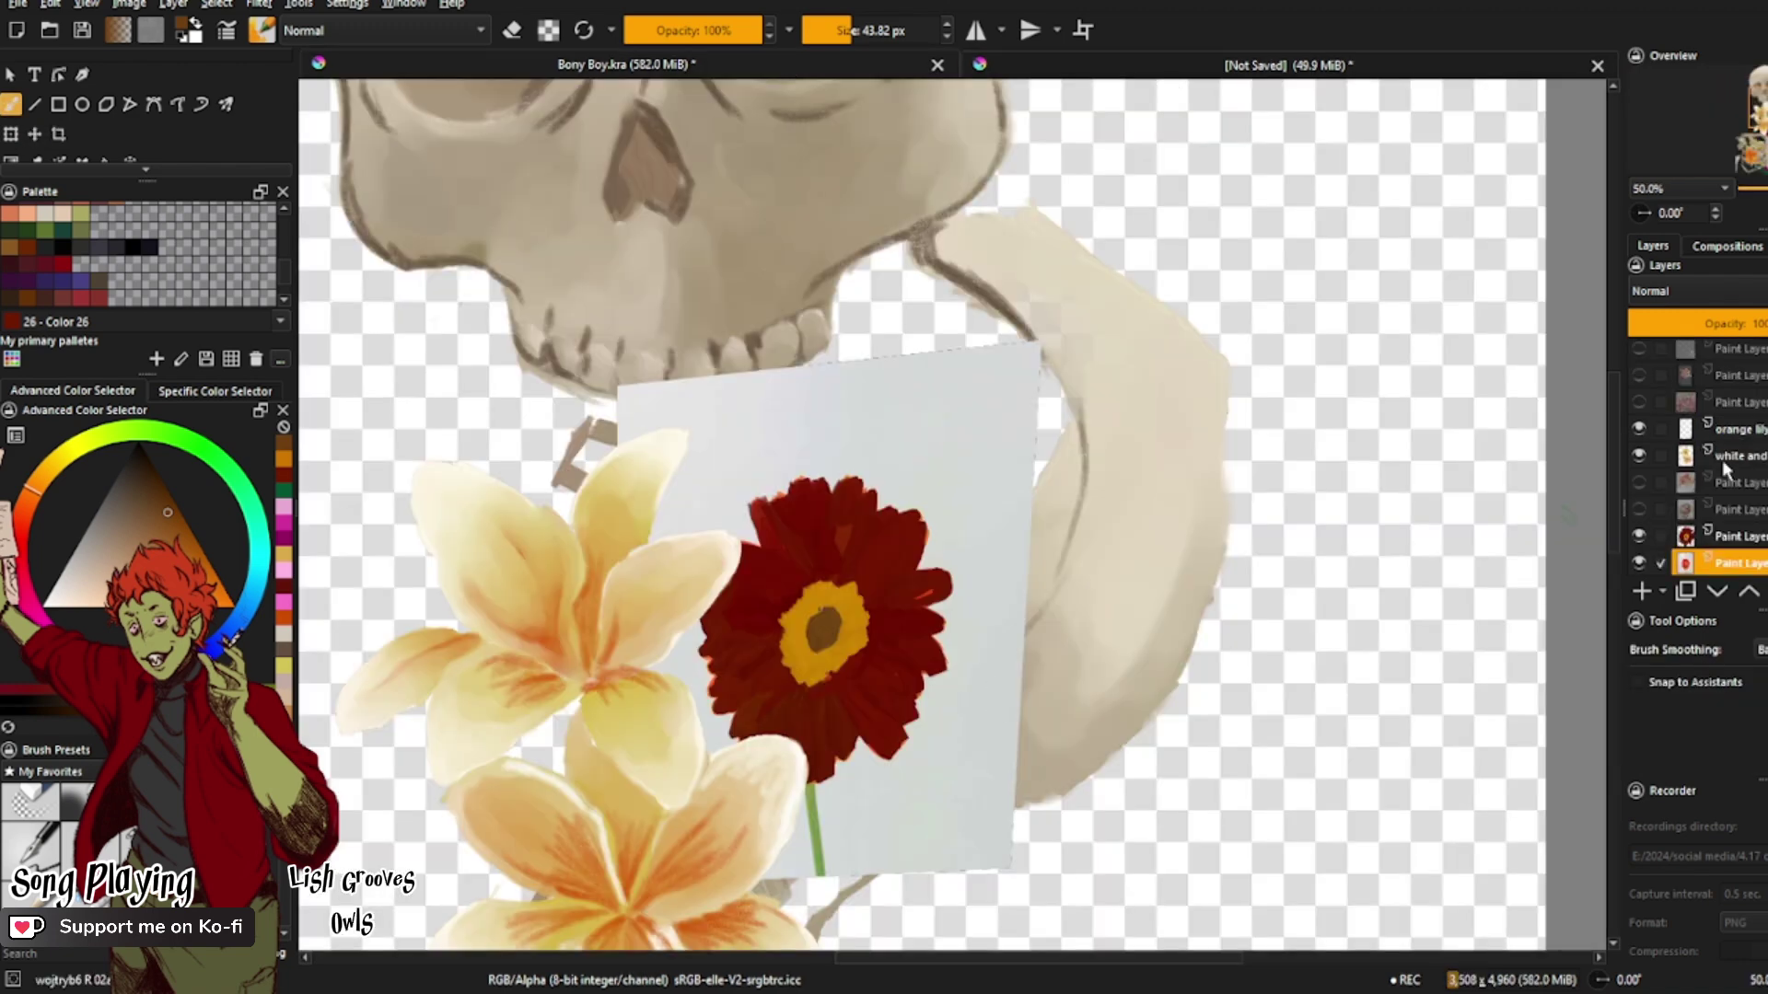
key(shift+Delete)
Step: Delete the leftover bouquet photo layer above the dark red gerbera layer in the painting
key(minus)
key(minus)
key(minus)
key(minus)
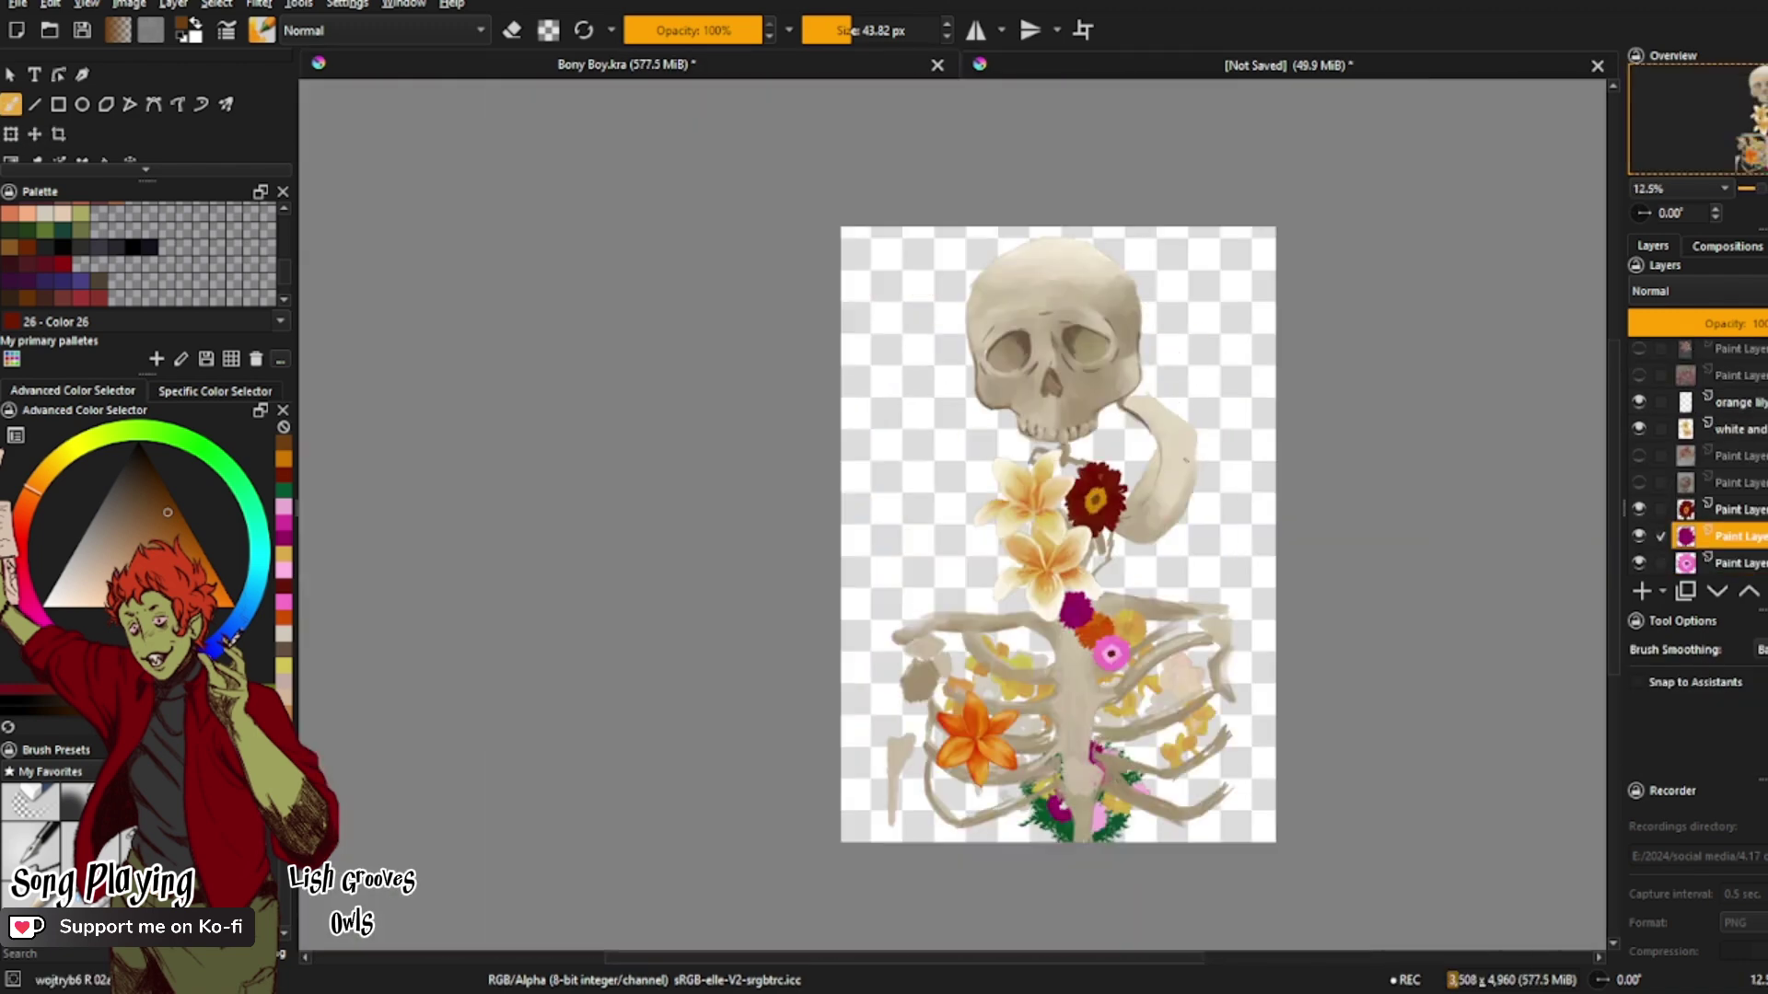
key(plus)
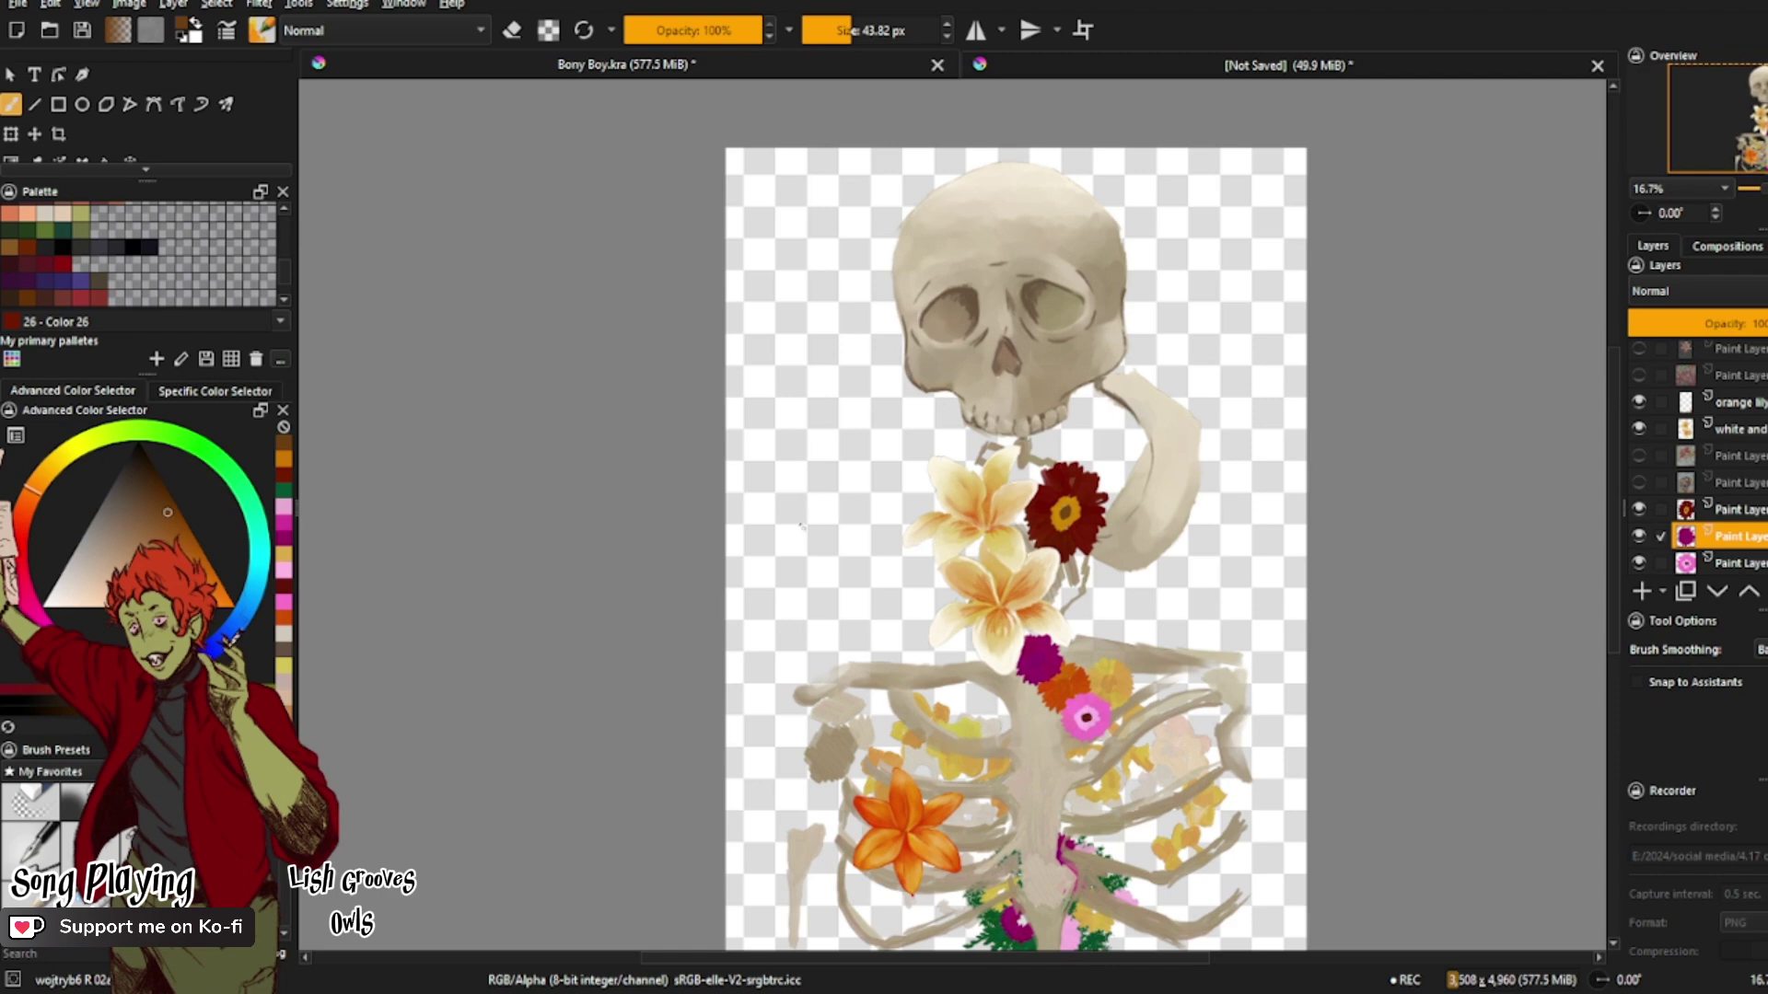
key(ctrl+v)
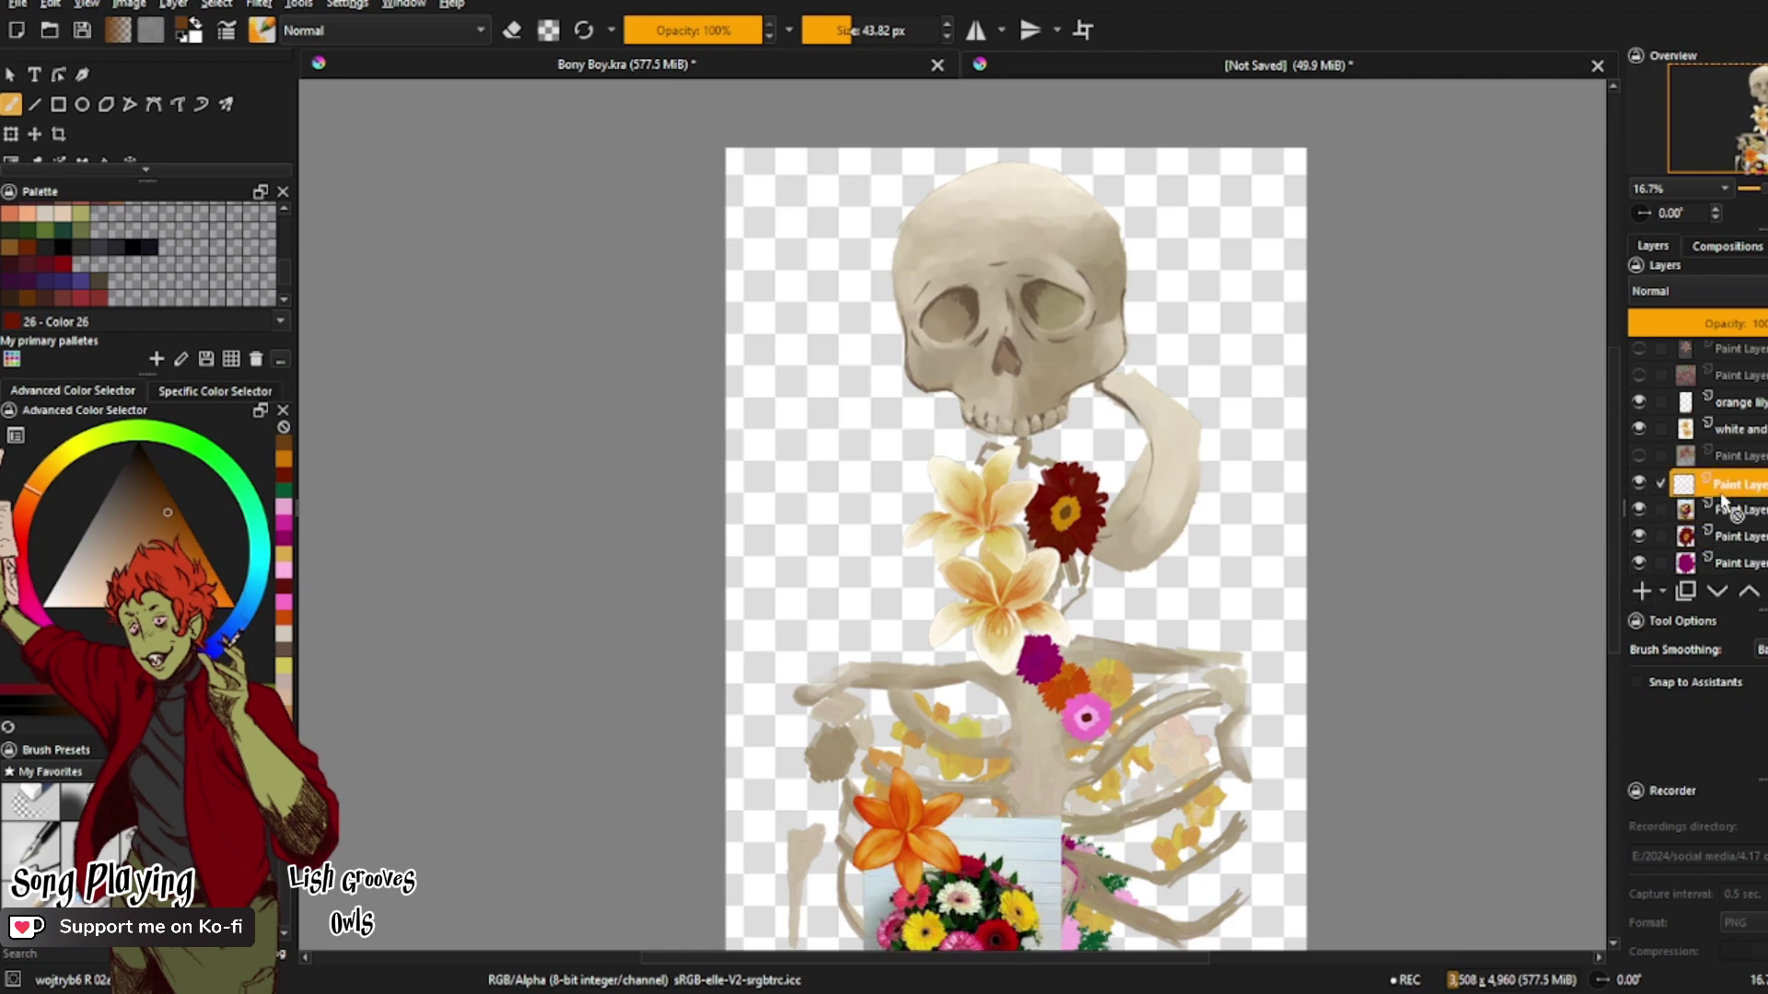
key(shift+Delete)
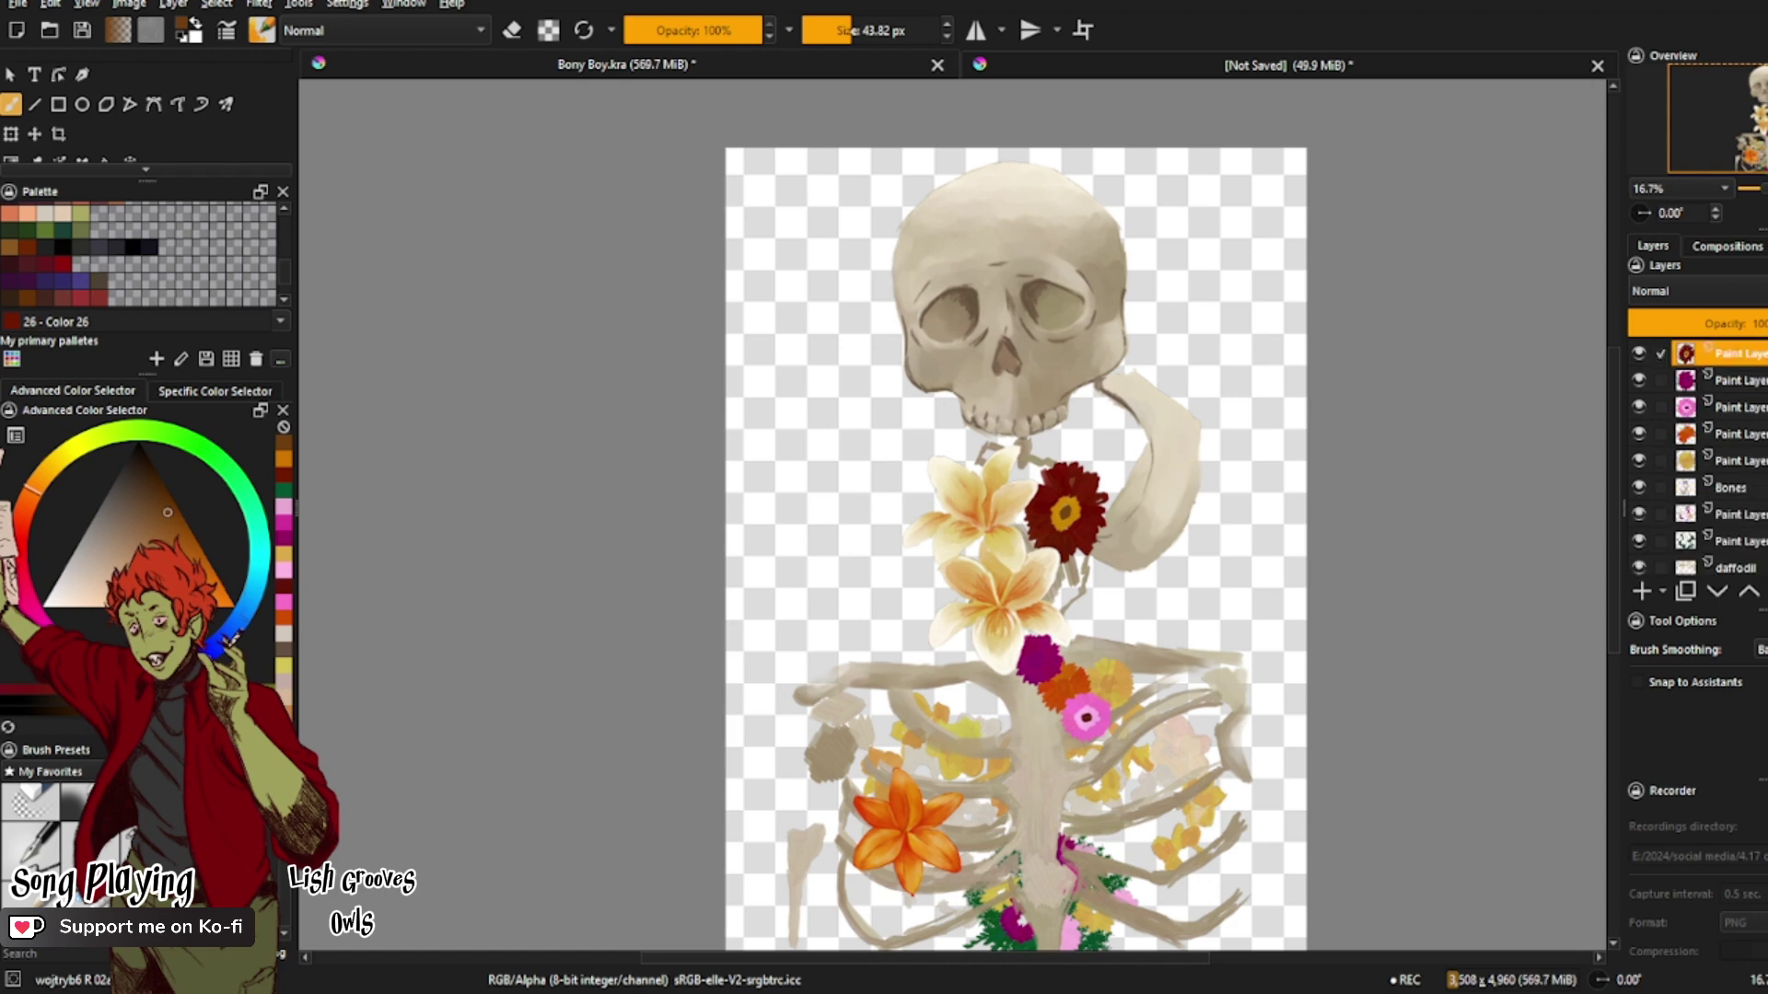
Step: Duplicate the pink and magenta flower layer beneath the bones and move the copy between the lower left ribs
click(1749, 515)
key(ctrl+j)
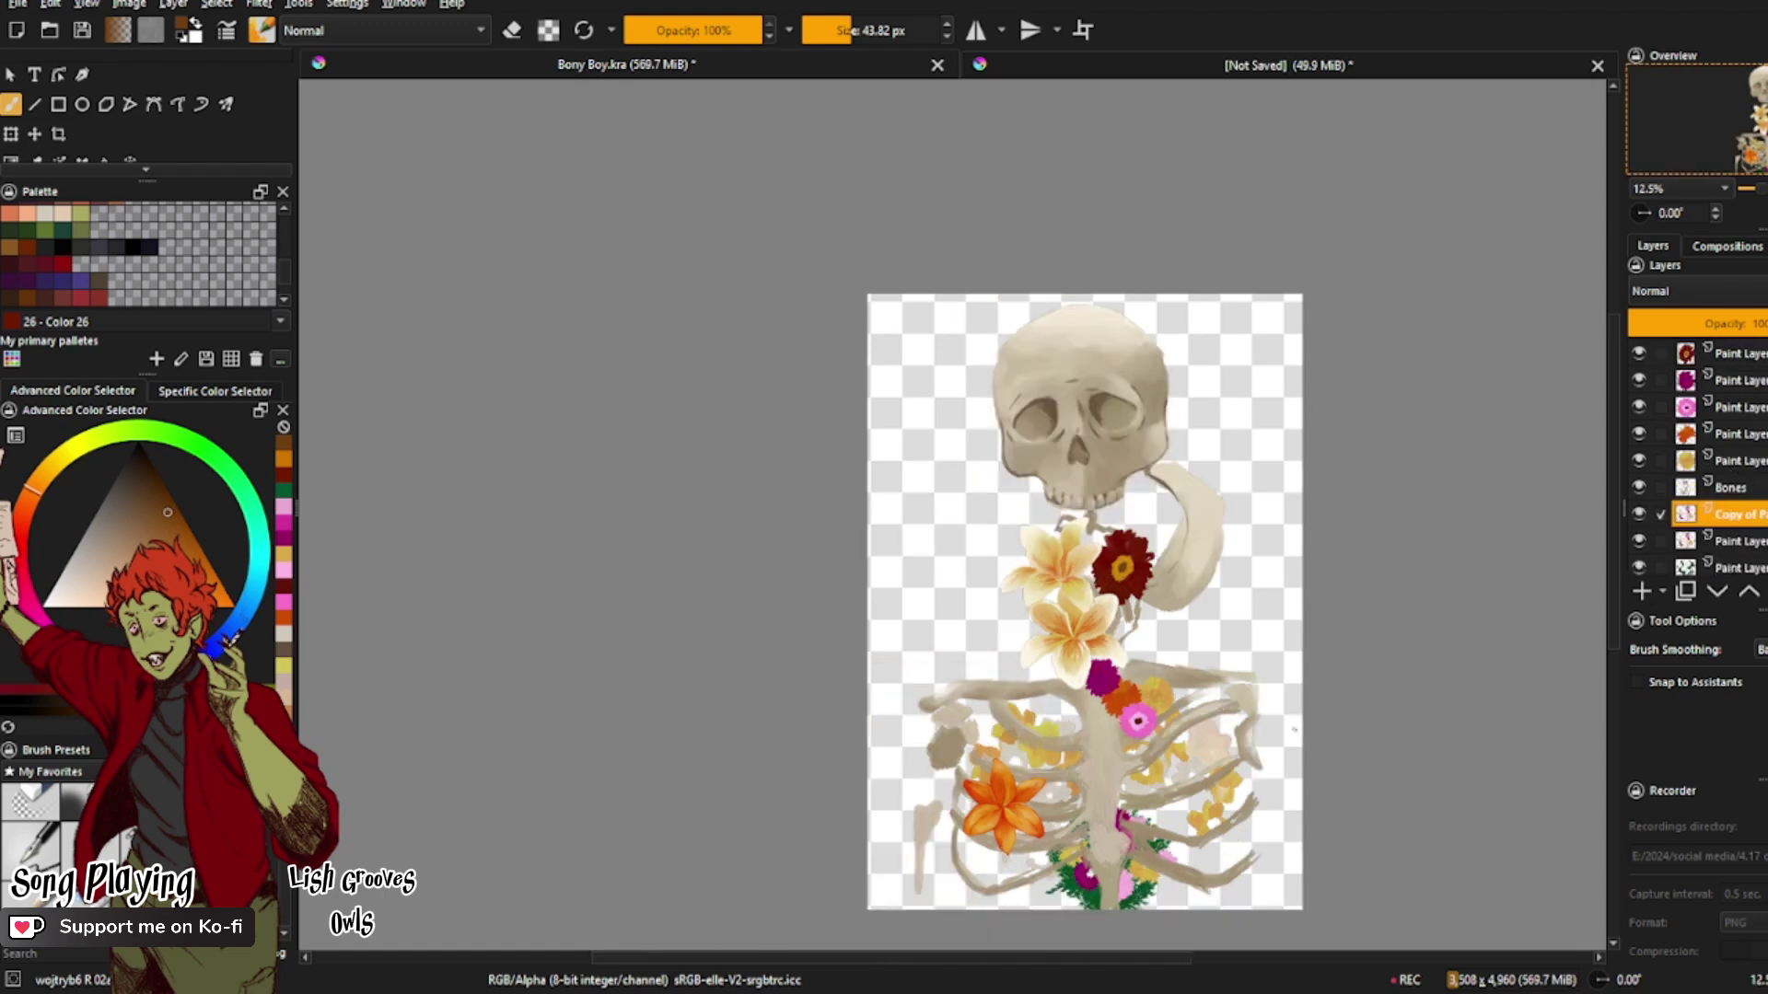
scroll(1620, 433, down, 2)
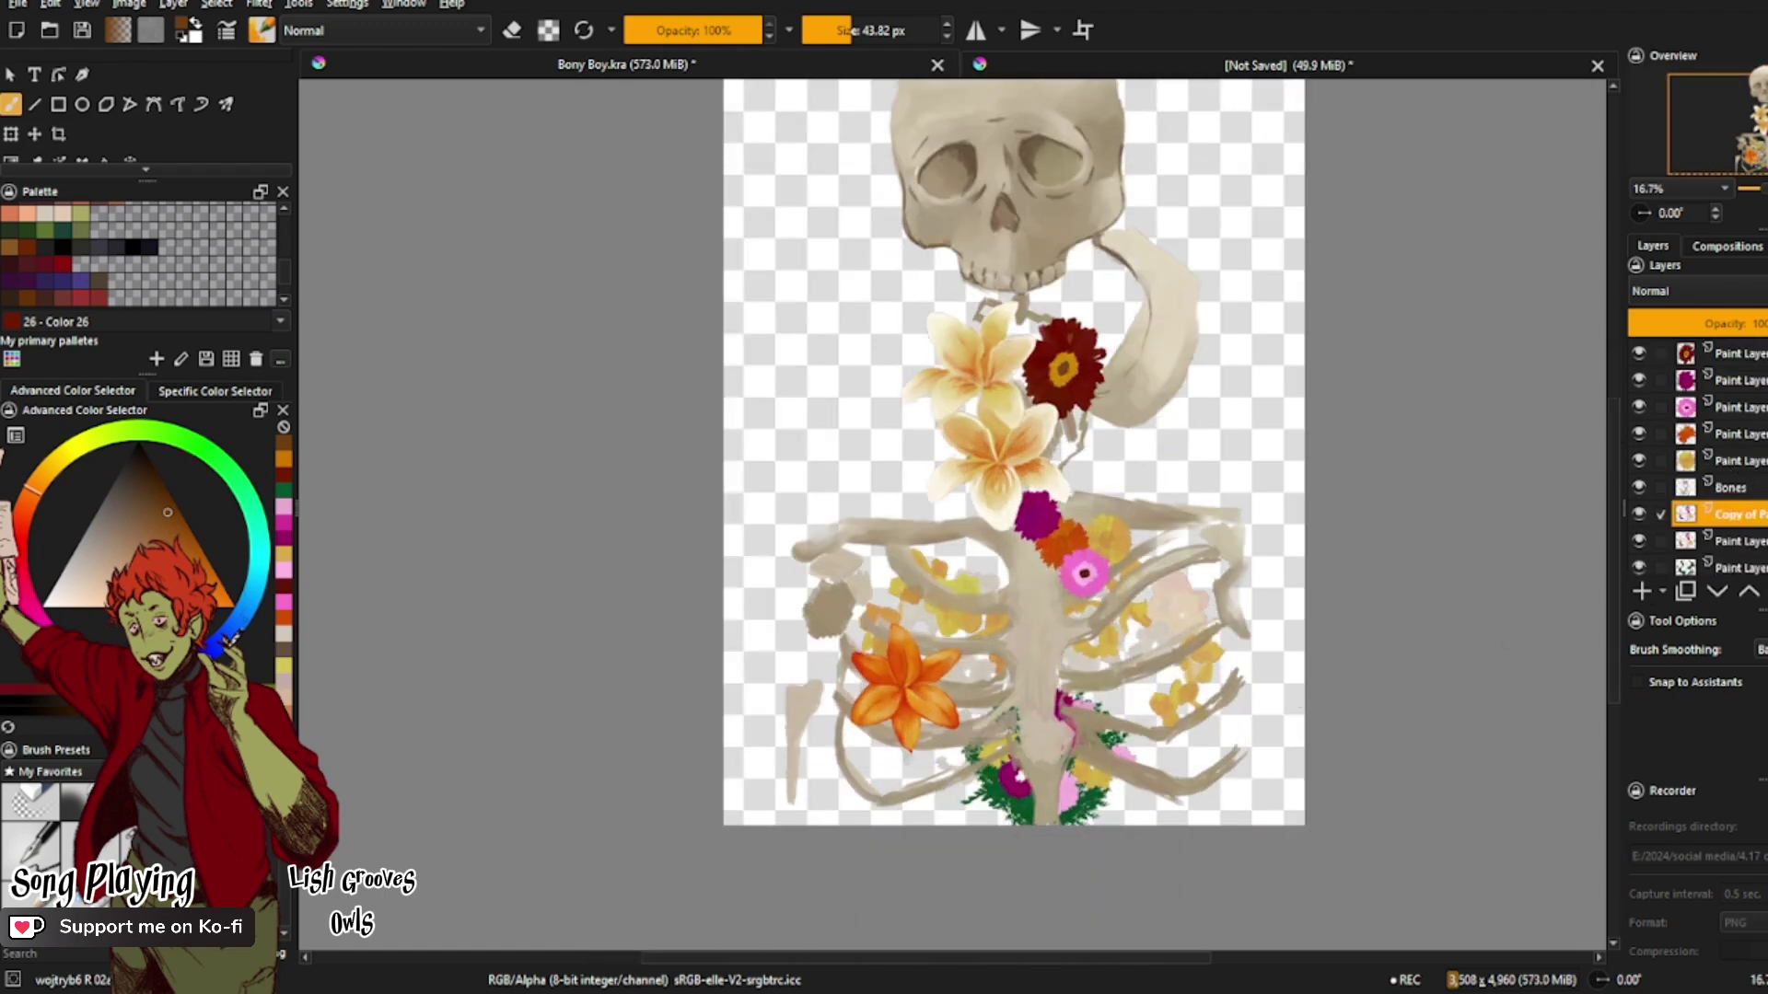
click(34, 134)
drag(1063, 784, 924, 780)
scroll(1697, 687, down, 3)
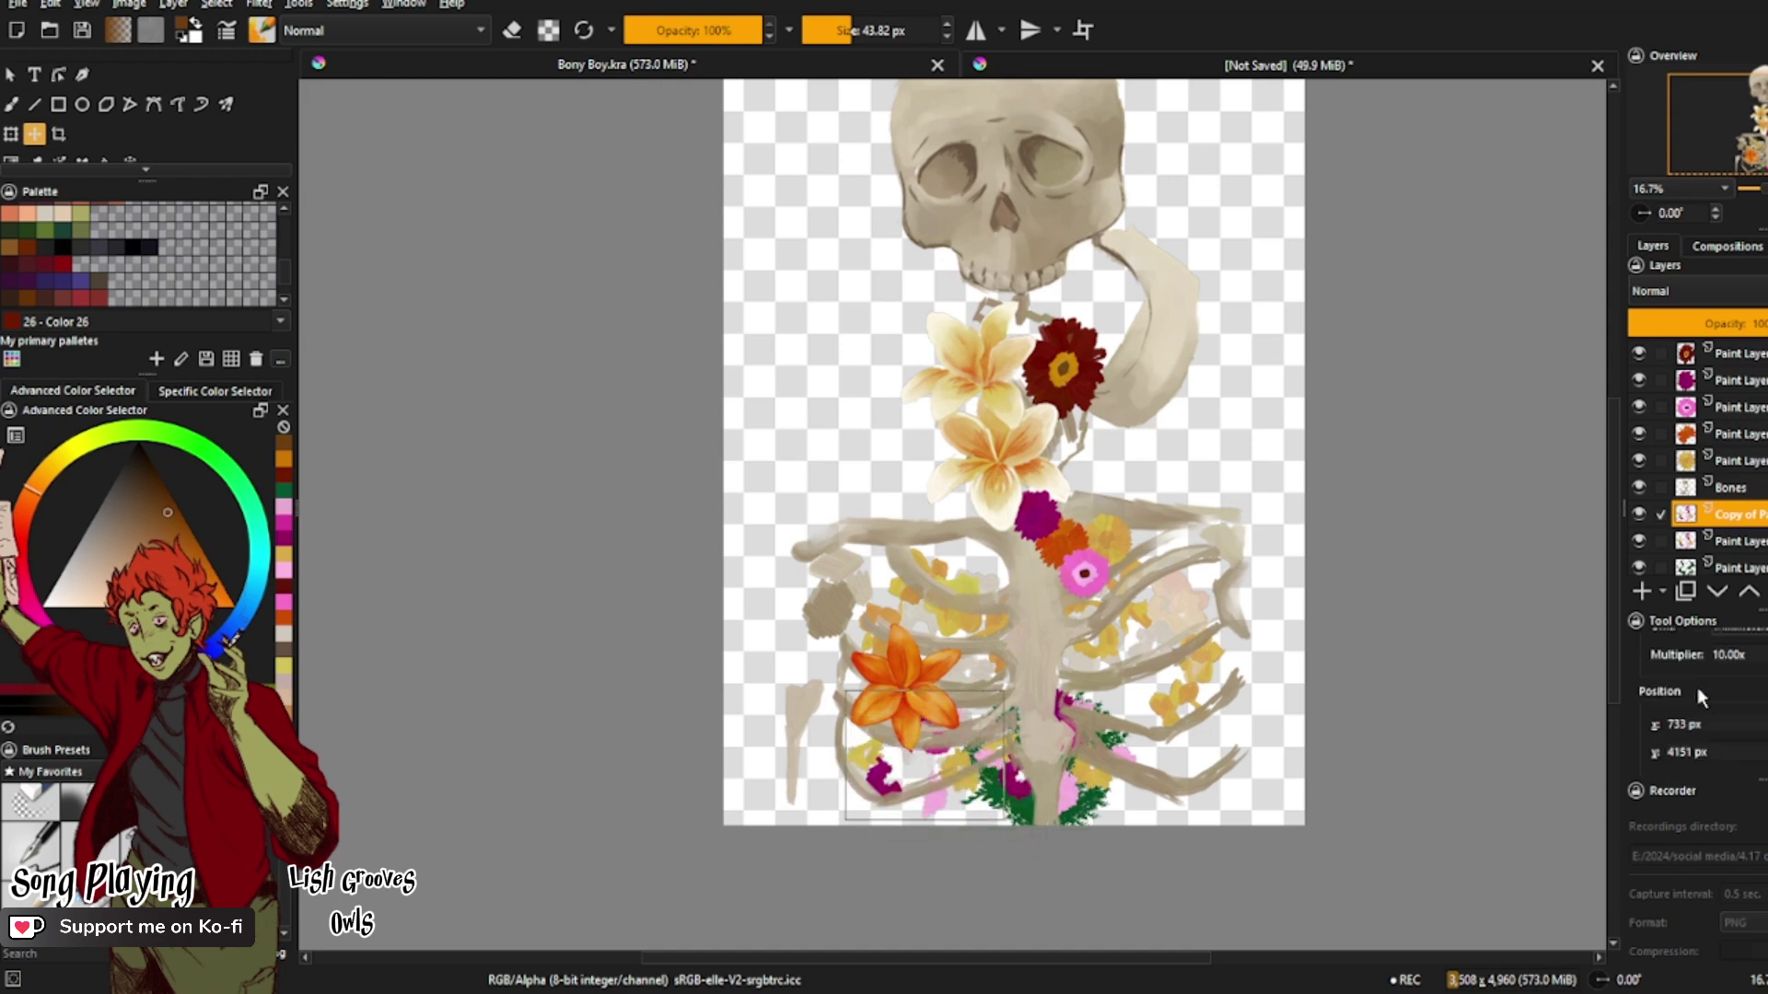
Step: Transform the copied flower cluster, mirroring it horizontally and shifting it slightly up and left within the lower left ribs
scroll(1540, 573, down, 2)
click(10, 133)
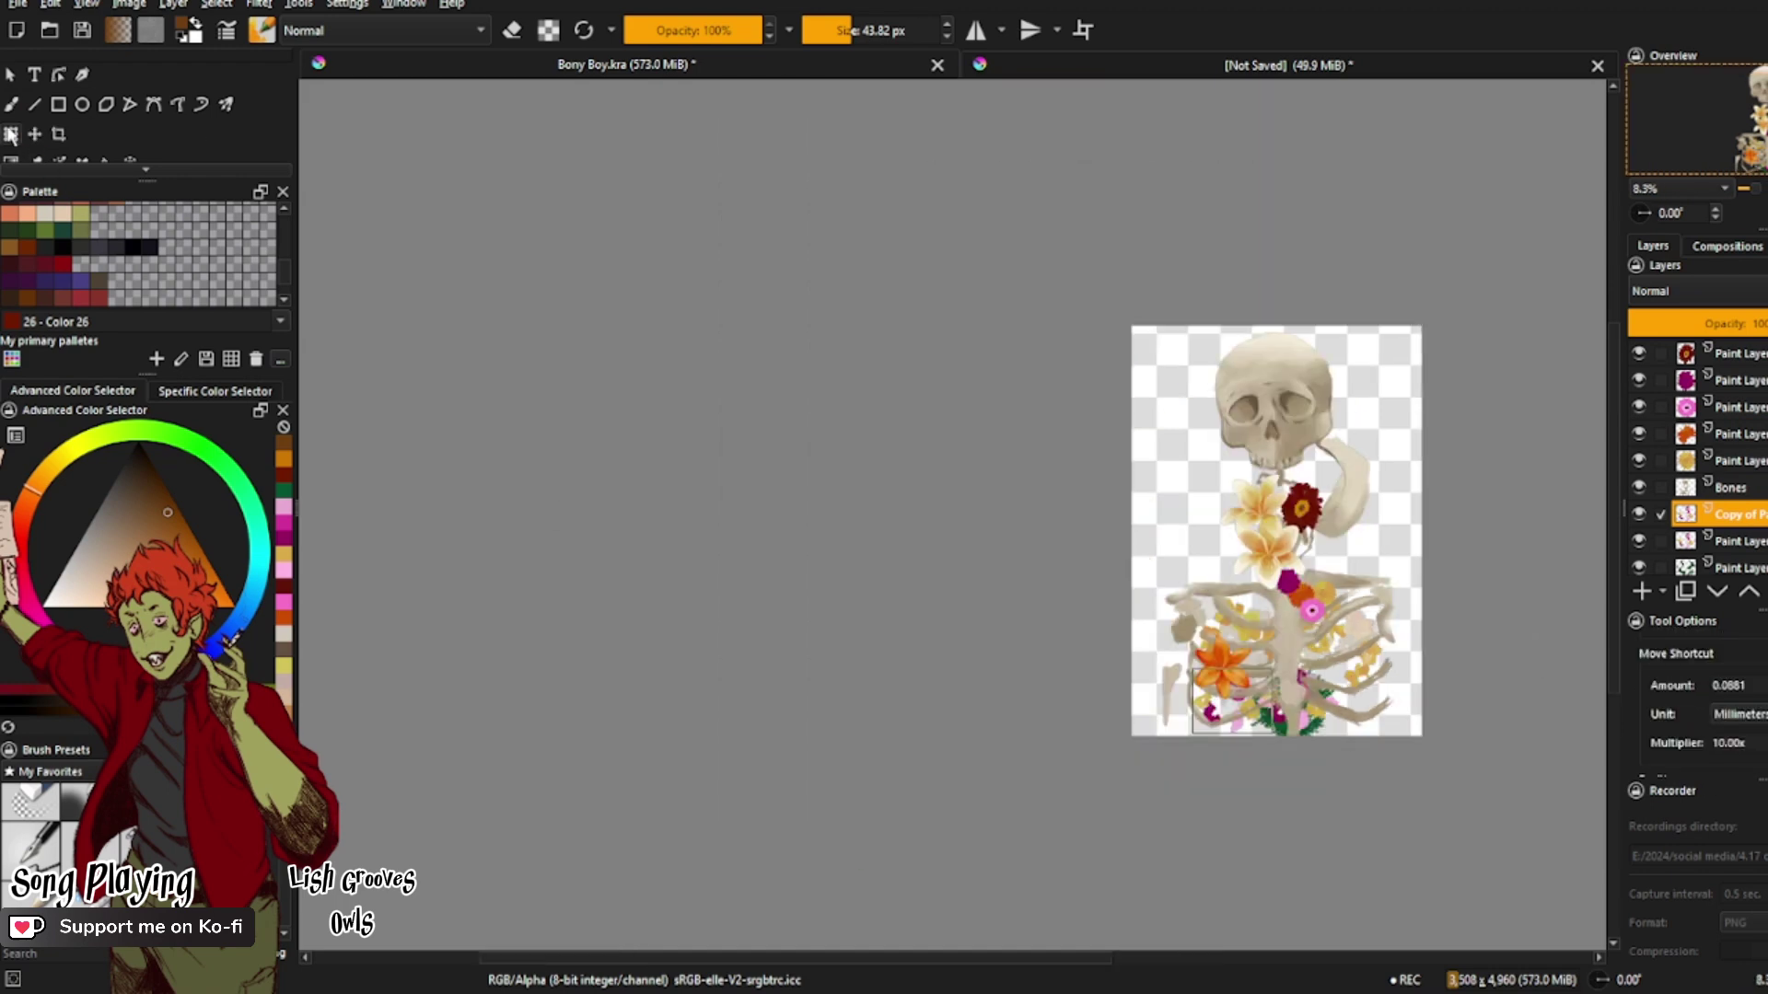
scroll(1700, 714, down, 2)
mouse_move(1234, 700)
mouse_down()
mouse_move(1264, 705)
mouse_move(1239, 705)
mouse_up()
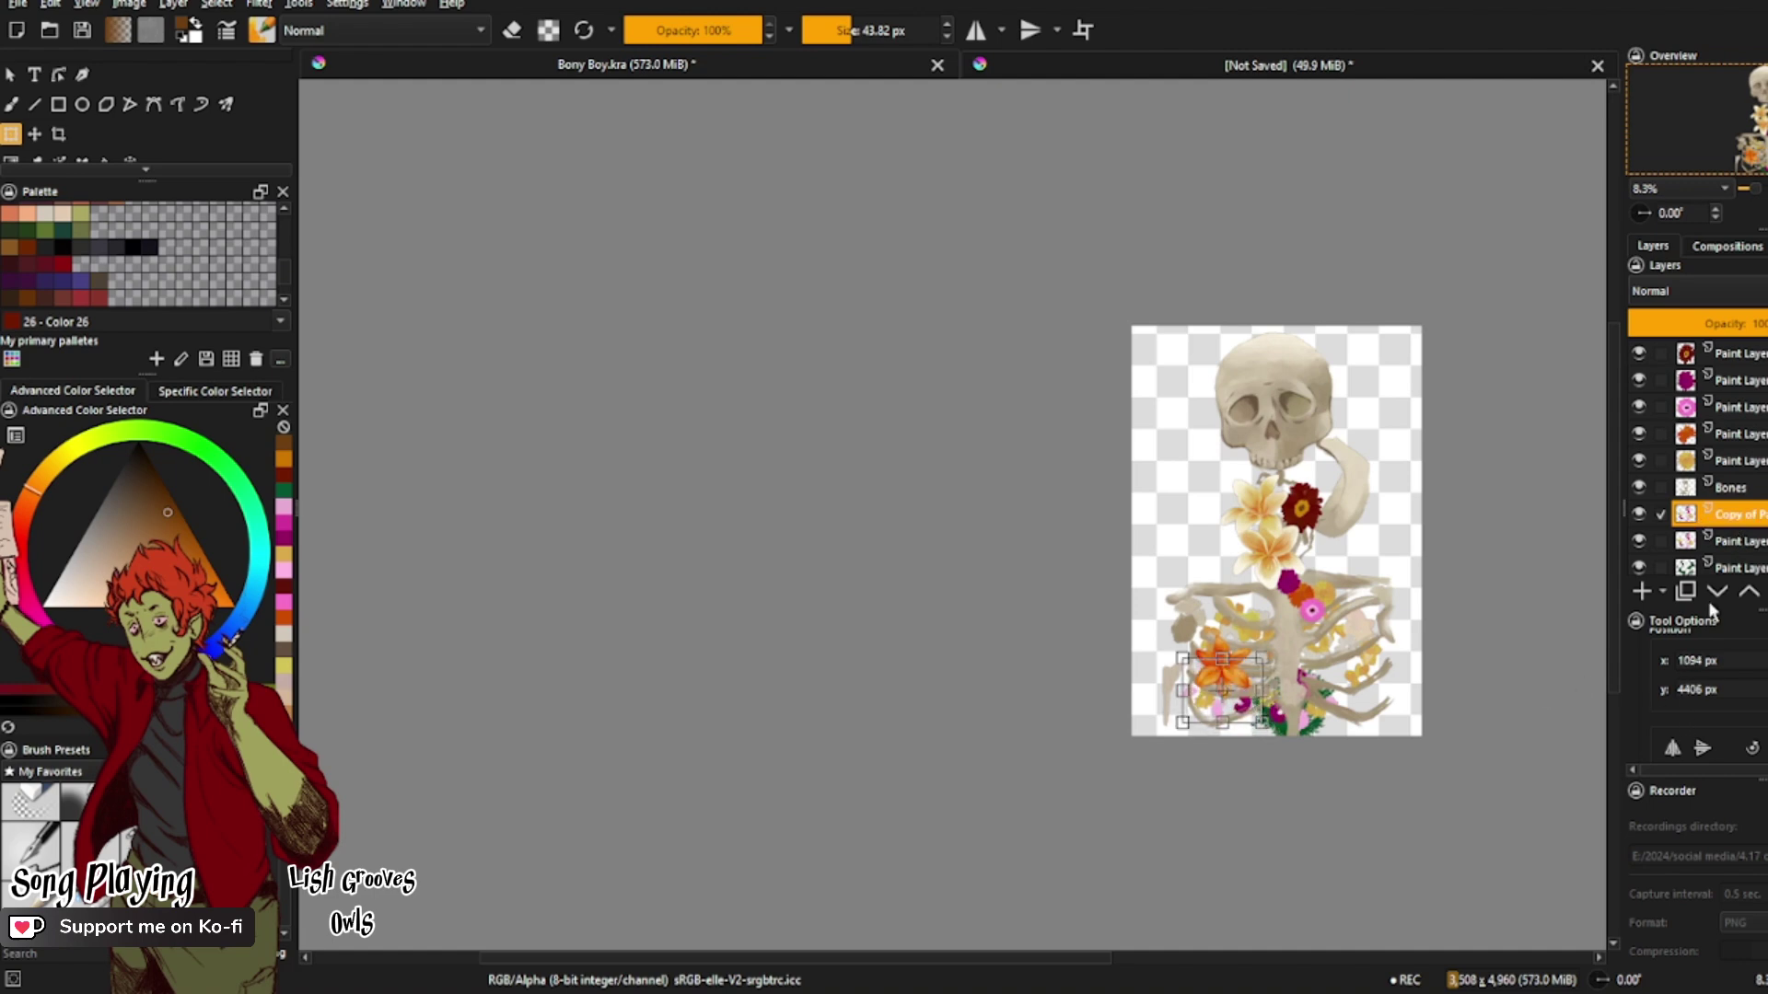
Step: Duplicate the flower copy, place it between the lower right ribs and flip it vertically
key(ctrl+j)
drag(1215, 734, 1362, 733)
click(1710, 744)
Step: Duplicate the dark green foliage layer twice, placing one copy behind the lower left ribs and the other behind the lower right ribs
scroll(1735, 494, down, 2)
drag(1752, 473, 1749, 472)
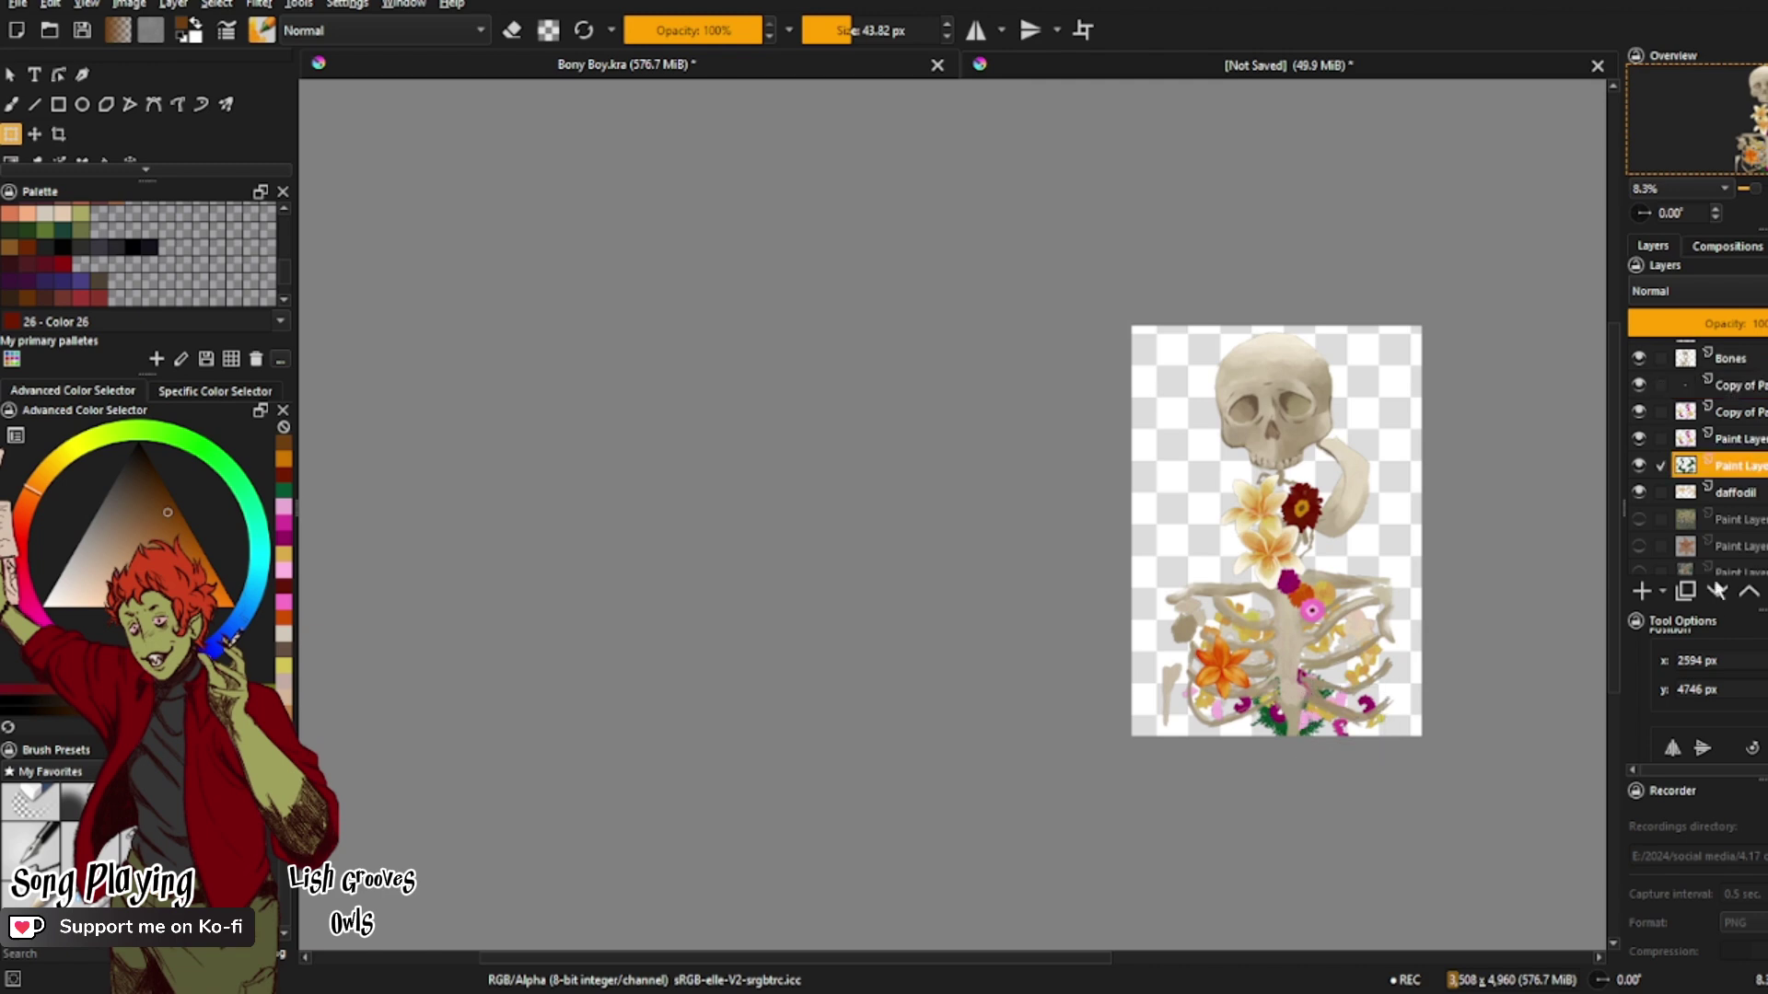
mouse_move(1265, 721)
mouse_down()
mouse_move(1206, 722)
mouse_move(1256, 708)
mouse_up()
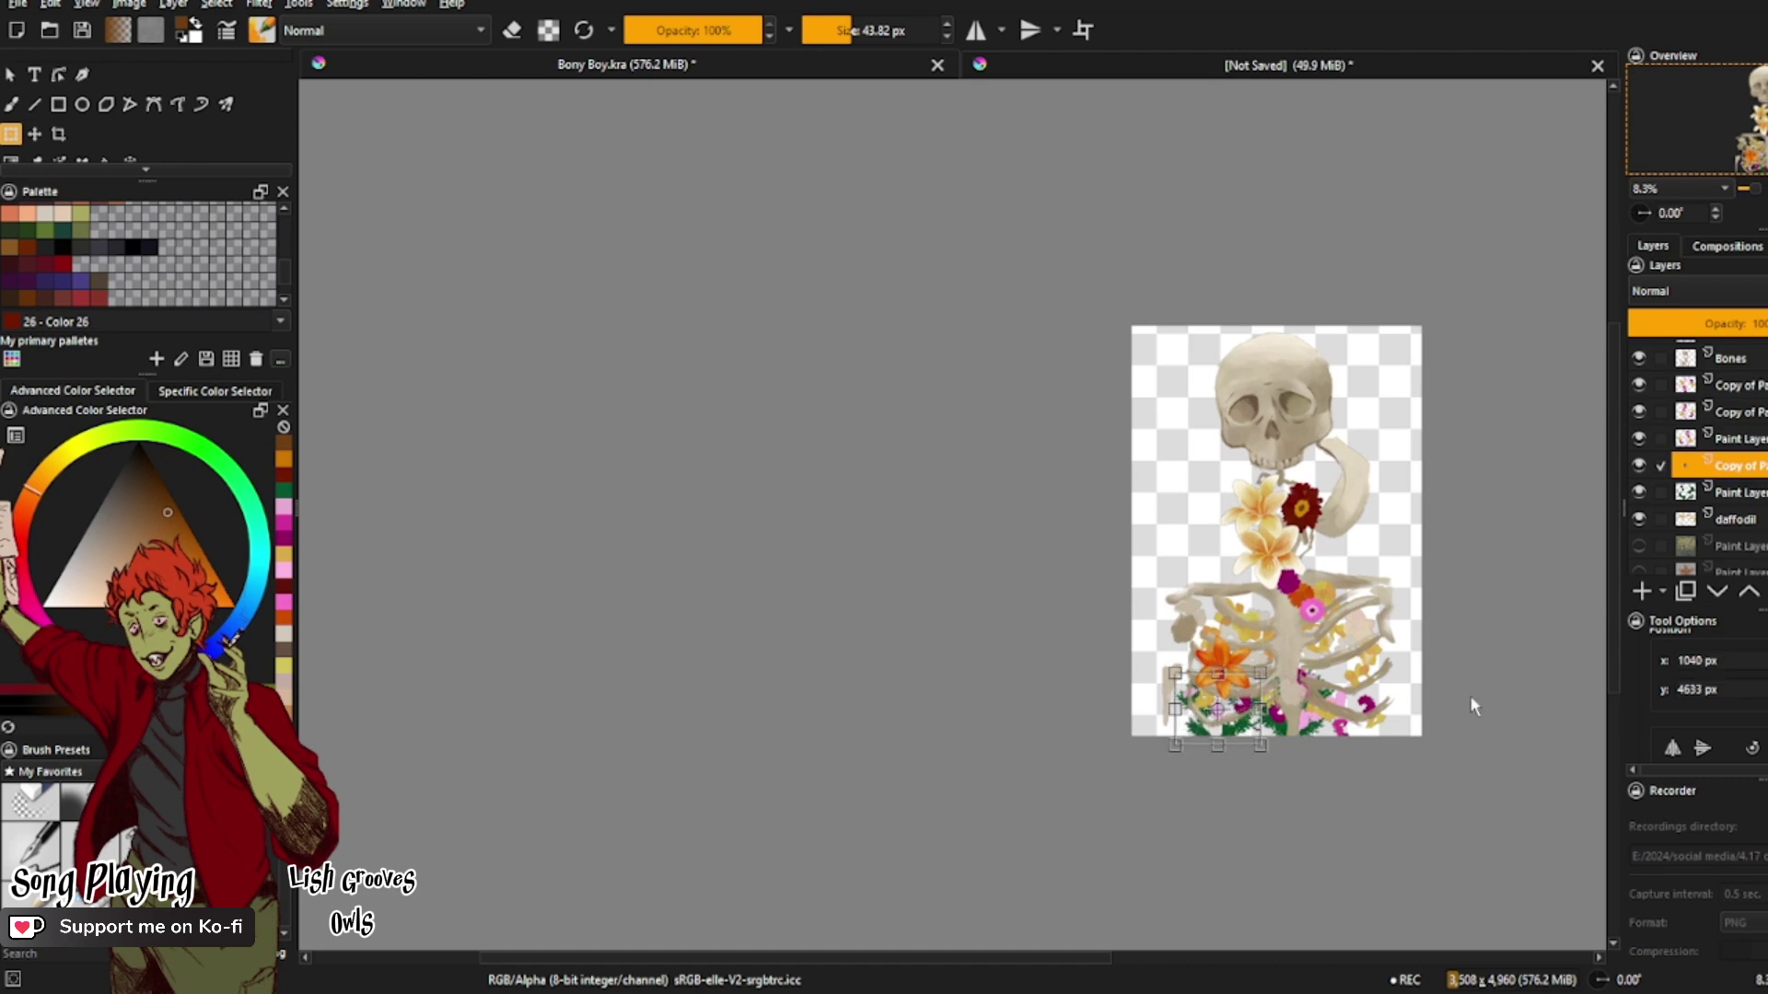
key(ctrl+j)
drag(1248, 720, 1374, 746)
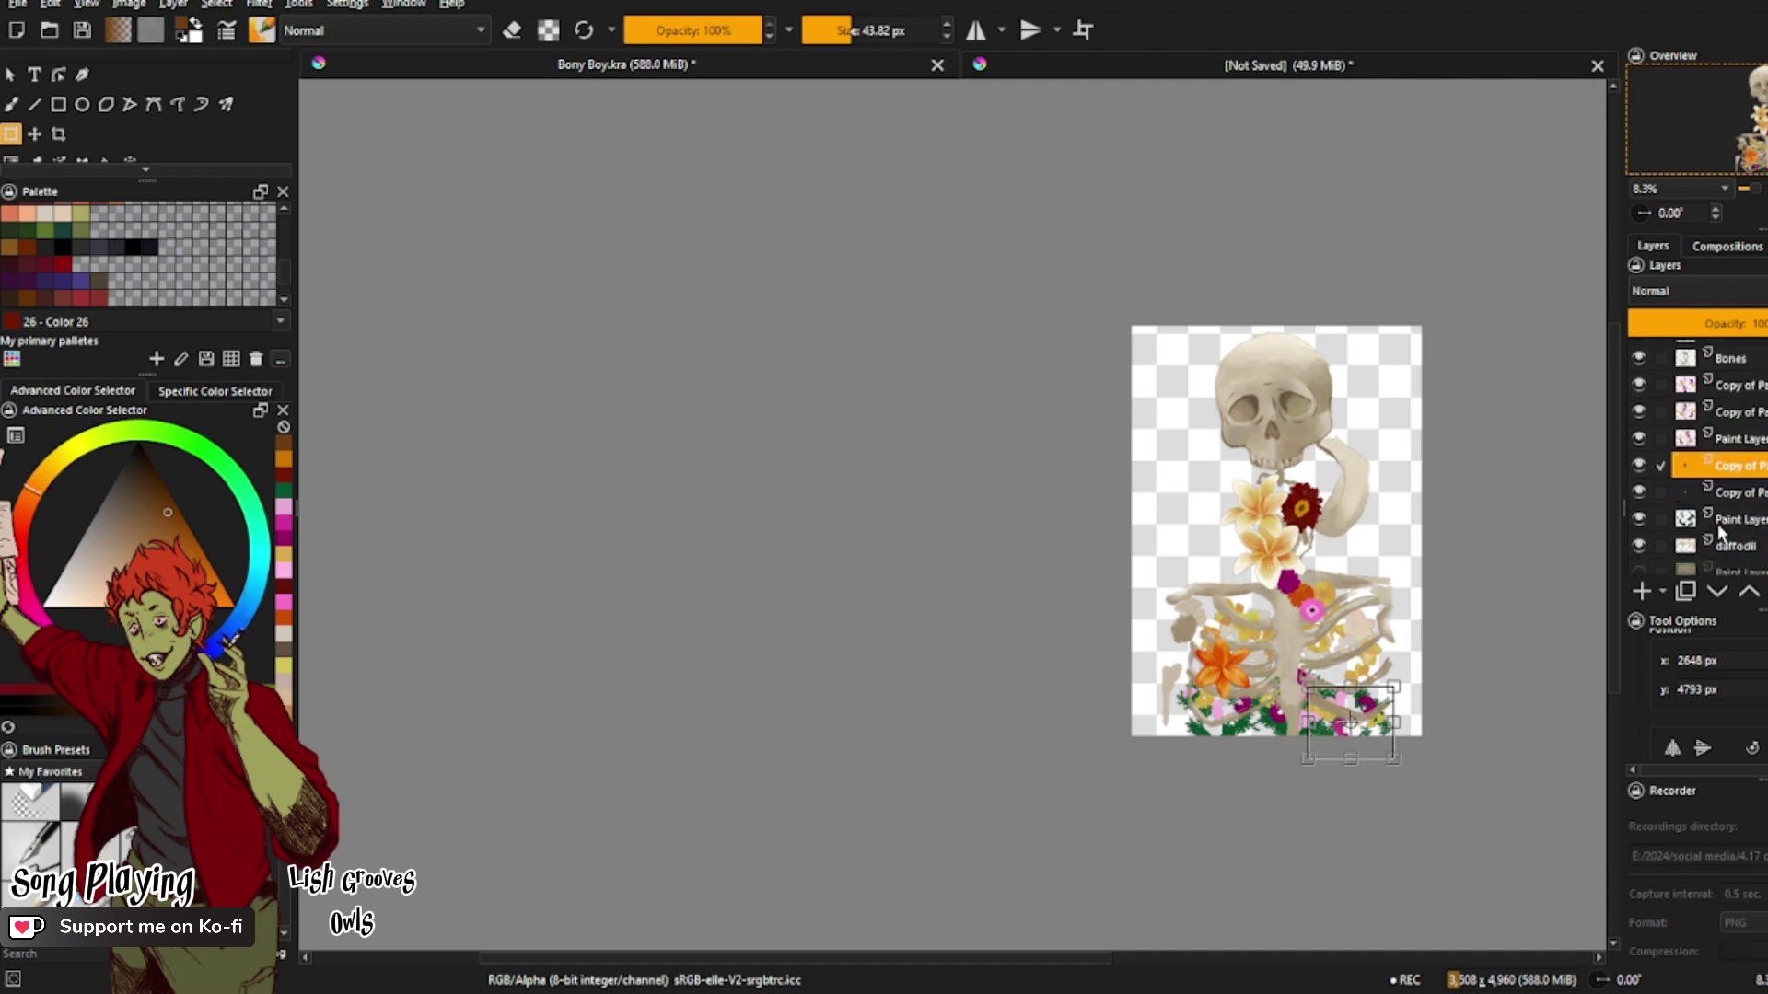
click(1717, 591)
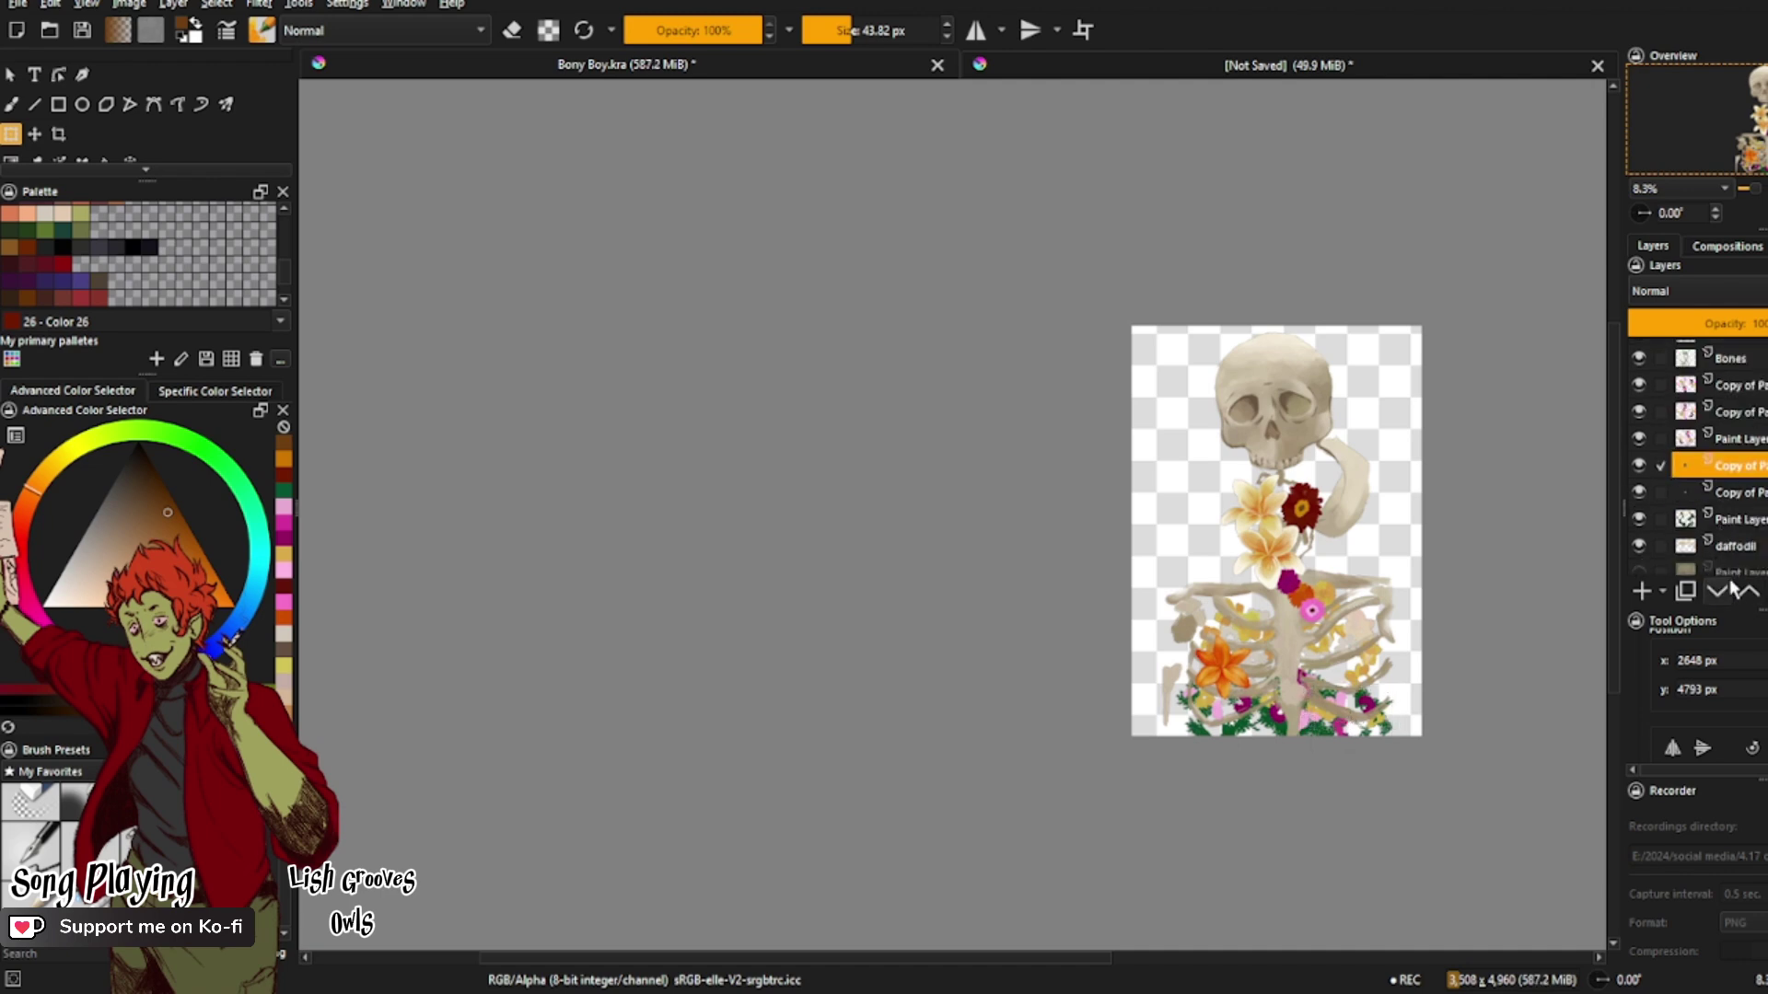
Step: Delete the hidden reference photo layer directly above the dark red gerbera layer
click(1653, 570)
click(1639, 563)
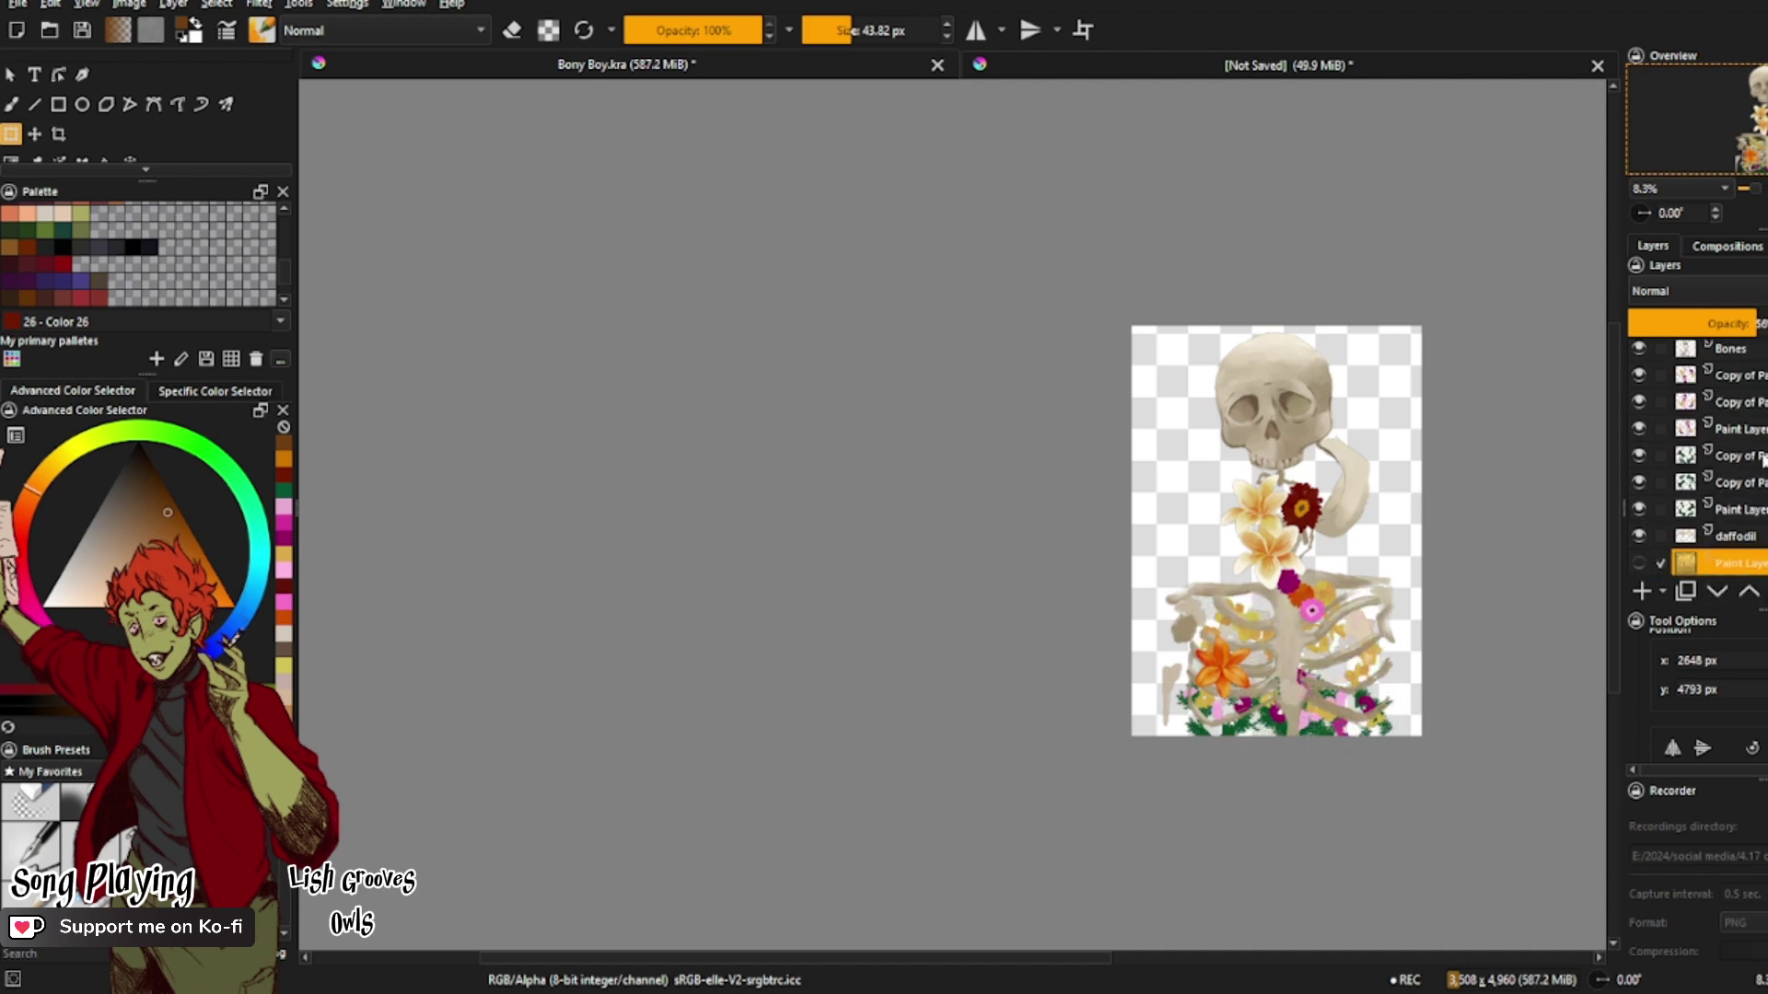
scroll(1754, 460, down, 5)
click(1752, 451)
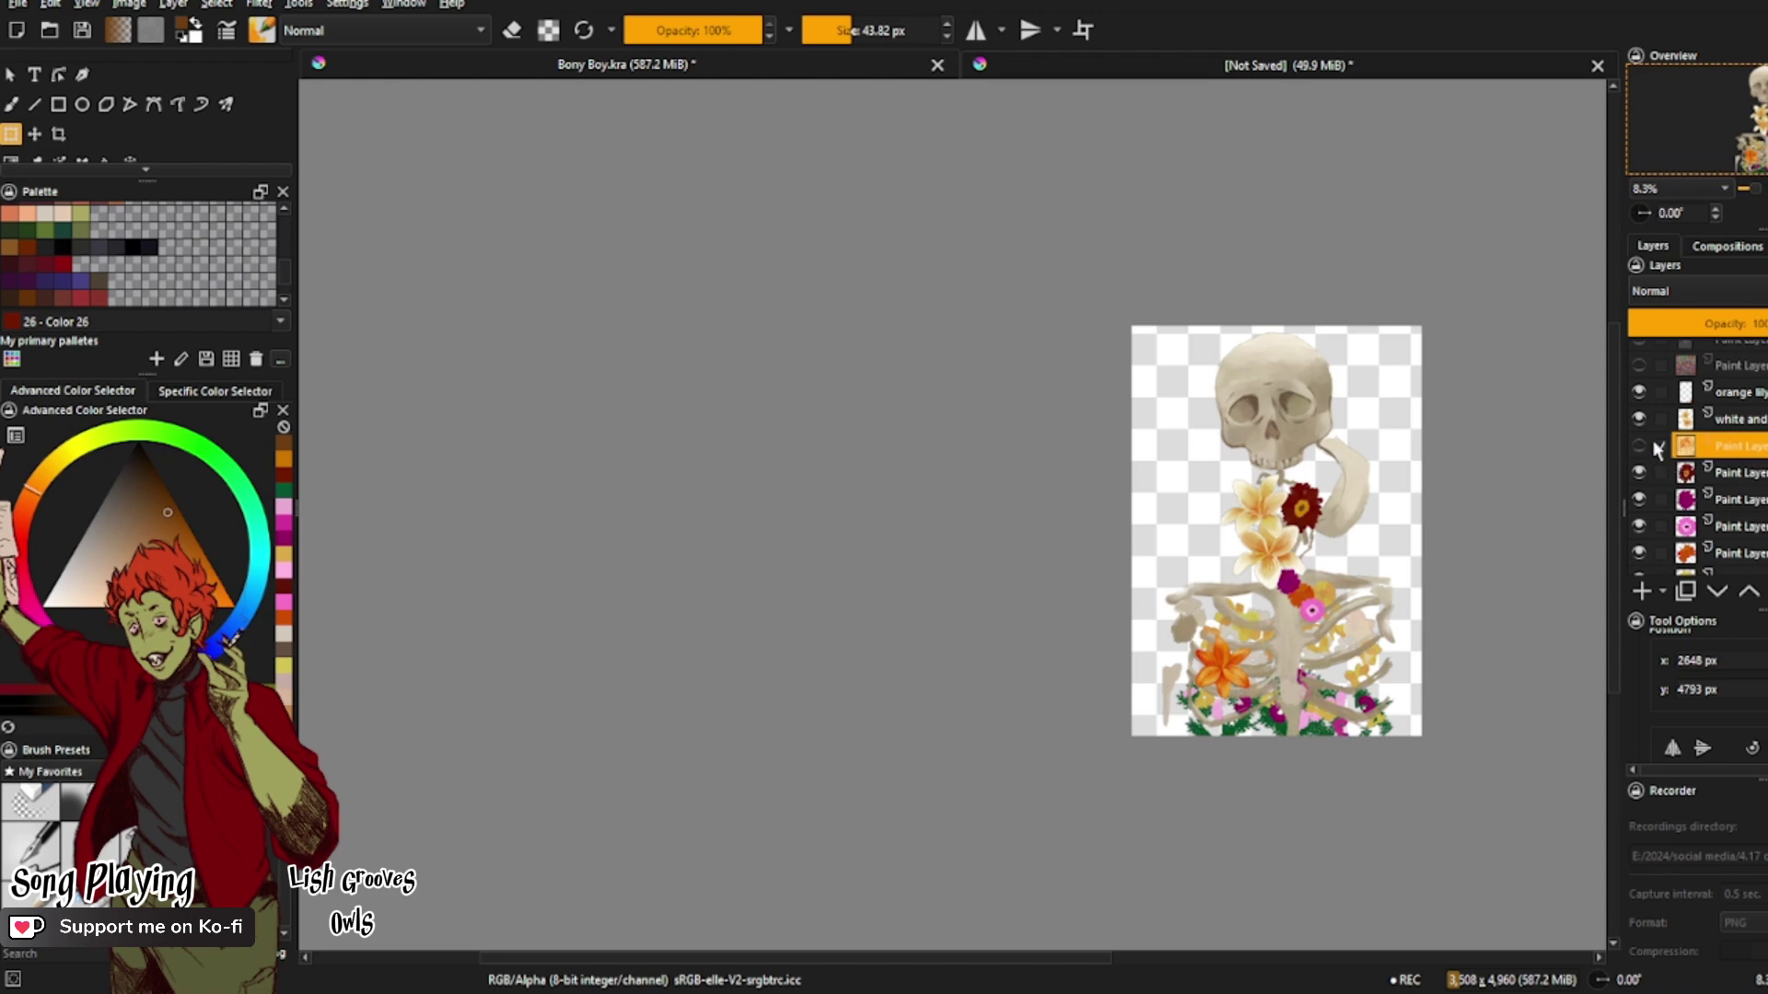
click(1640, 445)
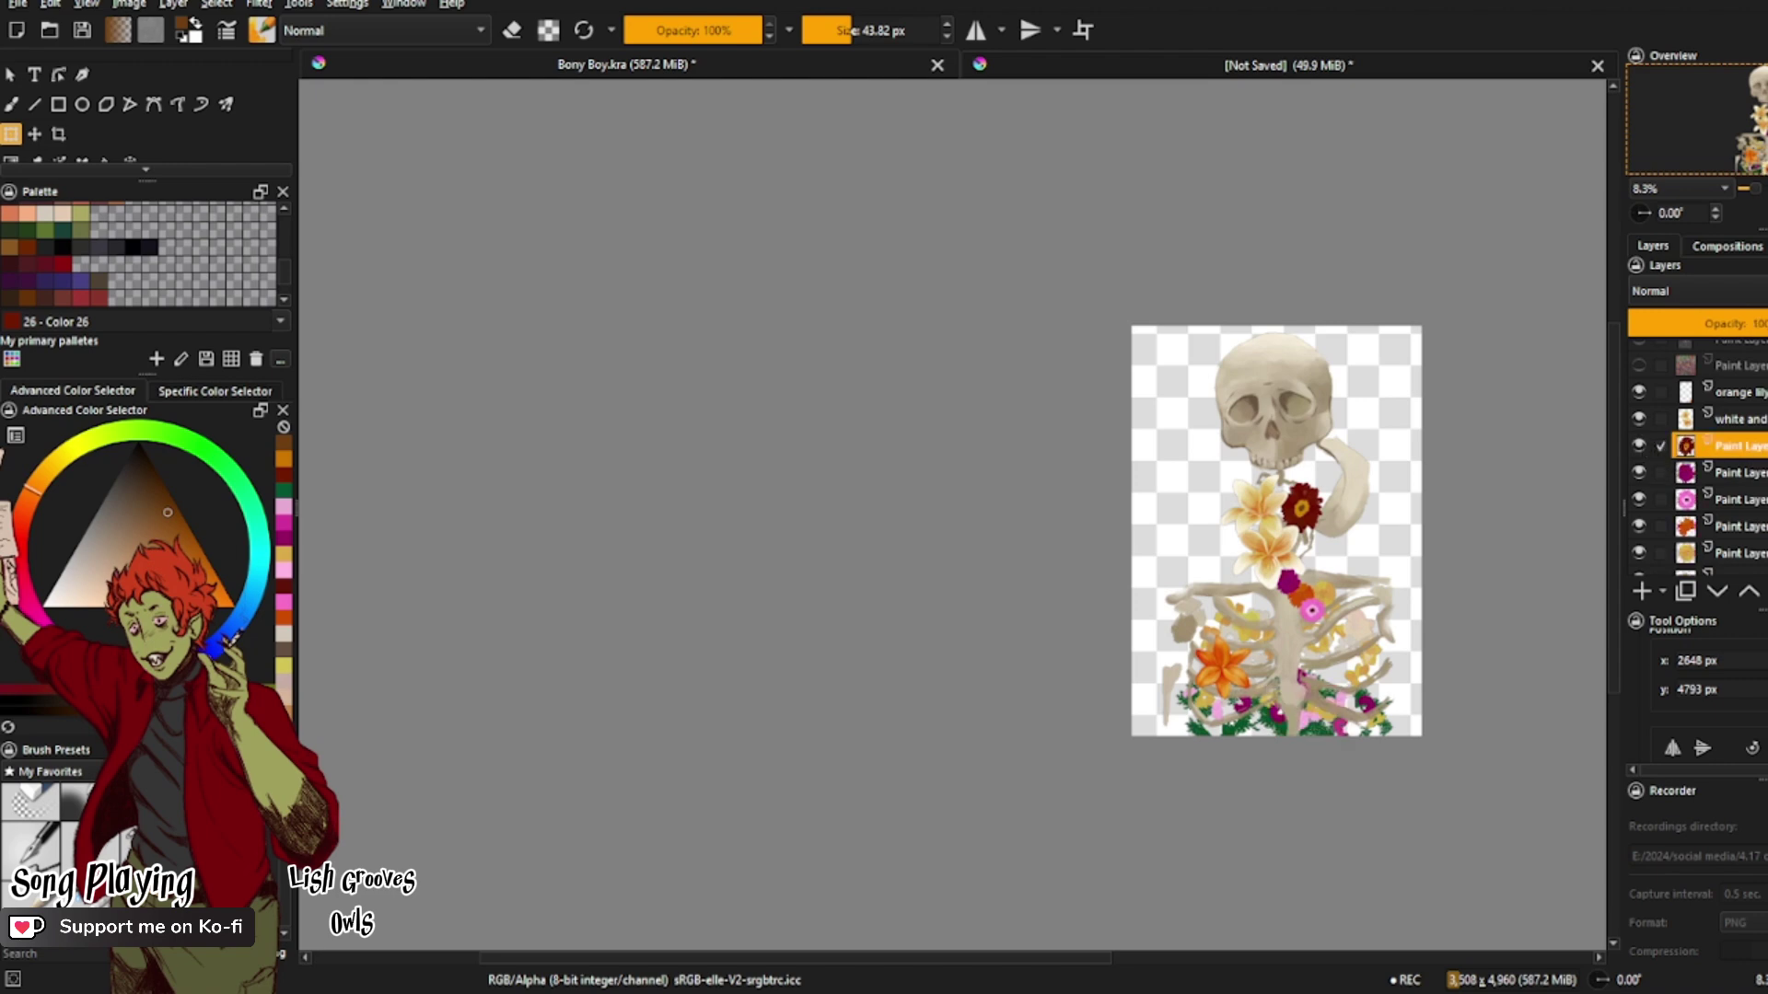
Step: Delete the empty visible paint layer among the hidden reference layers above the orange lily layer
scroll(1746, 419, up, 3)
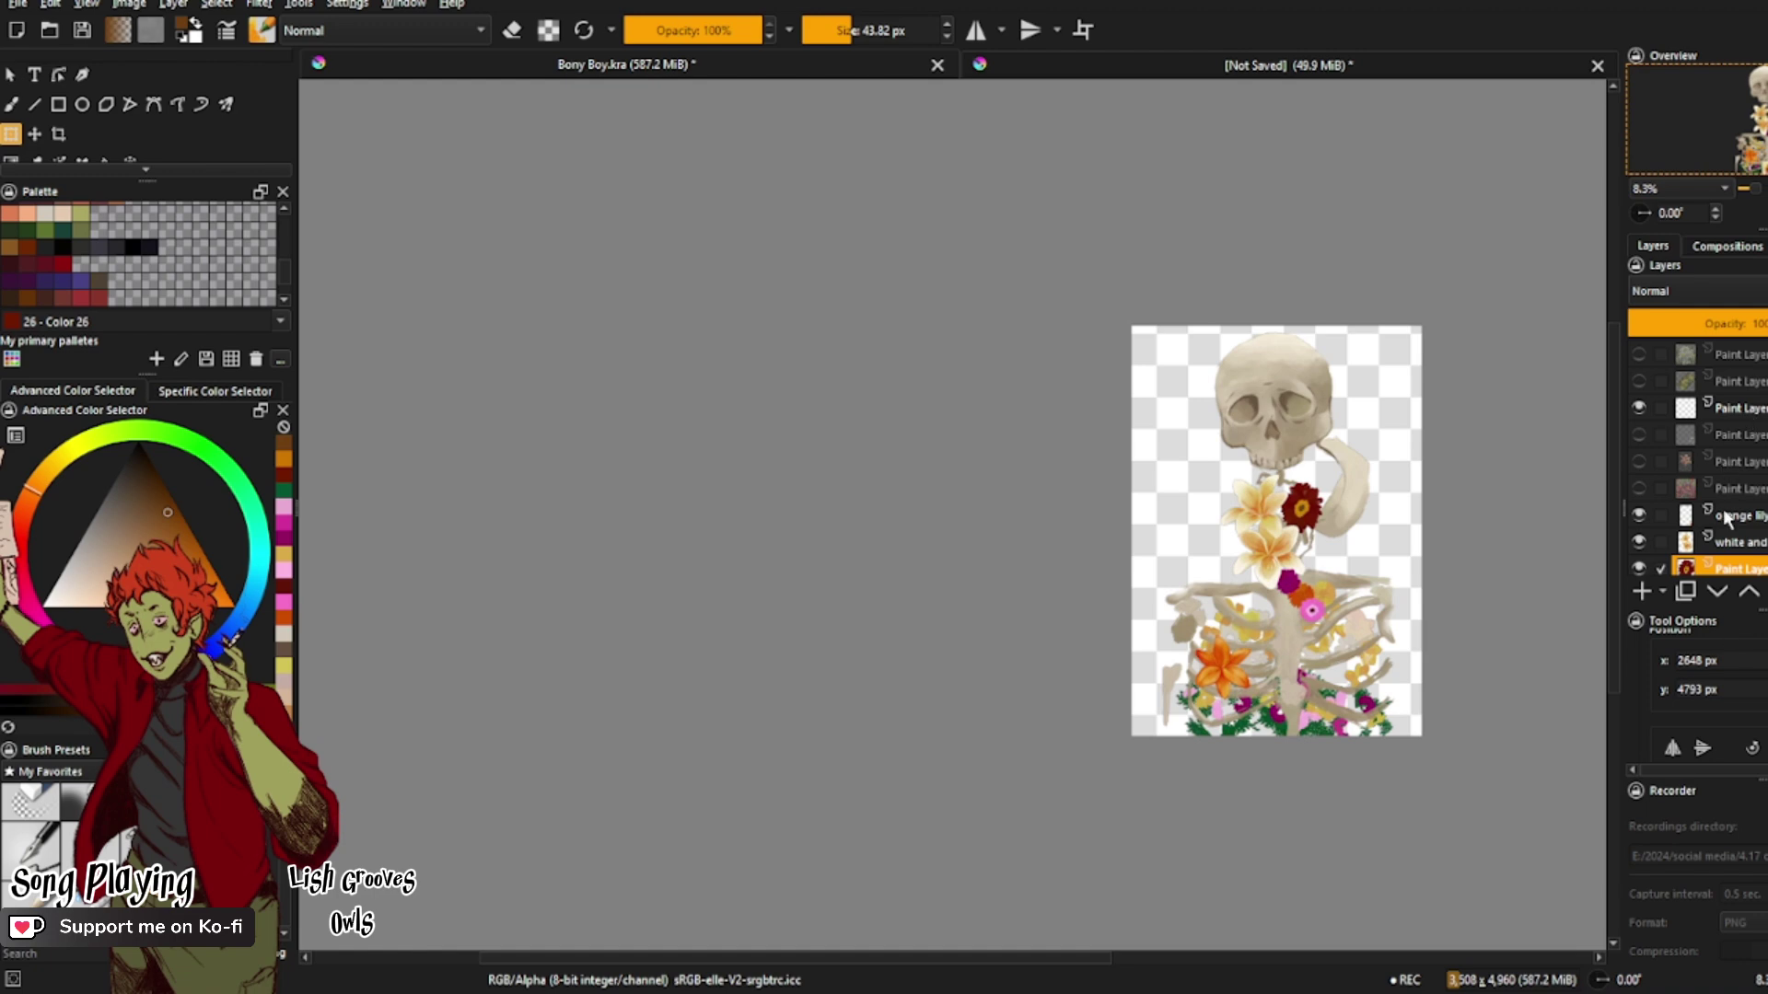
scroll(1727, 518, down, 5)
scroll(1727, 518, up, 5)
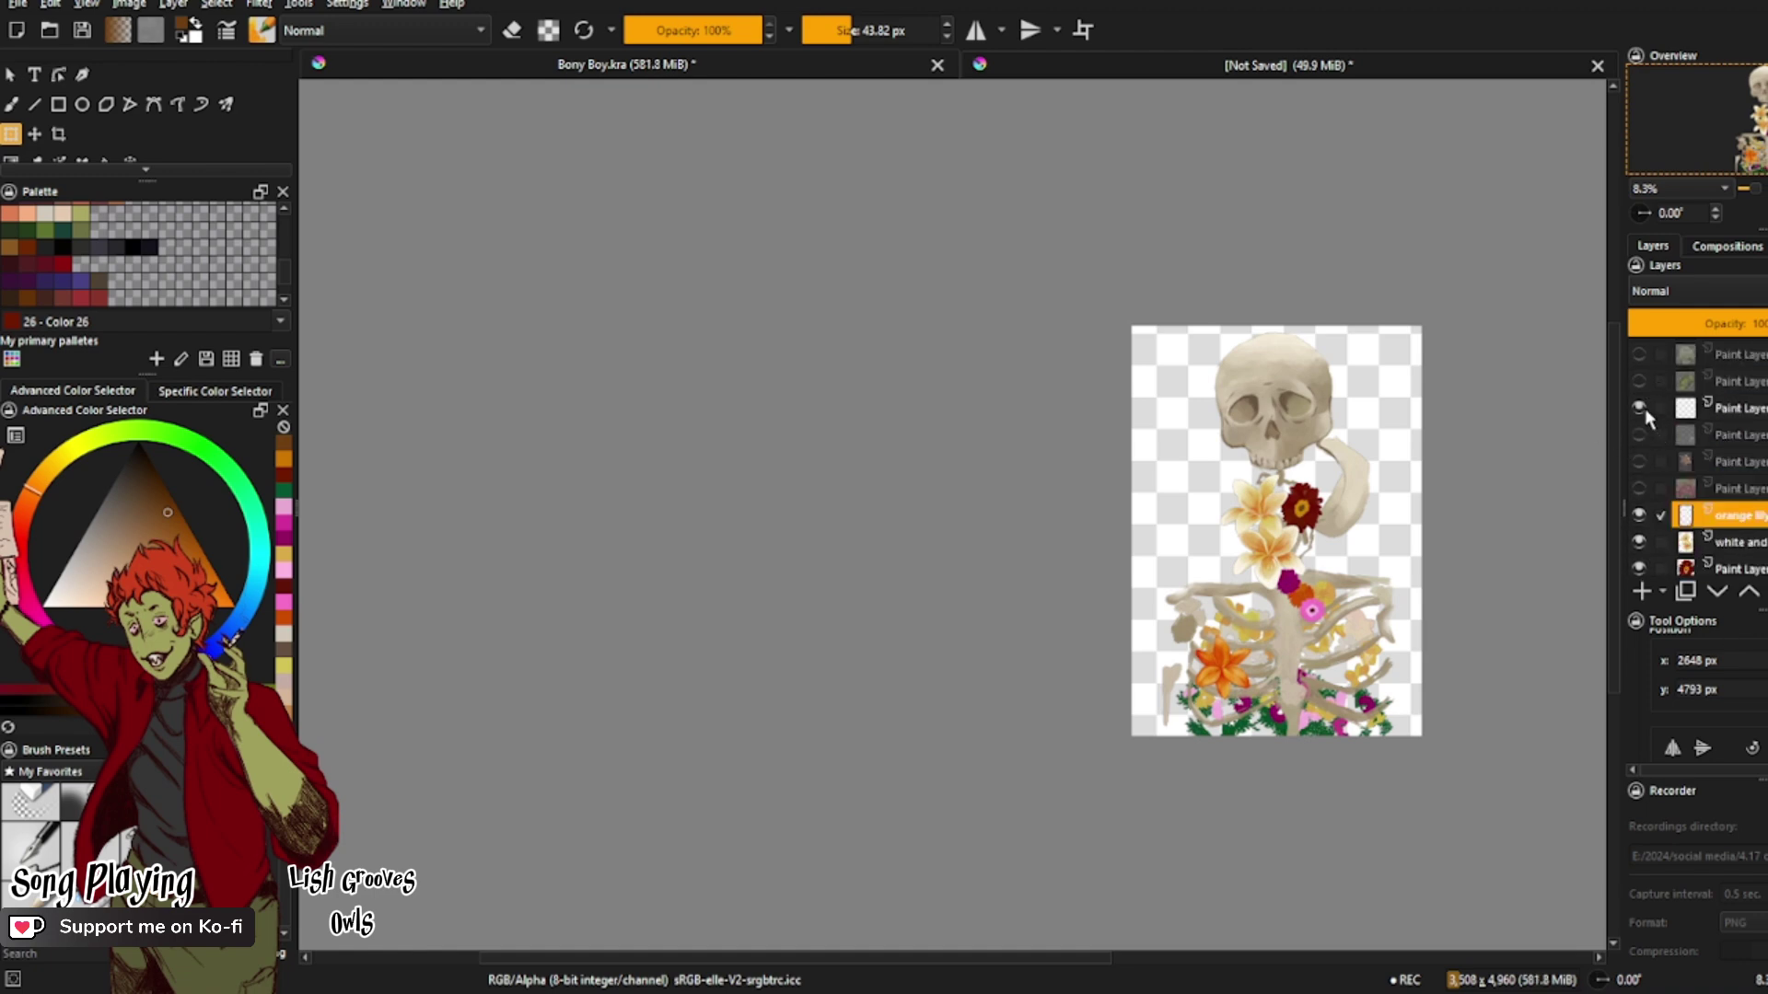
click(1731, 408)
key(shift+Delete)
Step: Preview the hidden reference photos one by one, leaving the daffodil photo showing over the neck and its layer active
click(1639, 462)
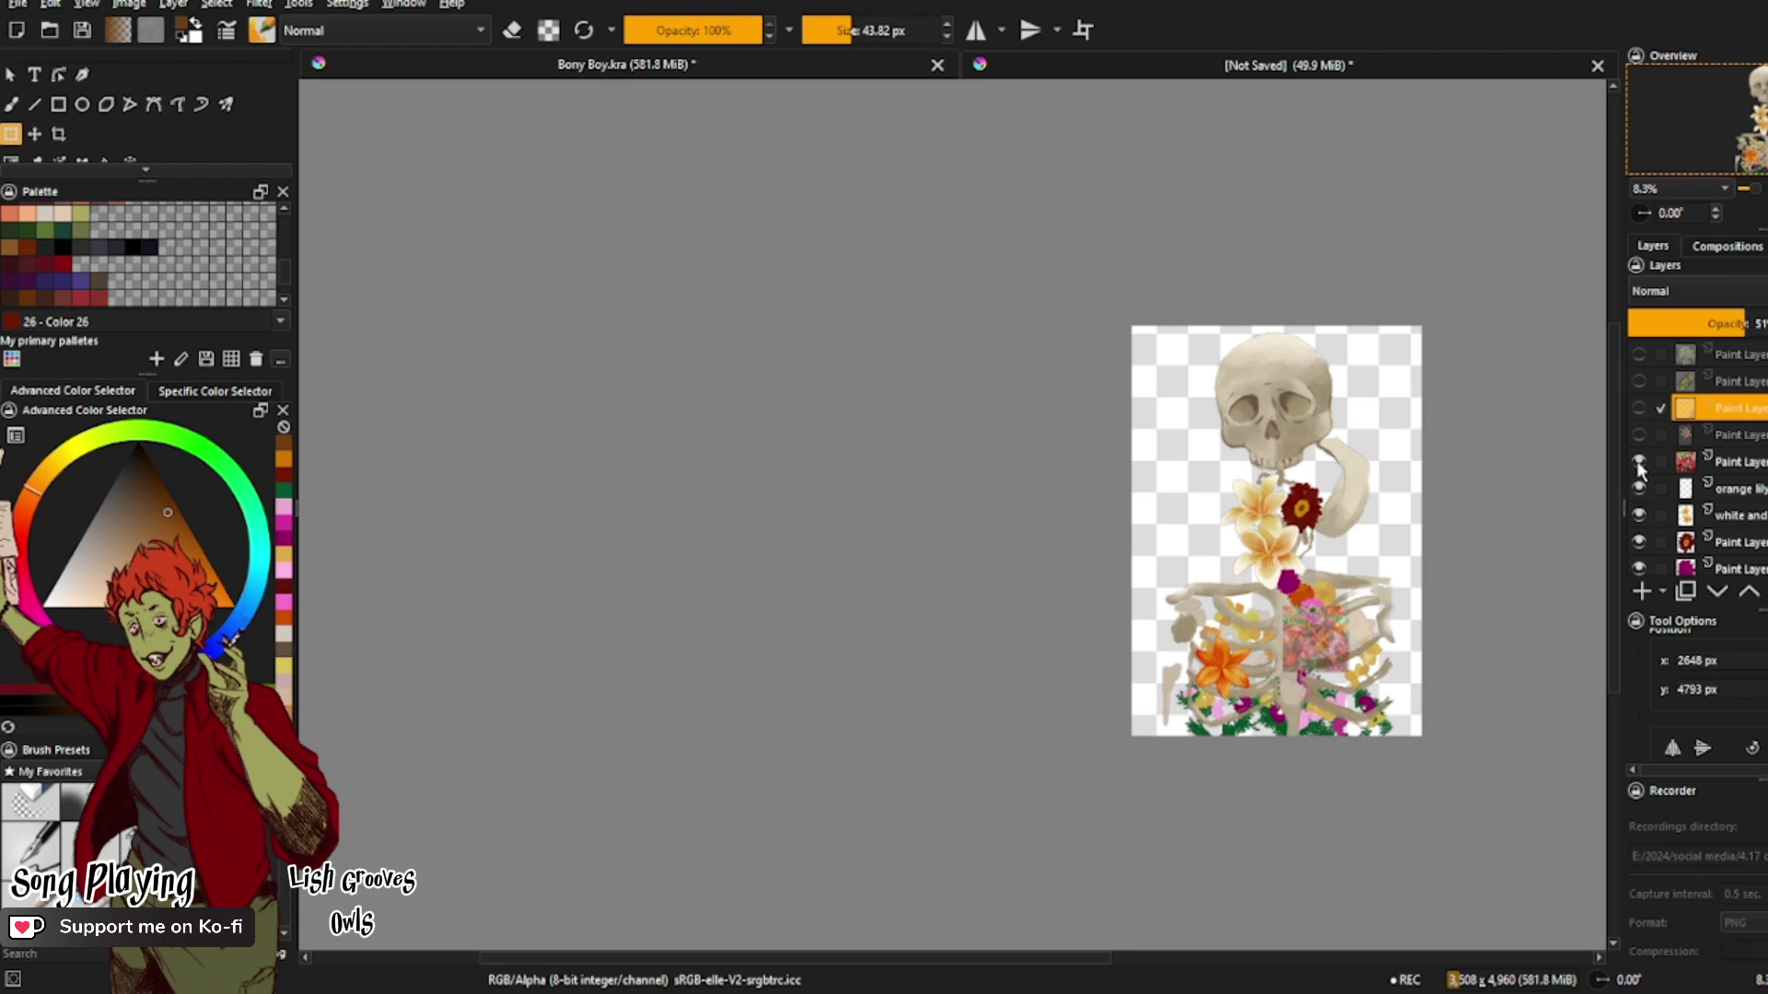
click(1640, 462)
click(1711, 363)
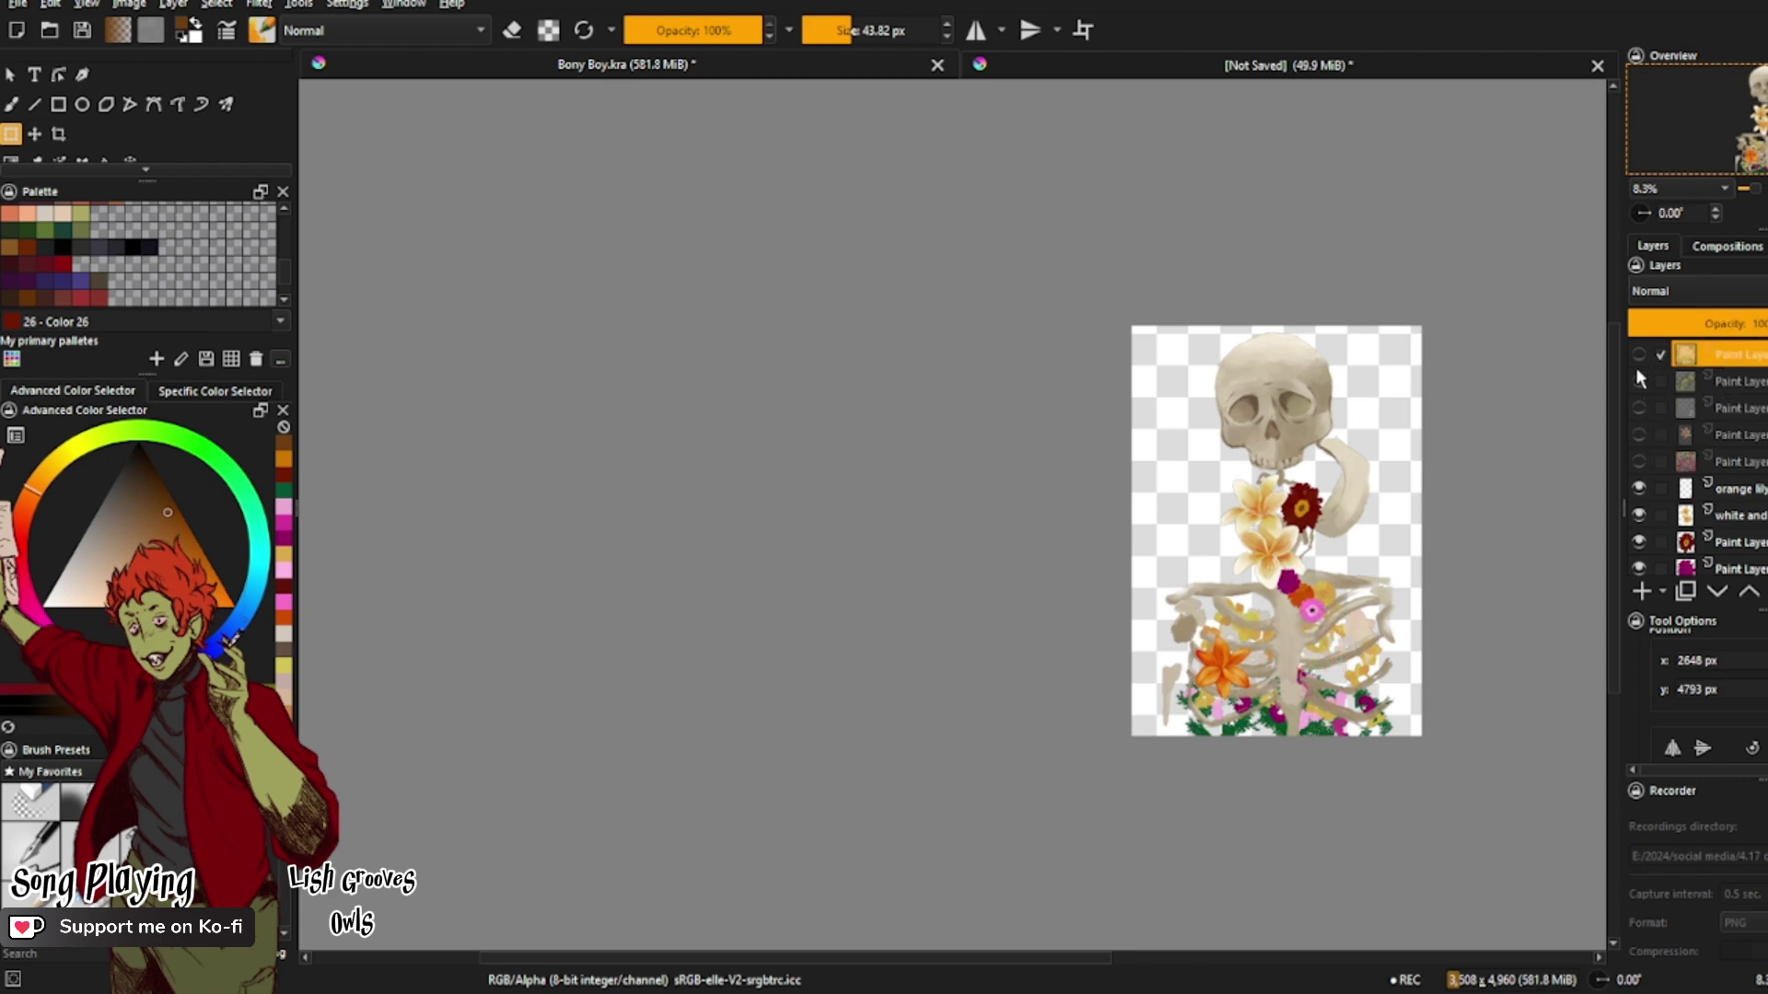
click(1637, 360)
click(1637, 359)
click(1639, 381)
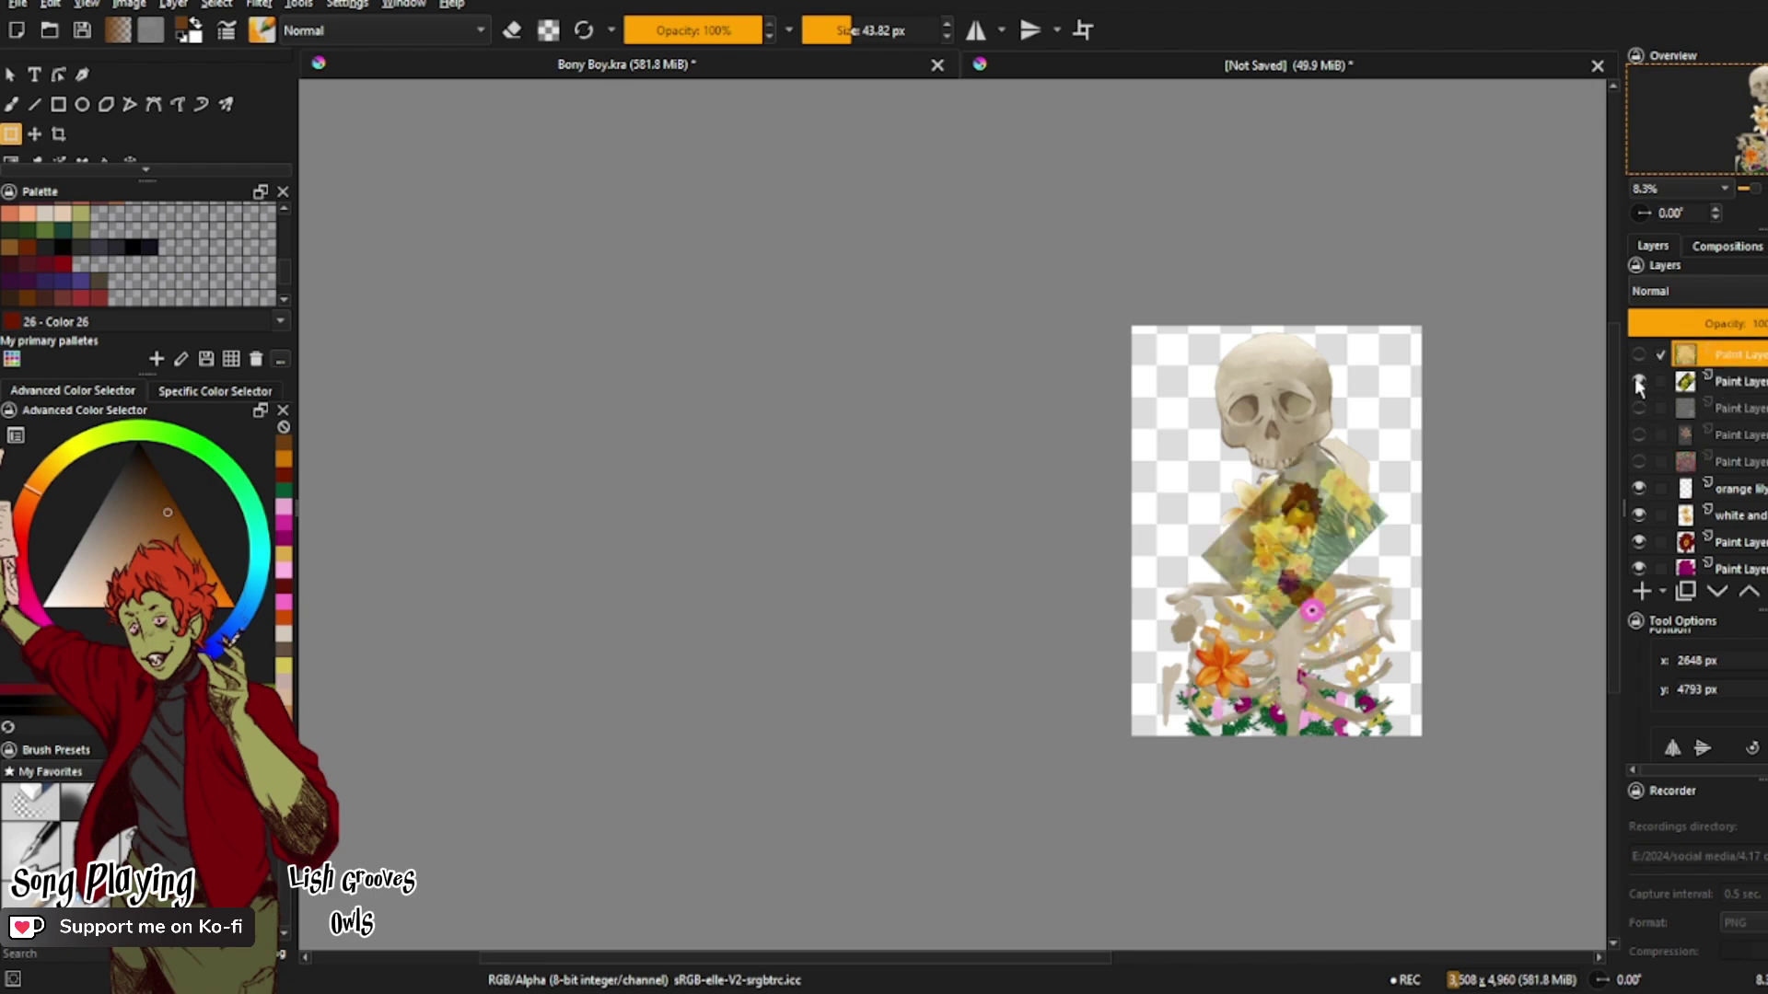
click(1638, 381)
click(1639, 381)
click(1712, 381)
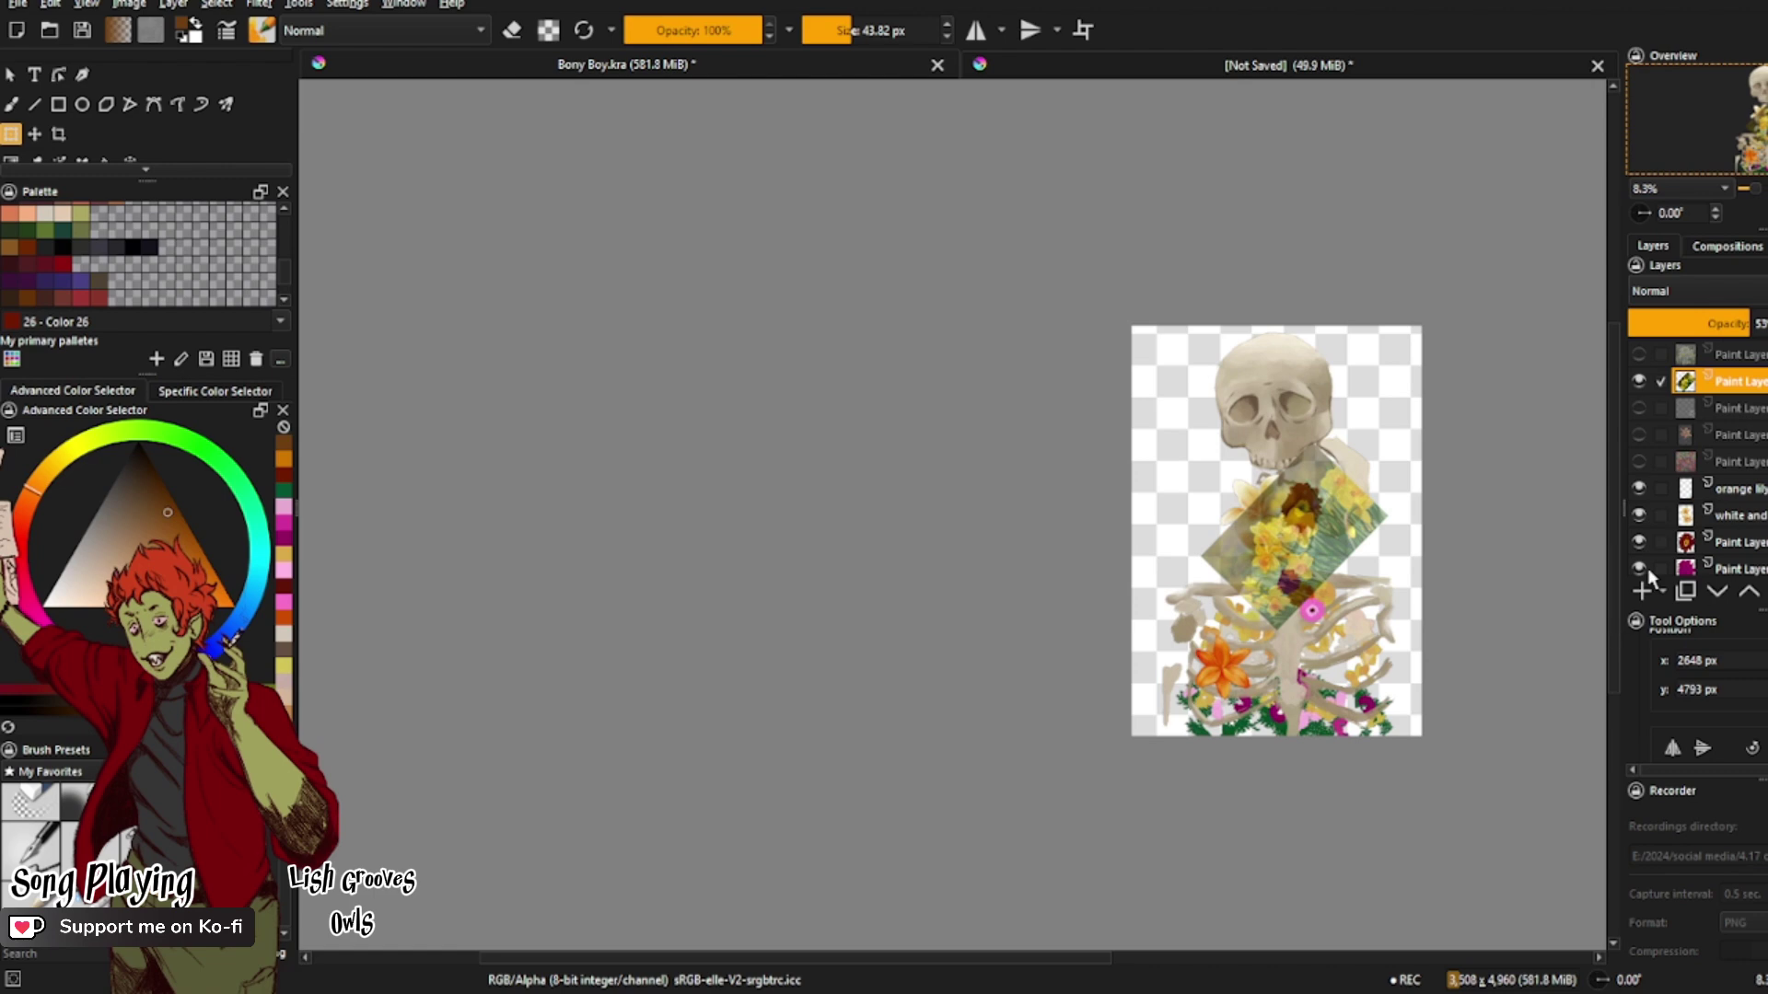
Step: On a new layer above the daffodil photo, paint the flat yellow petals of five daffodils along the neck and upper sternum
click(1642, 591)
scroll(1458, 552, up, 3)
key(b)
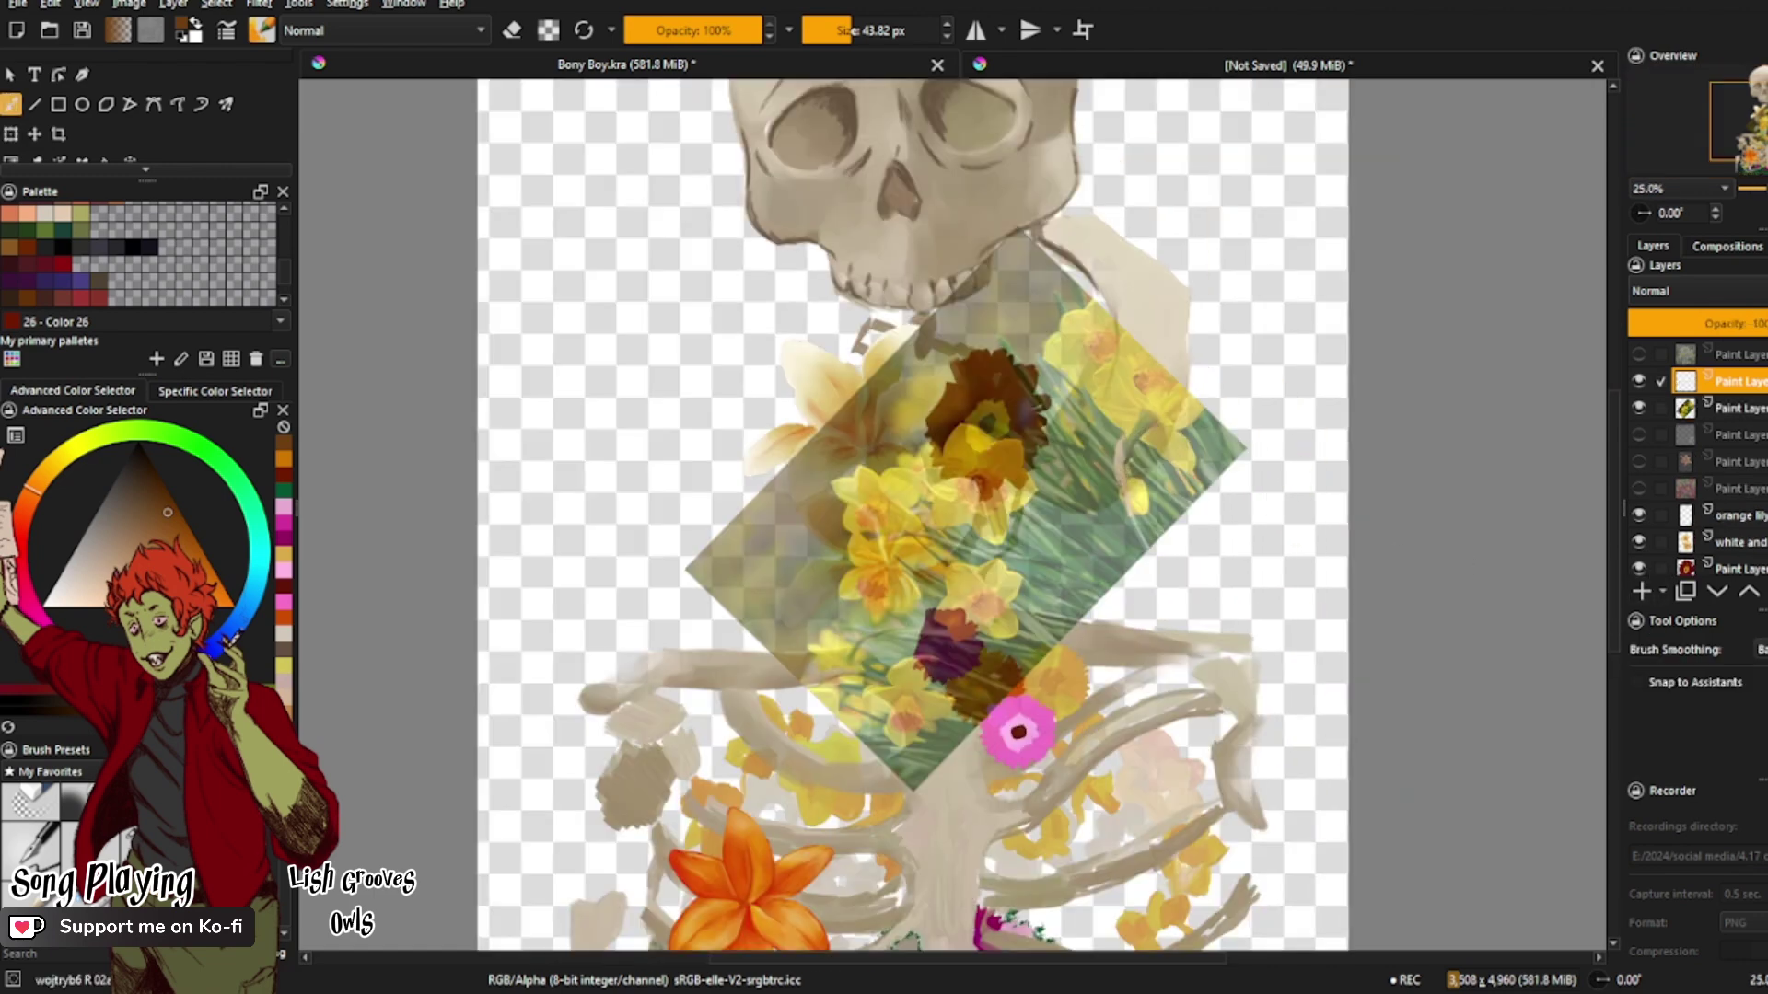
click(283, 668)
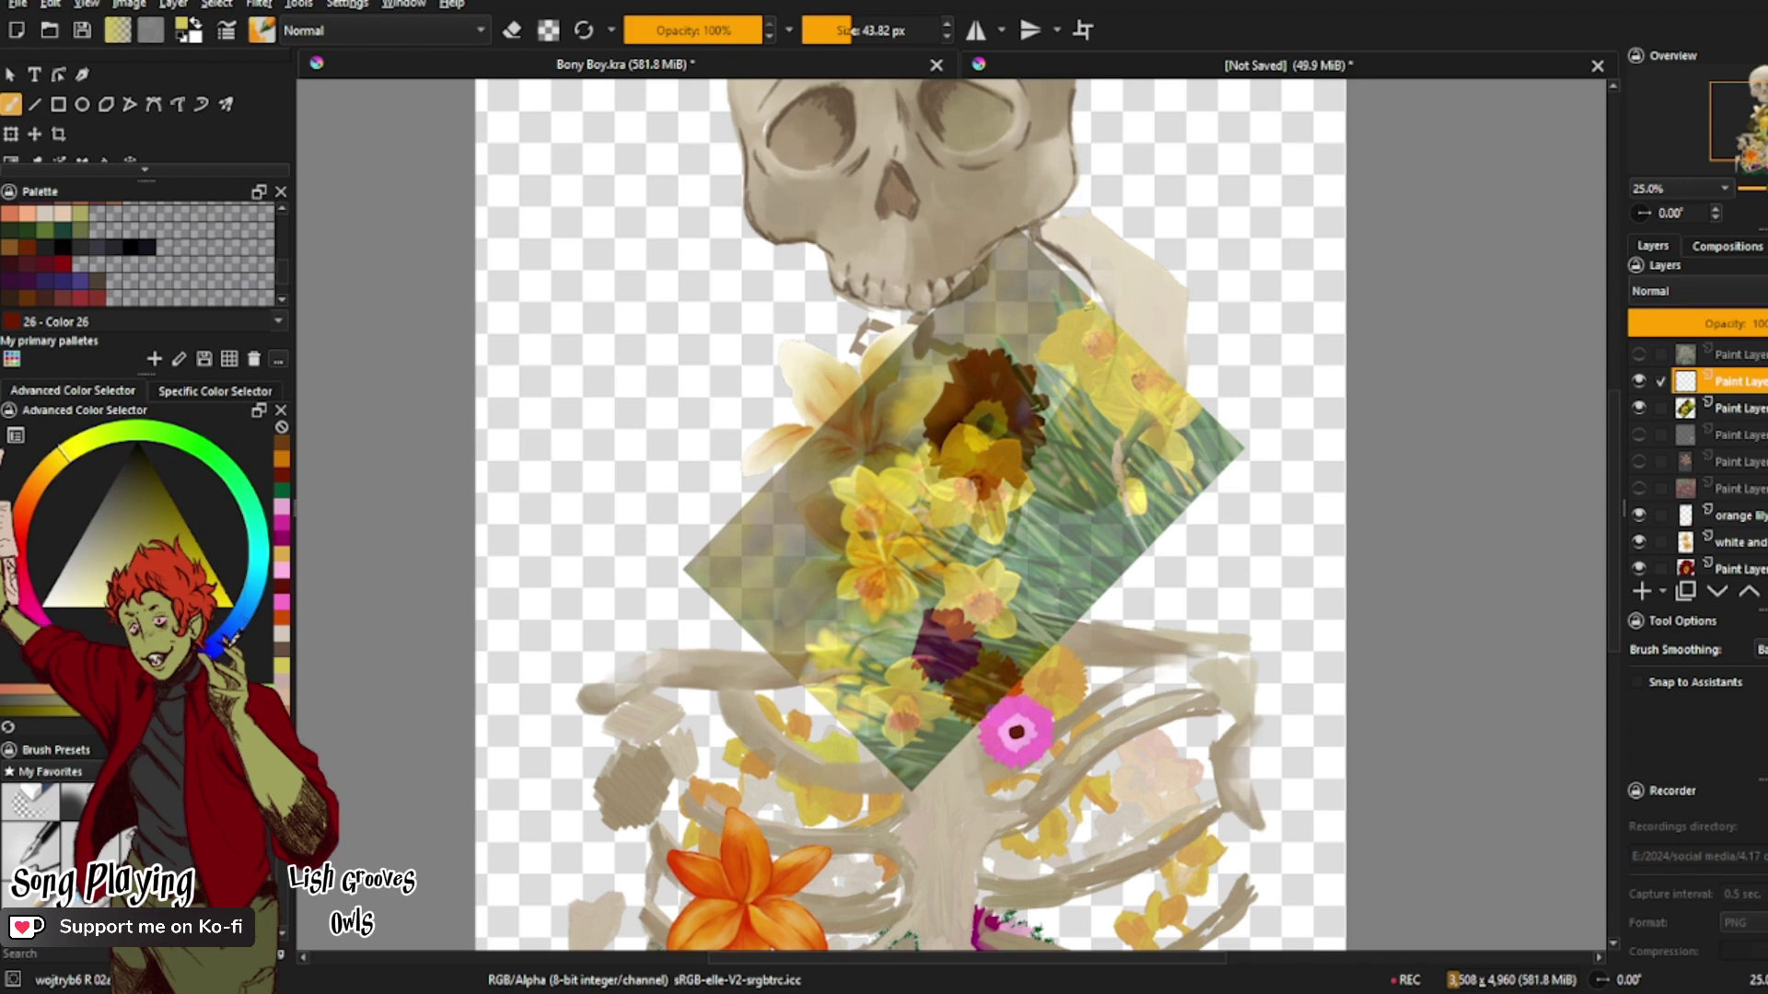
ctrl+click(1084, 323)
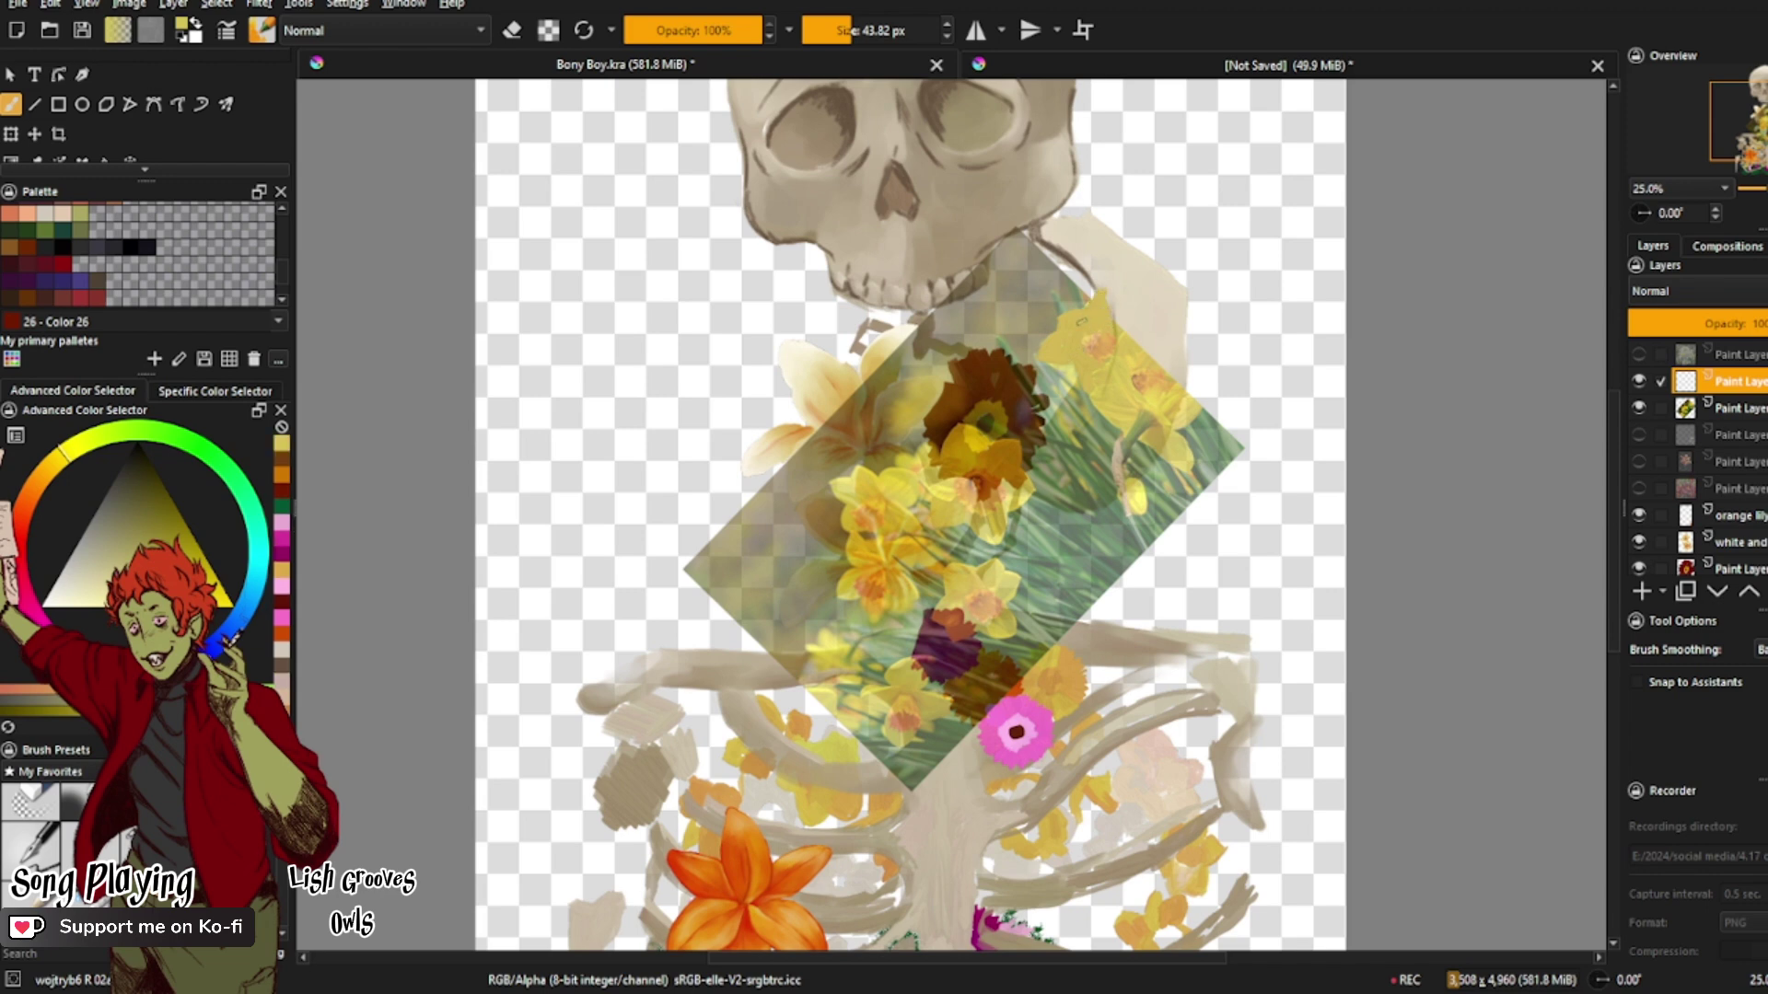
click(1064, 391)
mouse_move(958, 427)
mouse_down()
mouse_move(953, 468)
mouse_move(978, 460)
mouse_move(974, 431)
mouse_move(977, 453)
mouse_move(940, 465)
mouse_move(941, 505)
mouse_move(962, 515)
mouse_up()
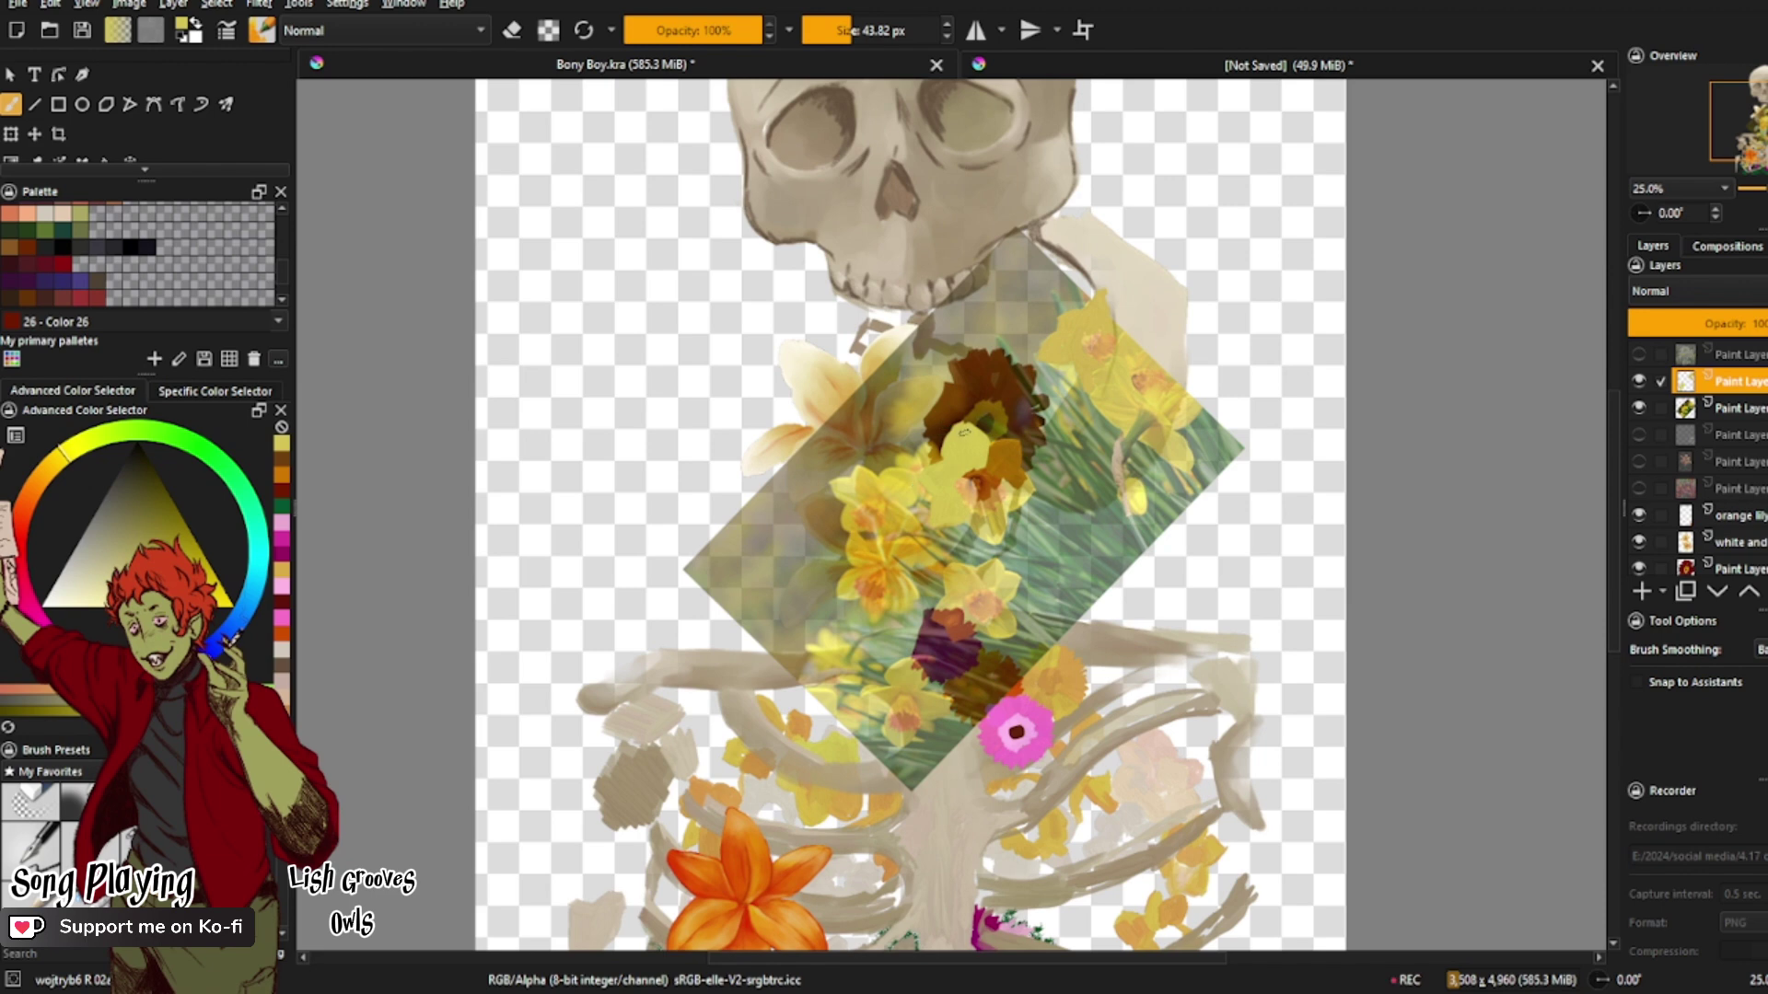
mouse_move(948, 458)
mouse_down()
mouse_move(1003, 445)
mouse_move(989, 453)
mouse_move(1005, 474)
mouse_move(1014, 455)
mouse_move(1003, 509)
mouse_up()
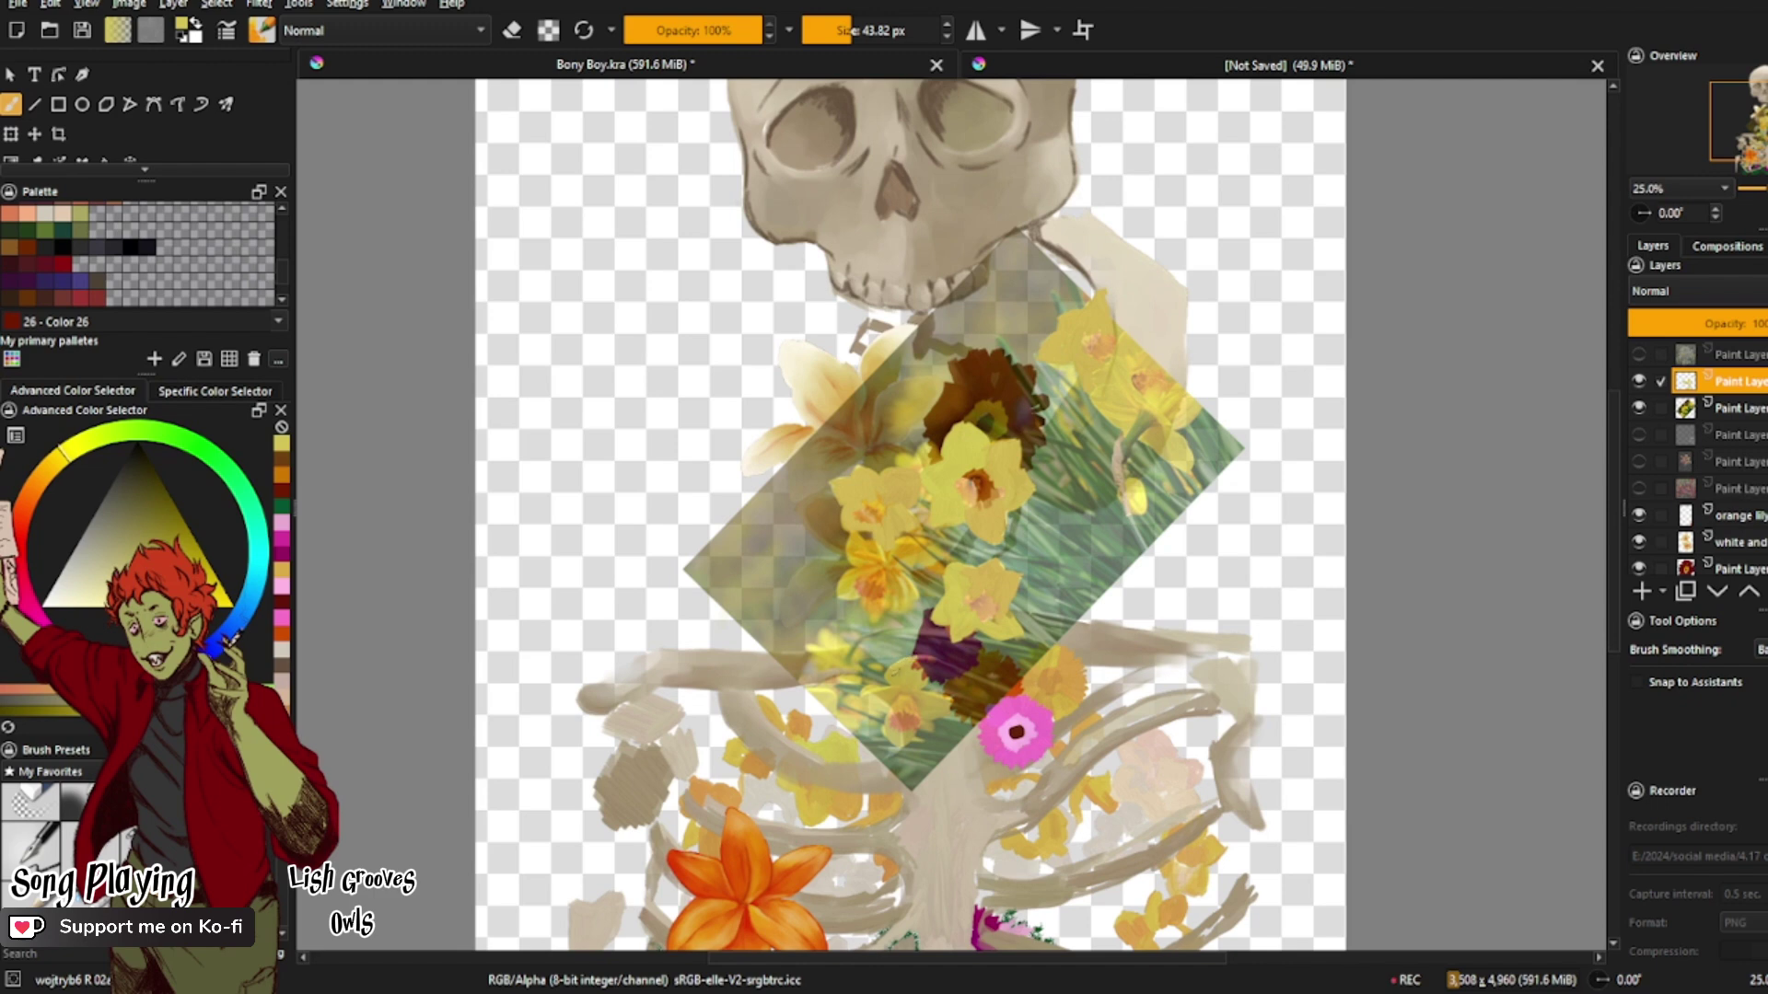
mouse_move(890, 679)
mouse_down()
mouse_move(913, 686)
mouse_move(919, 665)
mouse_move(898, 674)
mouse_move(948, 707)
mouse_up()
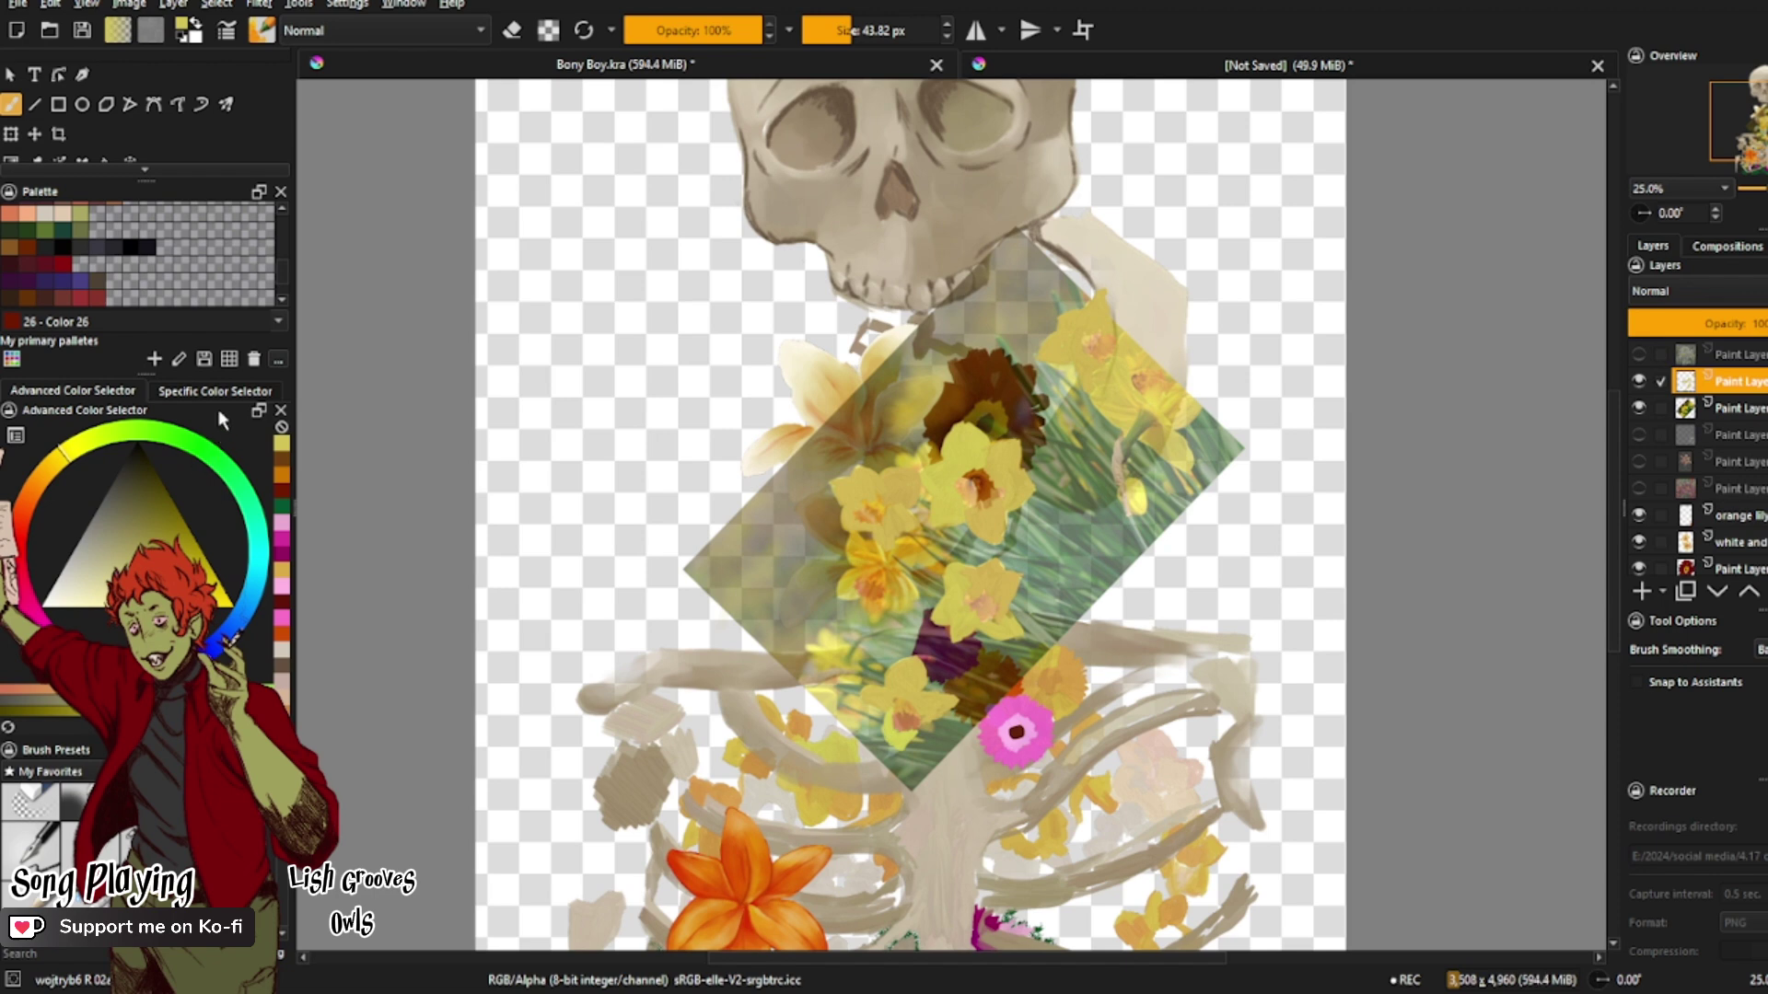
Step: Paint the centres of the five neck daffodils in a darker golden yellow
click(41, 472)
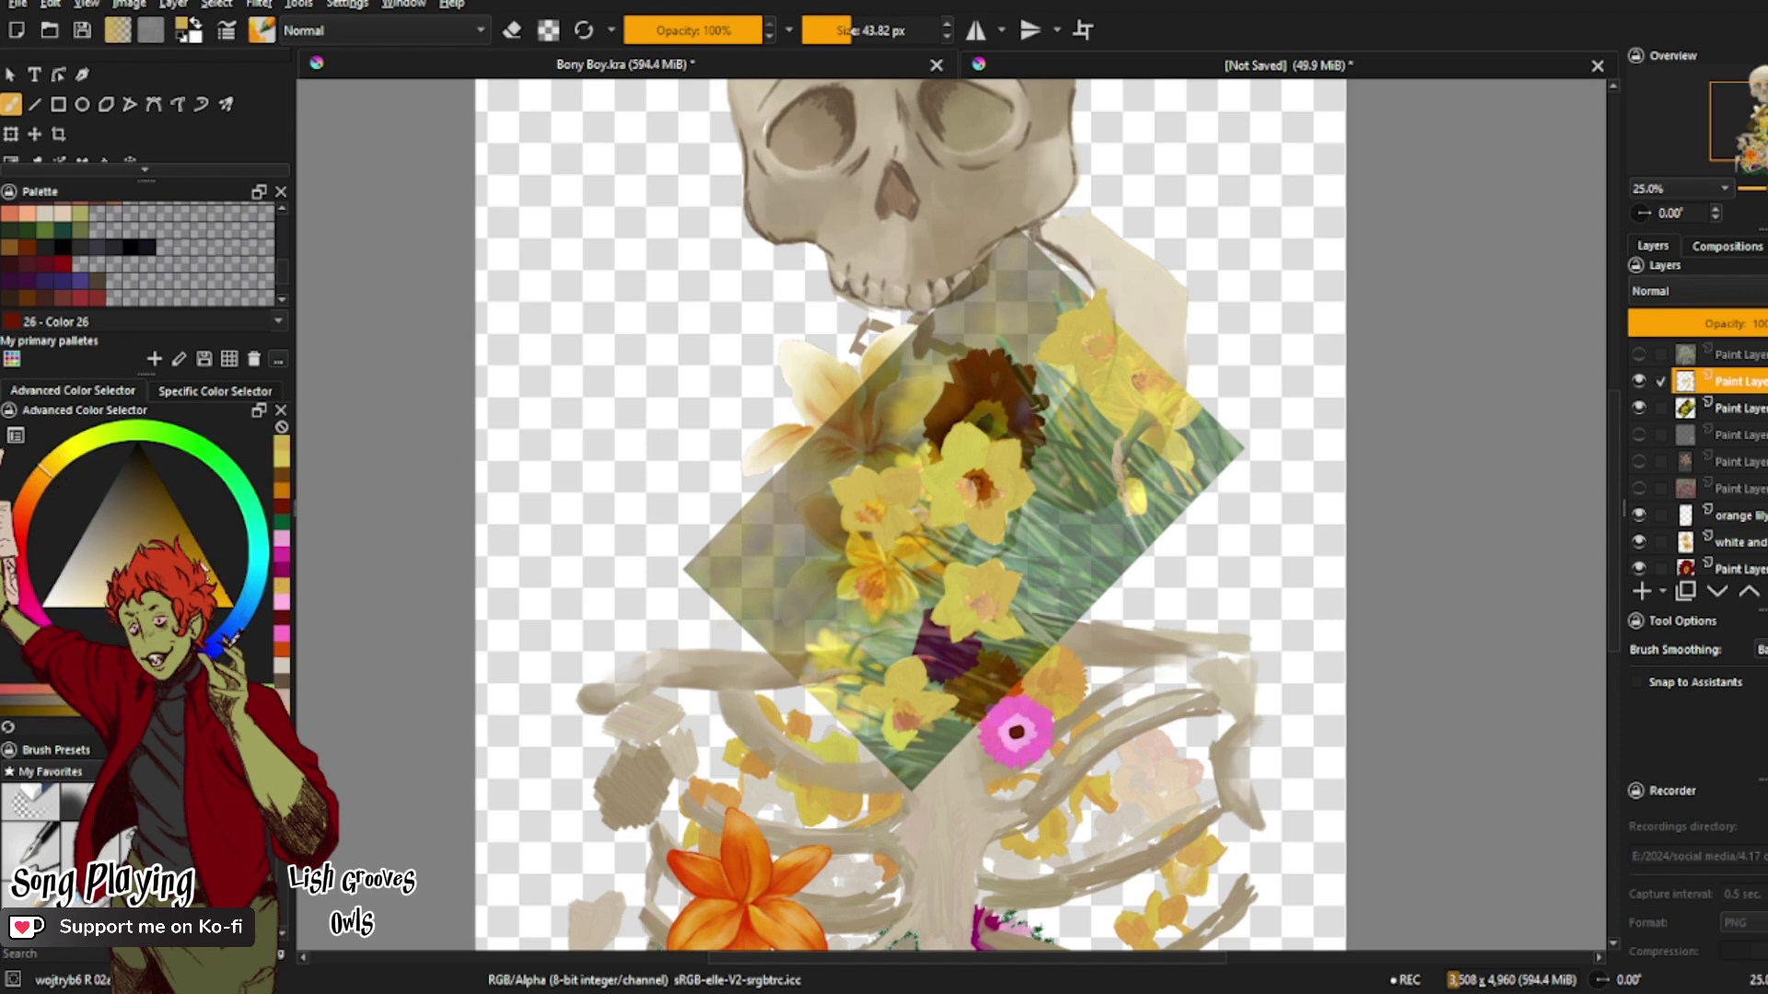
drag(1096, 346, 1089, 353)
drag(992, 475, 978, 490)
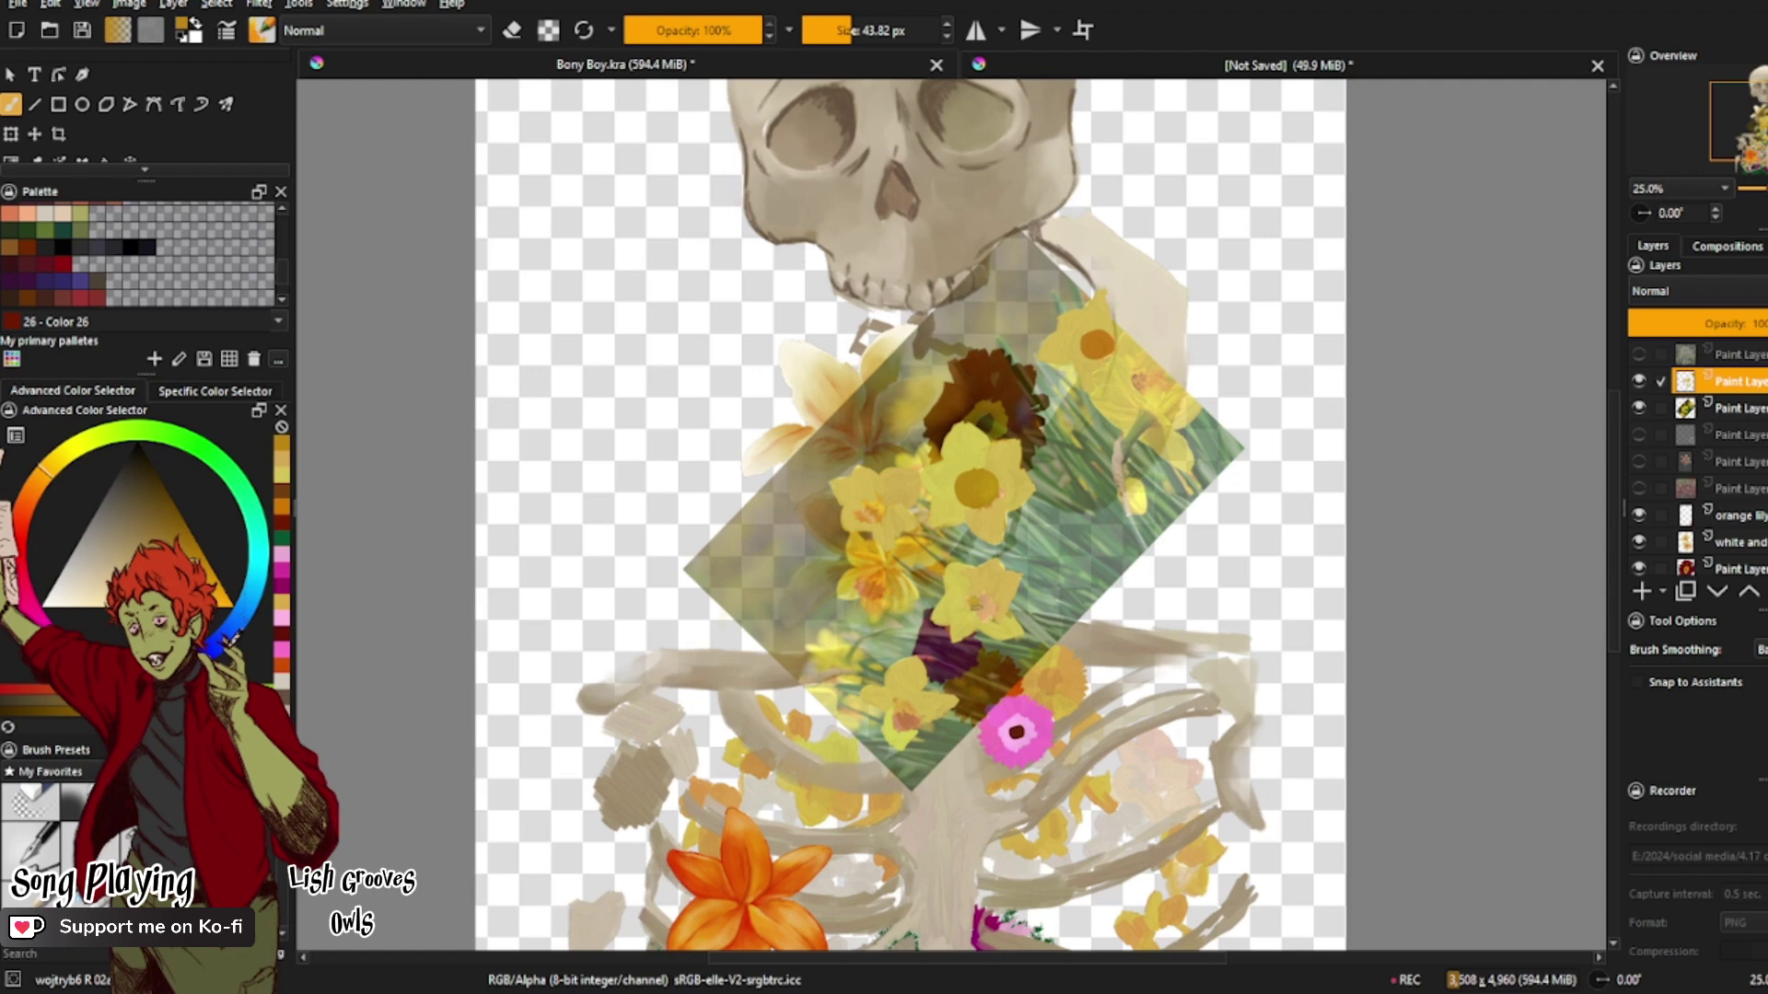
drag(977, 610, 994, 599)
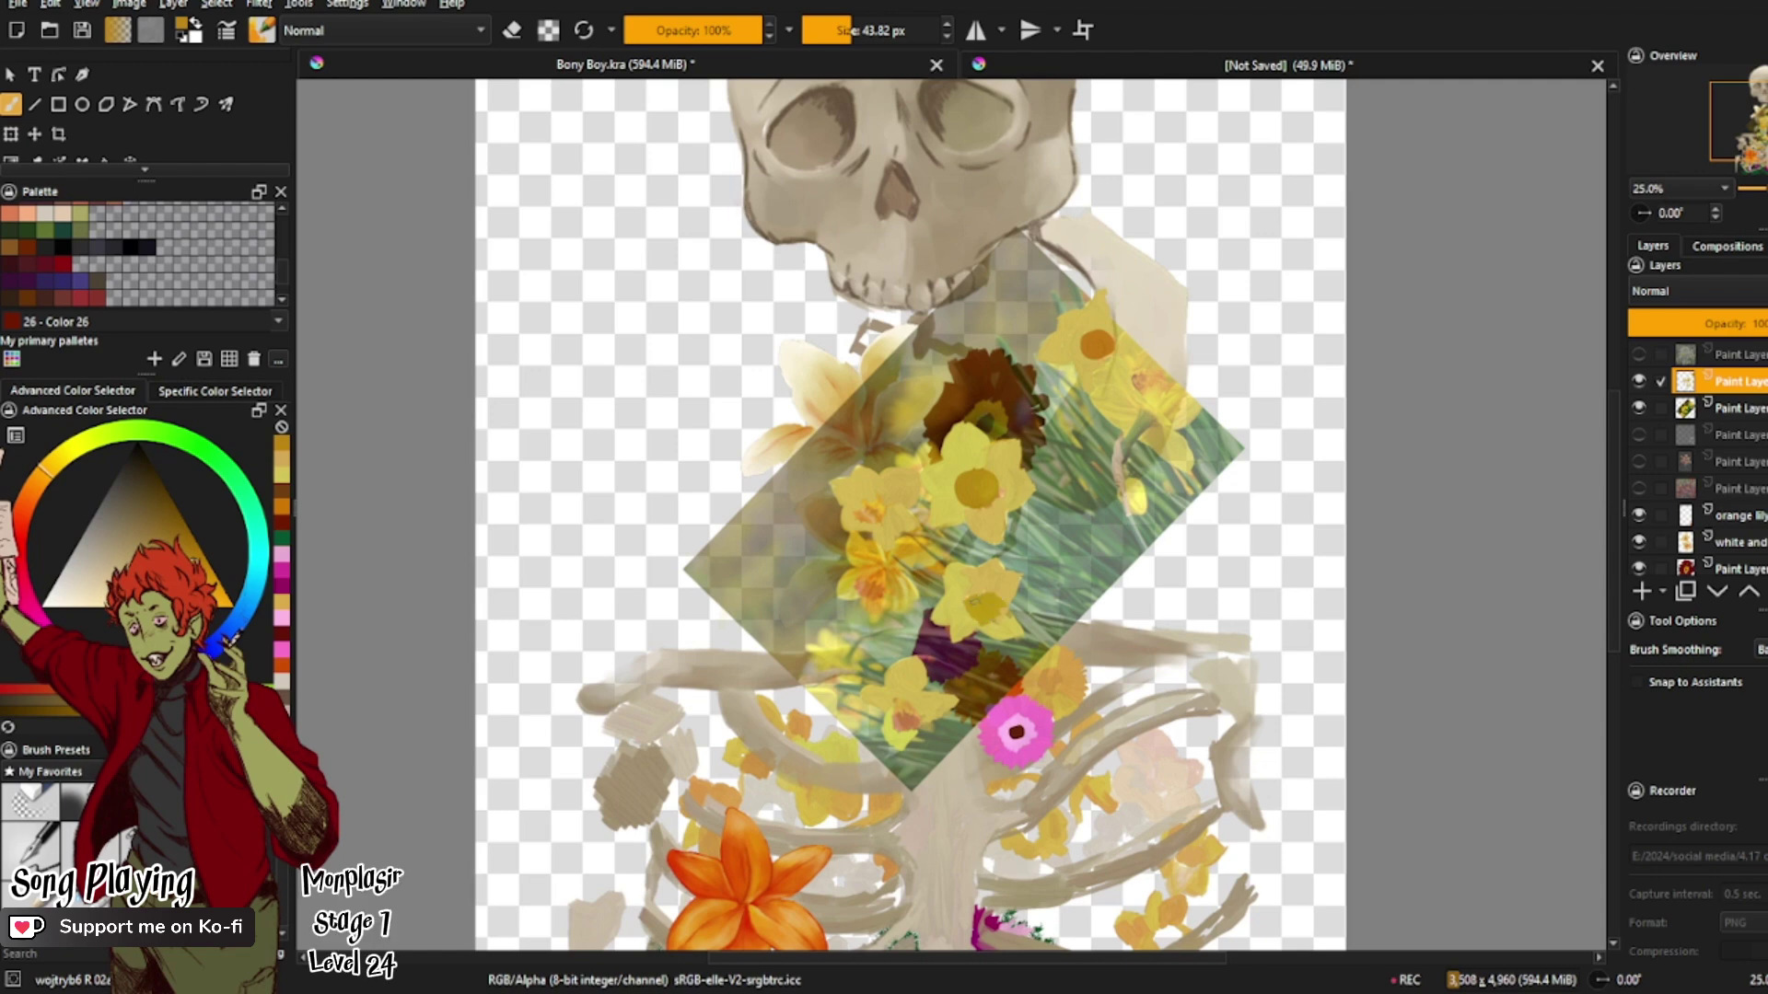
drag(902, 689, 901, 732)
drag(864, 495, 881, 512)
Step: Toggle the daffodil reference photo to compare it with the painted flowers, leaving it hidden
click(1640, 407)
click(1640, 408)
click(1639, 408)
click(1744, 412)
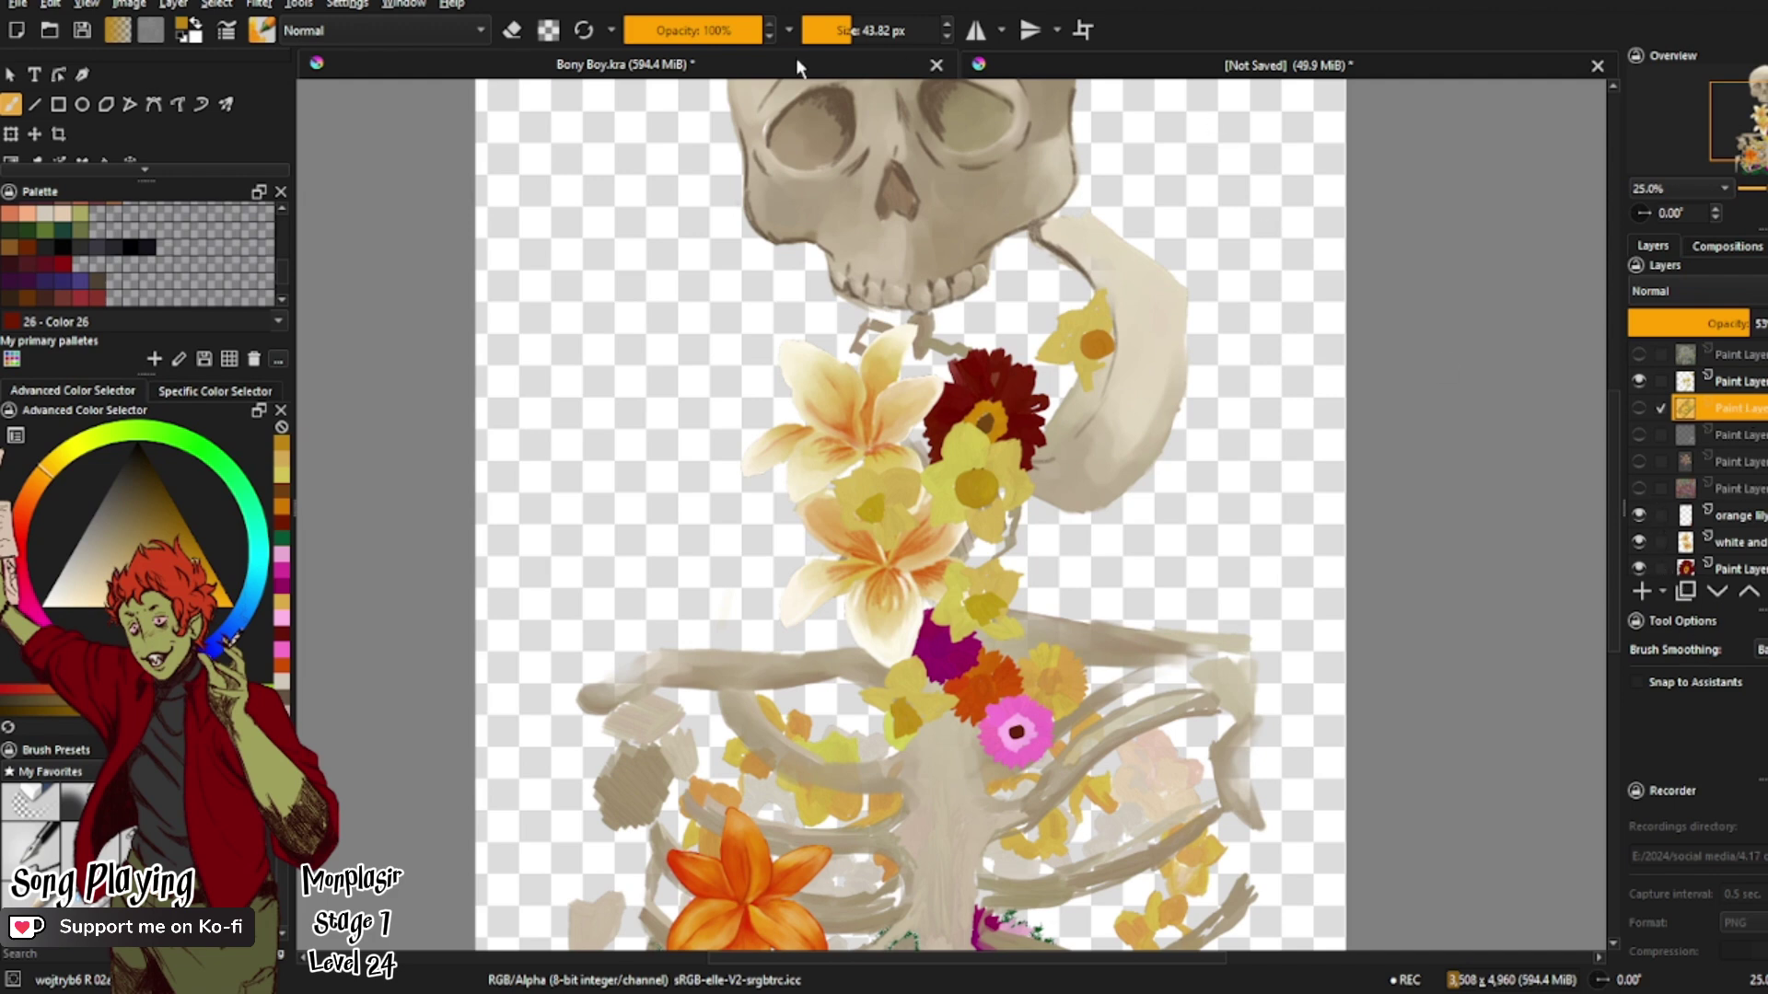
click(1385, 65)
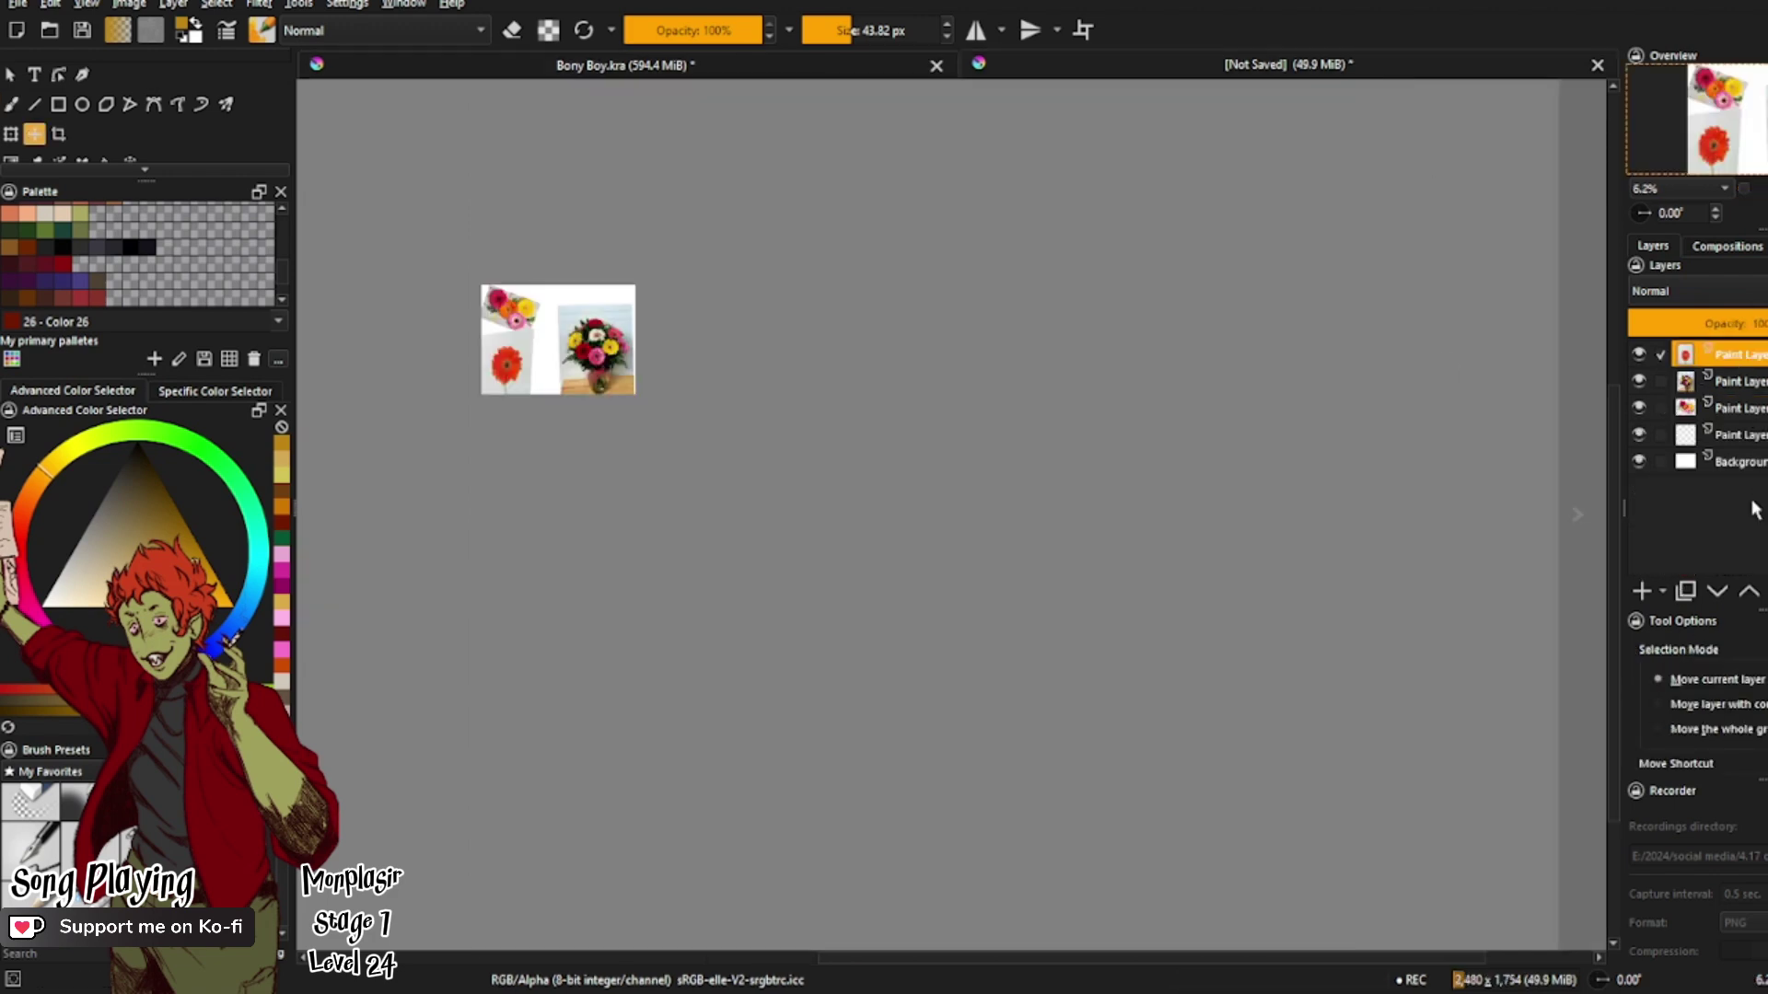
key(ctrl+j)
key(ctrl+z)
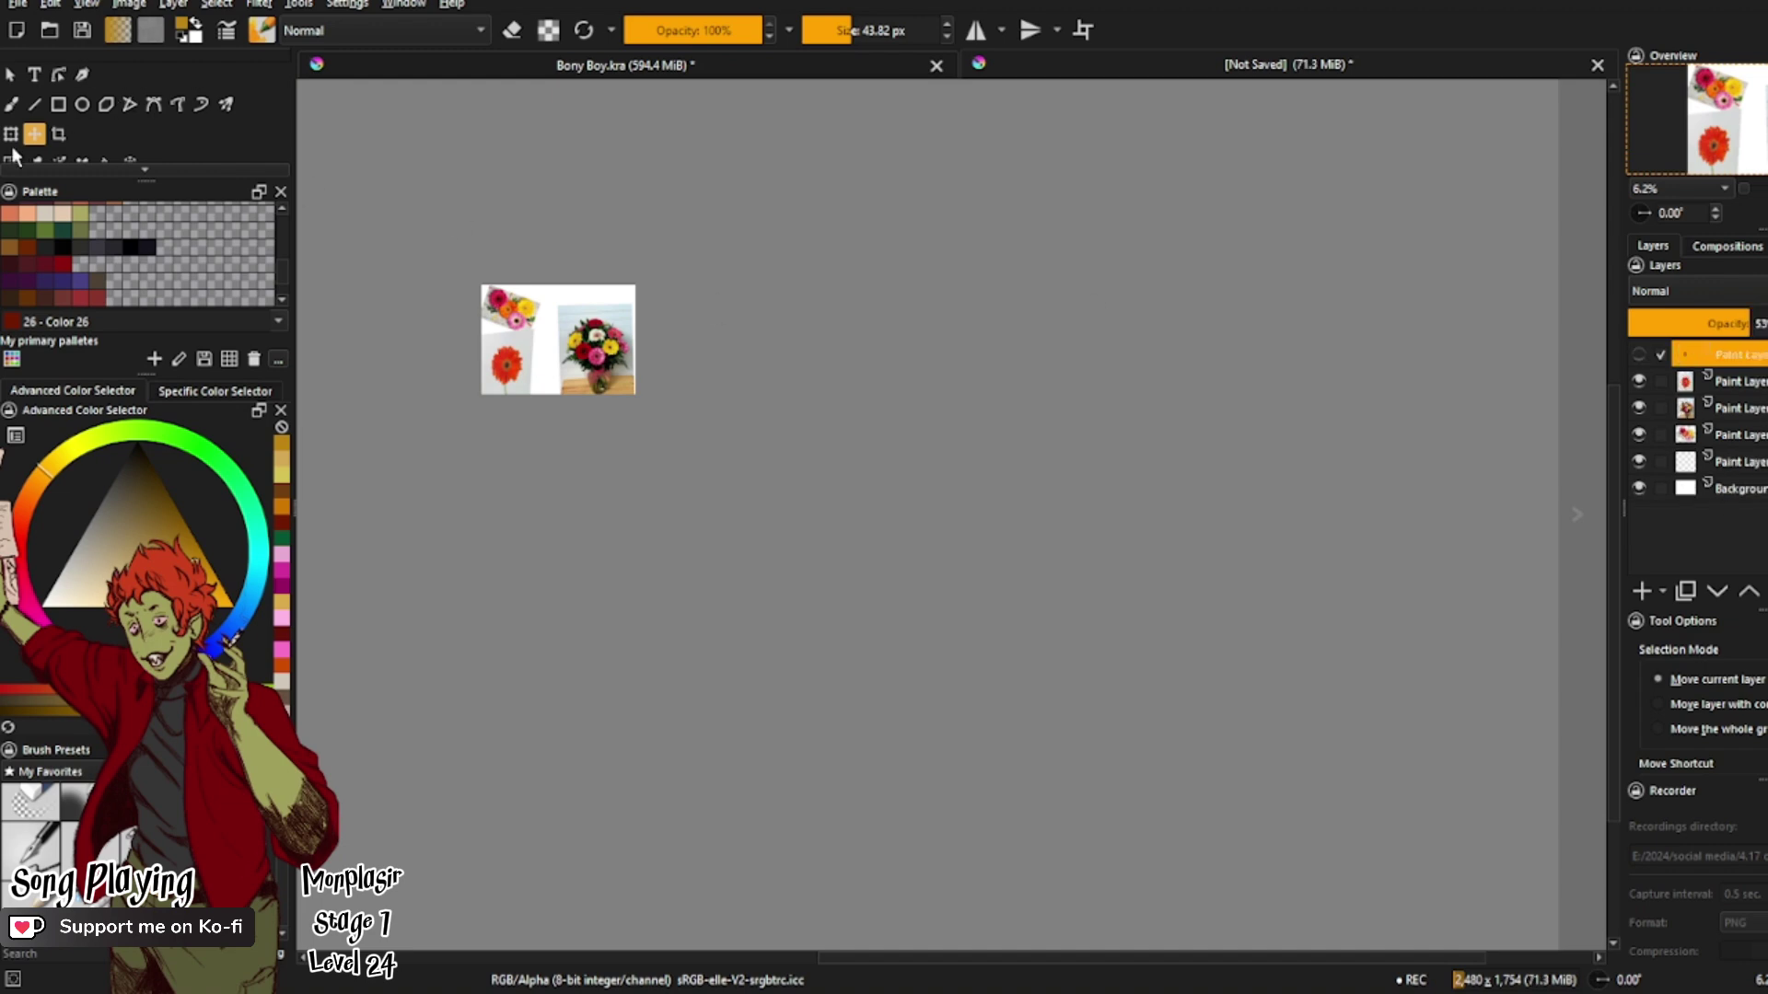
click(11, 134)
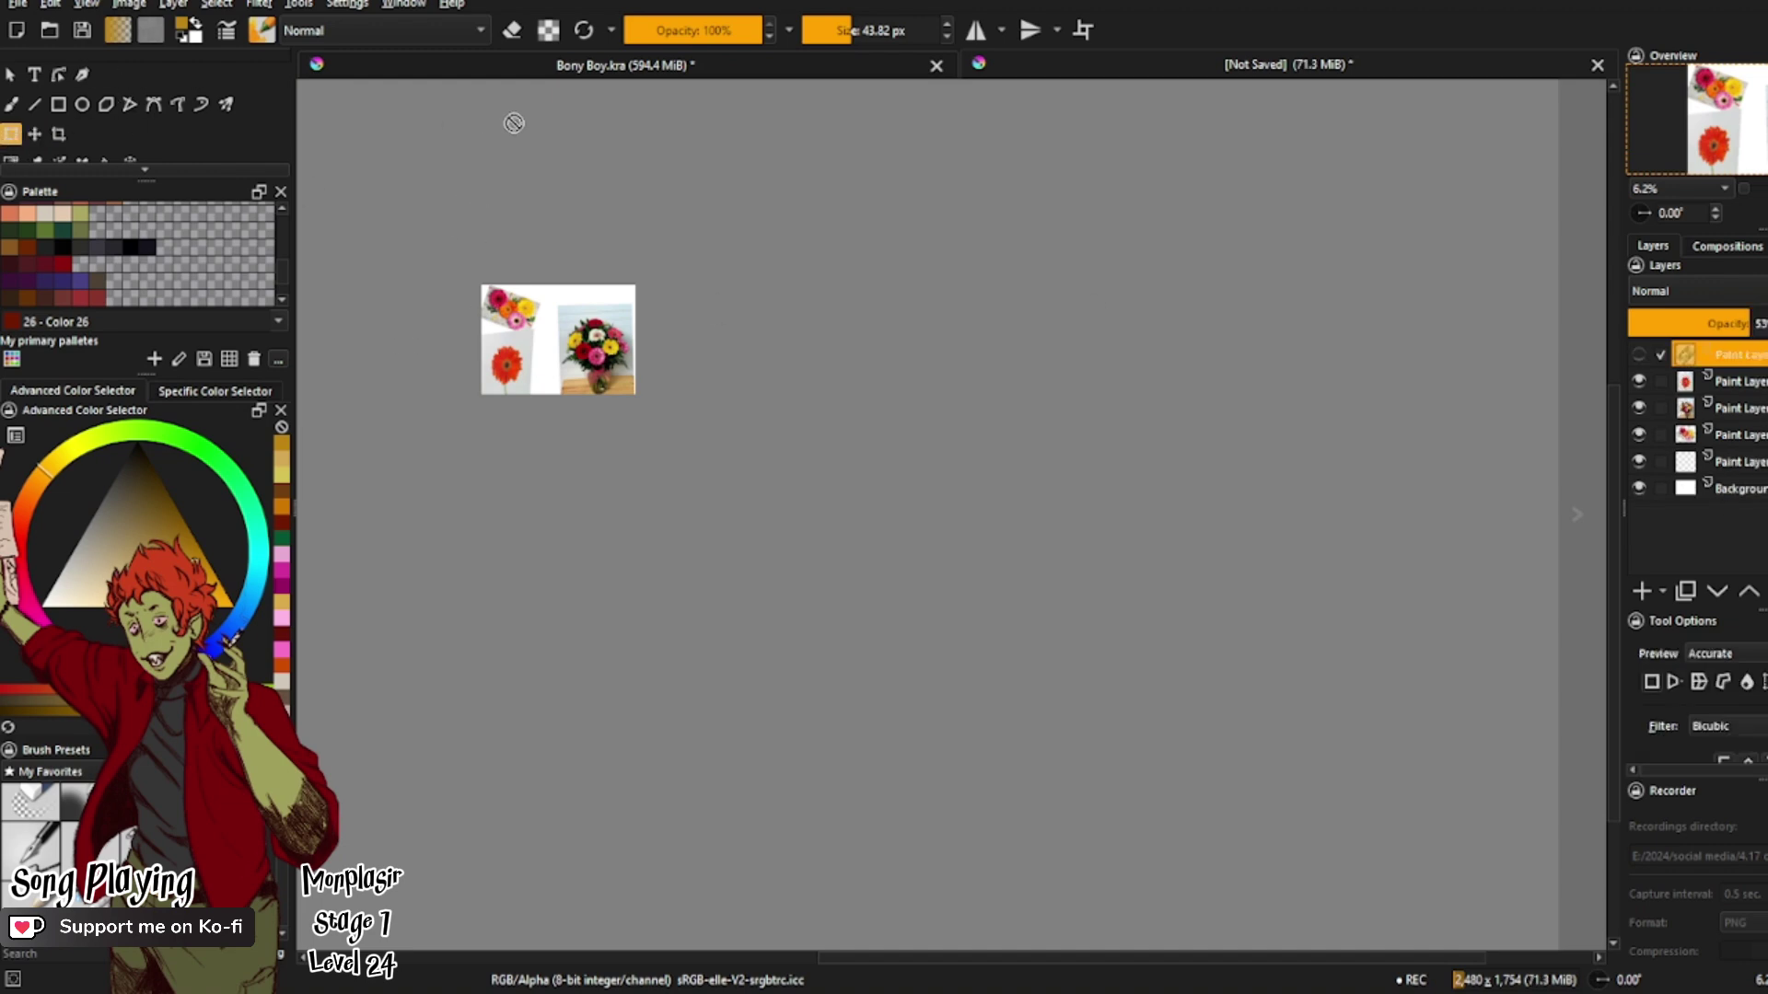
click(1638, 355)
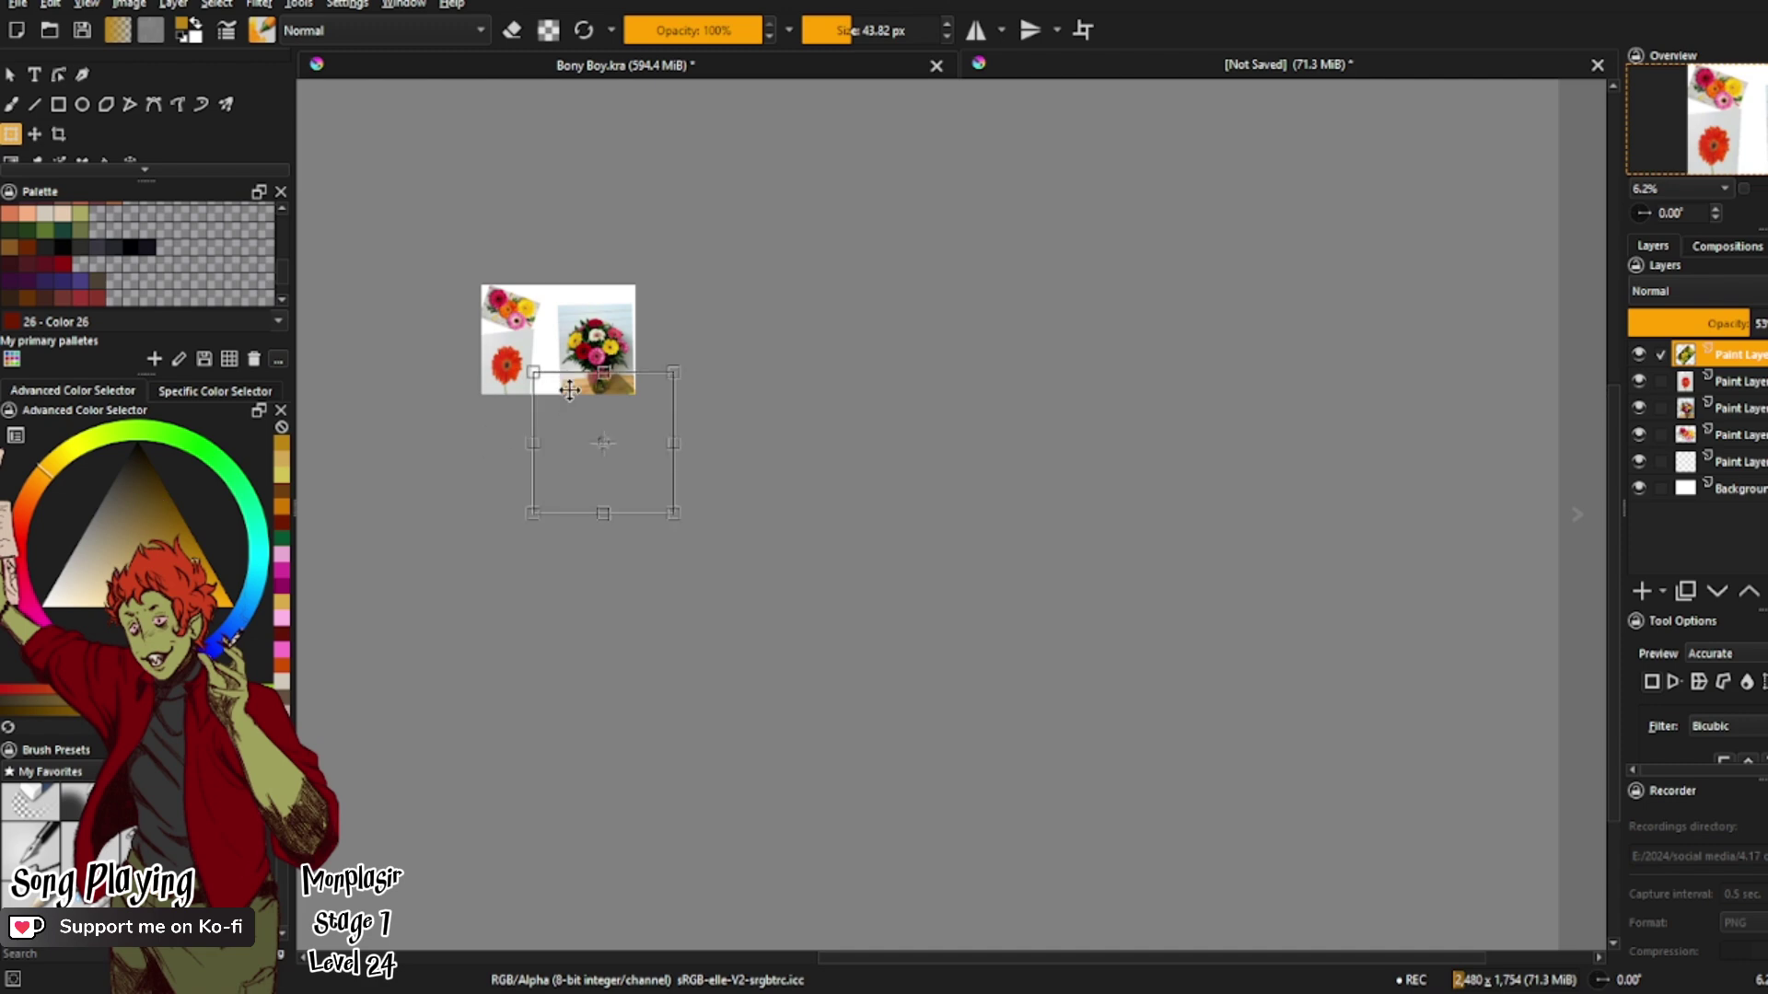
drag(601, 443, 565, 366)
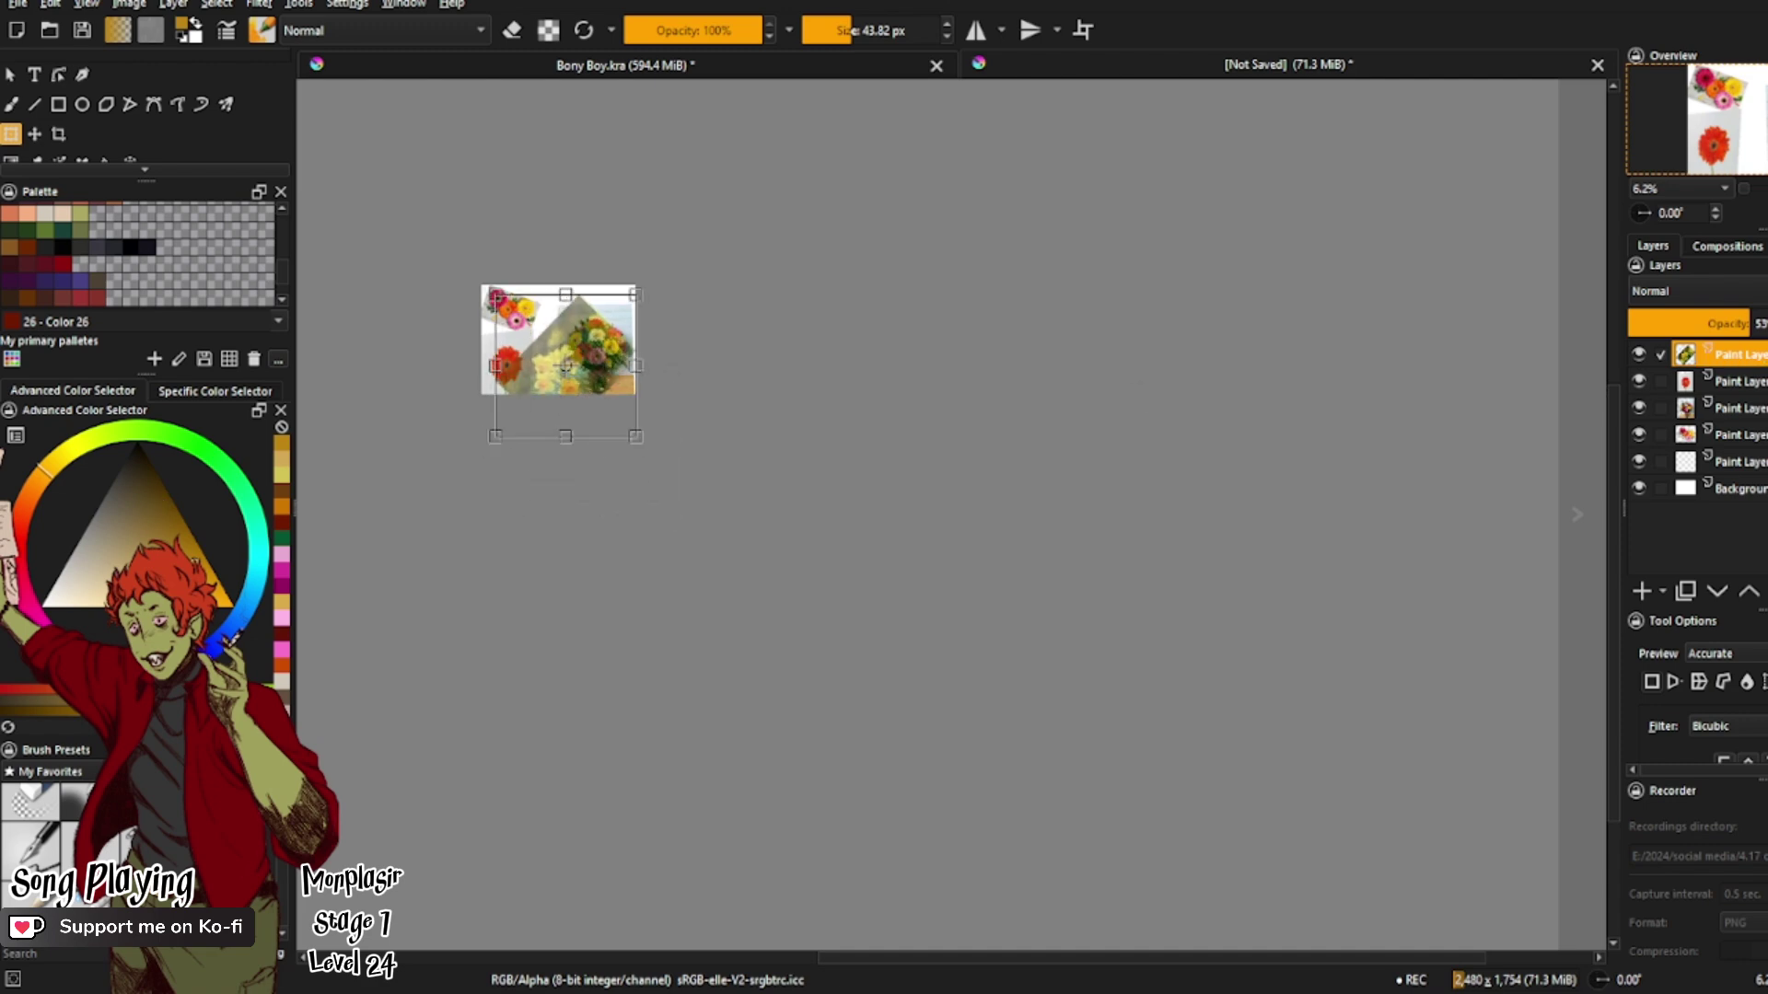
key(ctrl+z)
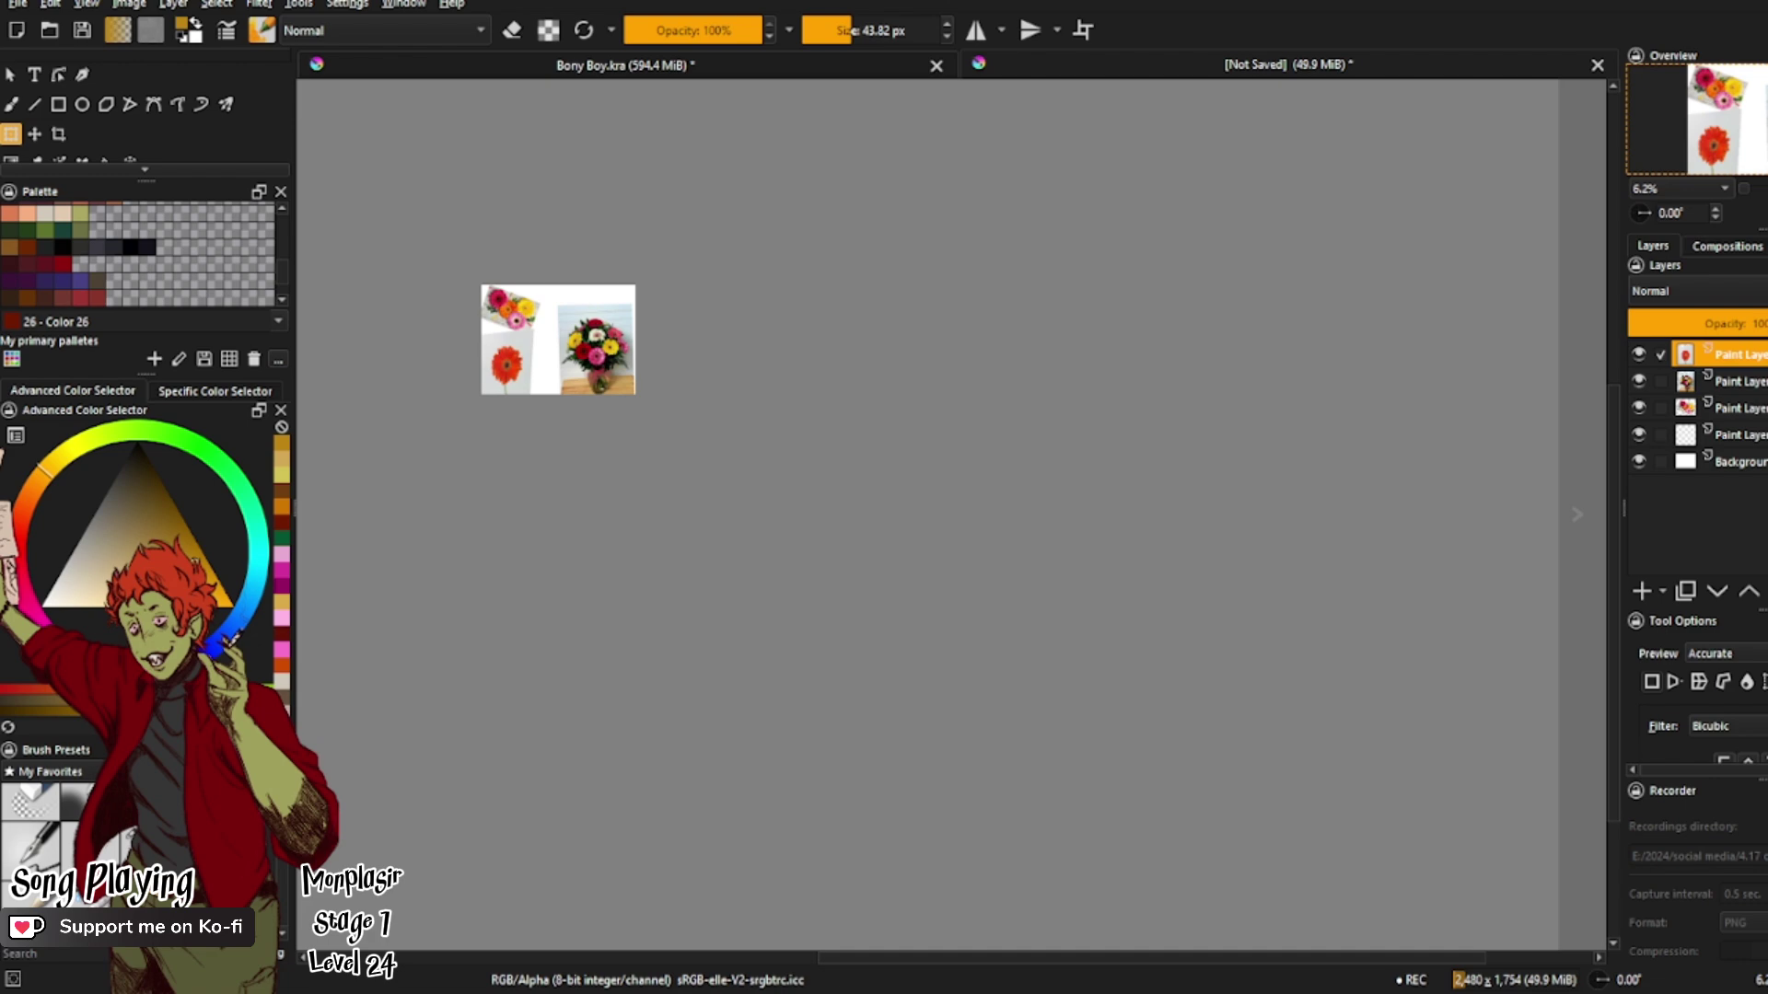
Step: Close the unsaved gerbera reference document and toggle the dark green foliage layer above the daffodil layer to check it
click(1596, 65)
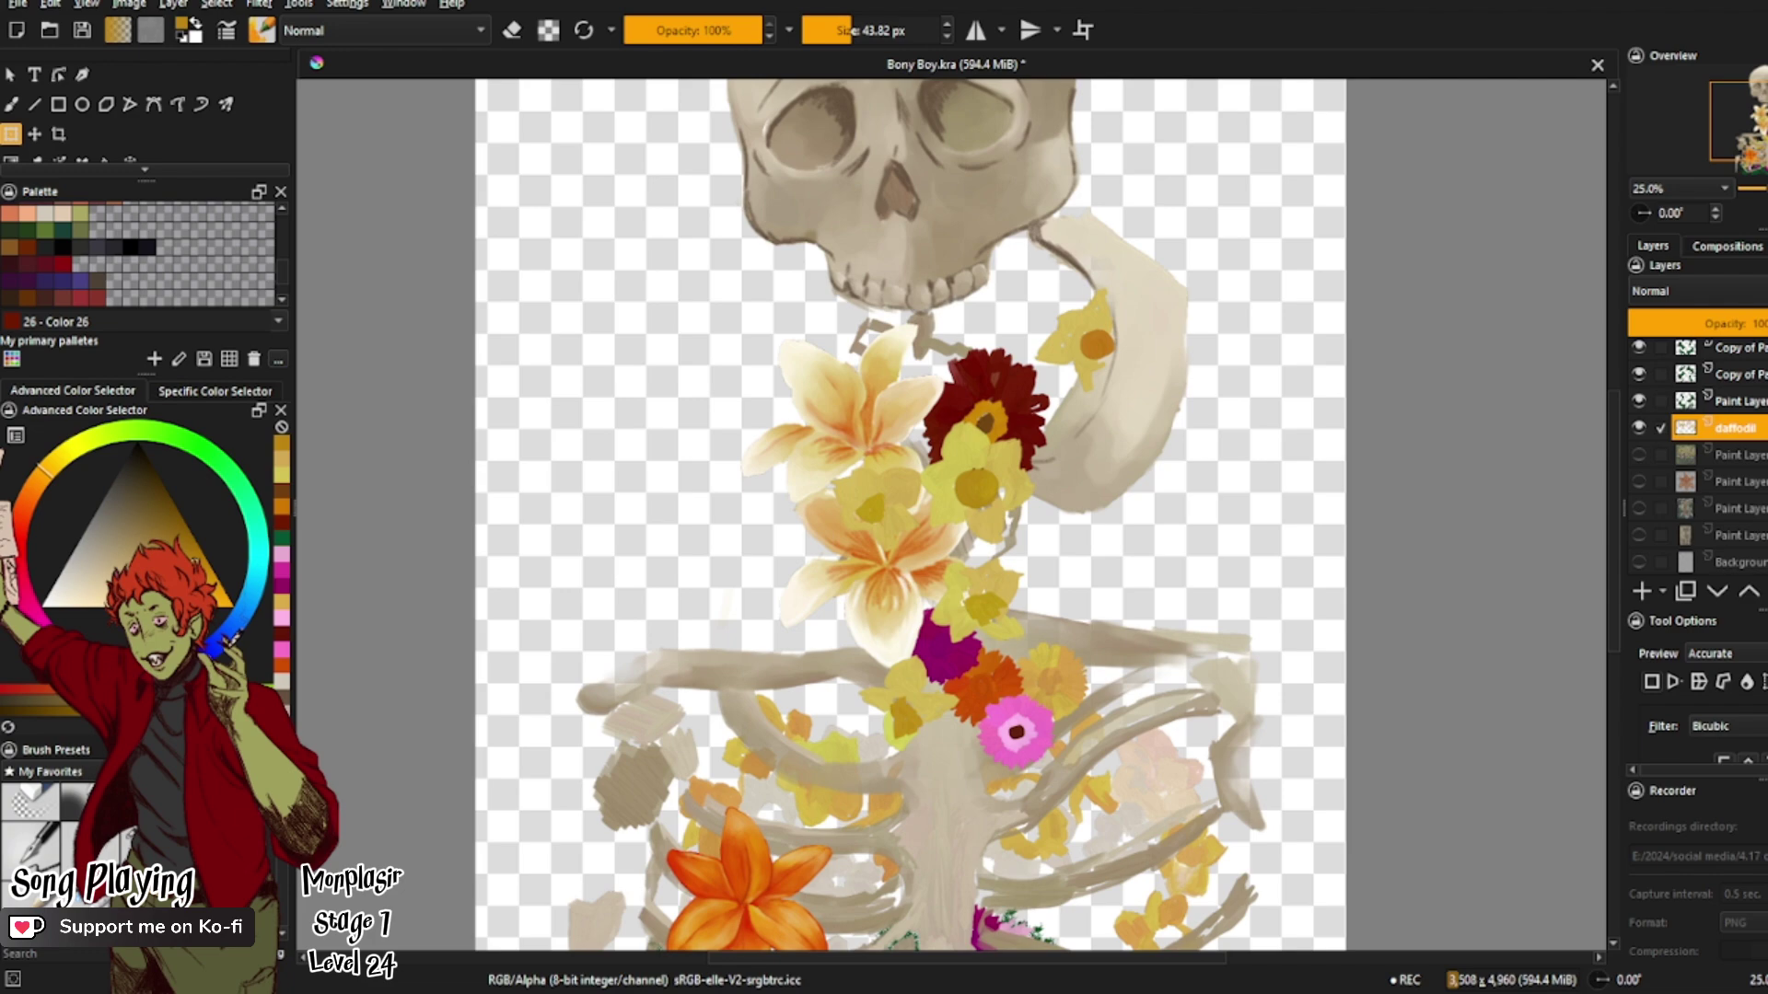
scroll(835, 842, up, 1)
click(1638, 400)
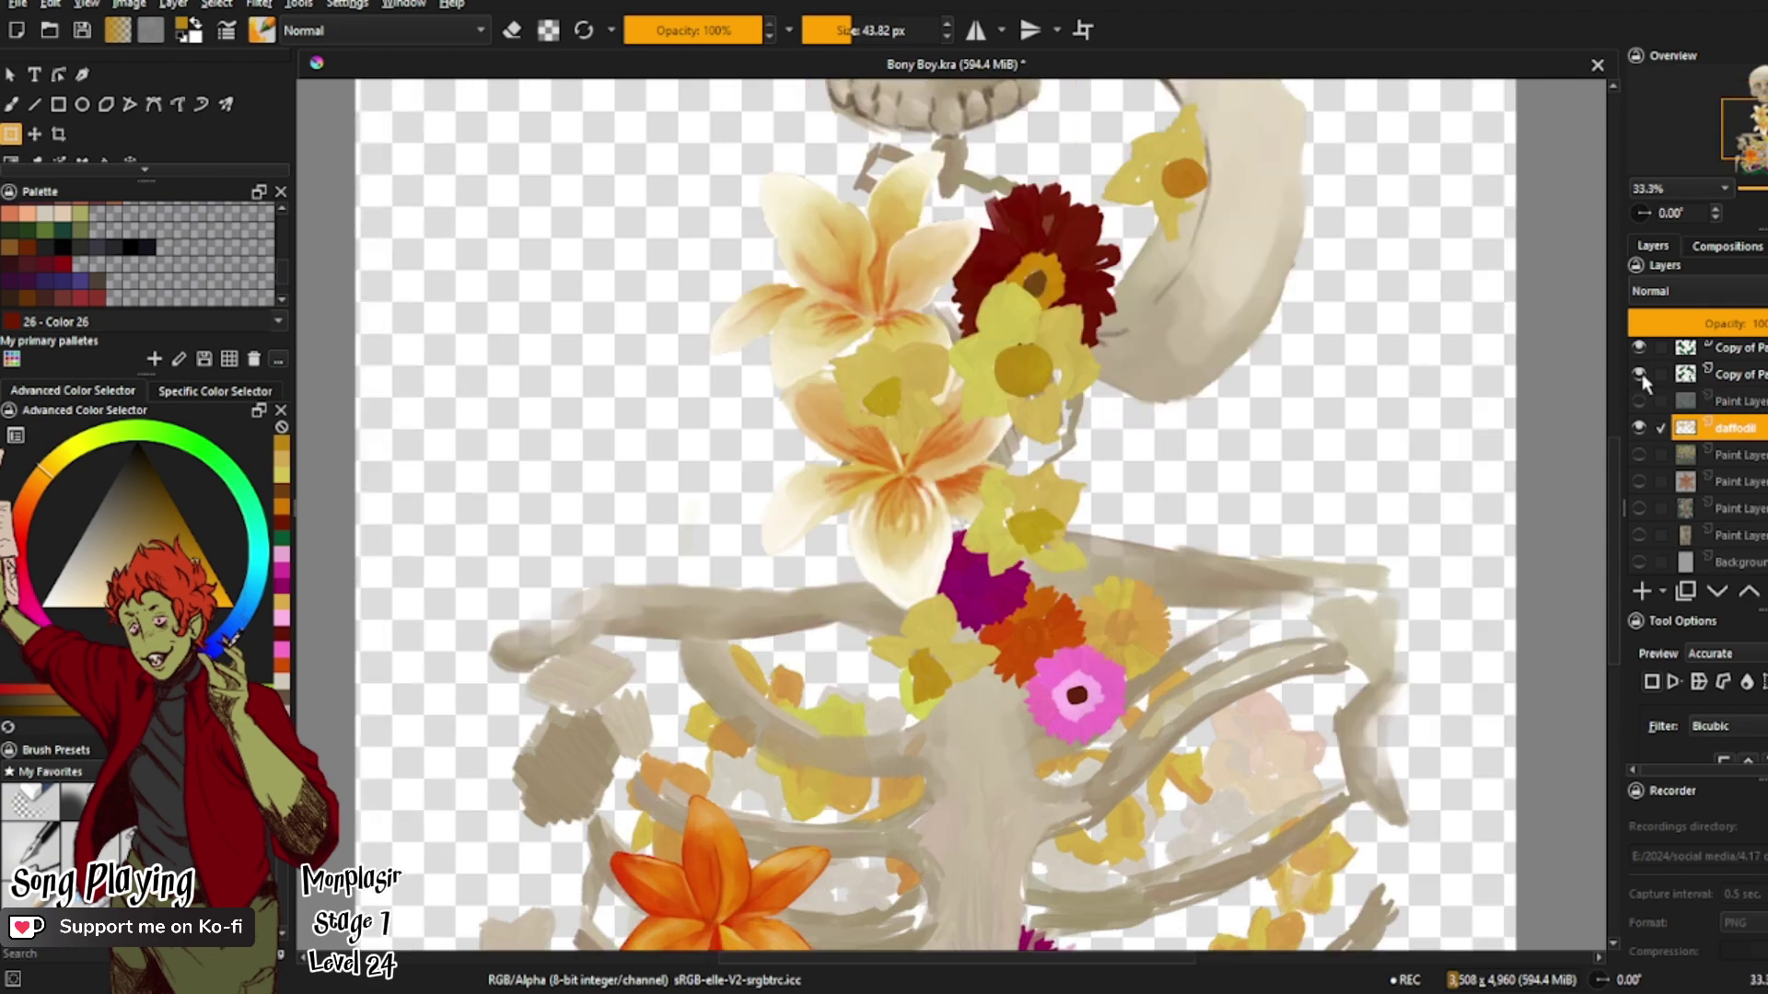
click(1639, 401)
scroll(1150, 515, down, 3)
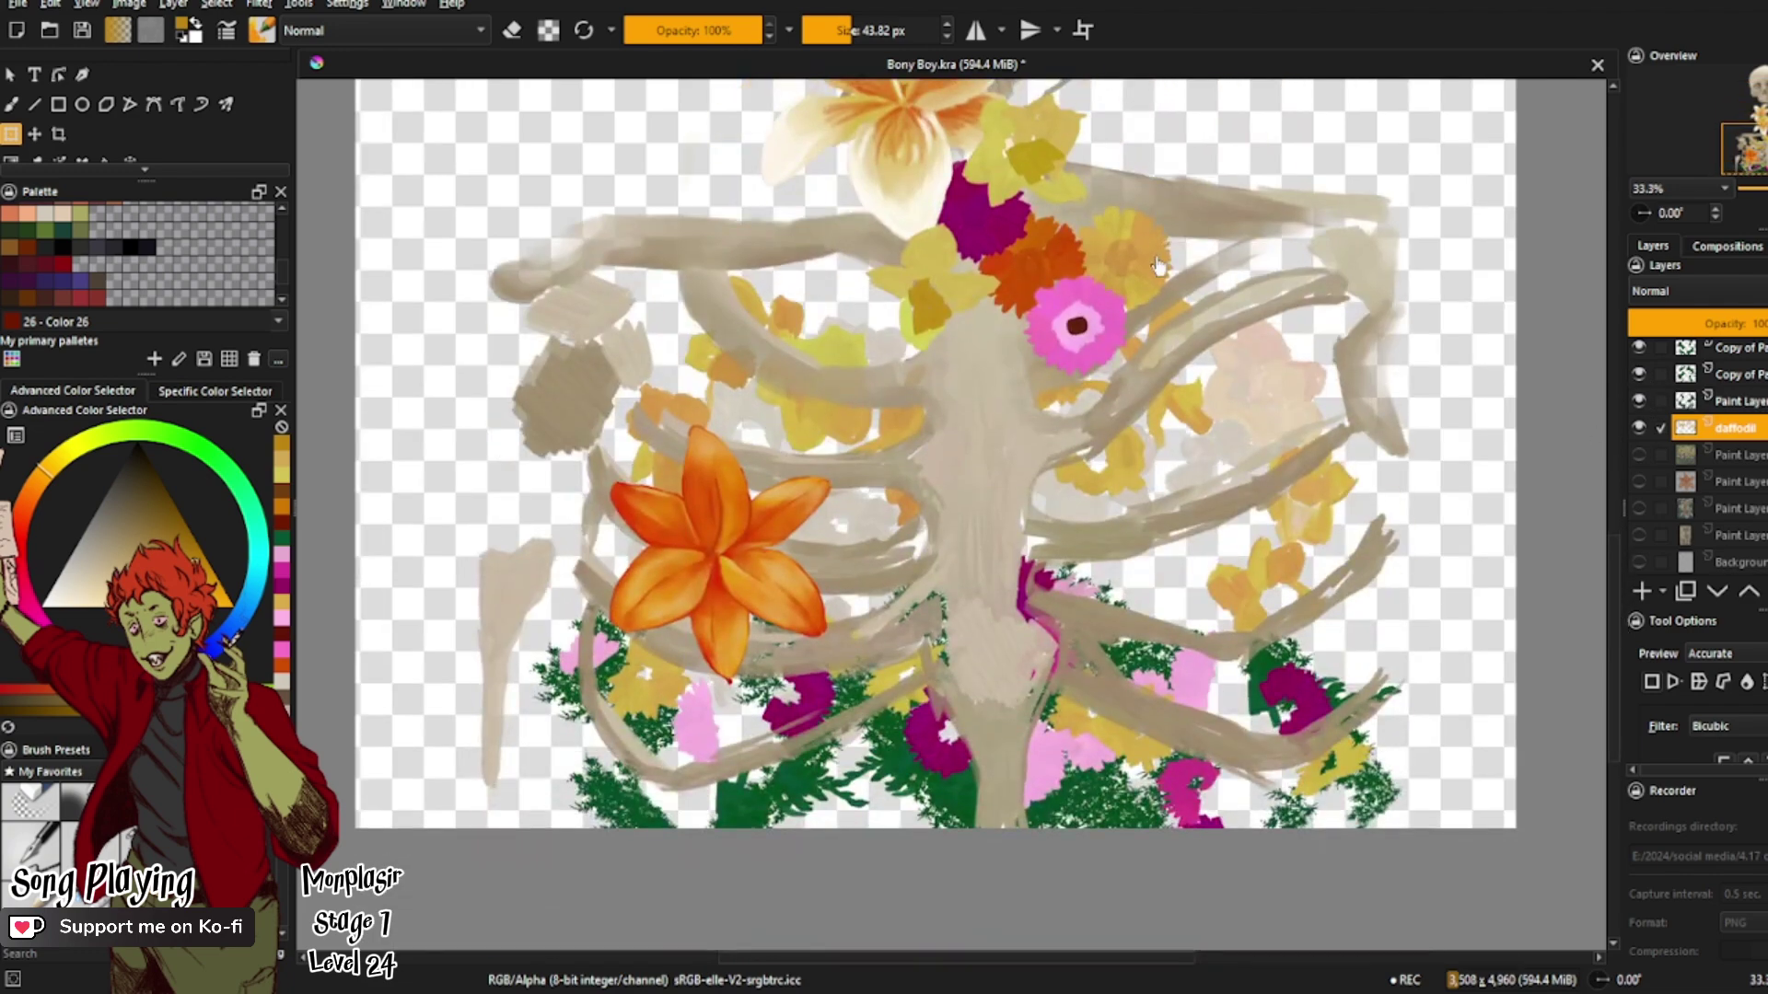
scroll(1153, 277, up, 2)
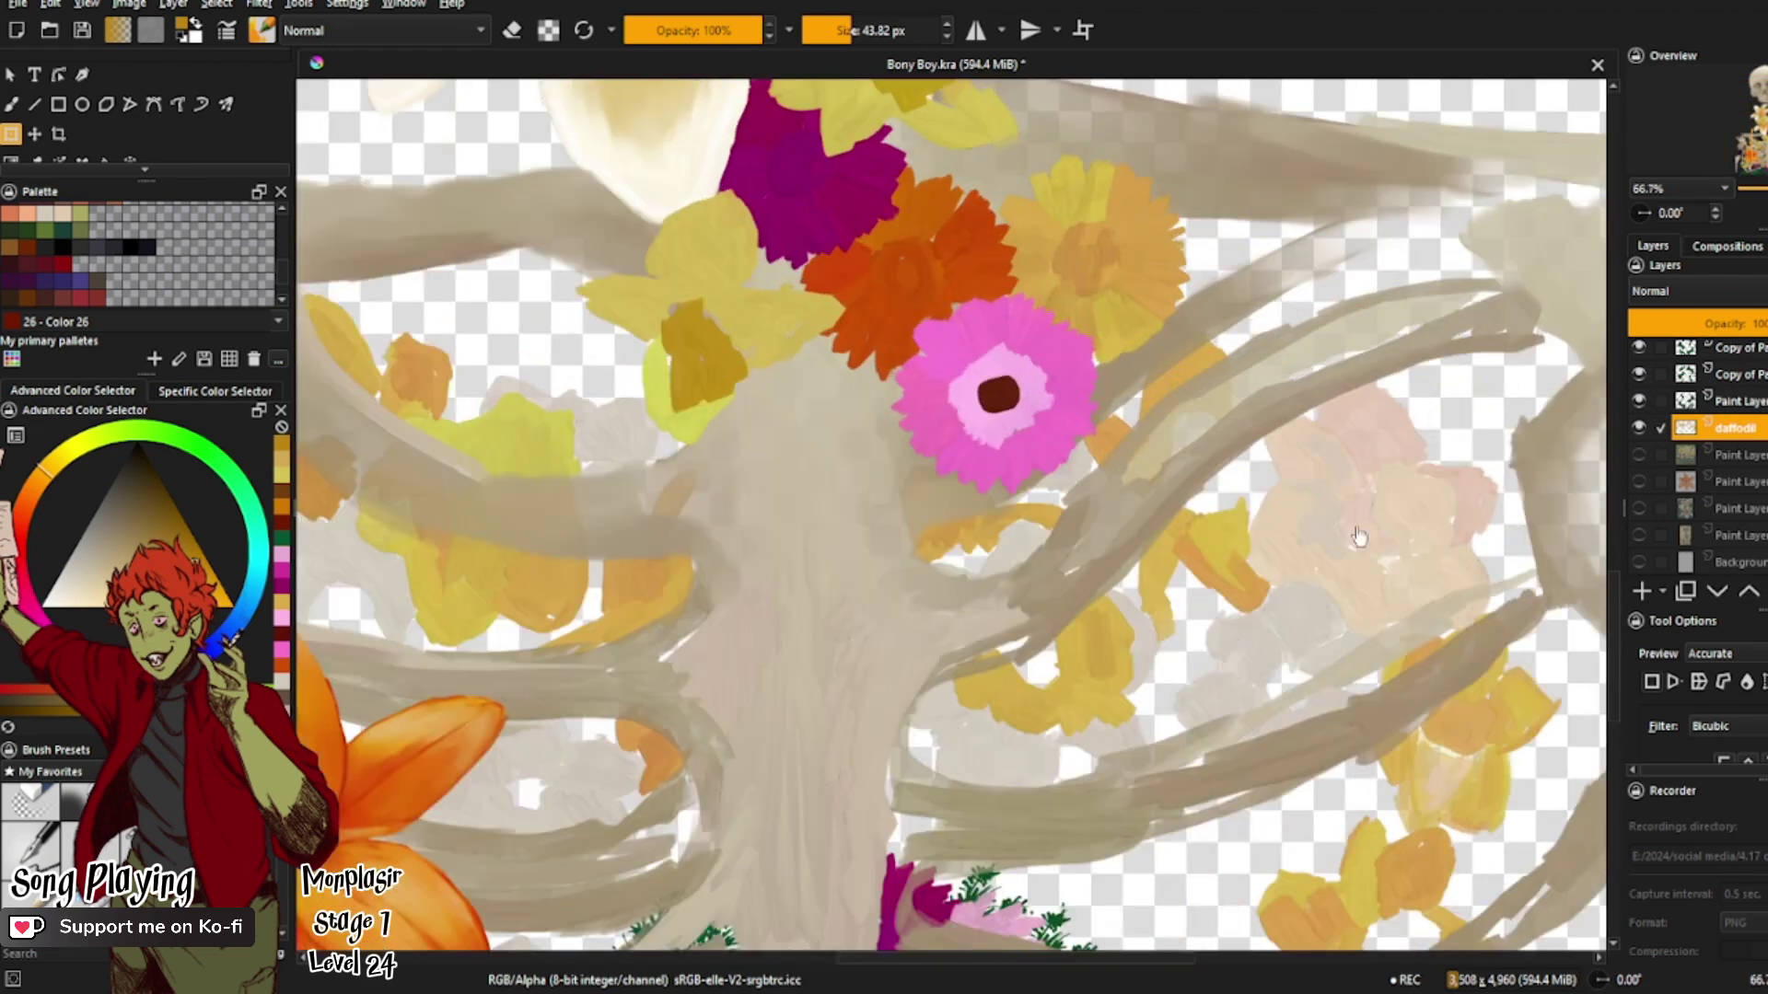
Step: On the daffodil layer, outline the trumpet and petals of the pale pink daffodil behind the right ribs in golden yellow with a 12 px charcoal pencil
click(64, 207)
key(slash)
click(65, 225)
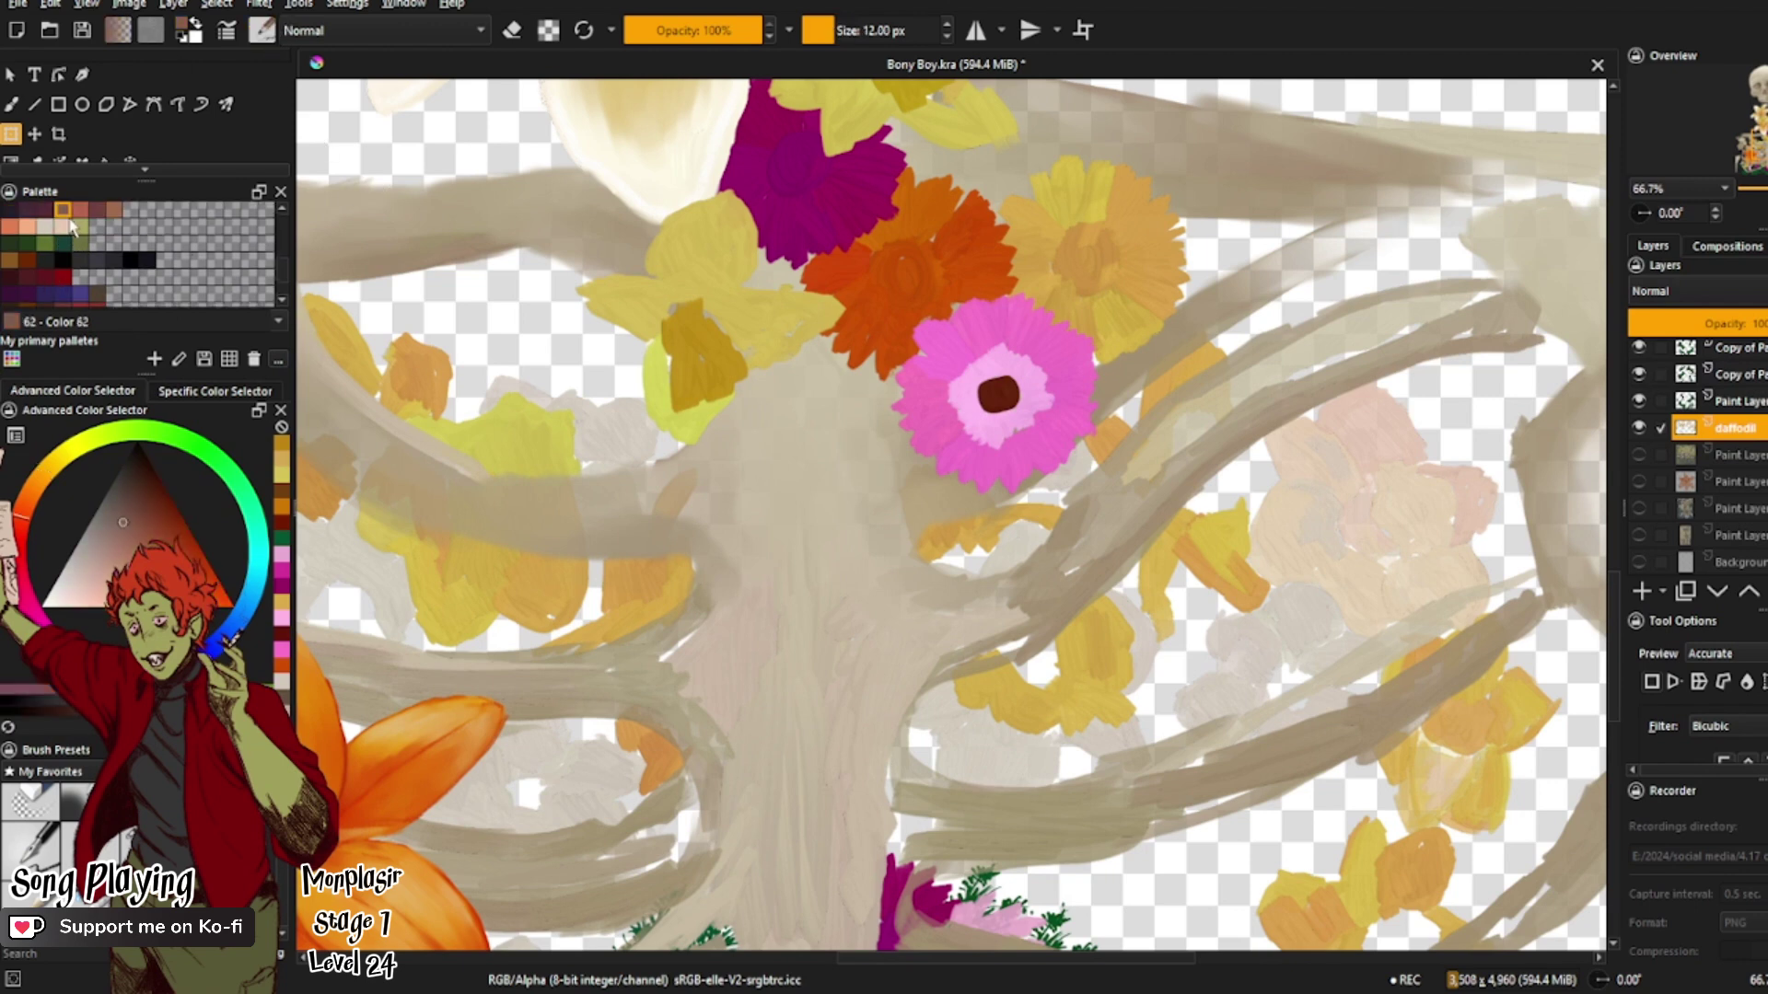
click(41, 477)
scroll(199, 295, up, 2)
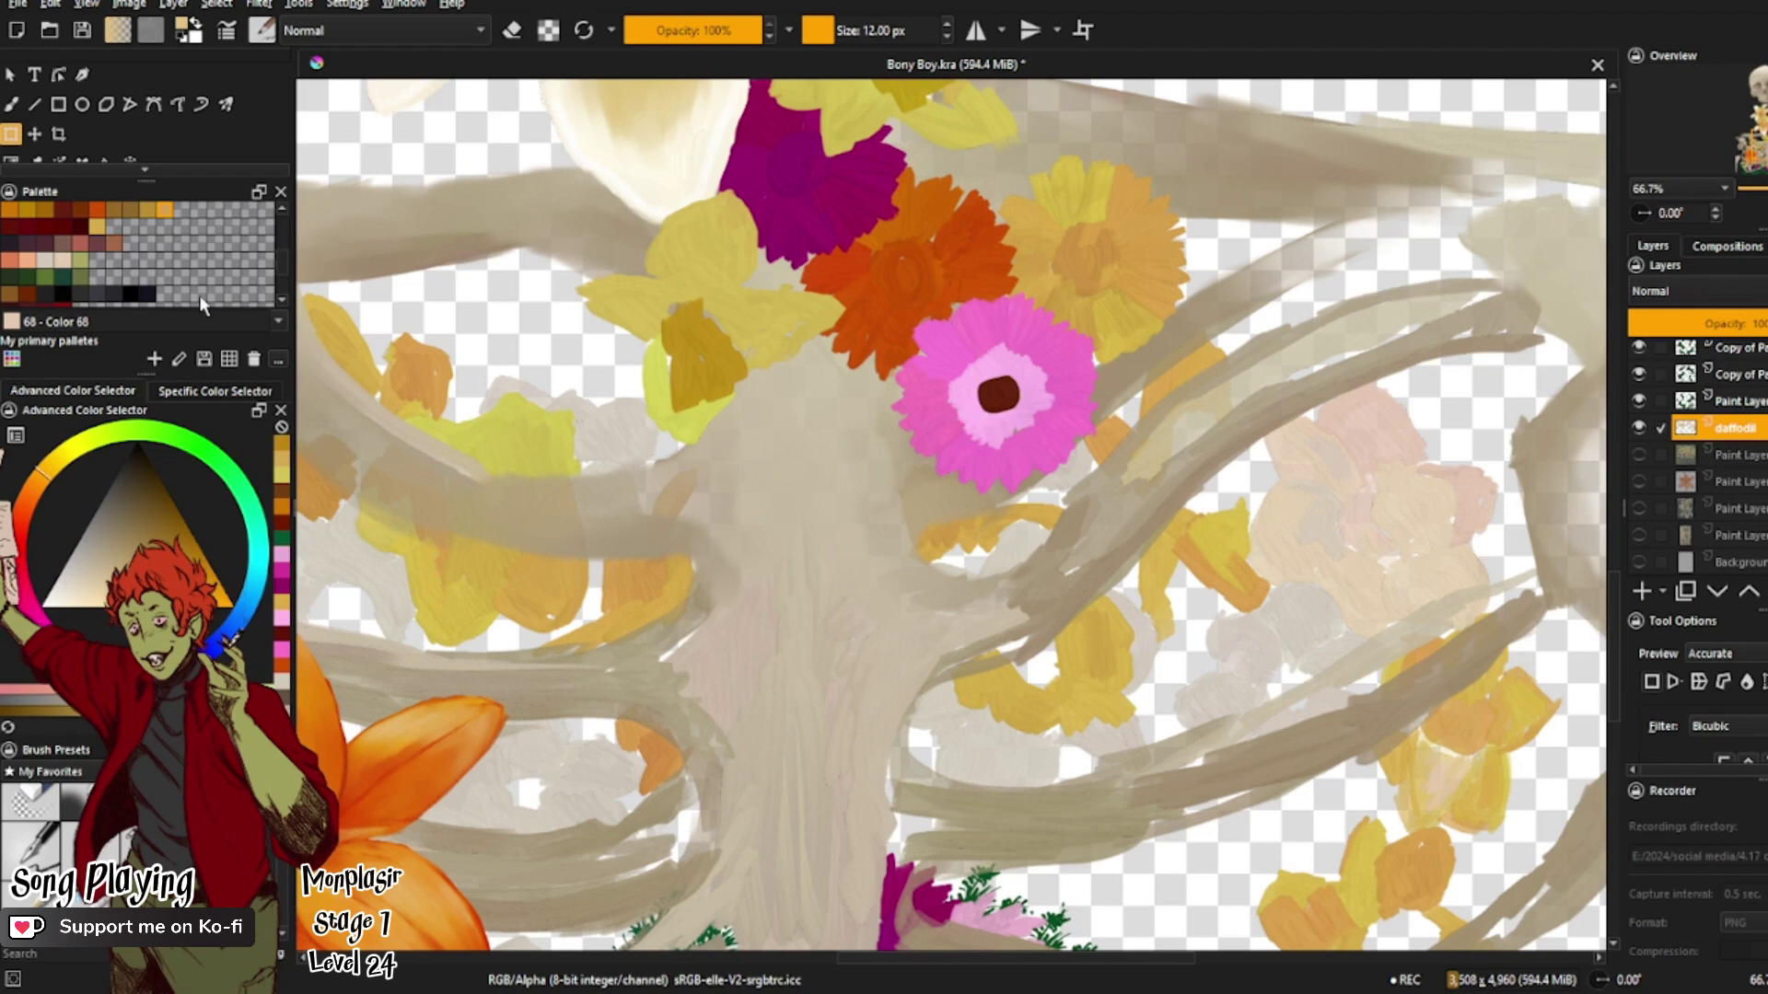
key(b)
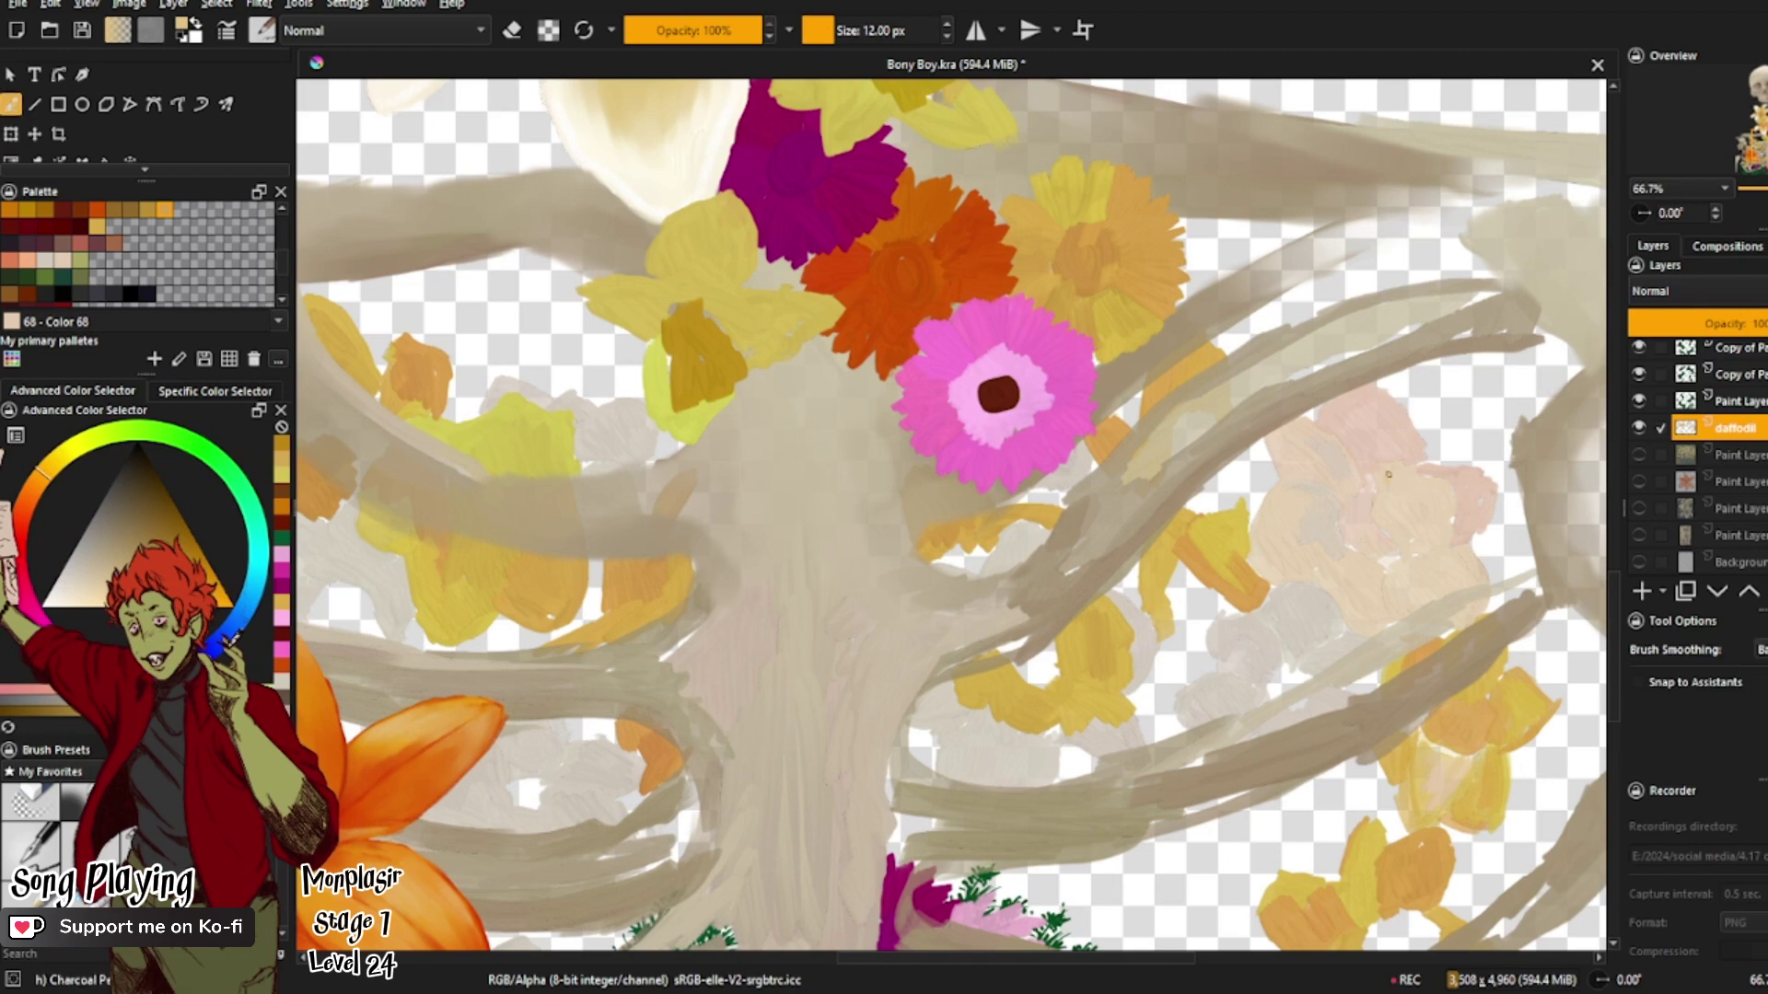
mouse_move(1379, 493)
mouse_down()
mouse_move(1354, 520)
mouse_move(1377, 478)
mouse_up()
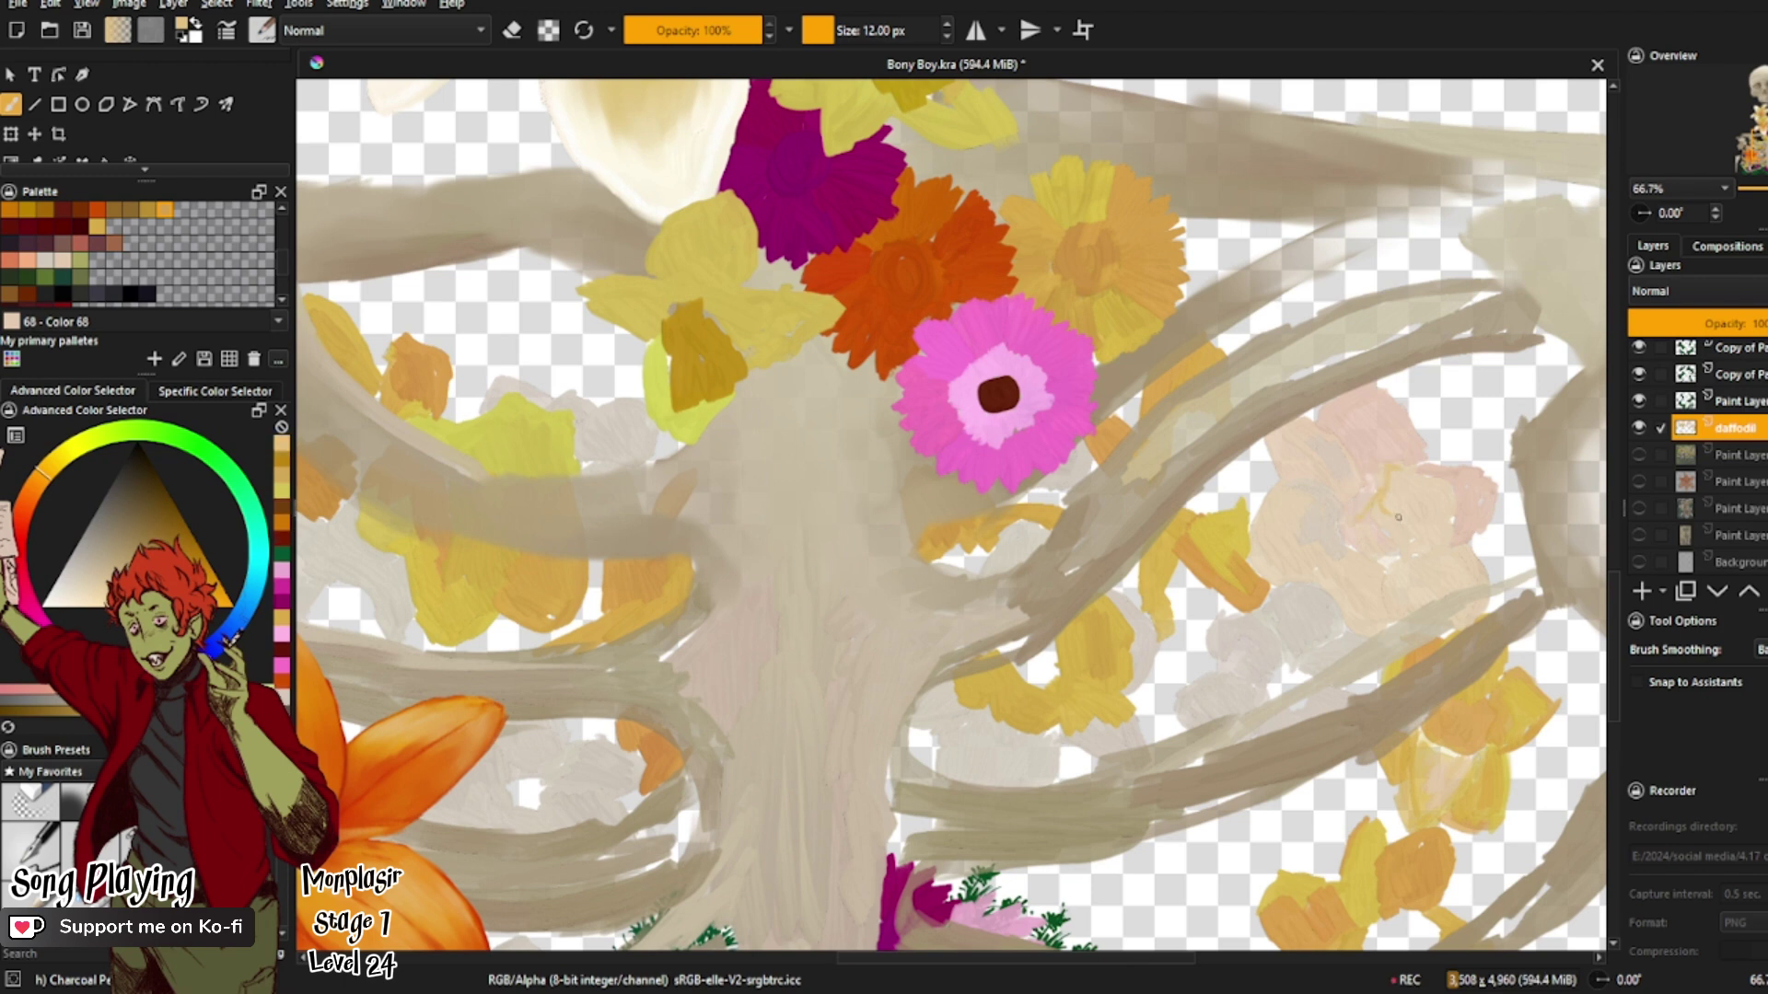
drag(1399, 517, 1427, 543)
mouse_move(1369, 544)
mouse_down()
mouse_move(1427, 553)
mouse_move(1455, 500)
mouse_up()
drag(1281, 475, 1347, 520)
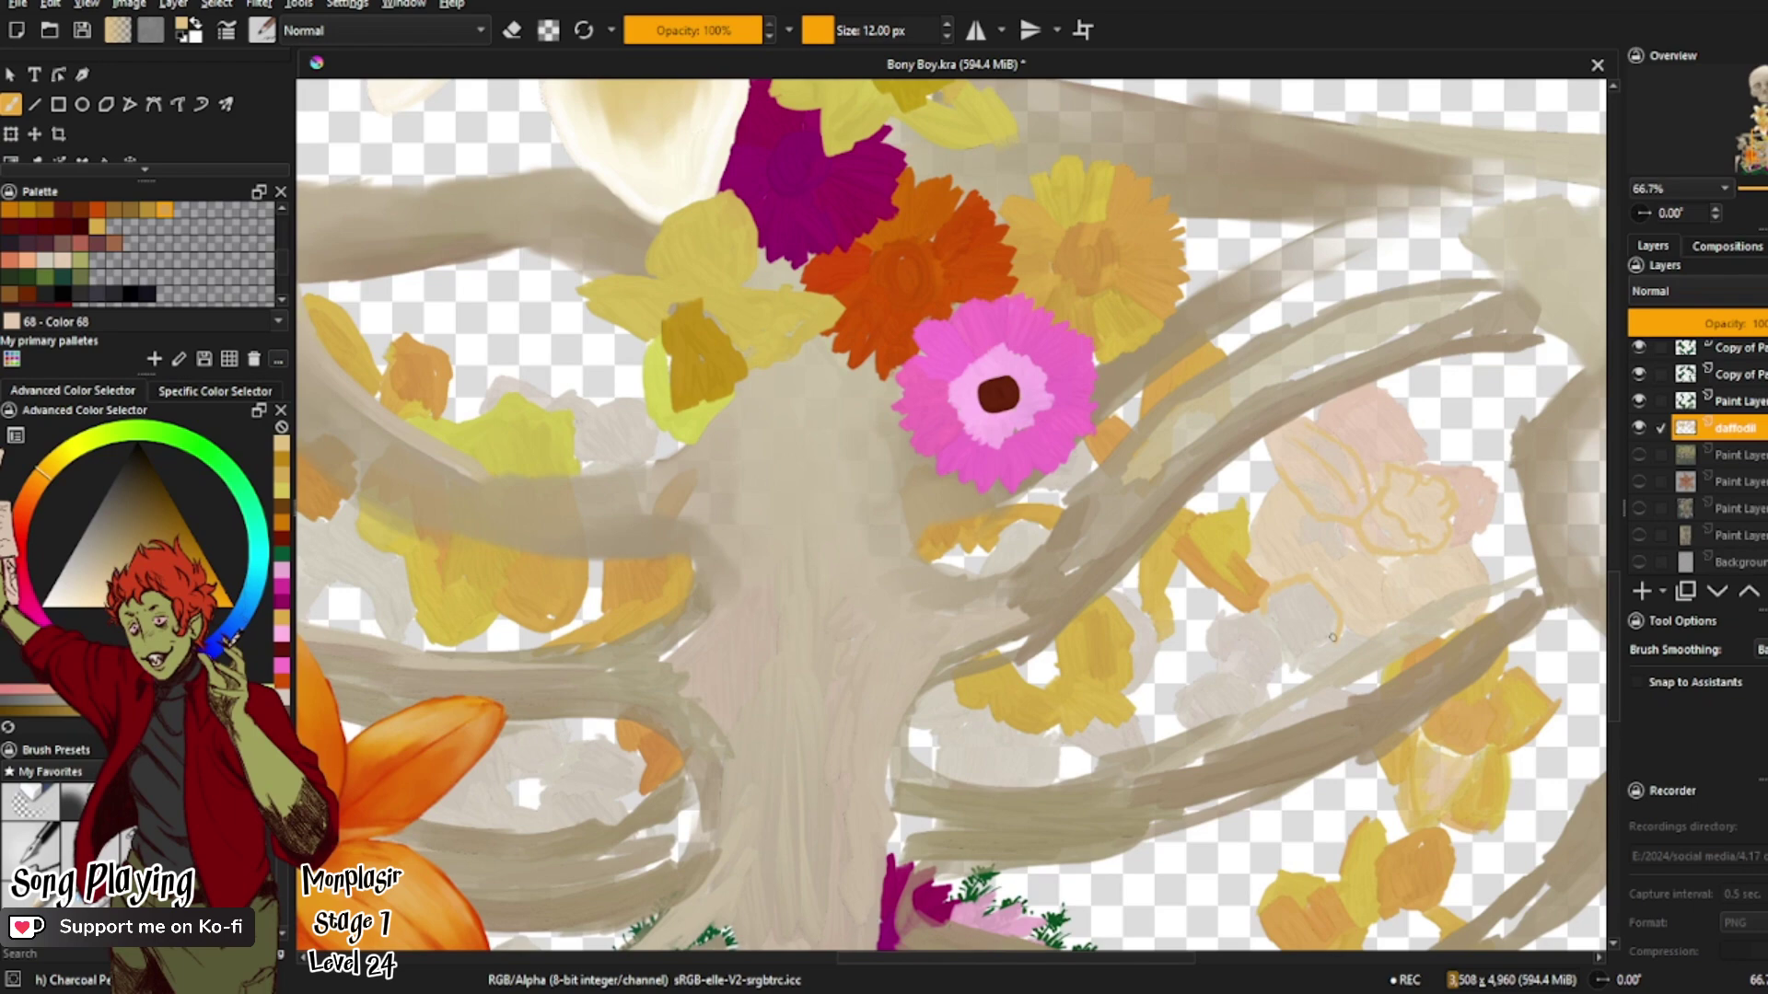
key(m)
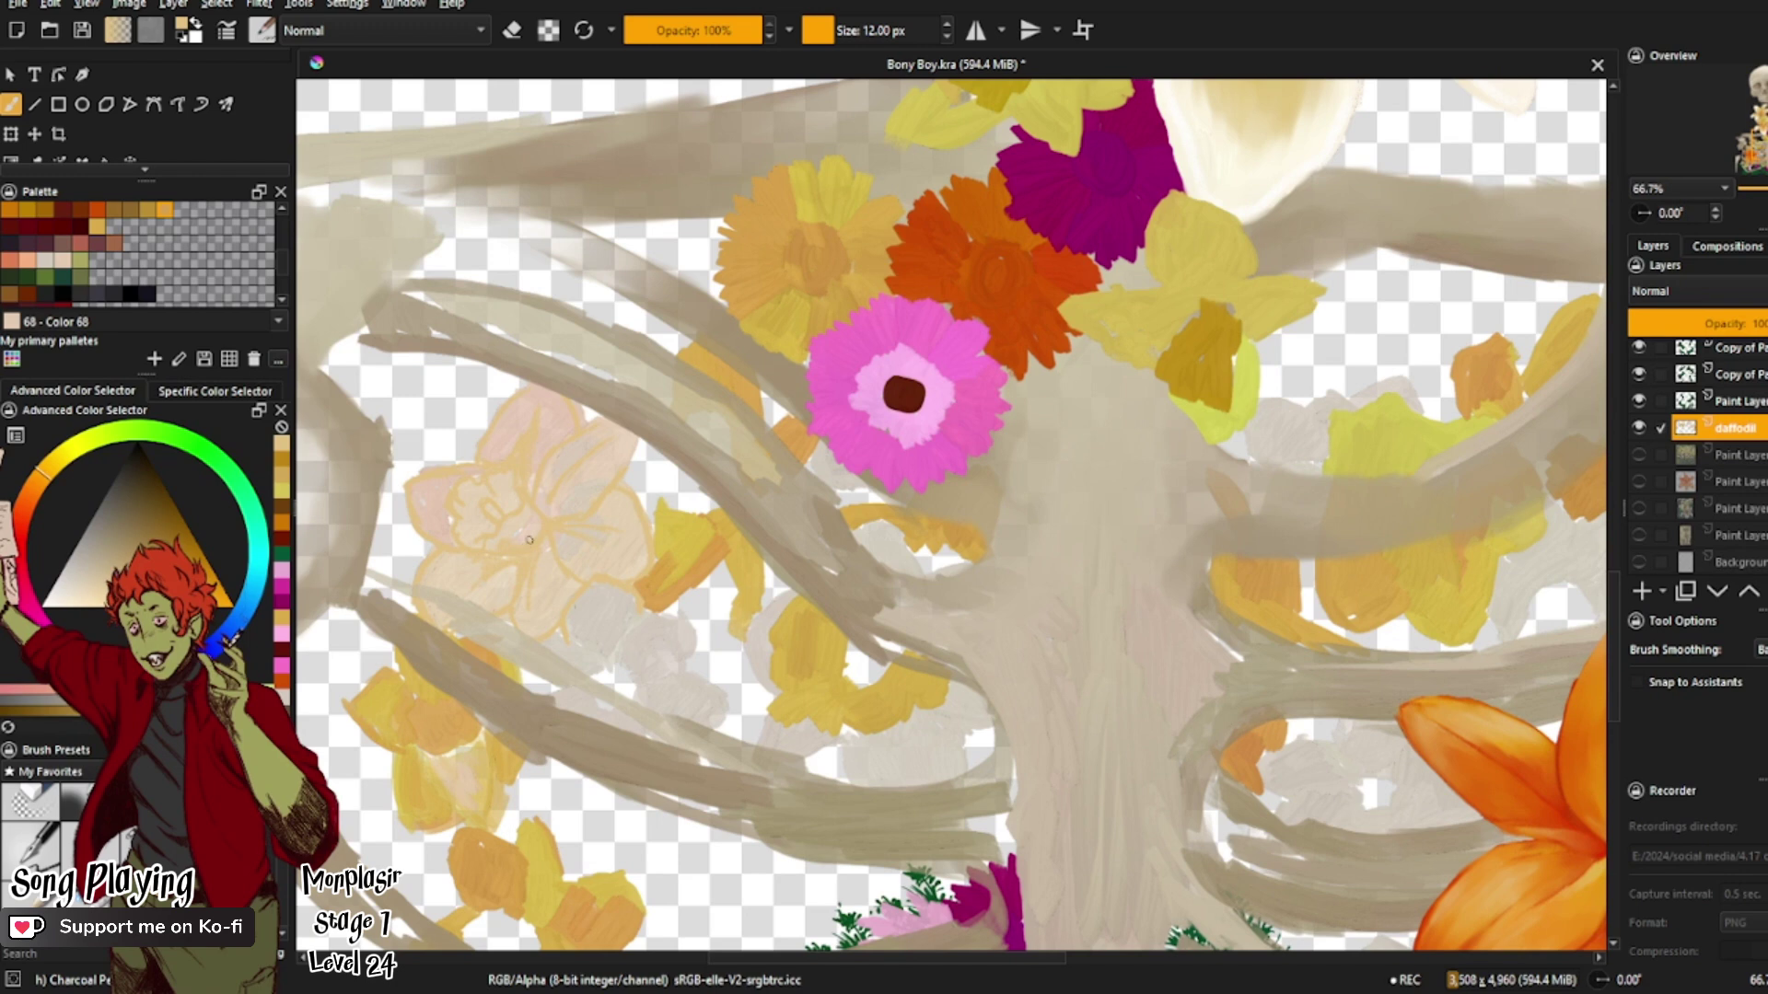
Step: Mirror the canvas view and paint pale cream highlights along the petals of the pale pink daffodil behind the ribs
click(45, 260)
key(m)
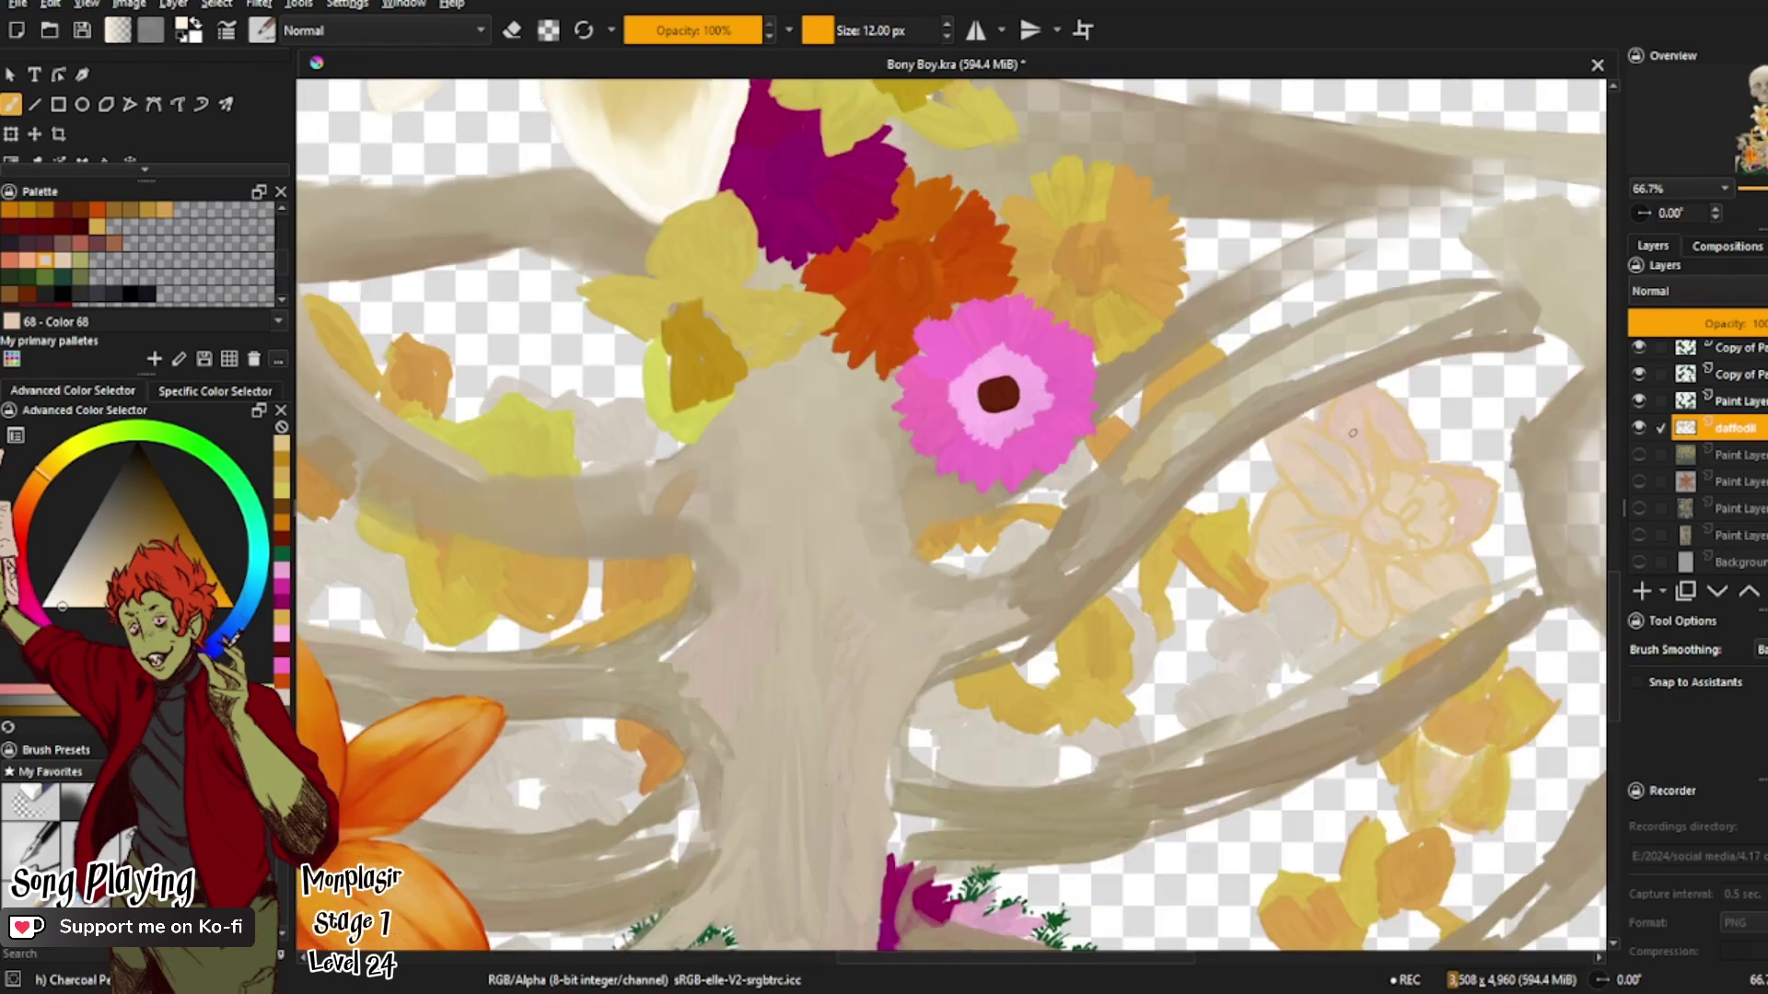
click(1316, 440)
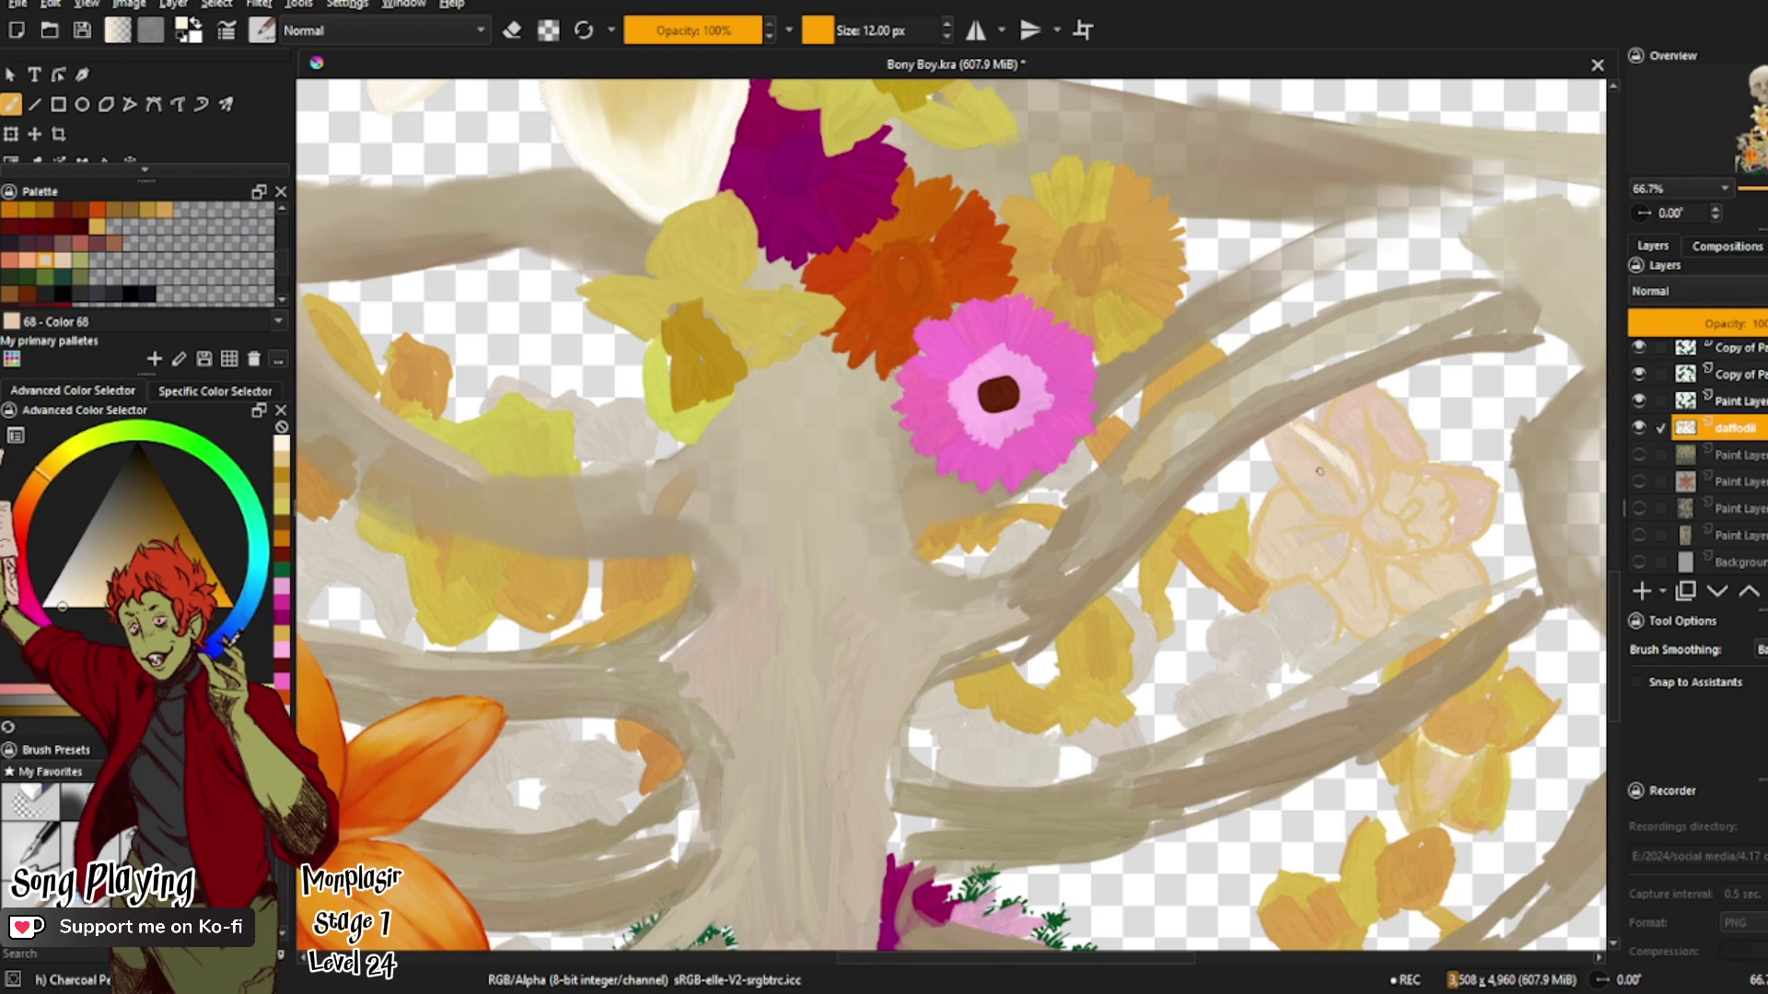
key(ctrl+z)
drag(1382, 513, 1396, 518)
key(ctrl+z)
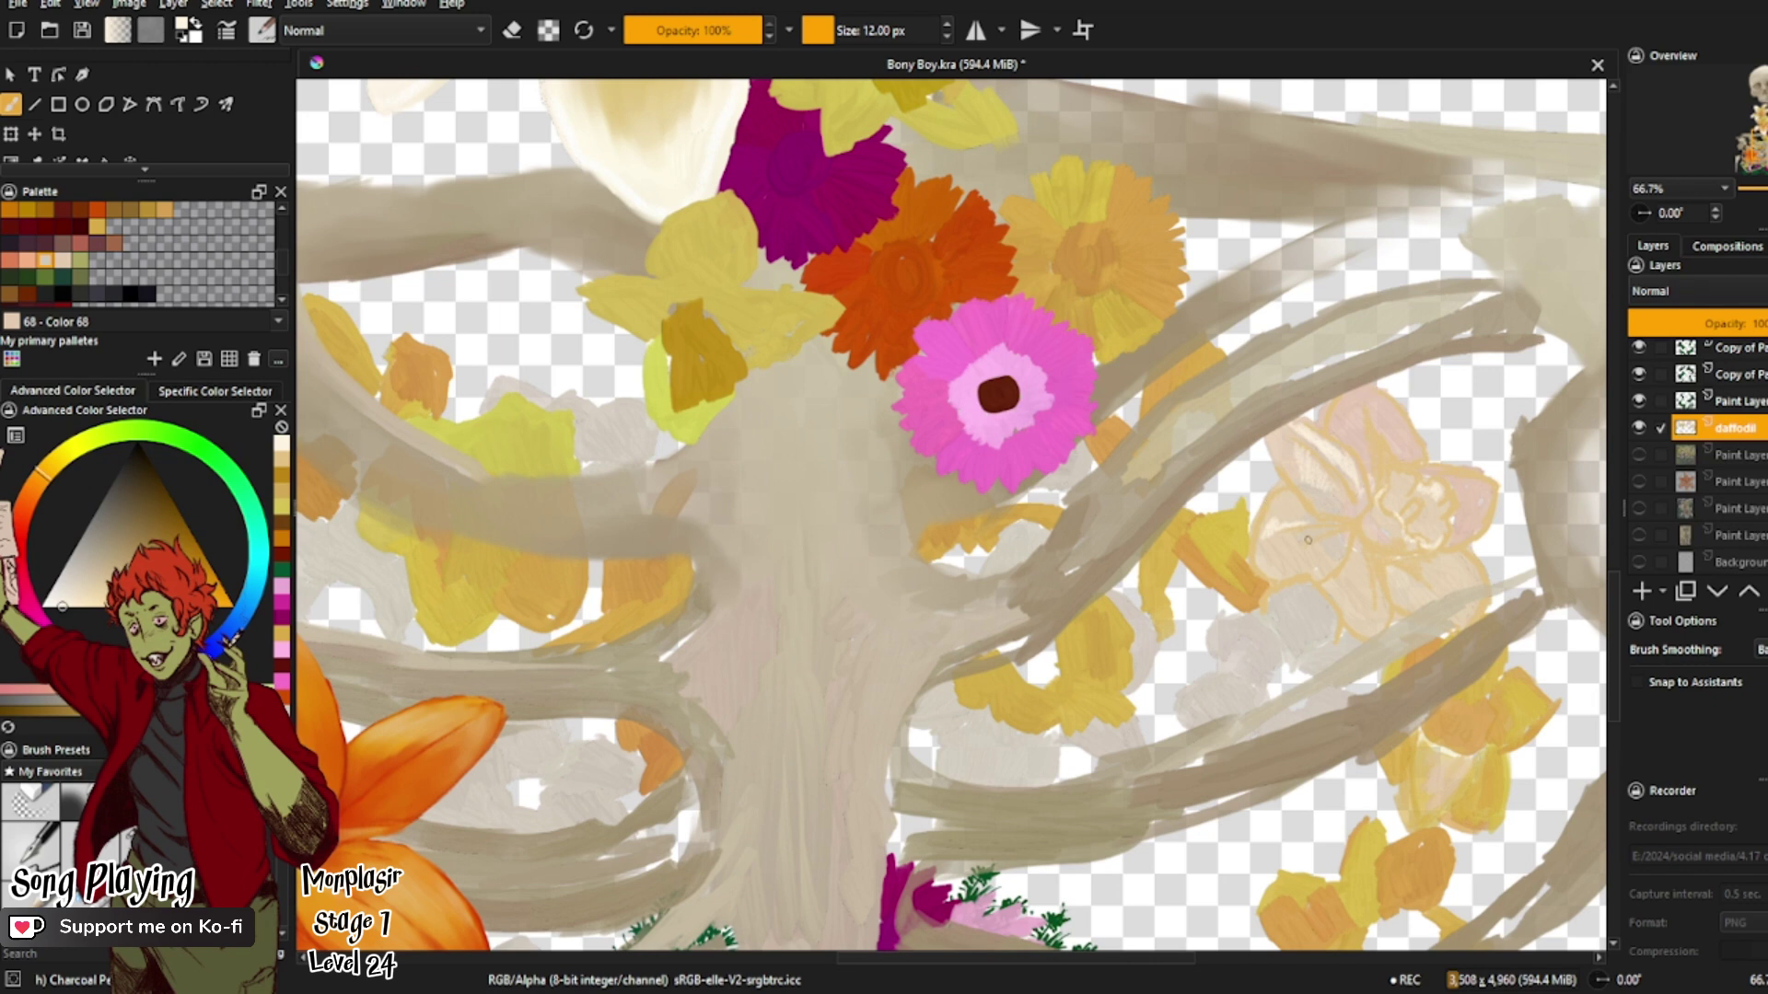
mouse_move(1308, 539)
mouse_down()
mouse_move(1279, 547)
mouse_move(1326, 553)
mouse_move(1290, 569)
mouse_up()
drag(1141, 569, 1236, 539)
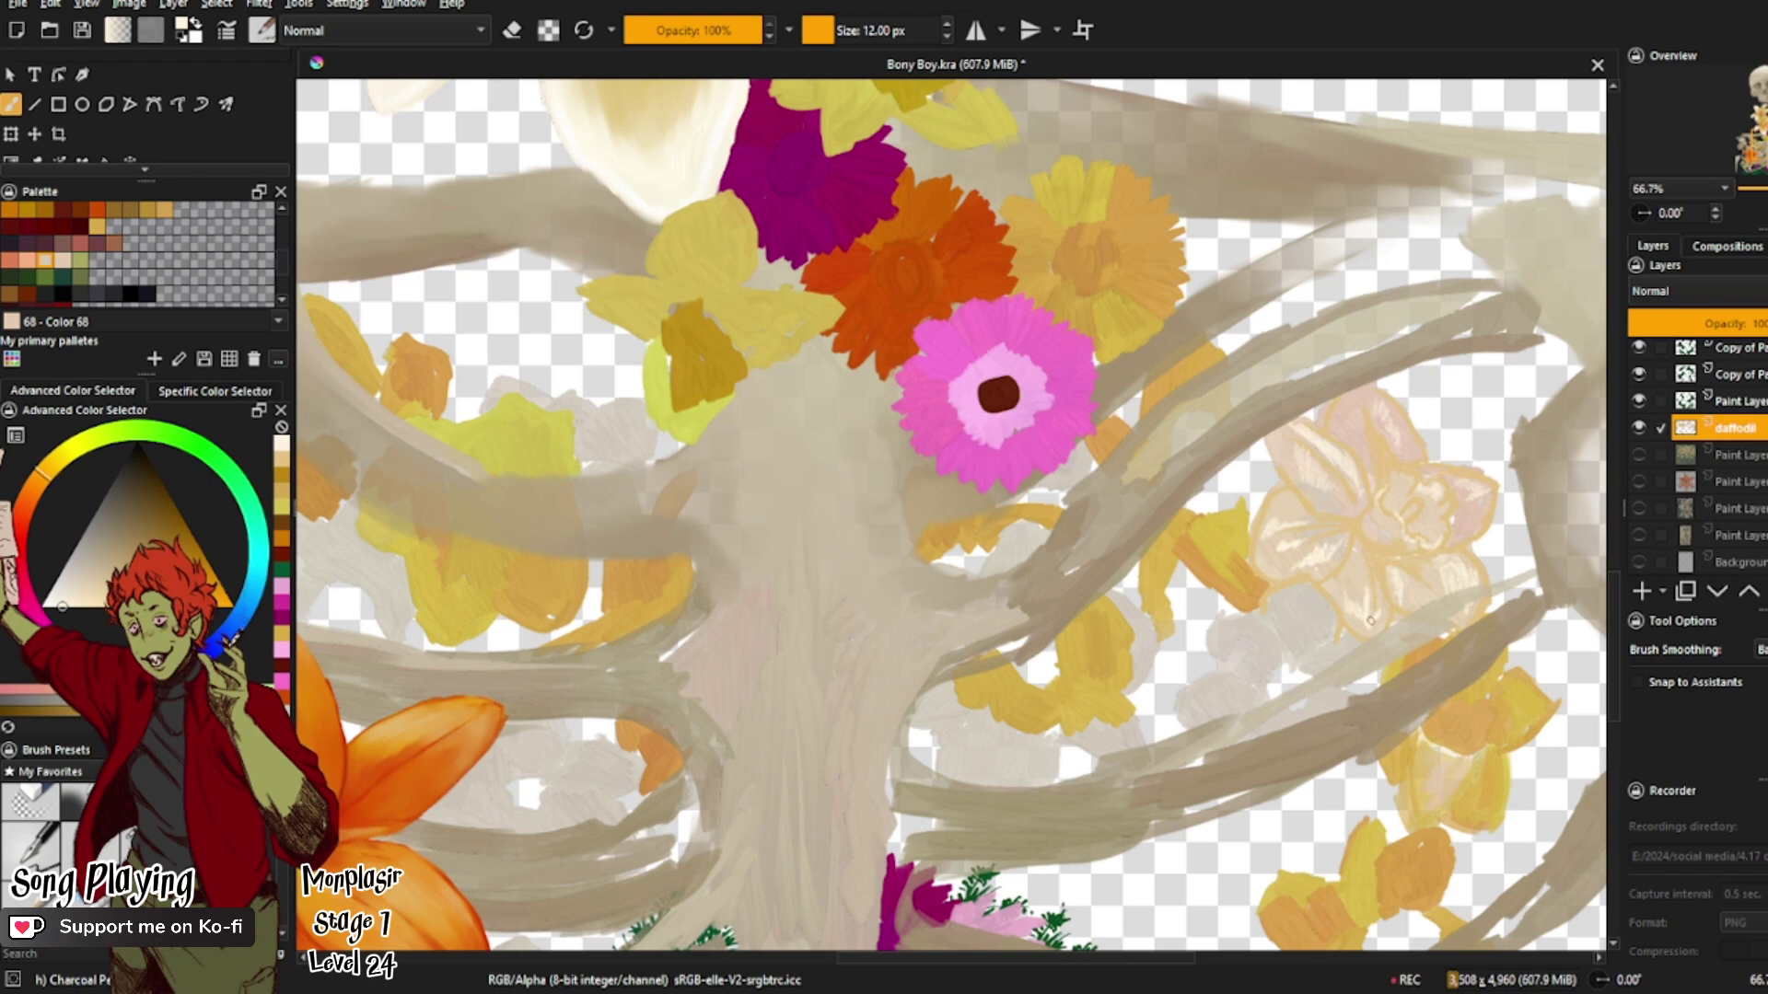
Step: Outline the white daffodil below the pale pink one in golden yellow and brush pale cream highlights onto its petals
click(285, 472)
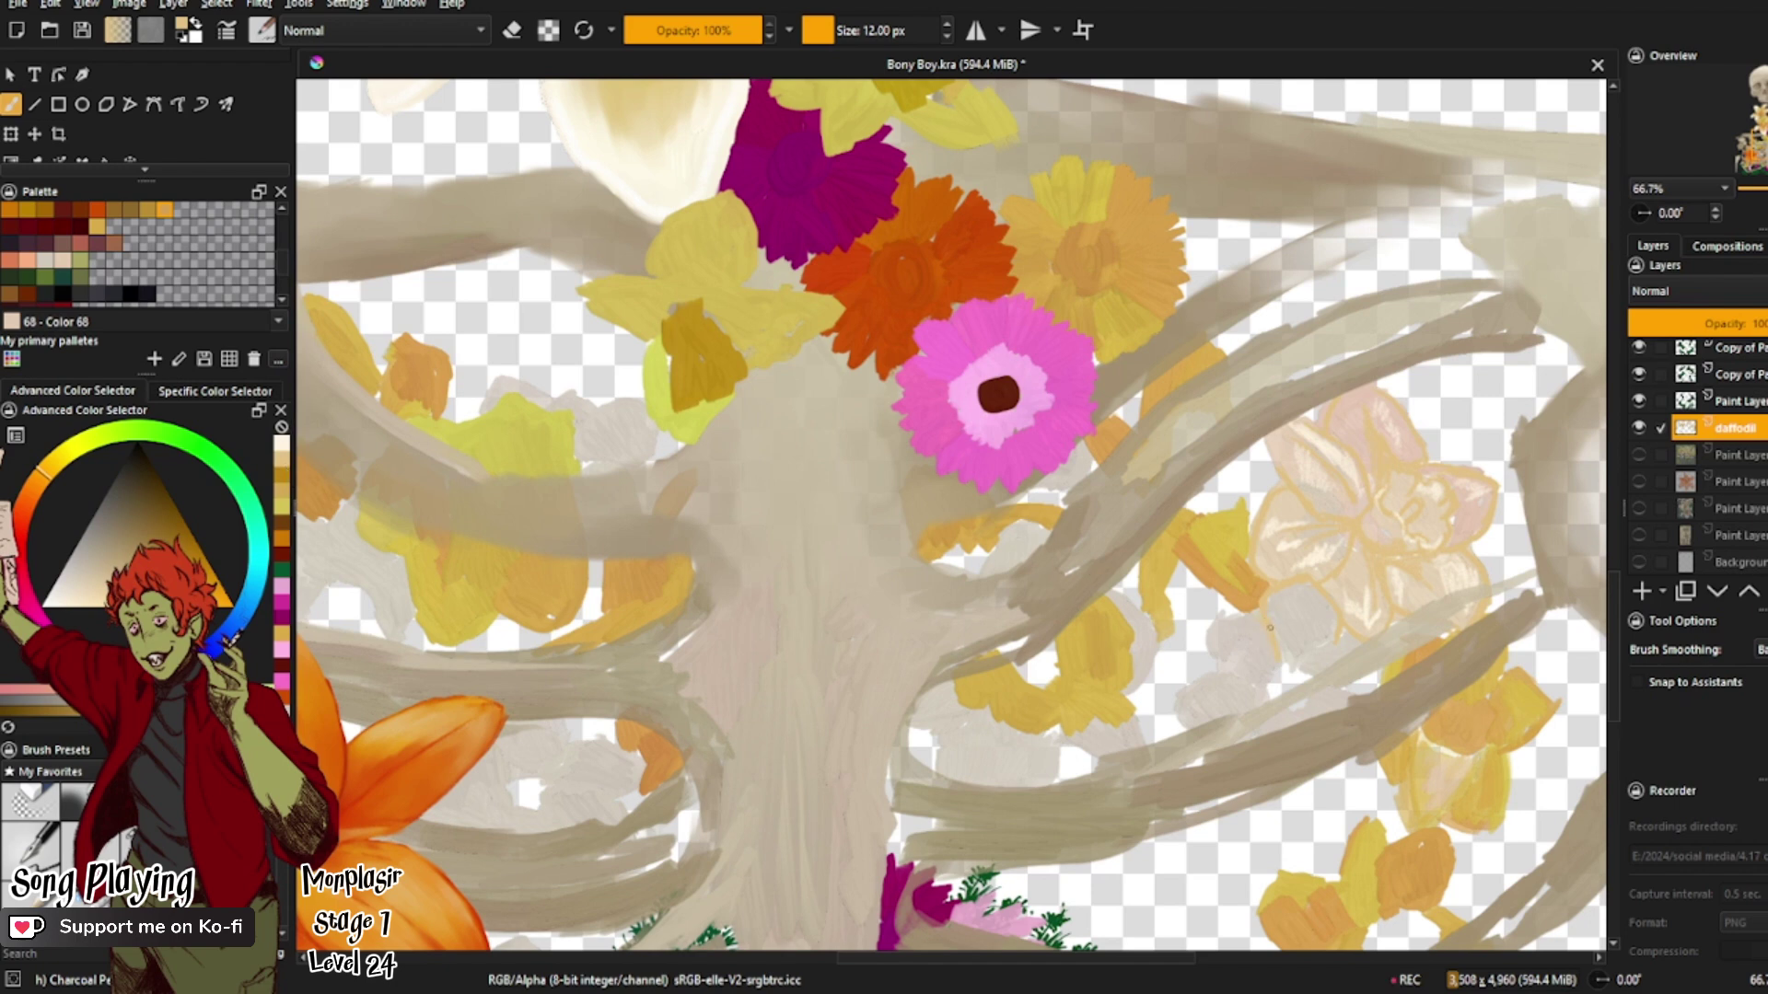
drag(1205, 625, 1218, 664)
drag(1186, 697, 1181, 707)
key(ctrl+z)
ctrl+click(1166, 617)
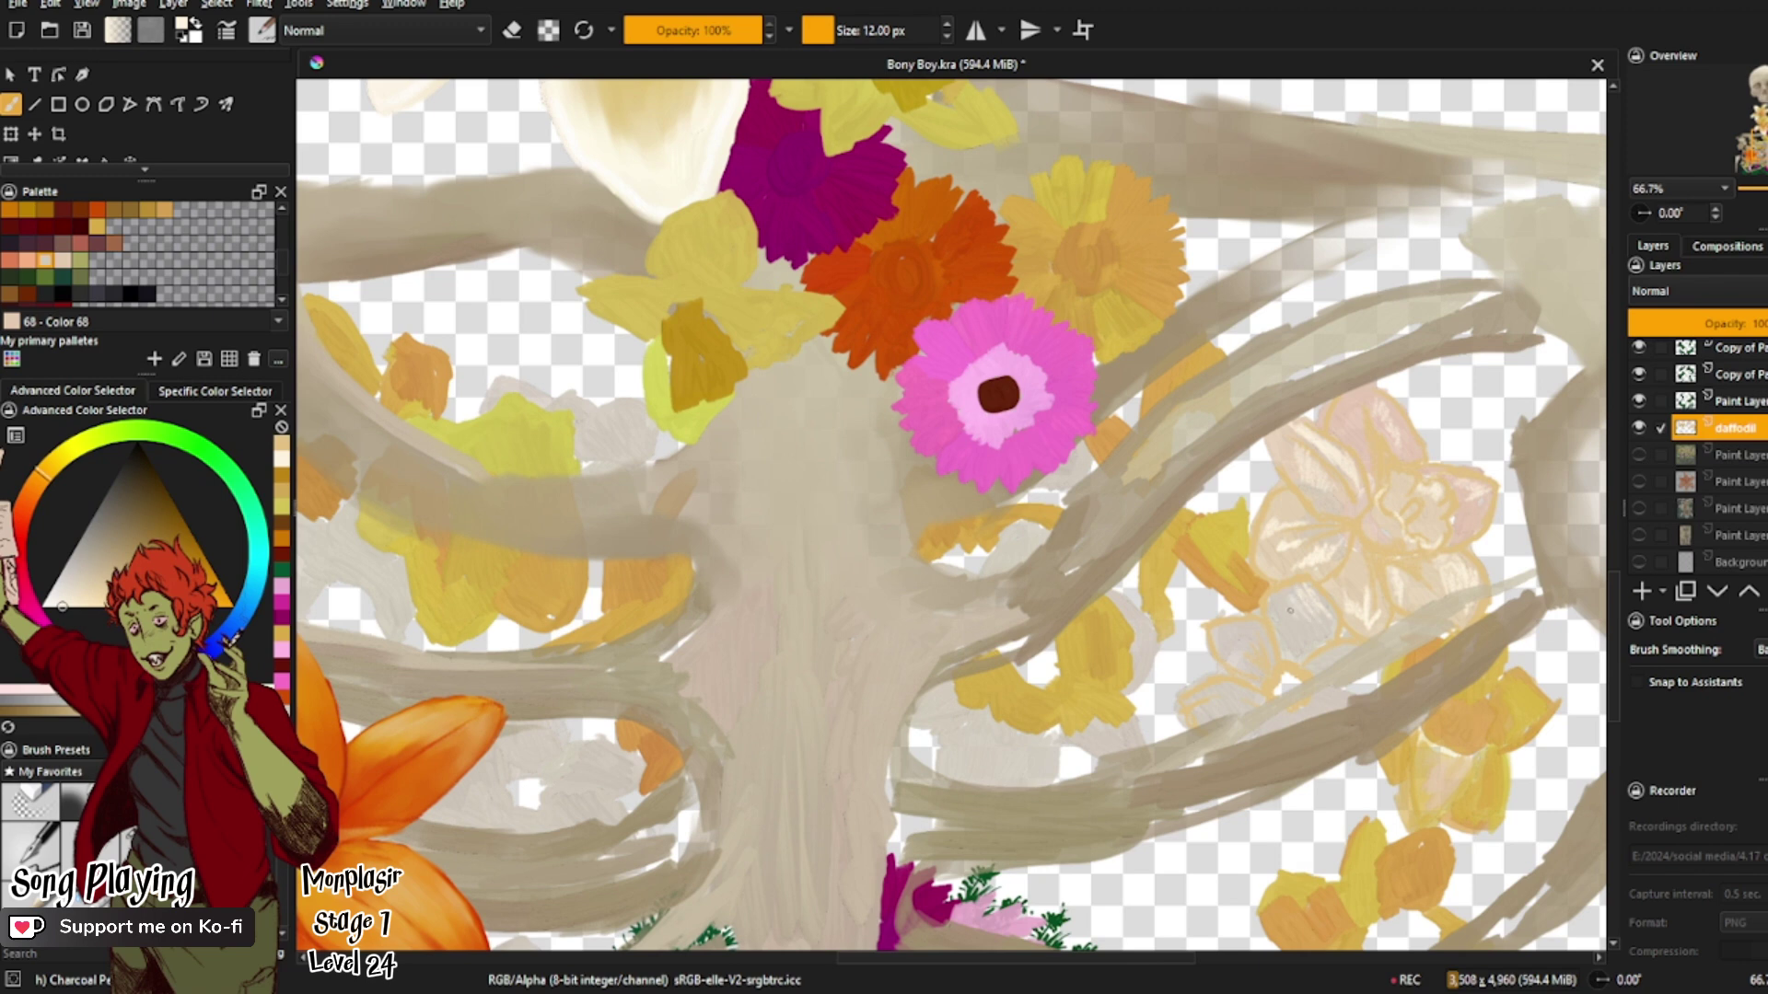
drag(1290, 610, 1290, 619)
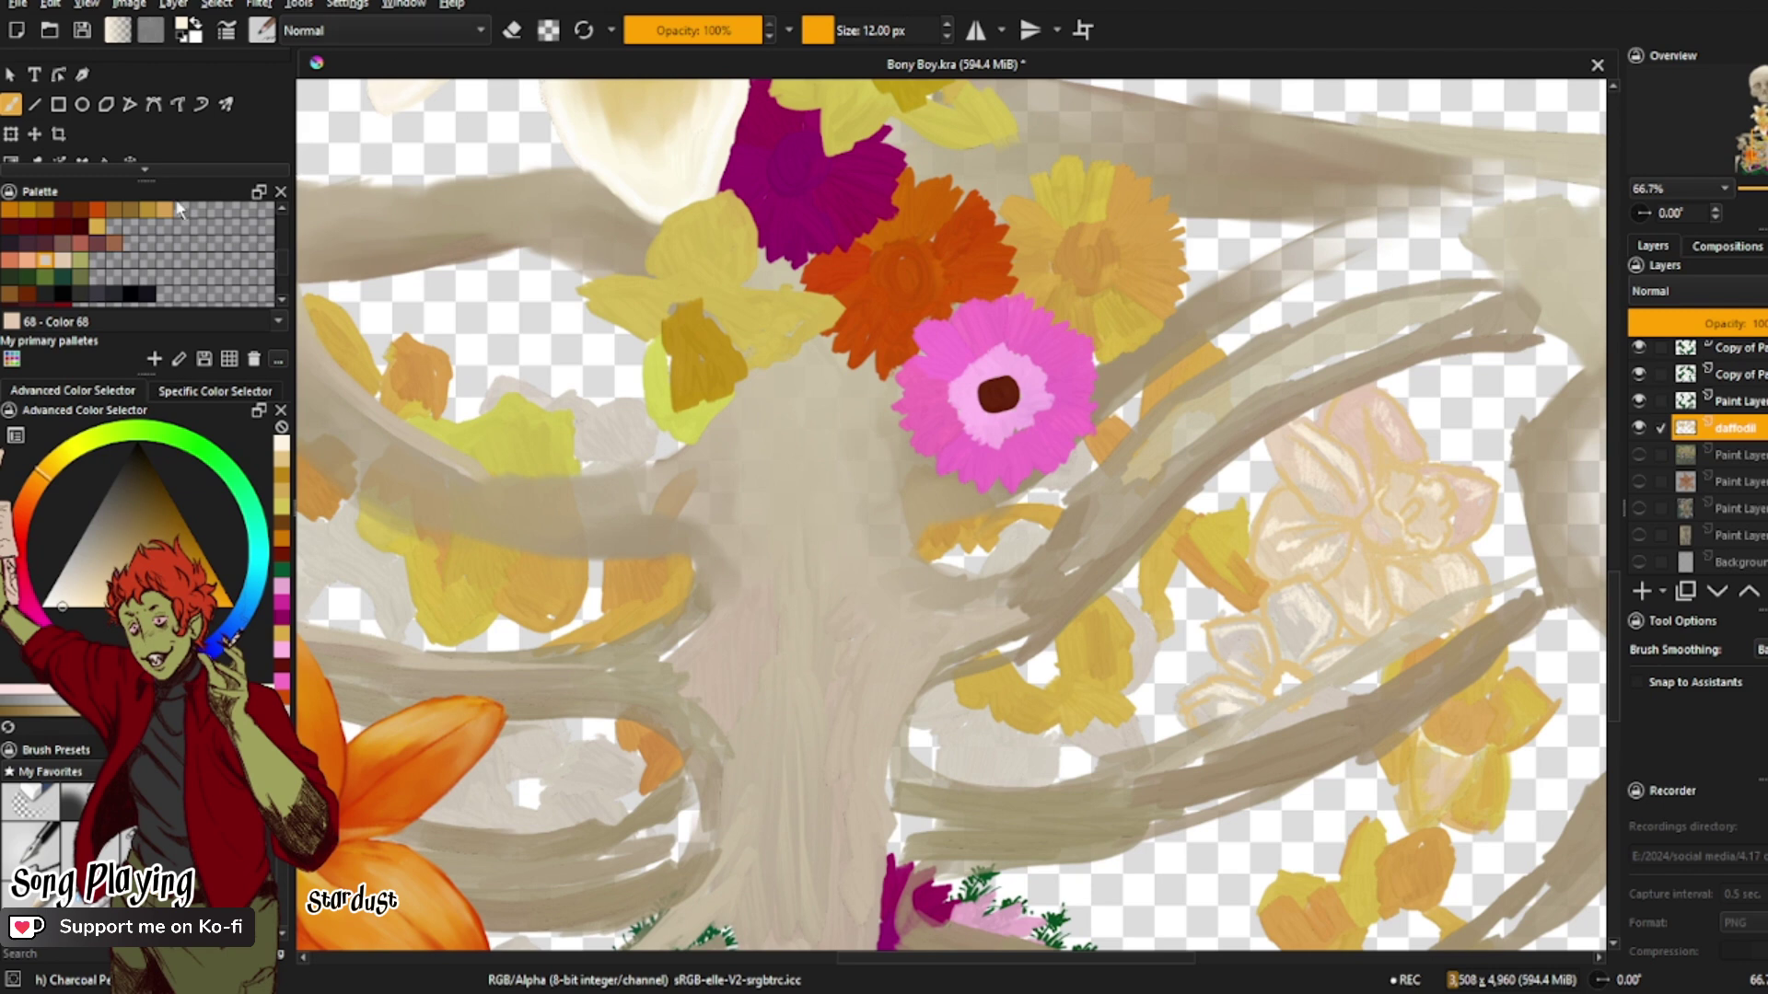
Step: Draw the white daffodil's centre as a small ring in brown Color 58 and fill it with golden Color 122 touches
click(77, 226)
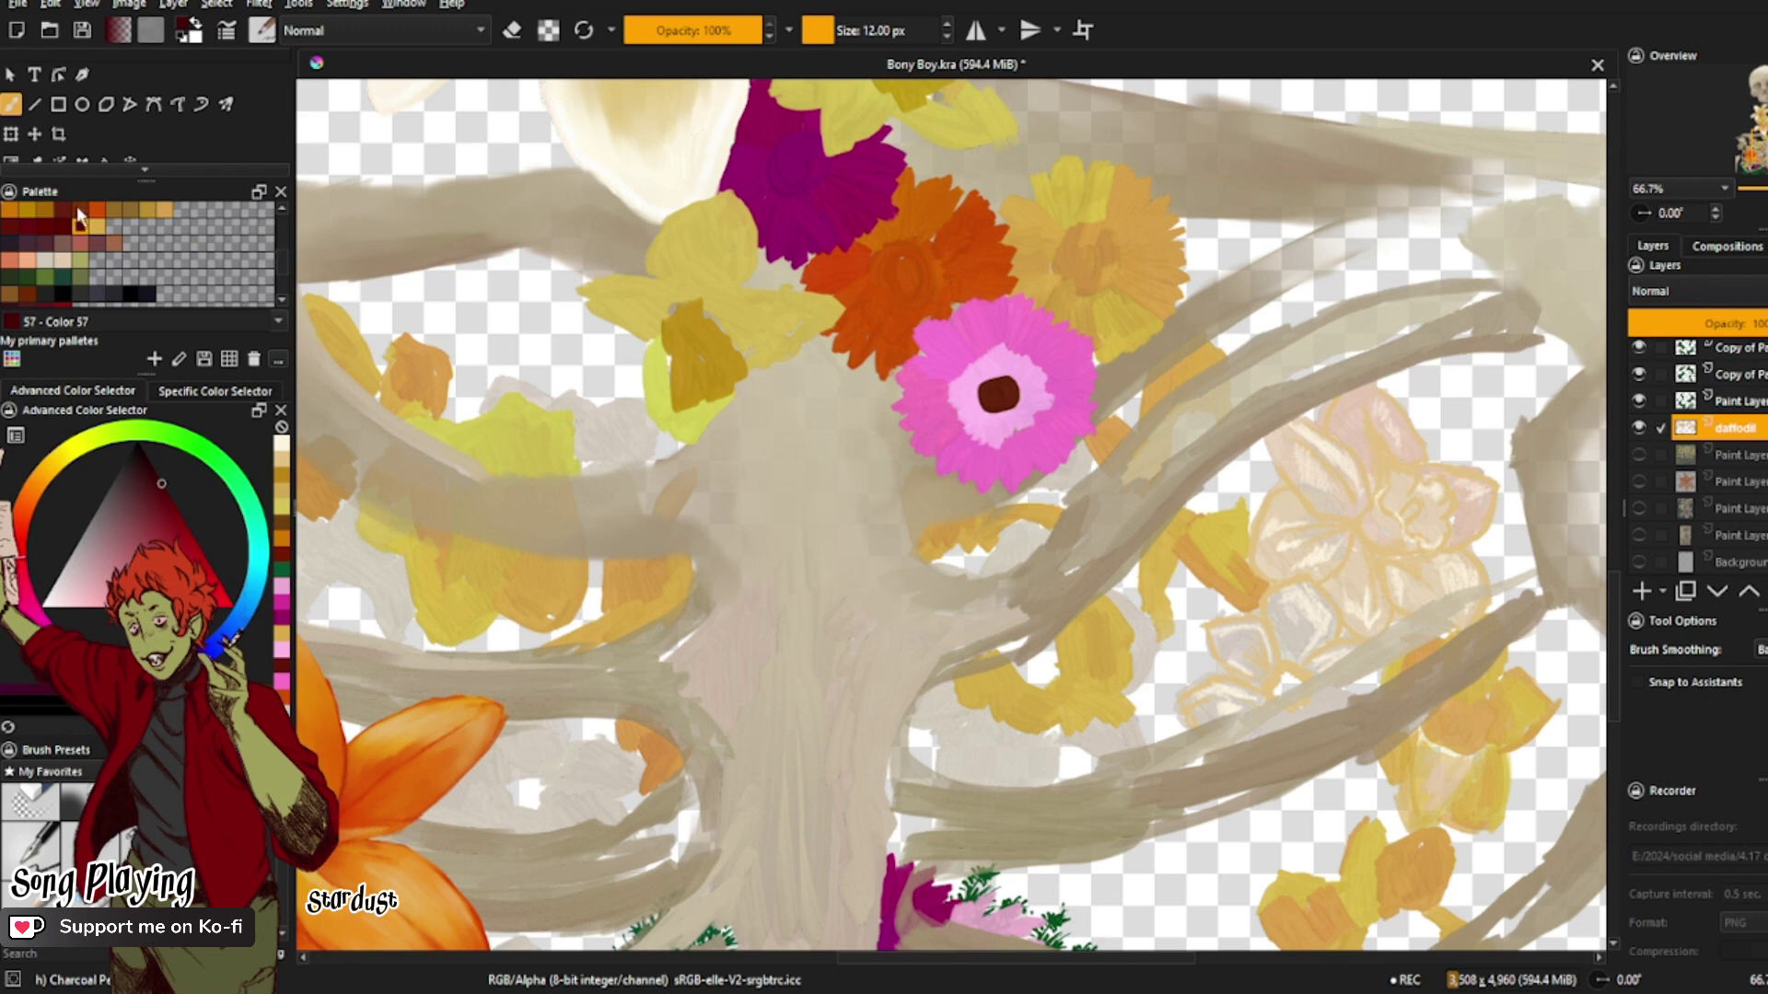
click(80, 210)
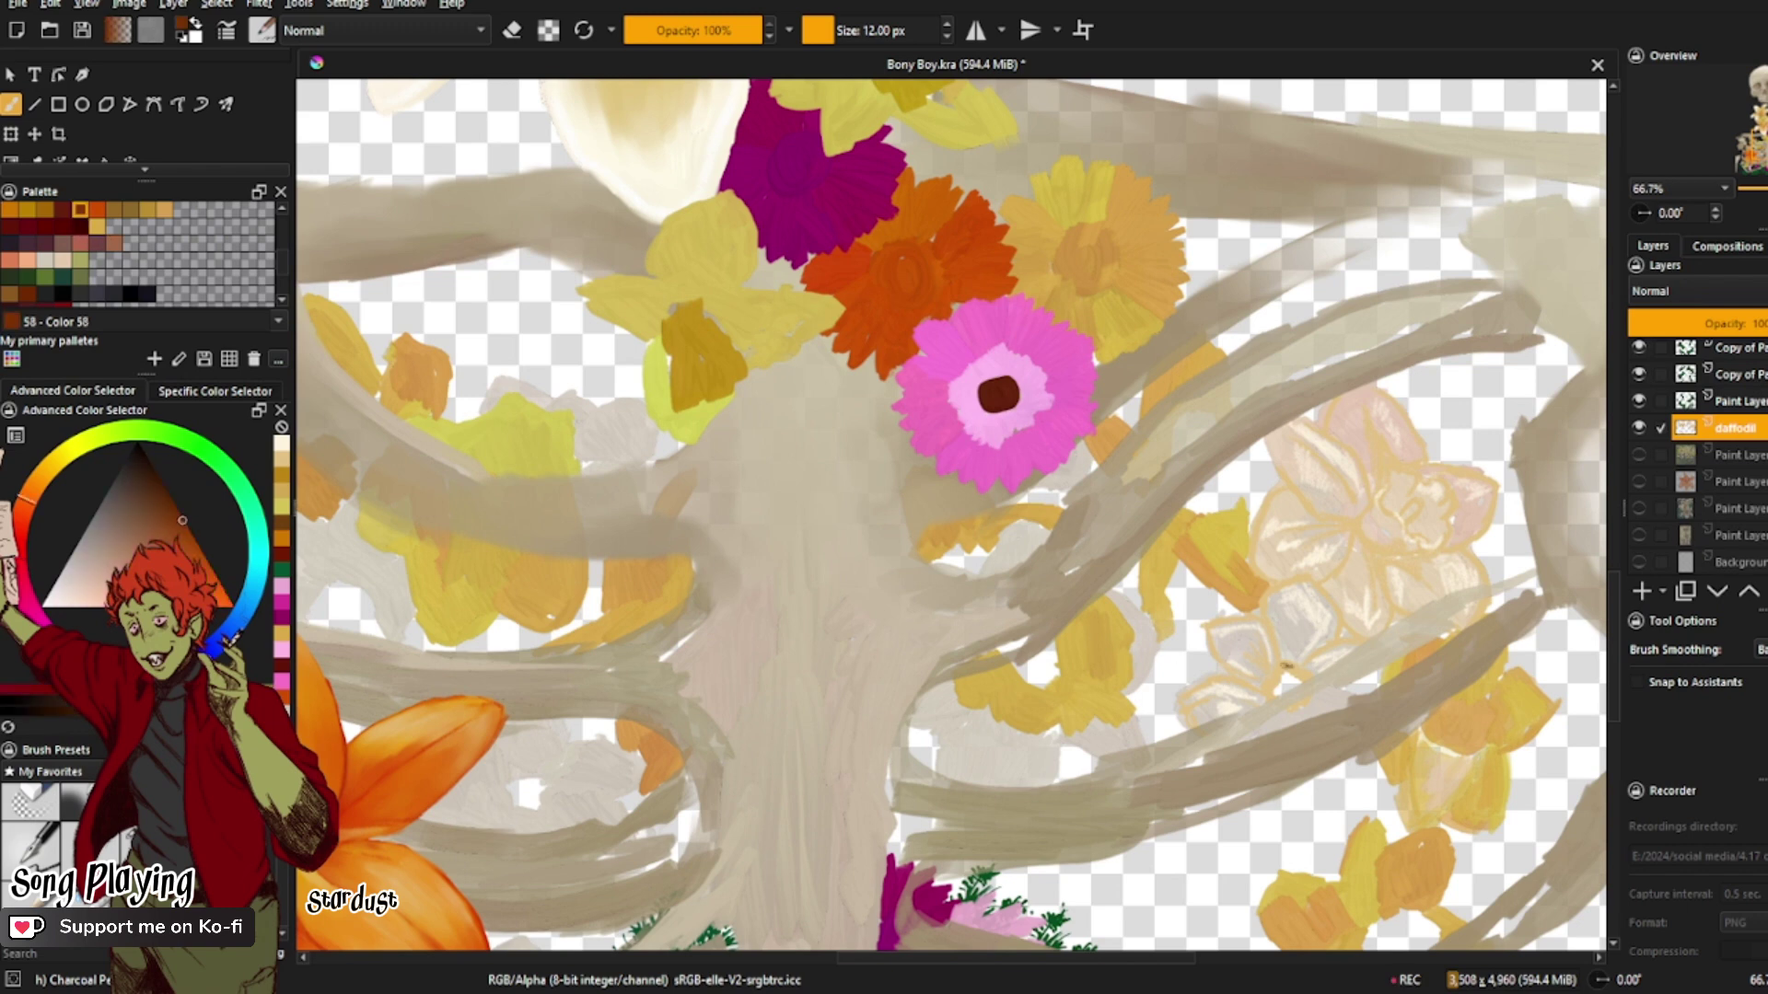
mouse_move(1289, 667)
mouse_down()
mouse_move(1267, 701)
mouse_move(1294, 675)
mouse_move(1307, 686)
mouse_up()
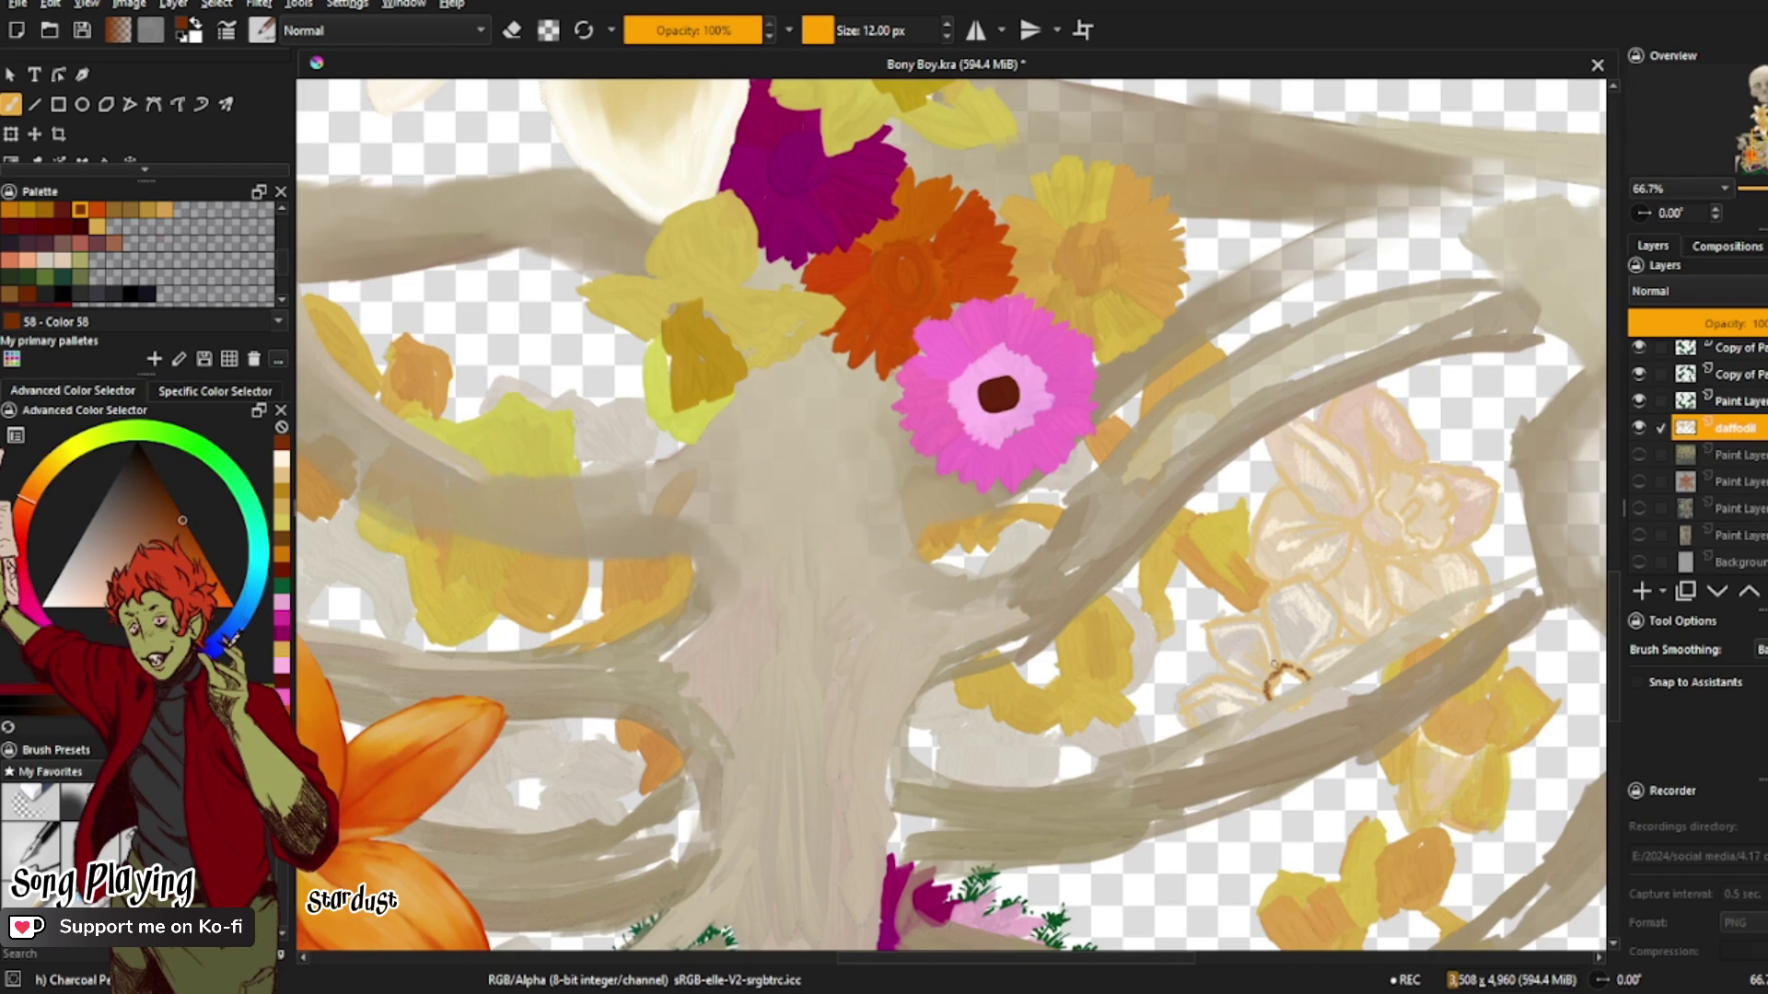
click(96, 229)
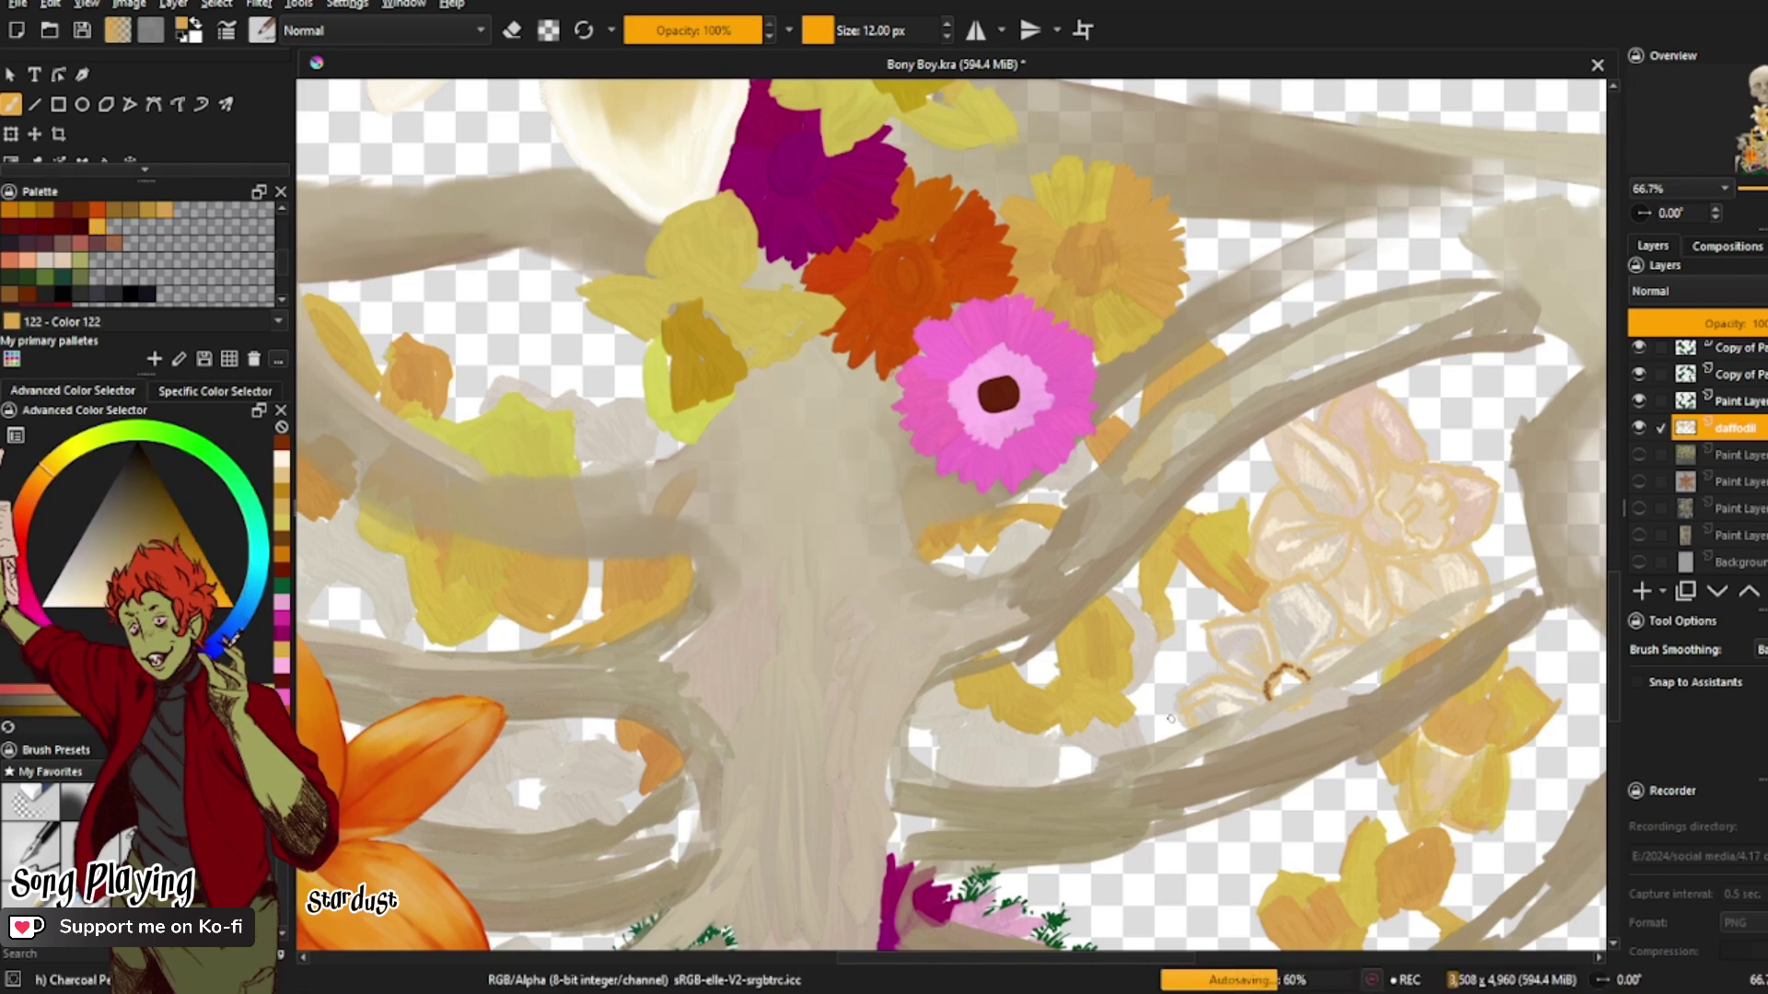
drag(1292, 679, 1279, 689)
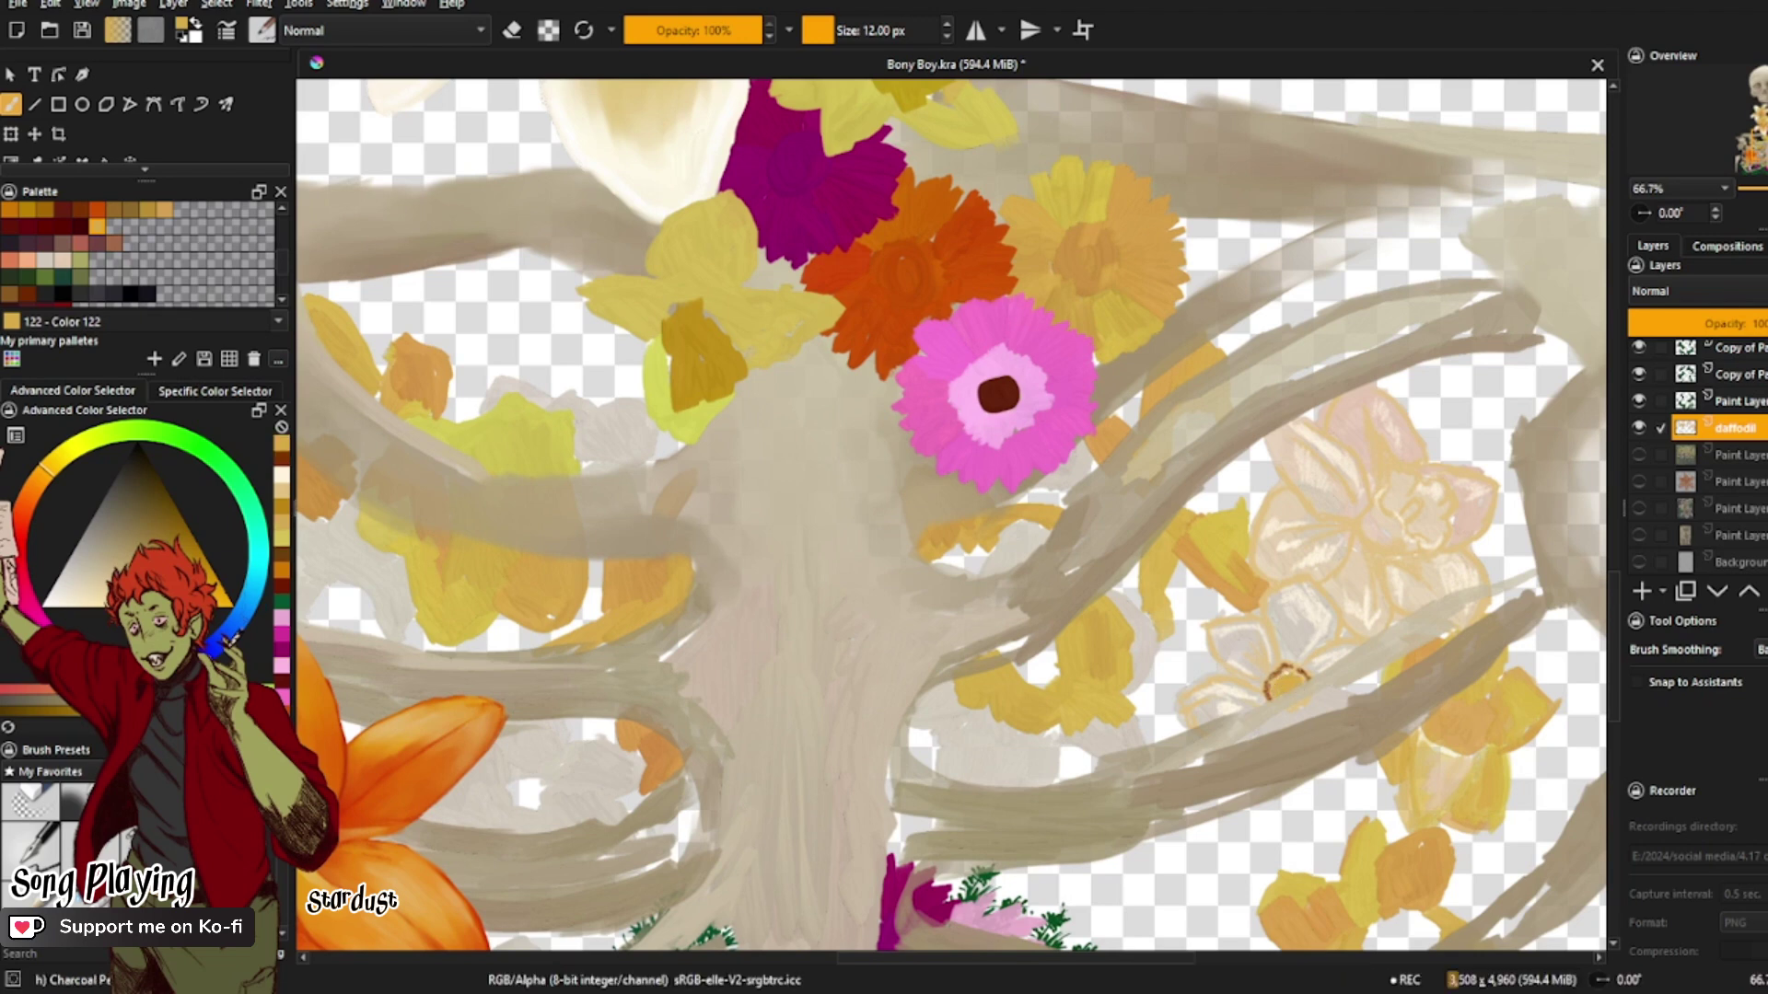
Step: Shade the trumpet centre of the pale pink daffodil with ochre Color 110 and a few olive-yellow touches
click(148, 210)
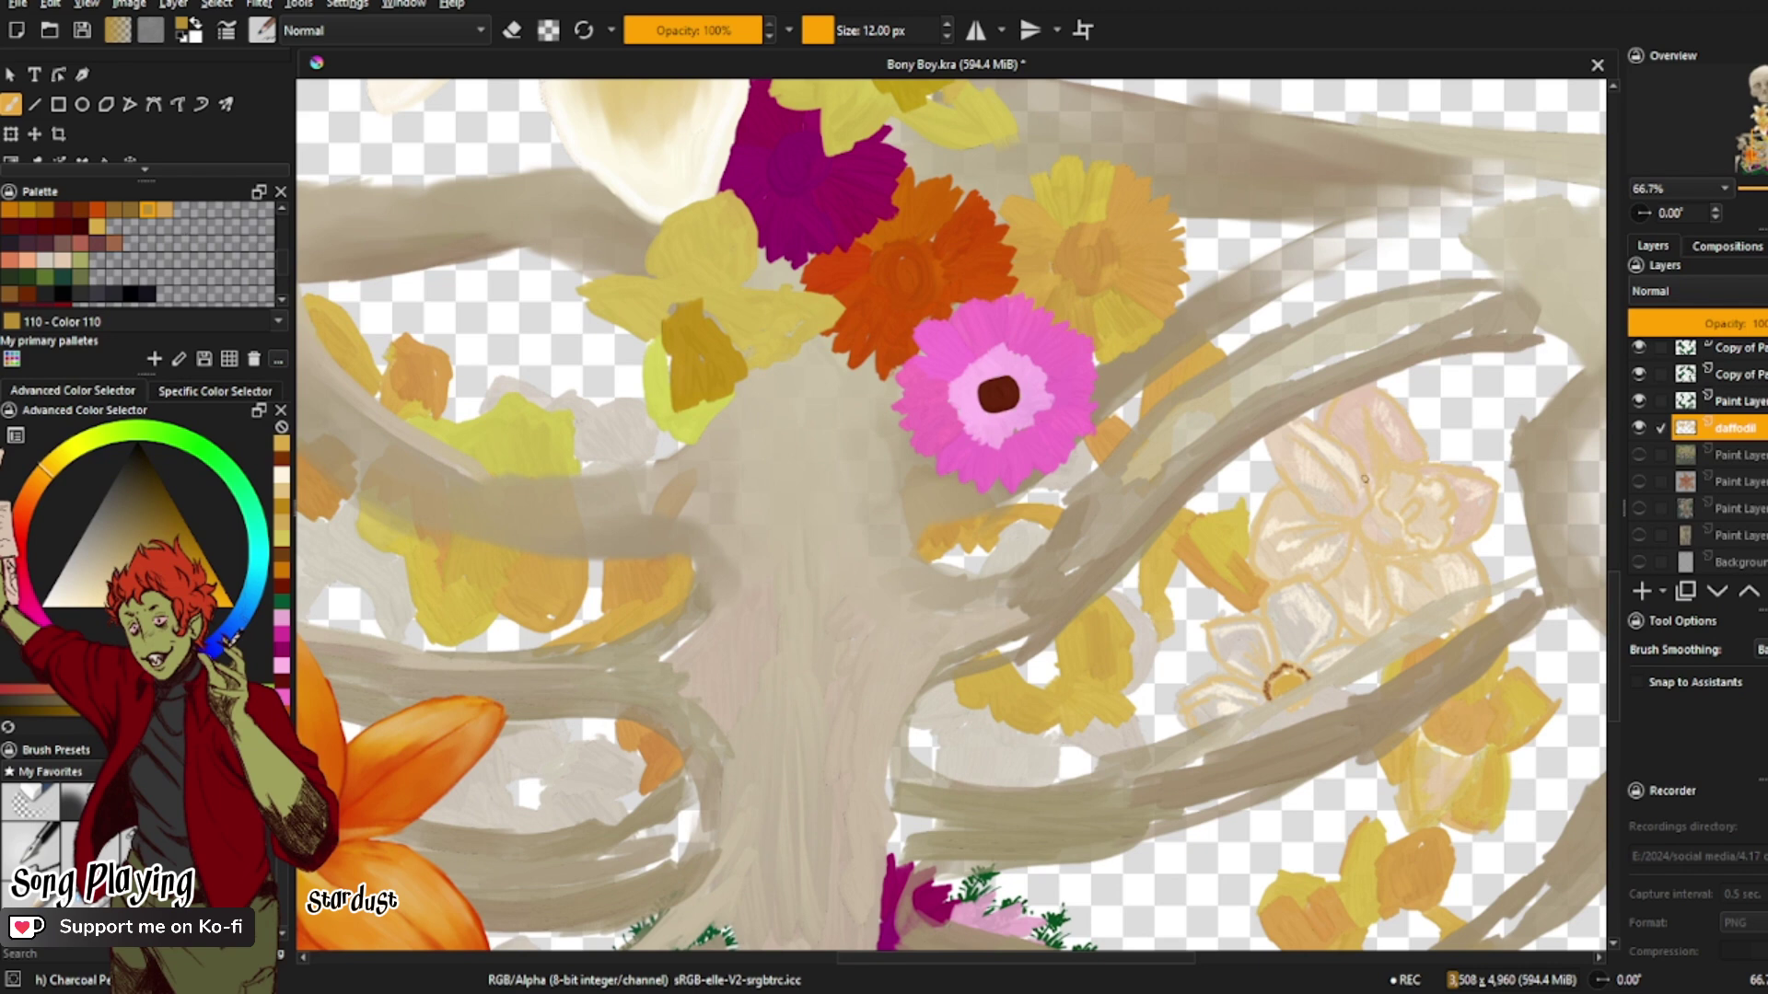
drag(1391, 514, 1416, 508)
click(257, 559)
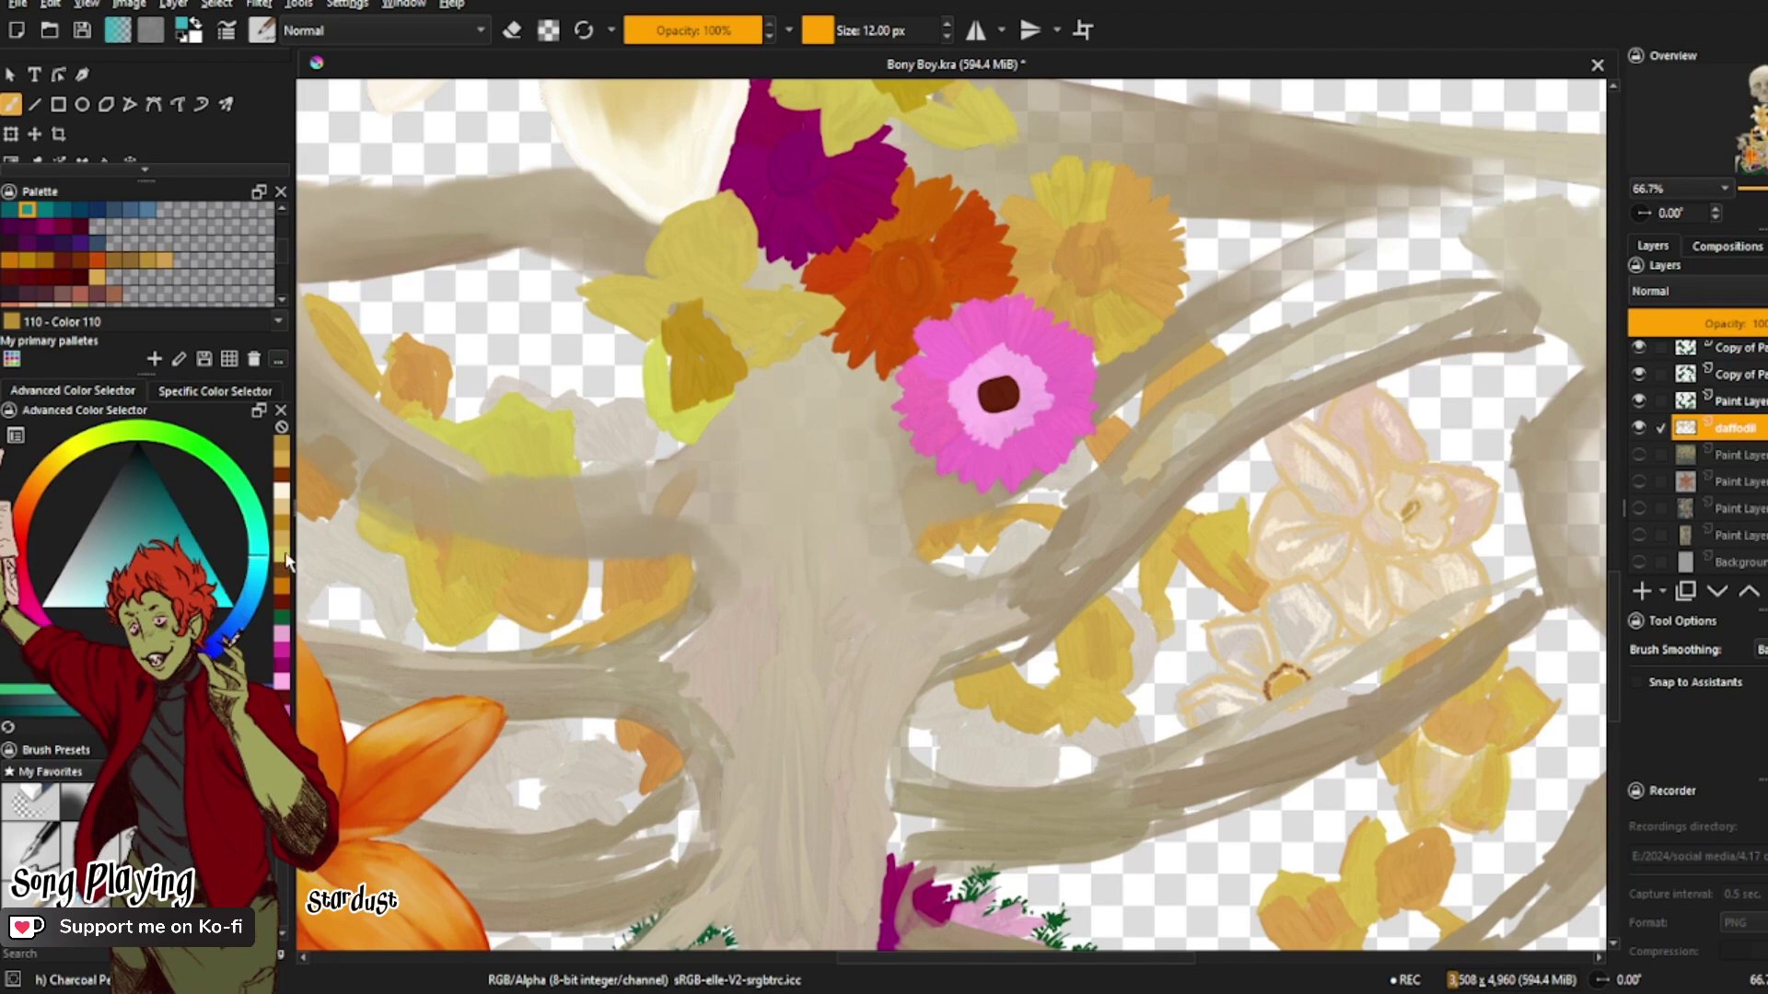
click(284, 555)
drag(1409, 513, 1414, 507)
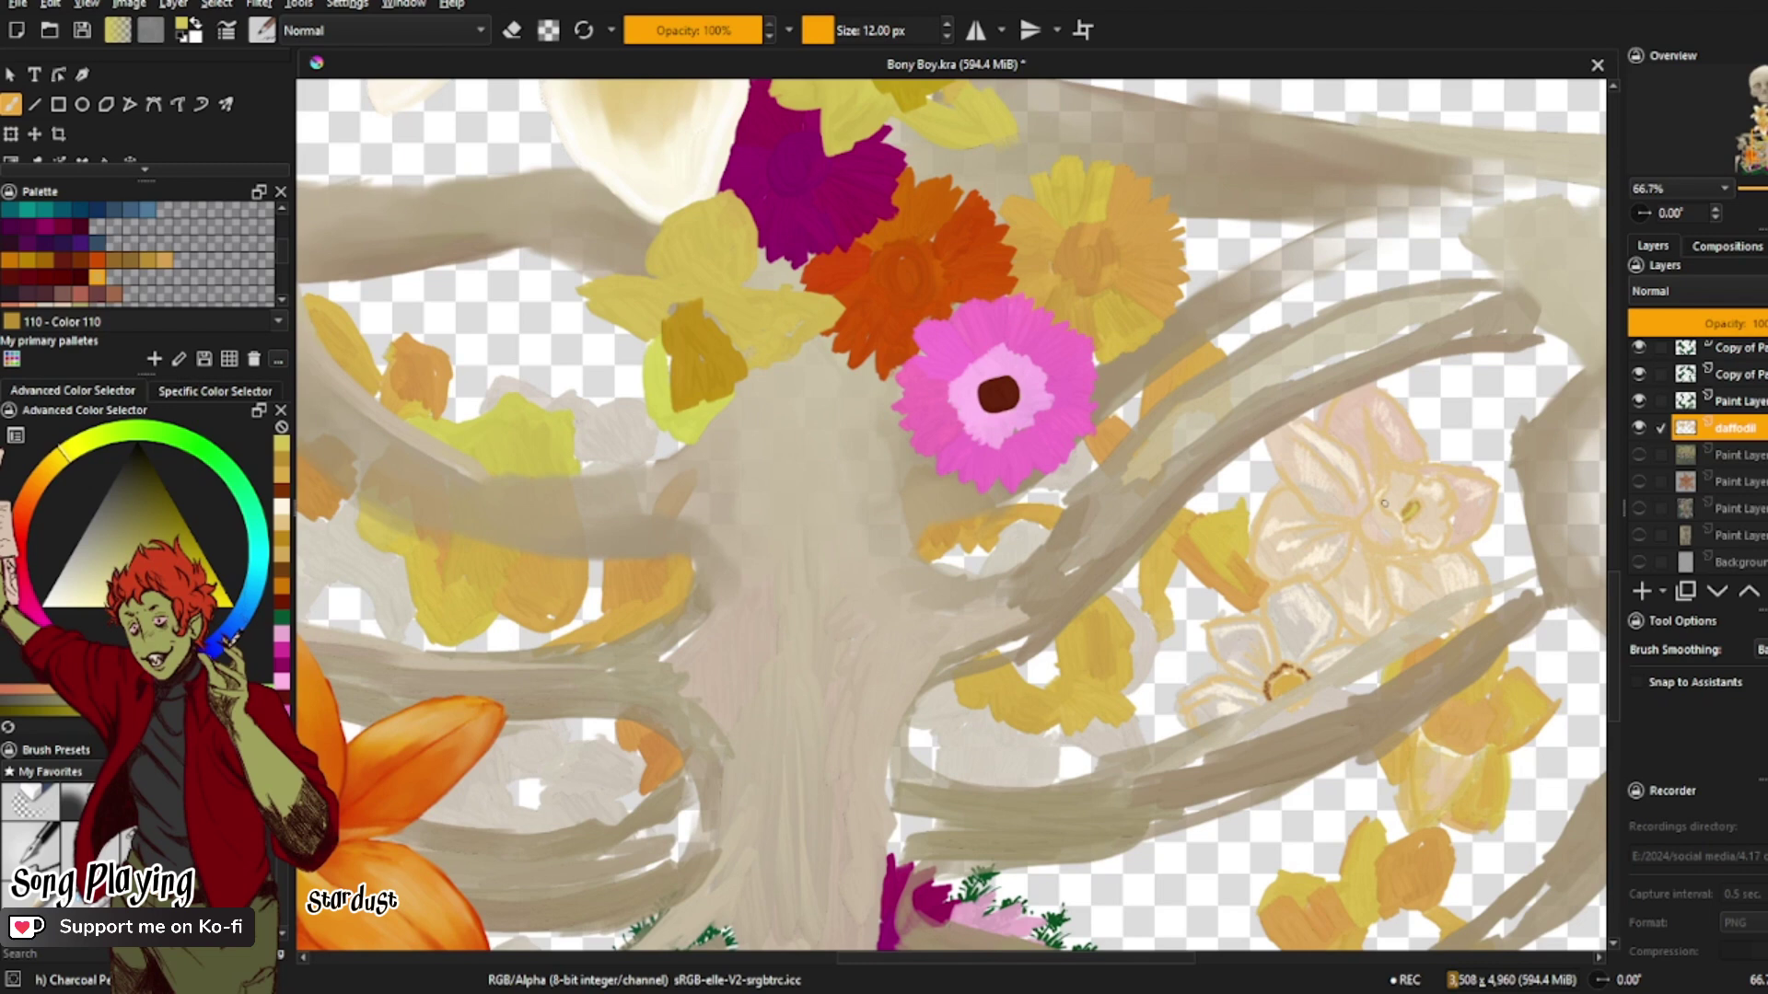
Step: Outline the petals and trumpet of the yellow-orange daffodil beside the pale pink one in orange Color 49
click(11, 260)
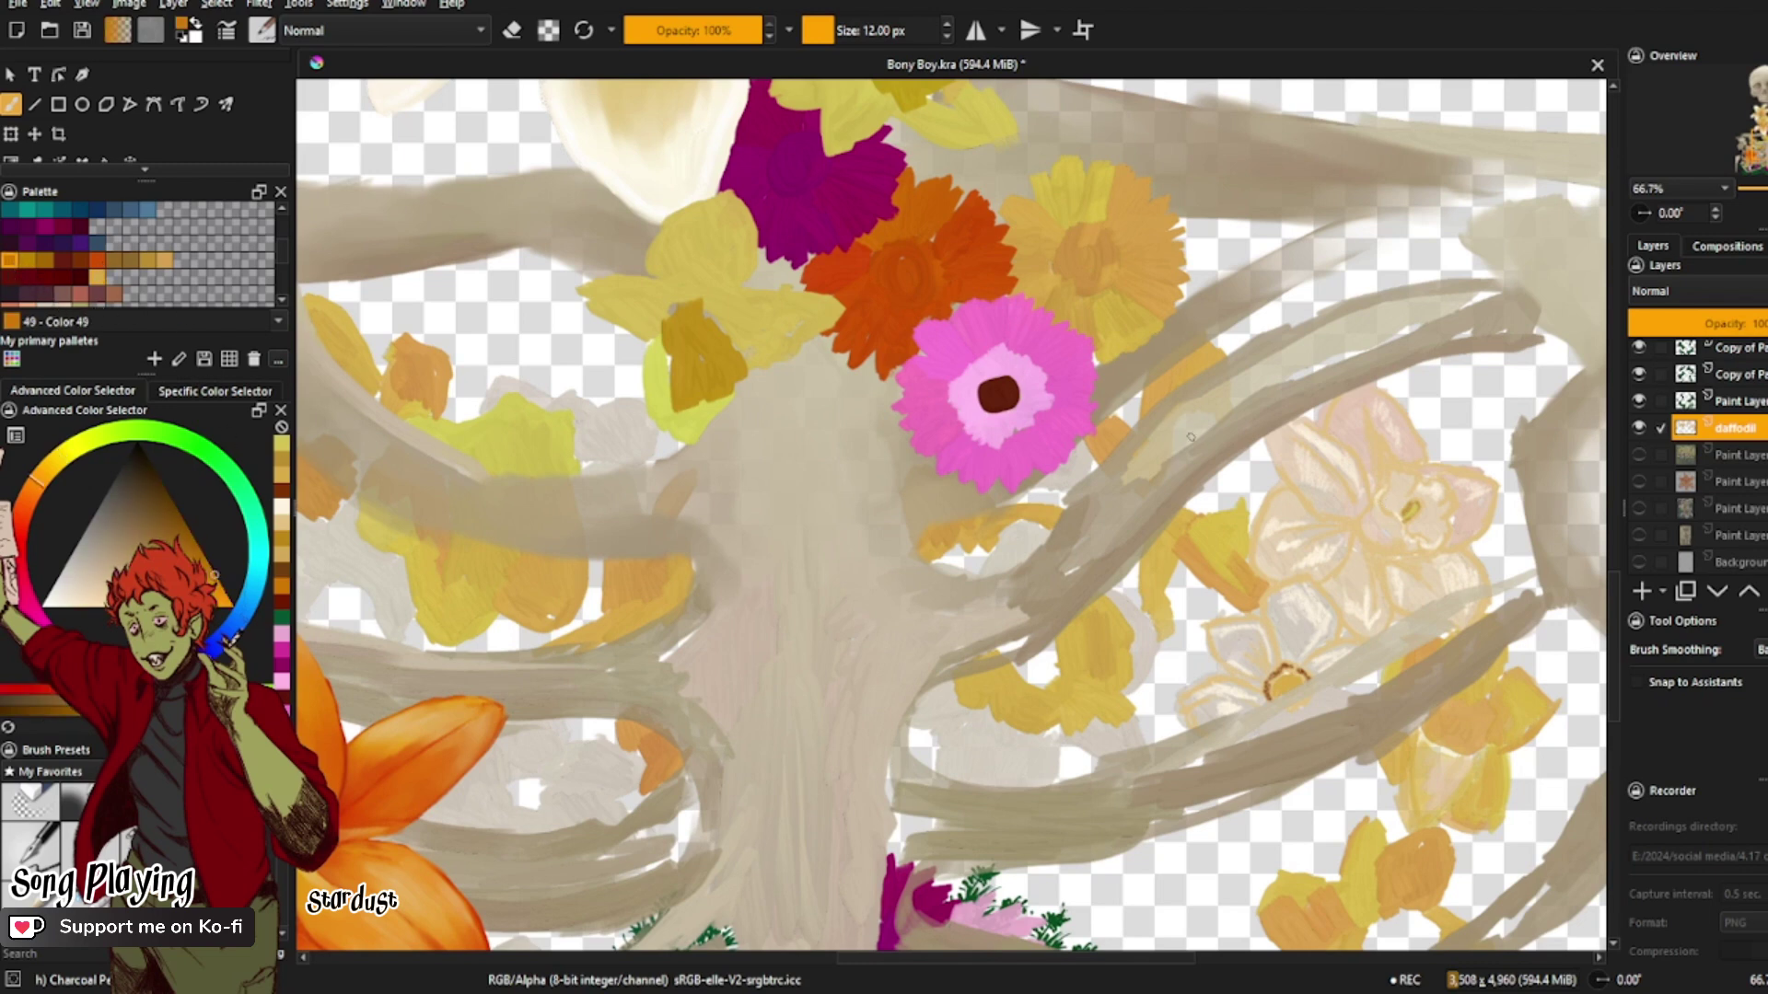
mouse_move(1200, 497)
mouse_down()
mouse_move(1239, 485)
mouse_move(1254, 442)
mouse_move(1248, 466)
mouse_move(1213, 473)
mouse_move(1209, 512)
mouse_move(1243, 487)
mouse_up()
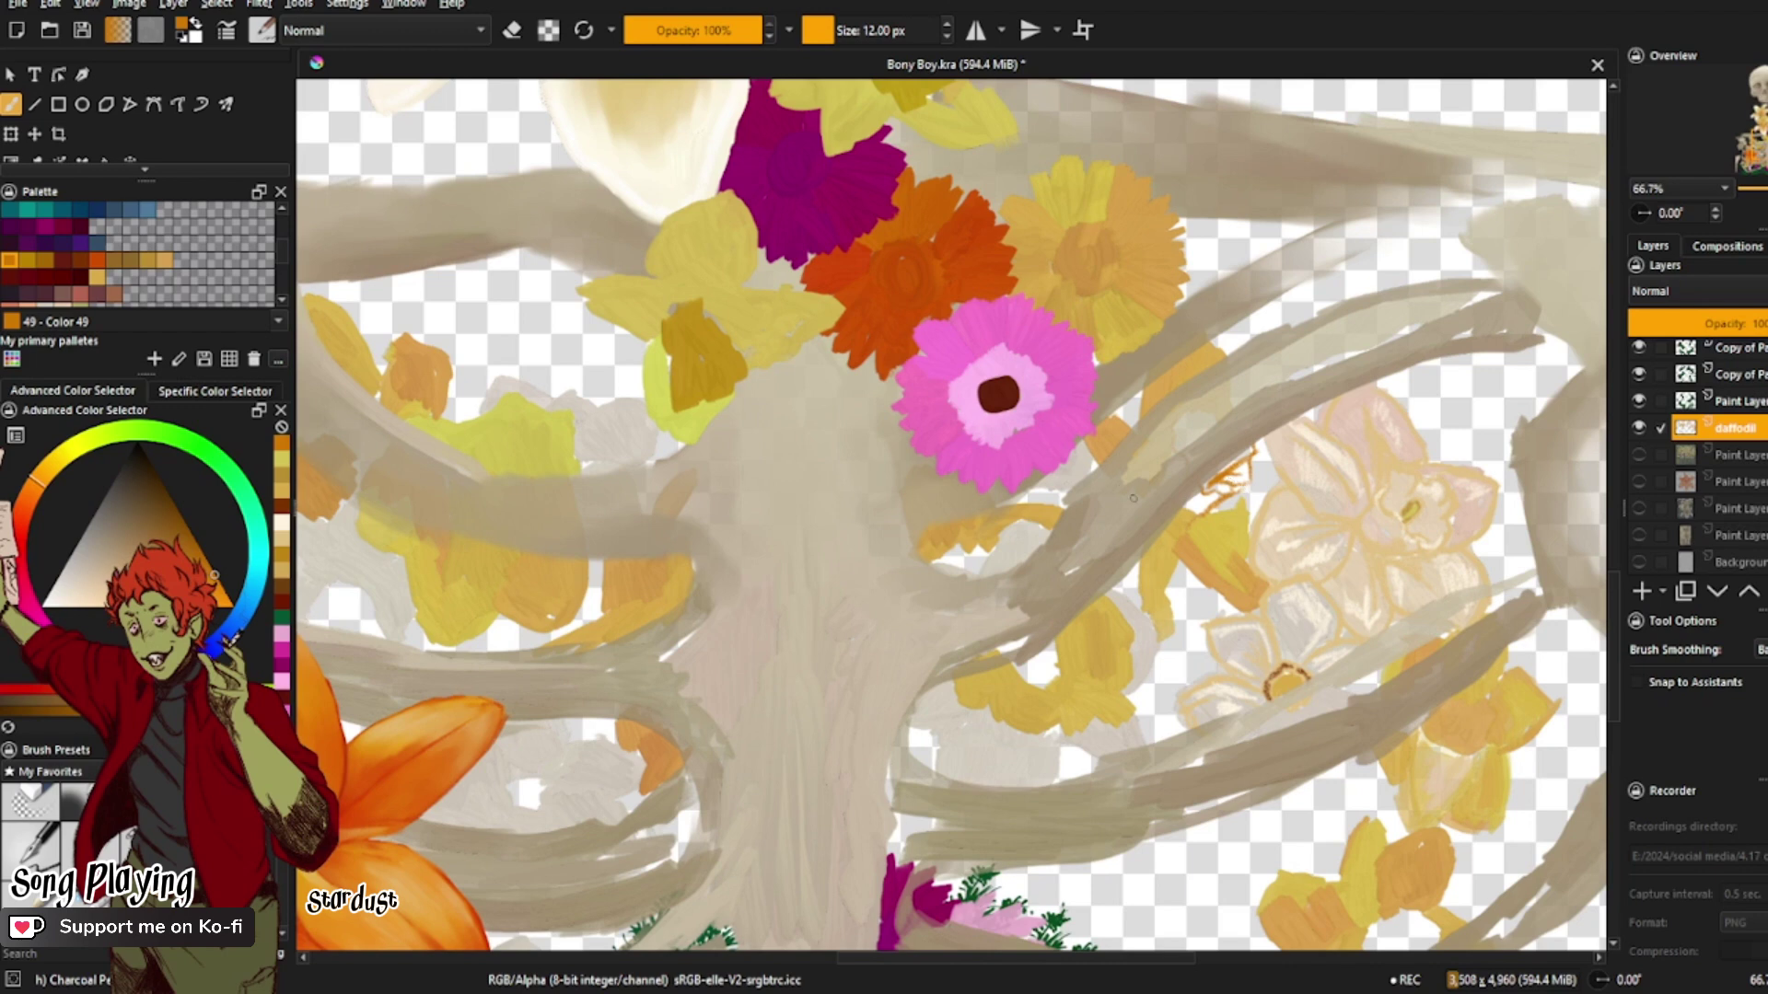
mouse_move(1185, 552)
mouse_down()
mouse_move(1180, 528)
mouse_move(1201, 583)
mouse_move(1243, 613)
mouse_up()
drag(1203, 512, 1170, 578)
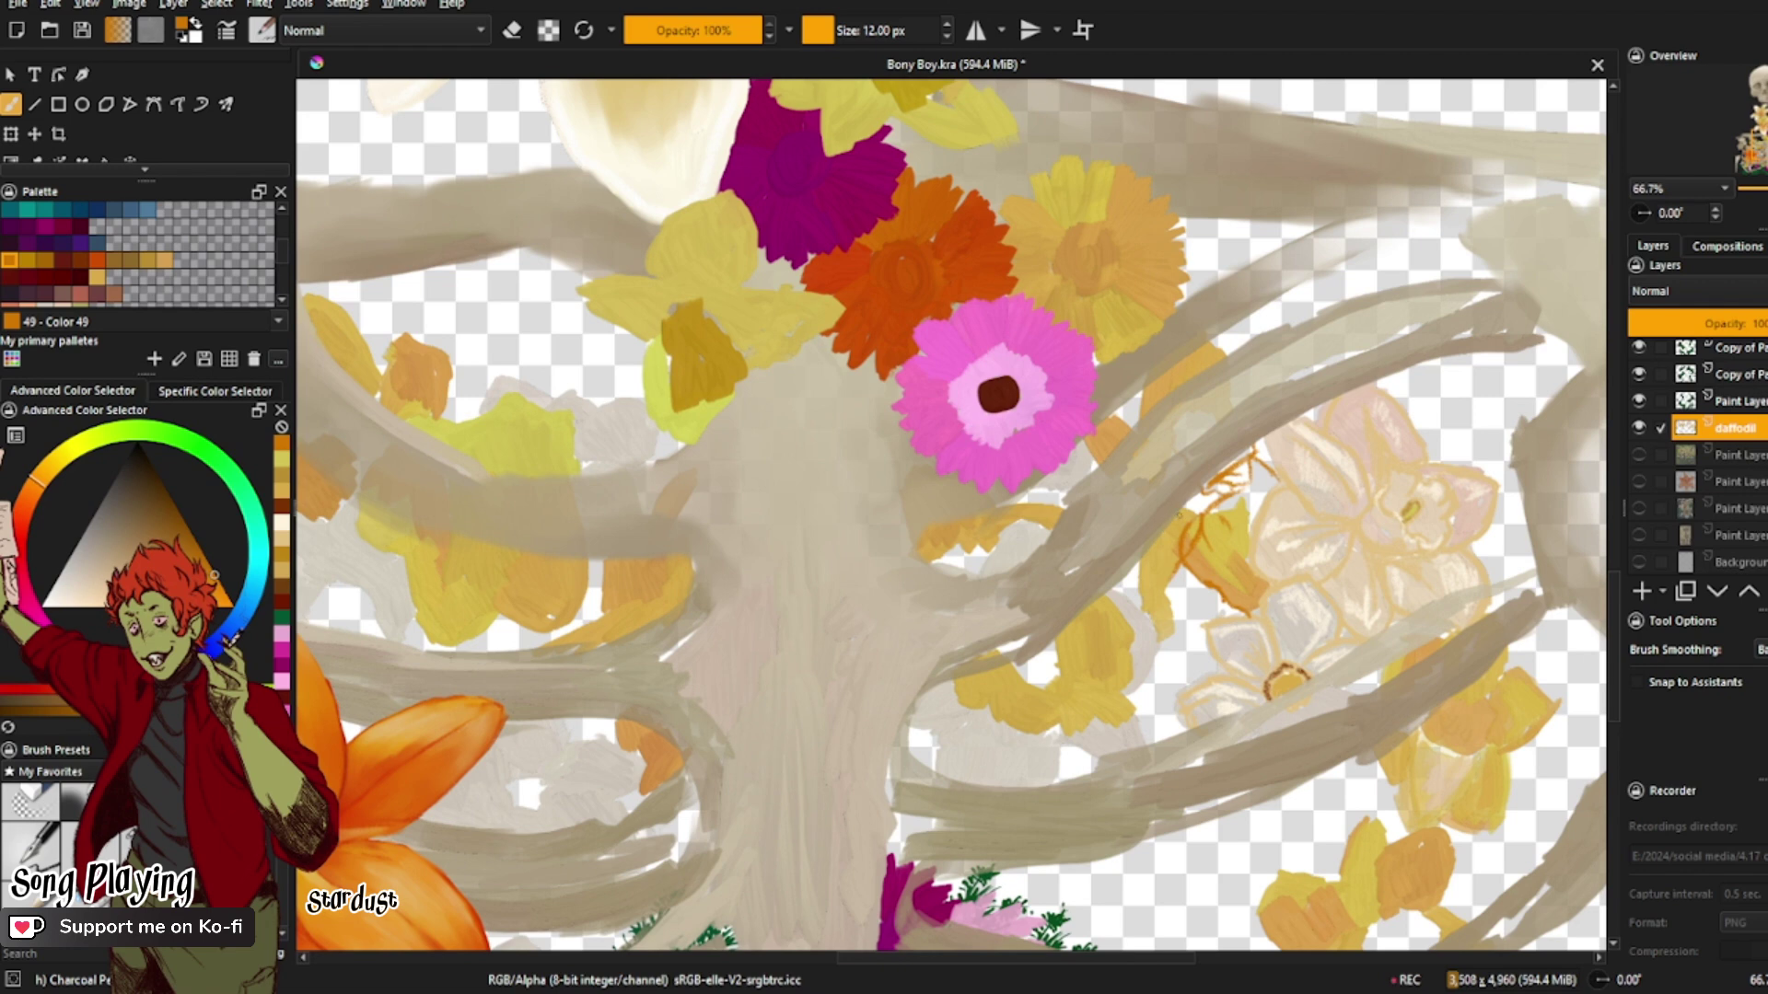
mouse_move(1178, 513)
mouse_down()
mouse_move(1138, 586)
mouse_move(1143, 608)
mouse_move(1162, 602)
mouse_move(1156, 644)
mouse_move(1159, 576)
mouse_up()
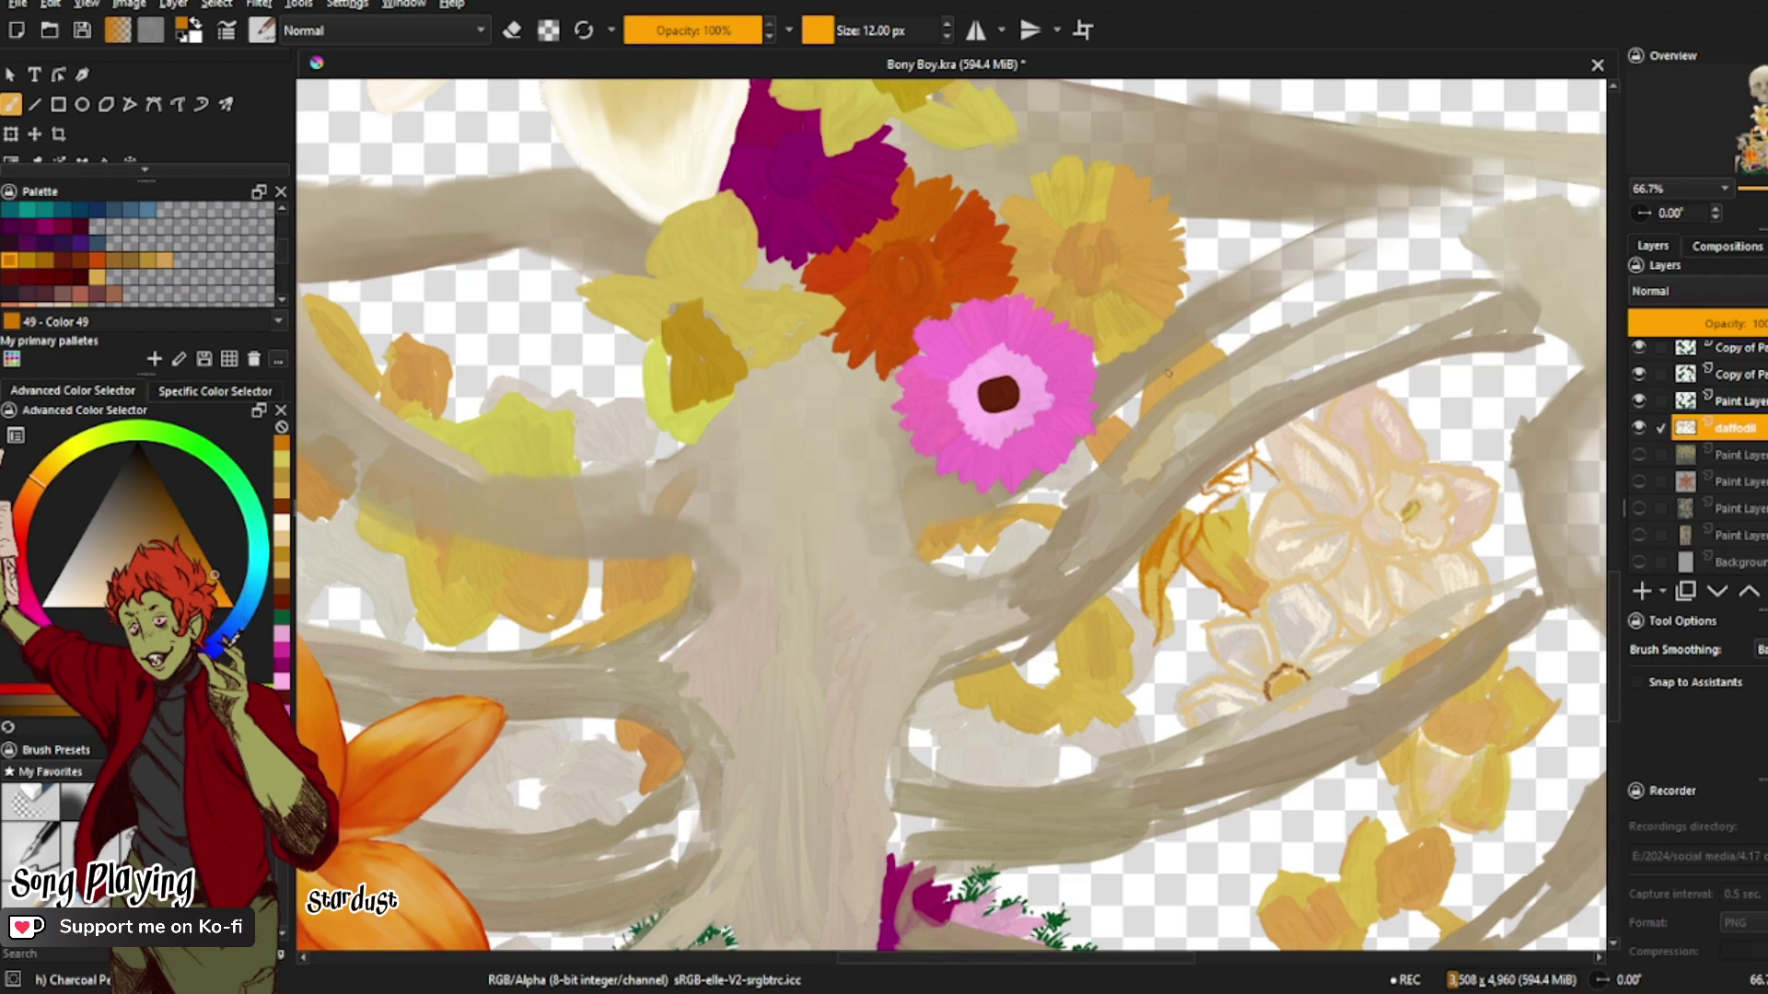
Step: Outline the orange petals showing between the upper ribs beside the pink gerbera in the same orange
drag(1144, 388, 1139, 419)
drag(1135, 425, 1109, 411)
drag(1098, 439, 1114, 427)
drag(1202, 377, 1190, 360)
Step: Add bright yellow highlights to the outlined yellow-orange daffodil beside the pale pink one and pick a golden ochre
click(53, 457)
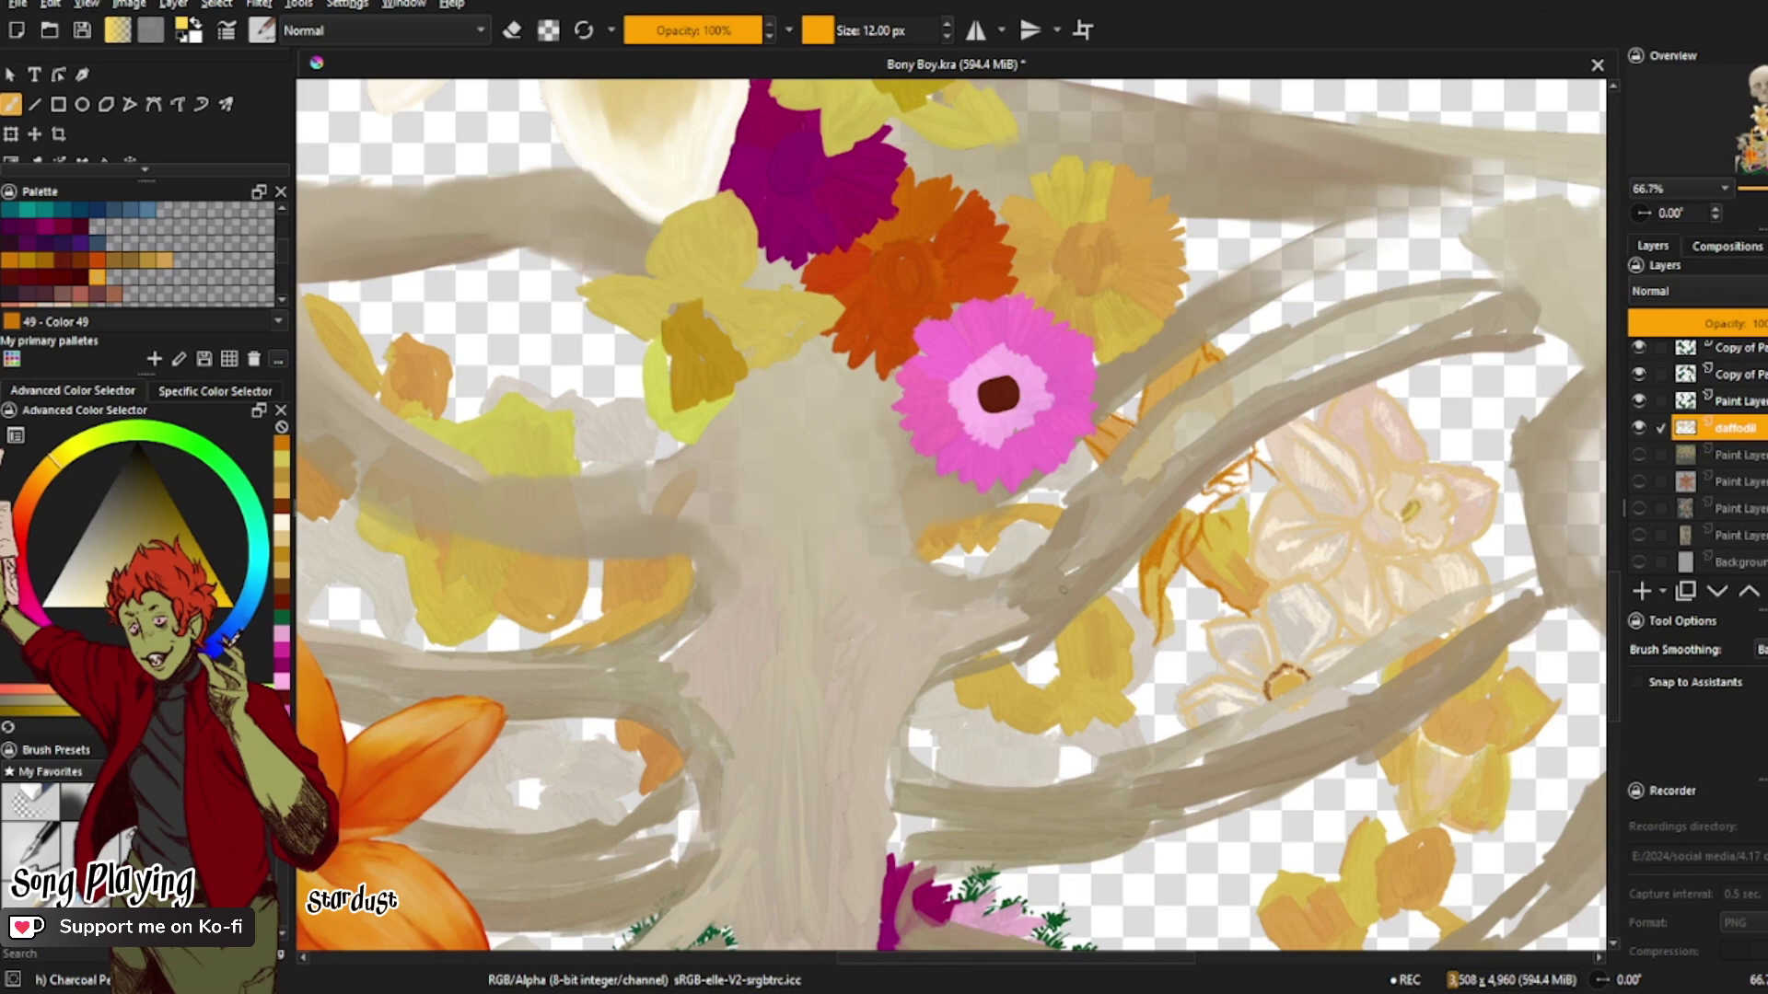
drag(1148, 603, 1243, 541)
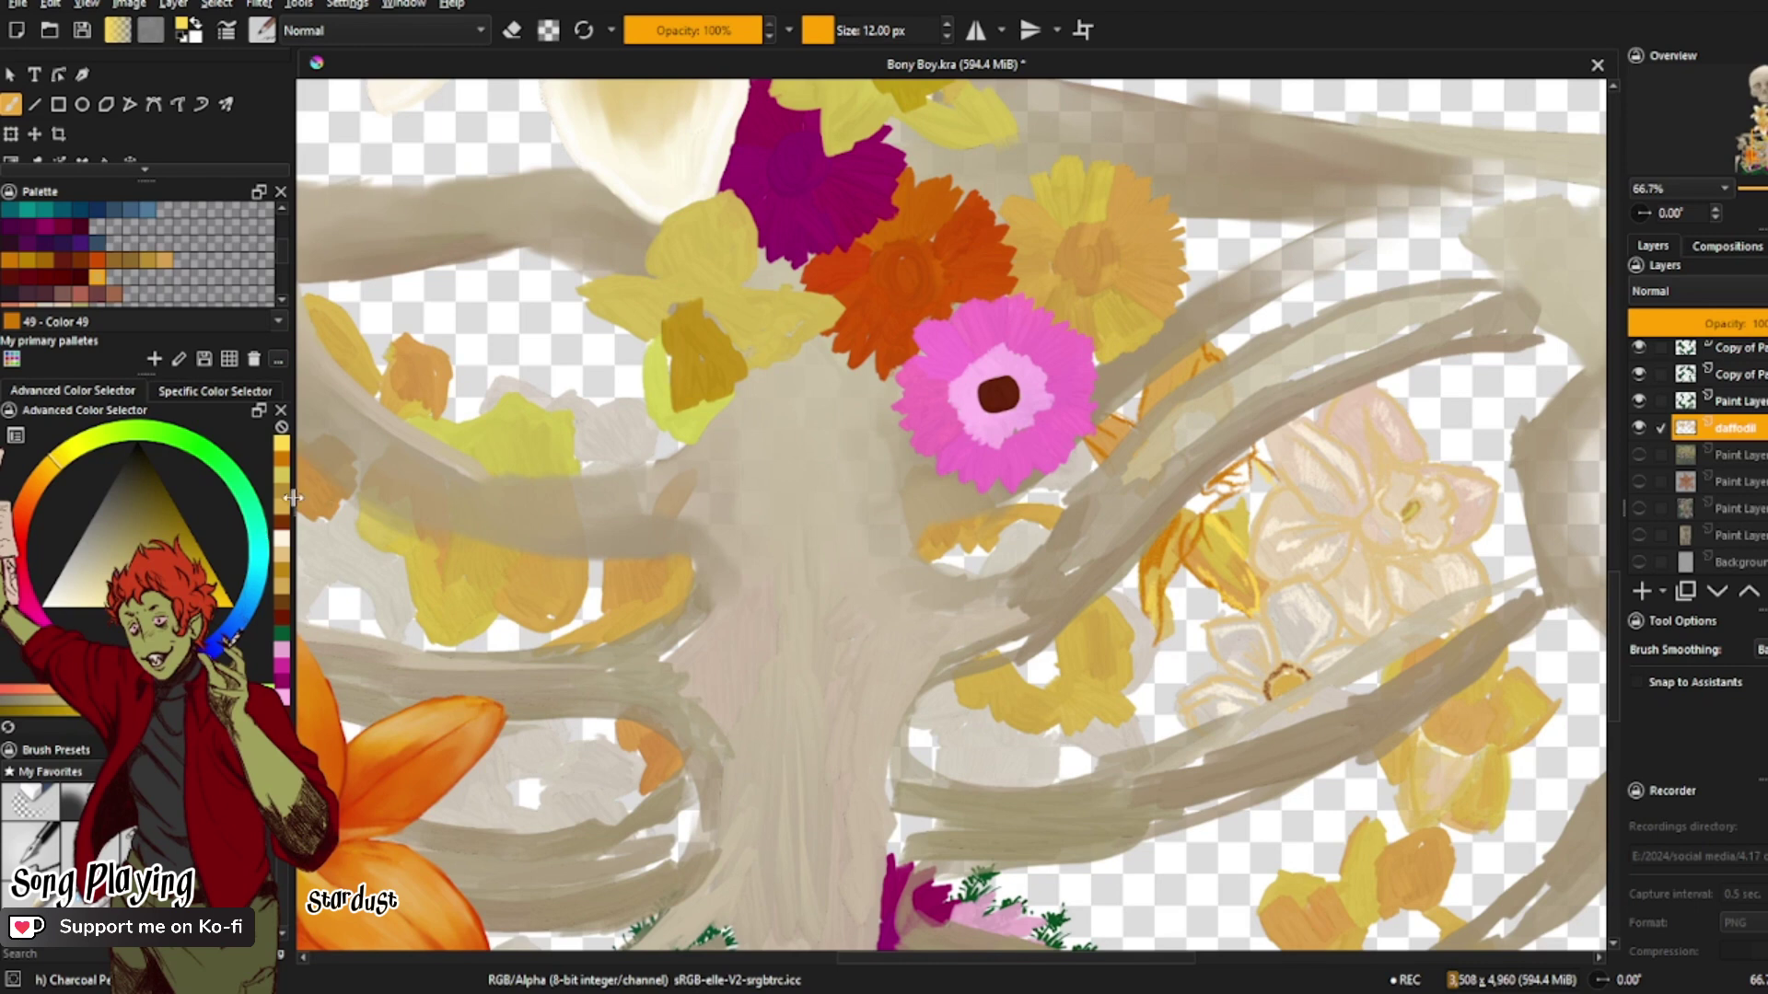
drag(292, 498, 289, 502)
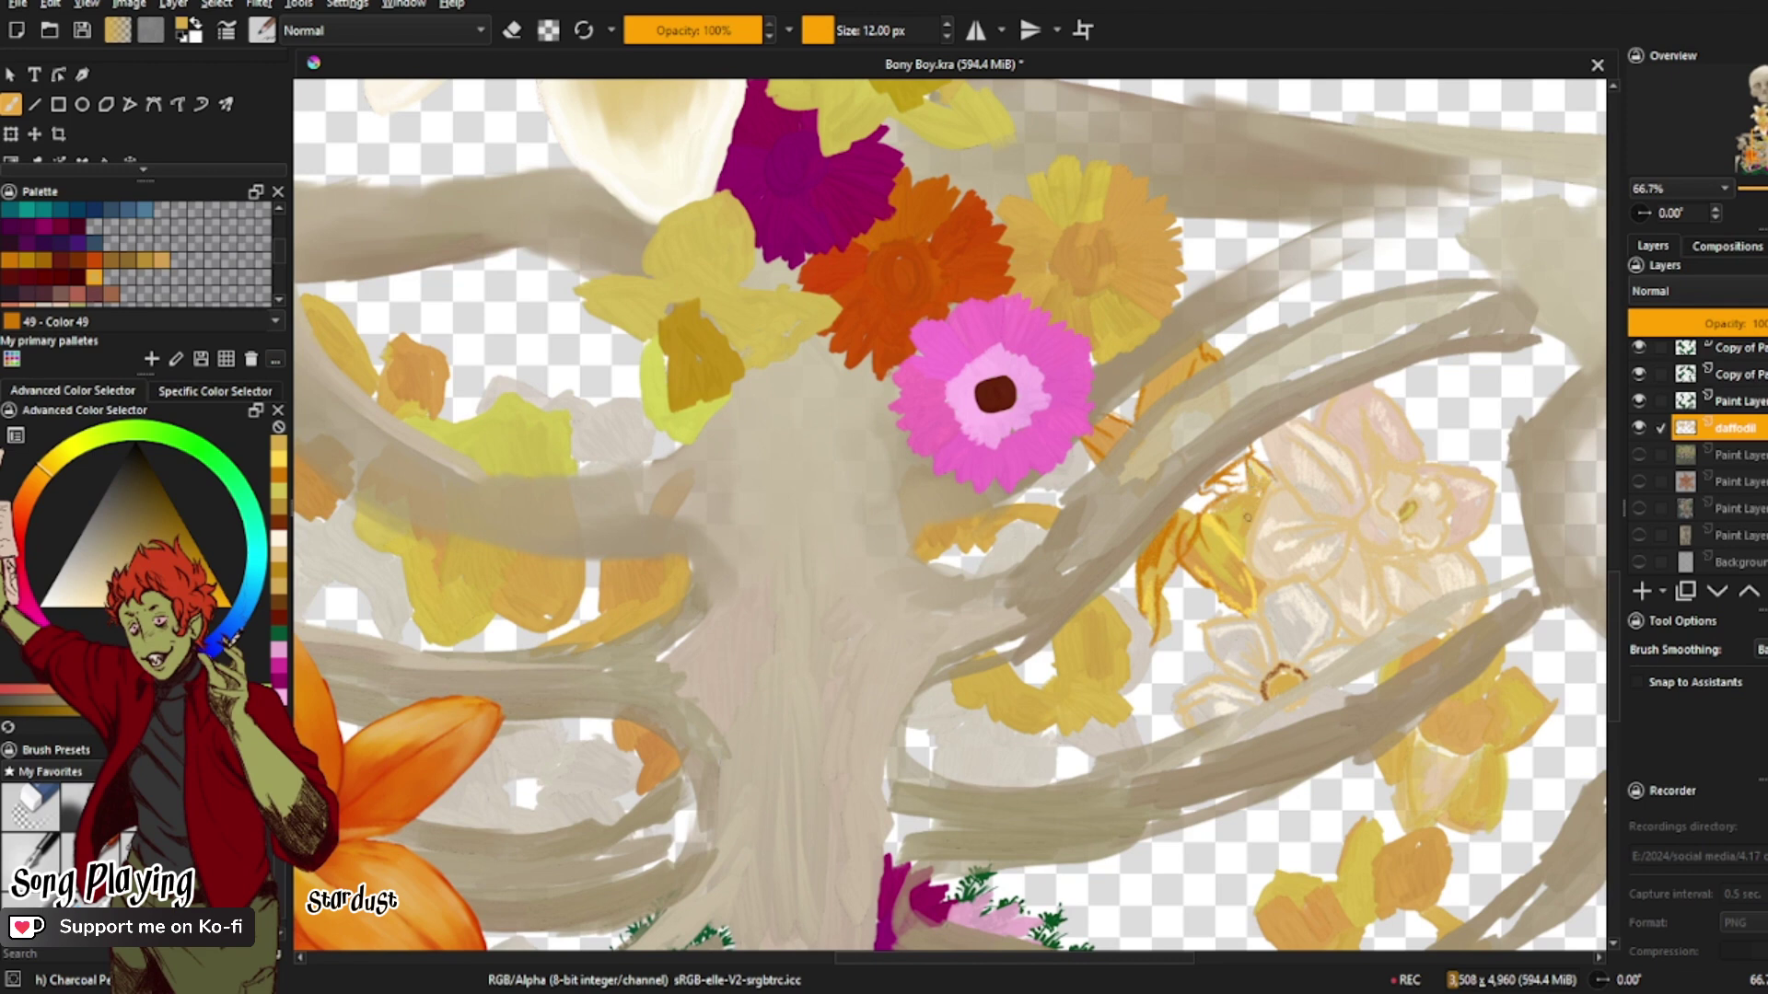
Step: Switch from the charcoal pencil to the blender brush and set its size to about 16 px
click(512, 31)
key(slash)
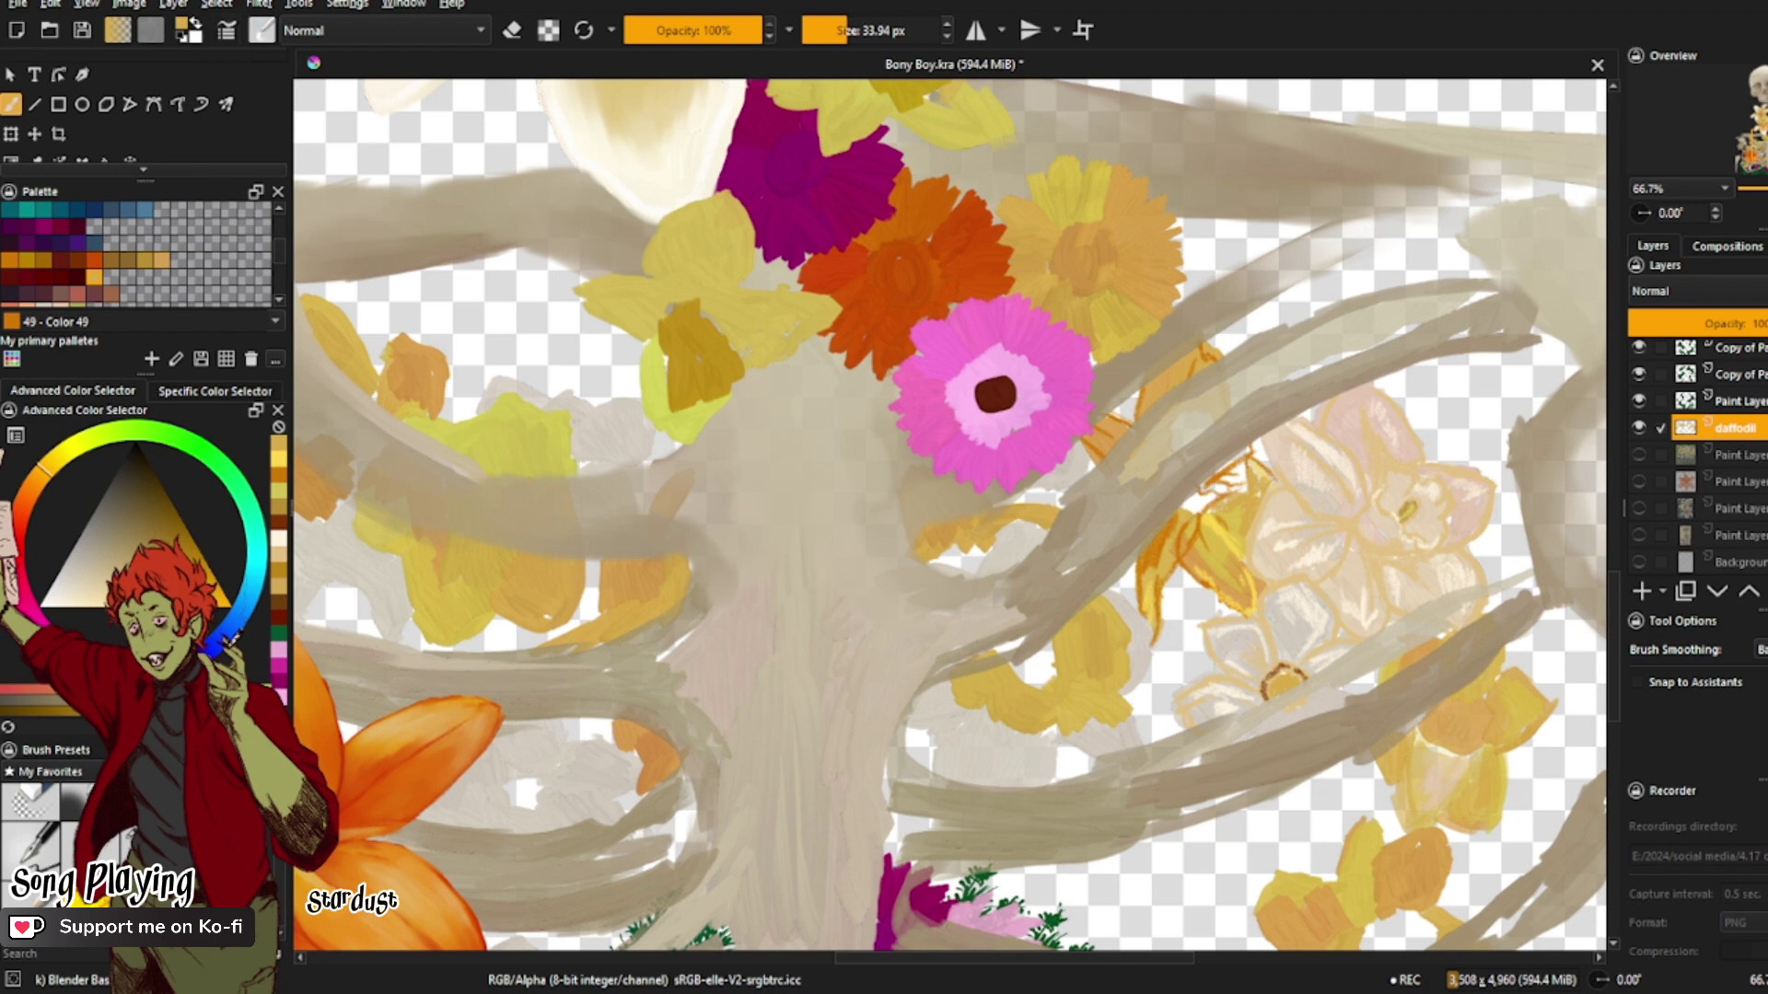
key(bracketleft)
key(bracketleft)
key(bracketleft)
key(bracketleft)
key(bracketleft)
key(bracketright)
key(bracketright)
key(bracketright)
key(bracketright)
key(bracketright)
key(bracketright)
key(bracketright)
key(bracketright)
key(bracketright)
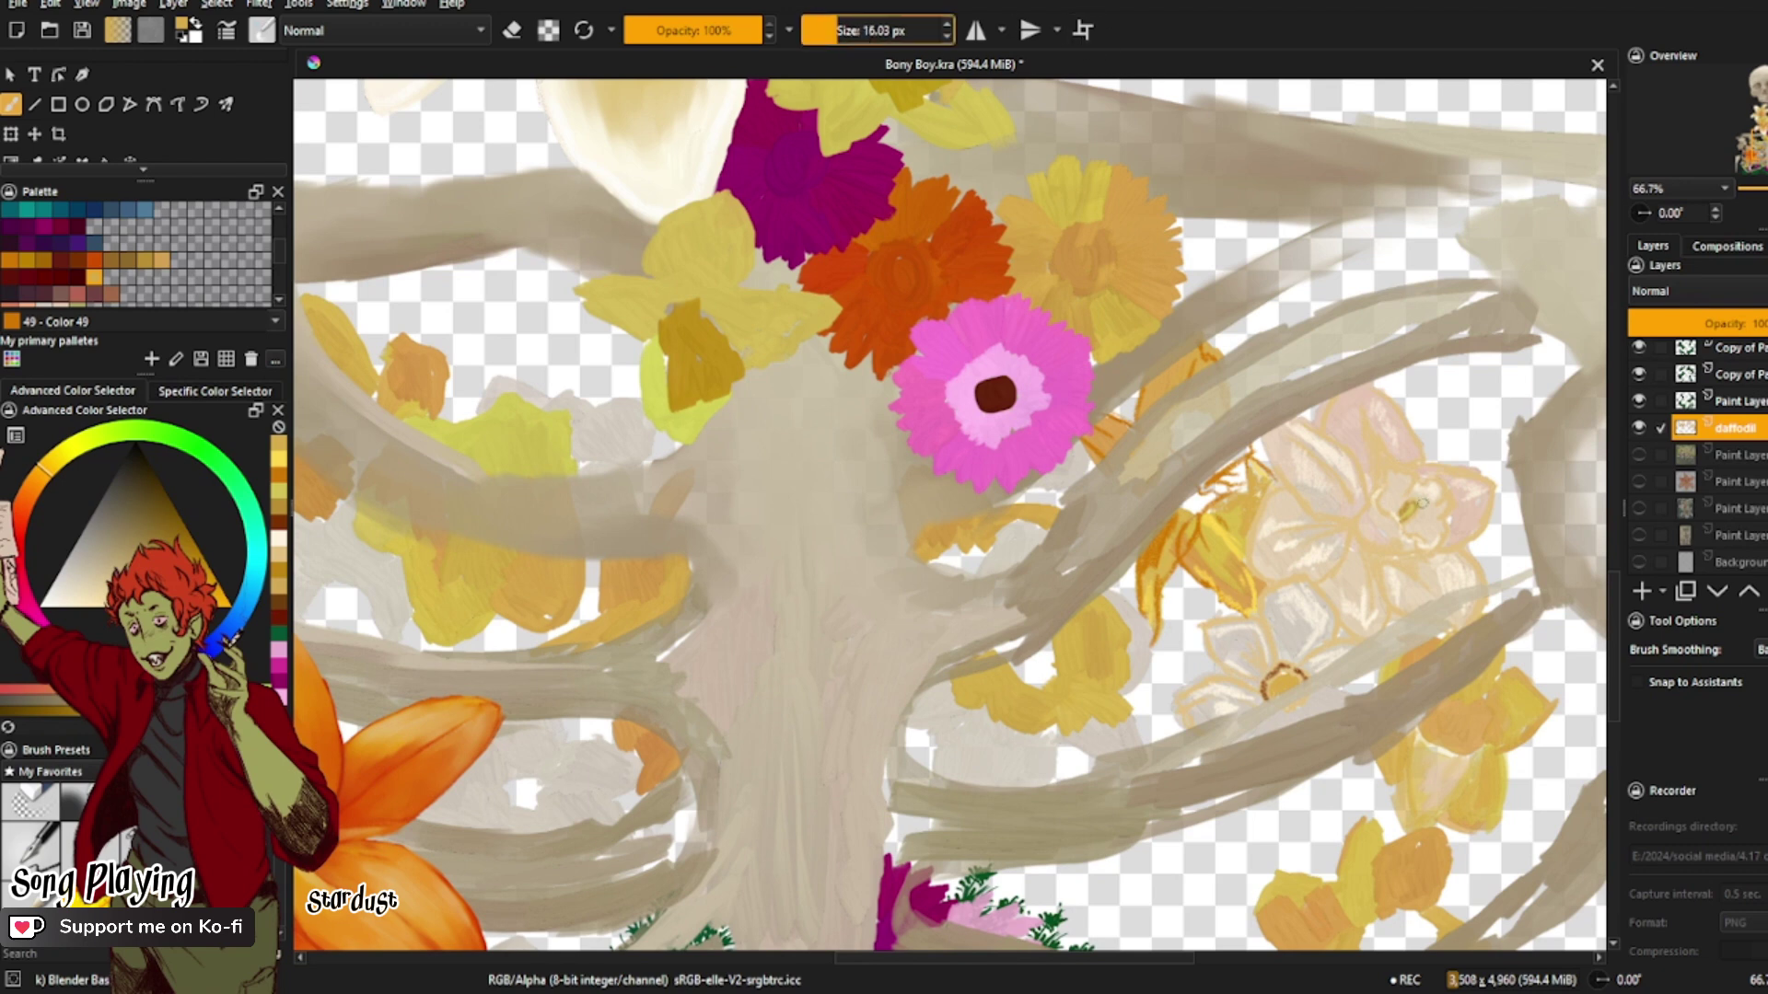